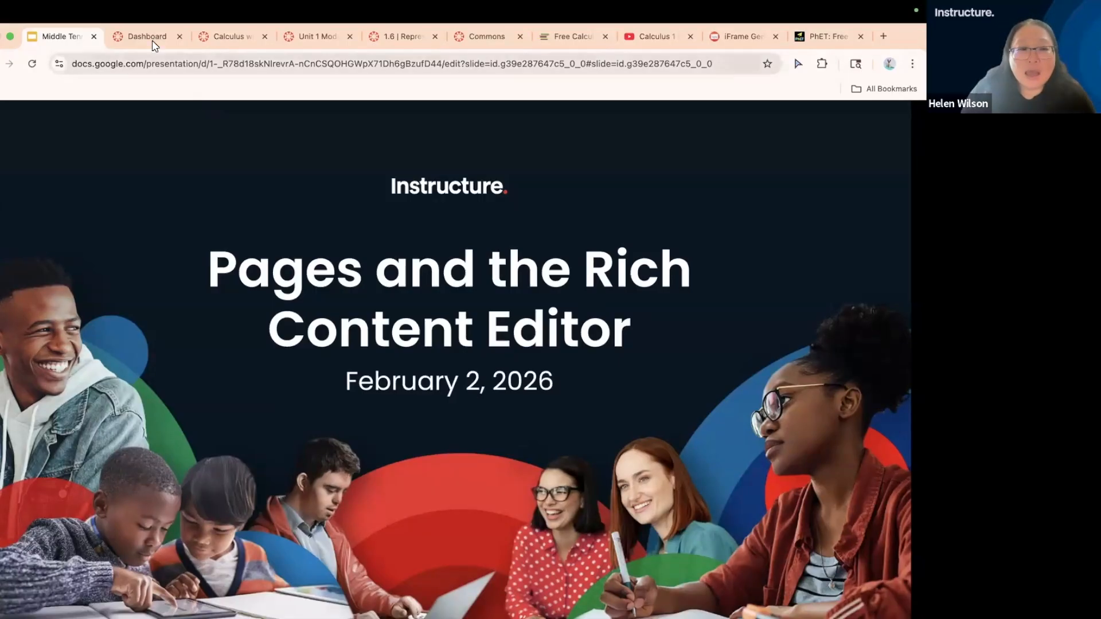
Review the Calculus with Applications home page, including its banner, course description, instructor contact information and navigation links
{"action": "left_click", "coordinate": [237, 40]}
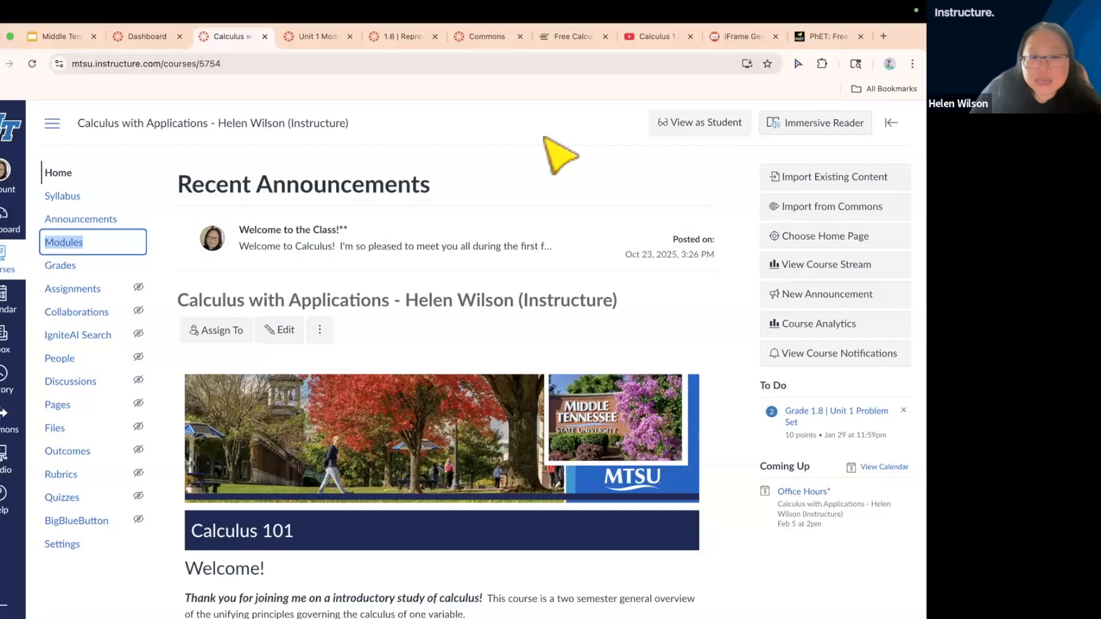
{"action": "left_click", "coordinate": [561, 155]}
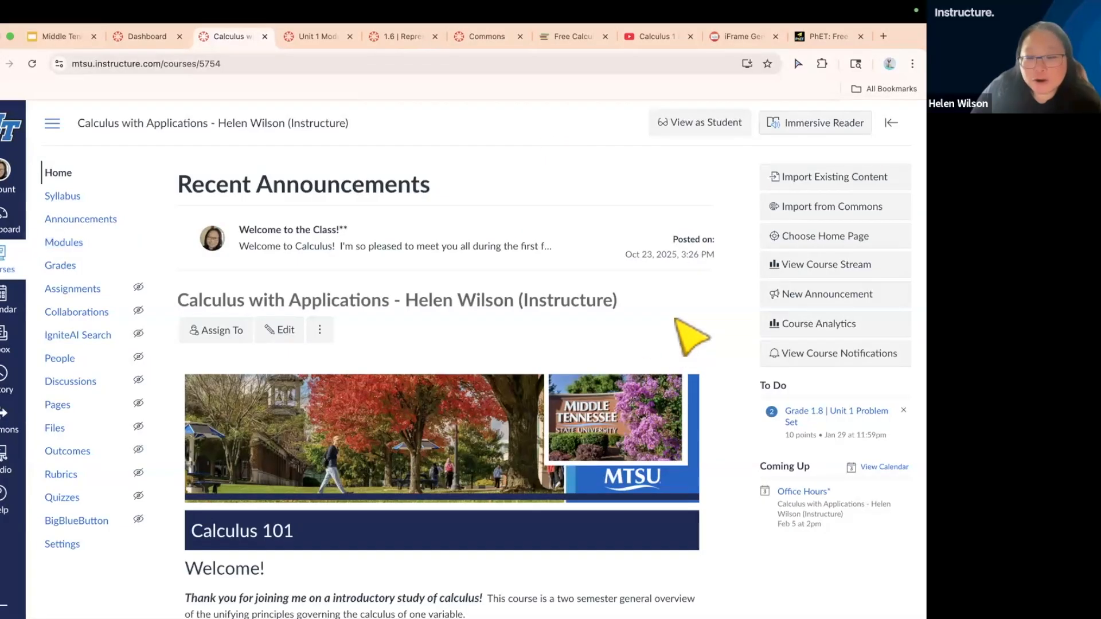
{"action": "scroll", "coordinate": [677, 320], "scroll_direction": "down", "scroll_amount": 3}
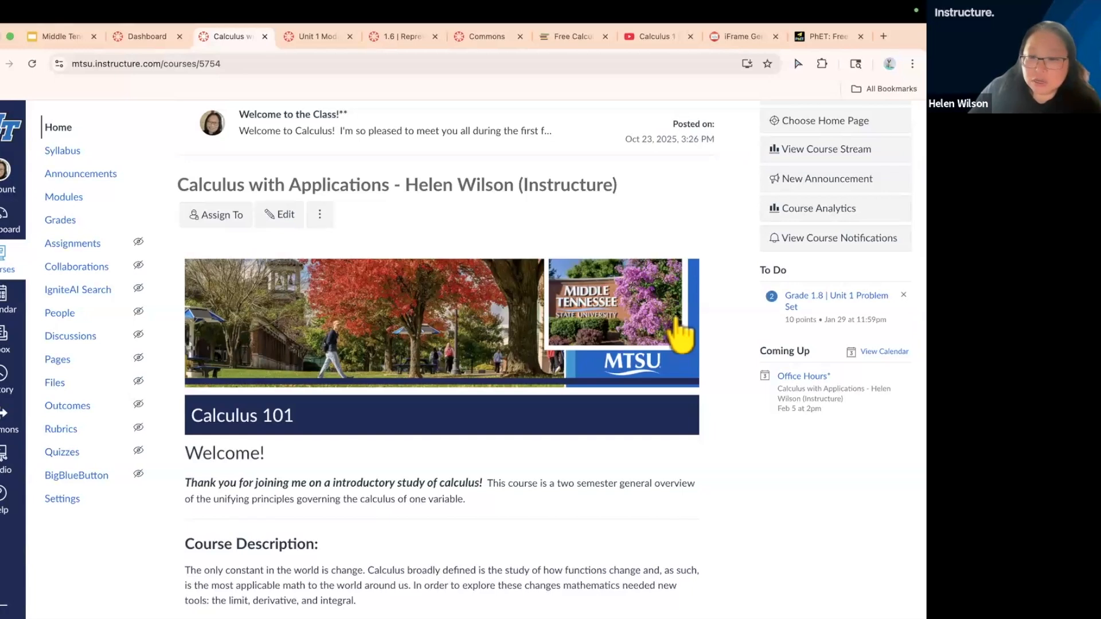
{"action": "scroll", "coordinate": [698, 215], "scroll_direction": "up", "scroll_amount": 2}
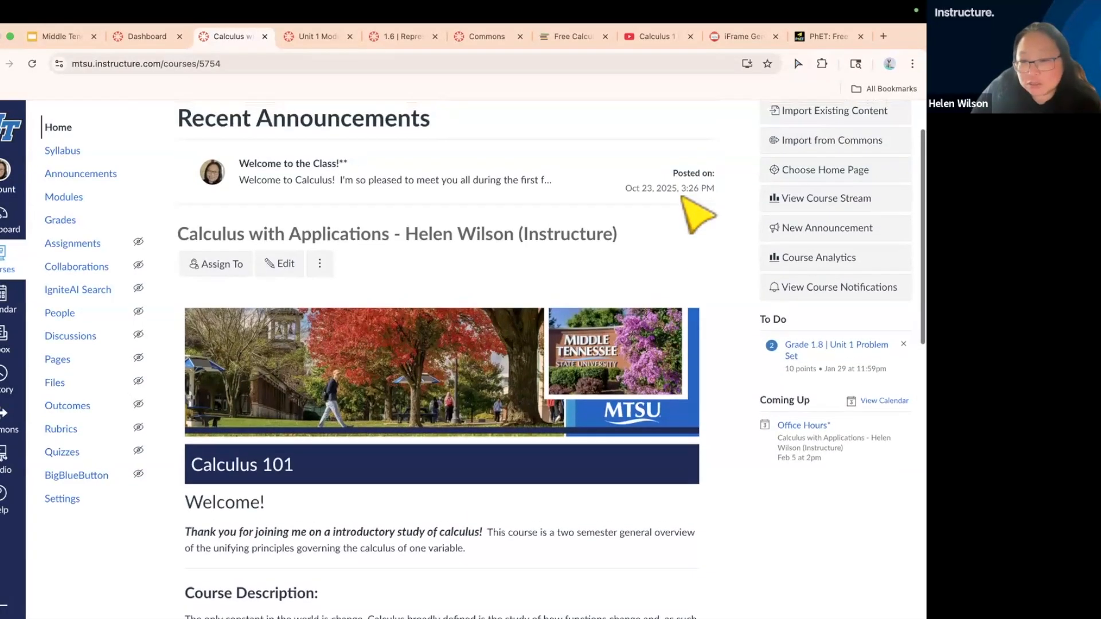
{"action": "scroll", "coordinate": [699, 215], "scroll_direction": "down", "scroll_amount": 5}
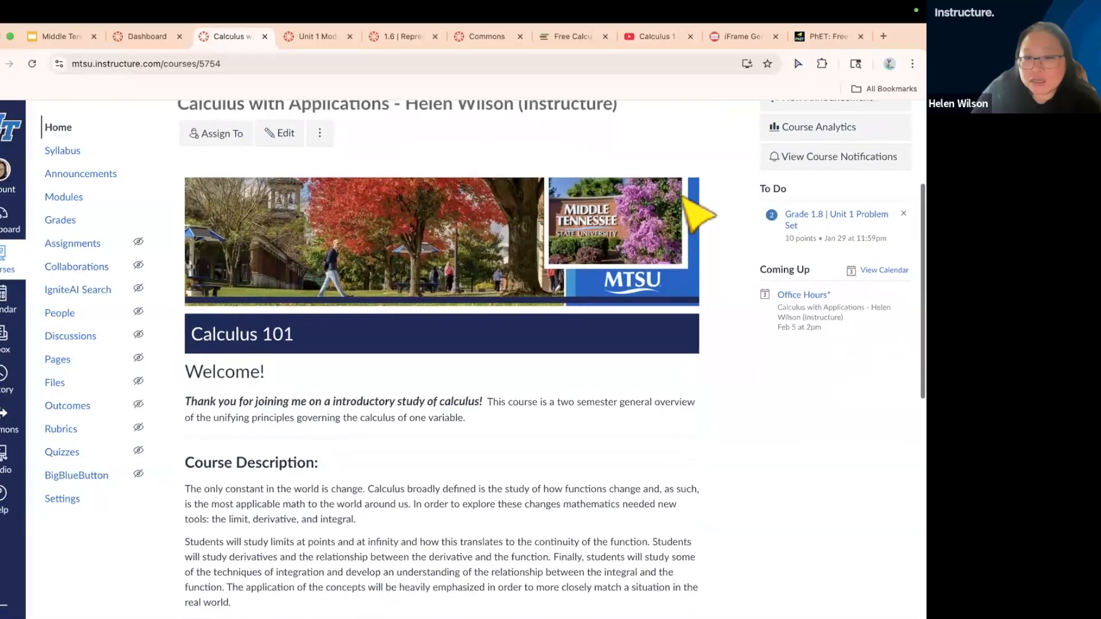
{"action": "scroll", "coordinate": [699, 215], "scroll_direction": "down", "scroll_amount": 1}
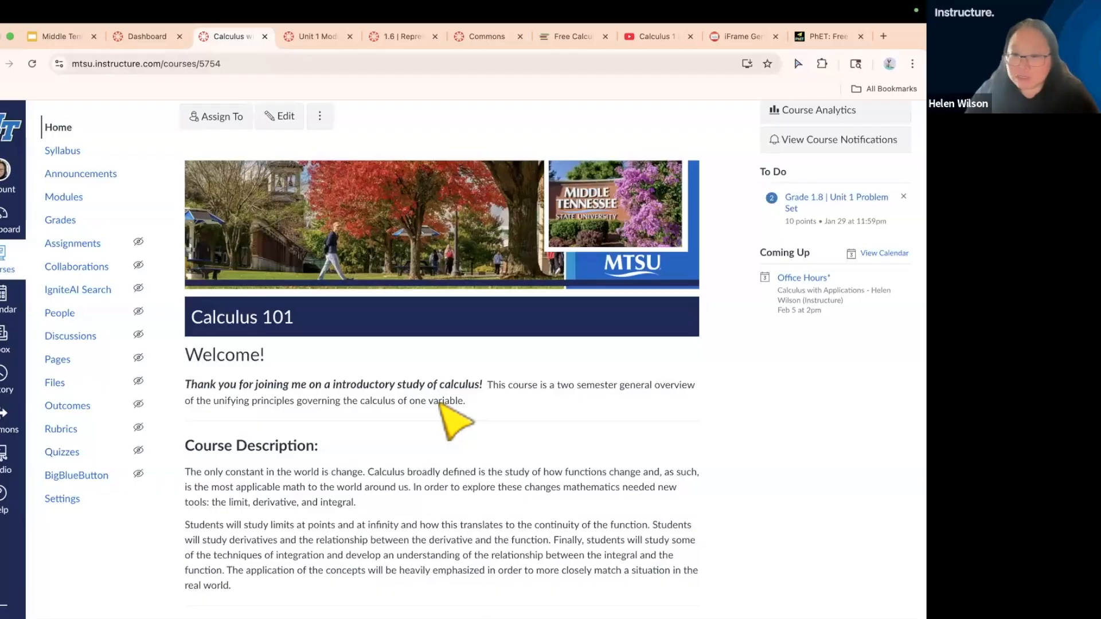
{"action": "scroll", "coordinate": [453, 422], "scroll_direction": "down", "scroll_amount": 3}
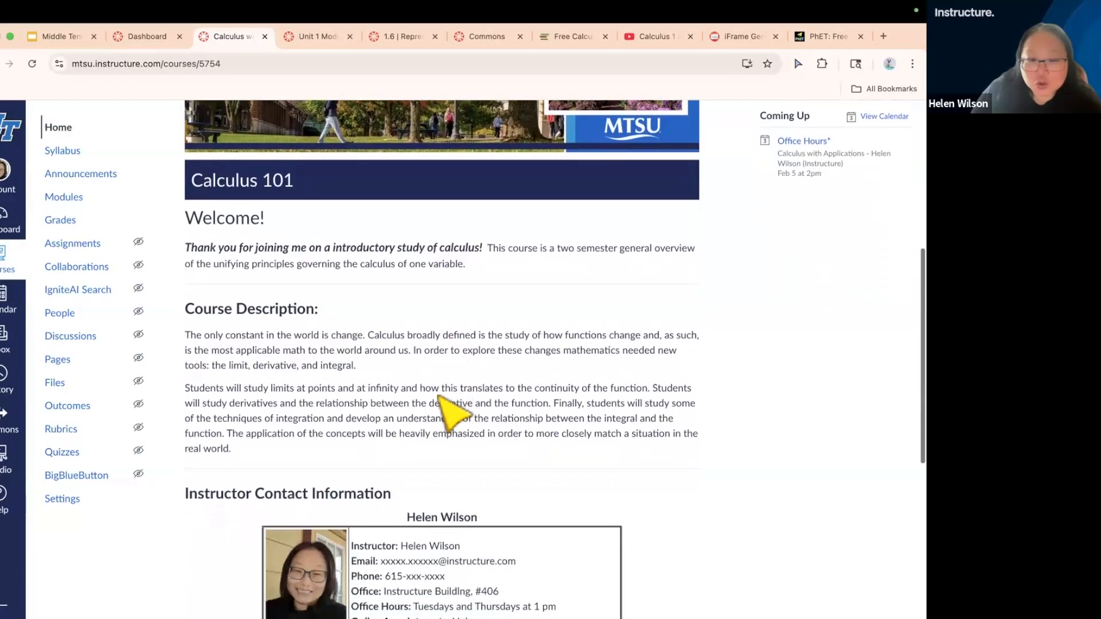
{"action": "scroll", "coordinate": [453, 410], "scroll_direction": "down", "scroll_amount": 2}
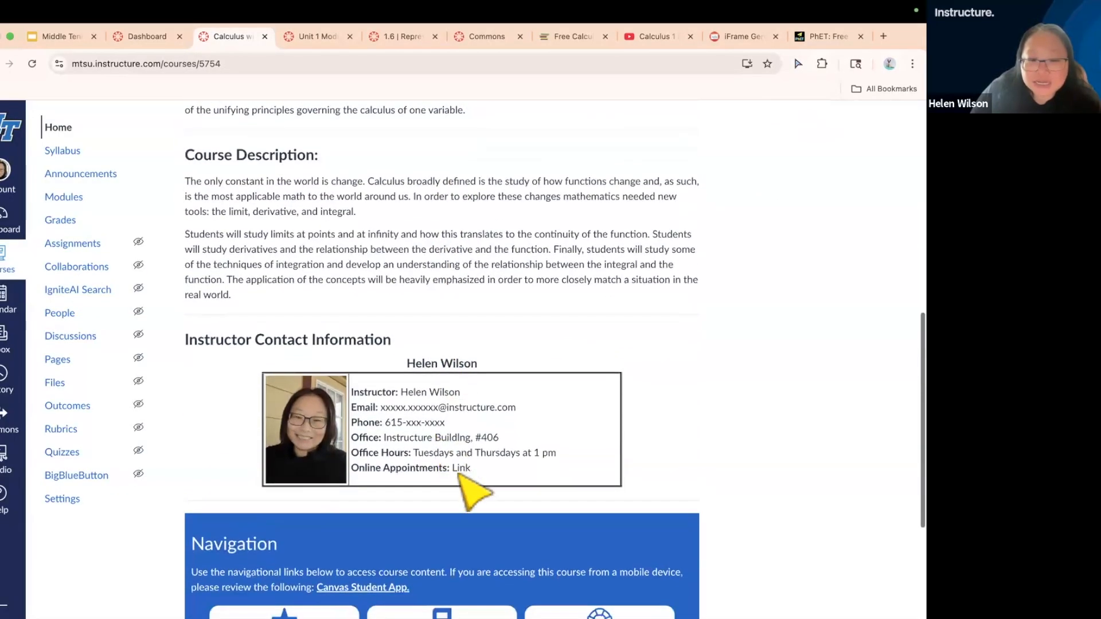
{"action": "scroll", "coordinate": [472, 494], "scroll_direction": "down", "scroll_amount": 1}
{"action": "scroll", "coordinate": [463, 486], "scroll_direction": "down", "scroll_amount": 2}
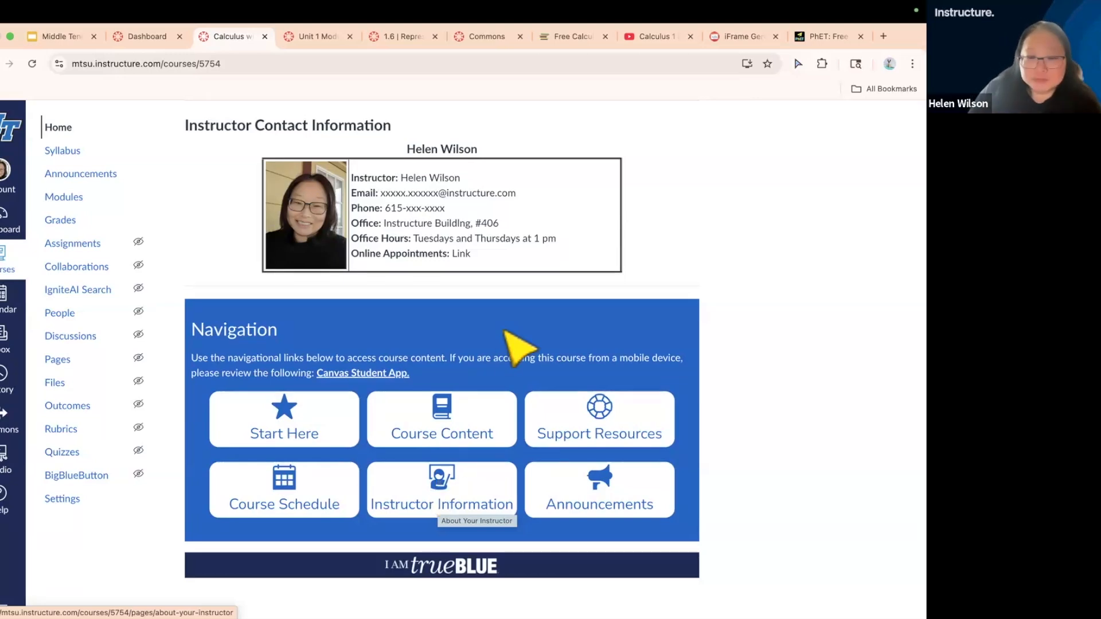
{"action": "scroll", "coordinate": [516, 347], "scroll_direction": "up", "scroll_amount": 5}
{"action": "scroll", "coordinate": [519, 350], "scroll_direction": "up", "scroll_amount": 7}
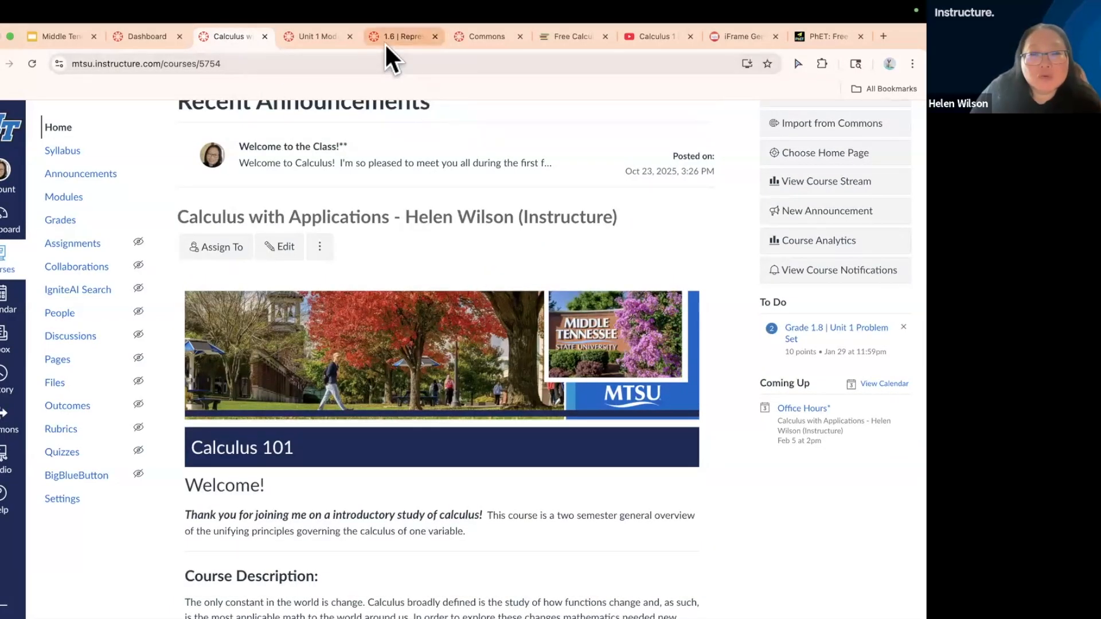
Examine the Unit 1 Module overview and to-do list page, plus page 1.6 on representing a function algebraically
{"action": "left_click", "coordinate": [306, 36]}
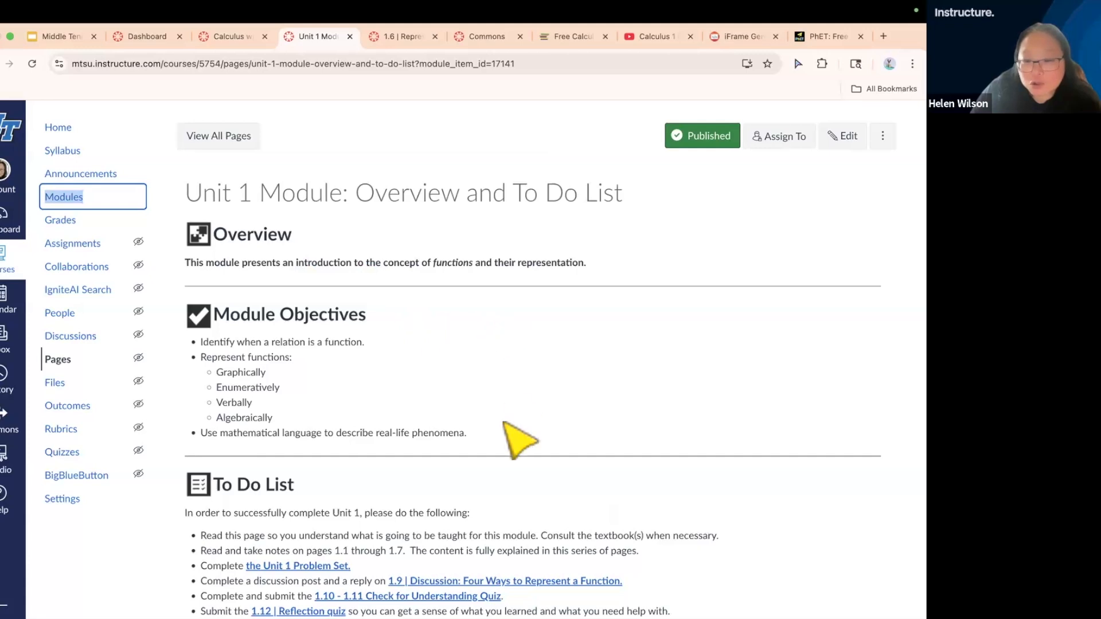
{"action": "scroll", "coordinate": [505, 427], "scroll_direction": "down", "scroll_amount": 2}
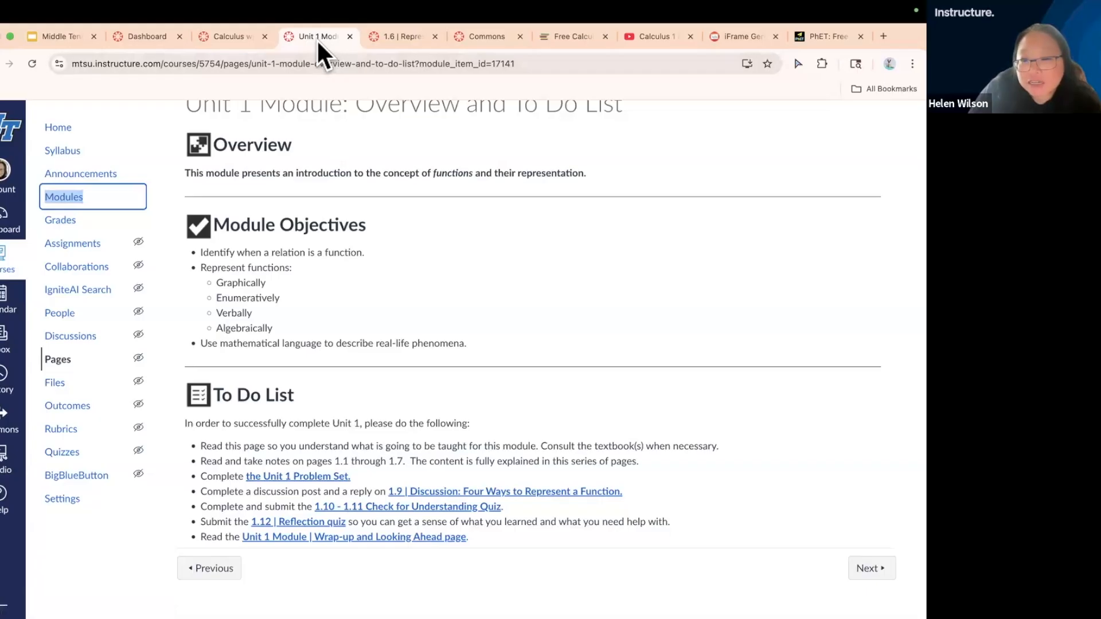
{"action": "left_click", "coordinate": [393, 37]}
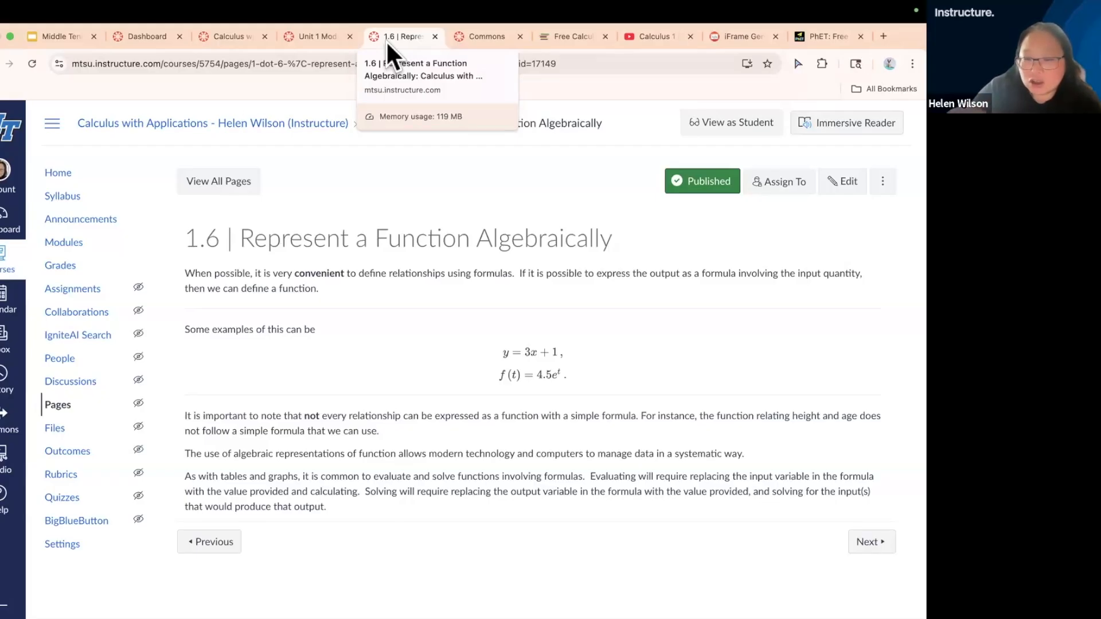
Return to the Calculus with Applications home page and examine its description, instructor contact and navigation sections again
{"action": "left_click", "coordinate": [221, 36]}
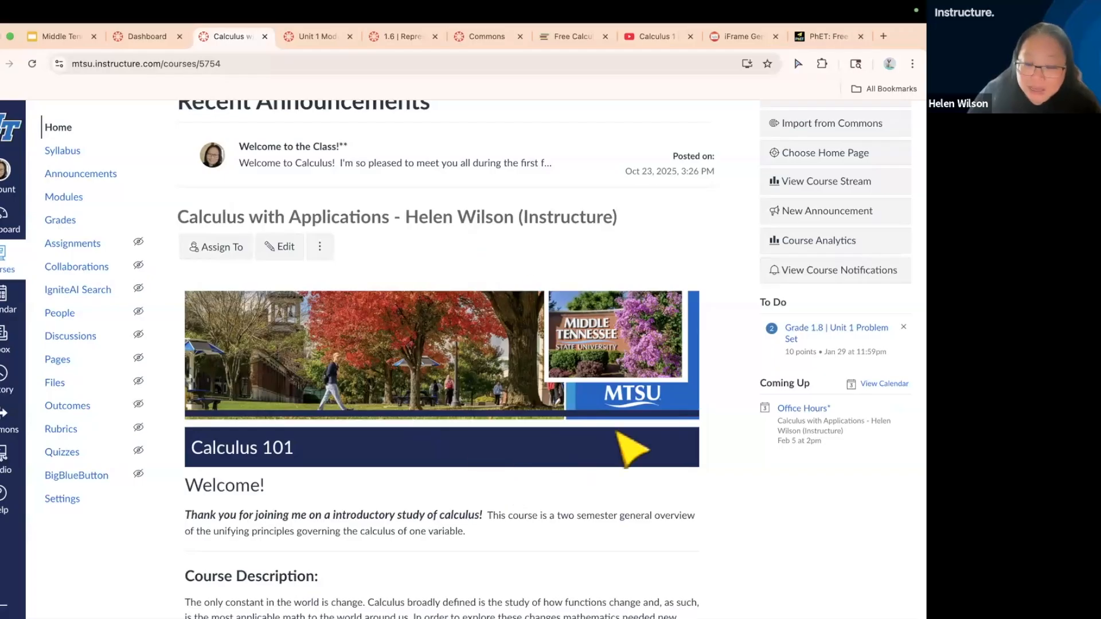
{"action": "scroll", "coordinate": [596, 545], "scroll_direction": "down", "scroll_amount": 4}
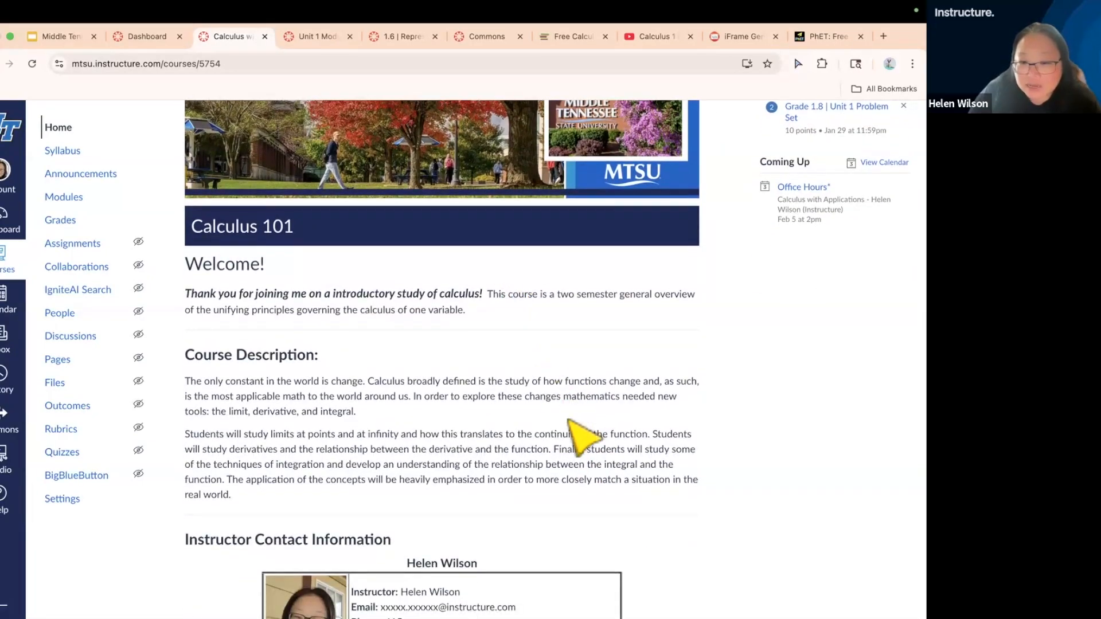
{"action": "scroll", "coordinate": [573, 427], "scroll_direction": "down", "scroll_amount": 3}
{"action": "scroll", "coordinate": [576, 436], "scroll_direction": "down", "scroll_amount": 4}
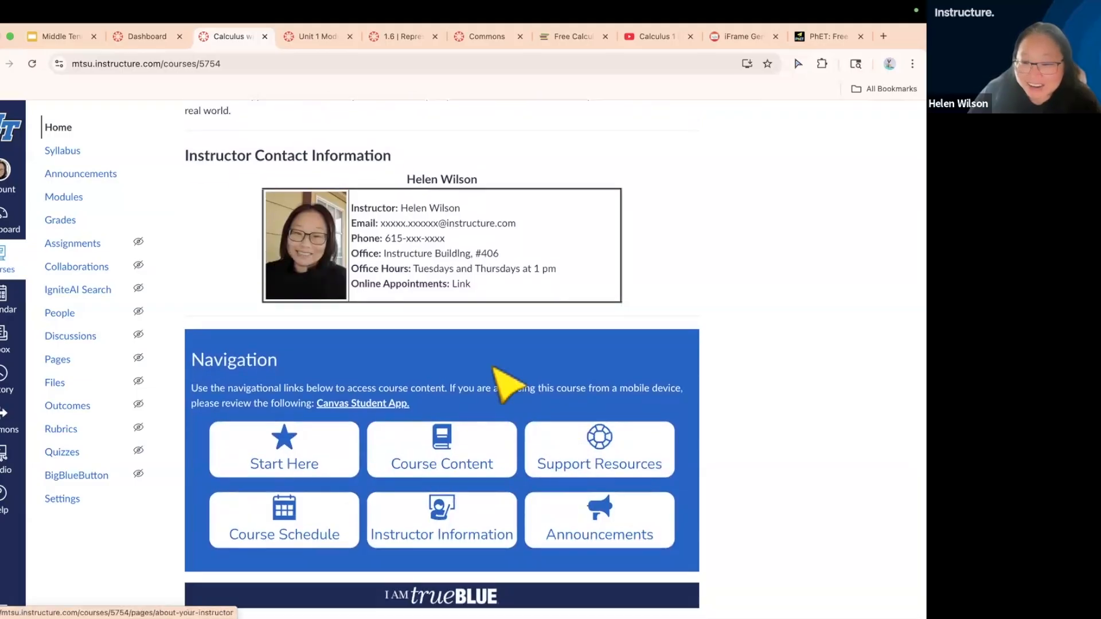
{"action": "scroll", "coordinate": [505, 382], "scroll_direction": "up", "scroll_amount": 1}
{"action": "scroll", "coordinate": [493, 367], "scroll_direction": "up", "scroll_amount": 2}
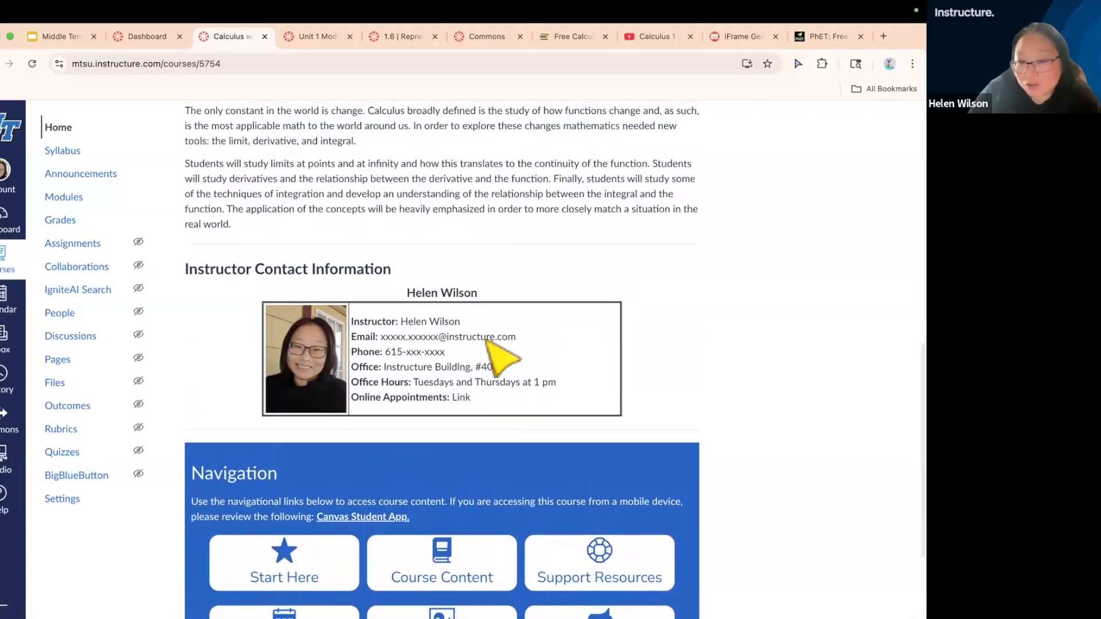
{"action": "scroll", "coordinate": [499, 321], "scroll_direction": "up", "scroll_amount": 1}
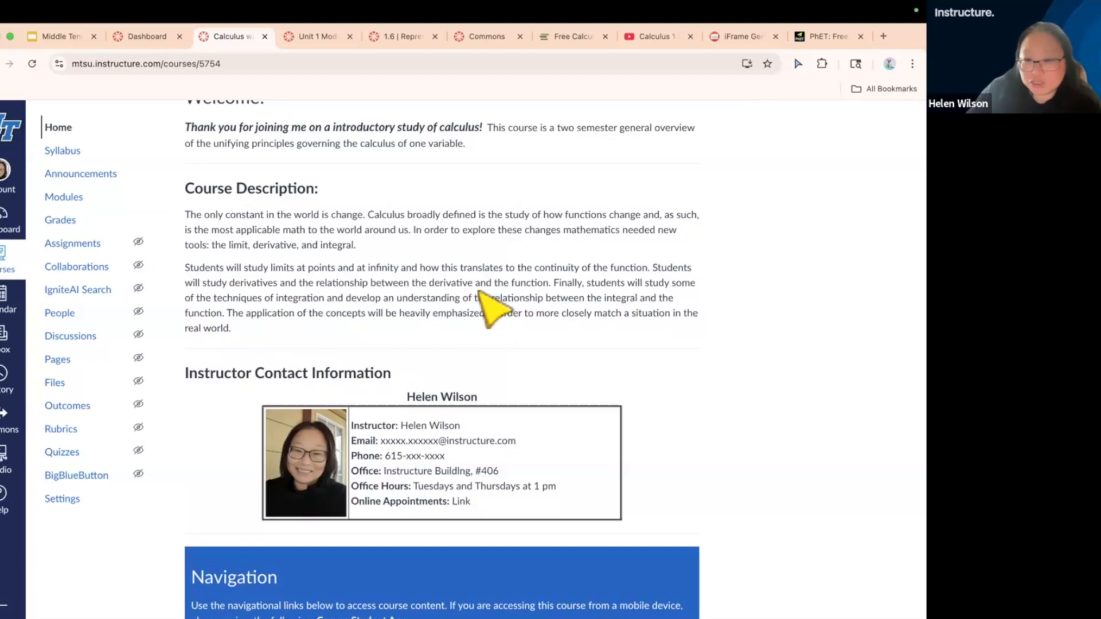
Open the MTSU Canvas Course Template in Commons from the Dashboard and review the modules in its preview
{"action": "left_click", "coordinate": [144, 38]}
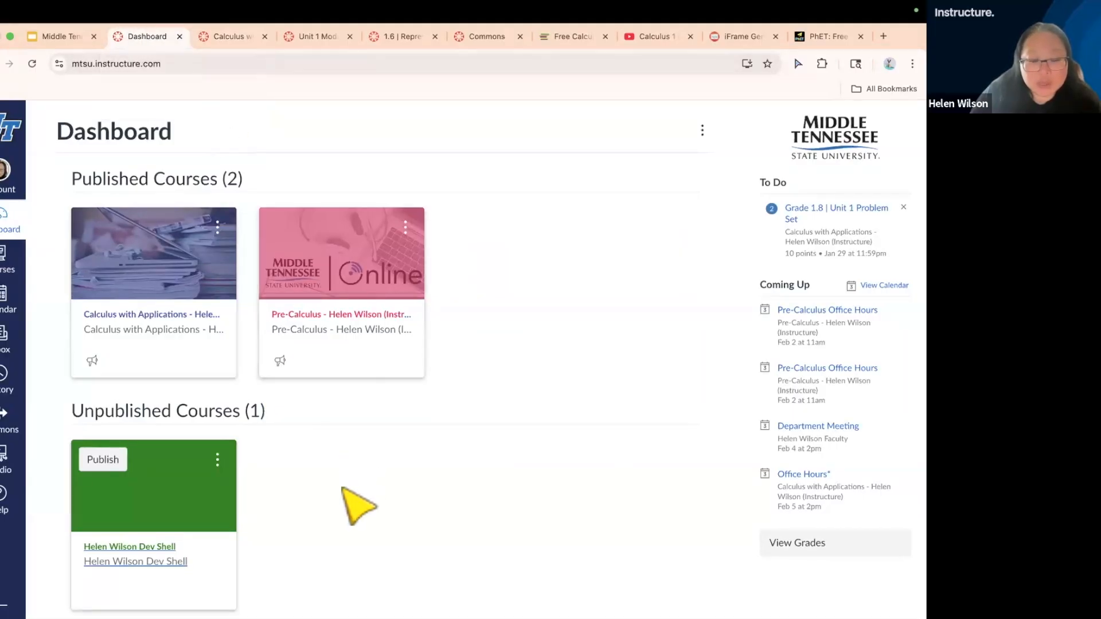
{"action": "scroll", "coordinate": [360, 506], "scroll_direction": "down", "scroll_amount": 2}
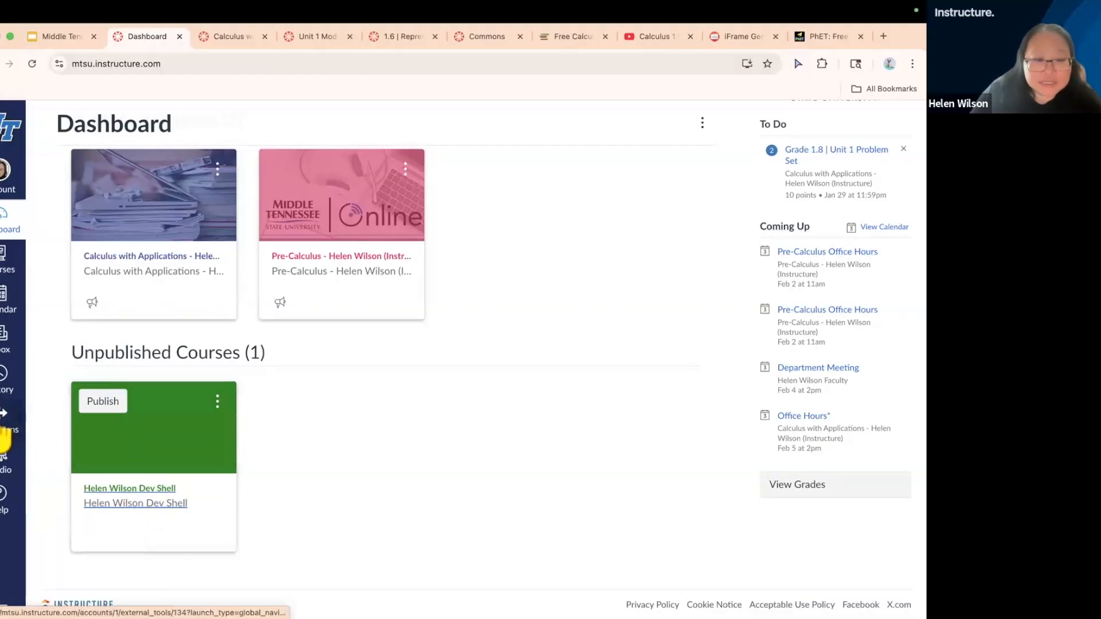
{"action": "left_click", "coordinate": [4, 437]}
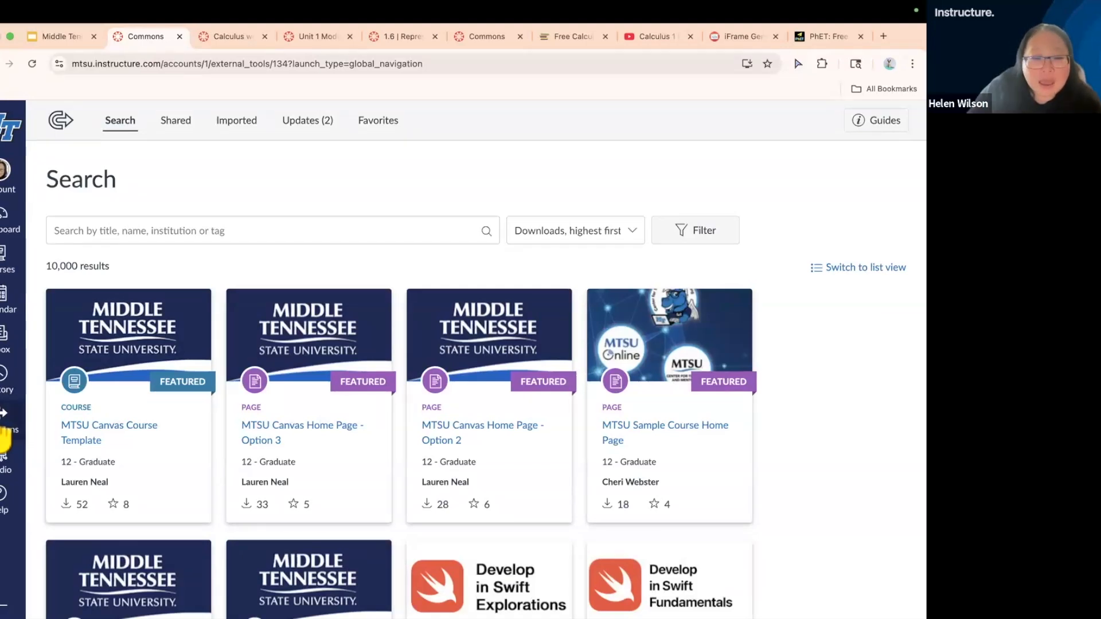
{"action": "left_click", "coordinate": [90, 429]}
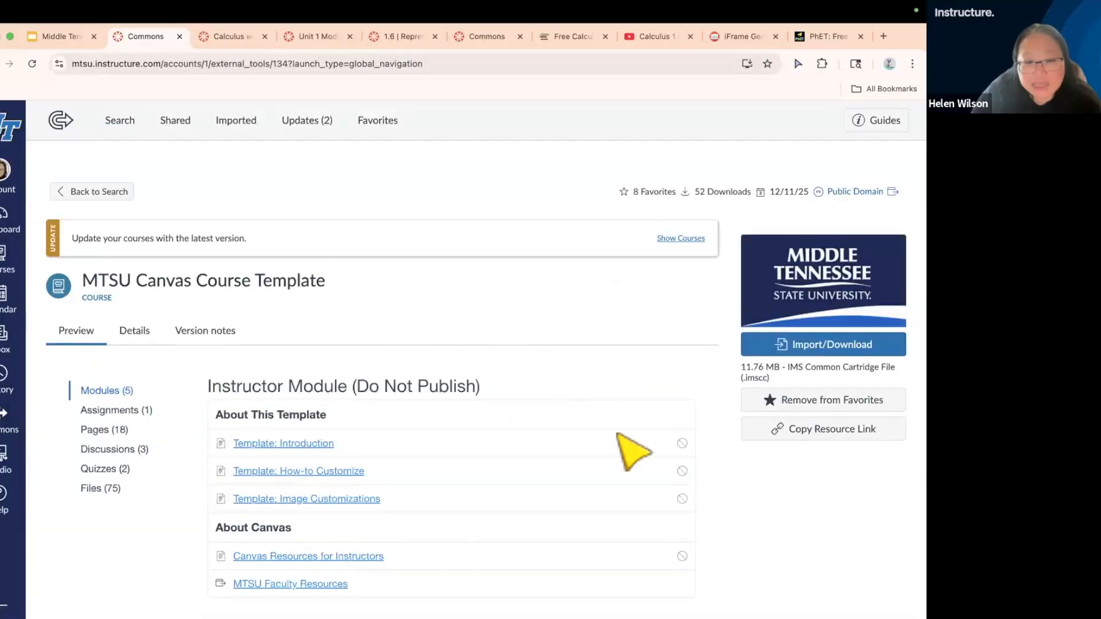
{"action": "scroll", "coordinate": [618, 436], "scroll_direction": "down", "scroll_amount": 3}
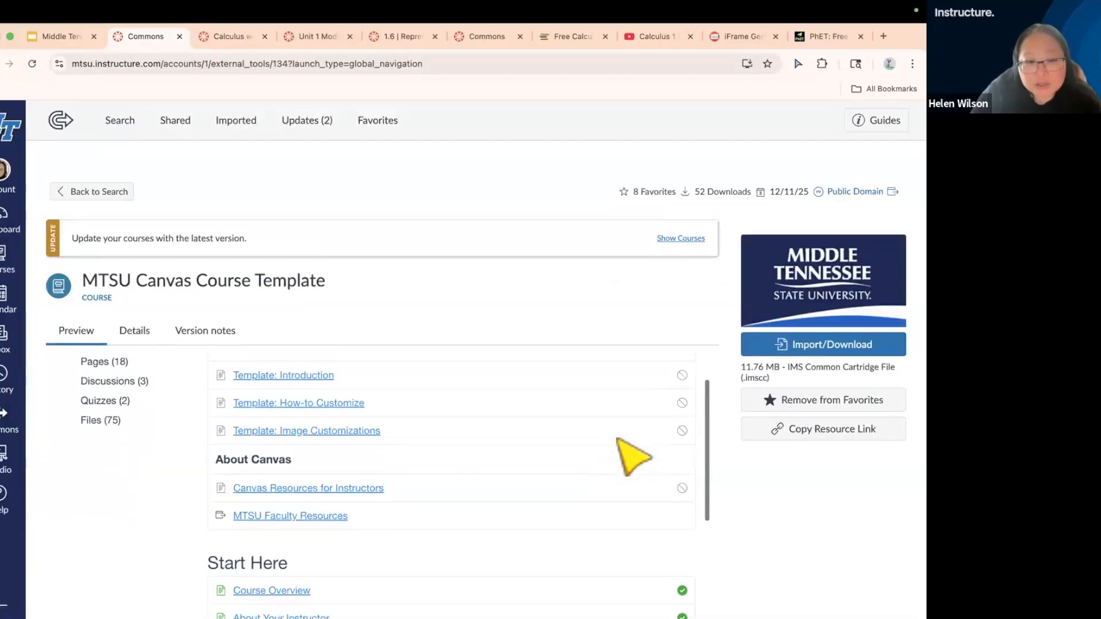
{"action": "scroll", "coordinate": [356, 349], "scroll_direction": "up", "scroll_amount": 2}
{"action": "scroll", "coordinate": [356, 349], "scroll_direction": "down", "scroll_amount": 1}
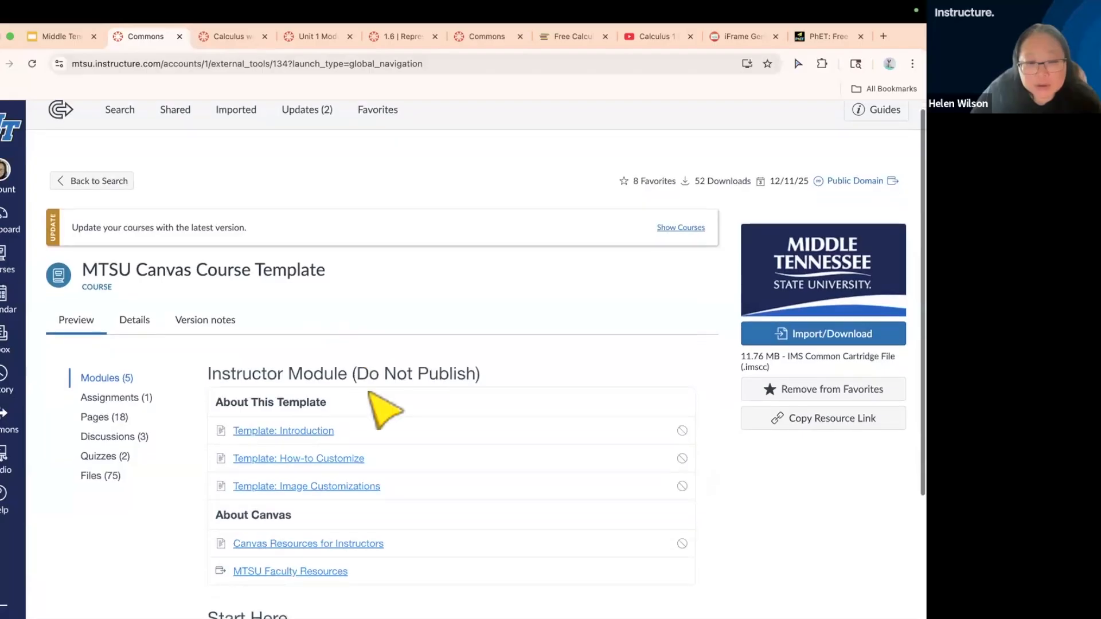
{"action": "scroll", "coordinate": [372, 396], "scroll_direction": "down", "scroll_amount": 5}
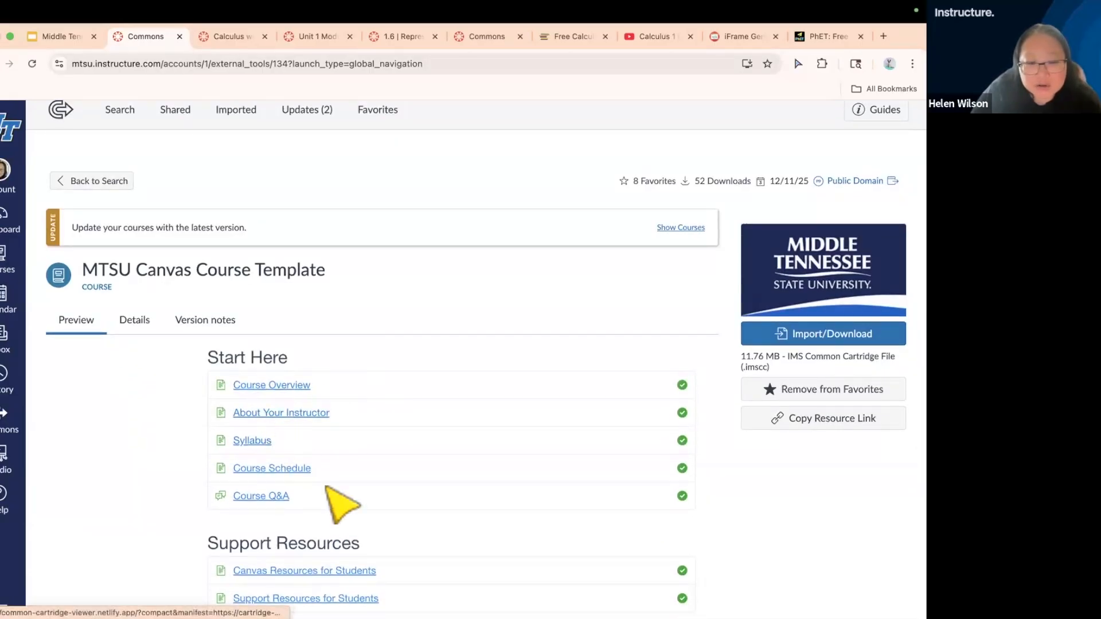
{"action": "scroll", "coordinate": [328, 489], "scroll_direction": "down", "scroll_amount": 5}
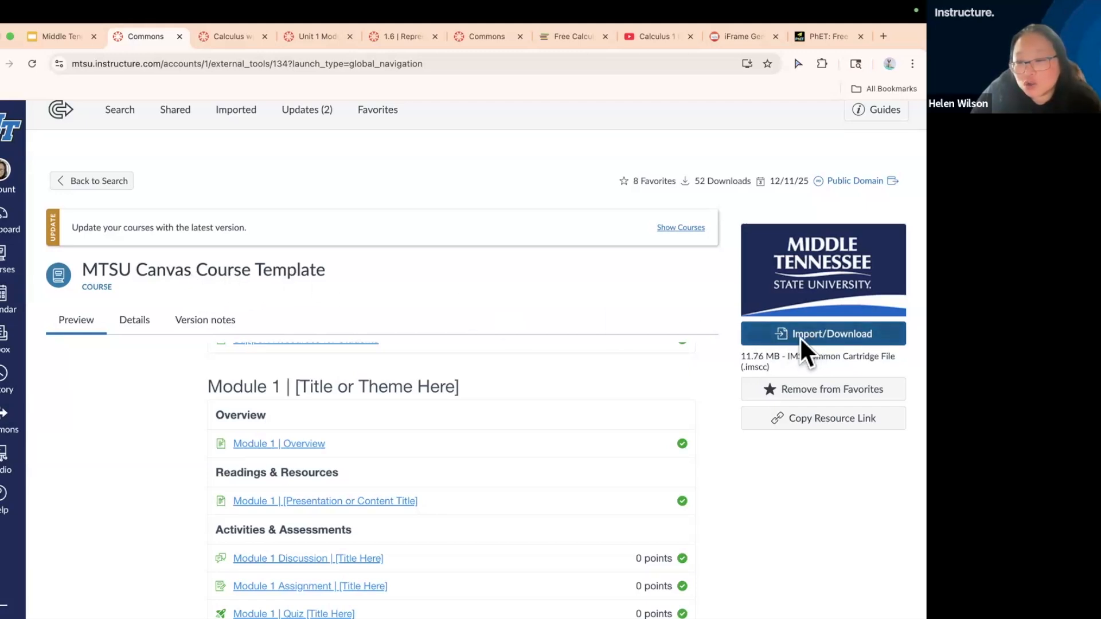
Import the MTSU Canvas Course Template into the Dev Shell course only, leaving all other courses unselected
{"action": "left_click", "coordinate": [848, 336]}
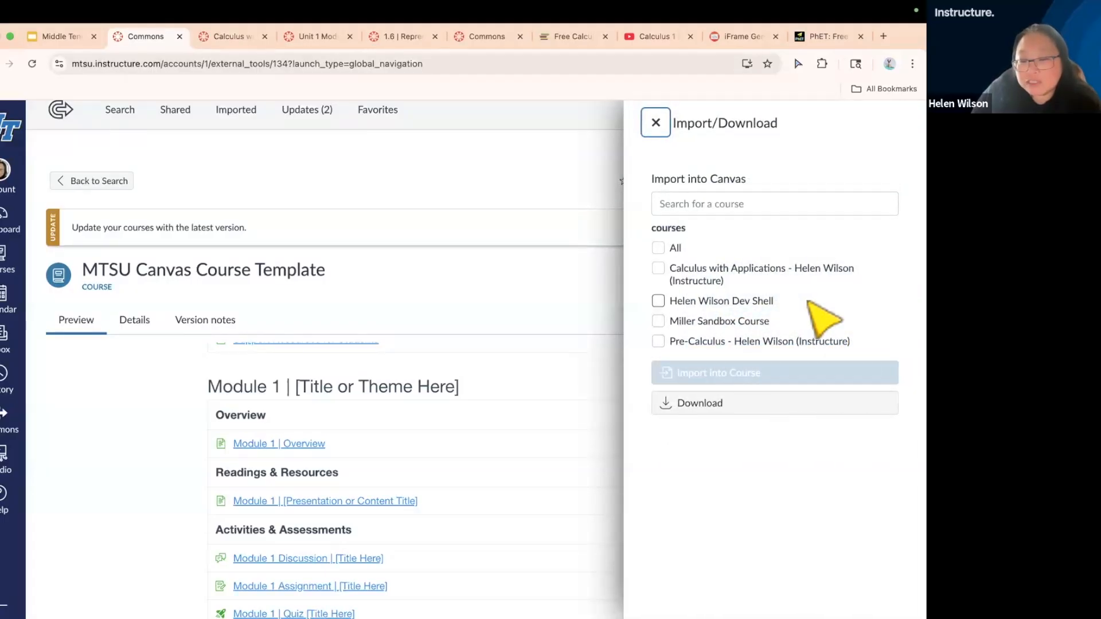
{"action": "left_click", "coordinate": [658, 301]}
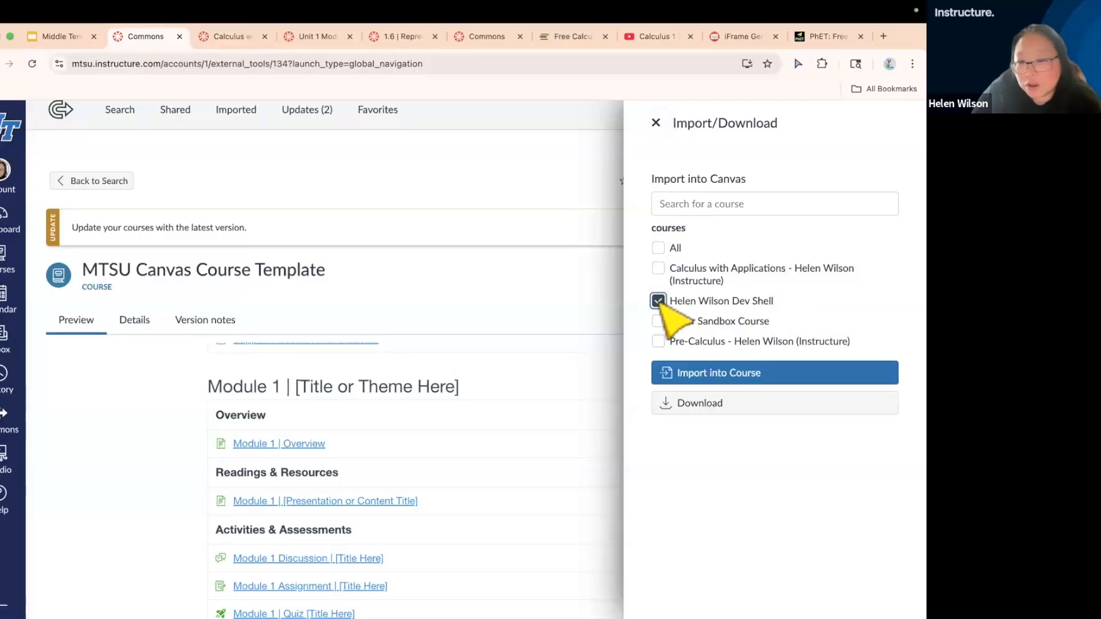
{"action": "left_click", "coordinate": [657, 248]}
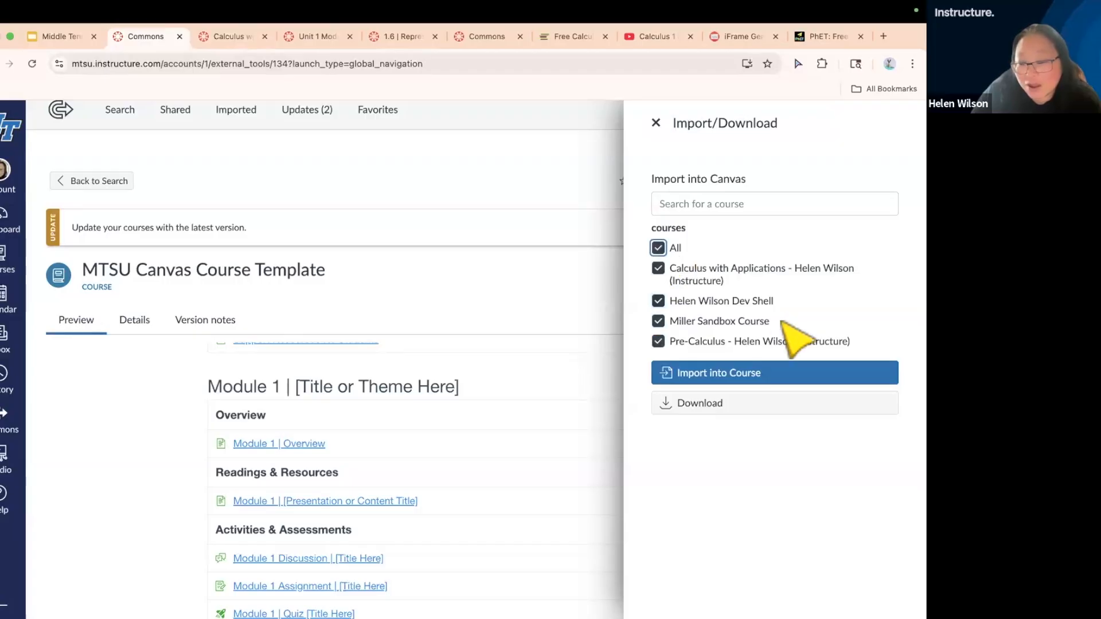
{"action": "left_click", "coordinate": [658, 268]}
{"action": "left_click", "coordinate": [659, 321]}
{"action": "left_click", "coordinate": [659, 342]}
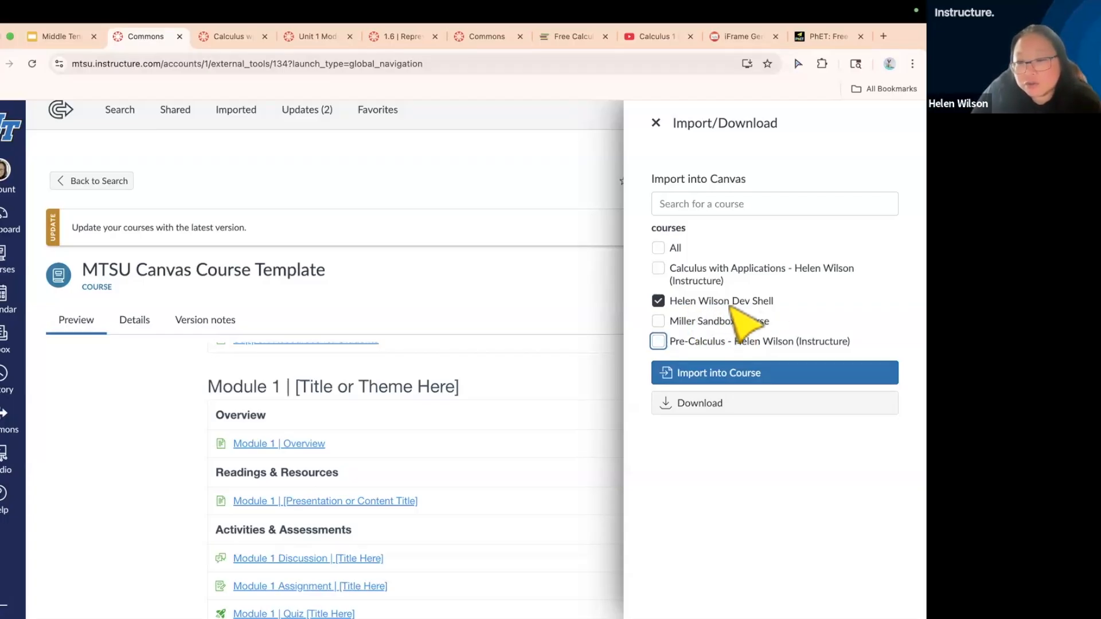
{"action": "left_click", "coordinate": [730, 369]}
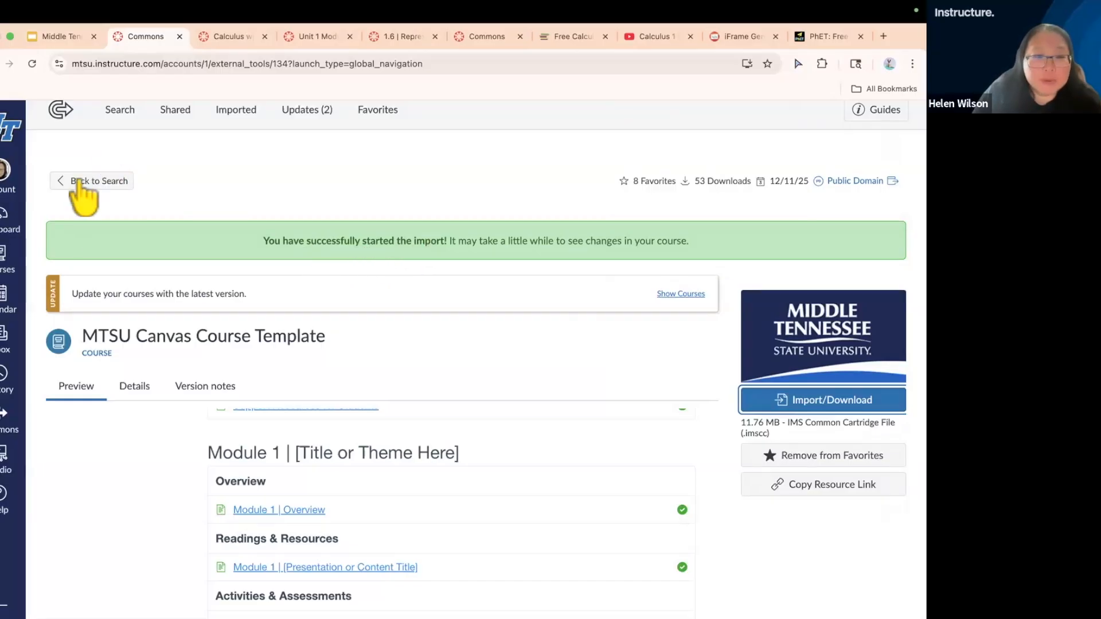
Open the unpublished Dev Shell course from the Dashboard and reload its page to check for the imported content
{"action": "left_click", "coordinate": [4, 232]}
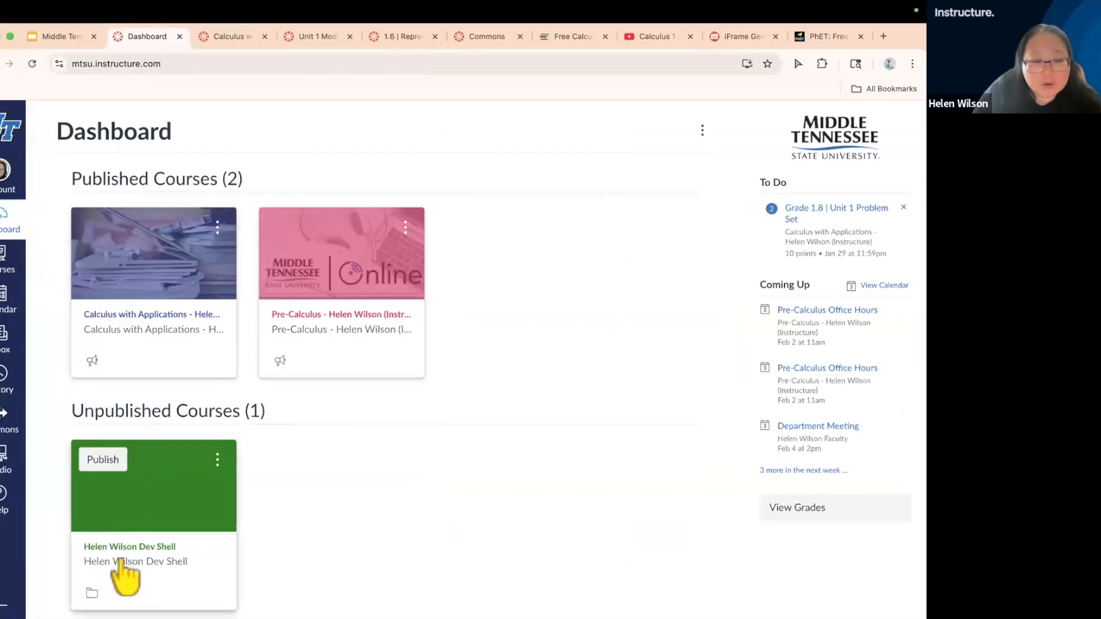
{"action": "left_click", "coordinate": [128, 559]}
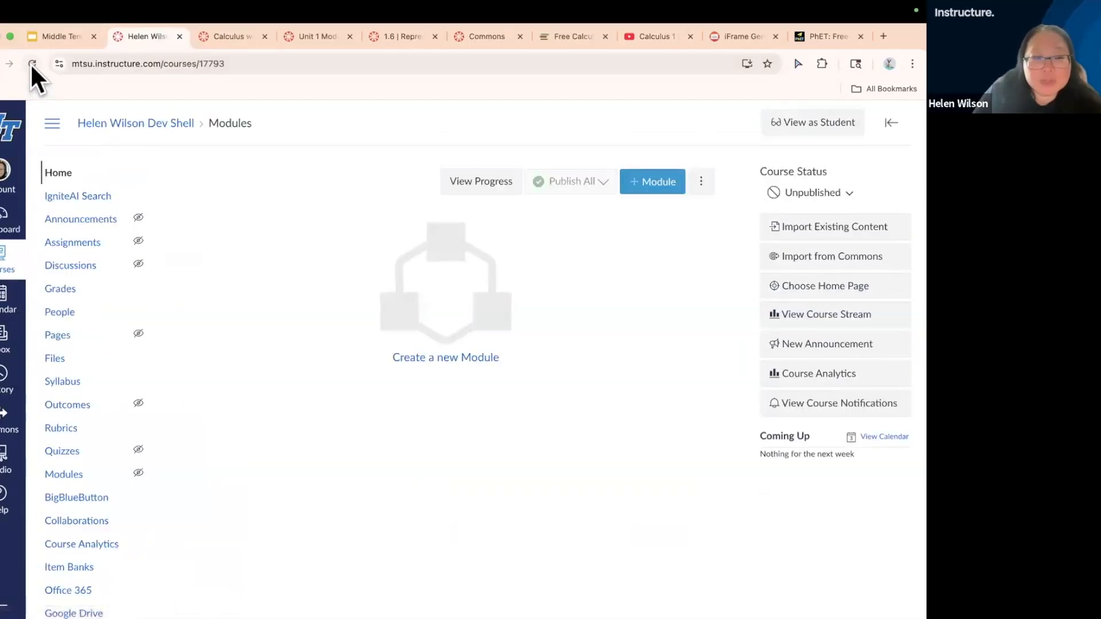
{"action": "left_click", "coordinate": [31, 63]}
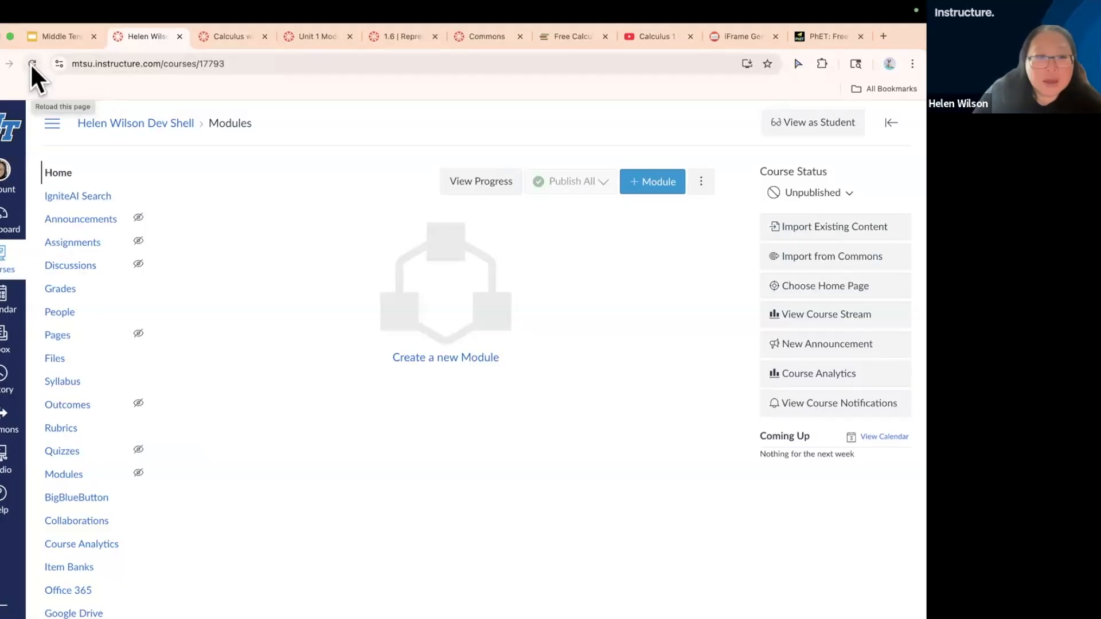
{"action": "left_click", "coordinate": [30, 63]}
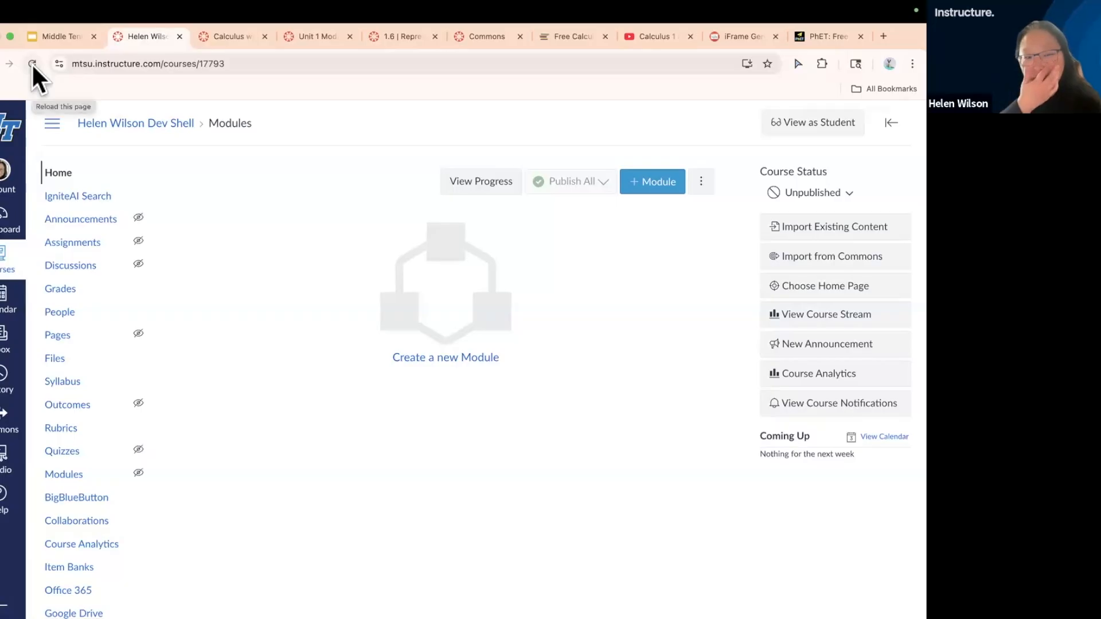
Reload the Dev Shell course home page until the imported template modules and calendar events load
{"action": "left_click", "coordinate": [32, 63]}
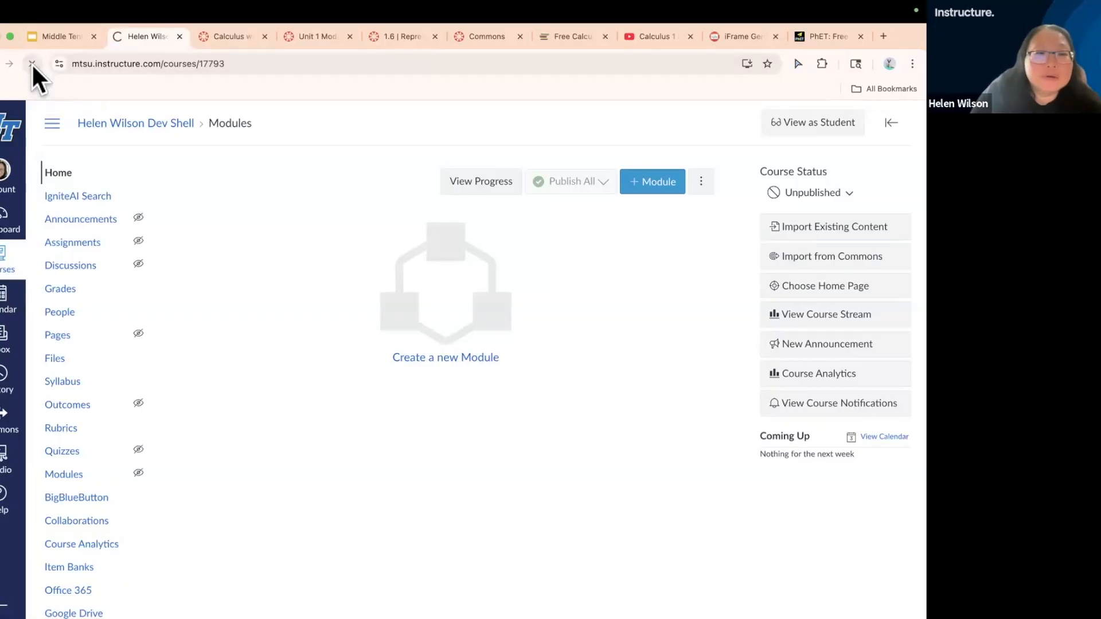
{"action": "left_click", "coordinate": [59, 173]}
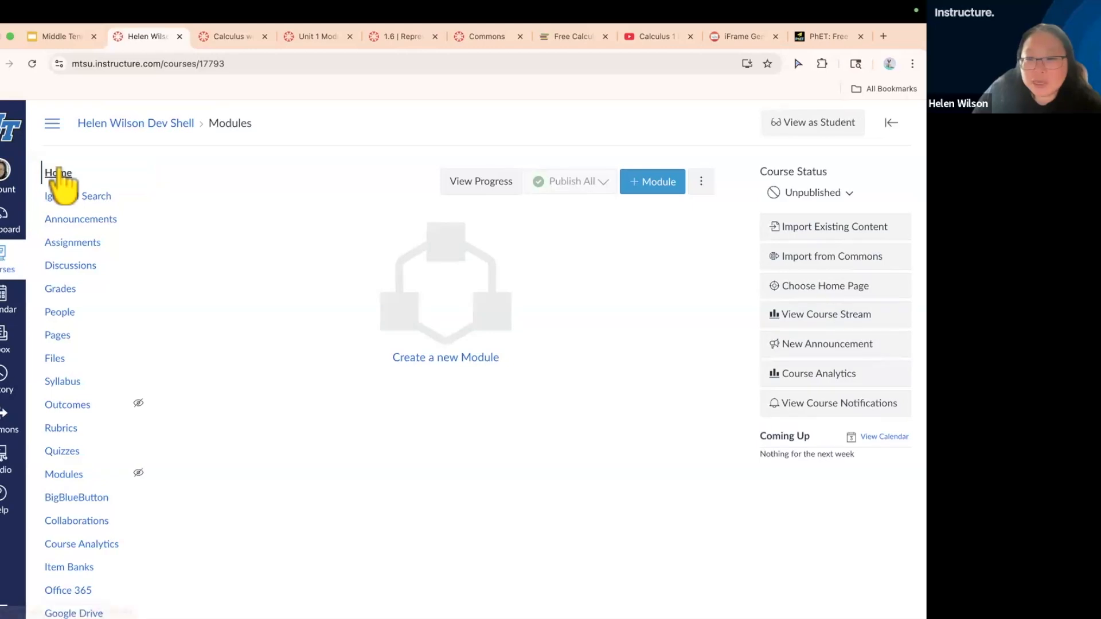
{"action": "left_click", "coordinate": [29, 63]}
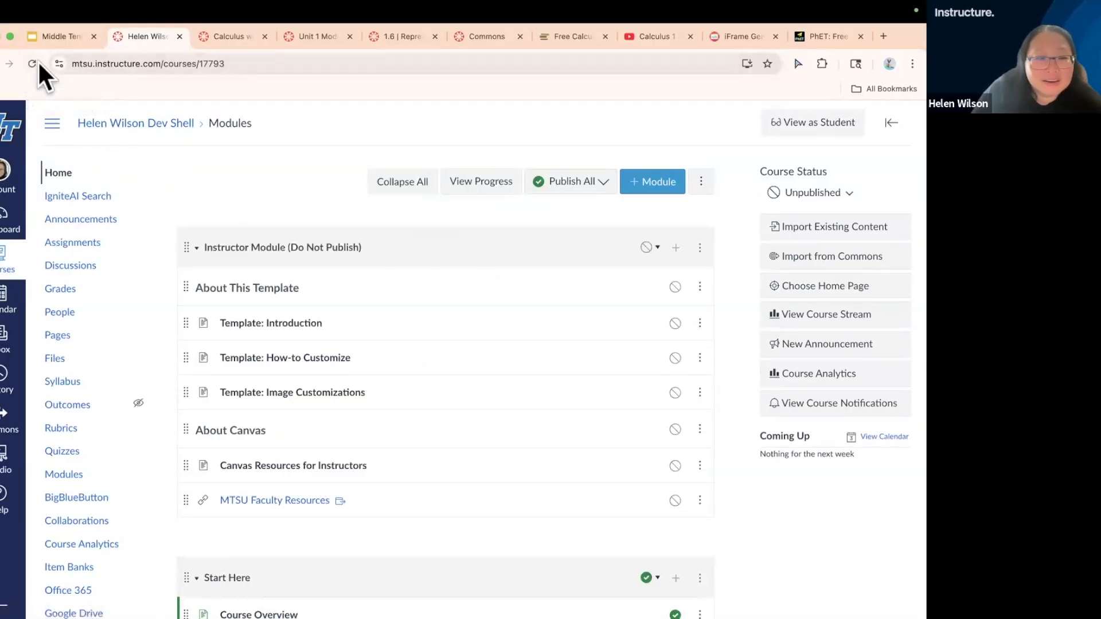
{"action": "left_click", "coordinate": [26, 60]}
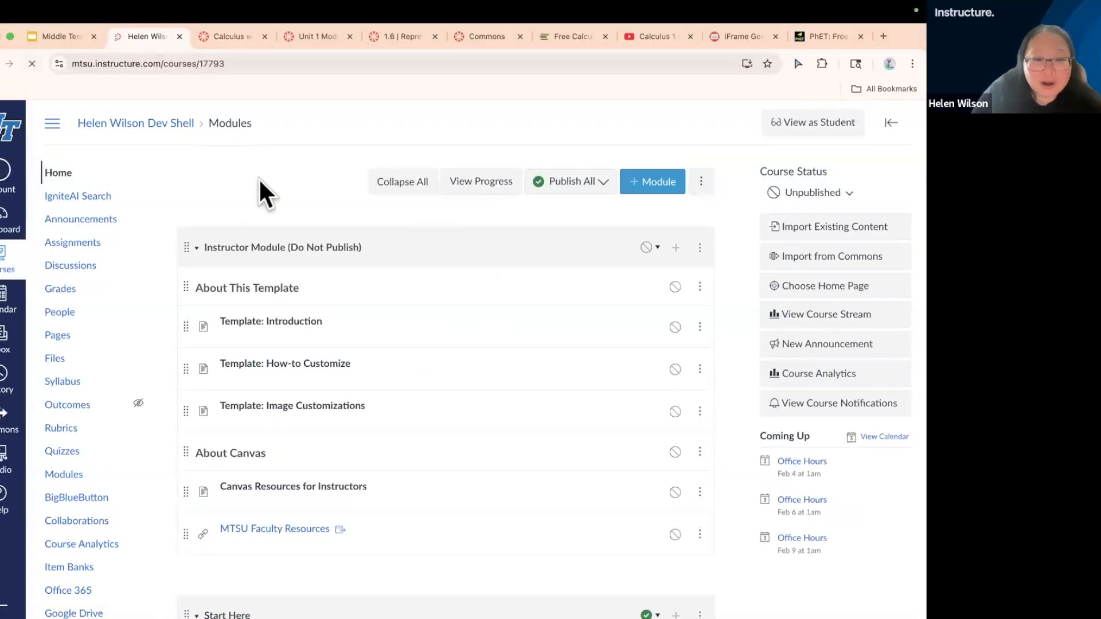
Collapse the Instructor Module, Start Here, Support Resources, Module 1 and Course Conclusion modules
{"action": "left_click", "coordinate": [314, 245]}
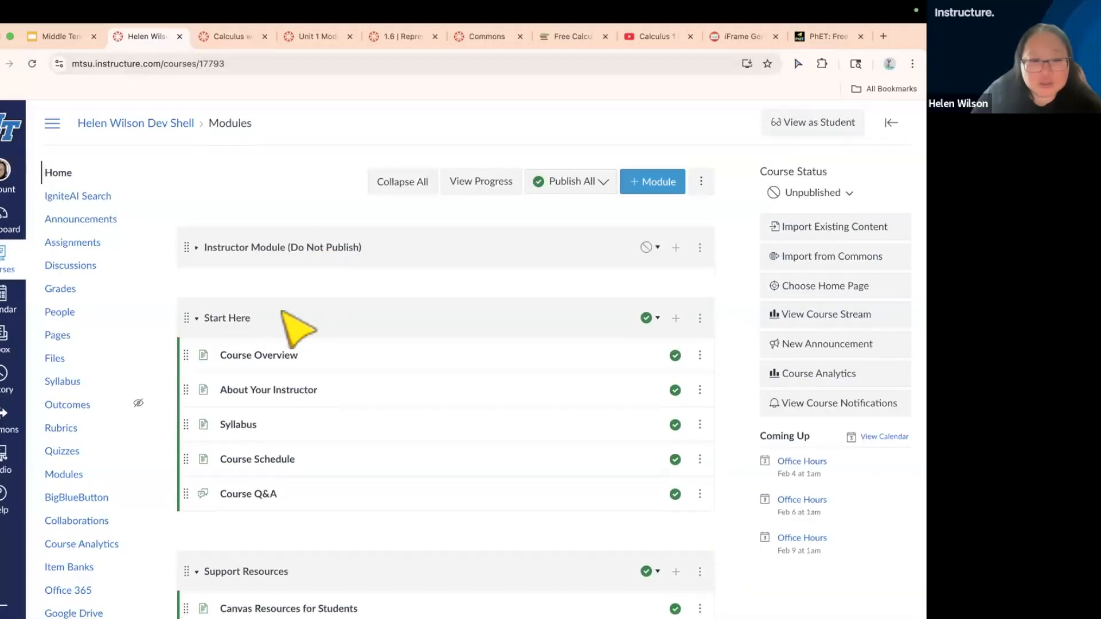
{"action": "left_click", "coordinate": [235, 319]}
{"action": "left_click", "coordinate": [261, 390]}
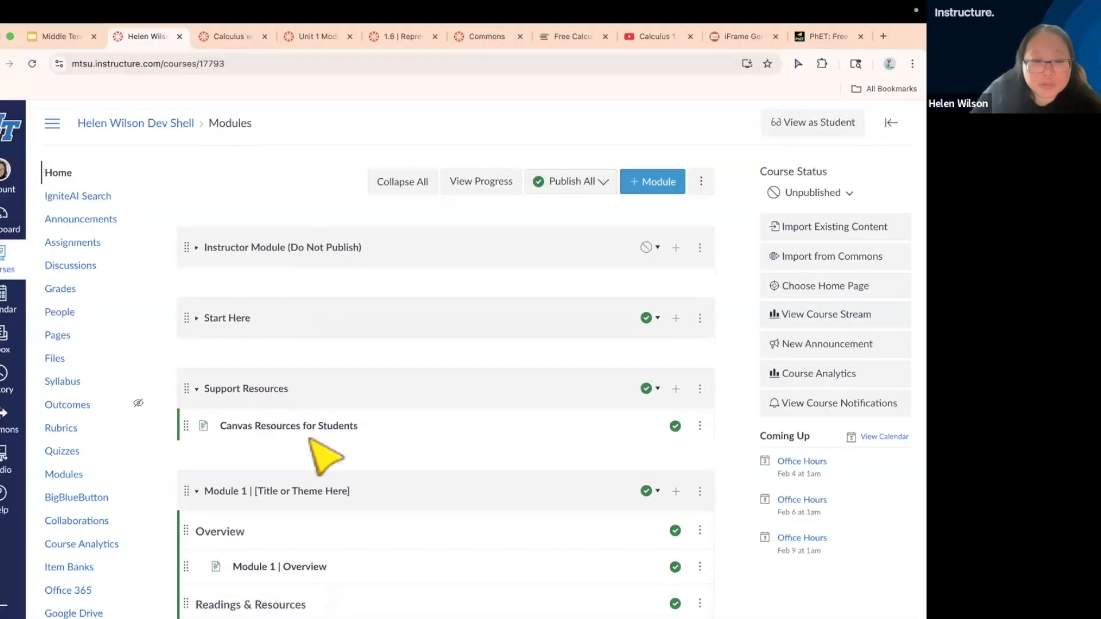
{"action": "left_click", "coordinate": [290, 458]}
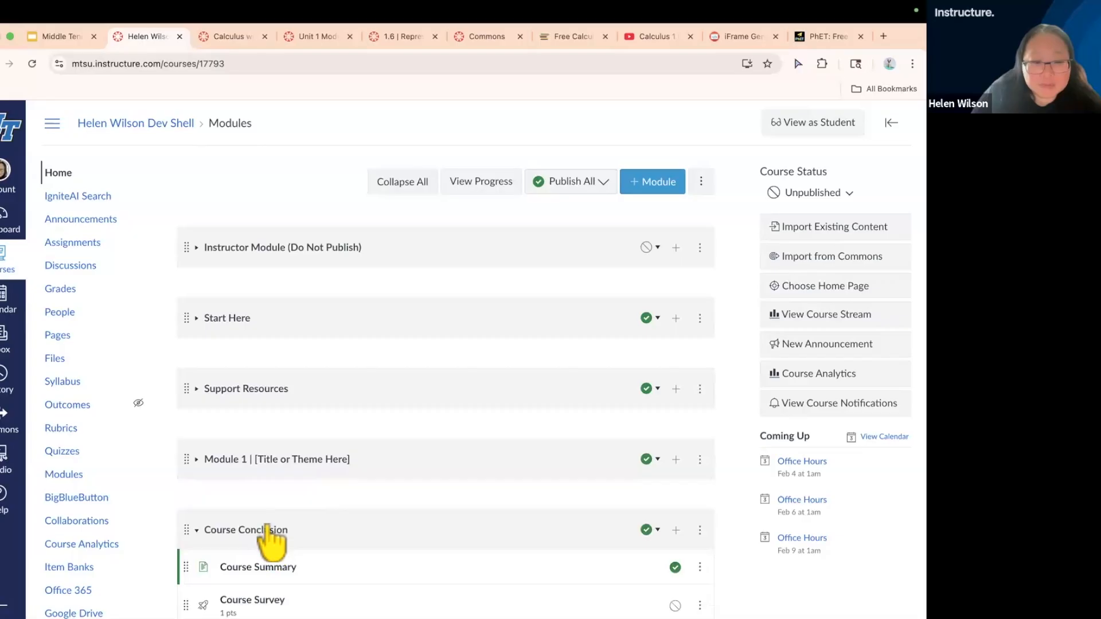
{"action": "left_click", "coordinate": [267, 529]}
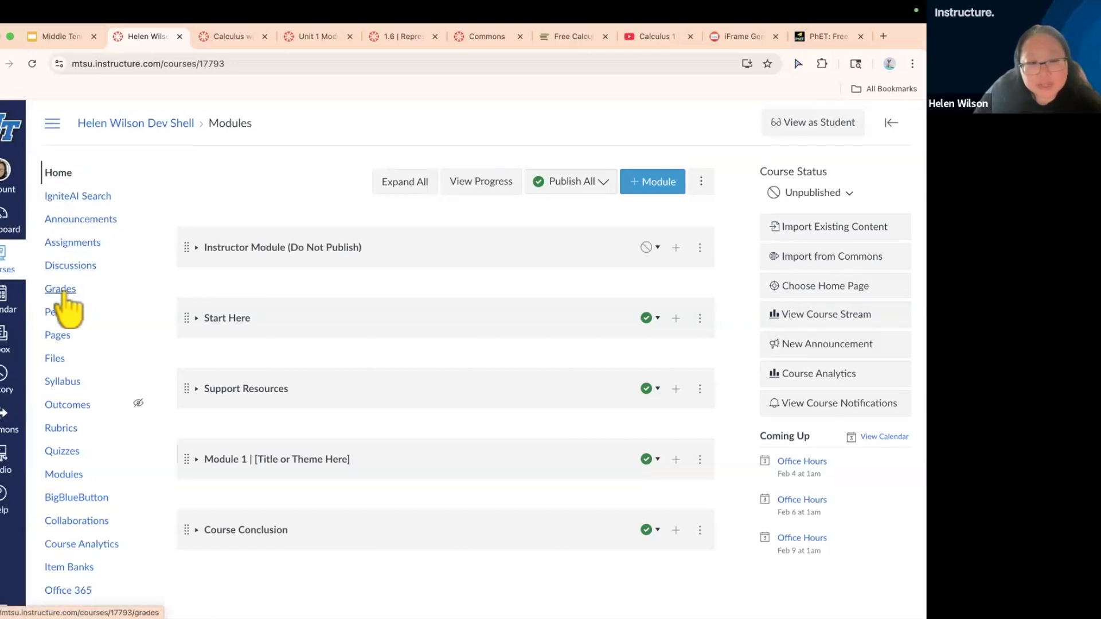
Open the page "Home Page - Option 1 - Six icons" for editing and change its title to "Calculus 101 Home Page"
{"action": "left_click", "coordinate": [58, 336]}
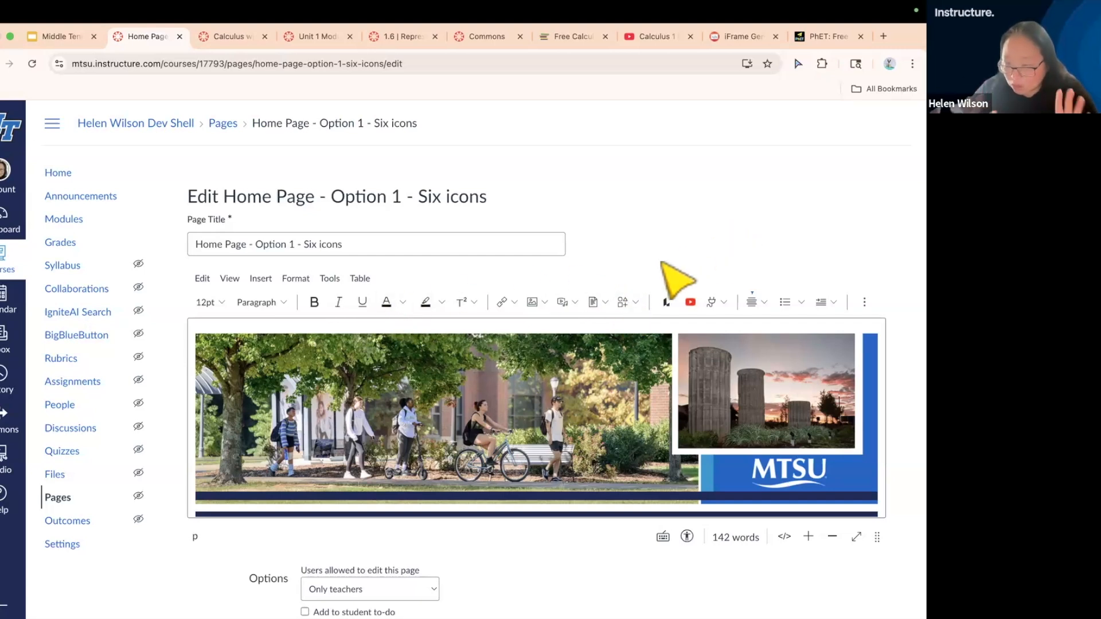
{"action": "left_click", "coordinate": [374, 244]}
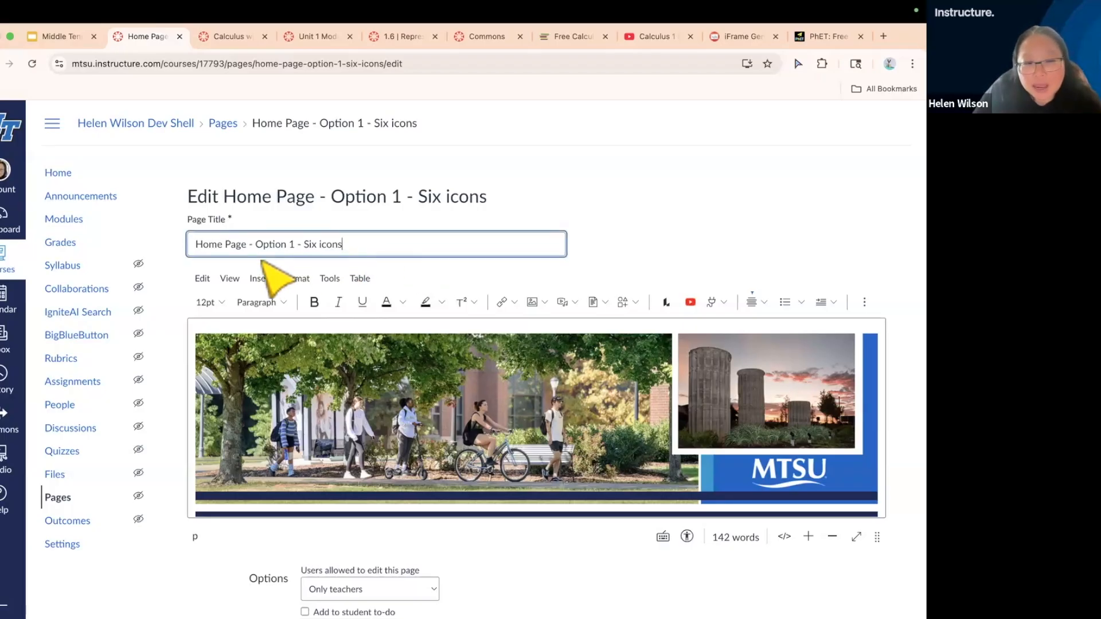
{"action": "left_click", "coordinate": [196, 245]}
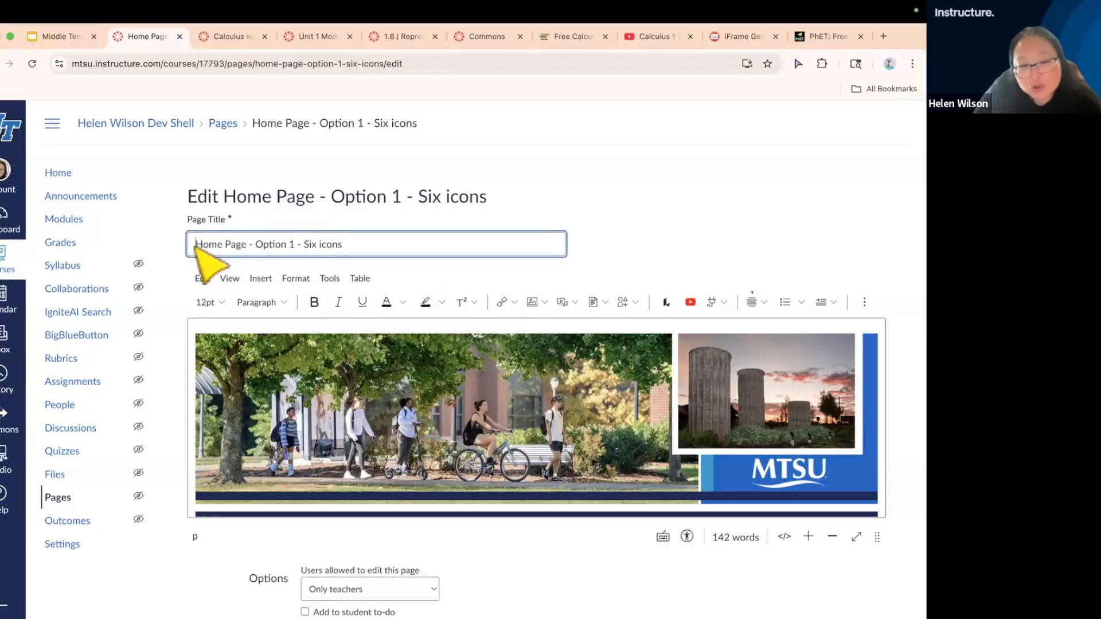
{"action": "double_click", "coordinate": [210, 245]}
{"action": "left_click_drag", "start_coordinate": [231, 242], "coordinate": [348, 244]}
{"action": "key", "text": "BackSpace"}
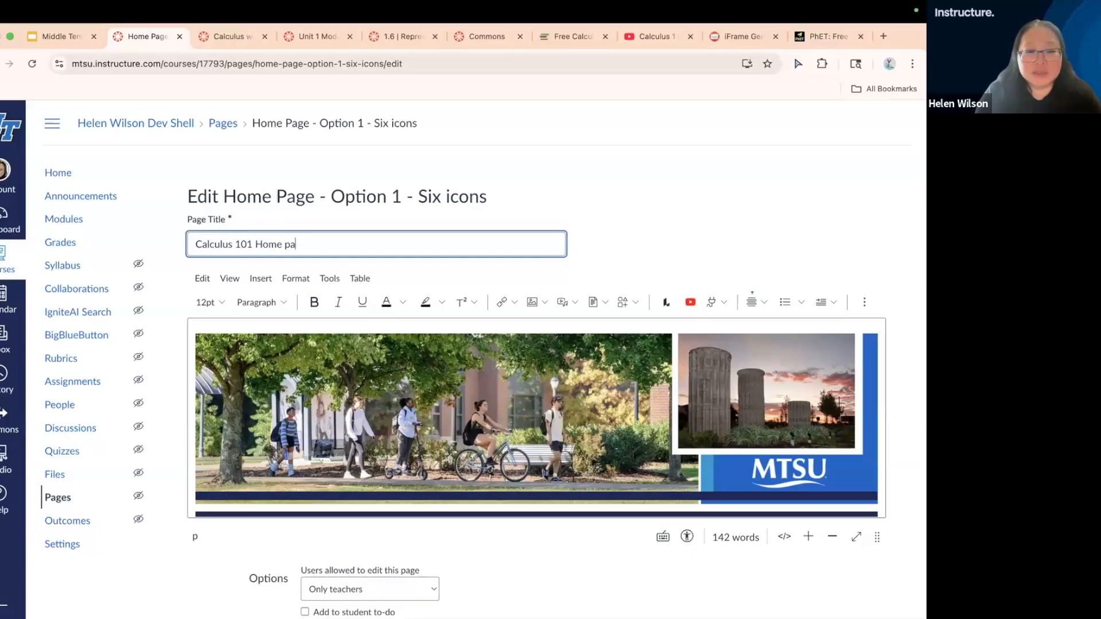
{"action": "type", "text": "Calculus 101 Home Page"}
{"action": "left_click", "coordinate": [668, 214]}
Replace the course title placeholder in the banner heading below the header image with "Welcome to Calculus 101!"
{"action": "scroll", "coordinate": [668, 214], "scroll_direction": "down", "scroll_amount": 2}
{"action": "scroll", "coordinate": [669, 214], "scroll_direction": "down", "scroll_amount": 3}
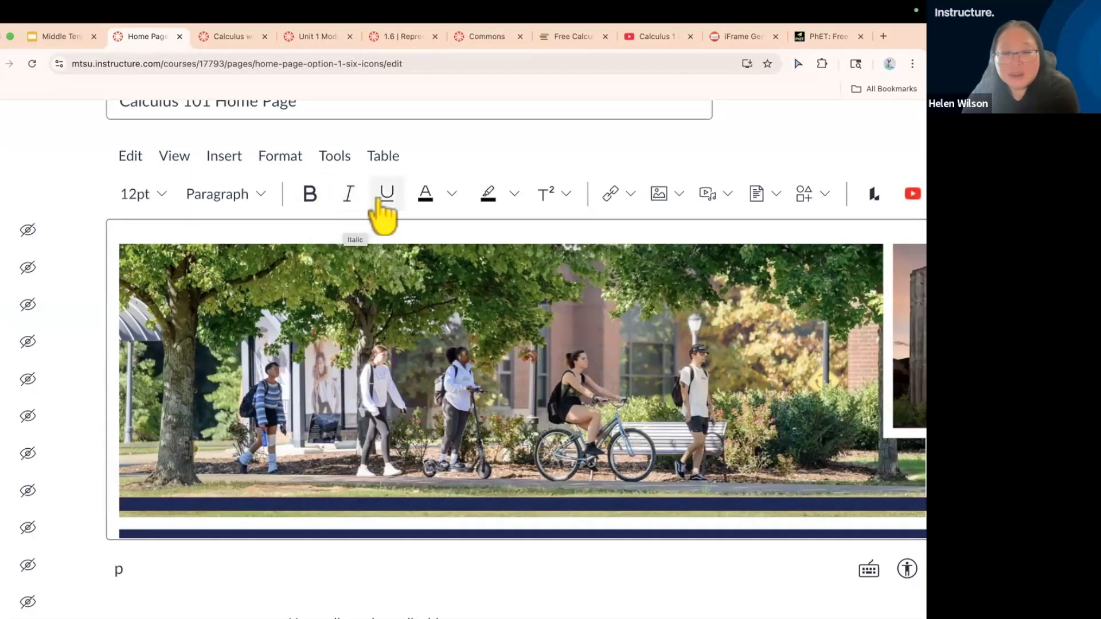
{"action": "scroll", "coordinate": [378, 199], "scroll_direction": "down", "scroll_amount": 5}
{"action": "scroll", "coordinate": [380, 197], "scroll_direction": "down", "scroll_amount": 1}
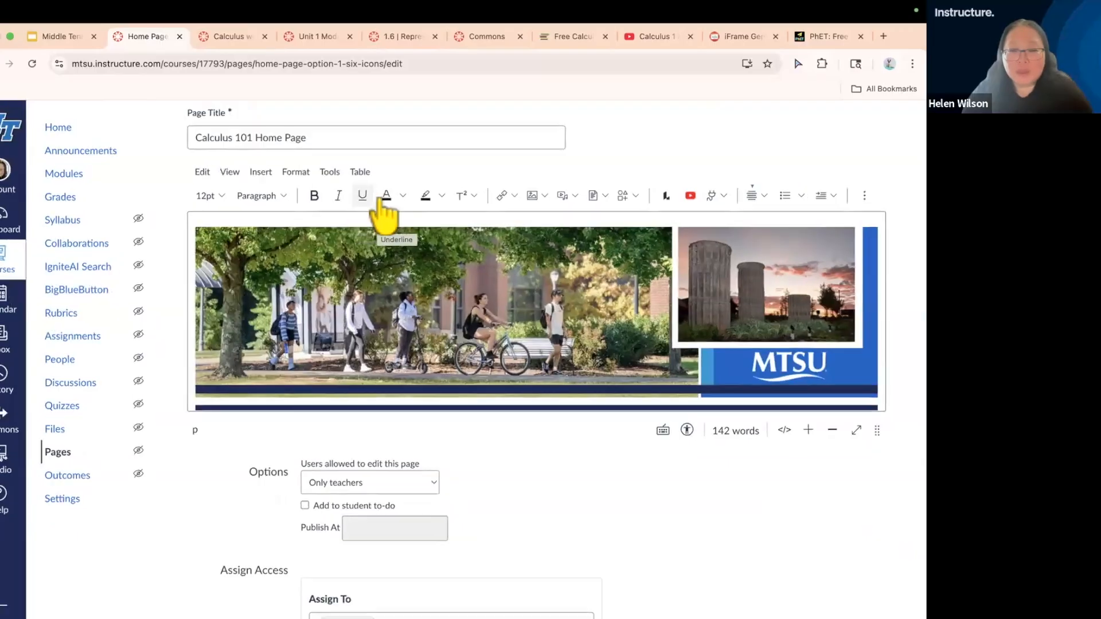
{"action": "scroll", "coordinate": [488, 309], "scroll_direction": "down", "scroll_amount": 1}
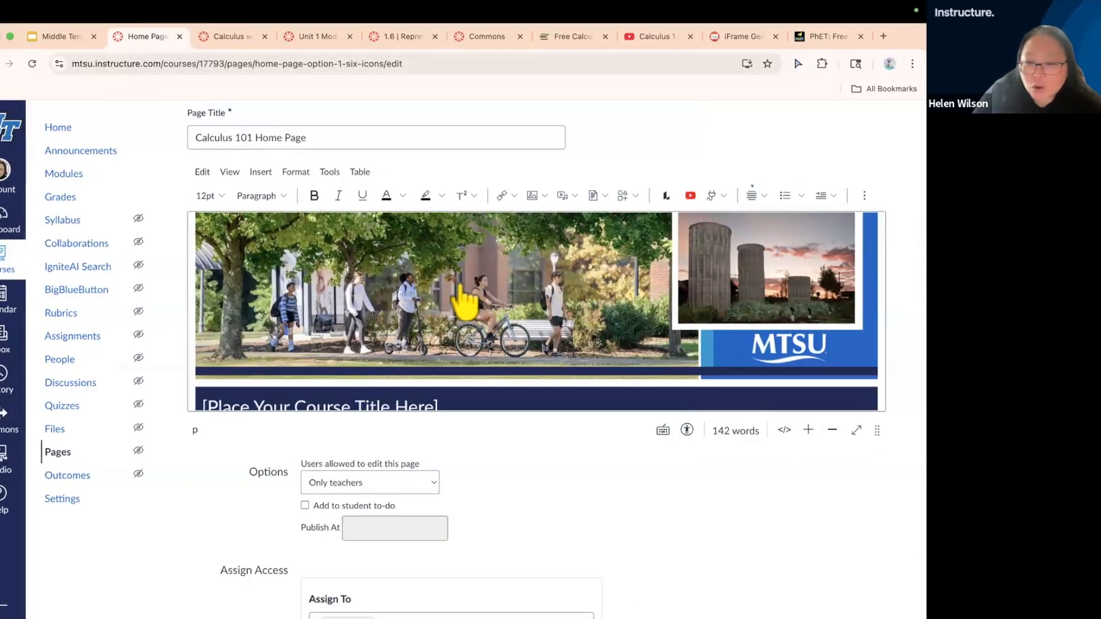
{"action": "scroll", "coordinate": [562, 339], "scroll_direction": "down", "scroll_amount": 1}
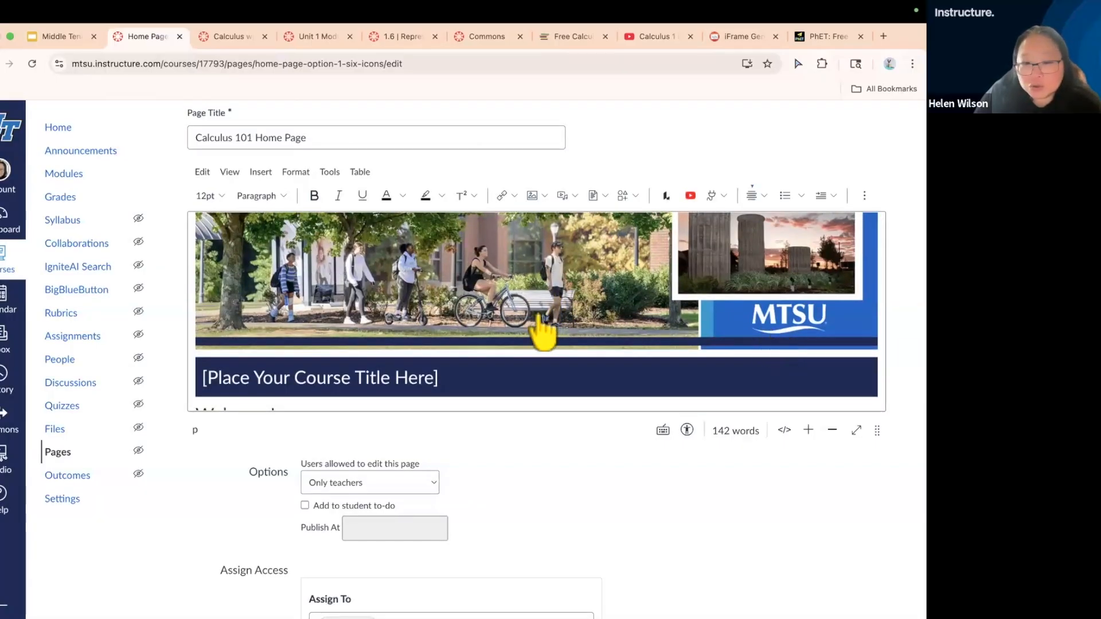
{"action": "scroll", "coordinate": [524, 327], "scroll_direction": "down", "scroll_amount": 2}
{"action": "scroll", "coordinate": [523, 330], "scroll_direction": "down", "scroll_amount": 3}
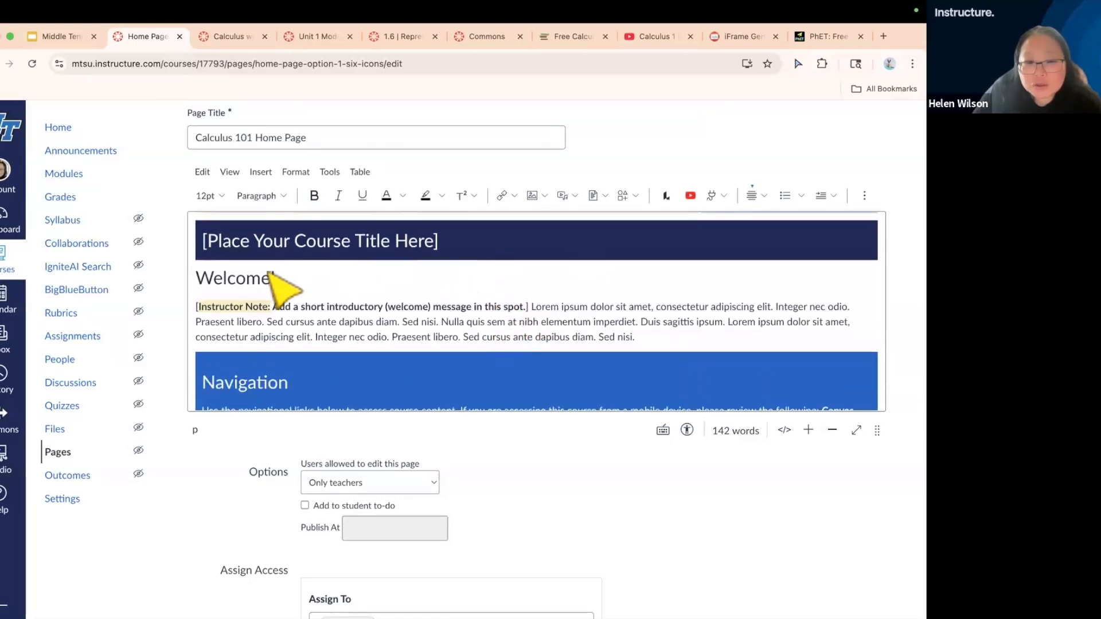
{"action": "left_click", "coordinate": [304, 241]}
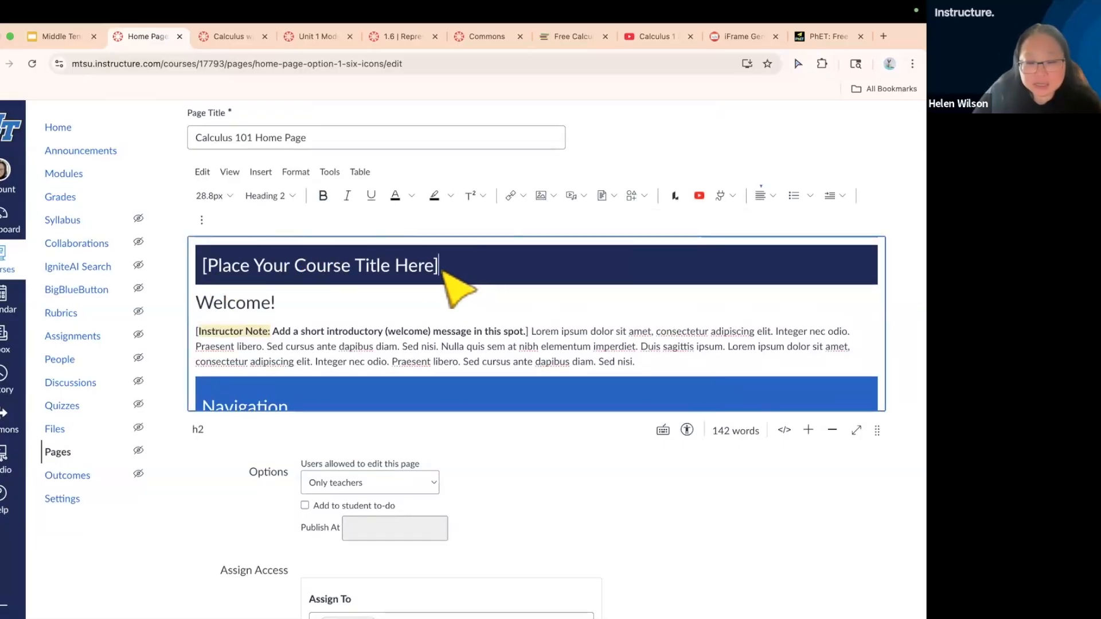
{"action": "left_click", "coordinate": [444, 272]}
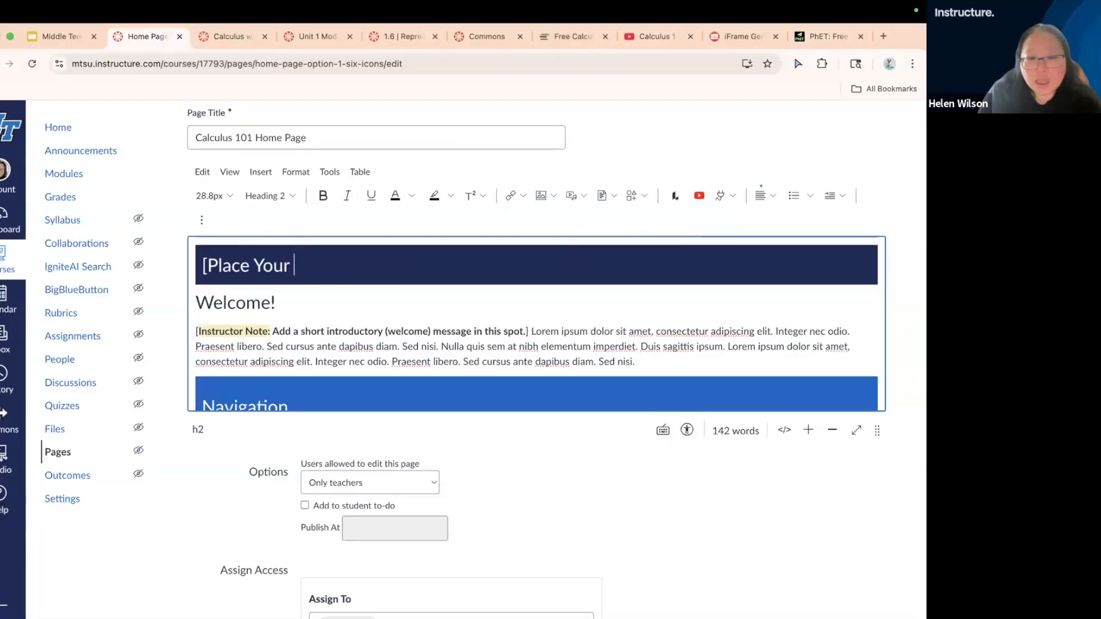
{"action": "key", "text": "BackSpace"}
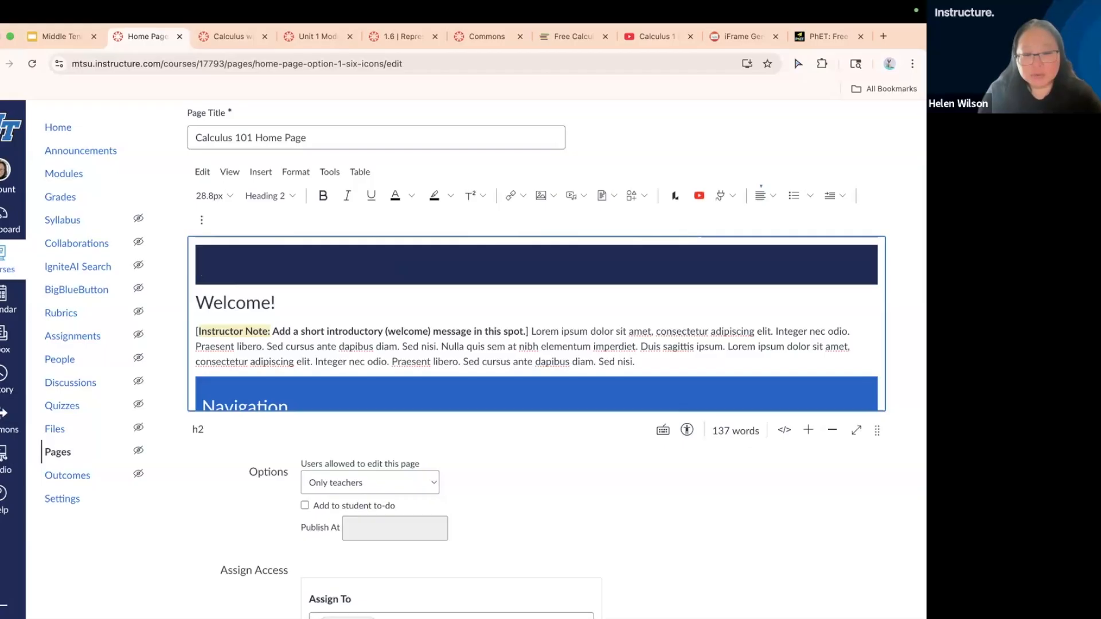
{"action": "type", "text": "Welcome to Calculus 101!"}
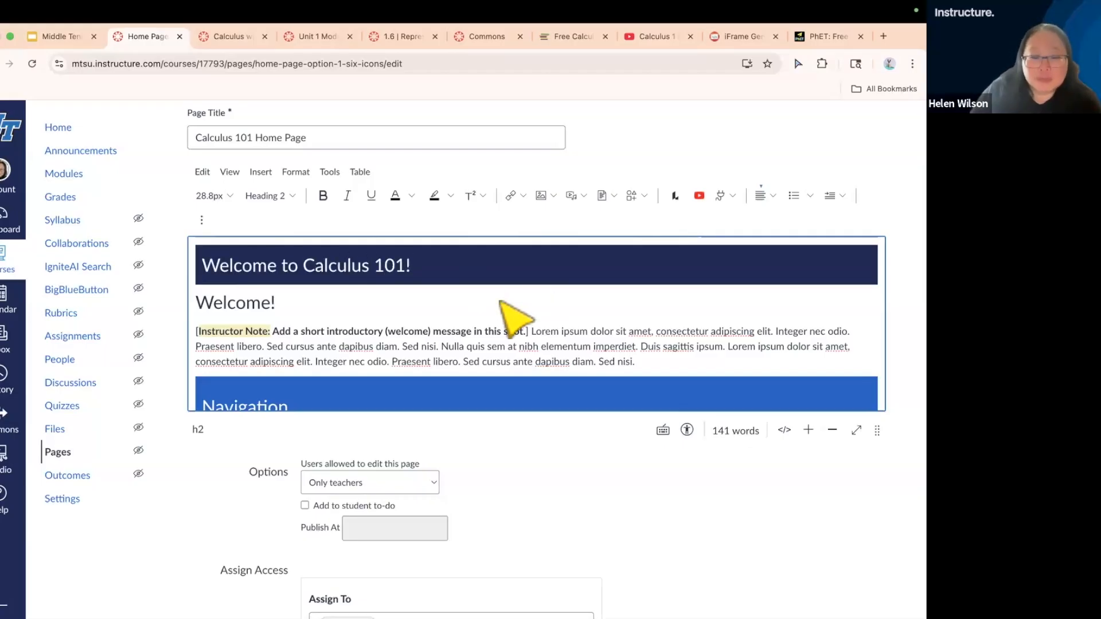
Replace the instructor note and filler text under "Welcome!" with "This class strives to teach you the calculus of one variable." followed by blank lines
{"action": "left_click", "coordinate": [476, 332]}
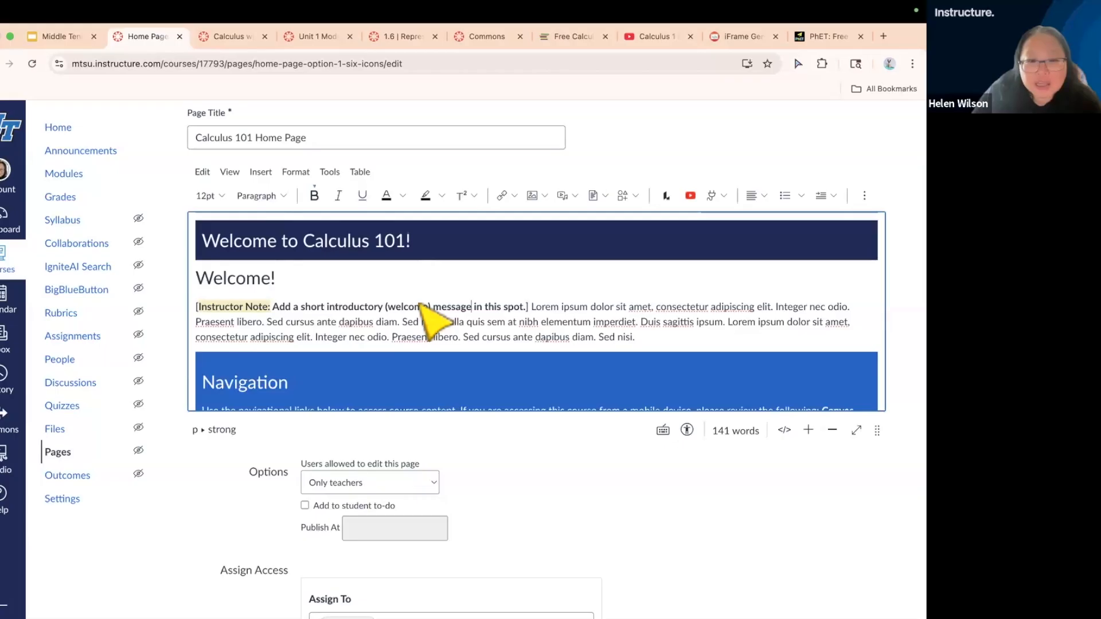
{"action": "scroll", "coordinate": [435, 321], "scroll_direction": "down", "scroll_amount": 1}
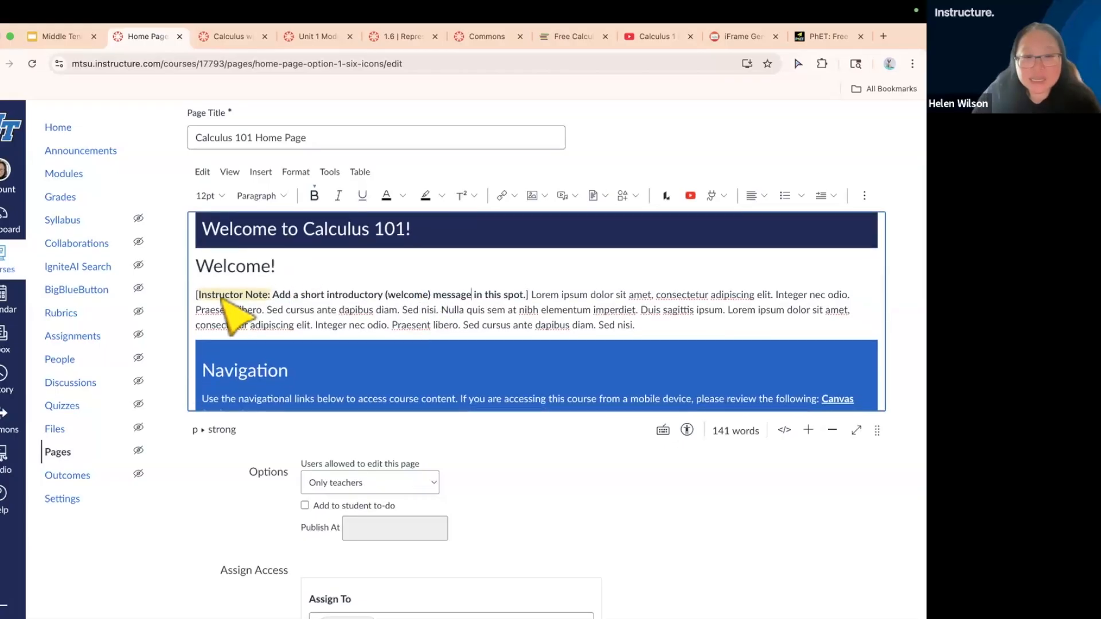
{"action": "scroll", "coordinate": [223, 299], "scroll_direction": "up", "scroll_amount": 5}
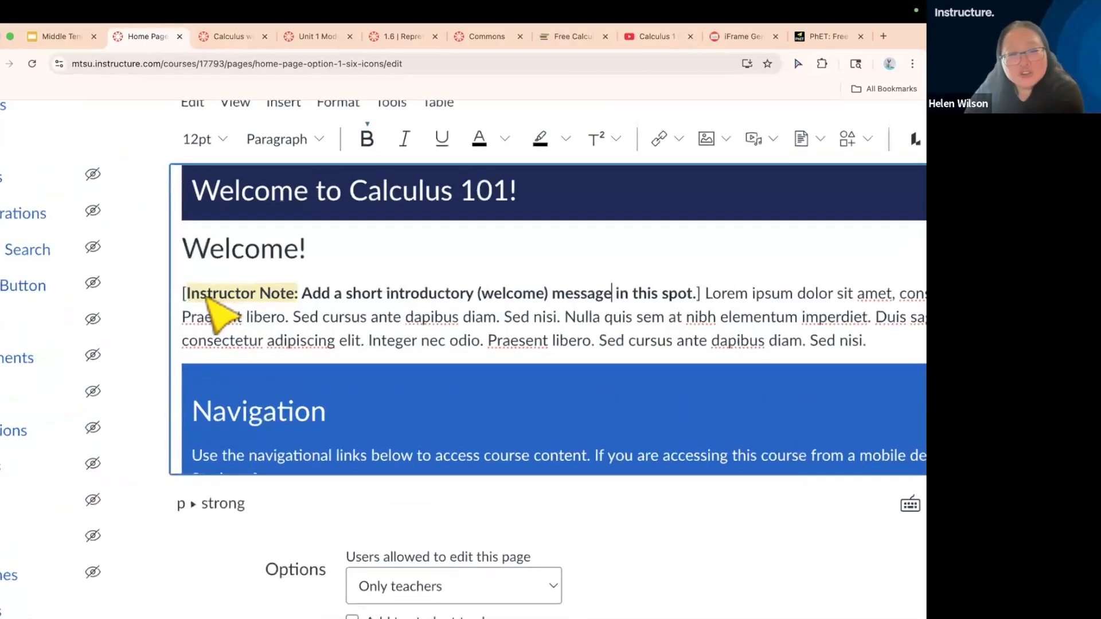
{"action": "scroll", "coordinate": [269, 294], "scroll_direction": "down", "scroll_amount": 5}
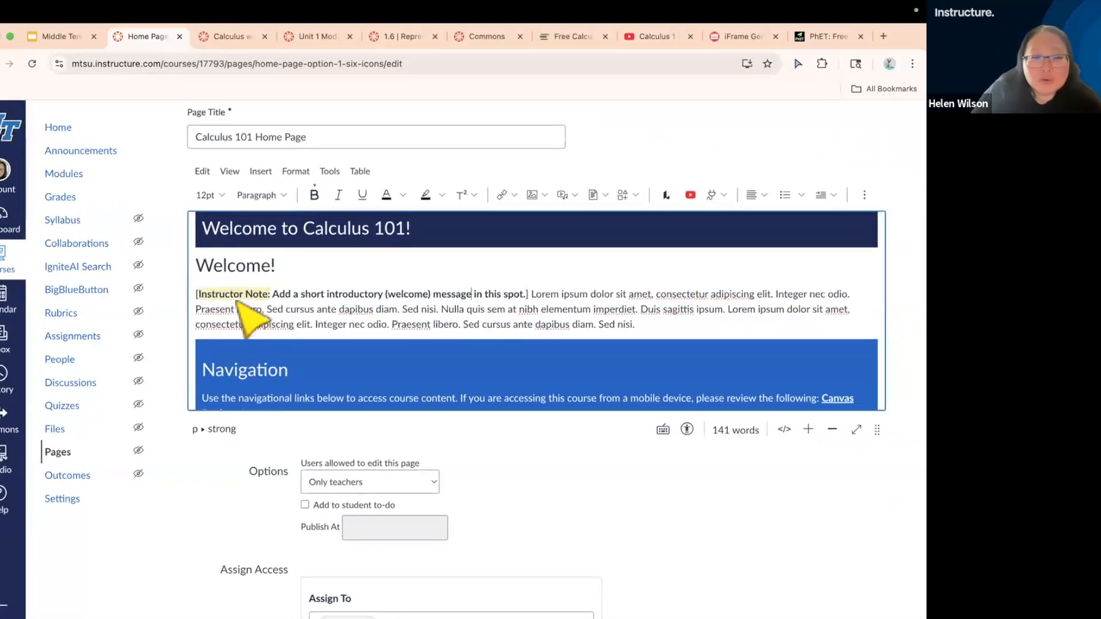
{"action": "left_click", "coordinate": [204, 293]}
{"action": "left_click_drag", "start_coordinate": [197, 293], "coordinate": [641, 325]}
{"action": "key", "text": "BackSpace"}
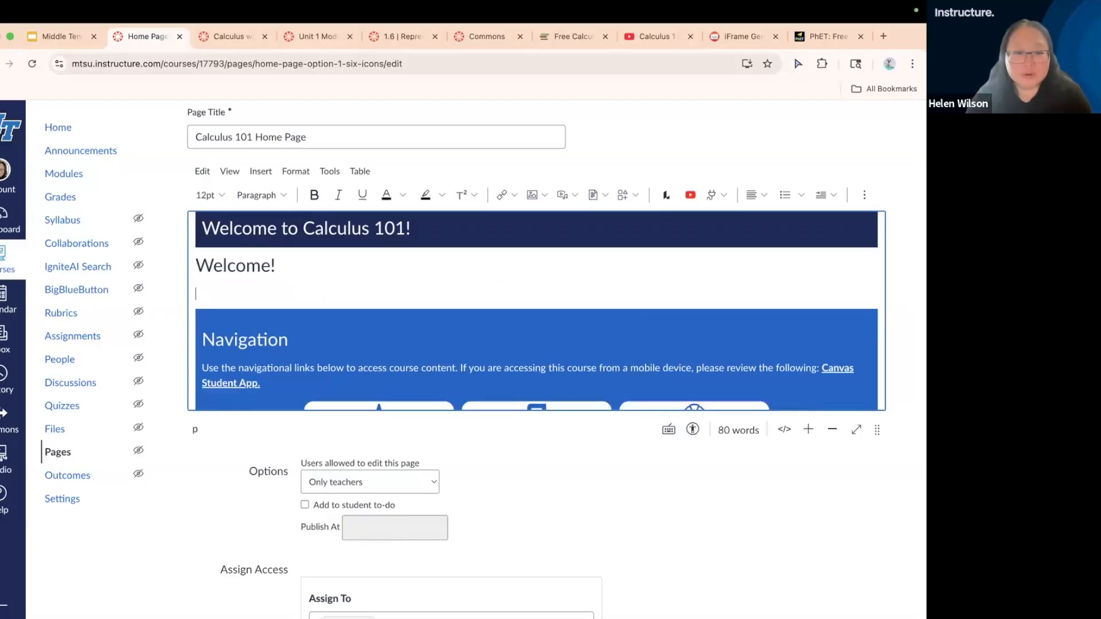
{"action": "key", "text": "Return"}
{"action": "key", "text": "Return"}
{"action": "key", "text": "Return"}
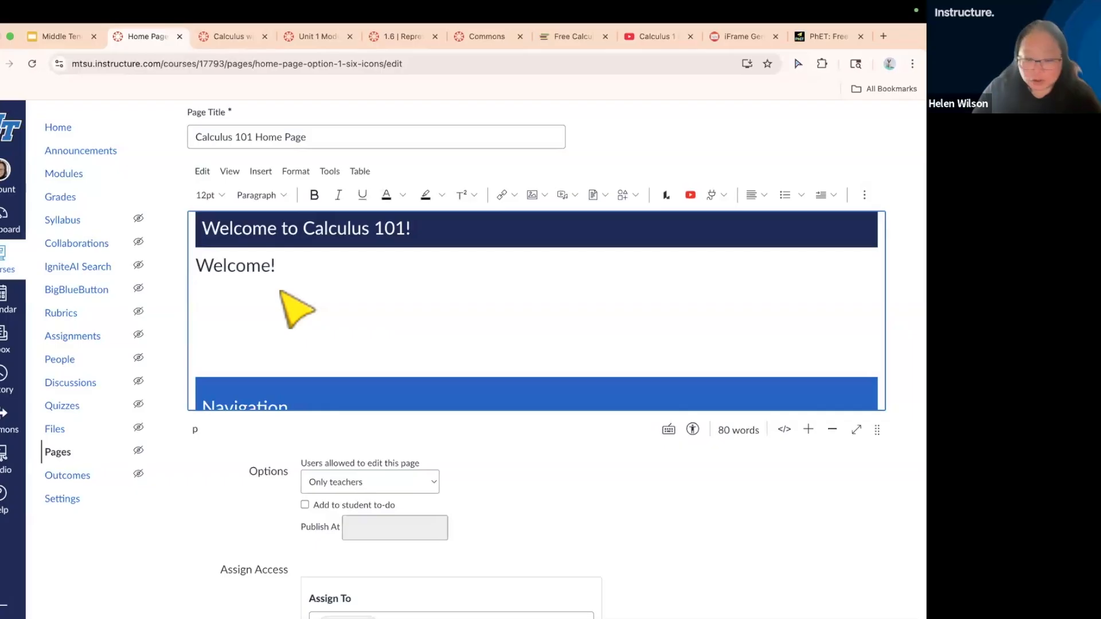
{"action": "type", "text": "T"}
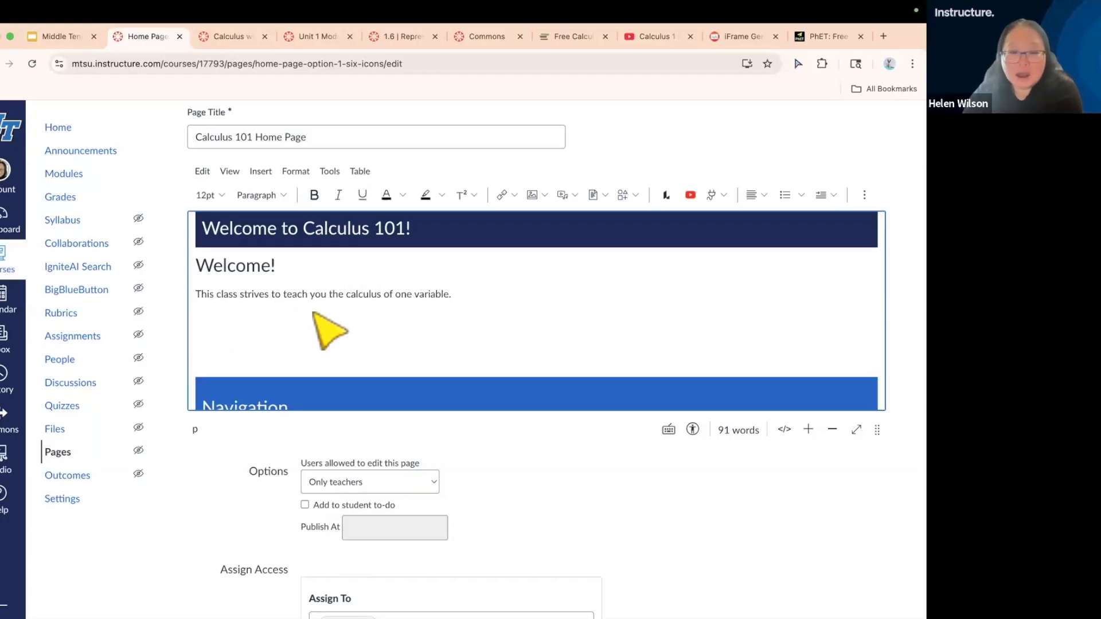
Review the editor's undo, redo, cut, copy, paste and select-all commands without applying any of them
{"action": "scroll", "coordinate": [313, 312], "scroll_direction": "up", "scroll_amount": 3}
{"action": "scroll", "coordinate": [313, 313], "scroll_direction": "down", "scroll_amount": 3}
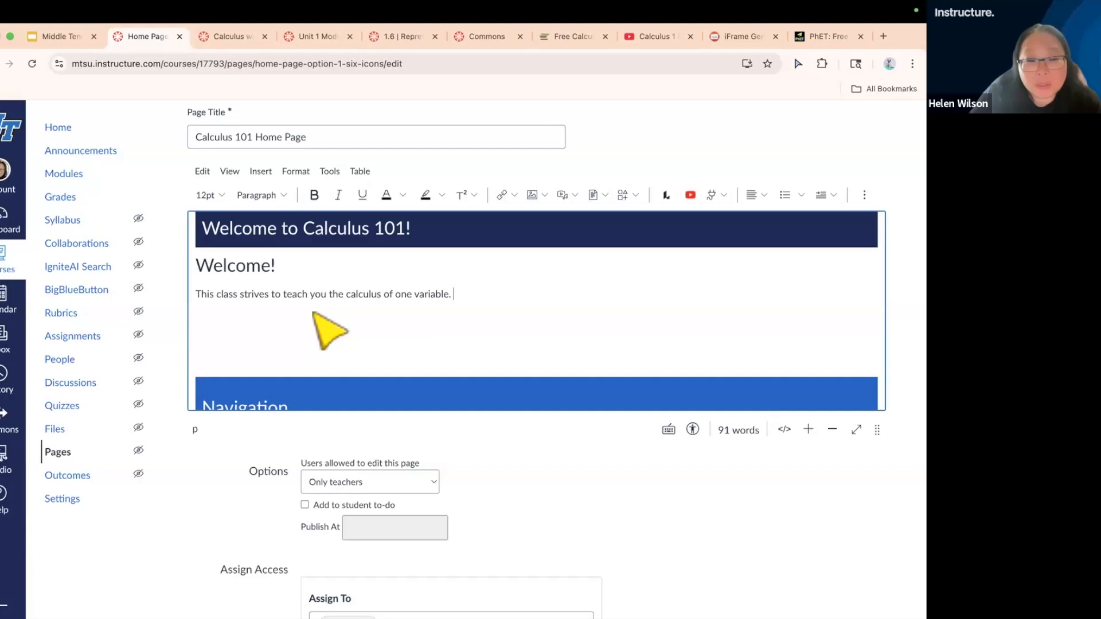
{"action": "left_click", "coordinate": [202, 172]}
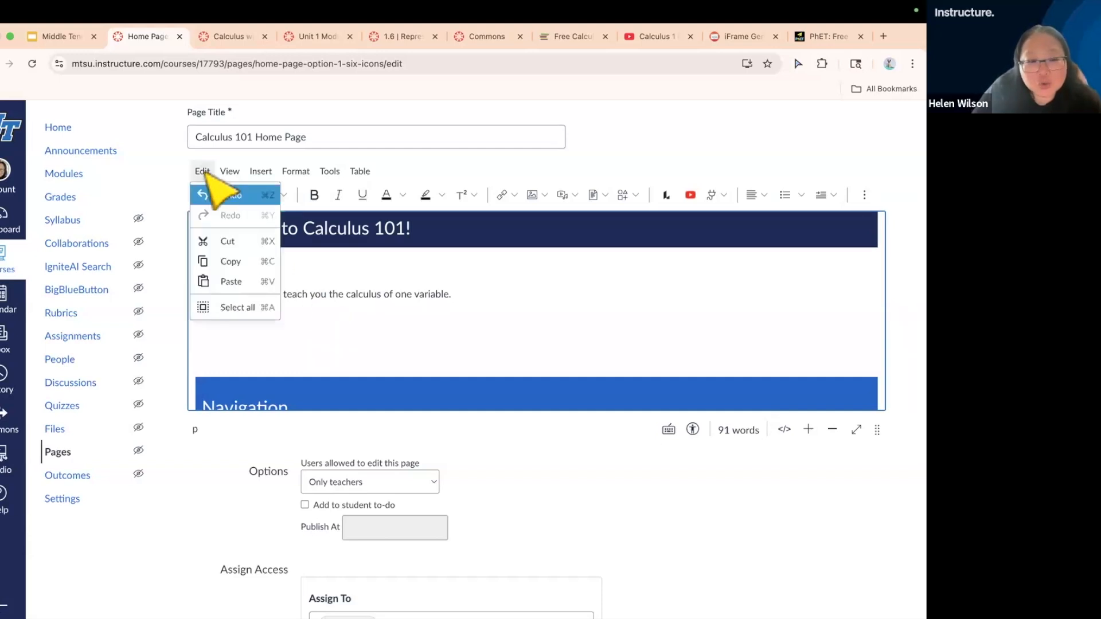
{"action": "scroll", "coordinate": [204, 171], "scroll_direction": "up", "scroll_amount": 5}
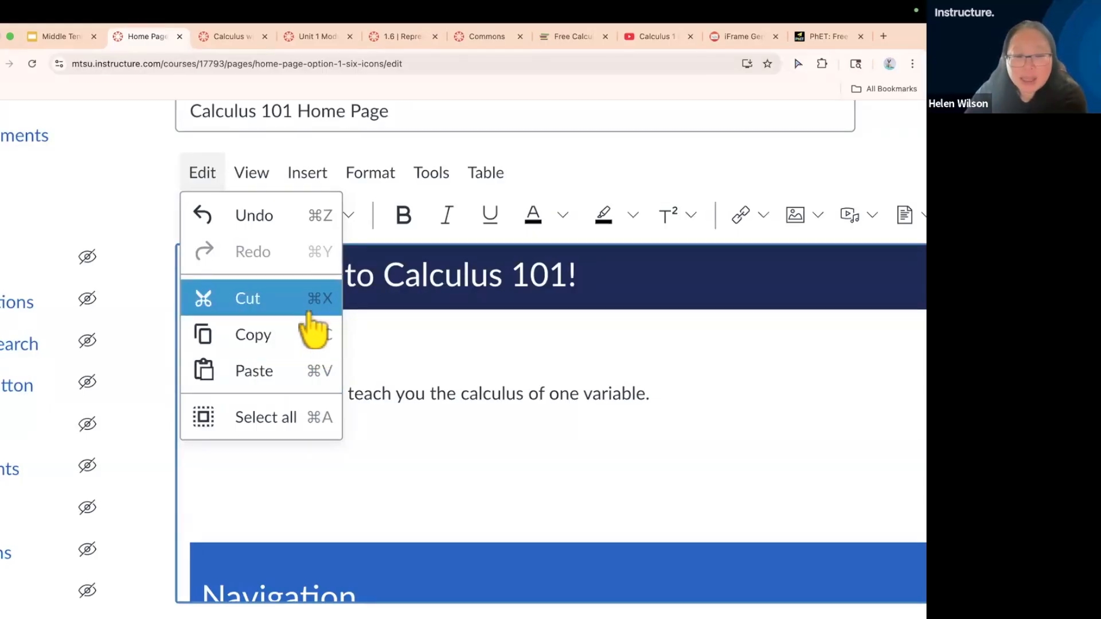
{"action": "scroll", "coordinate": [311, 316], "scroll_direction": "down", "scroll_amount": 5}
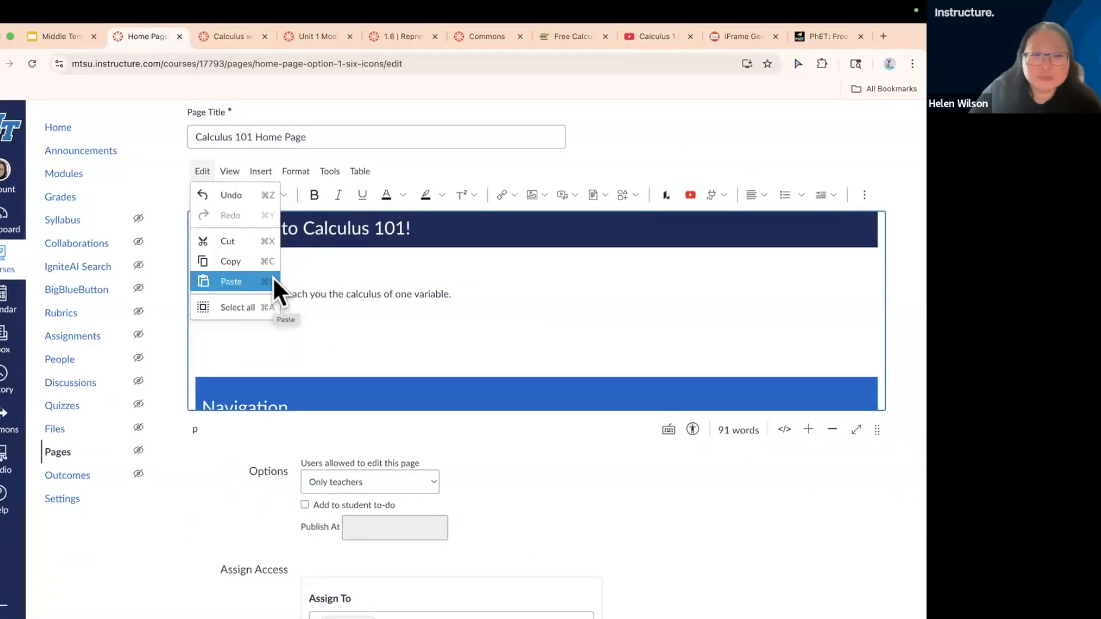
{"action": "left_click", "coordinate": [350, 291]}
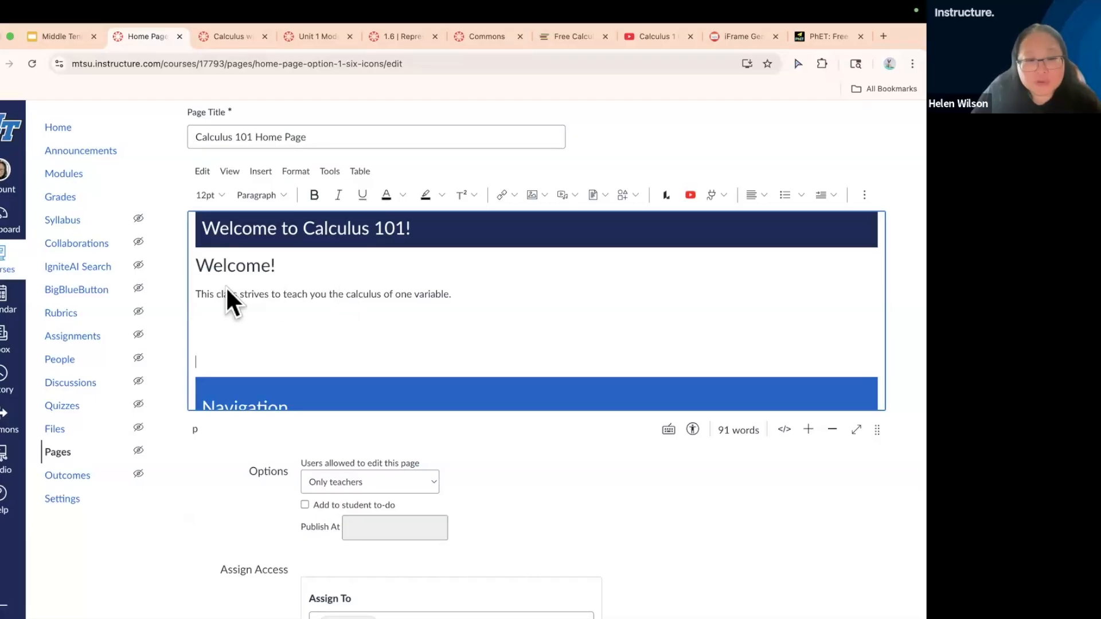
Set the font size of the sentence "This class strives to teach you the calculus of one variable." to 14pt
{"action": "left_click_drag", "start_coordinate": [196, 292], "coordinate": [378, 294]}
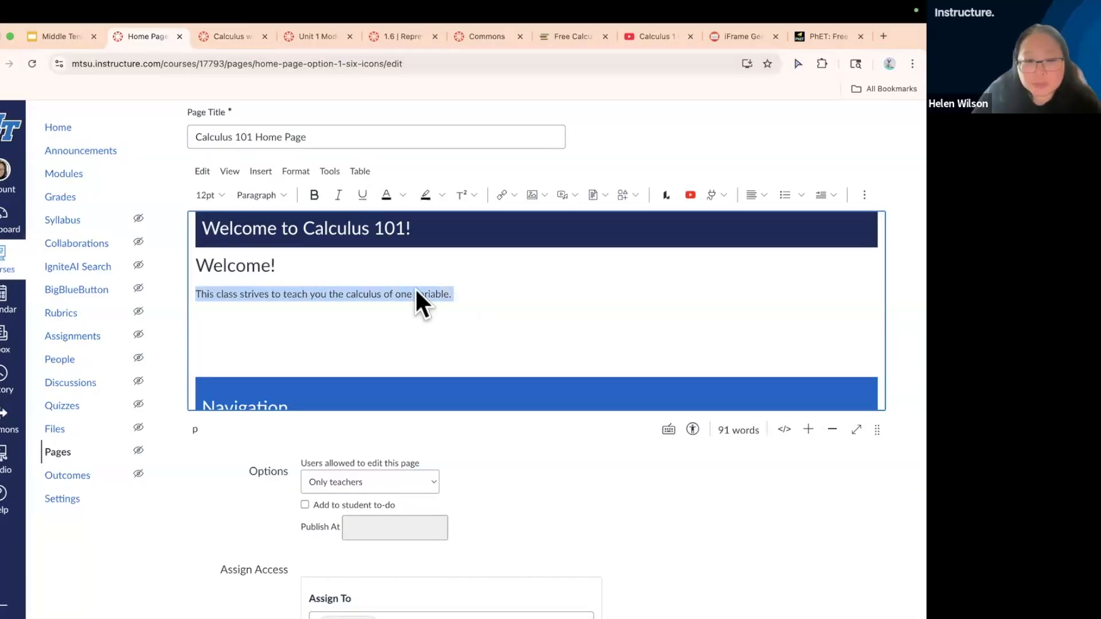
{"action": "left_click", "coordinate": [218, 197]}
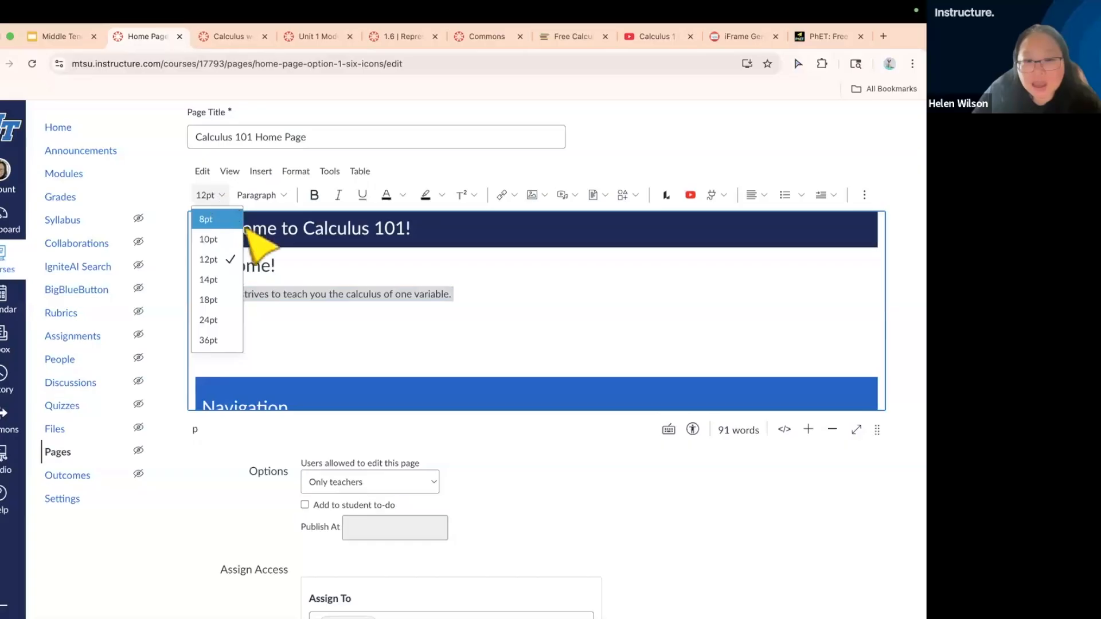
{"action": "left_click", "coordinate": [227, 280]}
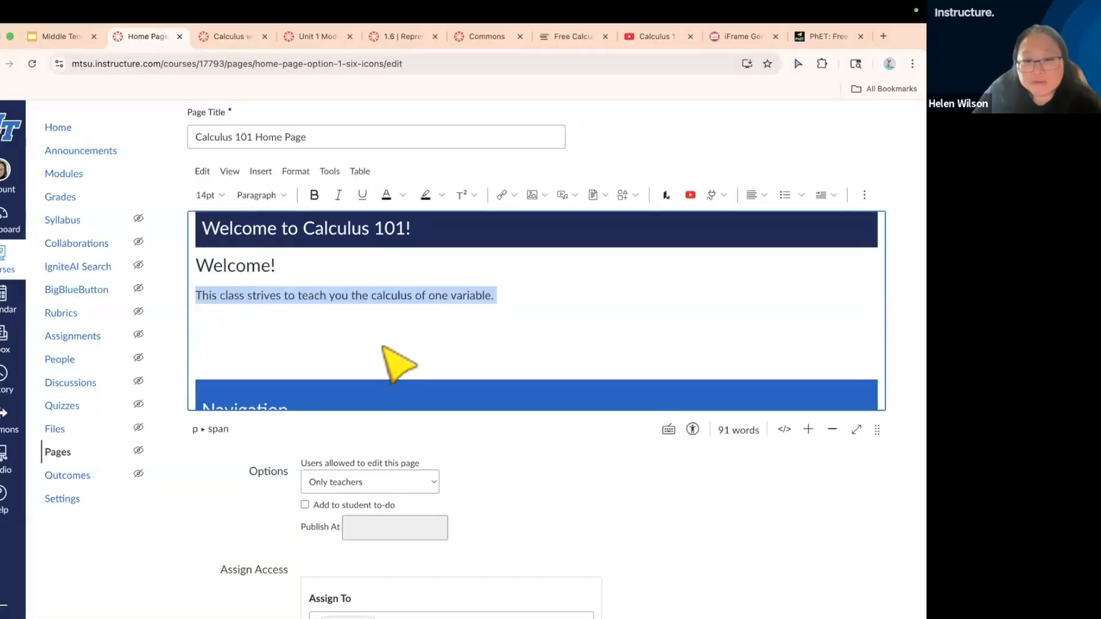
Add the heading "Instructor Information" in Heading 2 style below the class description, and format the line after it as Heading 2
{"action": "left_click", "coordinate": [390, 328]}
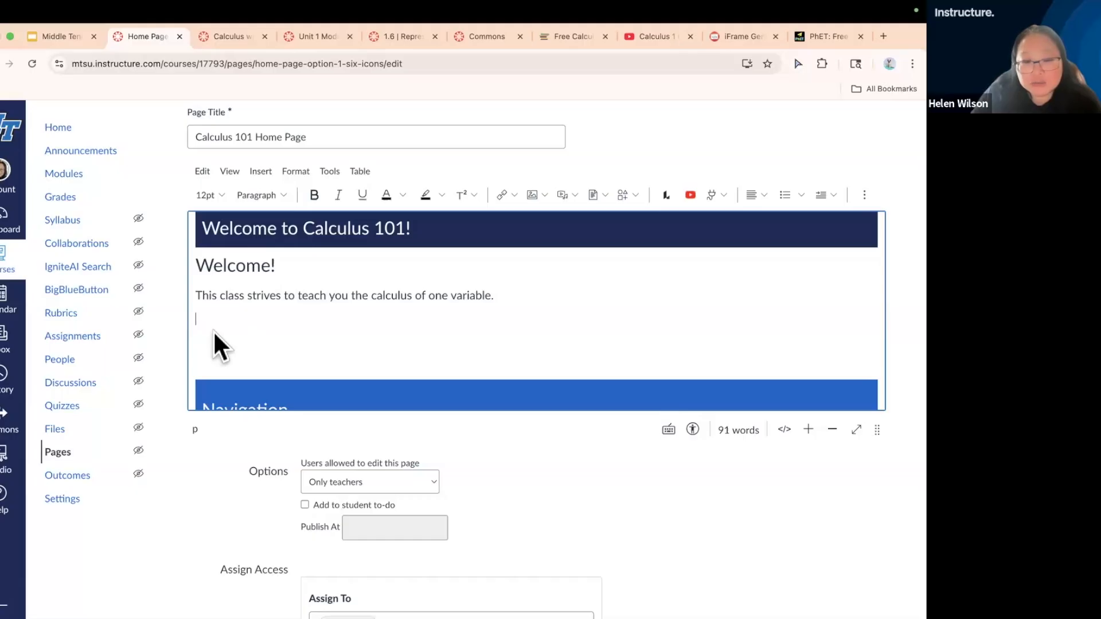
{"action": "left_click", "coordinate": [285, 198]}
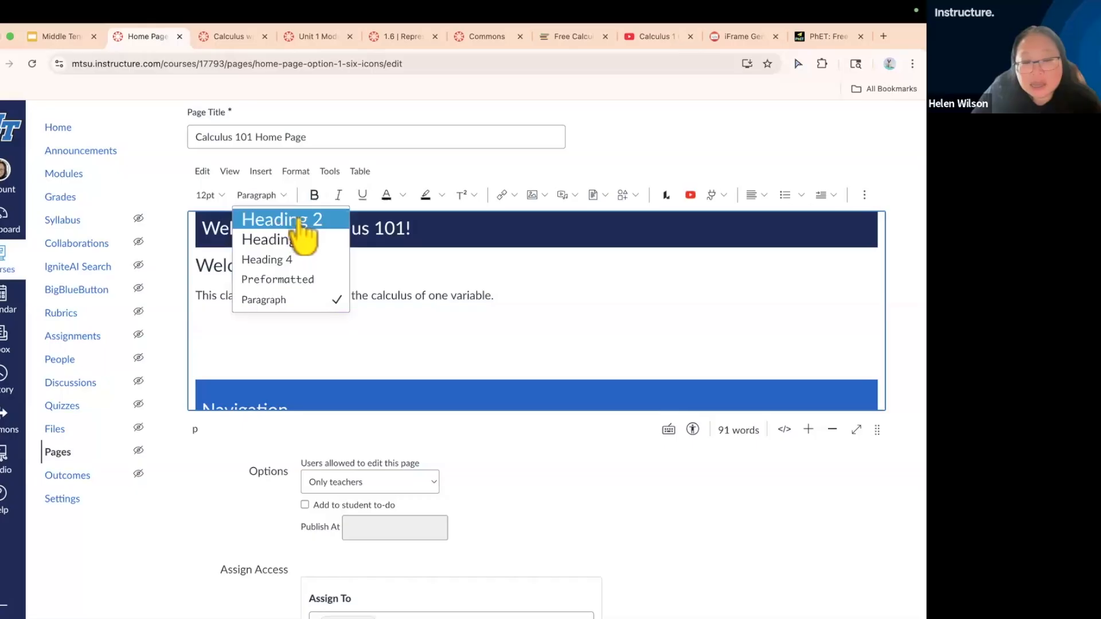
{"action": "left_click", "coordinate": [299, 221]}
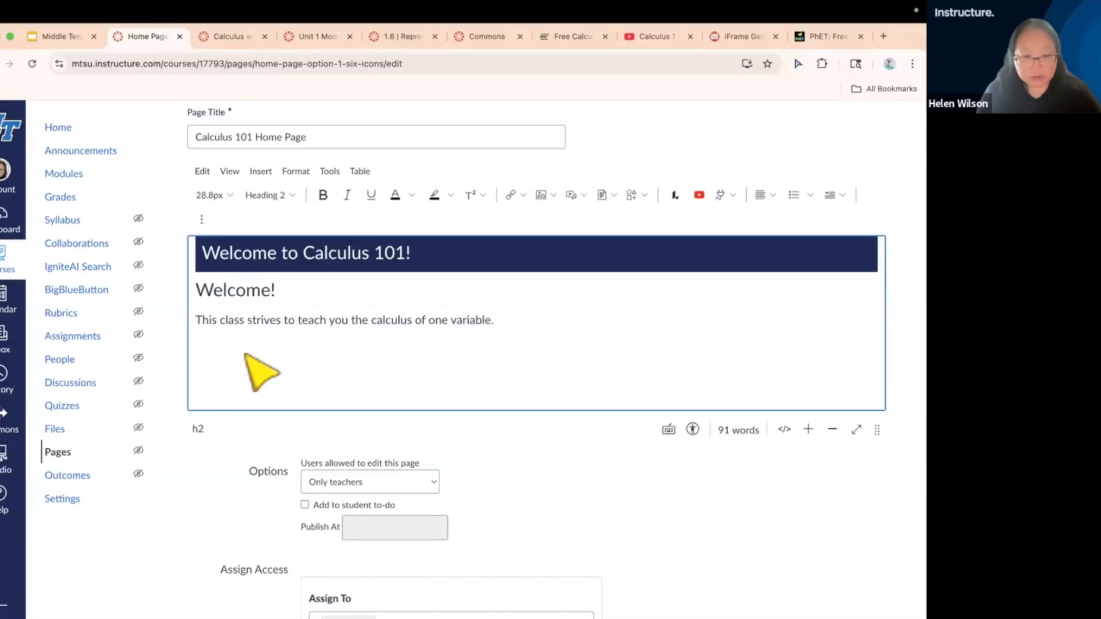
{"action": "type", "text": "Instructor Information"}
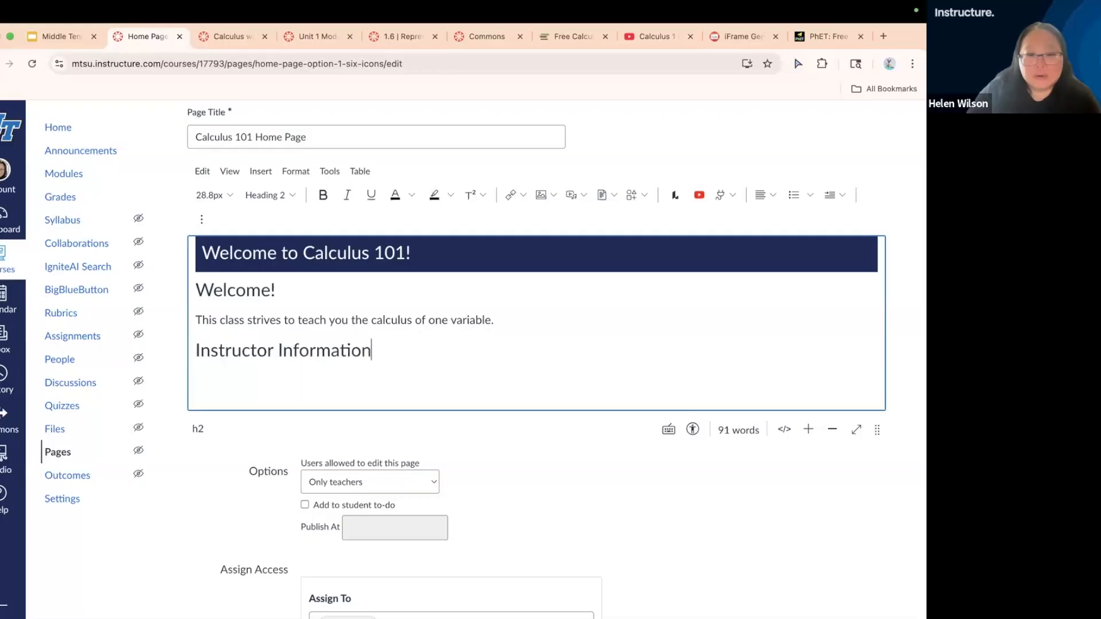
{"action": "key", "text": "Return"}
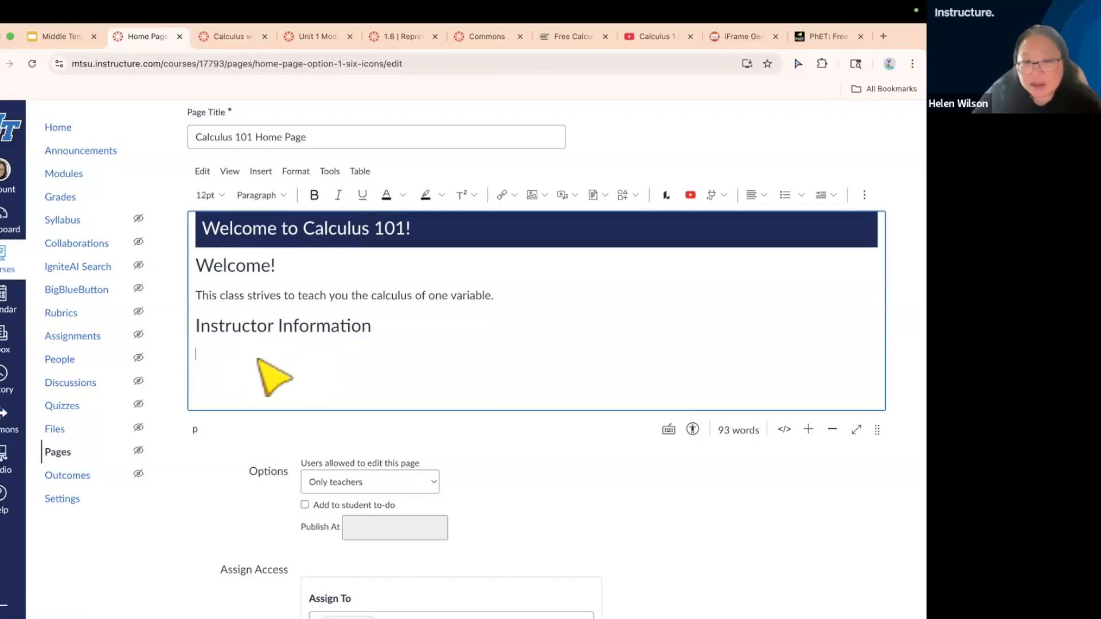
{"action": "left_click", "coordinate": [285, 196]}
{"action": "left_click", "coordinate": [310, 222]}
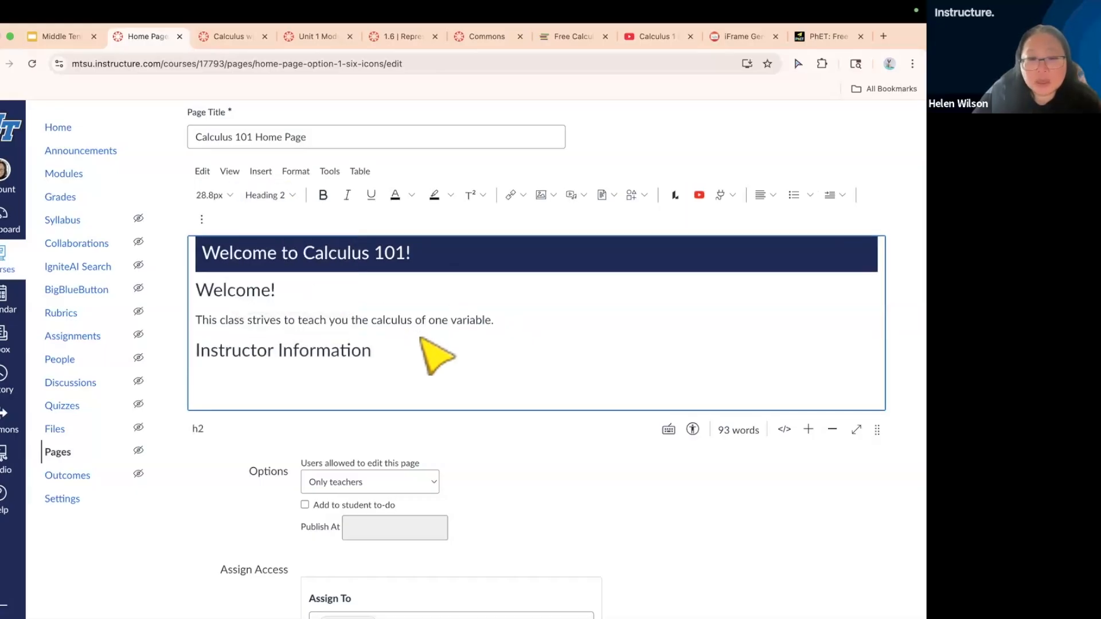
Make the word "calculus" in the class description bold and italic, without underlining
{"action": "left_click", "coordinate": [407, 320]}
{"action": "left_click", "coordinate": [415, 295]}
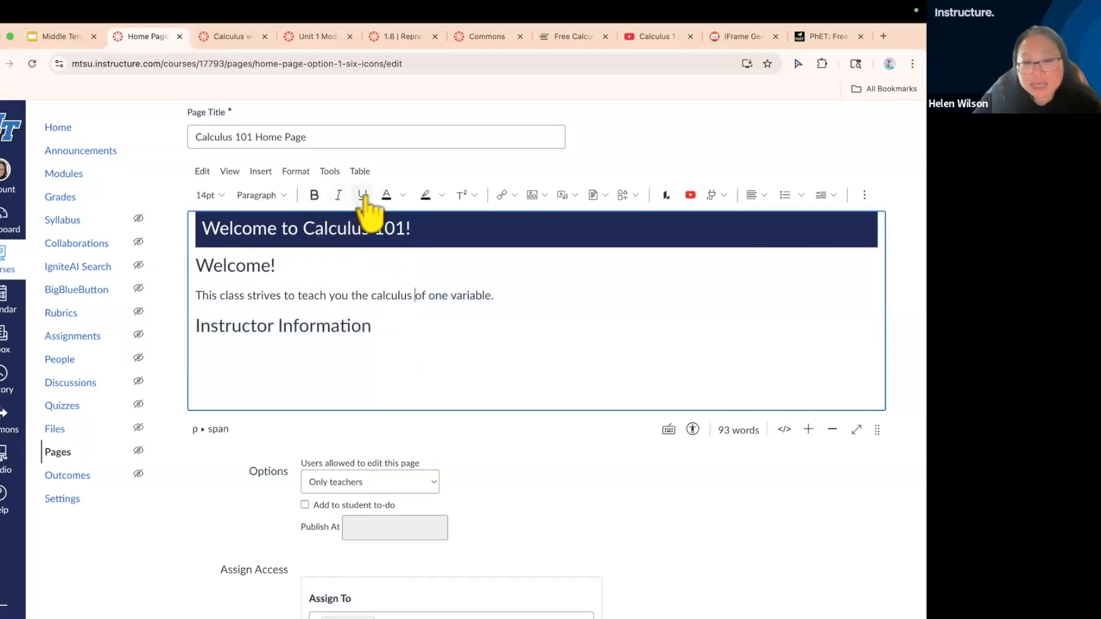
{"action": "left_click_drag", "start_coordinate": [413, 296], "coordinate": [374, 297]}
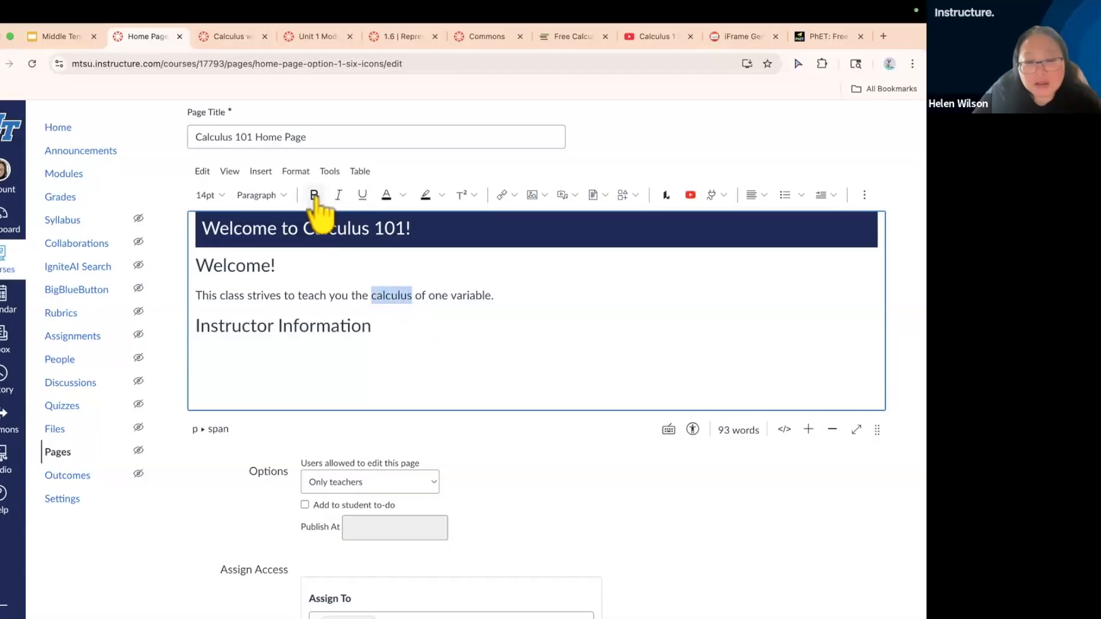
{"action": "left_click", "coordinate": [362, 195]}
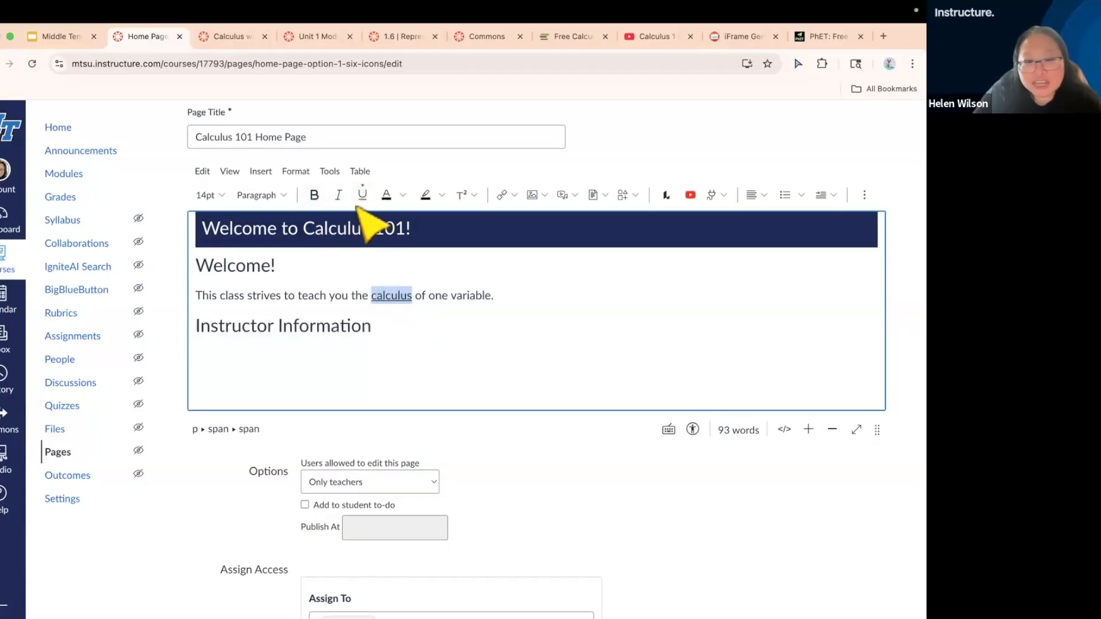
{"action": "left_click", "coordinate": [362, 194]}
{"action": "left_click", "coordinate": [314, 195]}
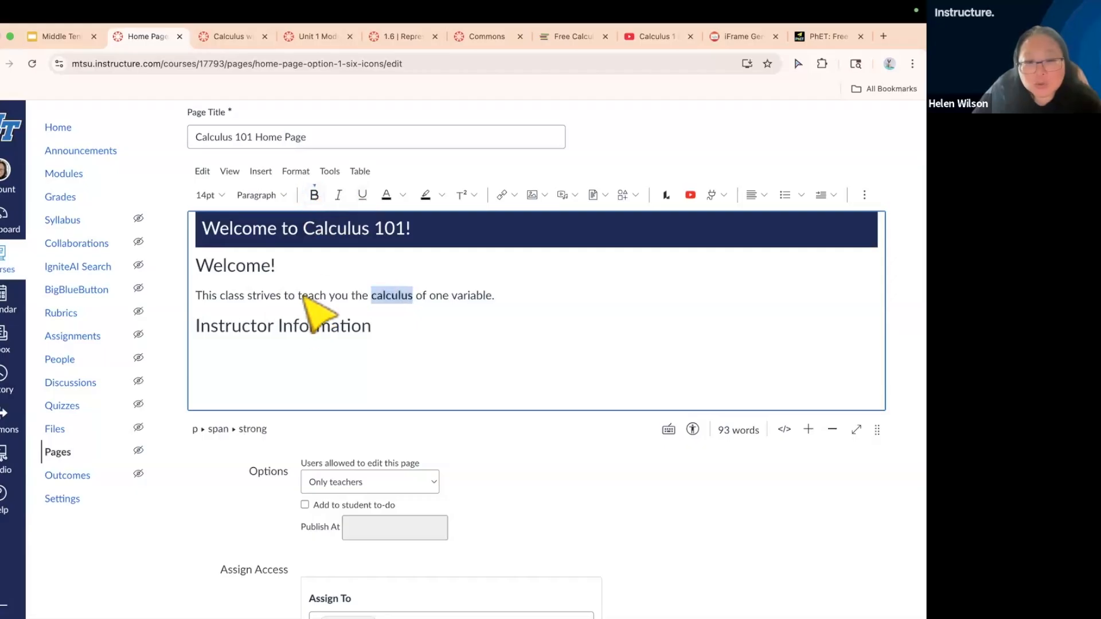
{"action": "left_click", "coordinate": [338, 195]}
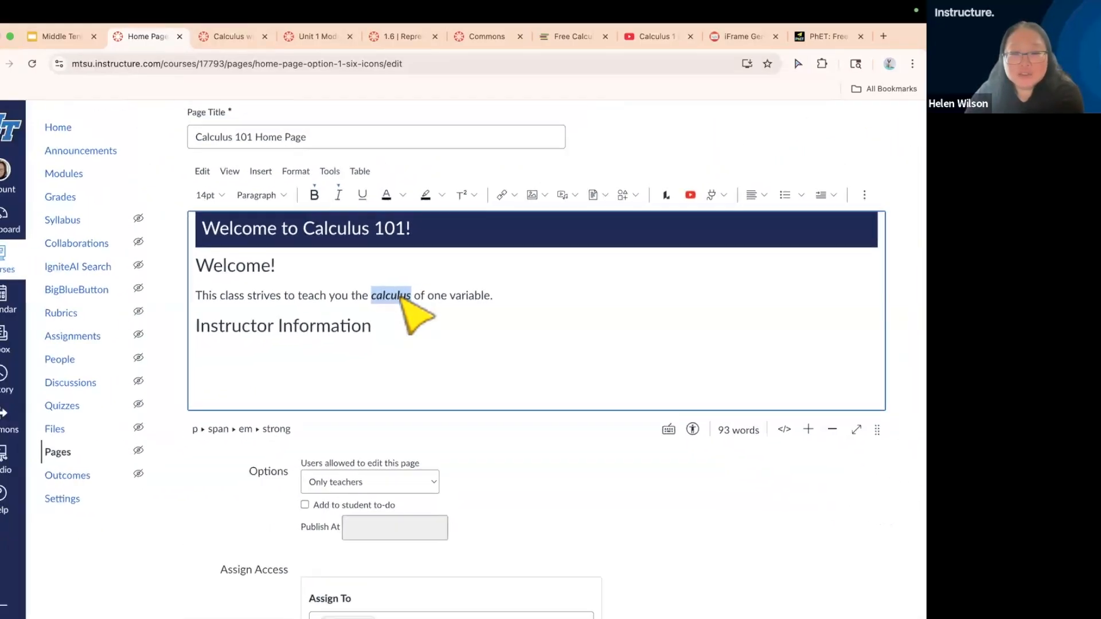
{"action": "left_click", "coordinate": [404, 196]}
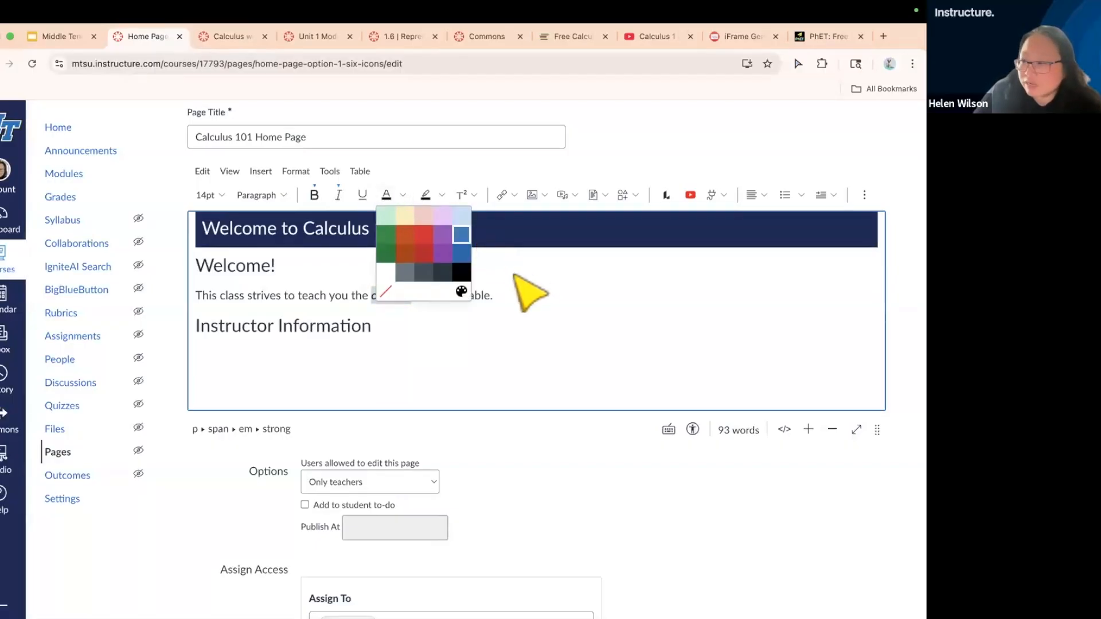
{"action": "left_click", "coordinate": [486, 291]}
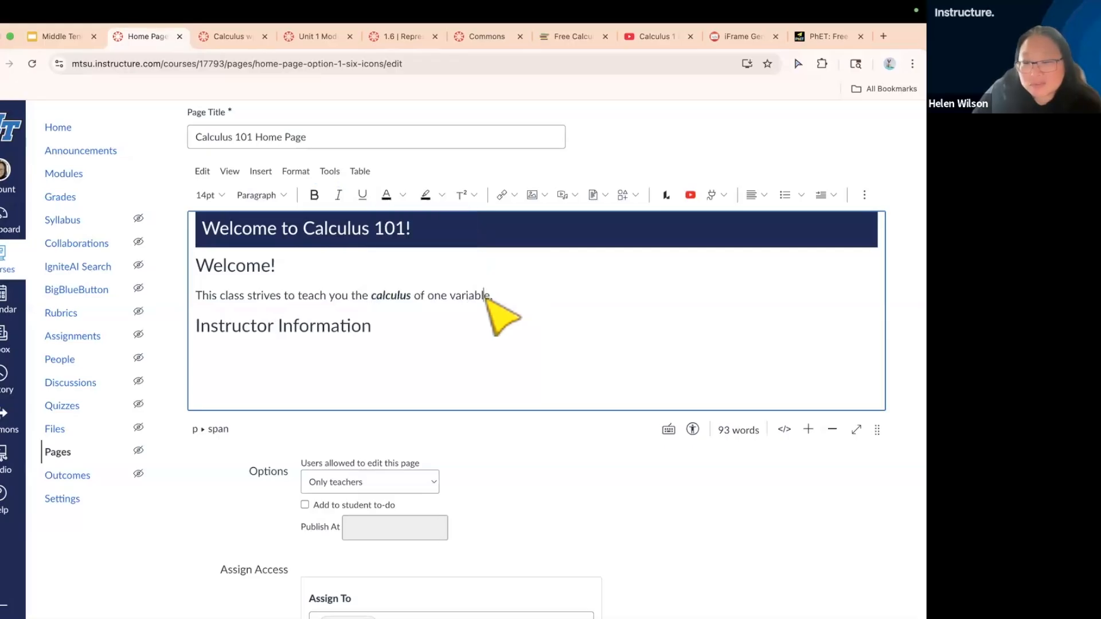
{"action": "left_click", "coordinate": [403, 196]}
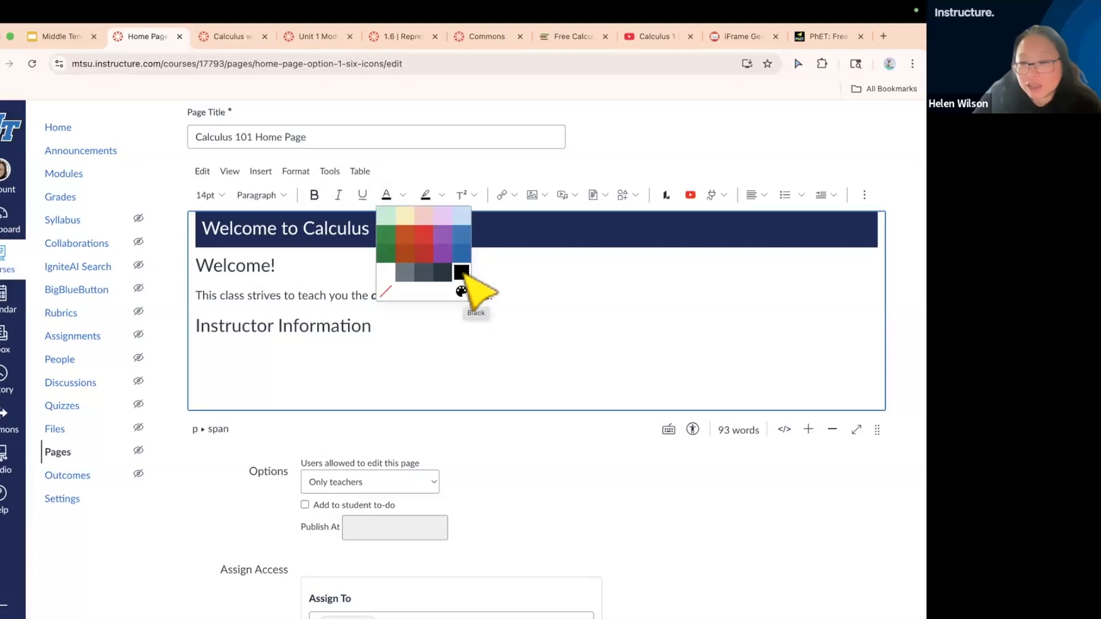
{"action": "left_click", "coordinate": [345, 299]}
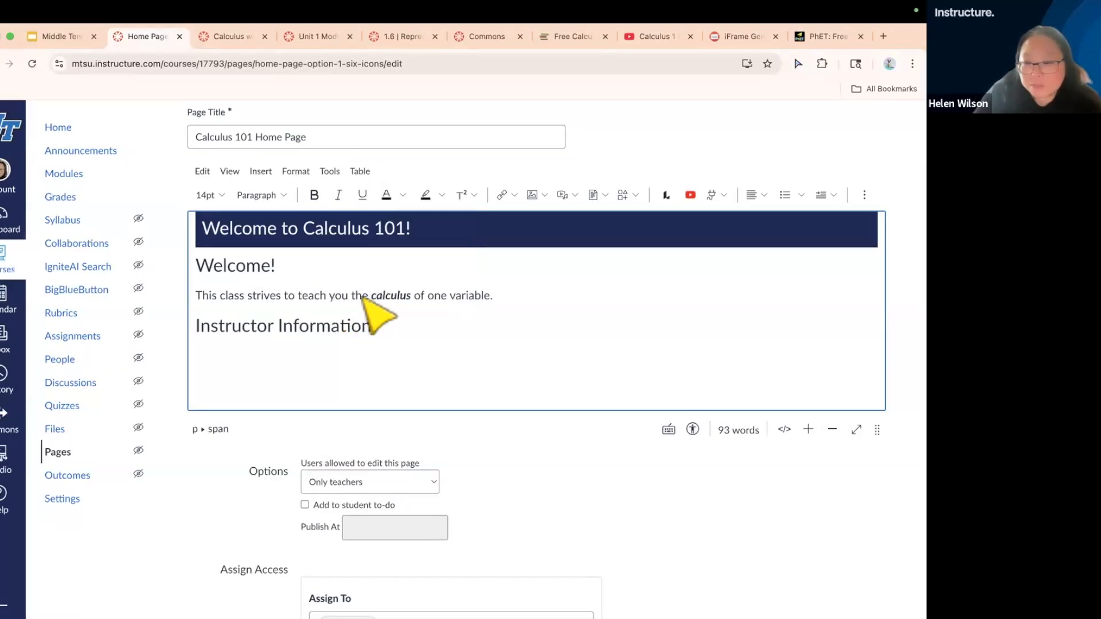
Set the text color of the word "calculus" in the class description to Dark Grey
{"action": "left_click", "coordinate": [420, 296]}
{"action": "left_click_drag", "start_coordinate": [412, 297], "coordinate": [371, 296]}
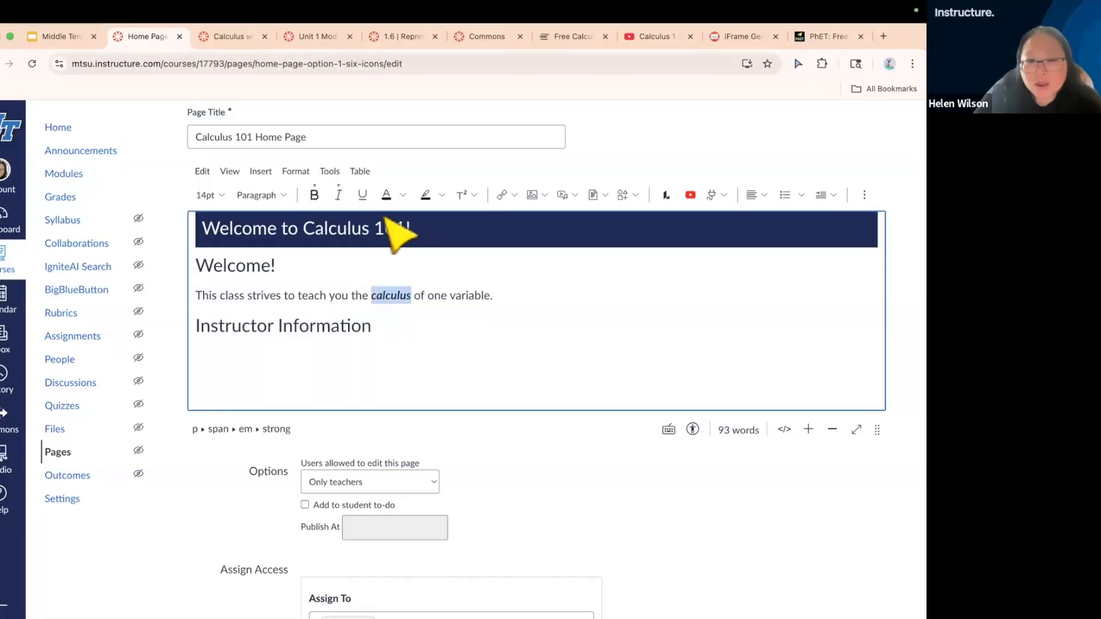
{"action": "left_click", "coordinate": [403, 195]}
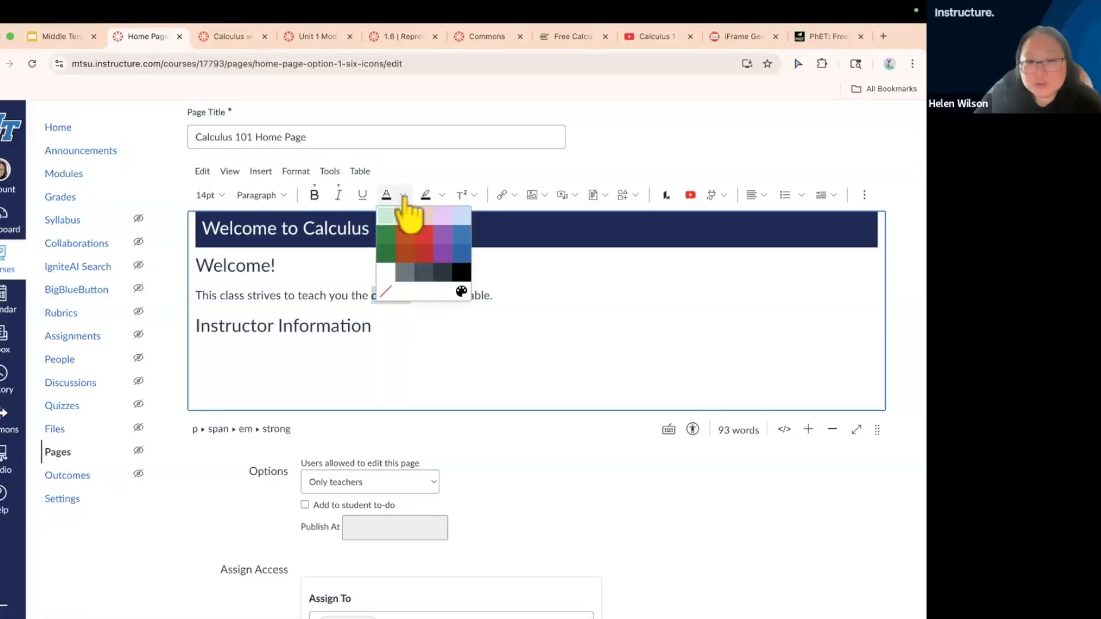
{"action": "left_click", "coordinate": [445, 276]}
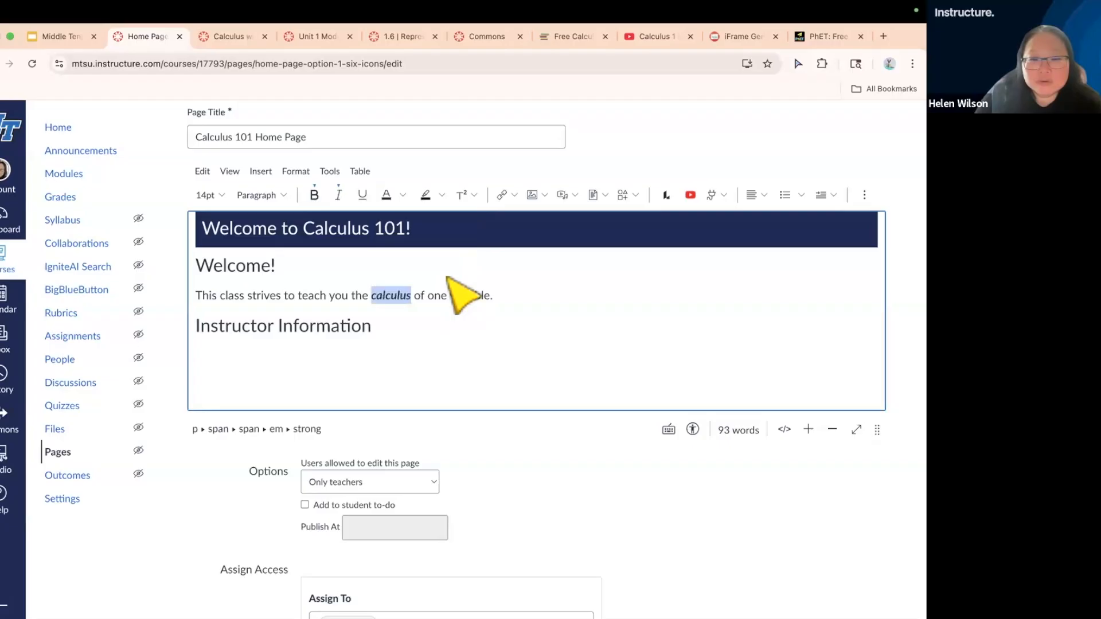
Highlight the word "calculus" in the class description with a Light Orange background color
{"action": "left_click", "coordinate": [427, 299]}
{"action": "left_click_drag", "start_coordinate": [412, 294], "coordinate": [372, 295]}
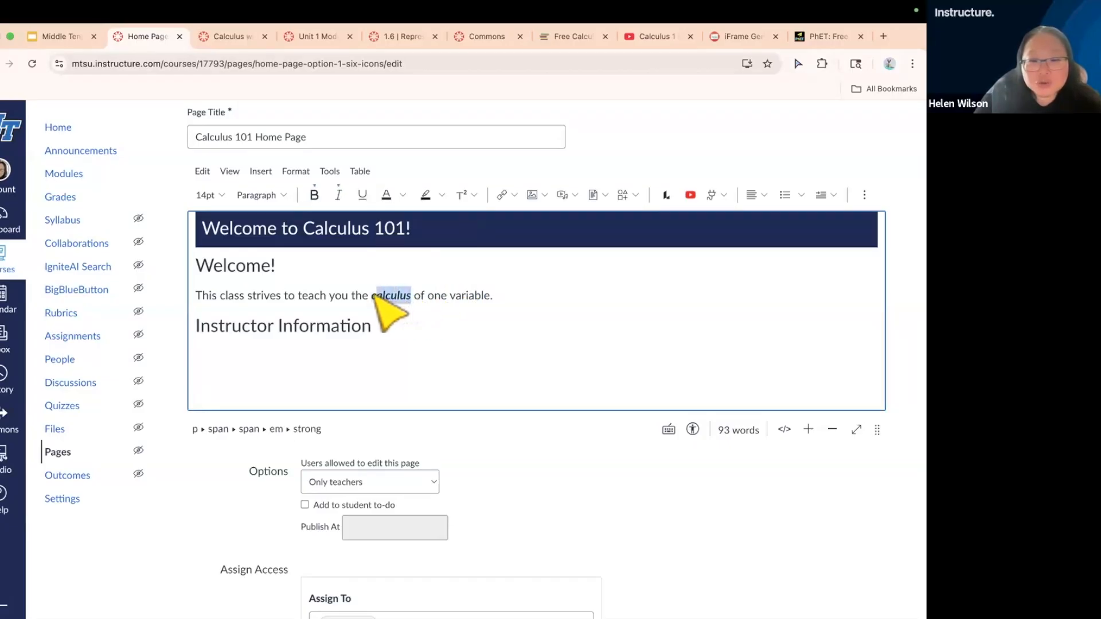
{"action": "left_click", "coordinate": [443, 195]}
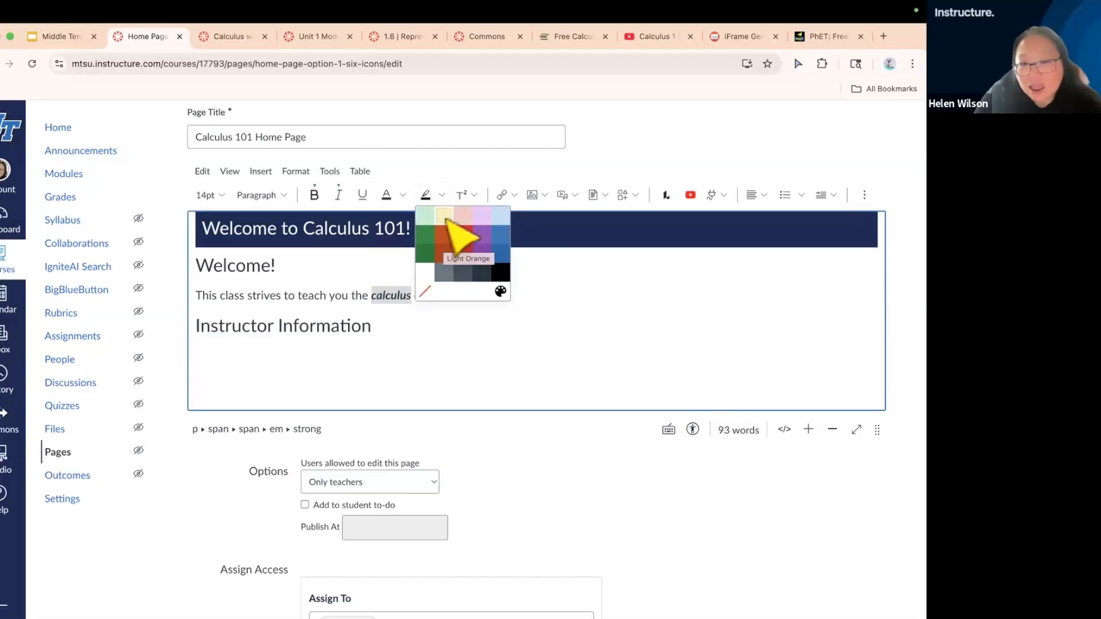
{"action": "left_click", "coordinate": [445, 218]}
{"action": "left_click", "coordinate": [425, 295]}
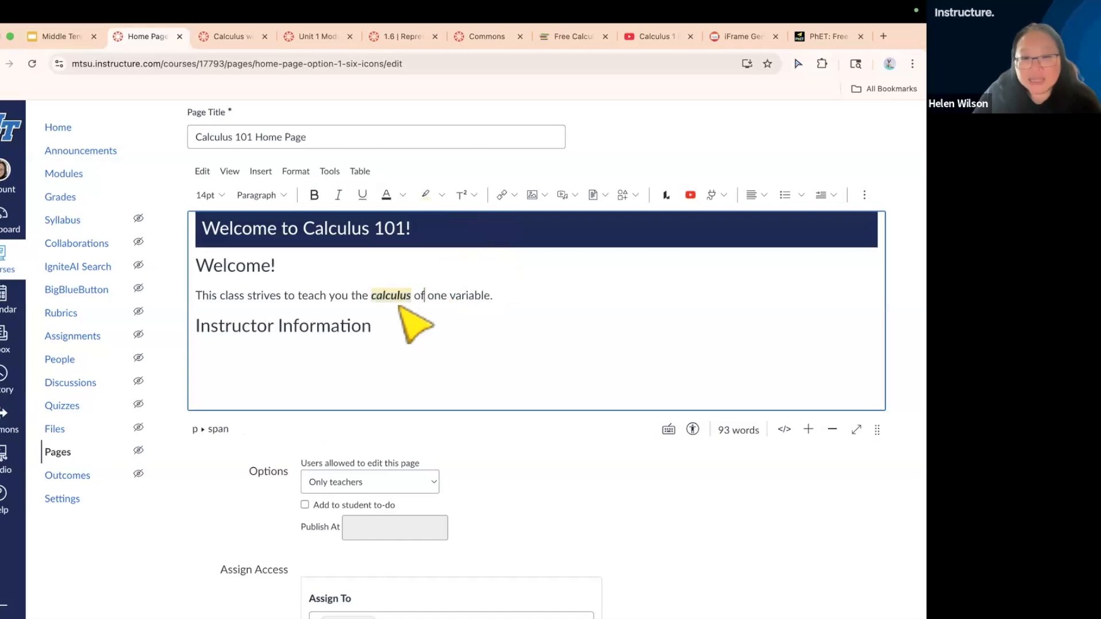
{"action": "scroll", "coordinate": [405, 304], "scroll_direction": "up", "scroll_amount": 5}
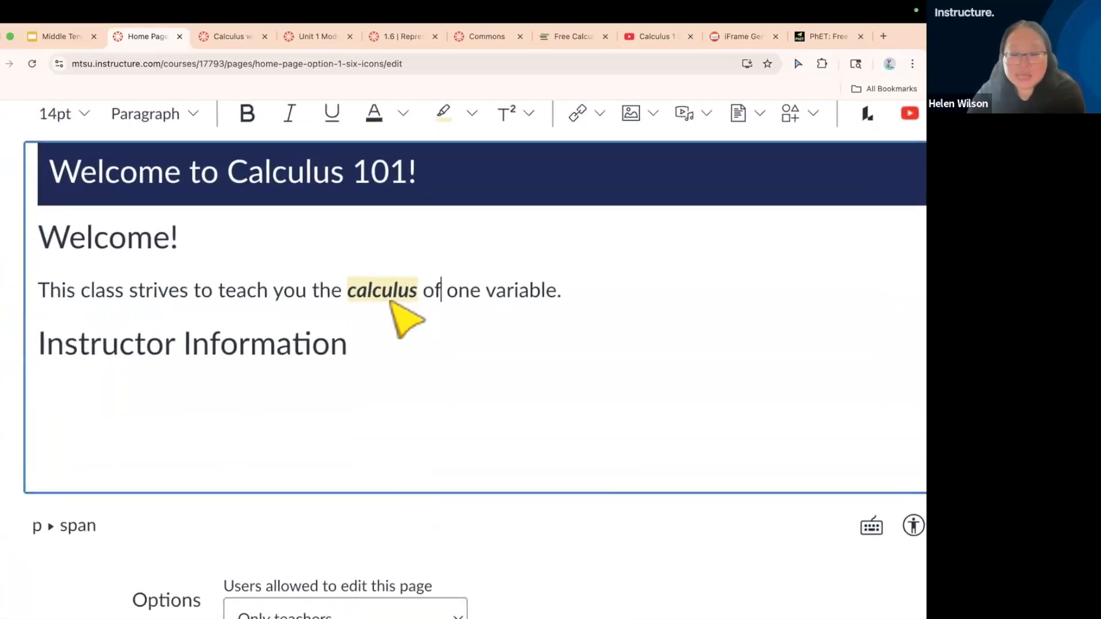
{"action": "scroll", "coordinate": [383, 295], "scroll_direction": "down", "scroll_amount": 5}
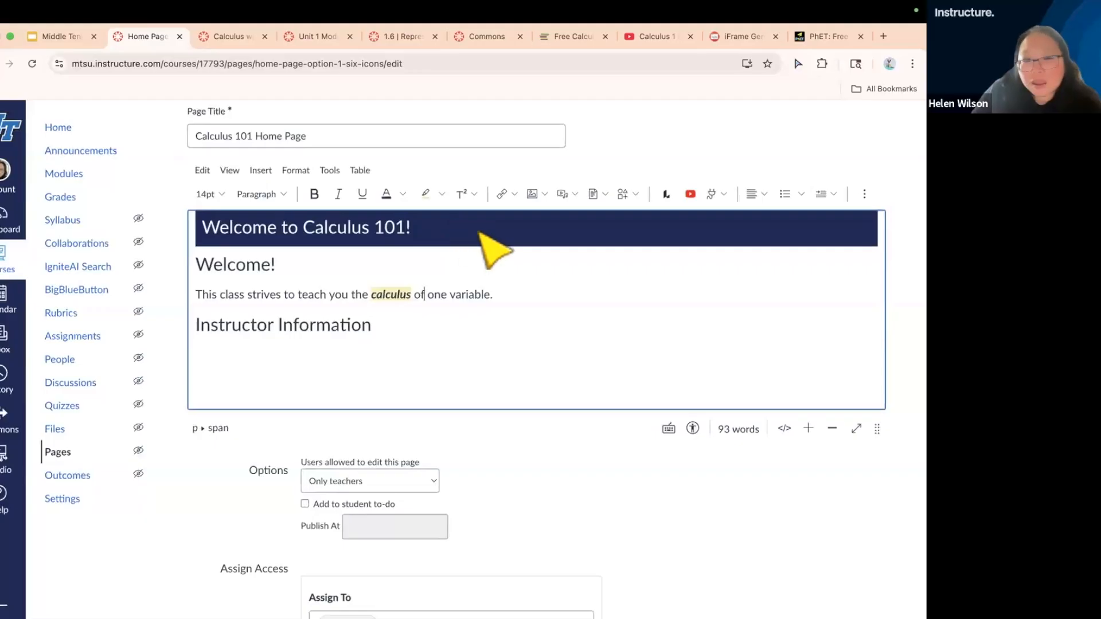
Review the superscript, subscript, block format, font, alignment and list options of the editor without applying any of them
{"action": "left_click", "coordinate": [473, 195]}
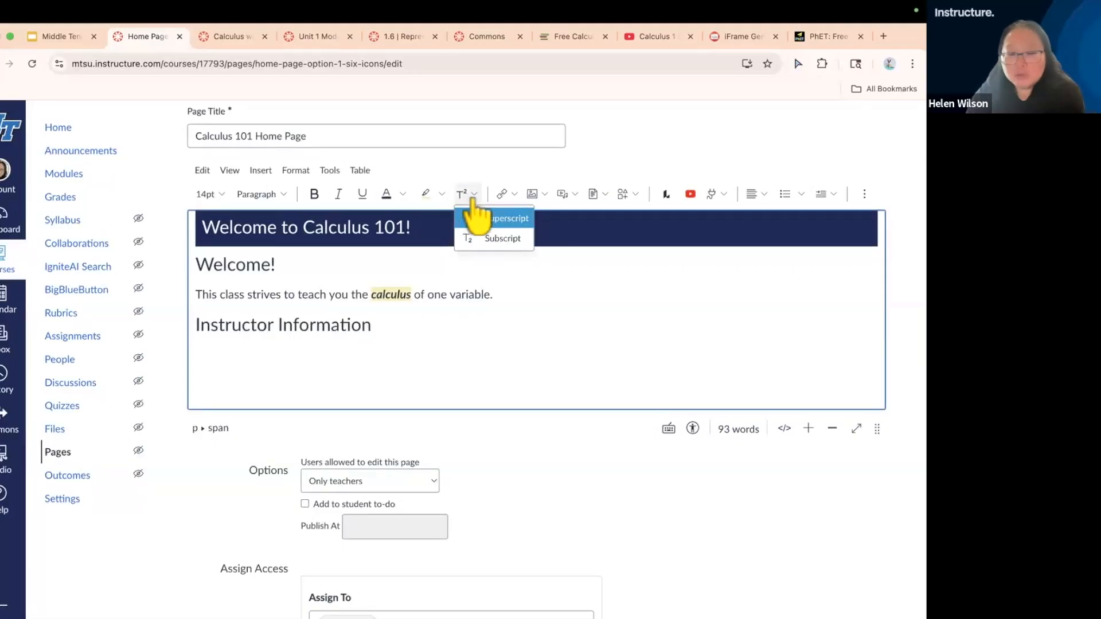
{"action": "scroll", "coordinate": [474, 202], "scroll_direction": "up", "scroll_amount": 5}
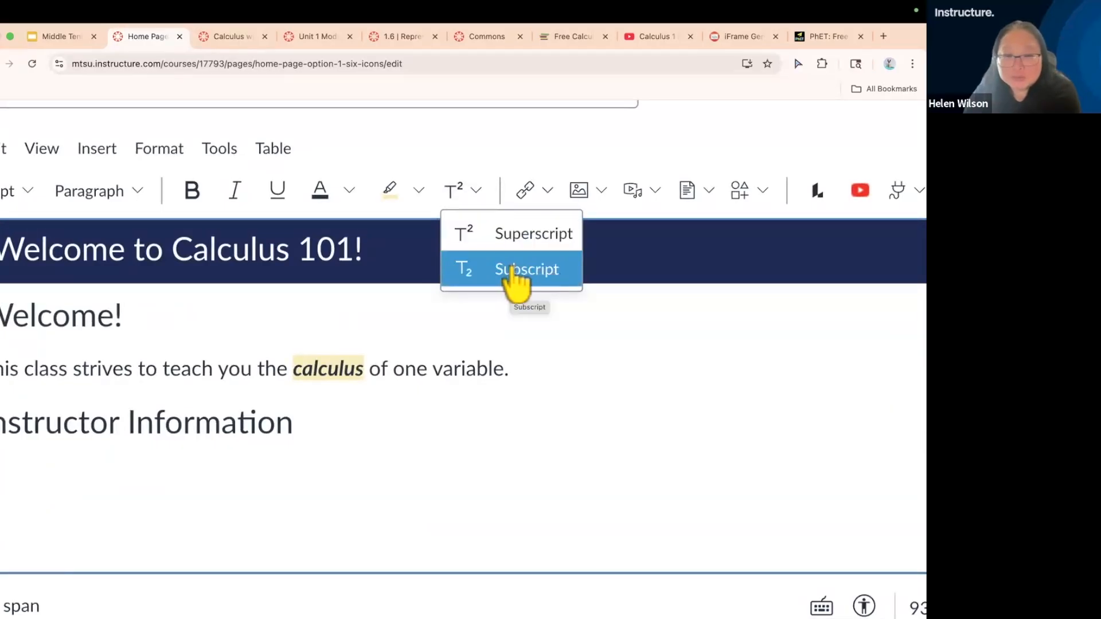
{"action": "scroll", "coordinate": [509, 269], "scroll_direction": "down", "scroll_amount": 5}
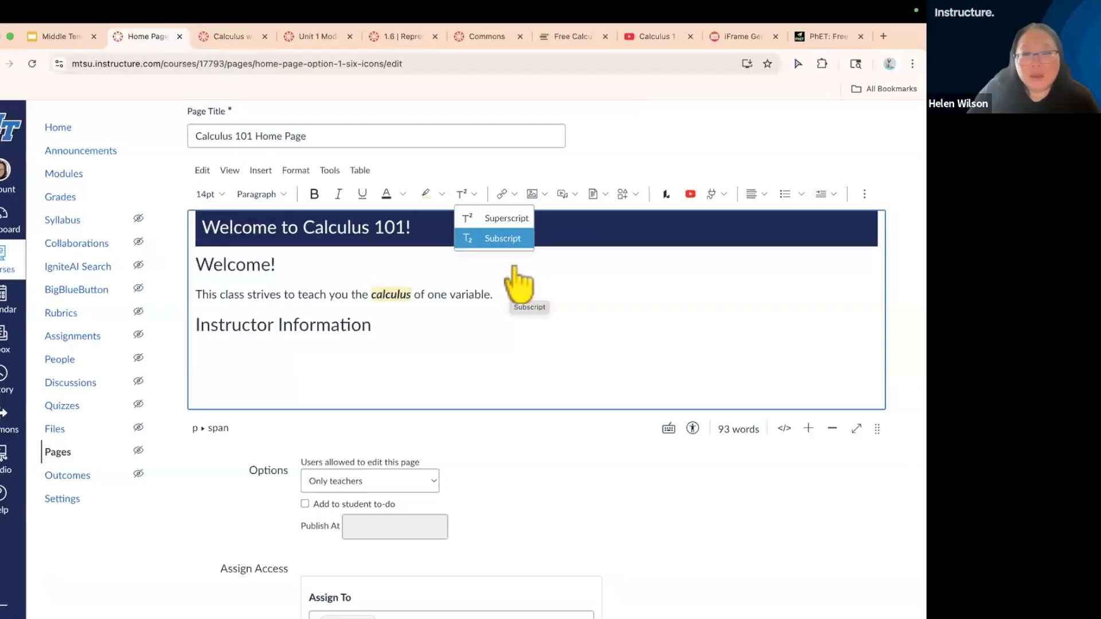
{"action": "left_click", "coordinate": [537, 289]}
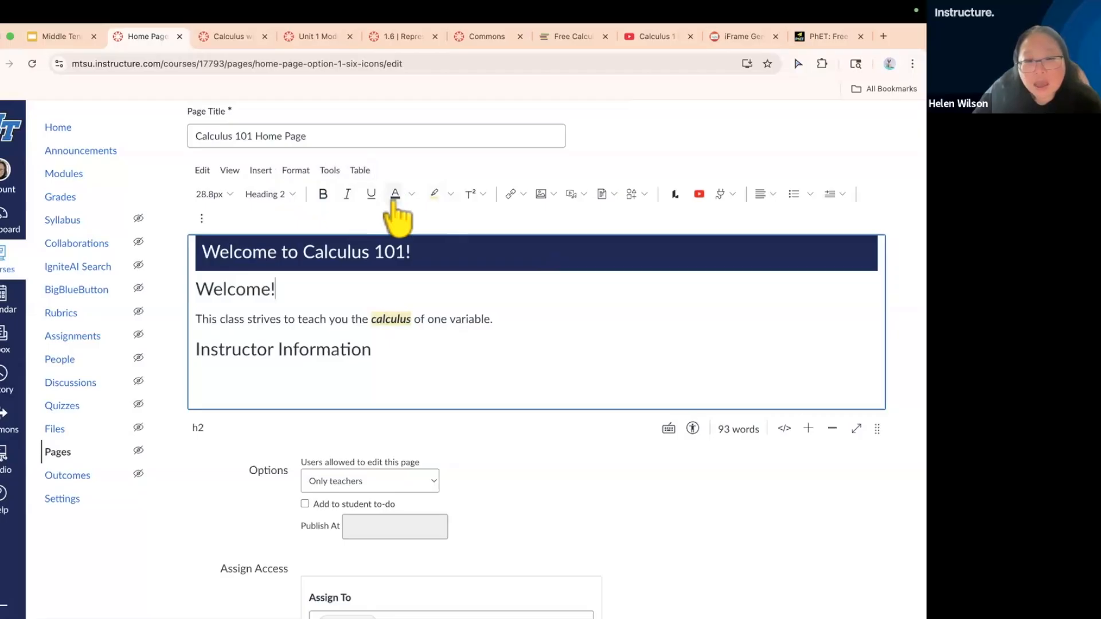
{"action": "left_click", "coordinate": [302, 171]}
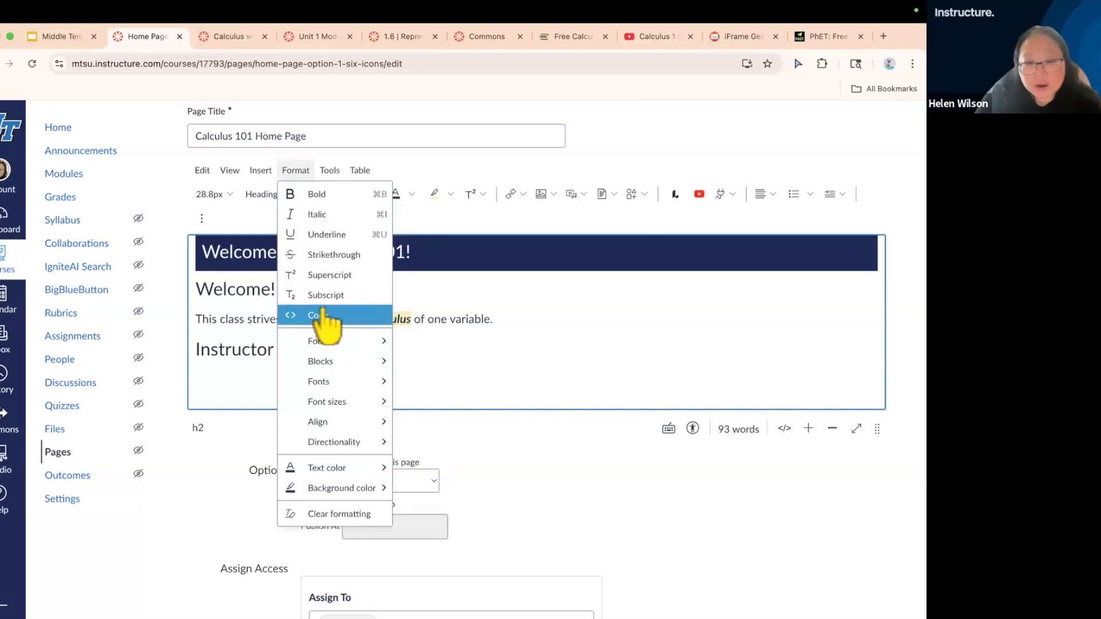
{"action": "mouse_move", "coordinate": [322, 340]}
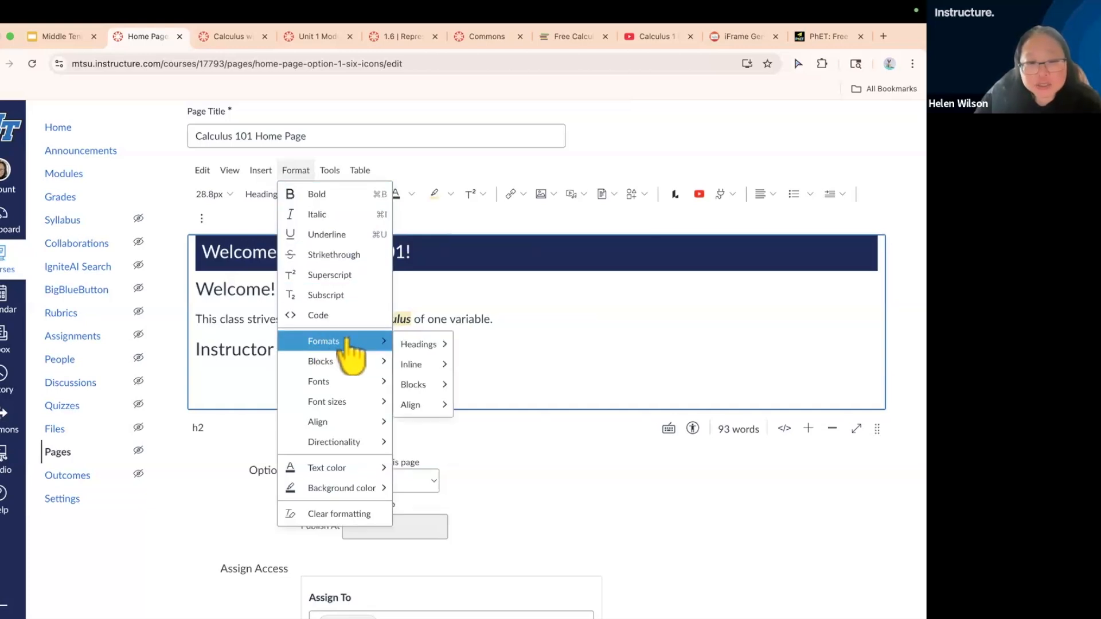
{"action": "mouse_move", "coordinate": [332, 385]}
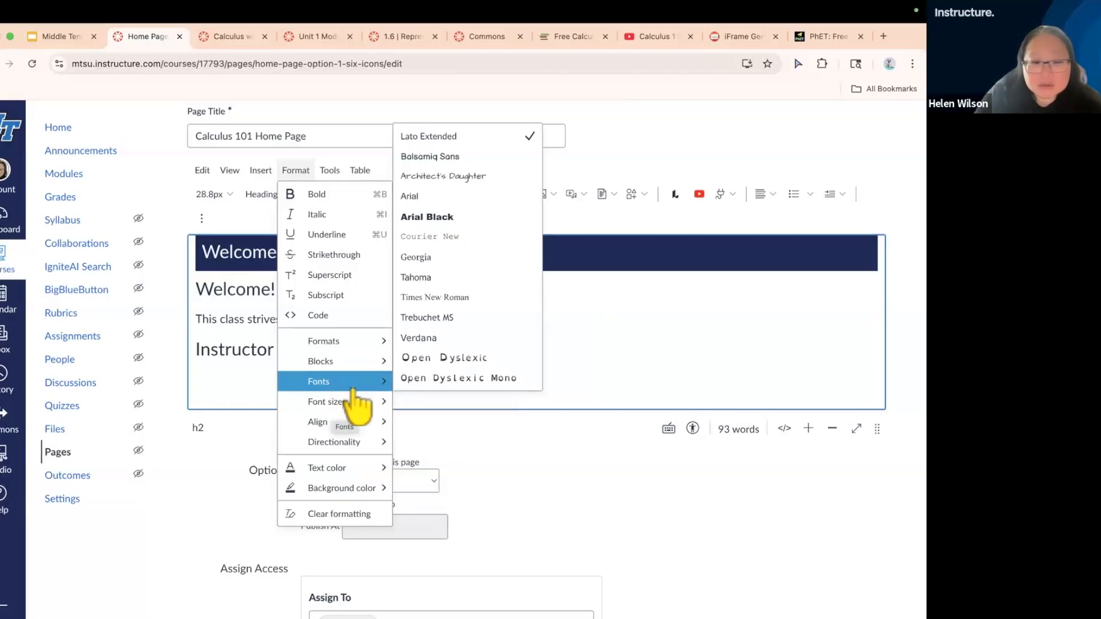
{"action": "mouse_move", "coordinate": [366, 425]}
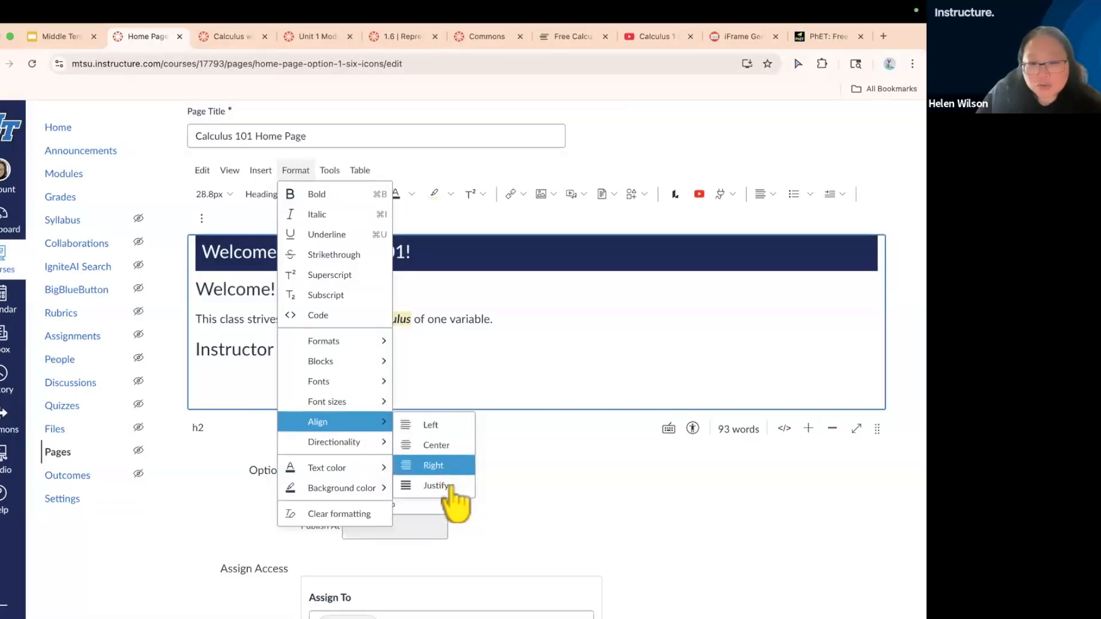
{"action": "left_click", "coordinate": [428, 362]}
{"action": "scroll", "coordinate": [415, 363], "scroll_direction": "down", "scroll_amount": 1}
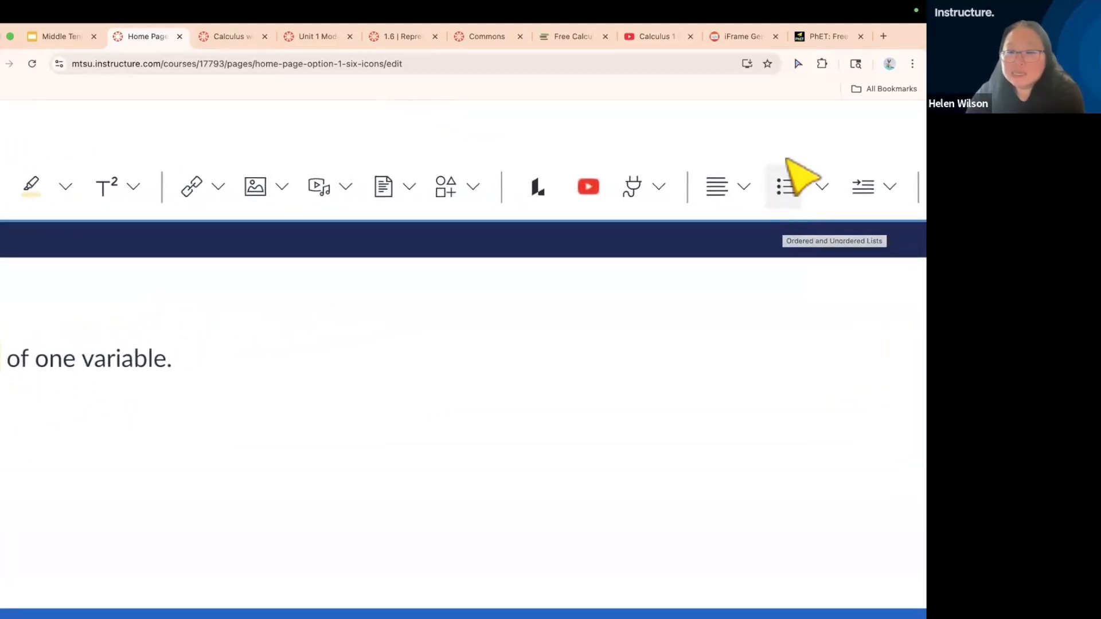
Add a bulleted list under Instructor Information with the instructor's full name, Office, Office Phone Number and Email
{"action": "left_click", "coordinate": [821, 188]}
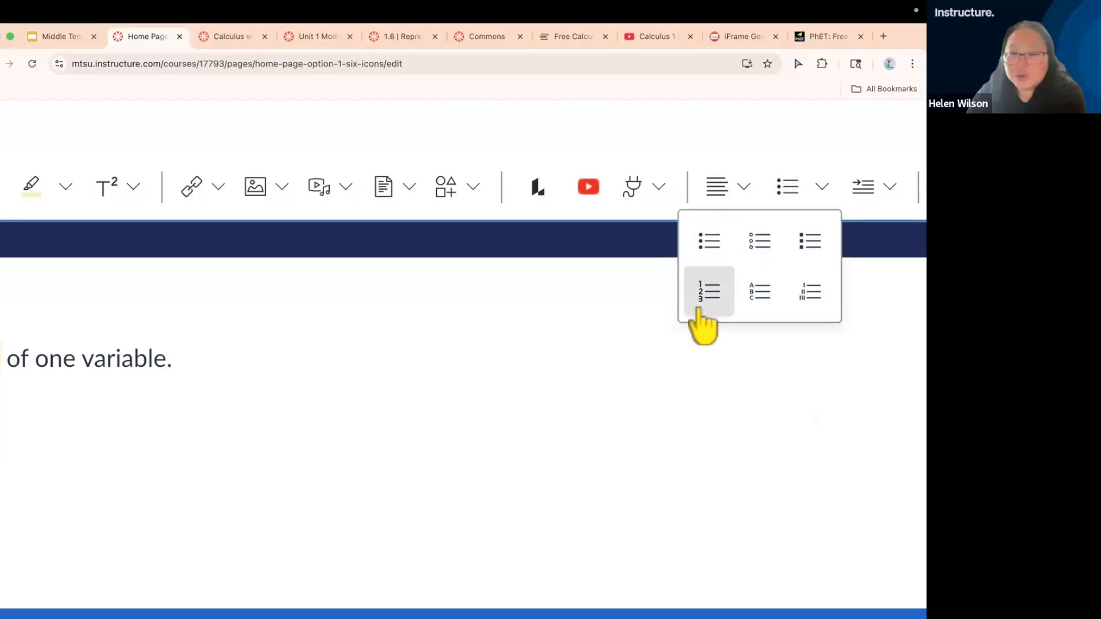
{"action": "left_click", "coordinate": [711, 246]}
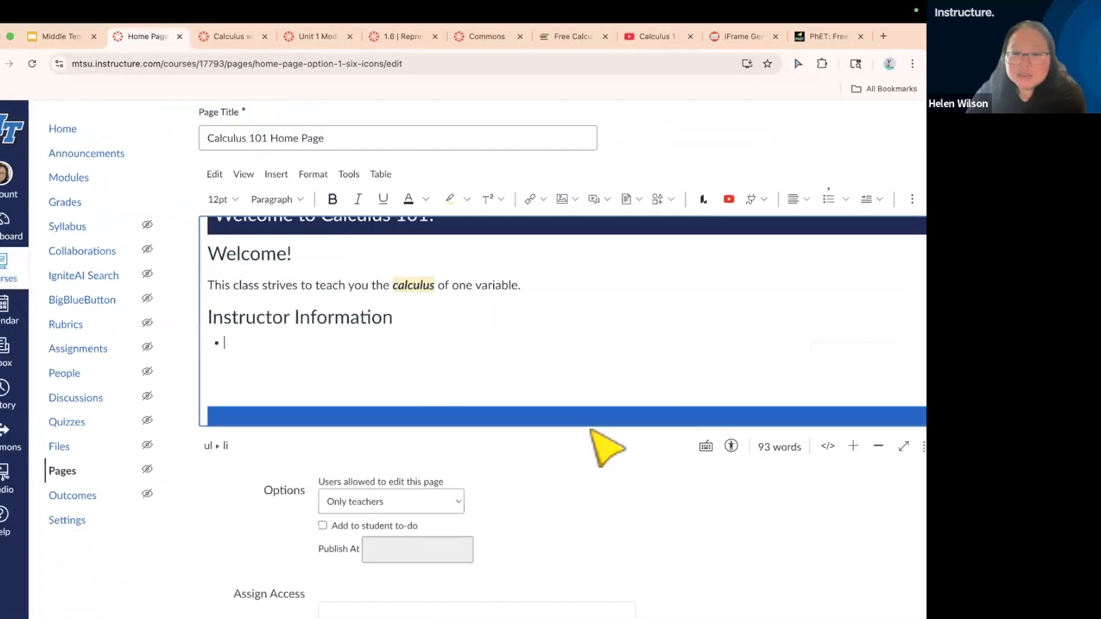
{"action": "scroll", "coordinate": [590, 430], "scroll_direction": "up", "scroll_amount": 1}
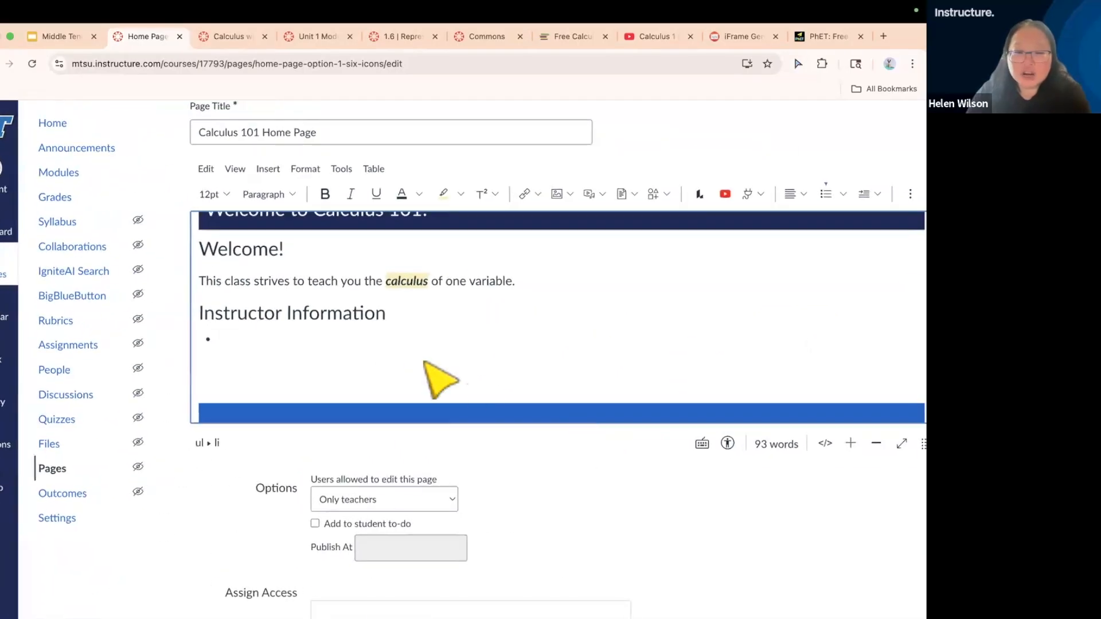
{"action": "type", "text": "Helen Wilson"}
{"action": "key", "text": "Return"}
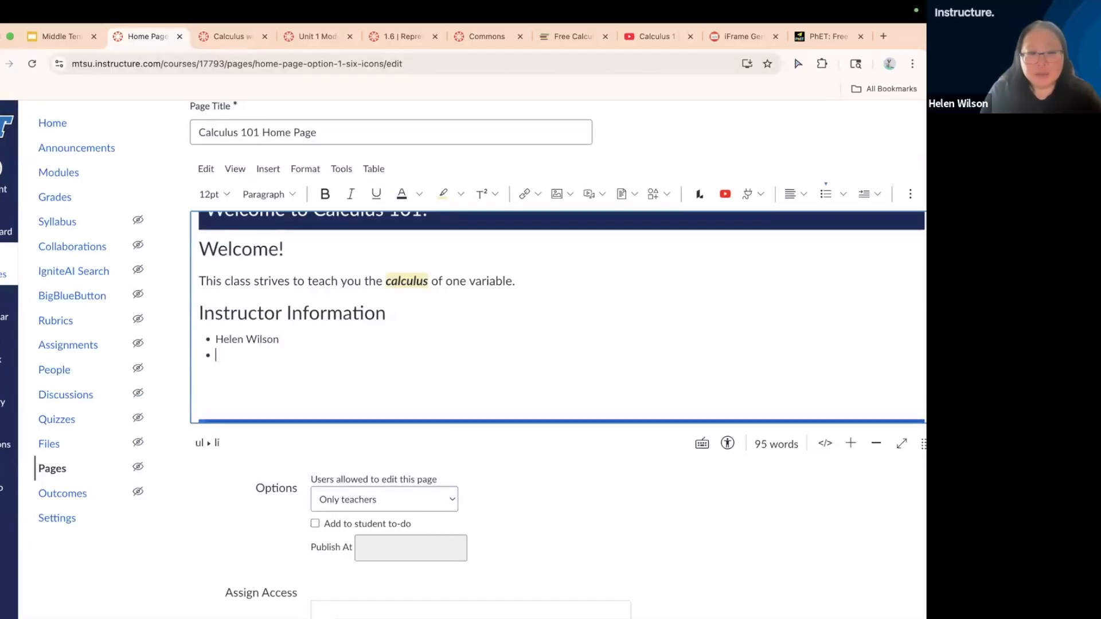
{"action": "key", "text": "Return"}
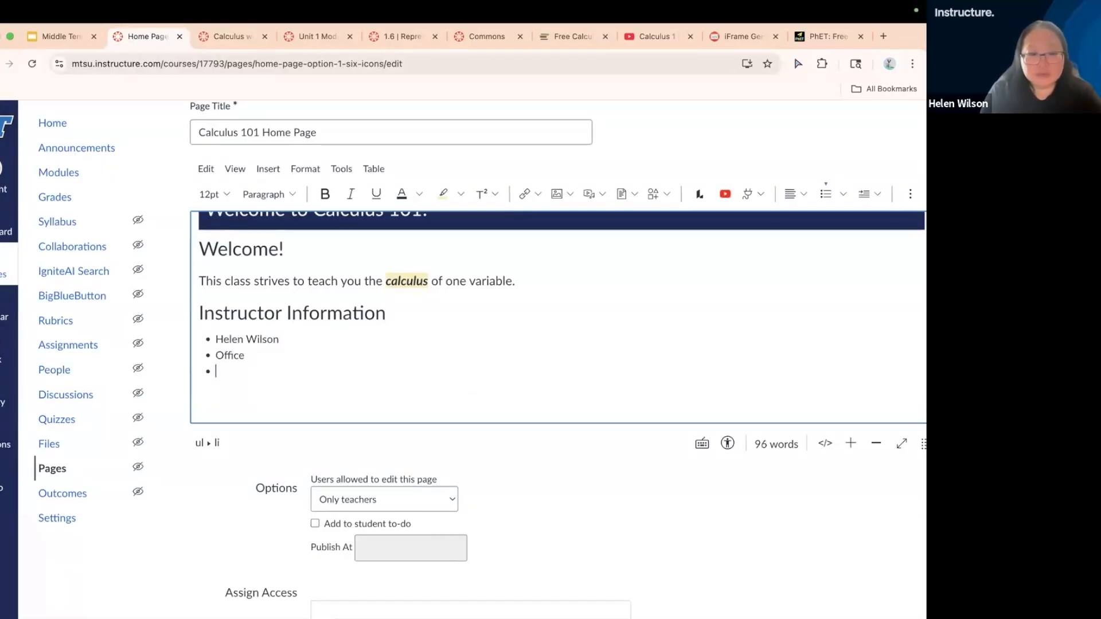
{"action": "type", "text": "Office Phone Number"}
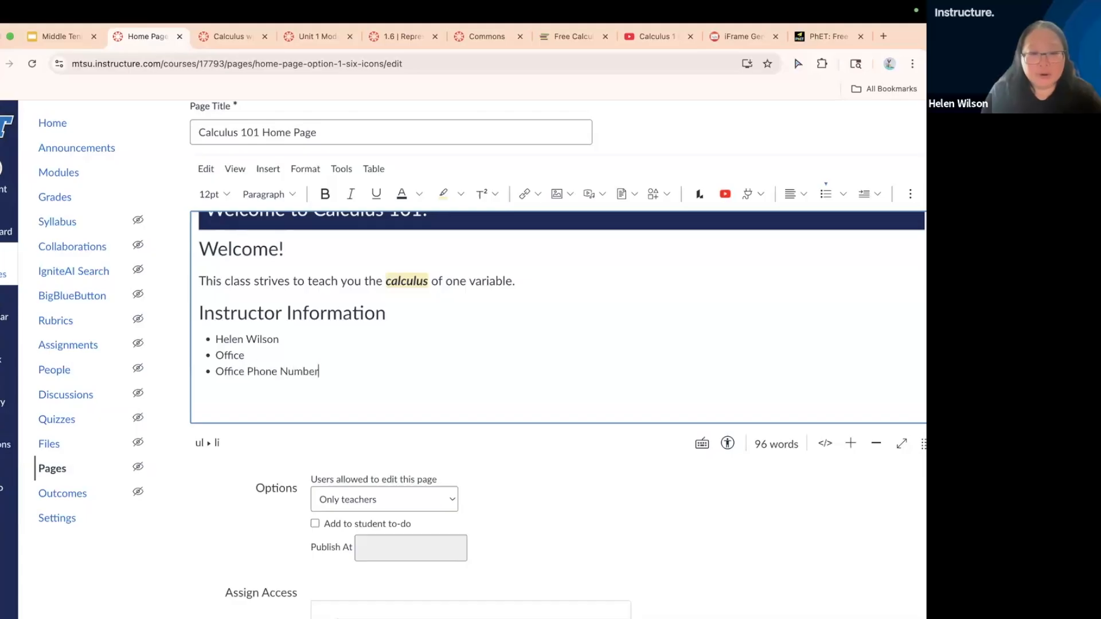
{"action": "key", "text": "Return"}
{"action": "type", "text": "Email"}
End the bulleted list after Email and leave blank space between it and the Navigation section
{"action": "scroll", "coordinate": [310, 410], "scroll_direction": "down", "scroll_amount": 1}
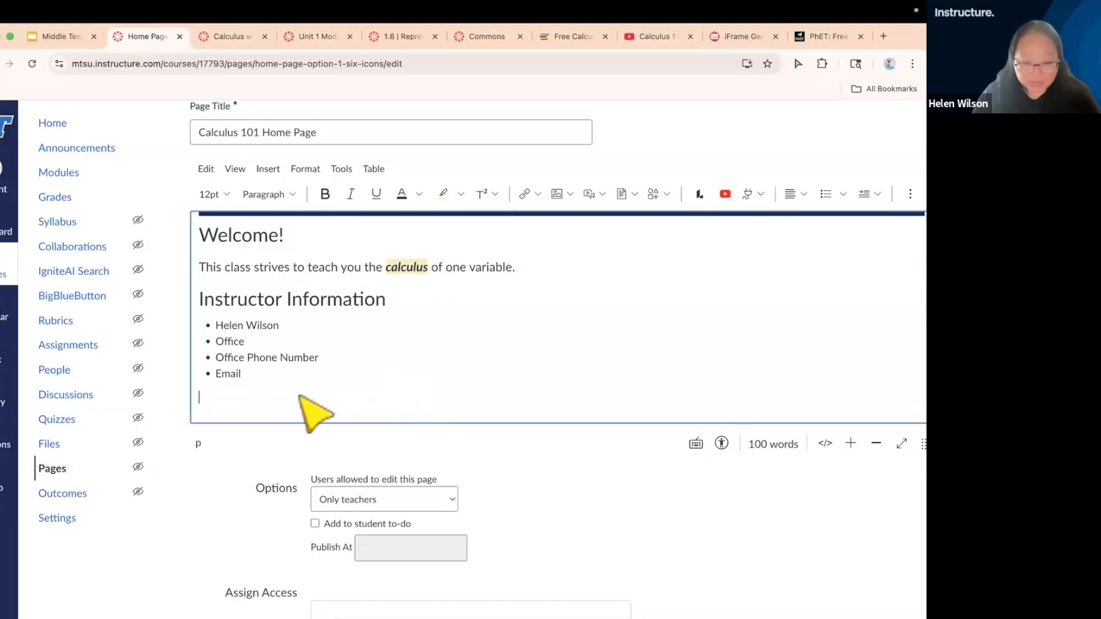
{"action": "key", "text": "BackSpace"}
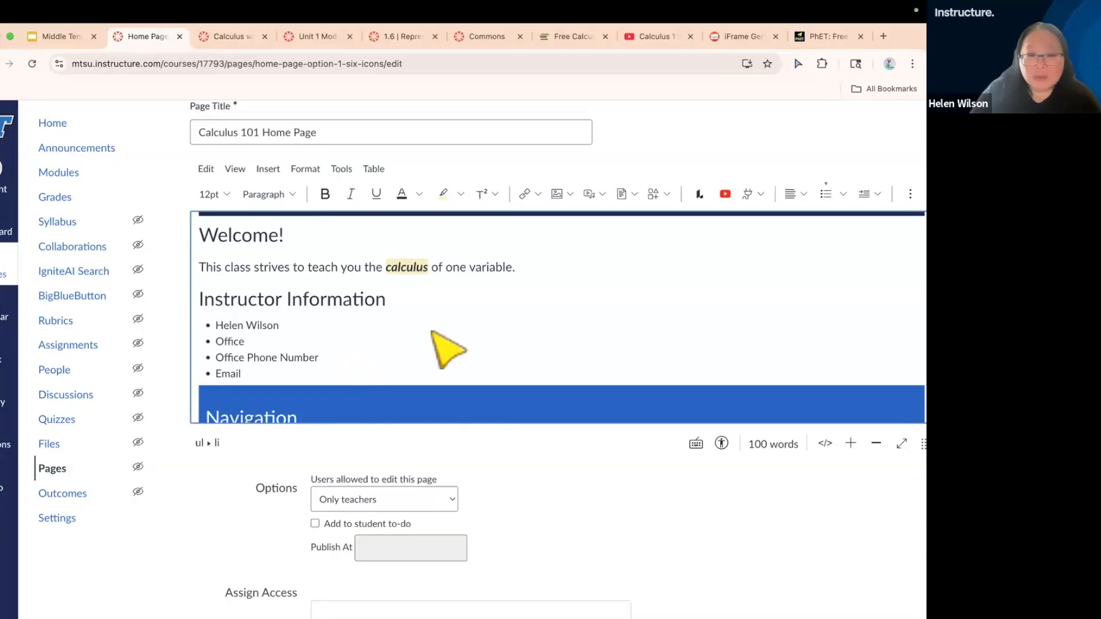
{"action": "key", "text": "Return"}
{"action": "key", "text": "BackSpace"}
{"action": "key", "text": "Return"}
{"action": "key", "text": "Return"}
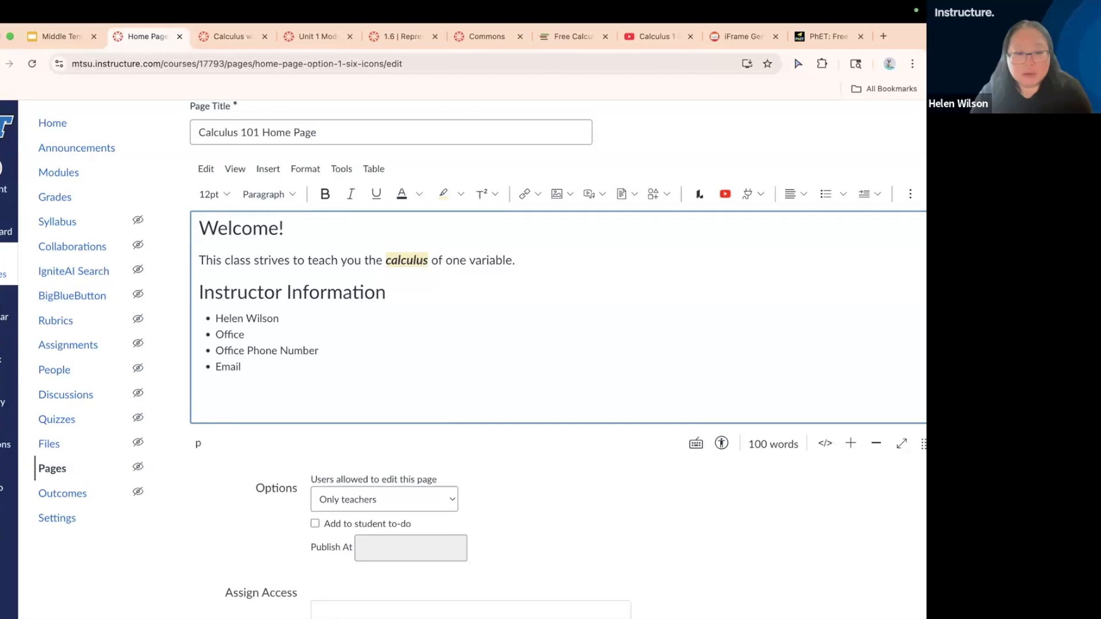
{"action": "left_click", "coordinate": [257, 389]}
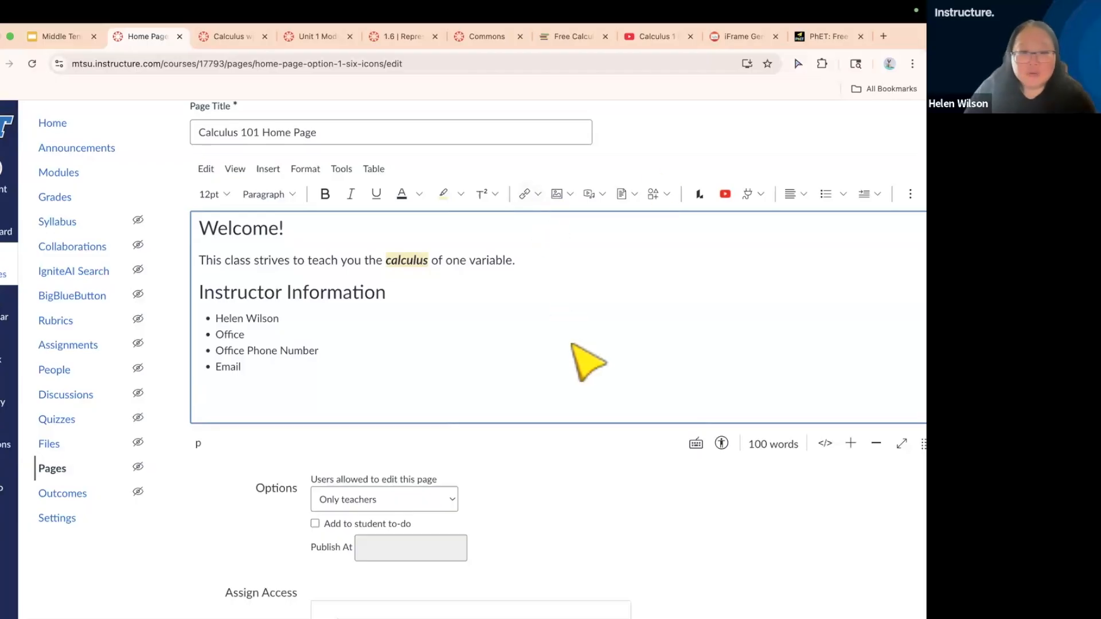
Save the edited Calculus 101 Home Page, keeping it assigned to Everyone
{"action": "scroll", "coordinate": [622, 499], "scroll_direction": "right", "scroll_amount": 2}
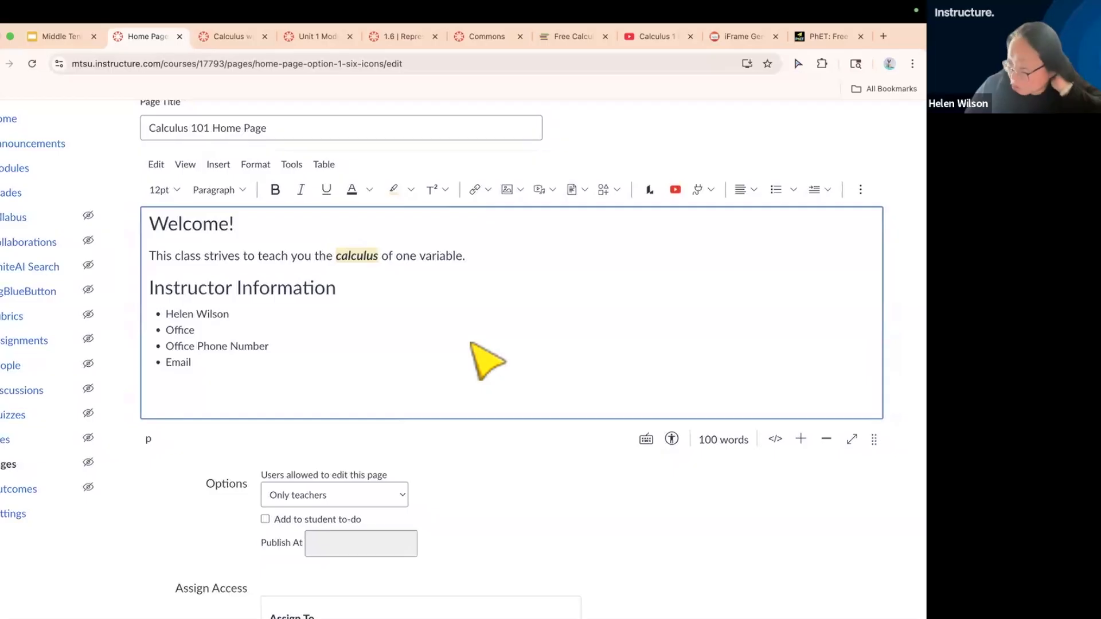
{"action": "scroll", "coordinate": [512, 470], "scroll_direction": "down", "scroll_amount": 3}
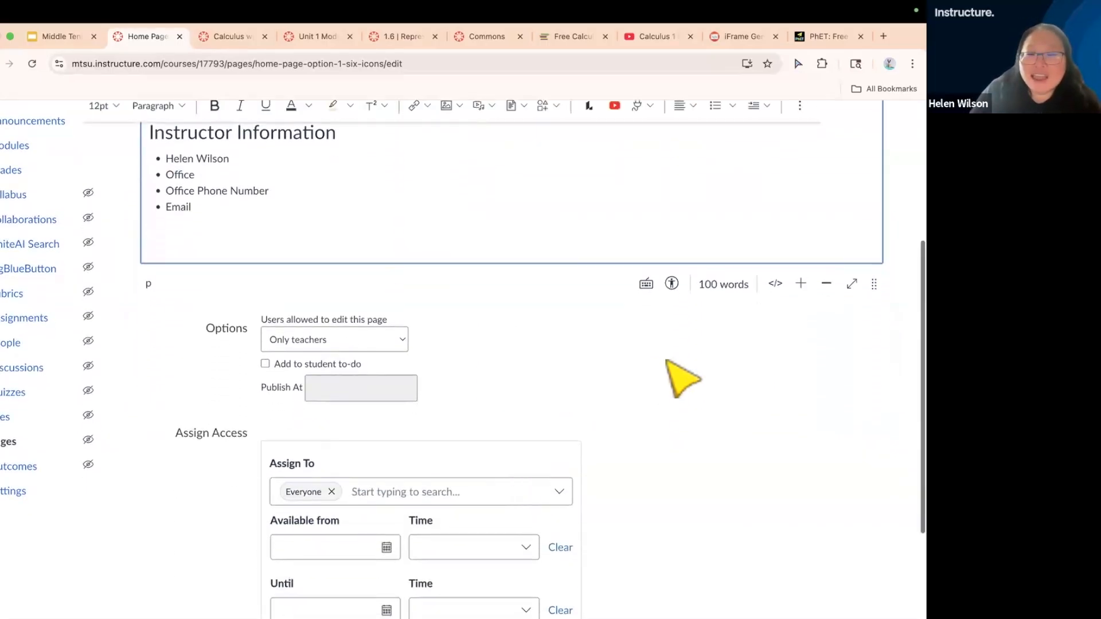
{"action": "scroll", "coordinate": [668, 367], "scroll_direction": "down", "scroll_amount": 2}
{"action": "scroll", "coordinate": [670, 367], "scroll_direction": "down", "scroll_amount": 1}
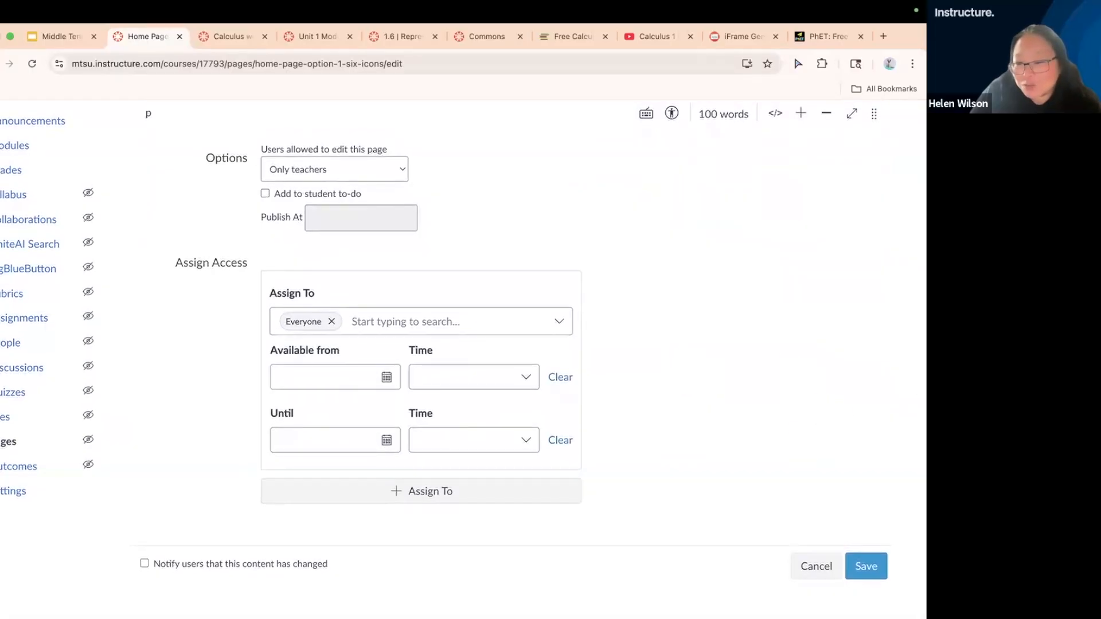
{"action": "left_click", "coordinate": [867, 567]}
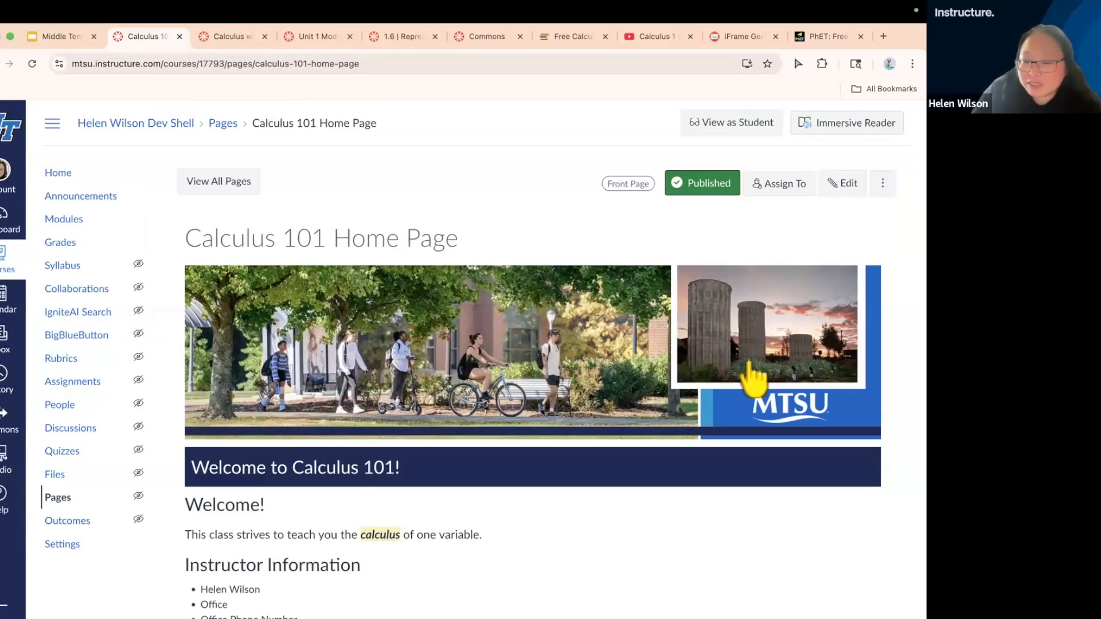
Reopen the Calculus 101 Home Page for editing and save it again without changing its content
{"action": "left_click", "coordinate": [845, 191]}
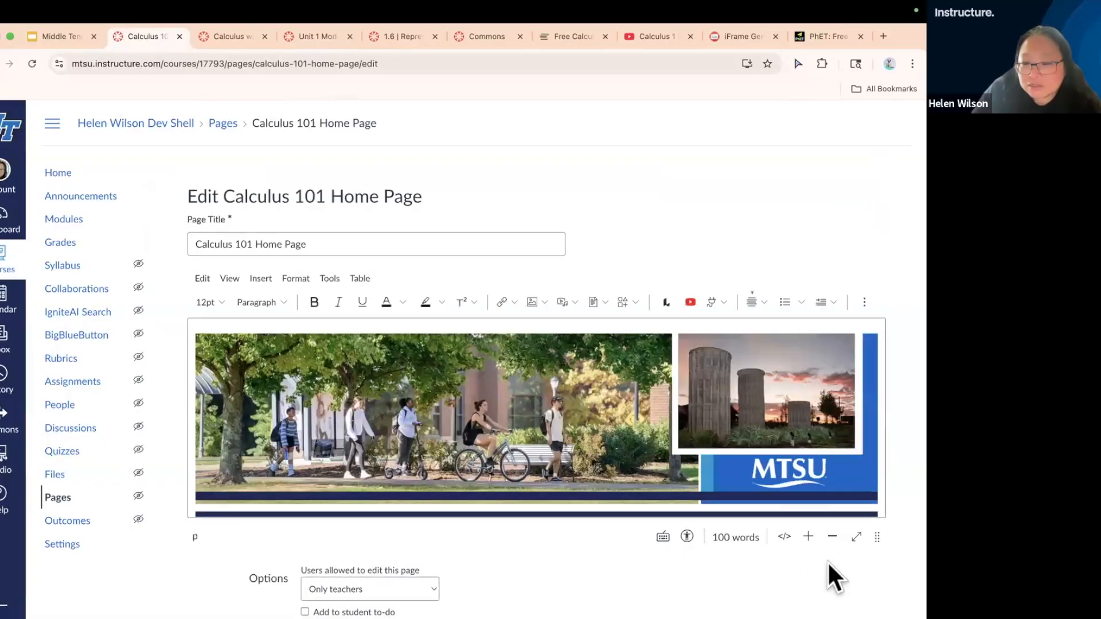
{"action": "scroll", "coordinate": [851, 576], "scroll_direction": "down", "scroll_amount": 4}
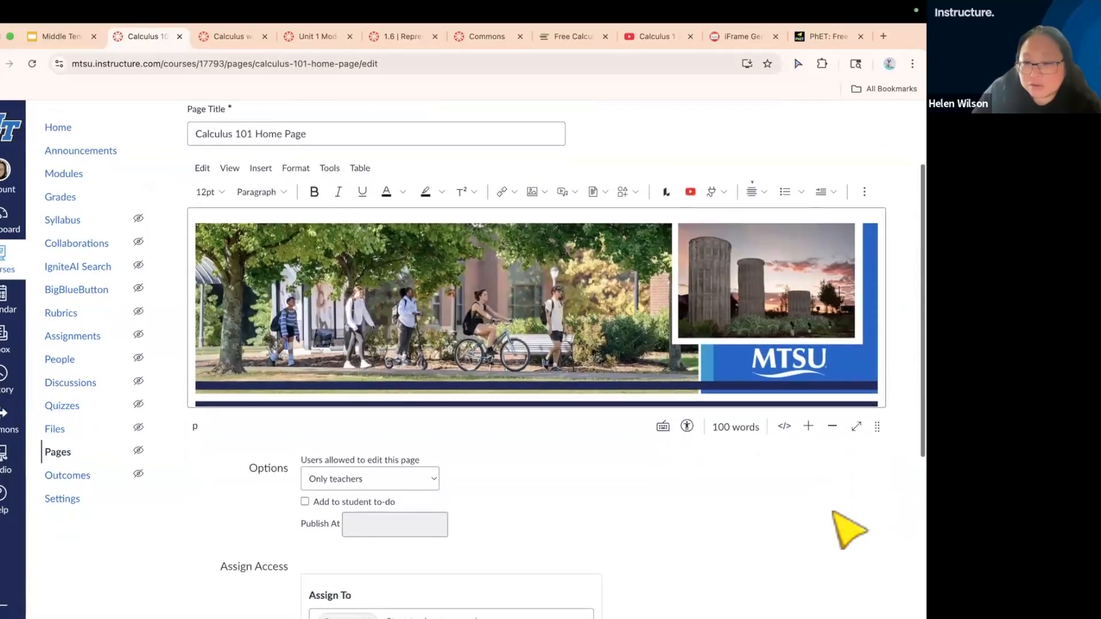
{"action": "scroll", "coordinate": [834, 513], "scroll_direction": "down", "scroll_amount": 3}
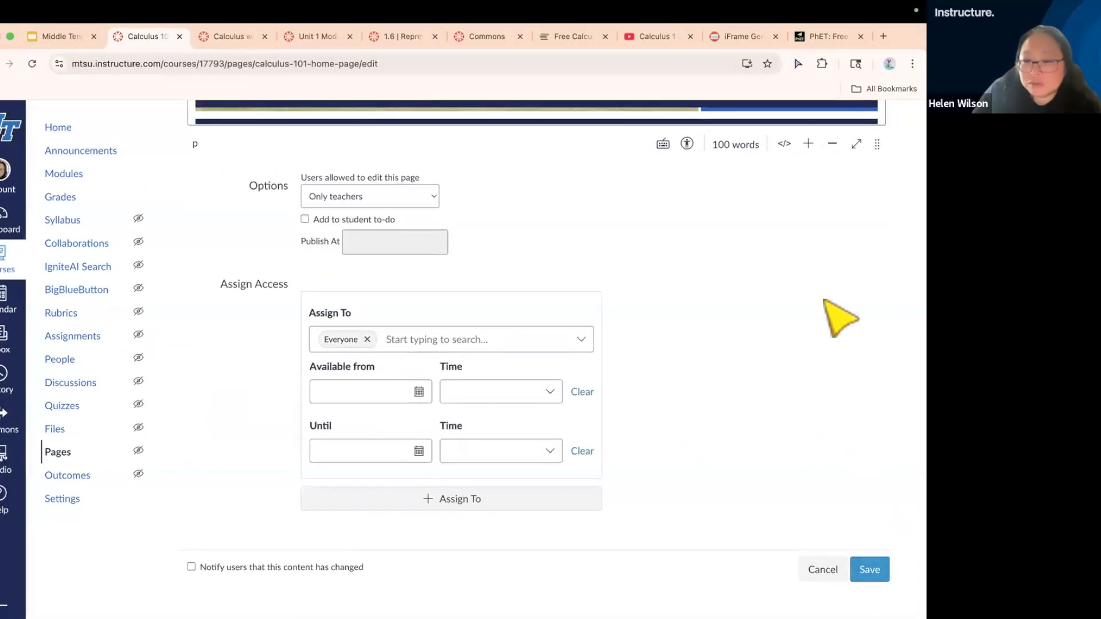
{"action": "left_click", "coordinate": [869, 568]}
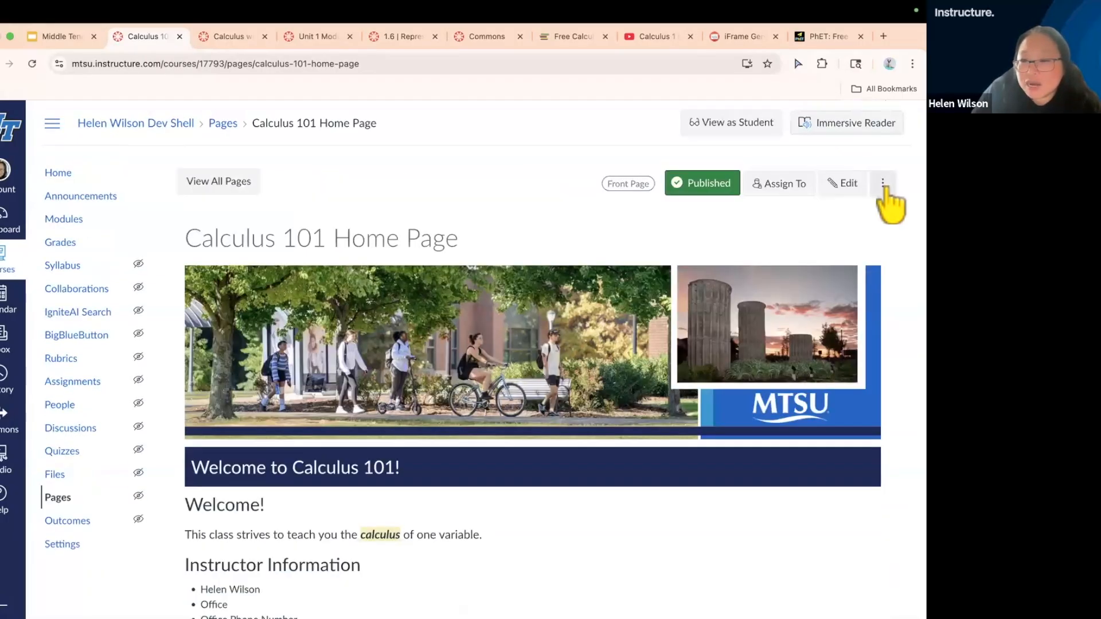
Examine the 11:38am and 11:45am revisions in the page history and the restore option, leaving without restoring anything
{"action": "left_click", "coordinate": [883, 185]}
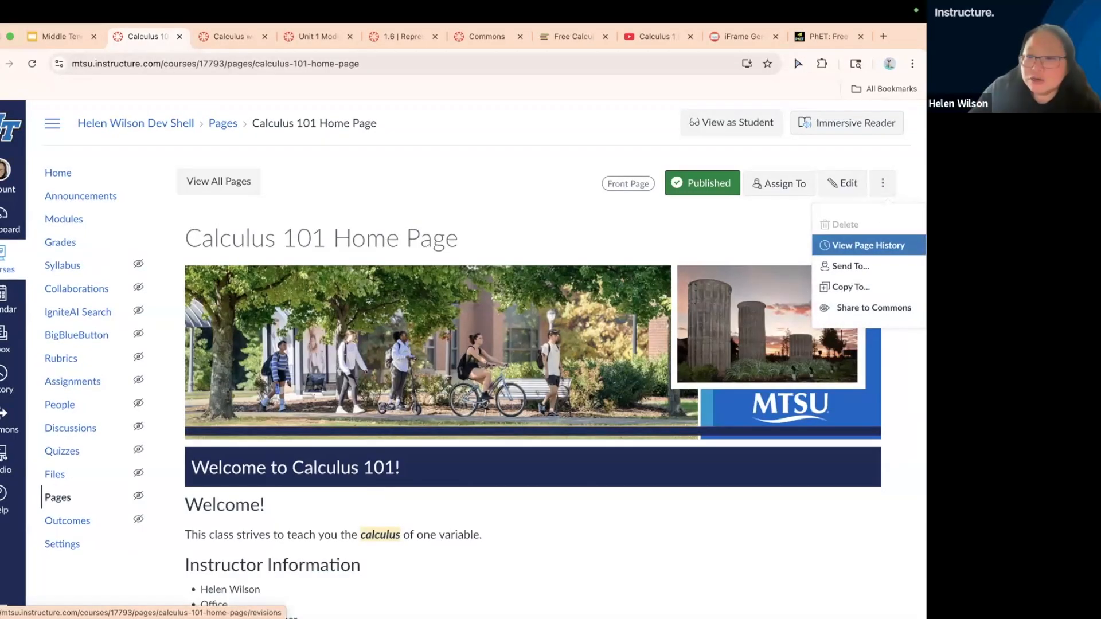
{"action": "left_click", "coordinate": [883, 246]}
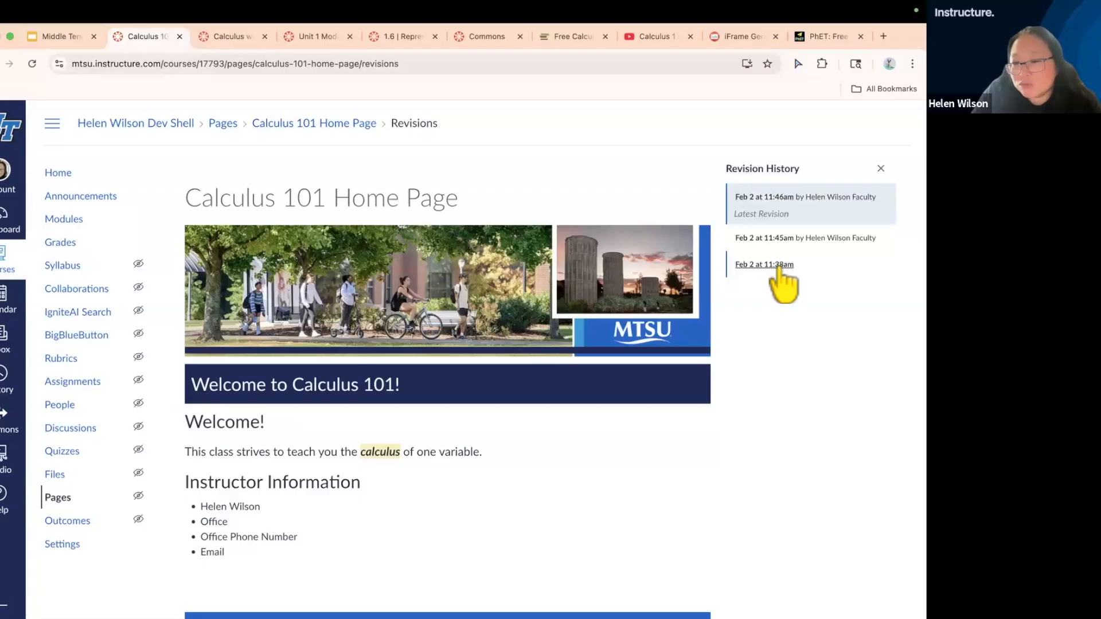
{"action": "left_click", "coordinate": [780, 265]}
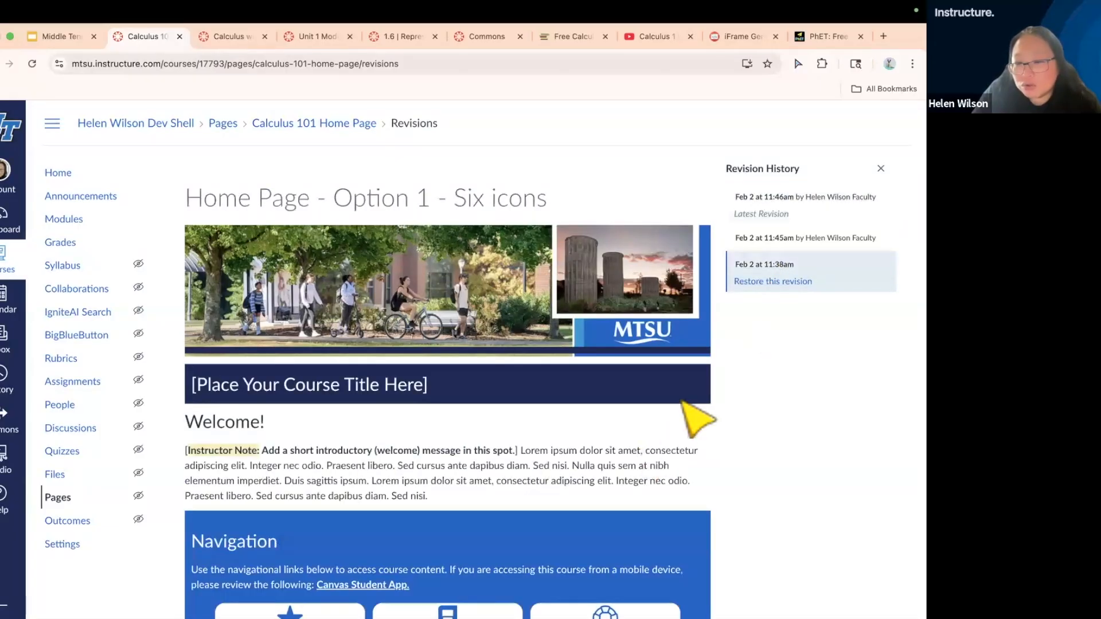
{"action": "left_click", "coordinate": [820, 238]}
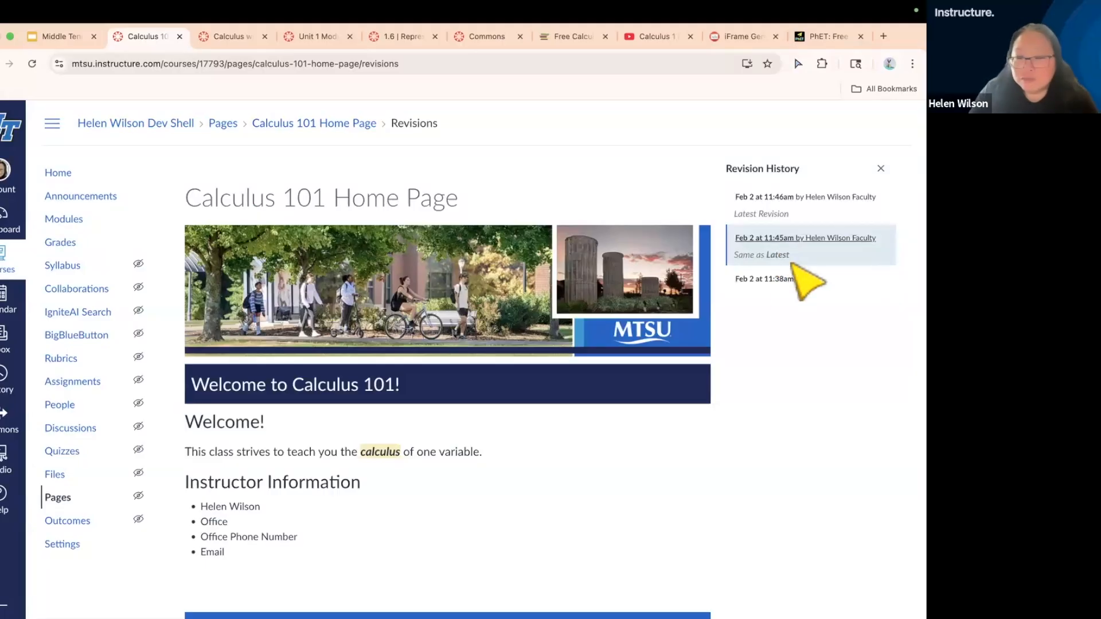
{"action": "left_click", "coordinate": [781, 281]}
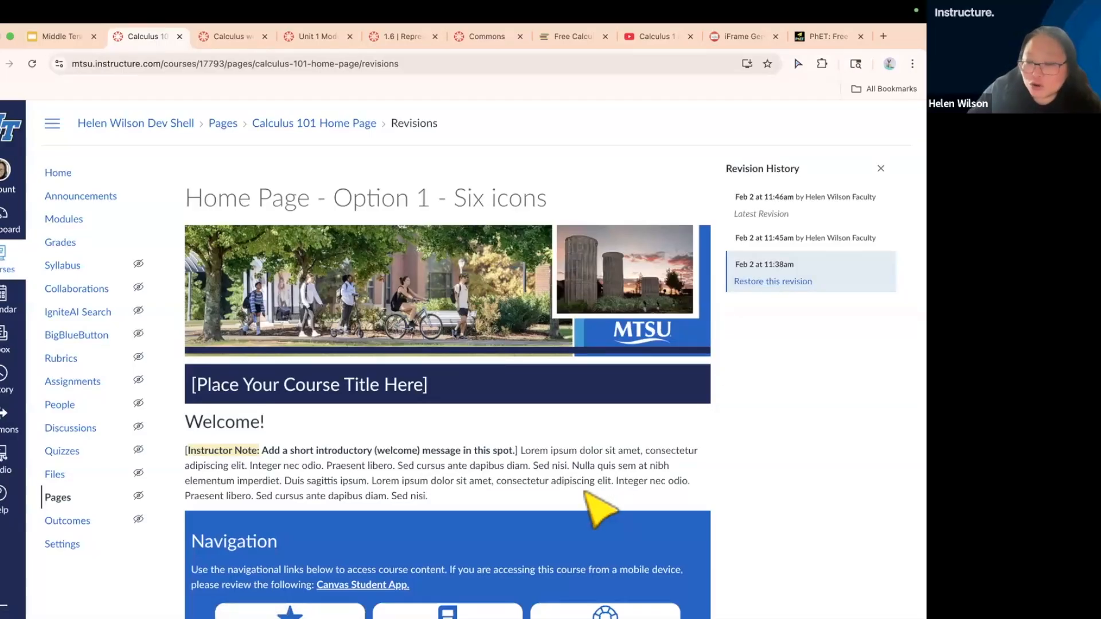
{"action": "left_click", "coordinate": [757, 283]}
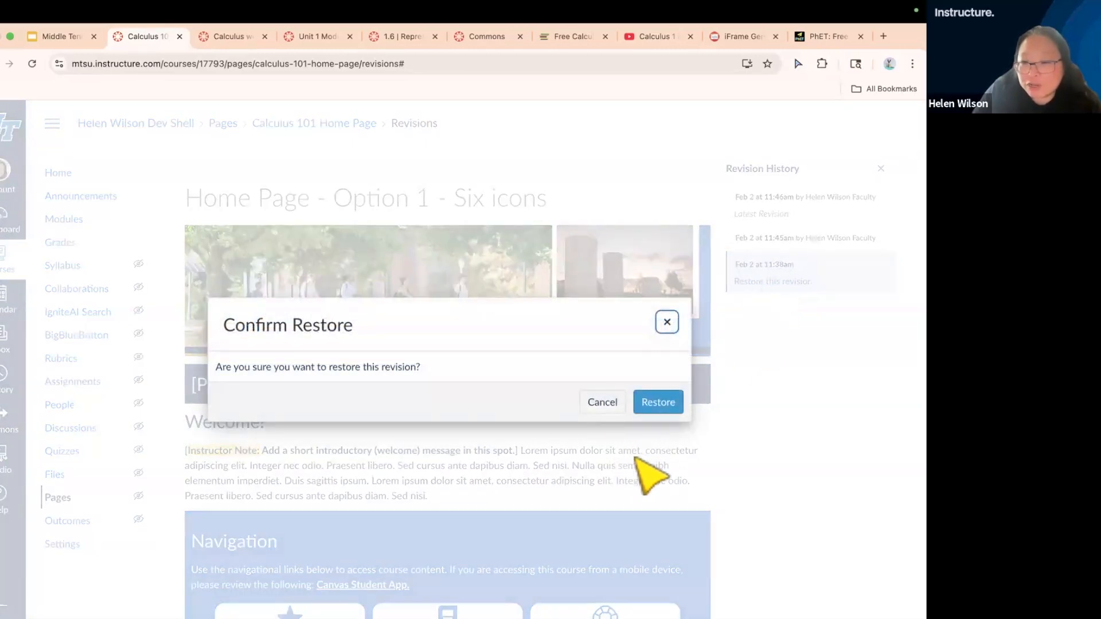
{"action": "left_click", "coordinate": [602, 403]}
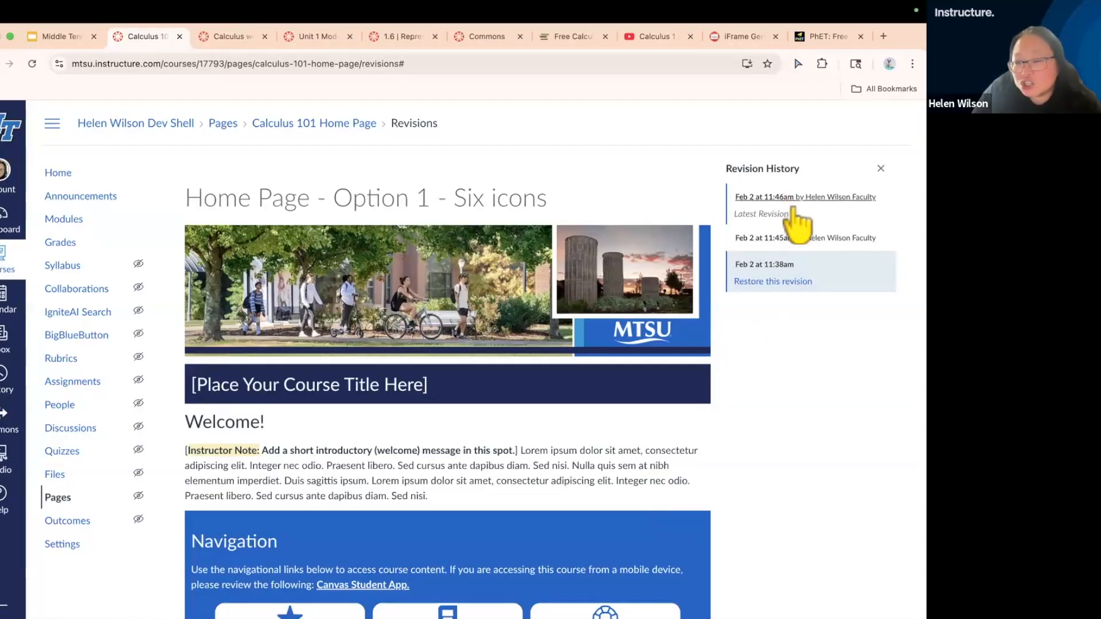
{"action": "left_click", "coordinate": [879, 169]}
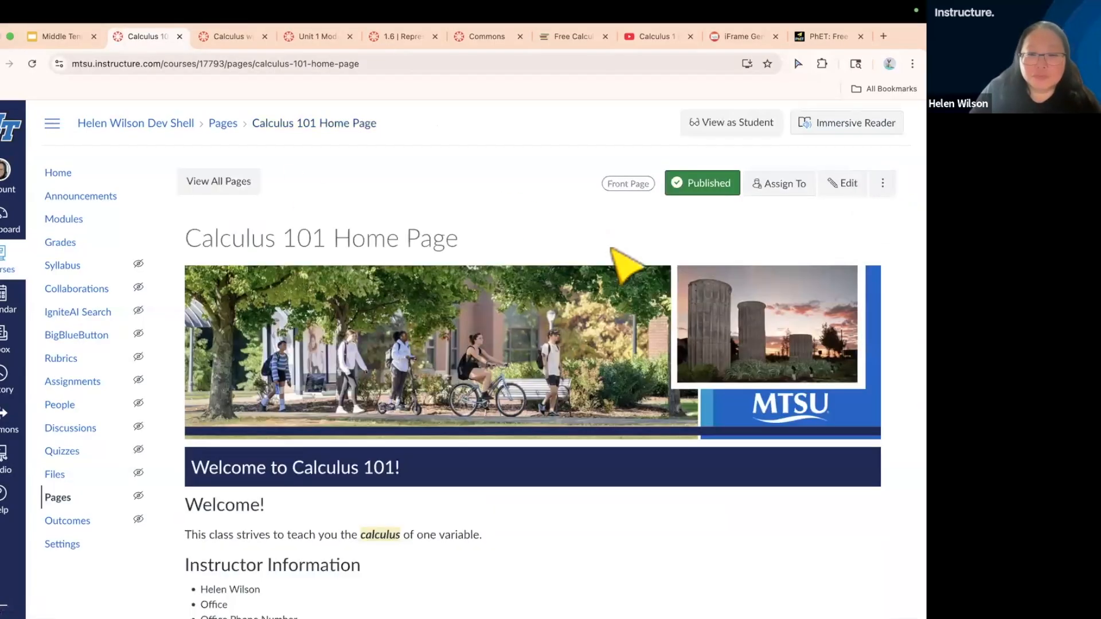
Reopen the home page for editing and delete the blank lines between the instructor list and the Navigation section
{"action": "left_click", "coordinate": [844, 189]}
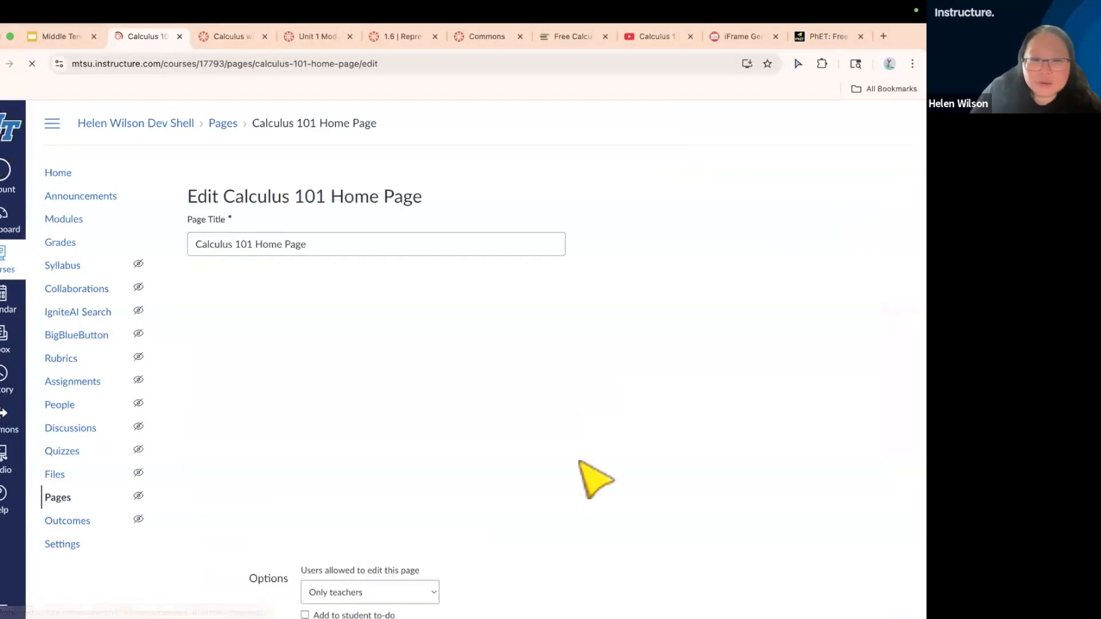
{"action": "scroll", "coordinate": [658, 499], "scroll_direction": "down", "scroll_amount": 8}
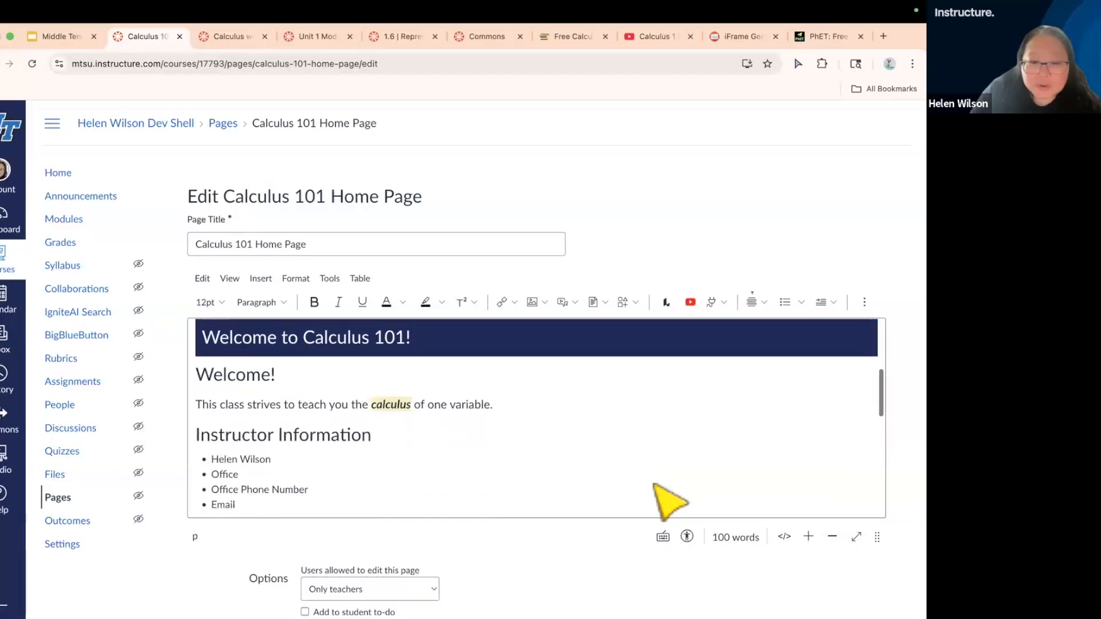
{"action": "left_click", "coordinate": [593, 446]}
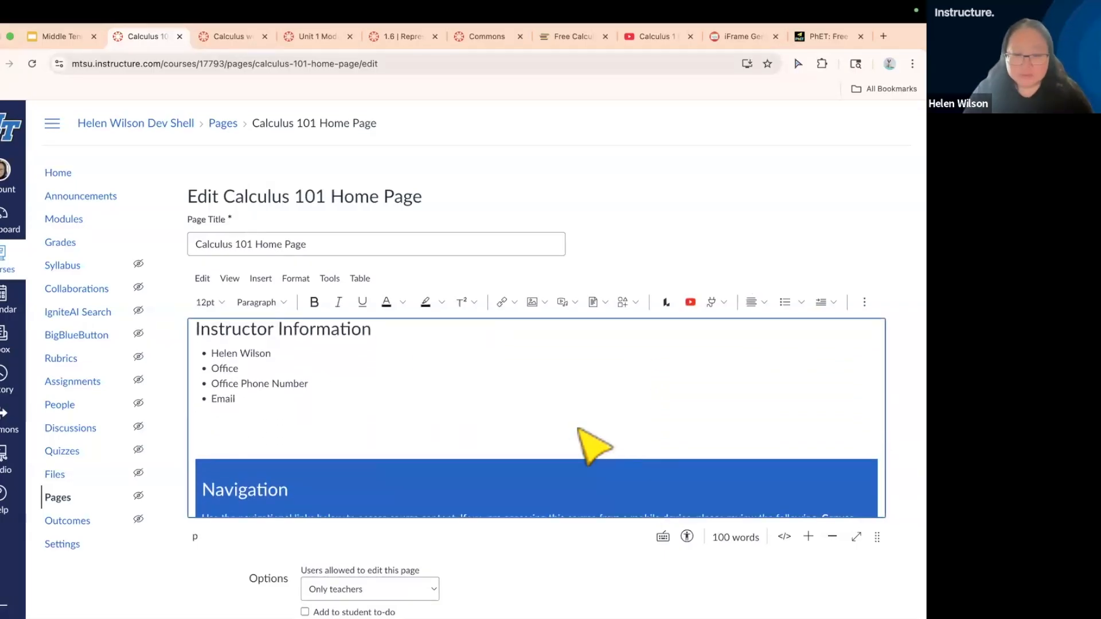
{"action": "key", "text": "BackSpace"}
{"action": "key", "text": "BackSpace"}
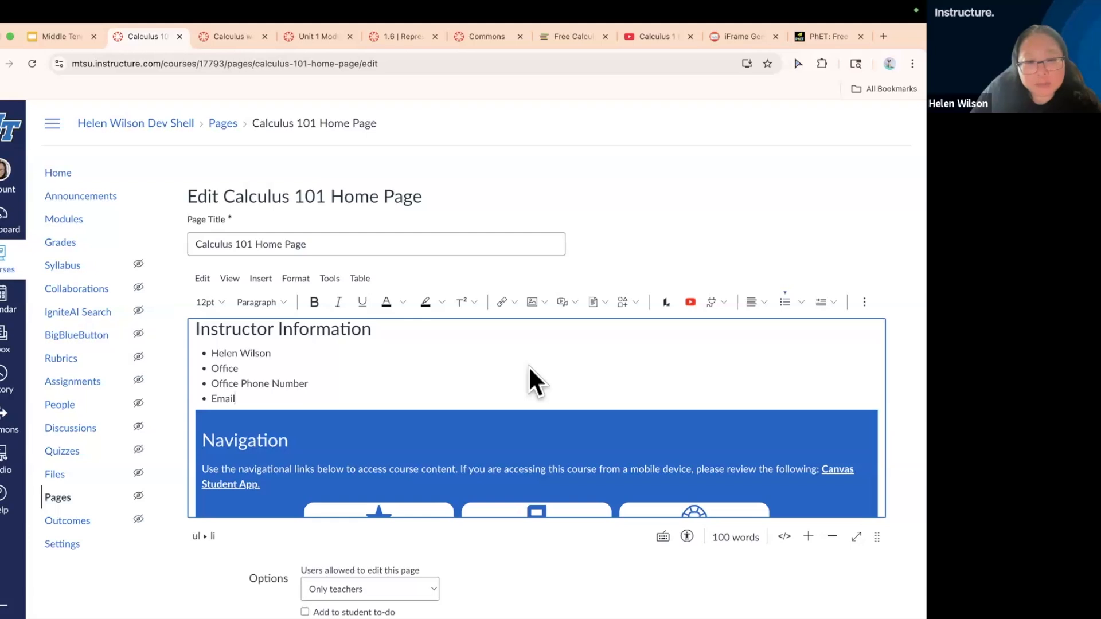
{"action": "scroll", "coordinate": [529, 369], "scroll_direction": "up", "scroll_amount": 3}
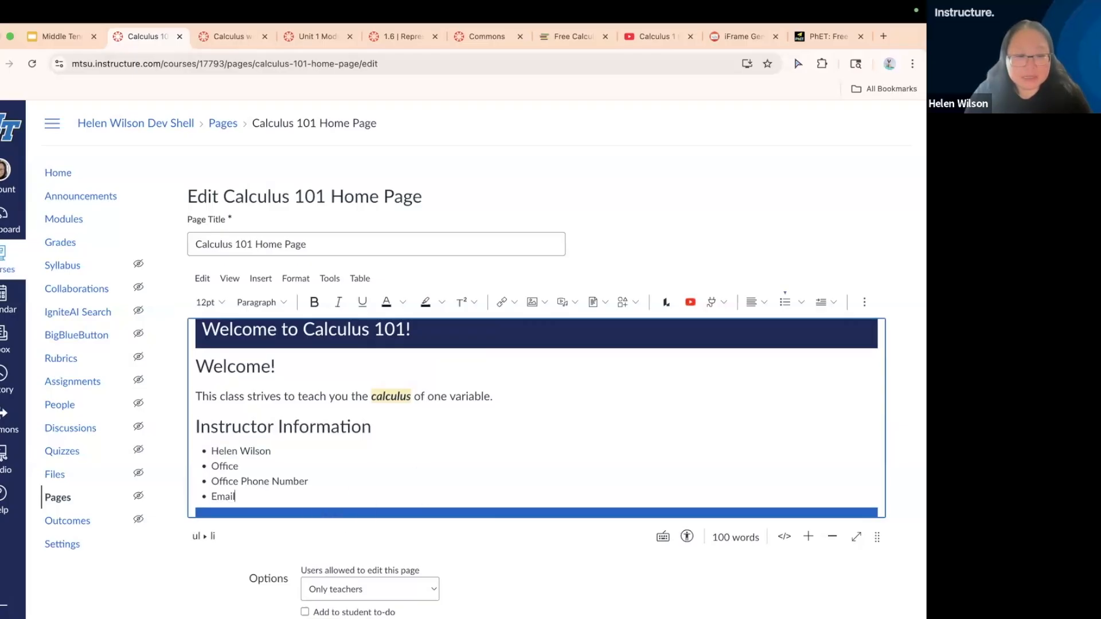
Add blank lines below the instructor list, outside the bullets, and format the line beneath the list as Heading 2
{"action": "key", "text": "Return"}
{"action": "key", "text": "Return"}
{"action": "scroll", "coordinate": [315, 466], "scroll_direction": "down", "scroll_amount": 1}
{"action": "key", "text": "Return"}
{"action": "key", "text": "Return"}
{"action": "left_click", "coordinate": [269, 445]}
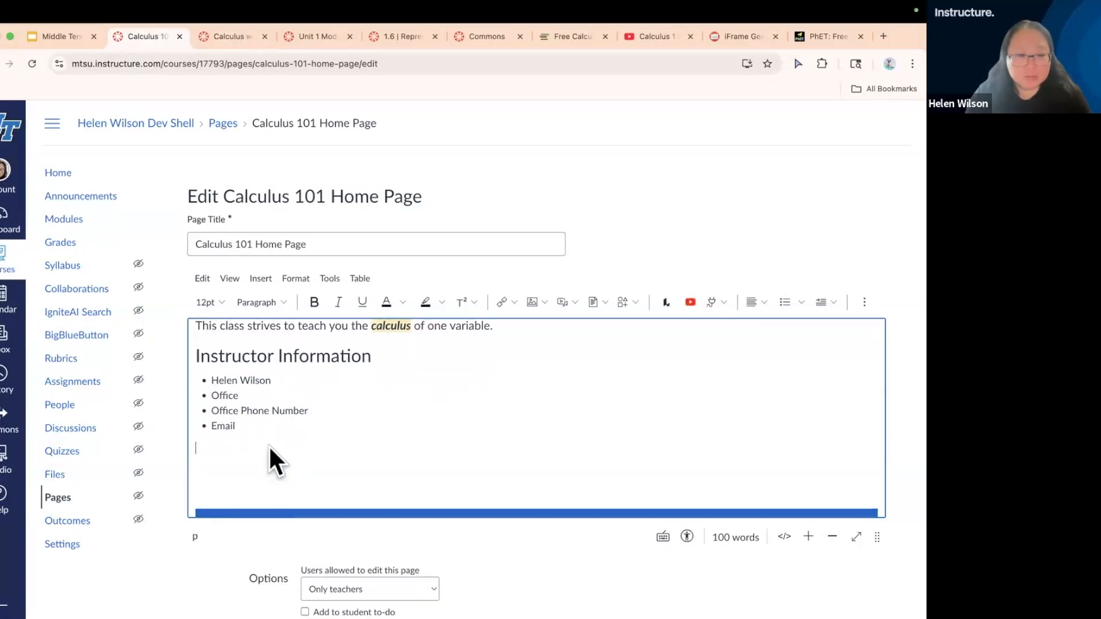
{"action": "left_click", "coordinate": [285, 307]}
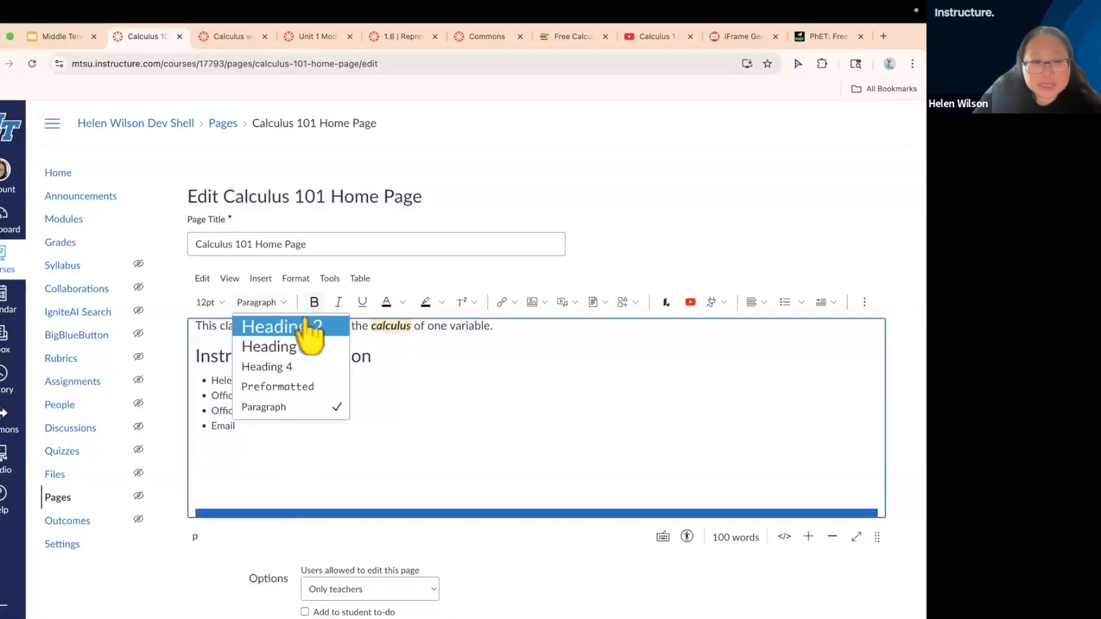
{"action": "left_click", "coordinate": [289, 328]}
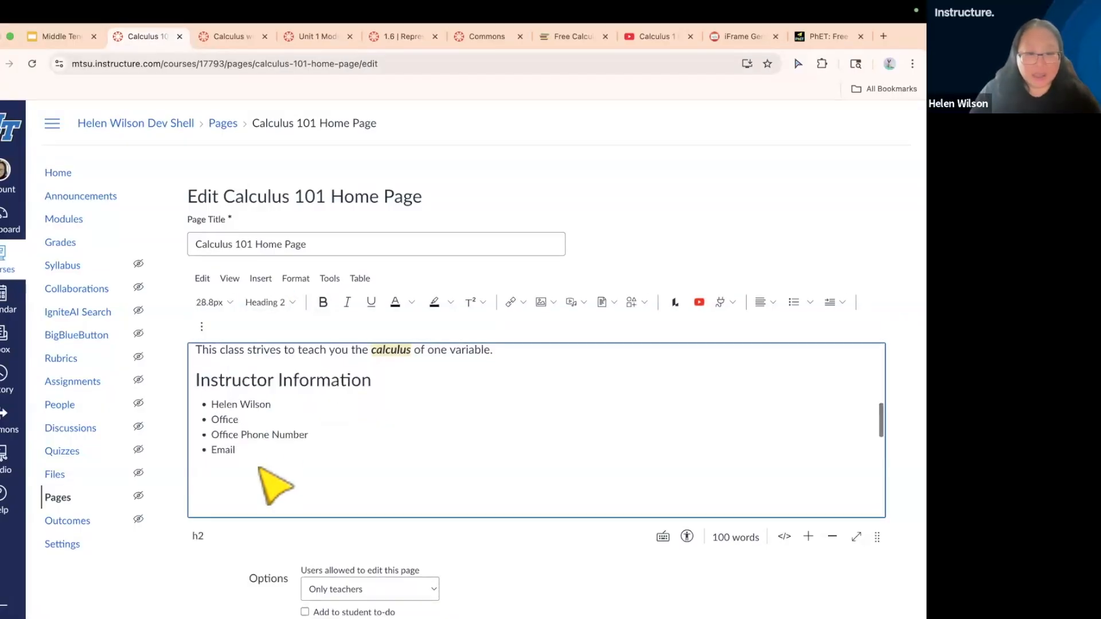
Enter "Textbook" as the heading text below the instructor list
{"action": "scroll", "coordinate": [275, 486], "scroll_direction": "down", "scroll_amount": 1}
{"action": "type", "text": "Testbo"}
{"action": "key", "text": "BackSpace"}
{"action": "key", "text": "BackSpace"}
{"action": "key", "text": "BackSpace"}
{"action": "key", "text": "BackSpace"}
{"action": "type", "text": "xtbook"}
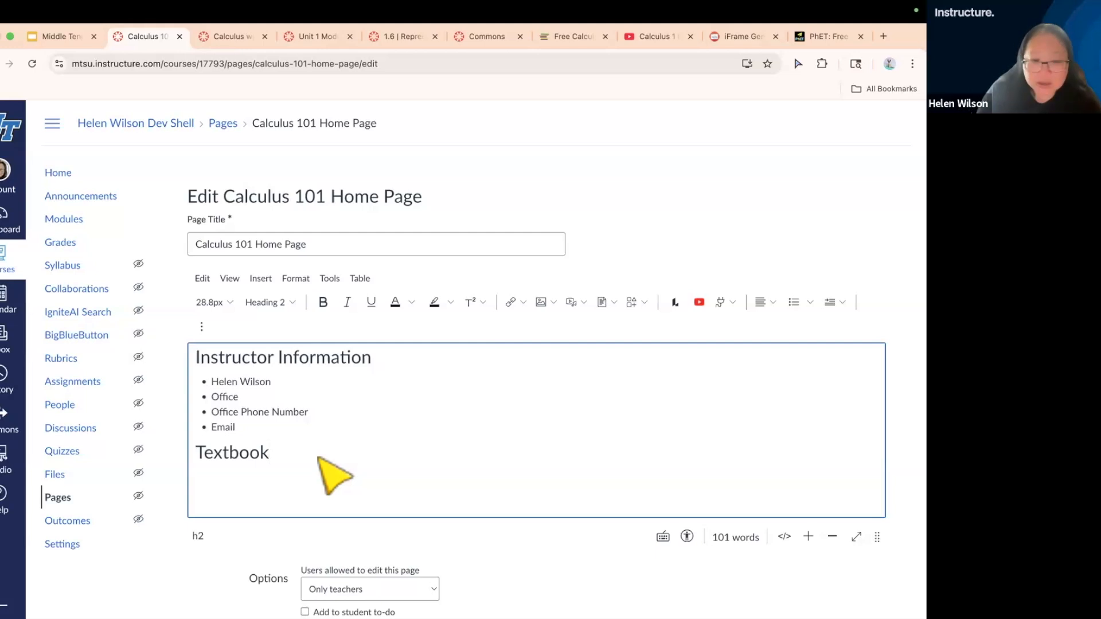
Start a new line below the Textbook heading and copy the web address of the OpenStax Calculus Volume 1 page
{"action": "key", "text": "Return"}
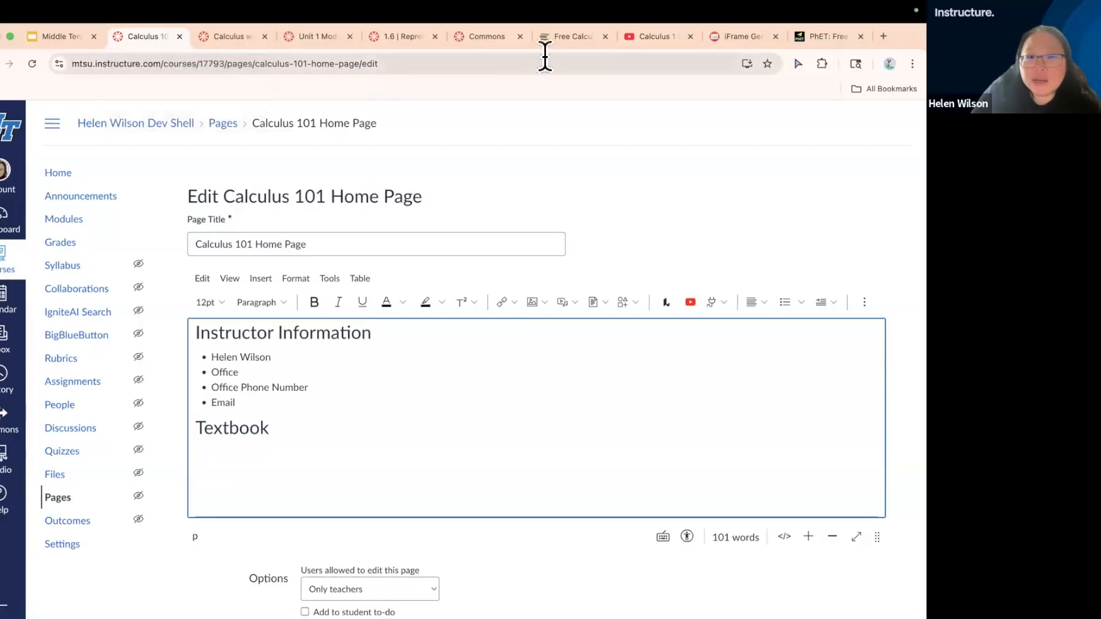
{"action": "left_click", "coordinate": [563, 38]}
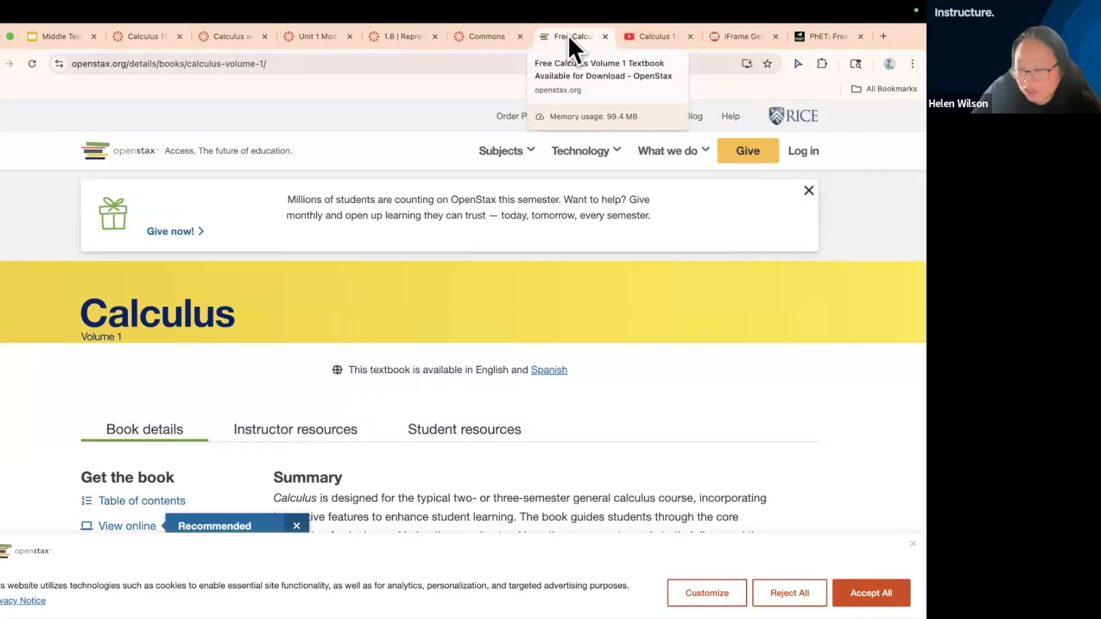
{"action": "left_click_drag", "start_coordinate": [569, 33], "coordinate": [319, 32]}
{"action": "left_click", "coordinate": [279, 63]}
{"action": "key", "text": "super+c"}
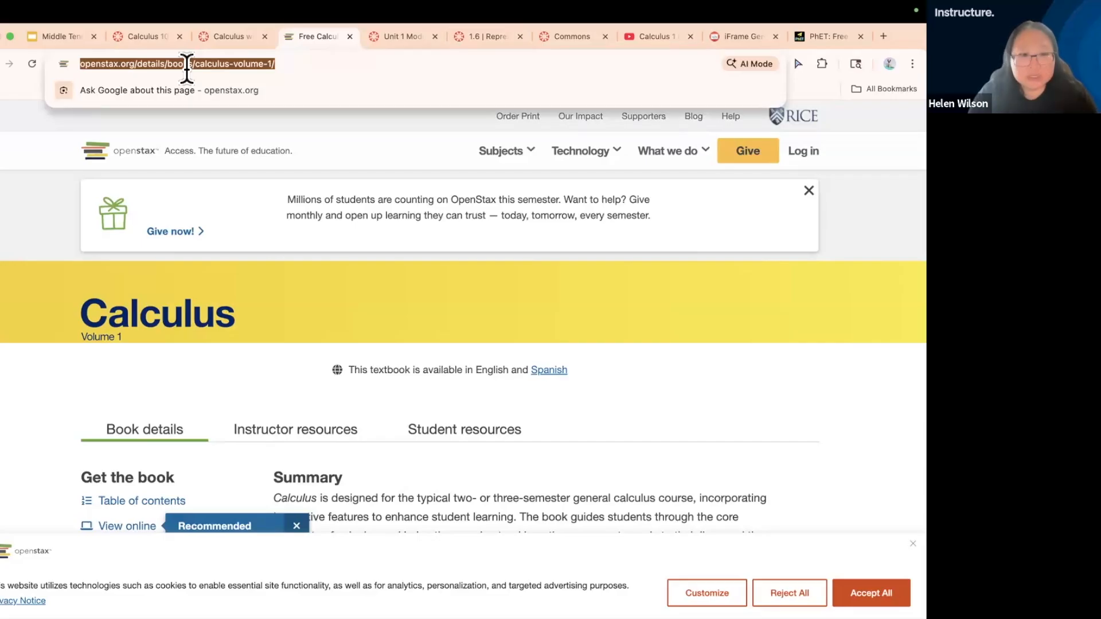
{"action": "left_click", "coordinate": [221, 33]}
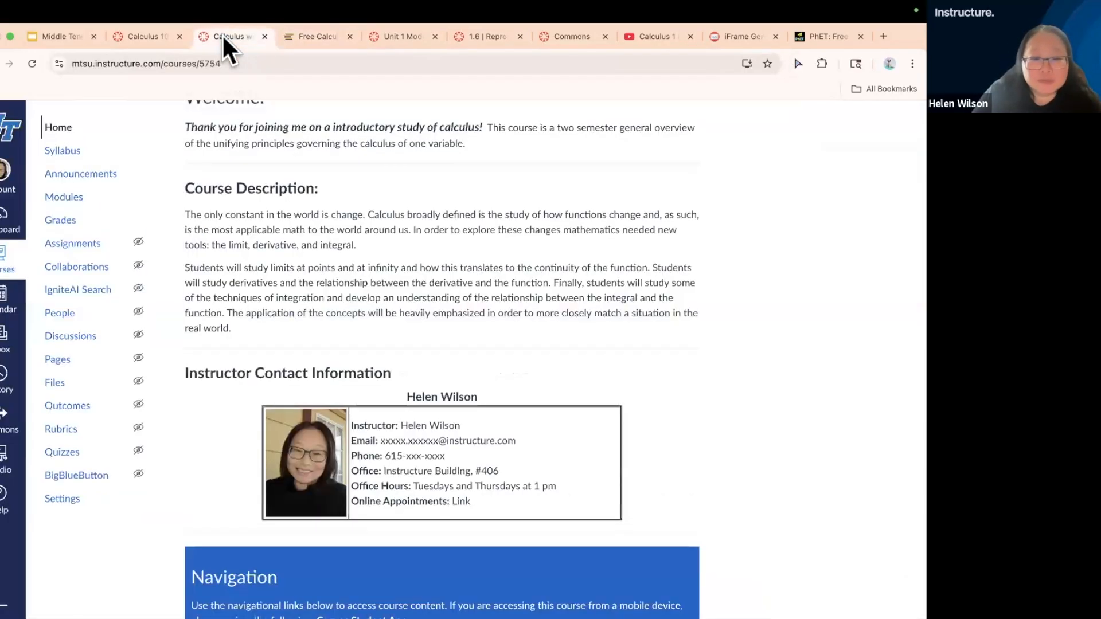
{"action": "left_click", "coordinate": [136, 34]}
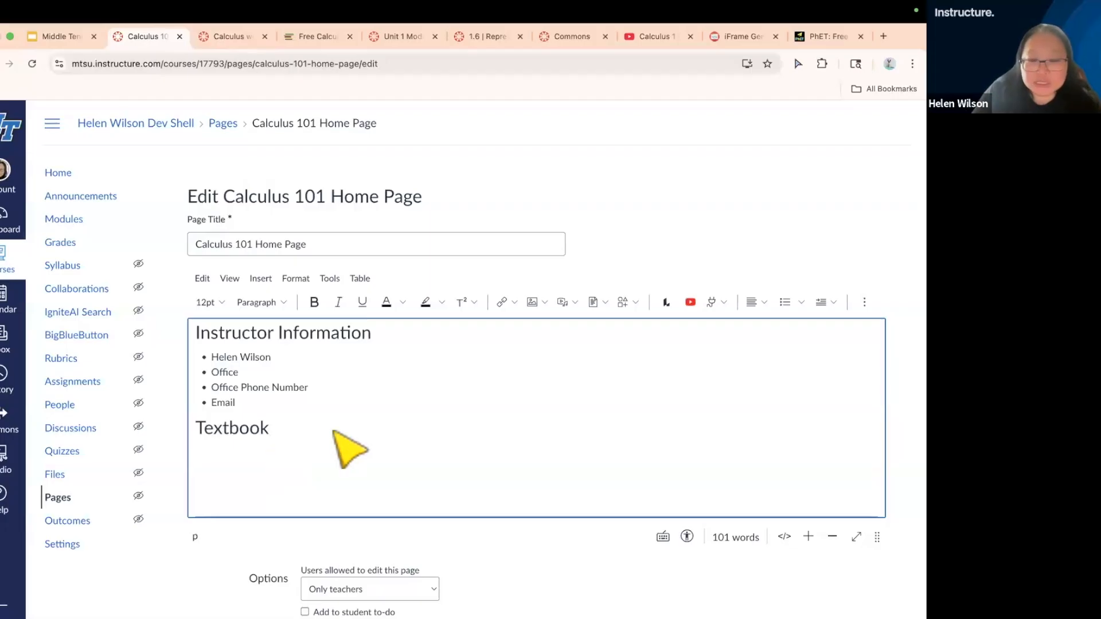
Add the bullet item "Calculus Openstax Volume 1" below the Textbook heading
{"action": "left_click", "coordinate": [785, 304]}
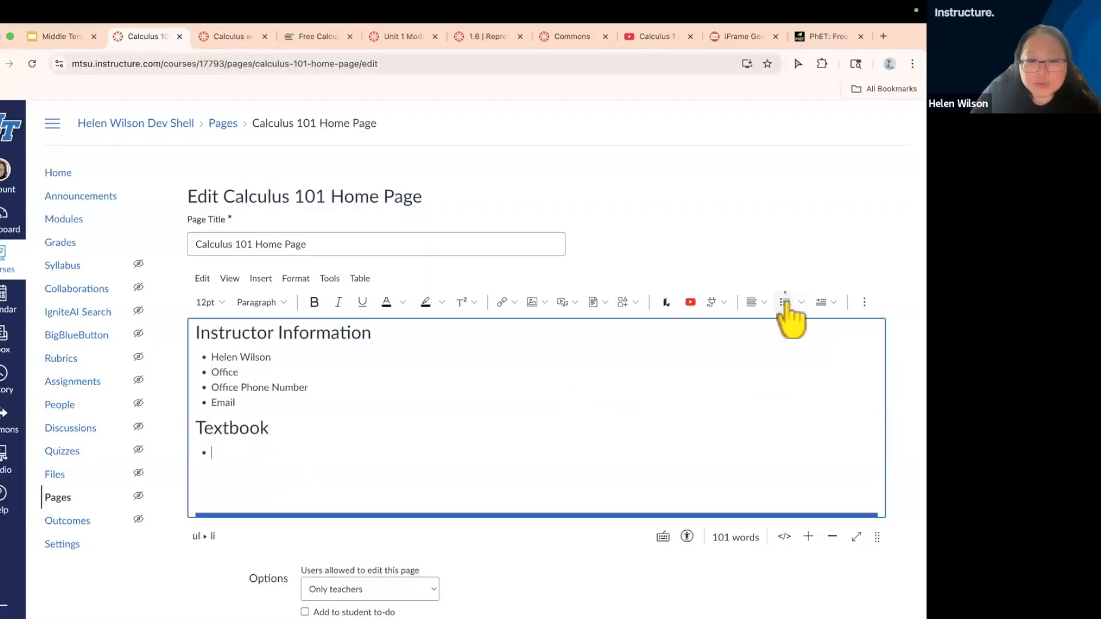
{"action": "type", "text": "Calculus"}
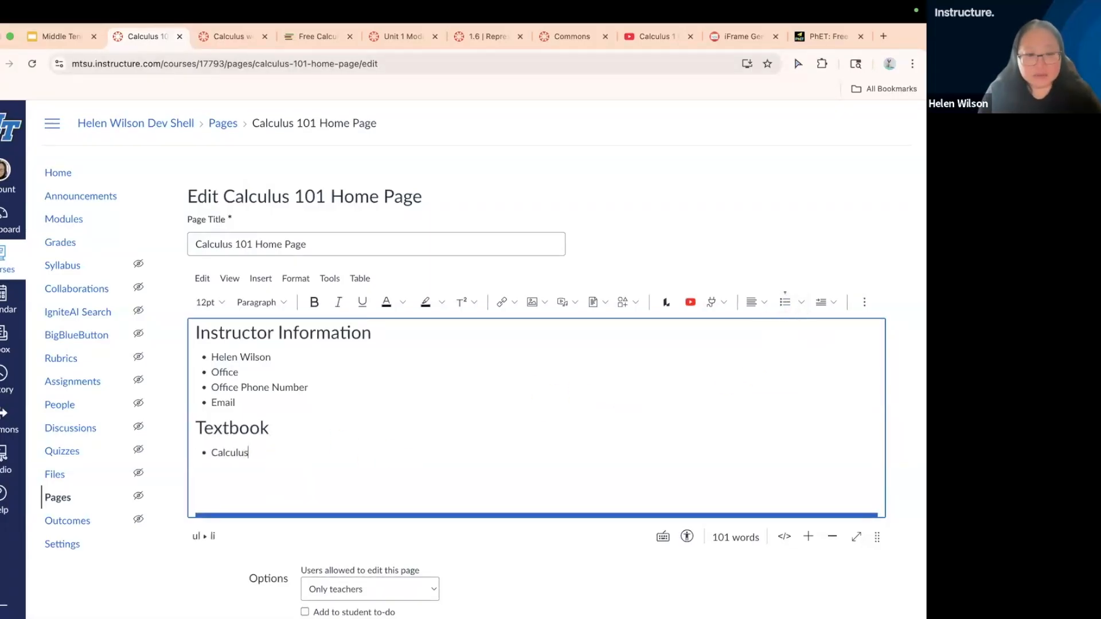
{"action": "type", "text": " Openstax "}
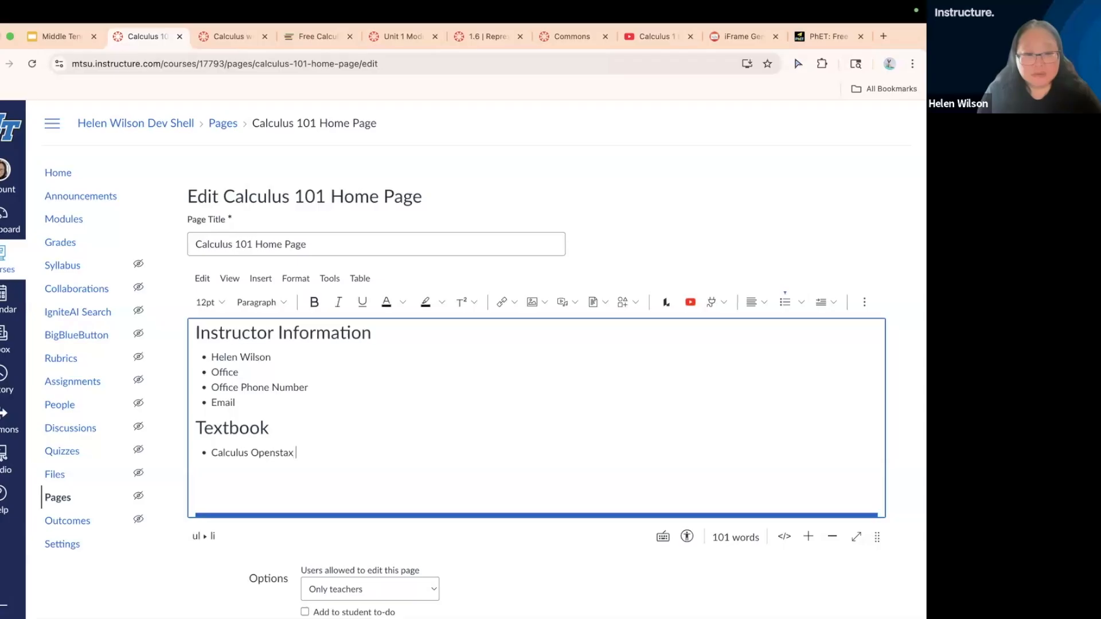
{"action": "type", "text": "Volume 1"}
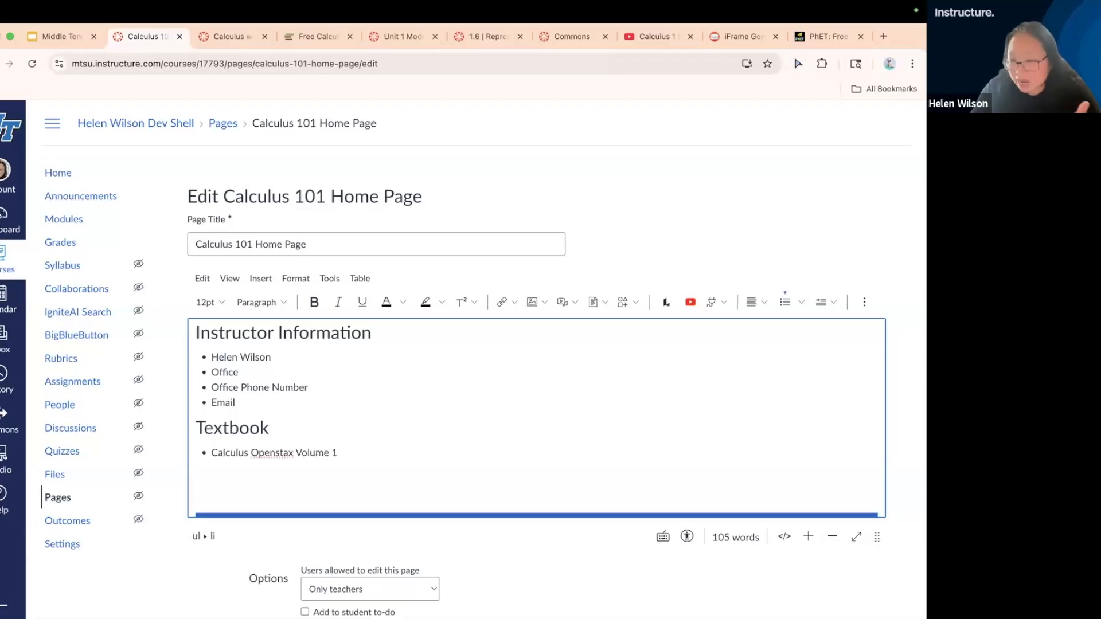
{"action": "left_click_drag", "start_coordinate": [341, 454], "coordinate": [213, 453]}
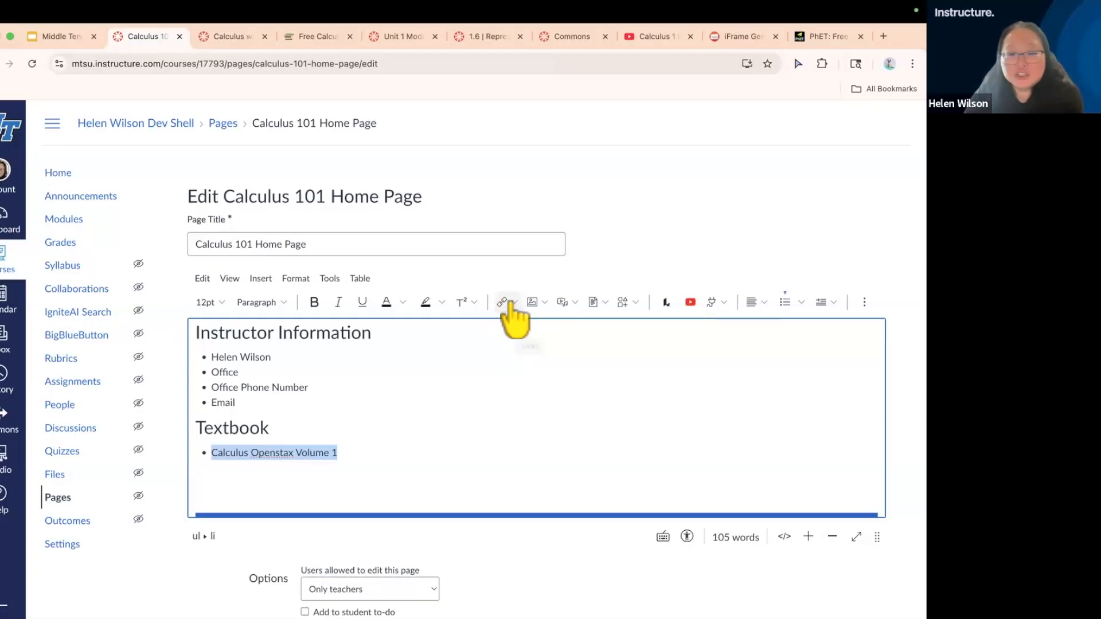
{"action": "scroll", "coordinate": [510, 302], "scroll_direction": "up", "scroll_amount": 5}
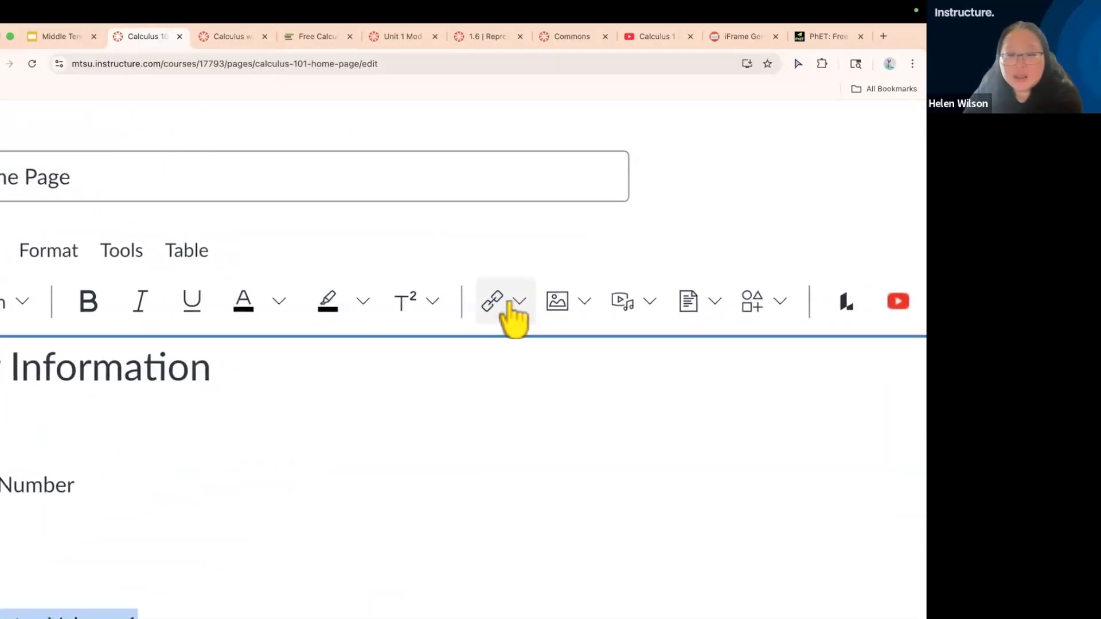
{"action": "scroll", "coordinate": [509, 303], "scroll_direction": "down", "scroll_amount": 5}
{"action": "left_click", "coordinate": [515, 304]}
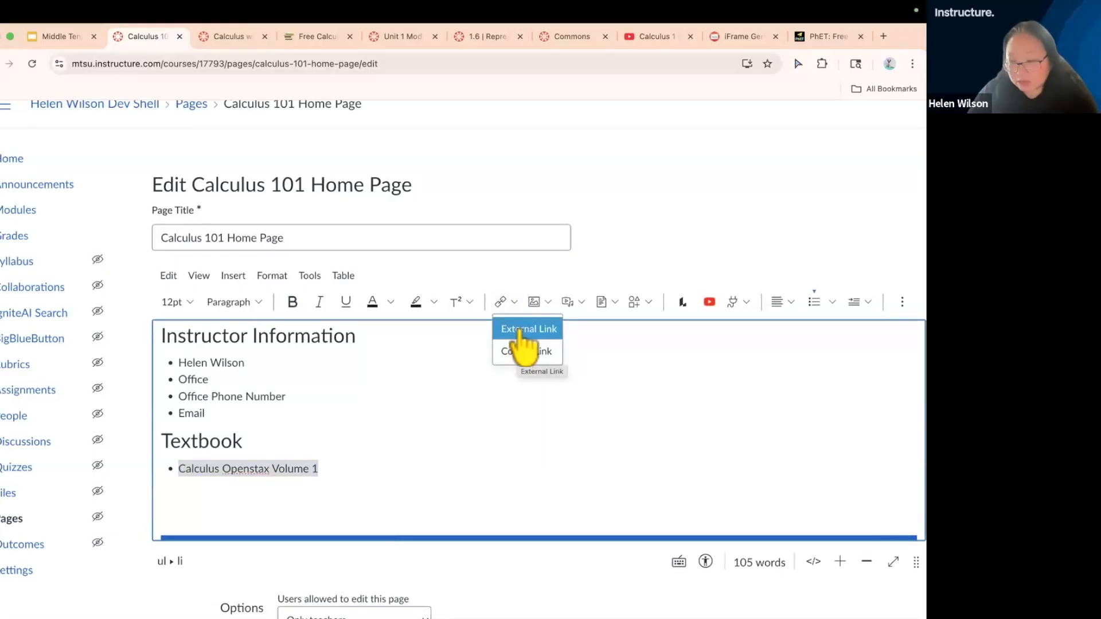
{"action": "left_click", "coordinate": [519, 330]}
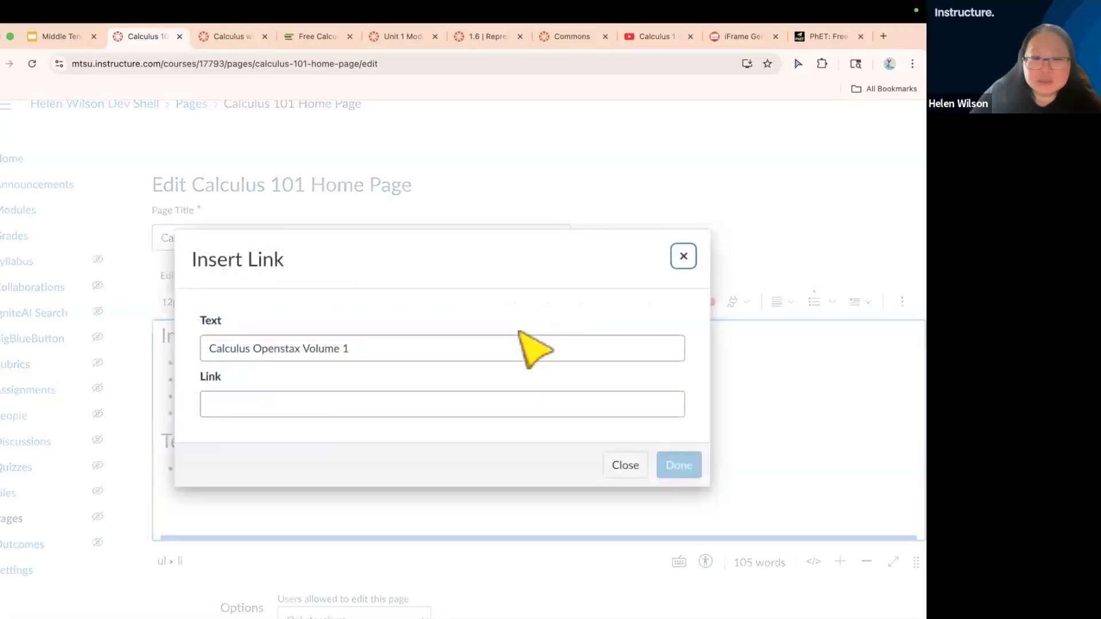
{"action": "left_click", "coordinate": [261, 407]}
{"action": "key", "text": "super+v"}
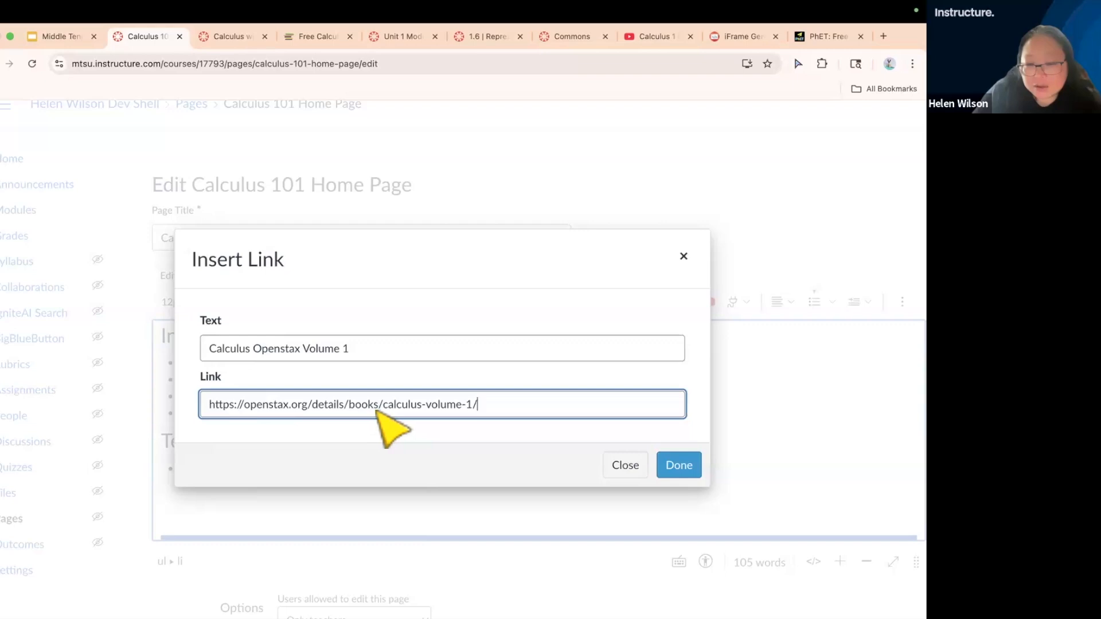
{"action": "left_click", "coordinate": [682, 467]}
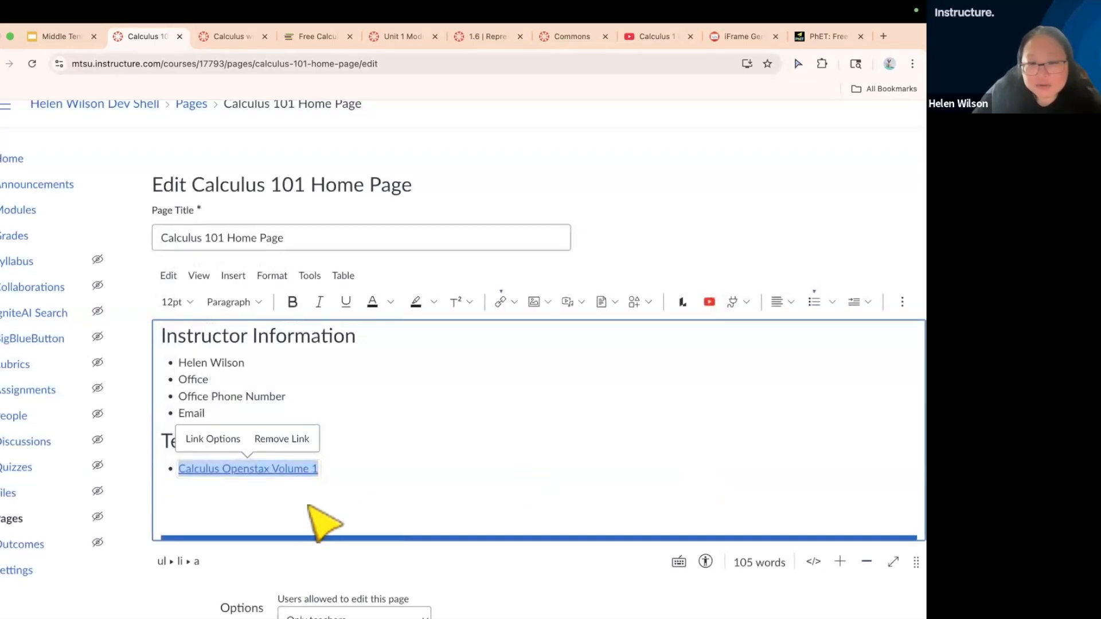
{"action": "left_click", "coordinate": [320, 523]}
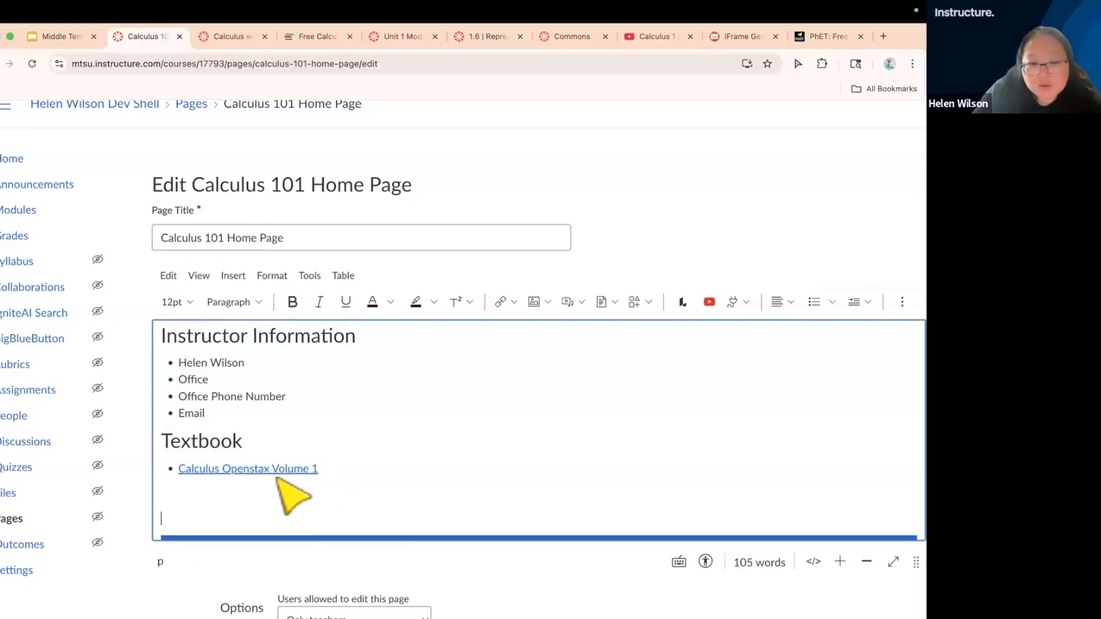
{"action": "left_click", "coordinate": [215, 469]}
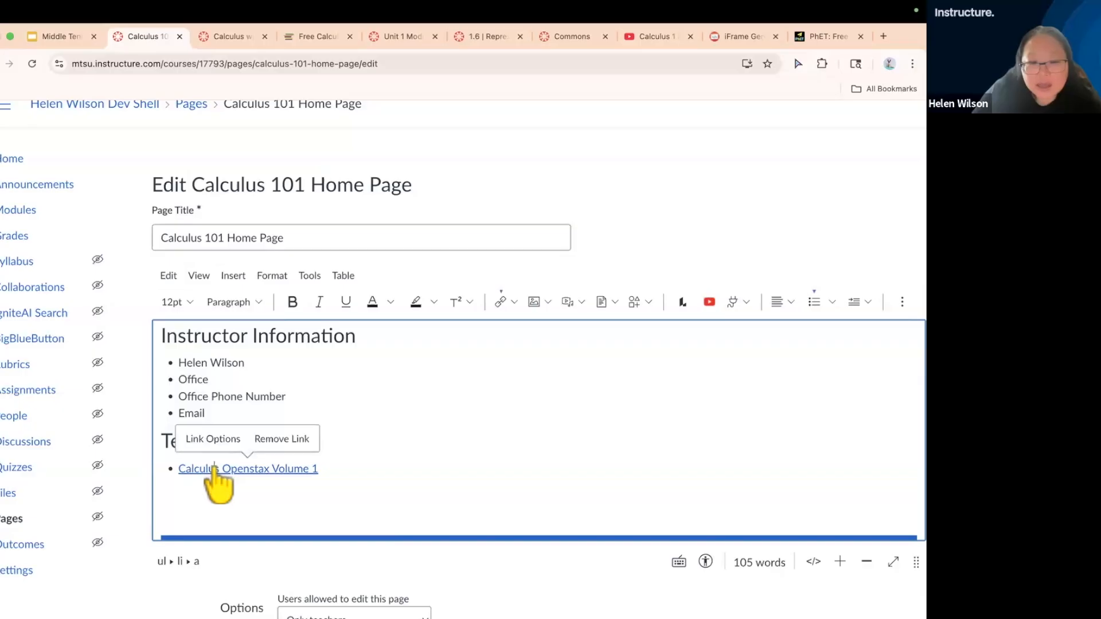
Save the edited Calculus 101 home page
{"action": "scroll", "coordinate": [612, 577], "scroll_direction": "down", "scroll_amount": 3}
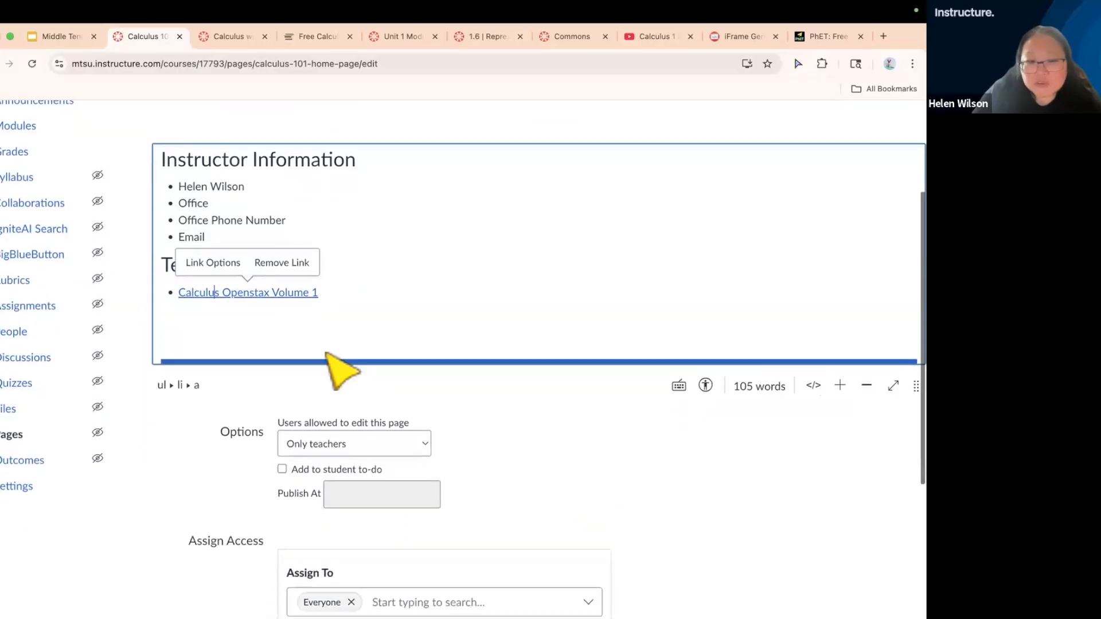
{"action": "scroll", "coordinate": [693, 516], "scroll_direction": "down", "scroll_amount": 2}
{"action": "scroll", "coordinate": [704, 527], "scroll_direction": "down", "scroll_amount": 3}
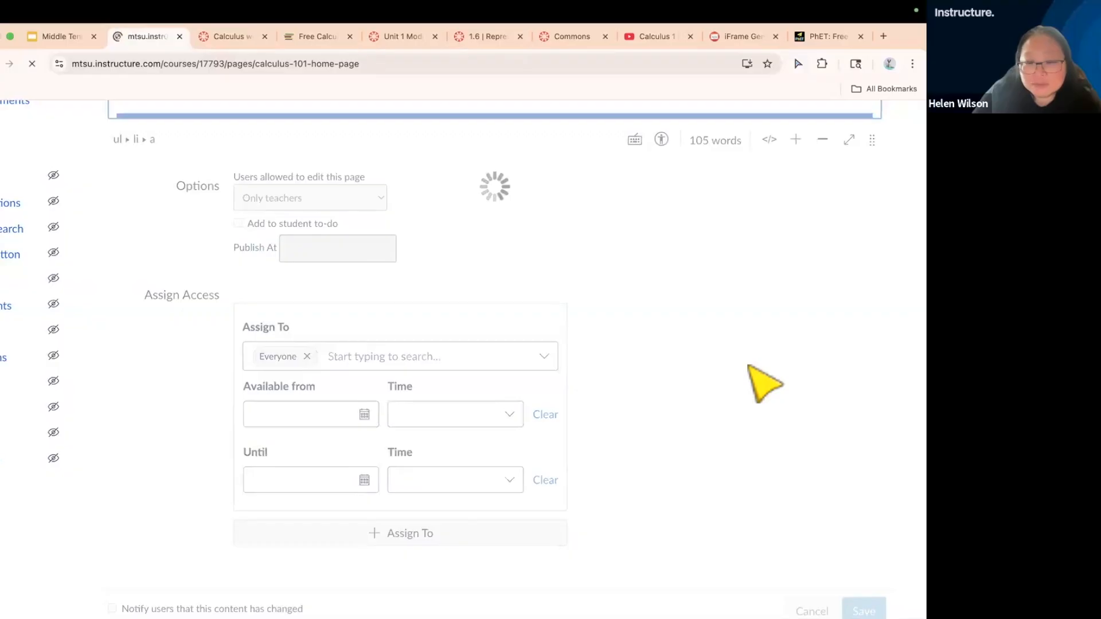
Test the Calculus Openstax Volume 1 link on the saved home page and close the page it opens
{"action": "scroll", "coordinate": [583, 524], "scroll_direction": "down", "scroll_amount": 4}
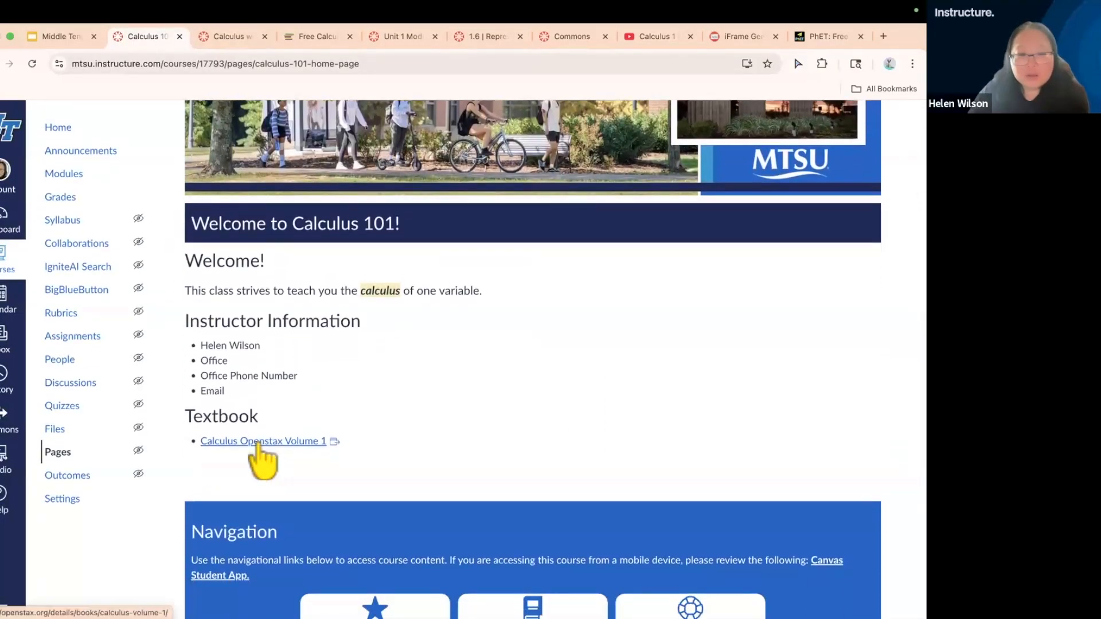
{"action": "scroll", "coordinate": [261, 449], "scroll_direction": "up", "scroll_amount": 3}
{"action": "scroll", "coordinate": [257, 445], "scroll_direction": "down", "scroll_amount": 3}
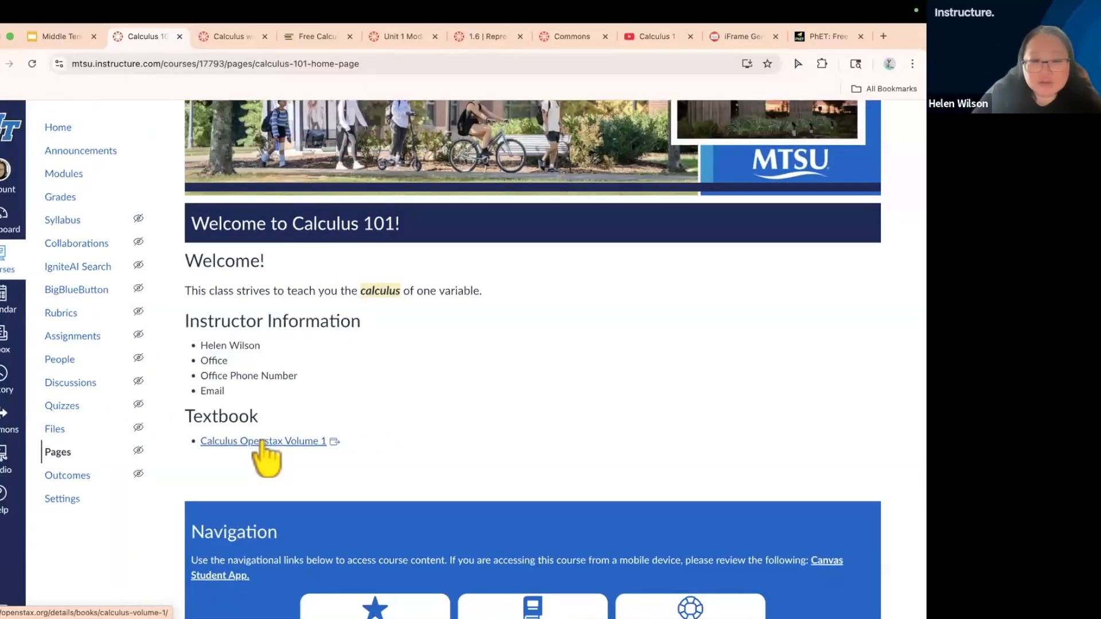
{"action": "left_click", "coordinate": [261, 442]}
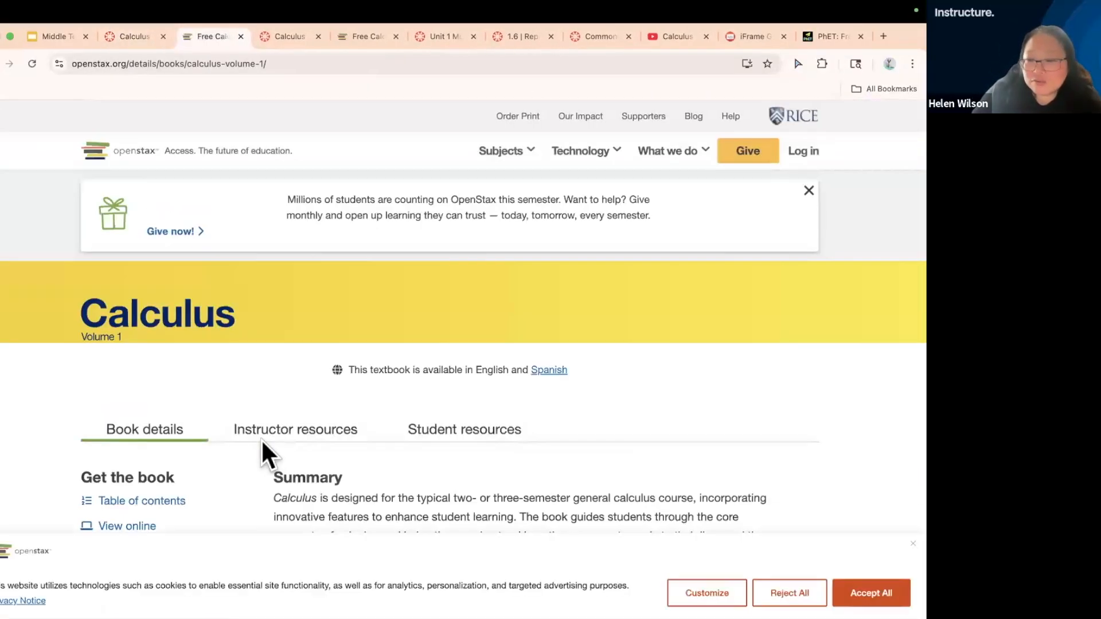
{"action": "left_click", "coordinate": [240, 36]}
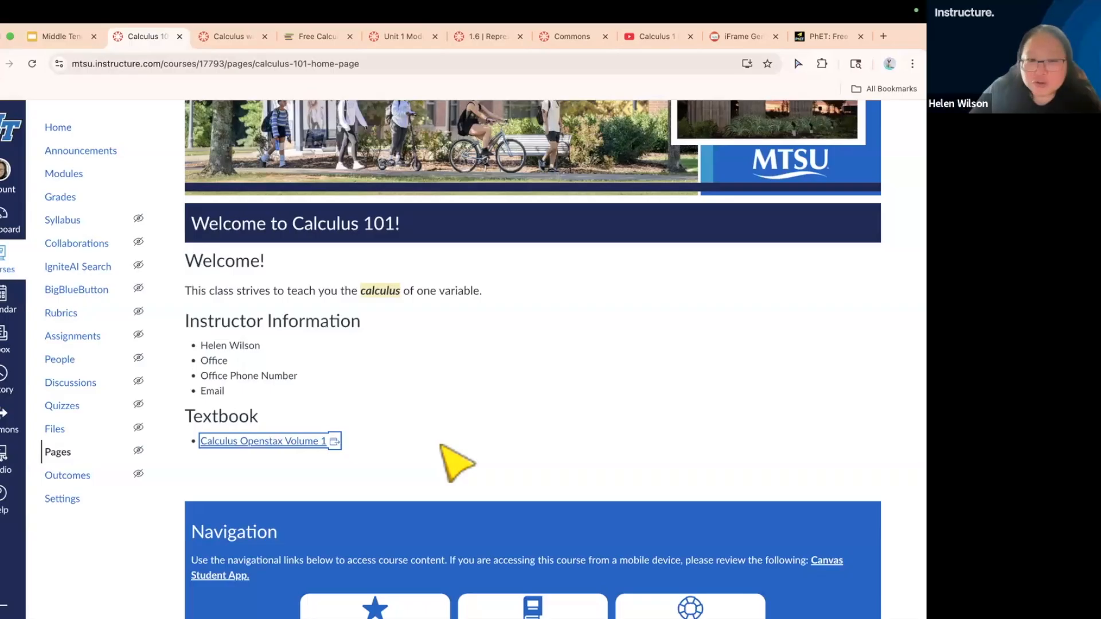
Preview the home page as a student, checking the Calculus Openstax Volume 1 link, and leave Student View
{"action": "scroll", "coordinate": [498, 412], "scroll_direction": "up", "scroll_amount": 3}
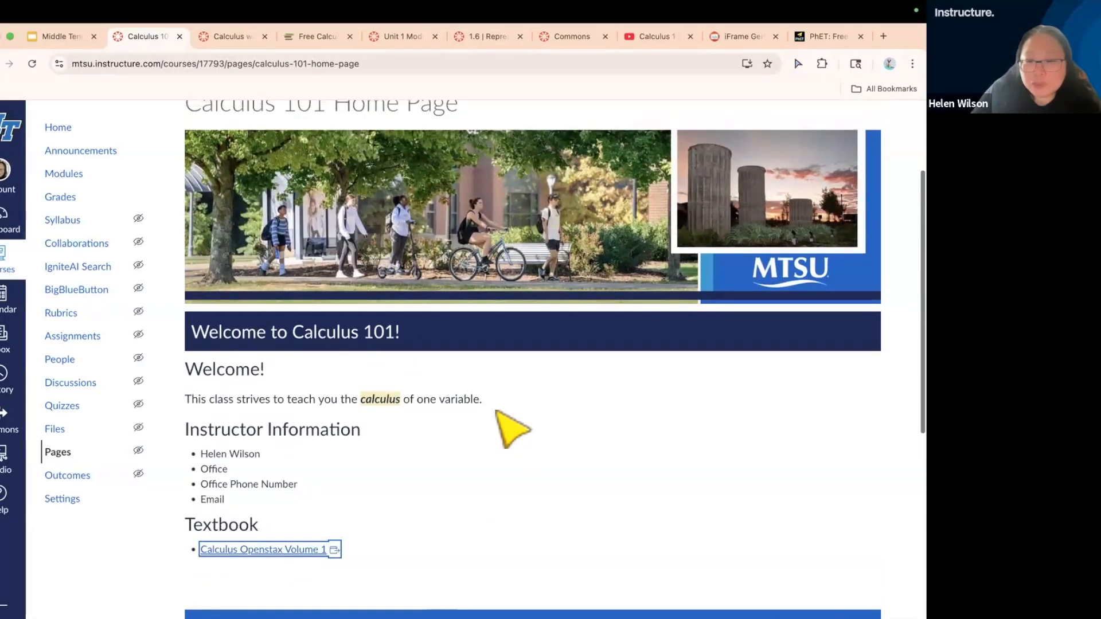
{"action": "scroll", "coordinate": [510, 429], "scroll_direction": "up", "scroll_amount": 3}
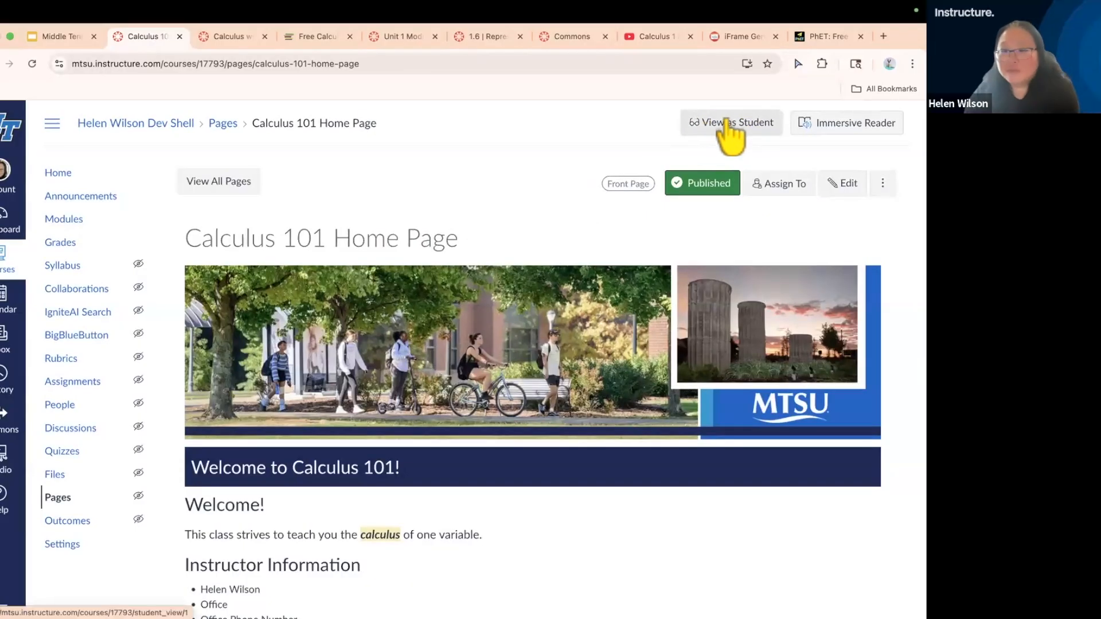
{"action": "scroll", "coordinate": [726, 119], "scroll_direction": "up", "scroll_amount": 5}
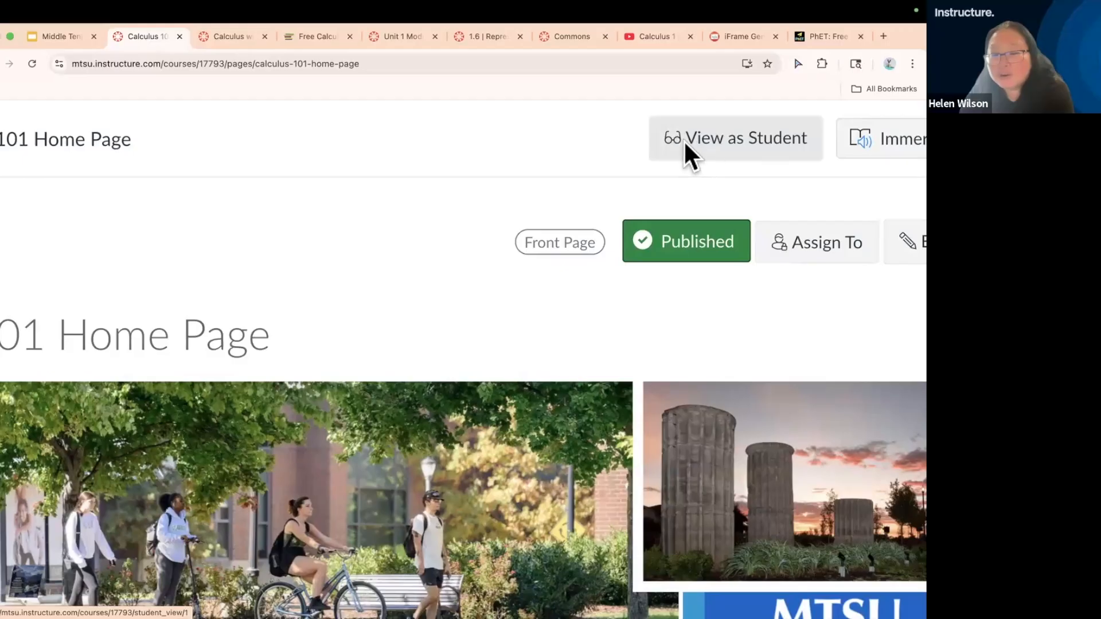
{"action": "left_click", "coordinate": [733, 138]}
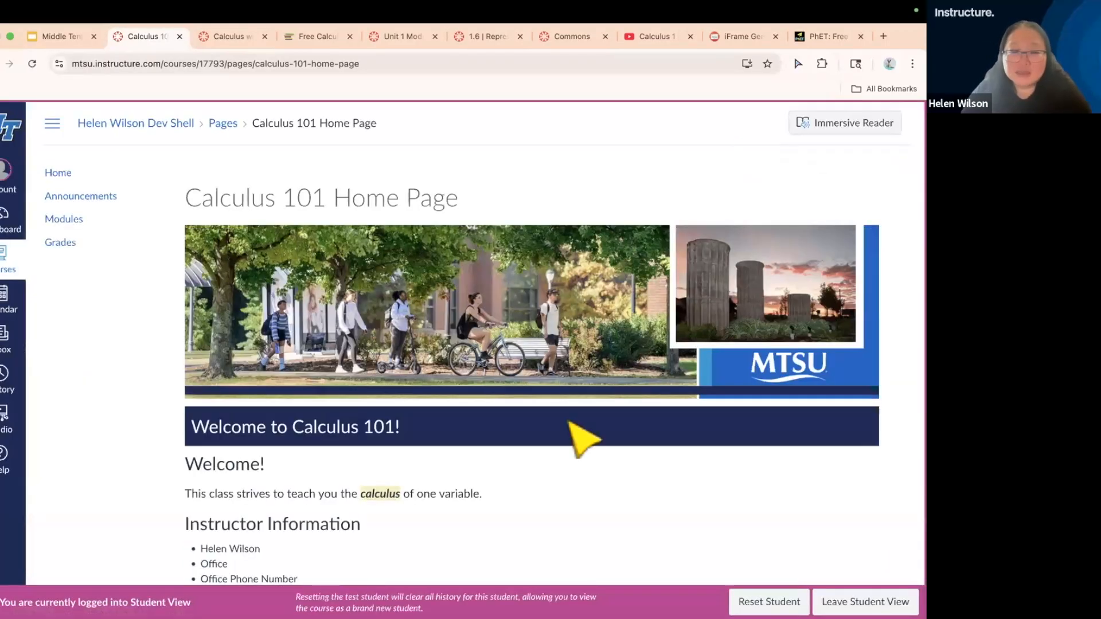
{"action": "scroll", "coordinate": [561, 466], "scroll_direction": "down", "scroll_amount": 4}
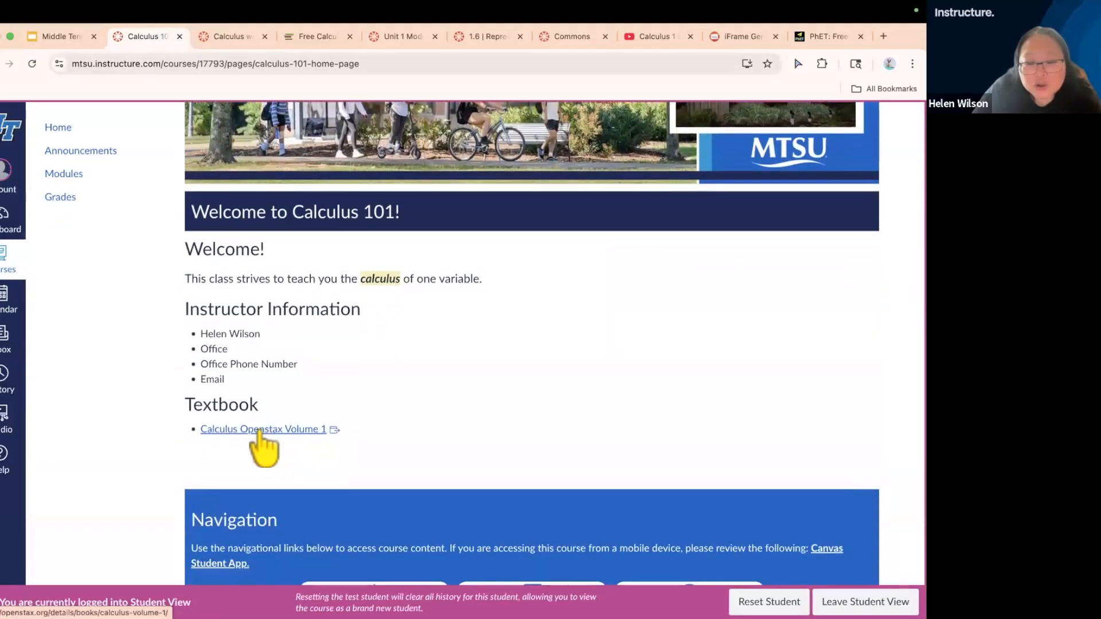
{"action": "left_click", "coordinate": [260, 430]}
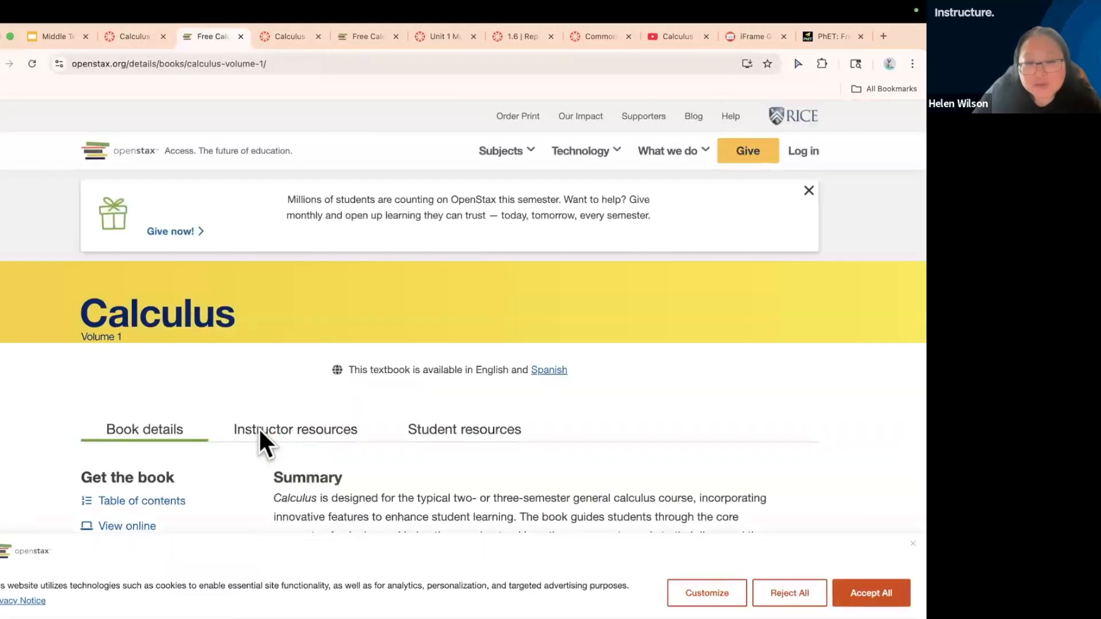
{"action": "left_click", "coordinate": [240, 36]}
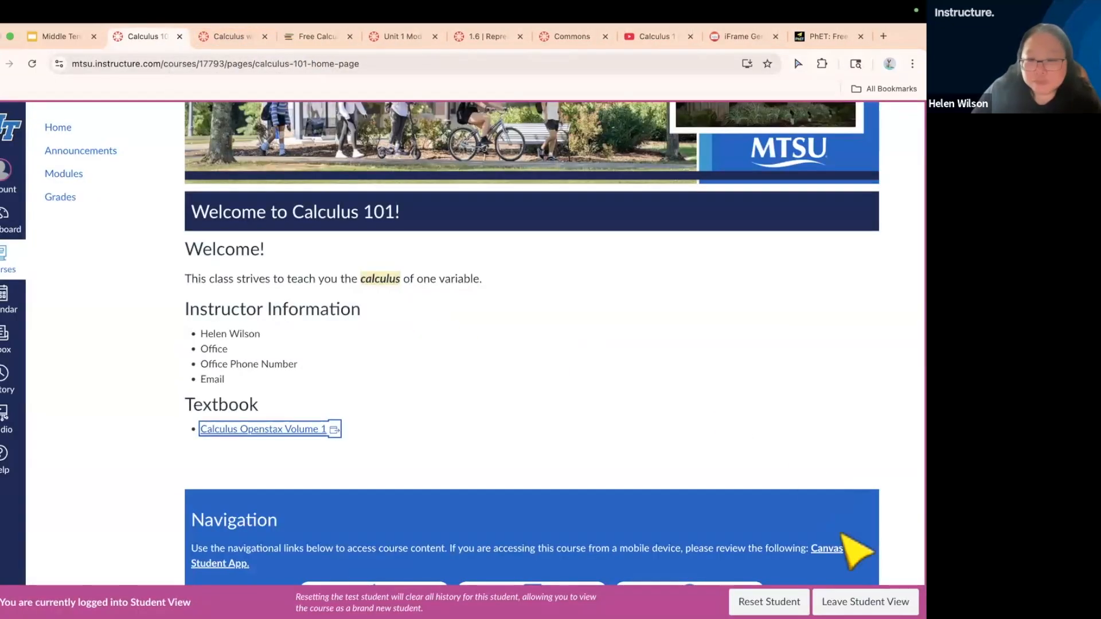
{"action": "left_click", "coordinate": [865, 602]}
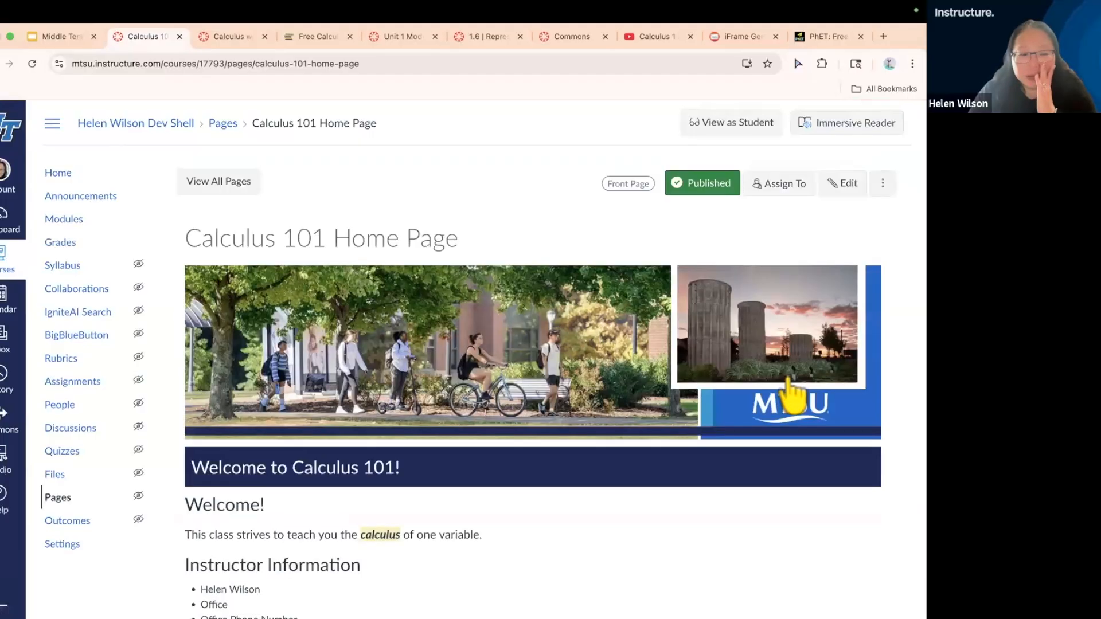
Reopen the Calculus 101 home page for editing and remove an empty line below the Calculus Openstax Volume 1 link
{"action": "scroll", "coordinate": [697, 561], "scroll_direction": "down", "scroll_amount": 2}
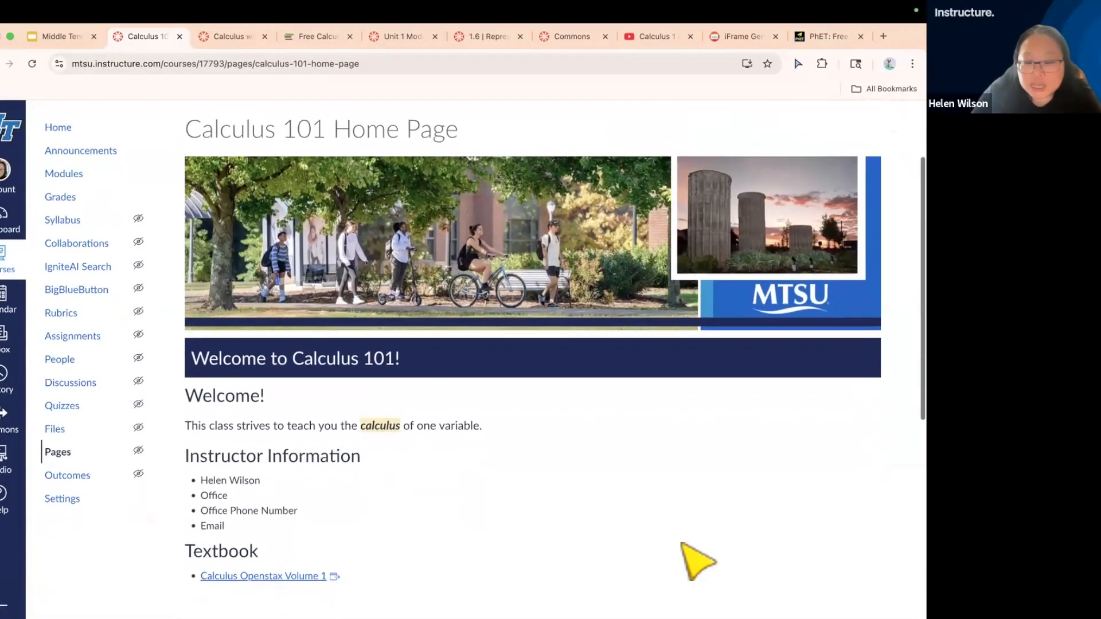
{"action": "scroll", "coordinate": [847, 167], "scroll_direction": "up", "scroll_amount": 1}
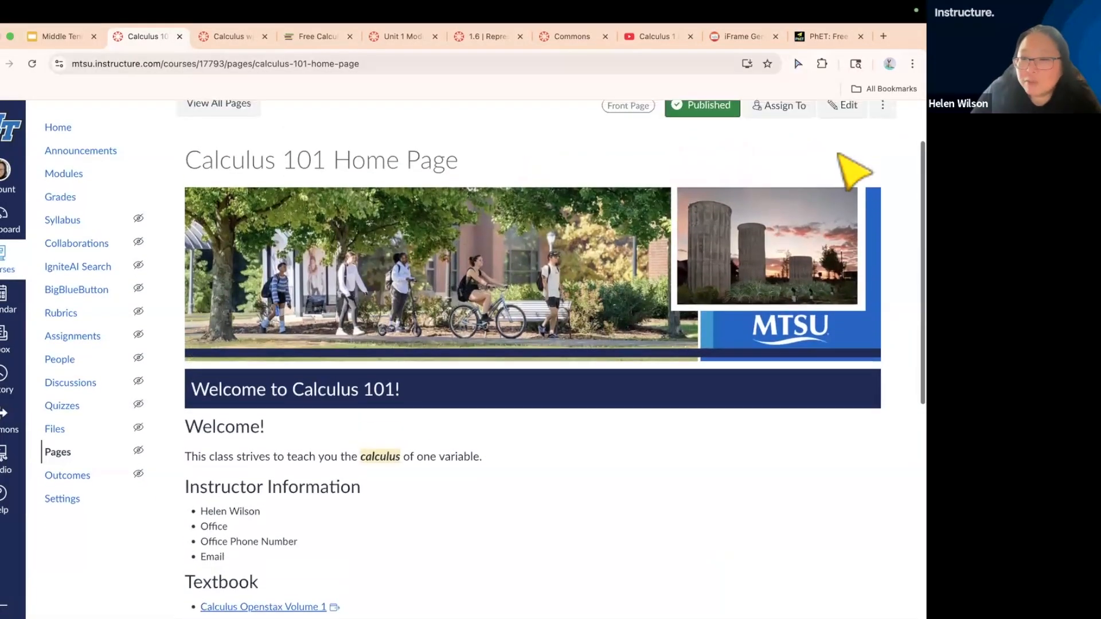
{"action": "left_click", "coordinate": [843, 106]}
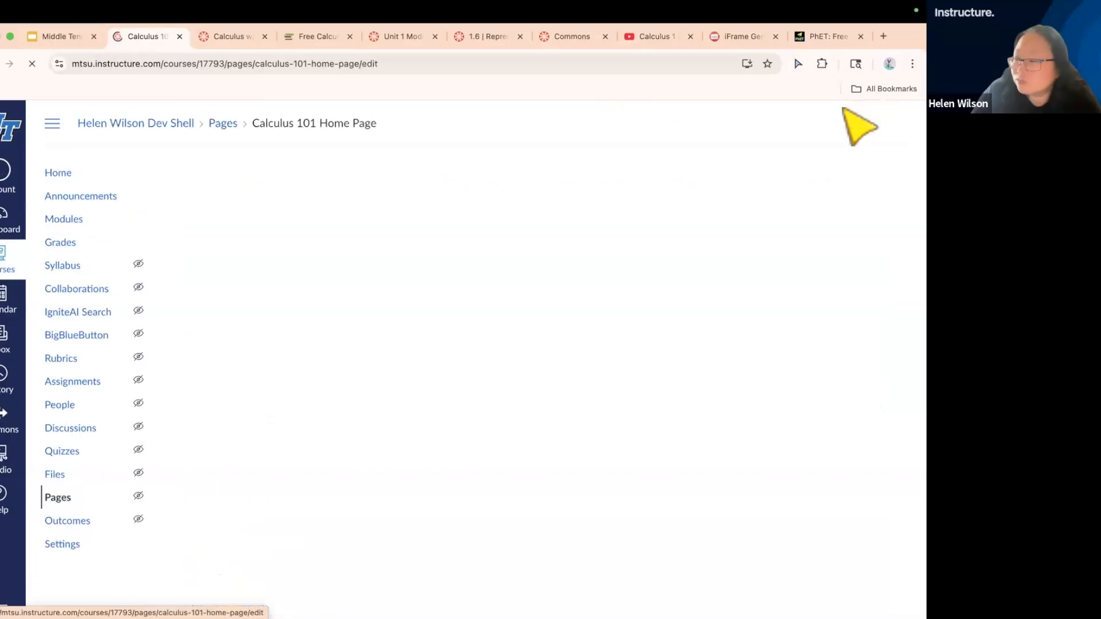
{"action": "scroll", "coordinate": [701, 487], "scroll_direction": "down", "scroll_amount": 6}
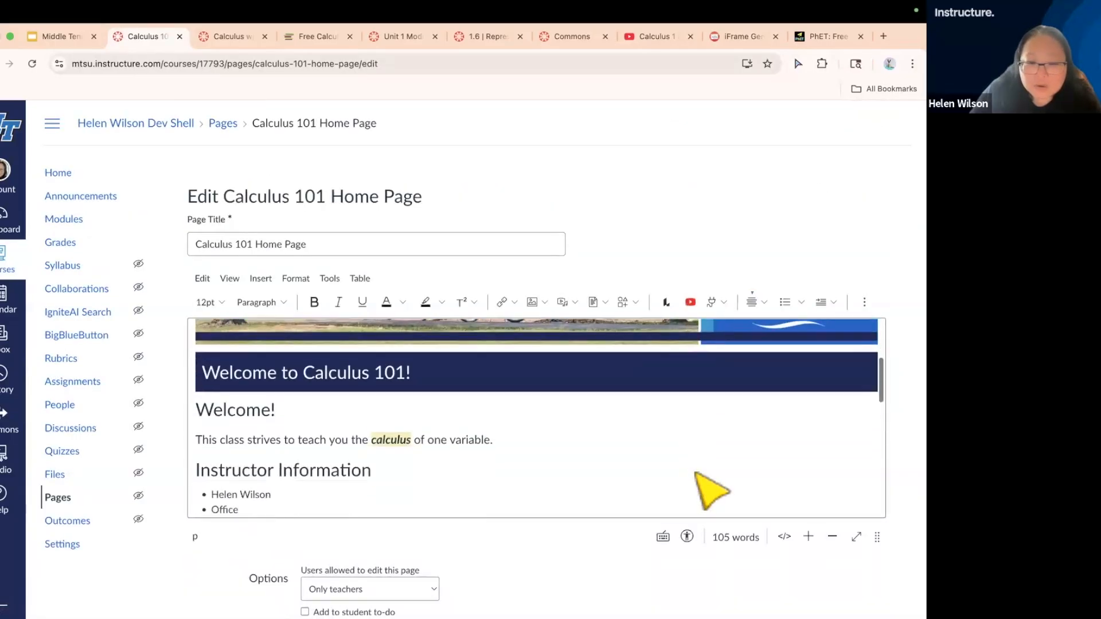
{"action": "left_click", "coordinate": [519, 457]}
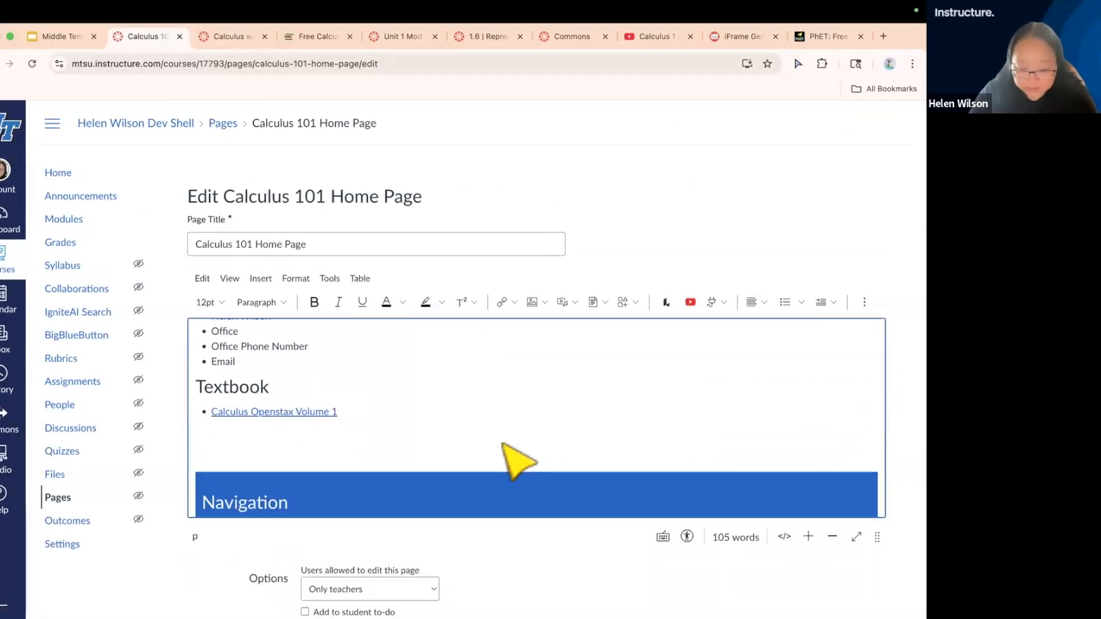
{"action": "key", "text": "BackSpace"}
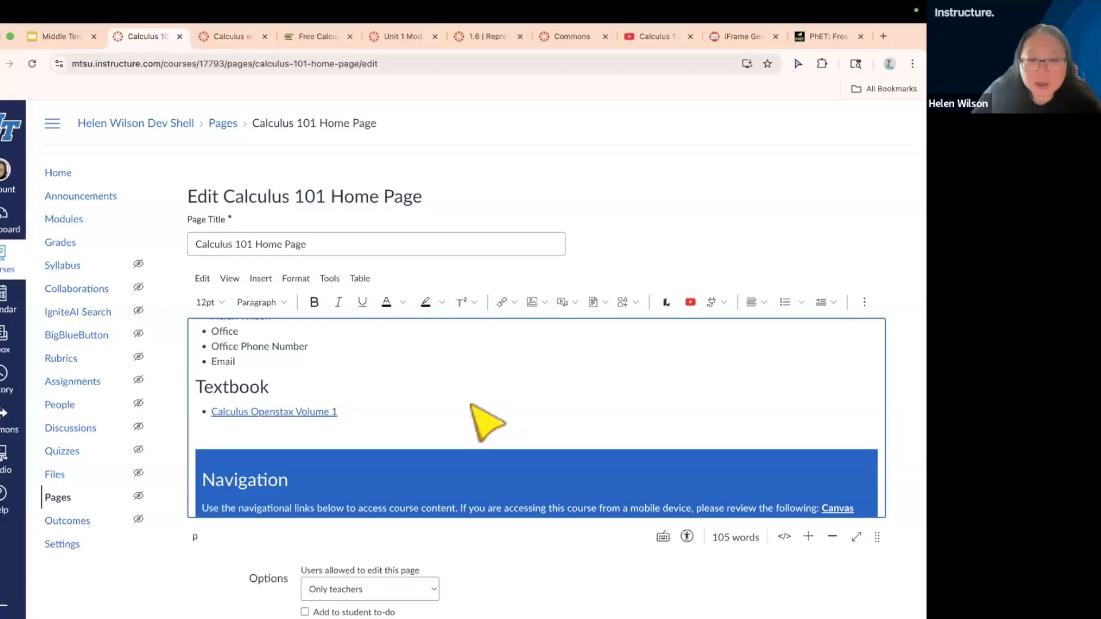
Insert three blank lines between the Instructor Information heading and the bulleted list beneath it
{"action": "scroll", "coordinate": [471, 403], "scroll_direction": "up", "scroll_amount": 10}
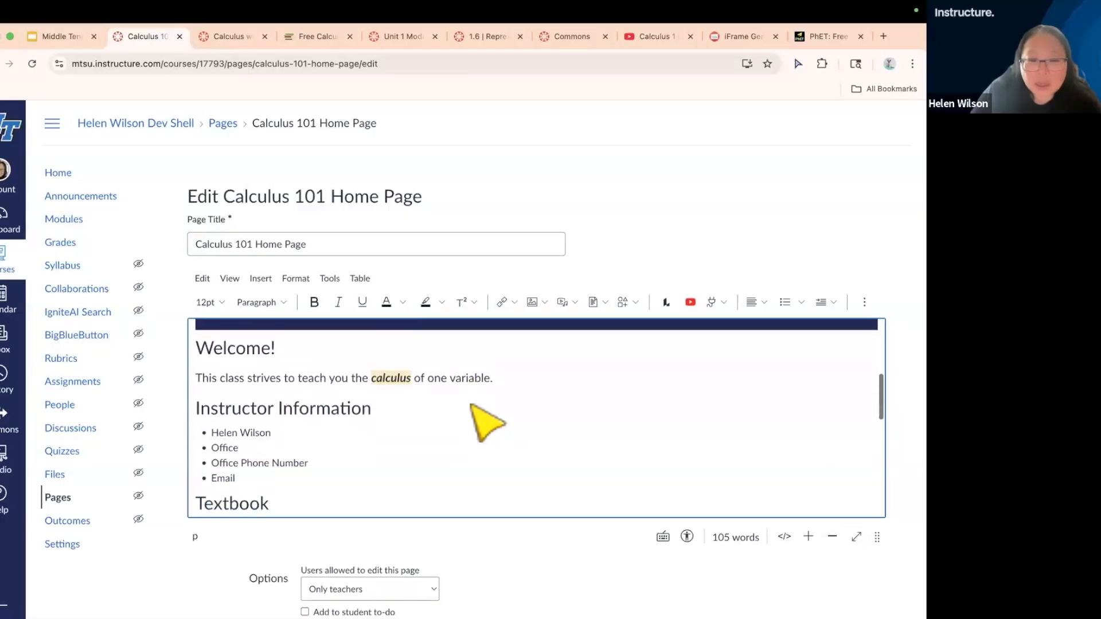
{"action": "scroll", "coordinate": [472, 405], "scroll_direction": "up", "scroll_amount": 2}
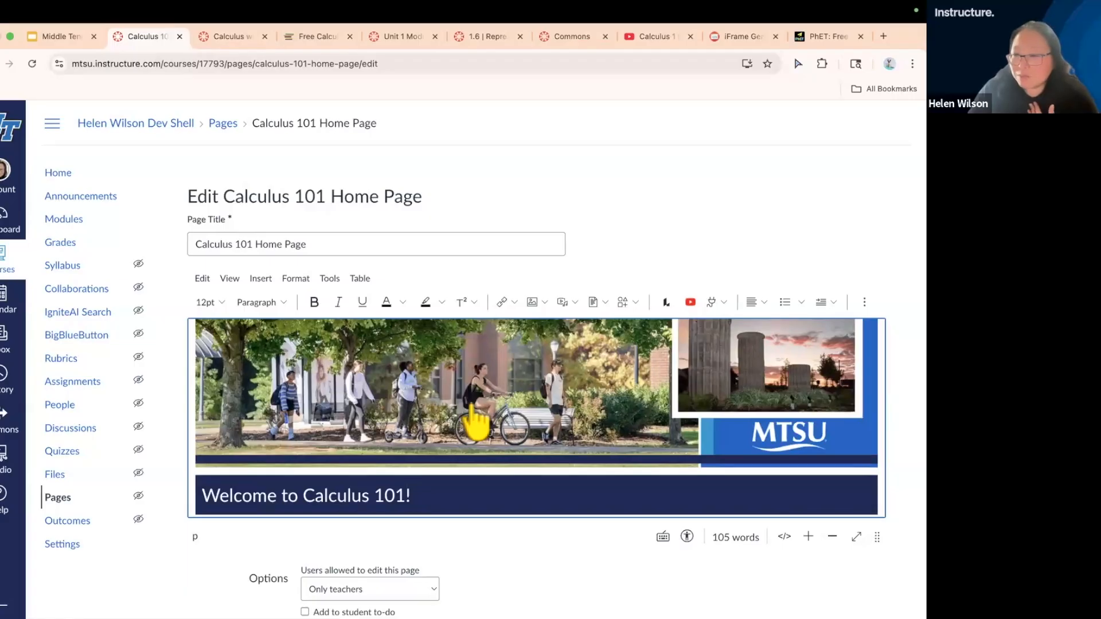
{"action": "scroll", "coordinate": [476, 423], "scroll_direction": "down", "scroll_amount": 10}
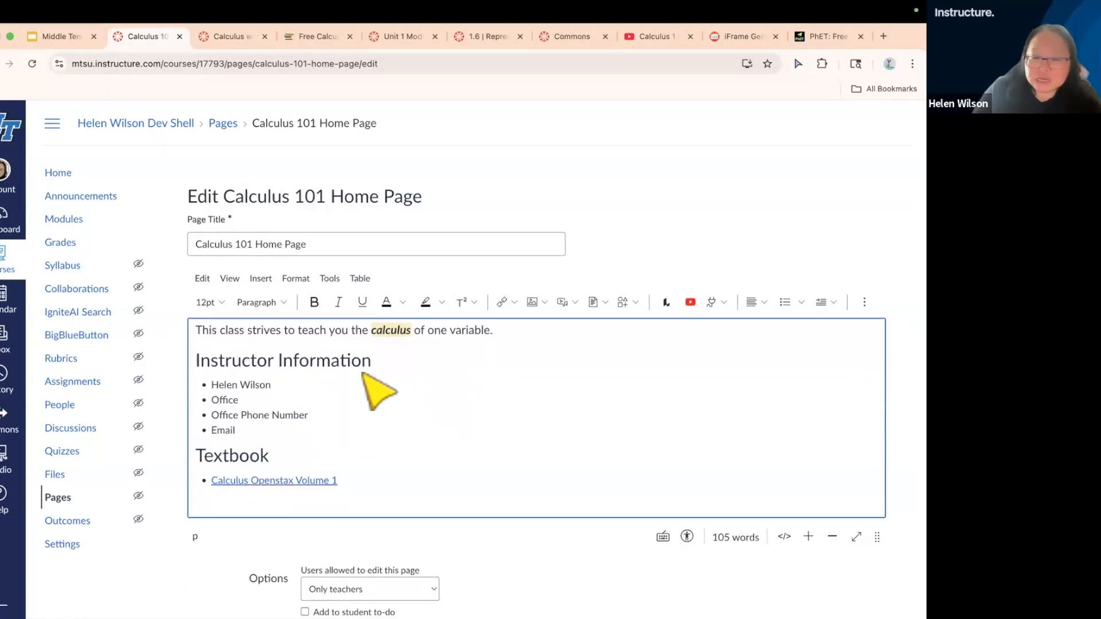
{"action": "left_click", "coordinate": [394, 372]}
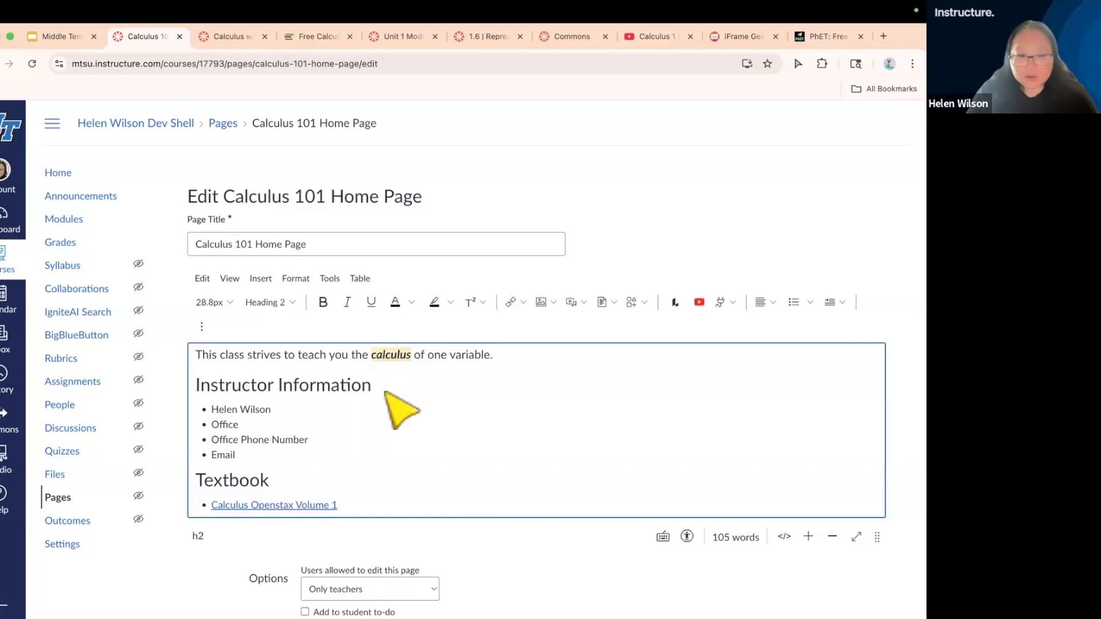
{"action": "key", "text": "Return"}
{"action": "key", "text": "Return"}
{"action": "key", "text": "Return"}
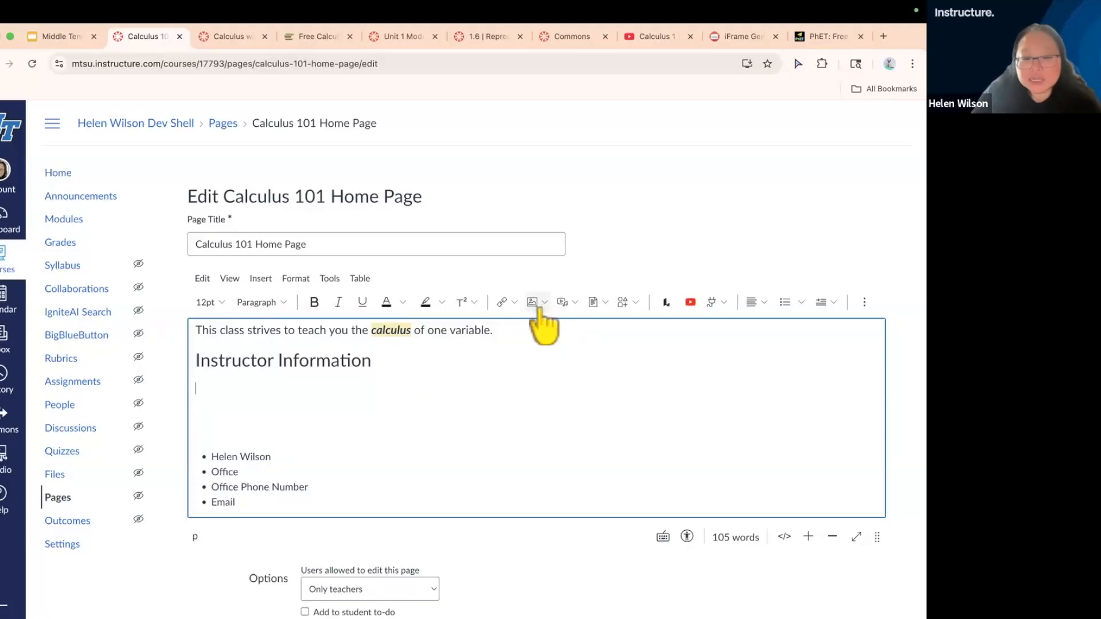
Begin an image upload on the blank line below the Instructor Information heading
{"action": "scroll", "coordinate": [539, 312], "scroll_direction": "up", "scroll_amount": 5}
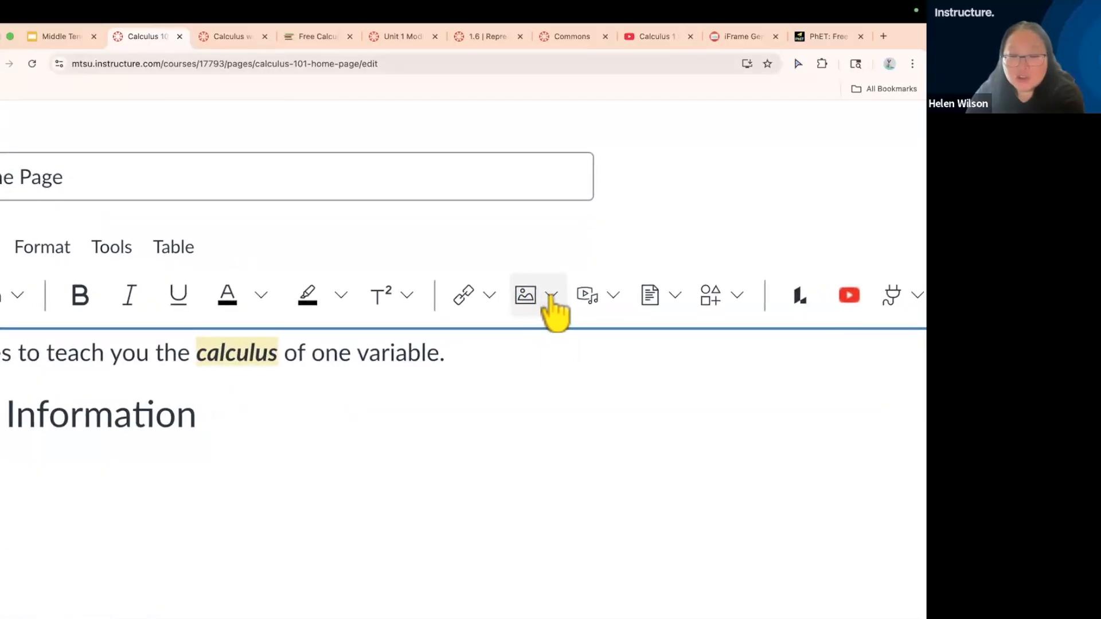
{"action": "left_click", "coordinate": [552, 295]}
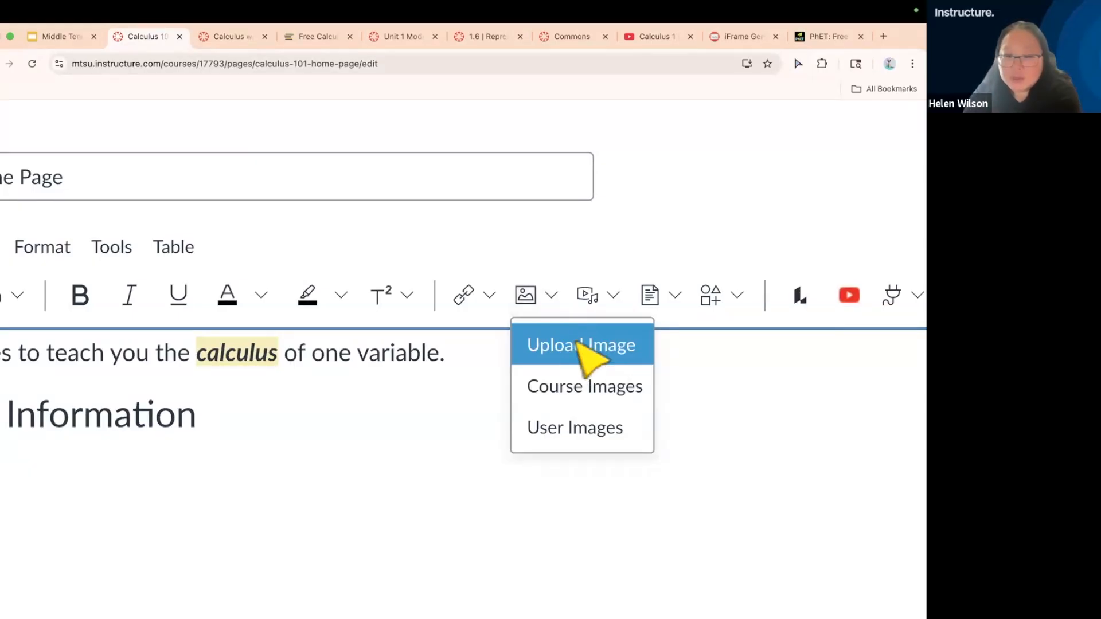
{"action": "left_click", "coordinate": [588, 357]}
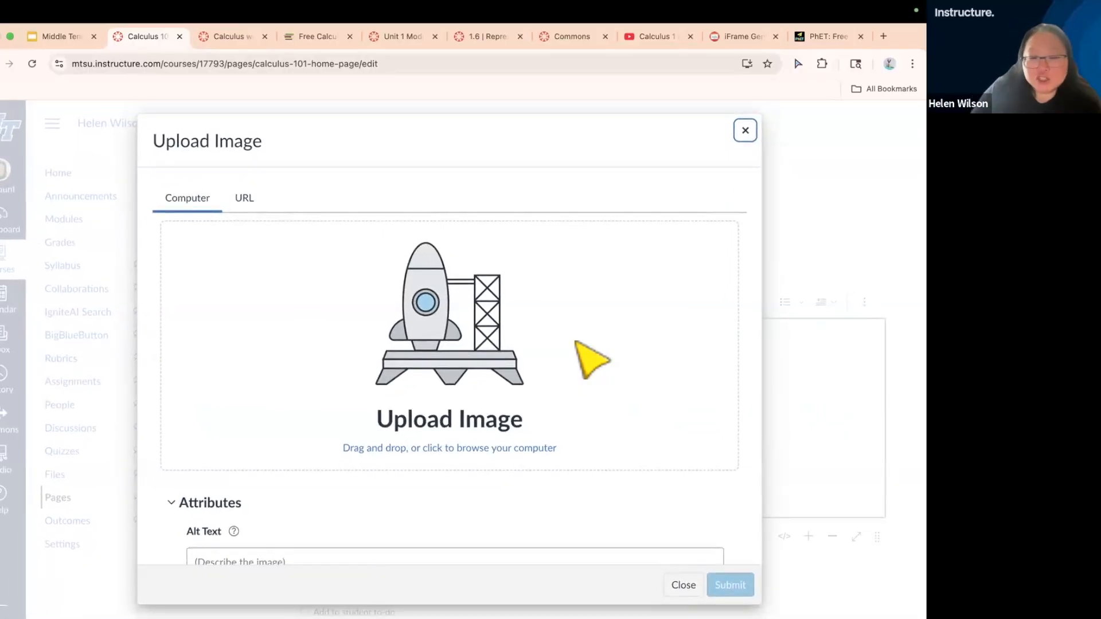
{"action": "left_click", "coordinate": [420, 334]}
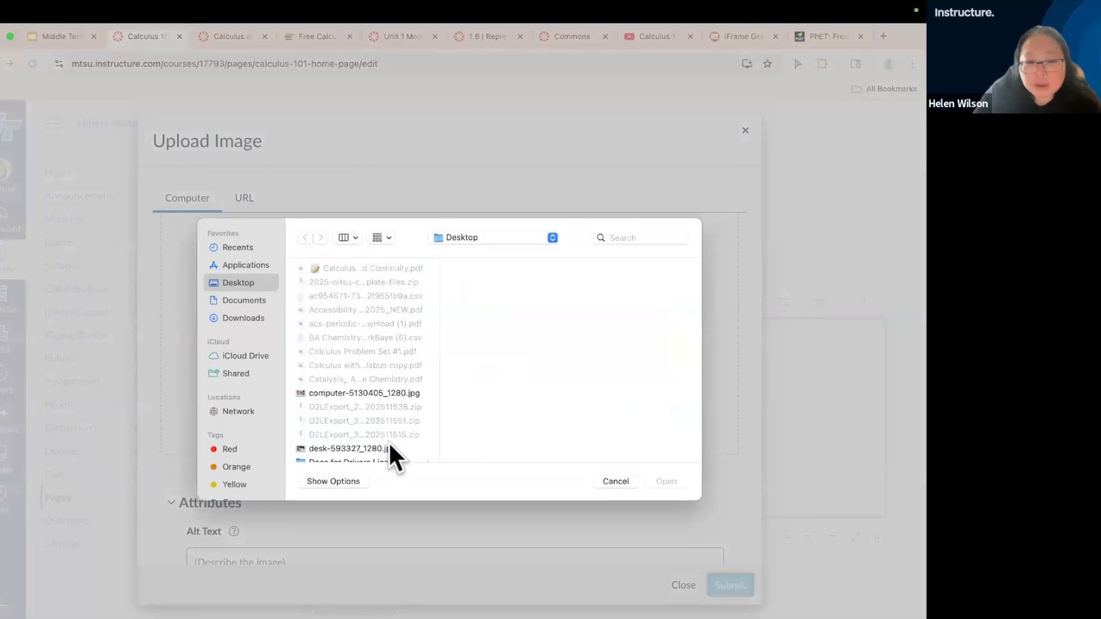
{"action": "scroll", "coordinate": [367, 390], "scroll_direction": "down", "scroll_amount": 5}
{"action": "scroll", "coordinate": [365, 387], "scroll_direction": "down", "scroll_amount": 5}
{"action": "left_click", "coordinate": [340, 322]}
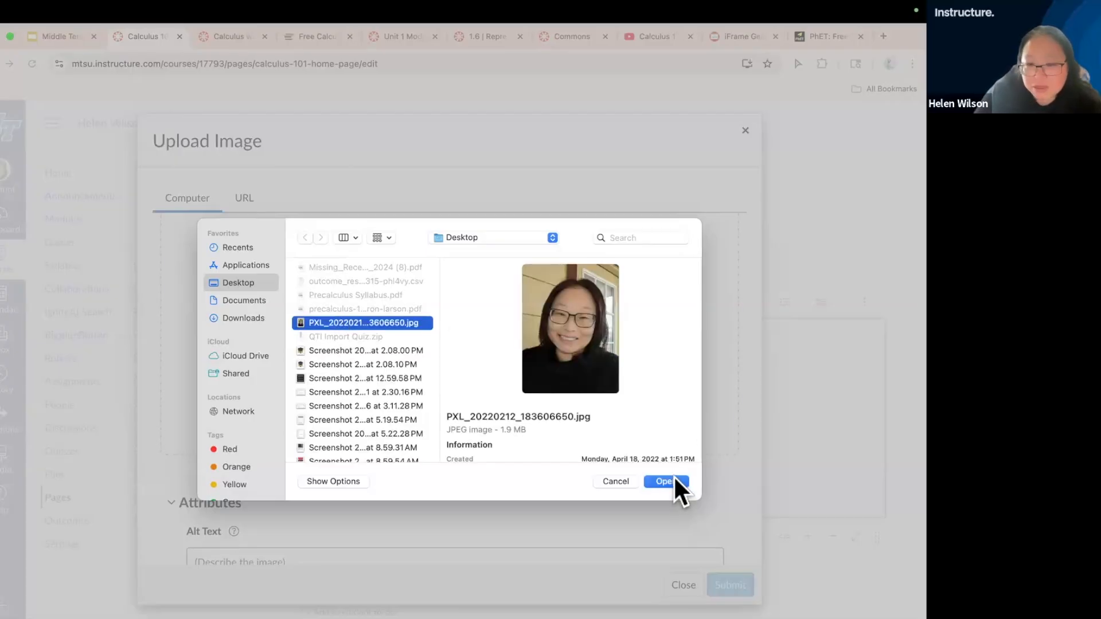
{"action": "left_click", "coordinate": [609, 481]}
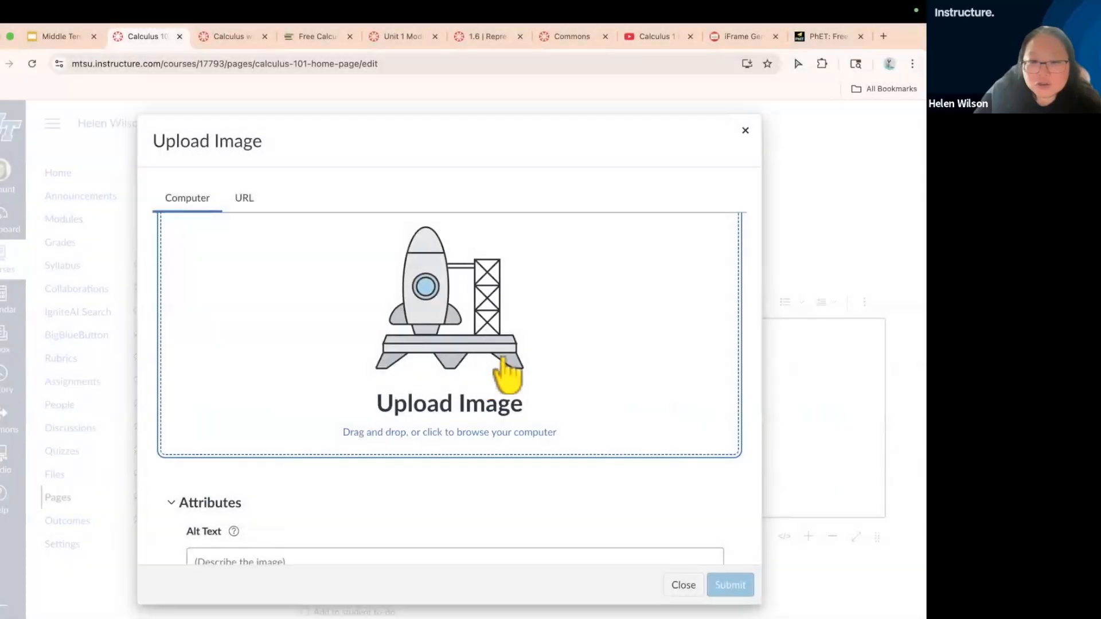
Take the browser out of full screen and add the desktop photo PXL_20220212_183606650.jpg to the image upload
{"action": "left_click", "coordinate": [9, 32]}
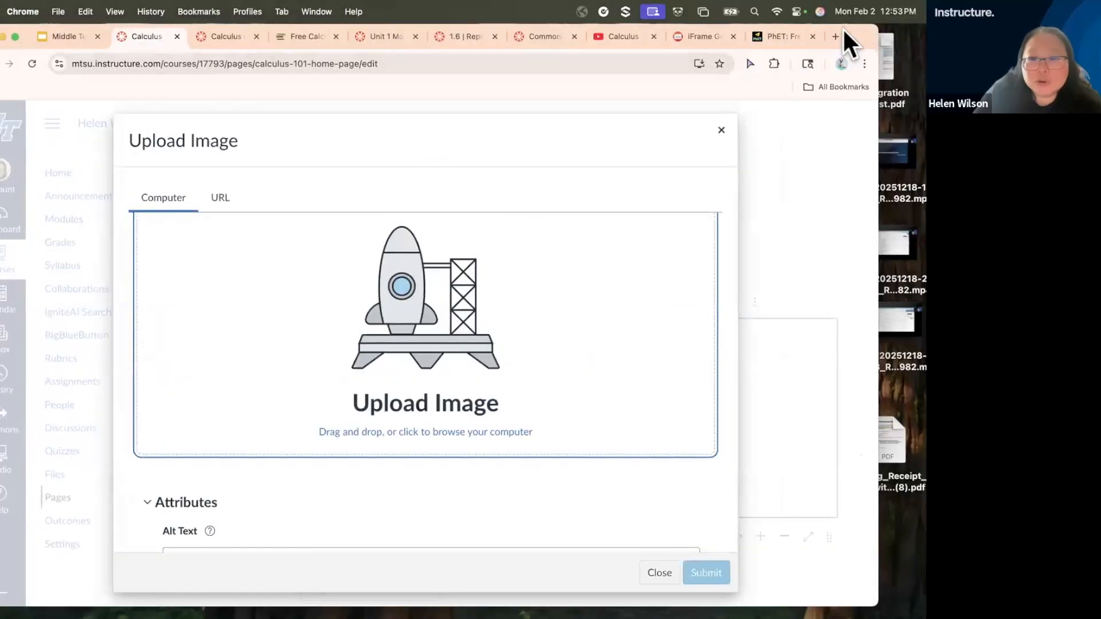
{"action": "left_click_drag", "start_coordinate": [854, 35], "coordinate": [880, 79]}
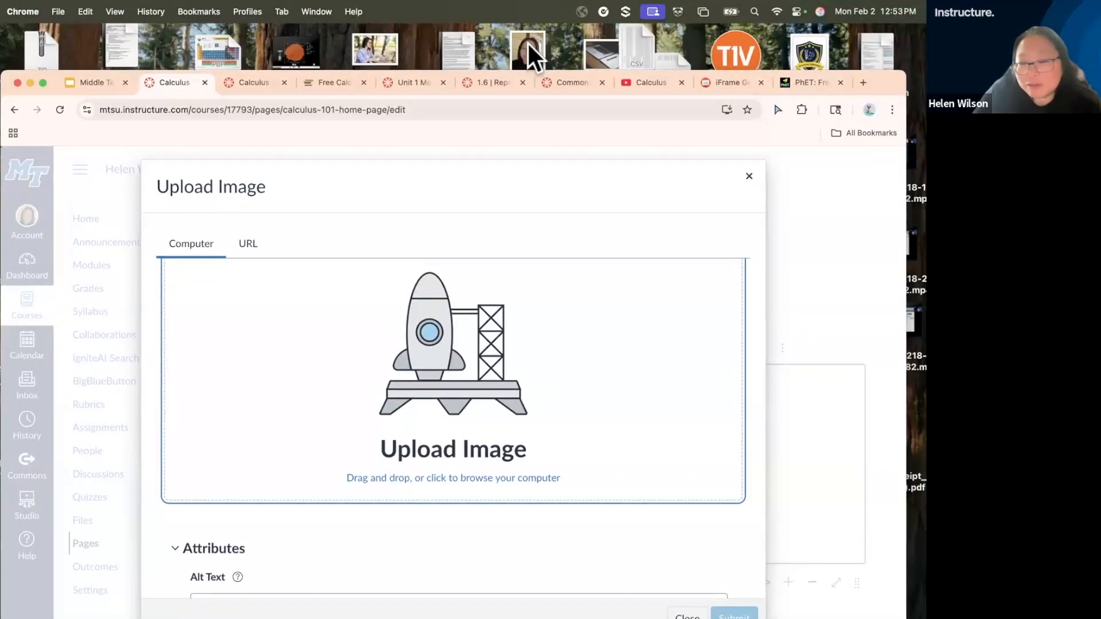
{"action": "left_click_drag", "start_coordinate": [527, 43], "coordinate": [428, 349]}
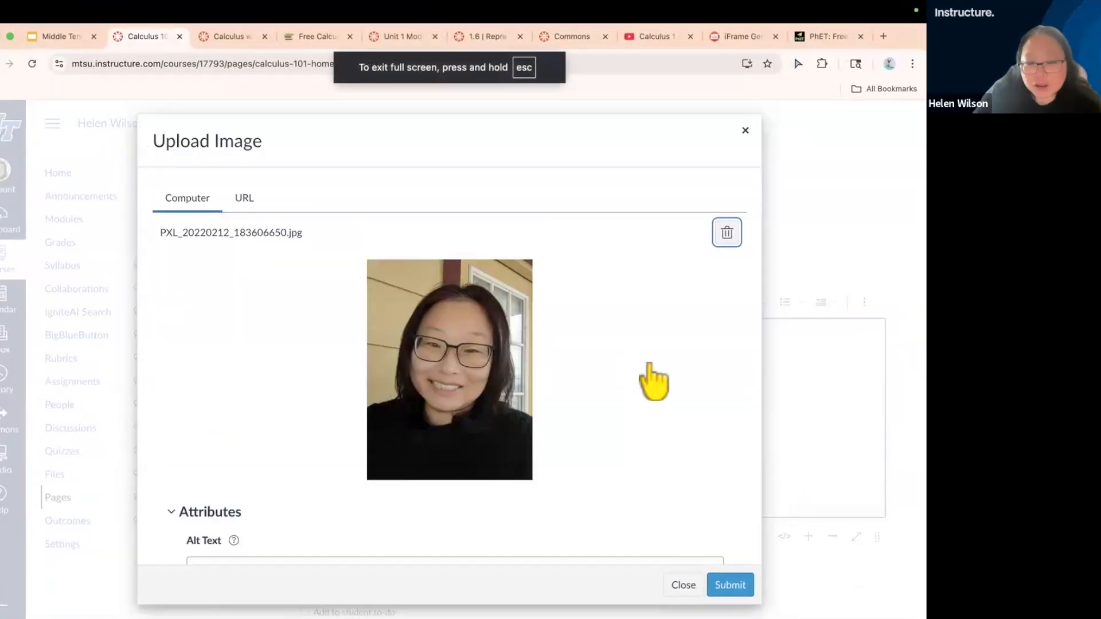
Set the photo's alt text to the instructor's name followed by ", Calculus 101 Instructor" and submit it as an embedded image
{"action": "scroll", "coordinate": [654, 381], "scroll_direction": "down", "scroll_amount": 3}
{"action": "scroll", "coordinate": [654, 381], "scroll_direction": "down", "scroll_amount": 1}
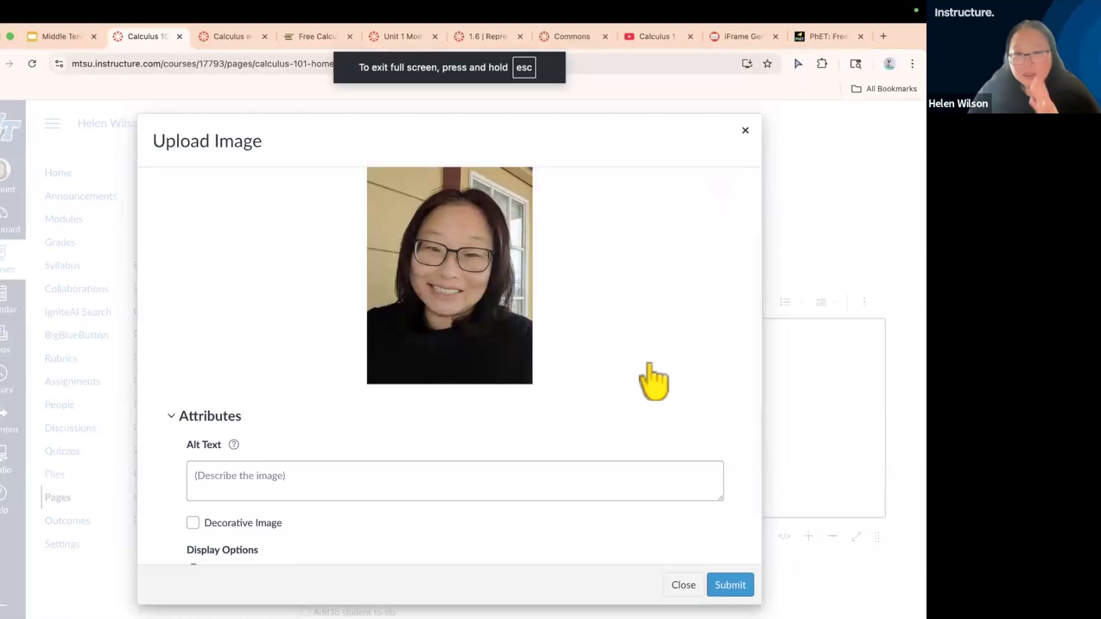
{"action": "left_click", "coordinate": [232, 477]}
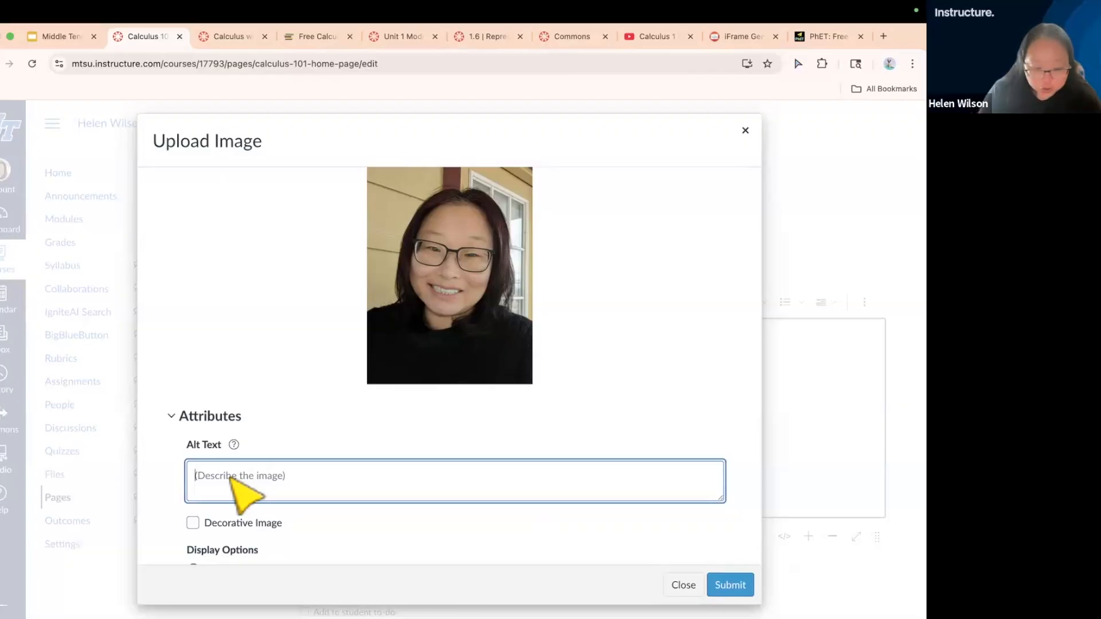
{"action": "type", "text": "Helen Wilson, Ca"}
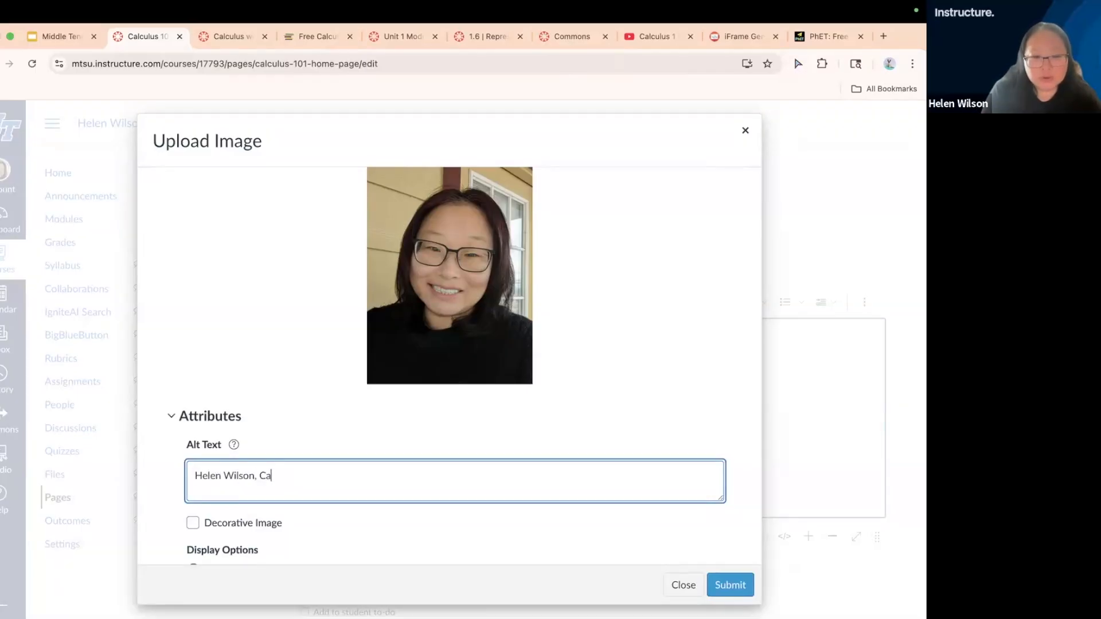
{"action": "type", "text": "lculus 1010 ins"}
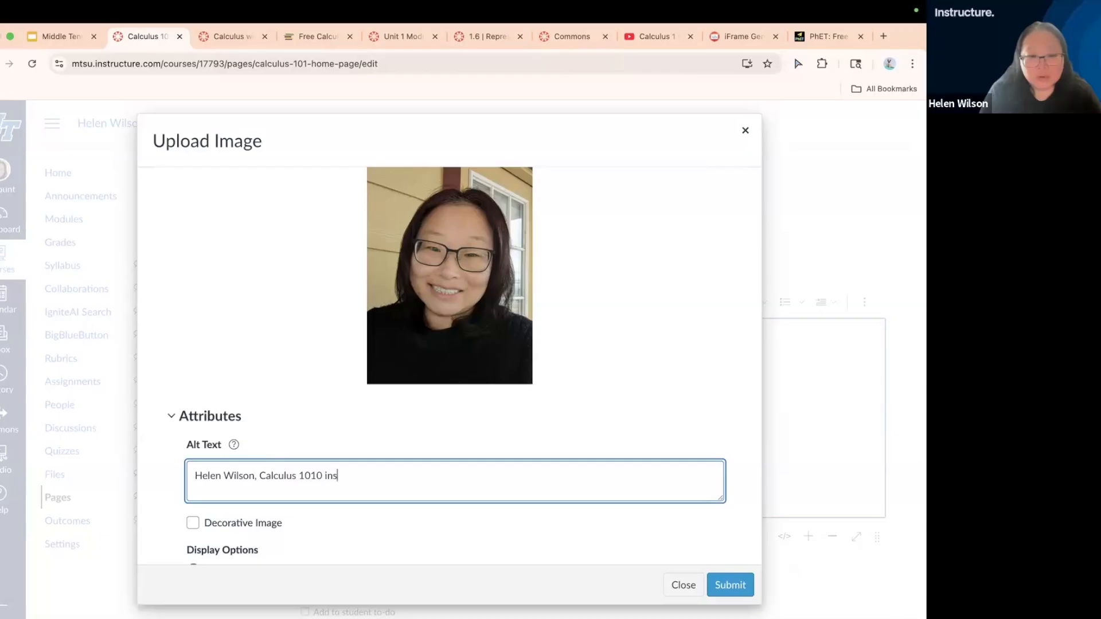
{"action": "key", "text": "BackSpace"}
{"action": "key", "text": "BackSpace"}
{"action": "key", "text": "BackSpace"}
{"action": "key", "text": "BackSpace"}
{"action": "key", "text": "BackSpace"}
{"action": "type", "text": " Instructor"}
{"action": "scroll", "coordinate": [505, 544], "scroll_direction": "down", "scroll_amount": 3}
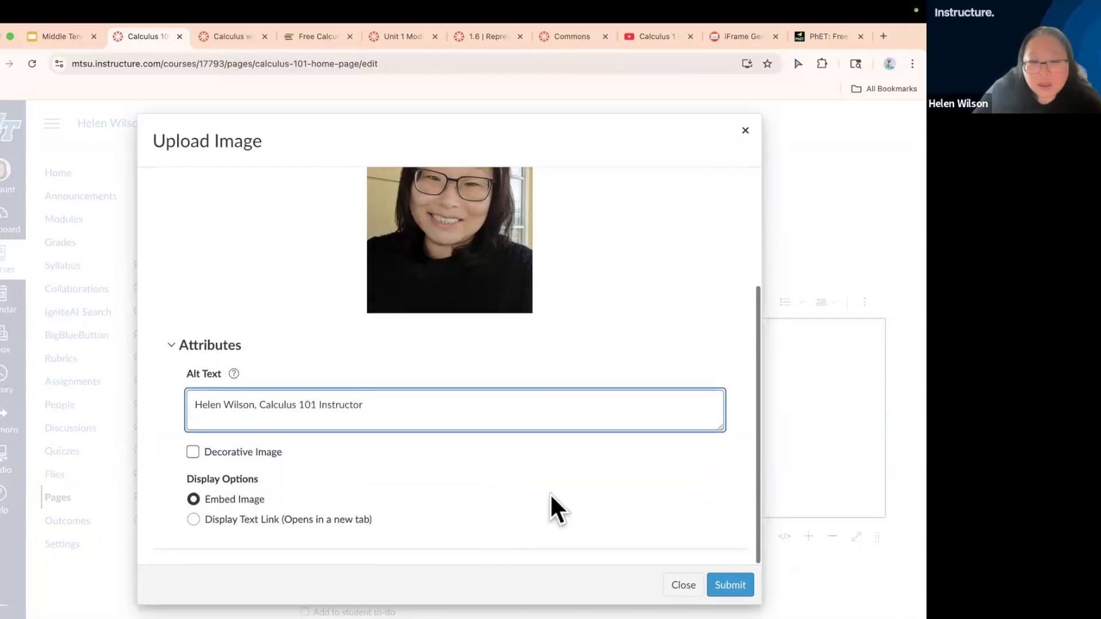
{"action": "left_click", "coordinate": [730, 585]}
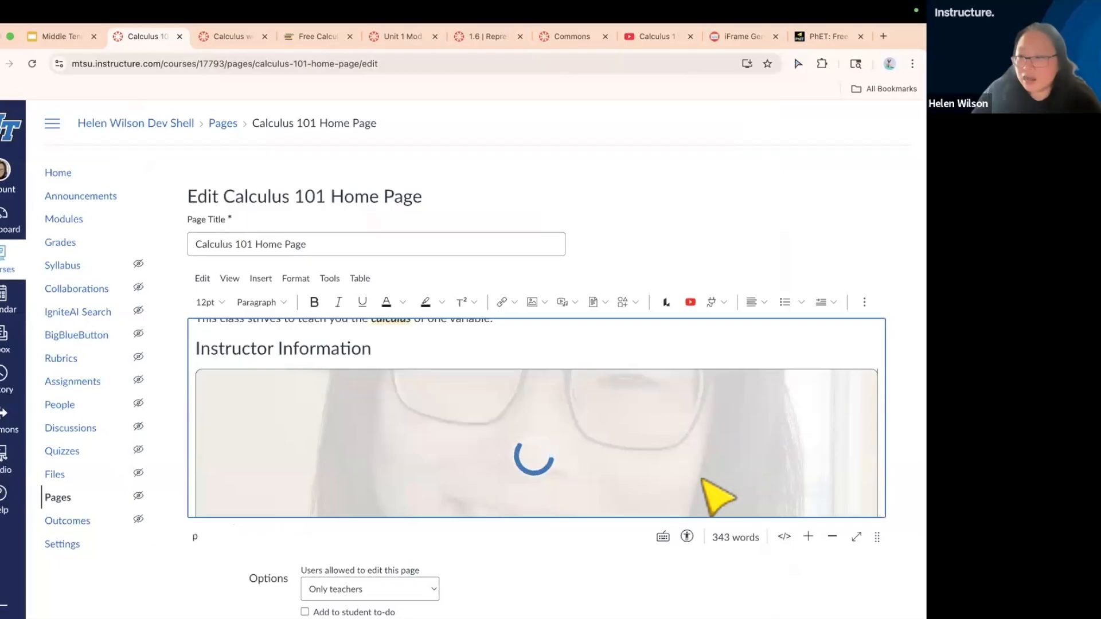
Set the size of the embedded instructor photo to Small in its image options
{"action": "scroll", "coordinate": [717, 498], "scroll_direction": "down", "scroll_amount": 4}
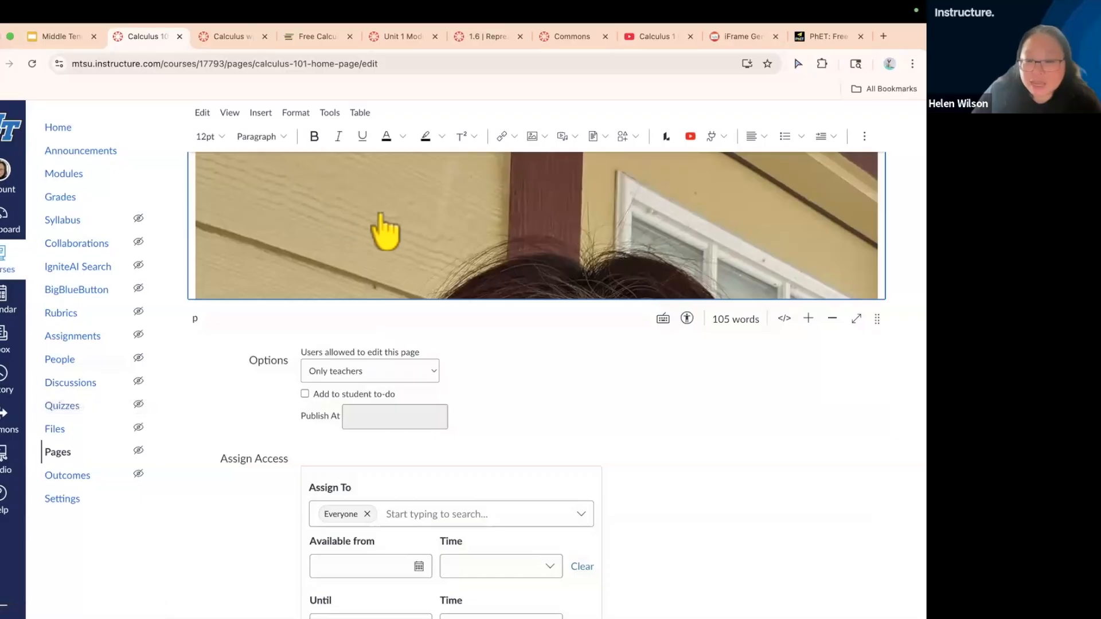
{"action": "scroll", "coordinate": [609, 422], "scroll_direction": "up", "scroll_amount": 2}
{"action": "scroll", "coordinate": [609, 421], "scroll_direction": "up", "scroll_amount": 1}
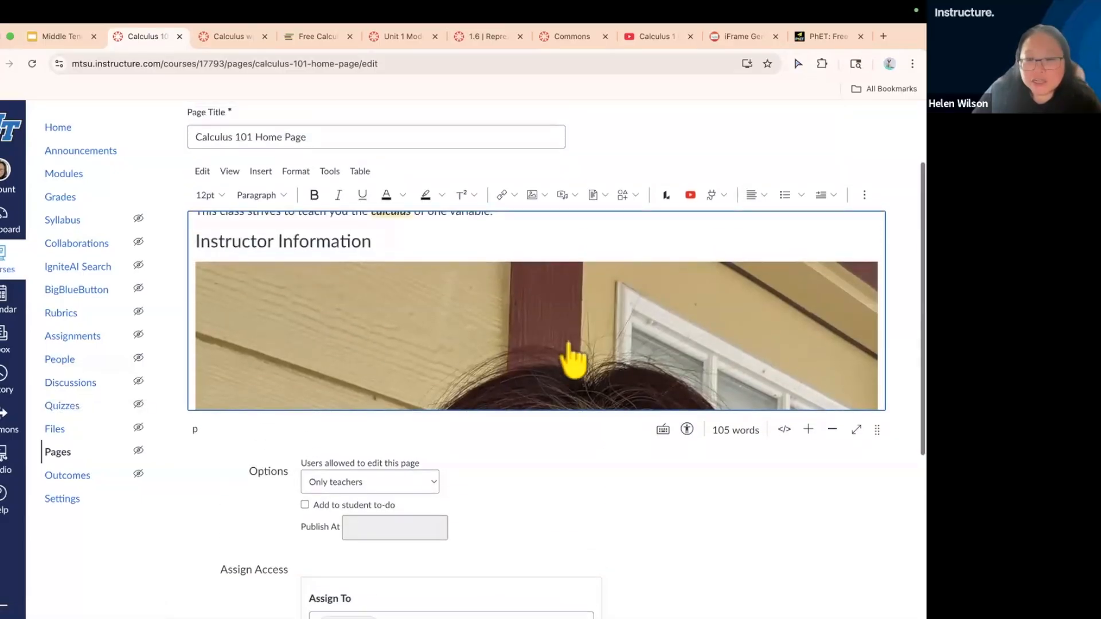
{"action": "left_click", "coordinate": [575, 339]}
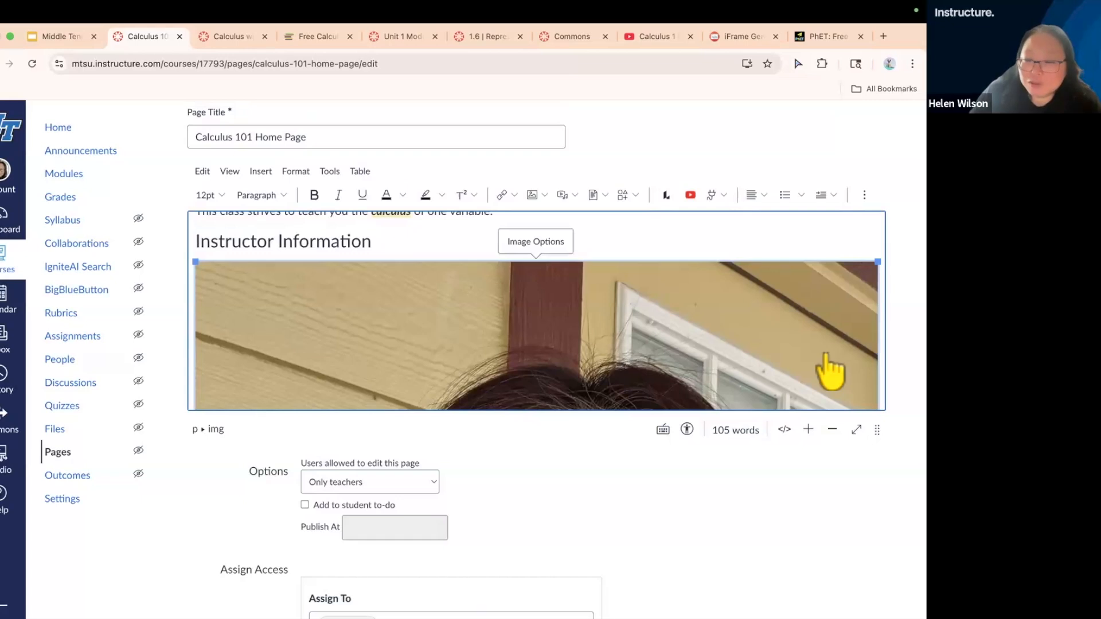
{"action": "left_click", "coordinate": [555, 243]}
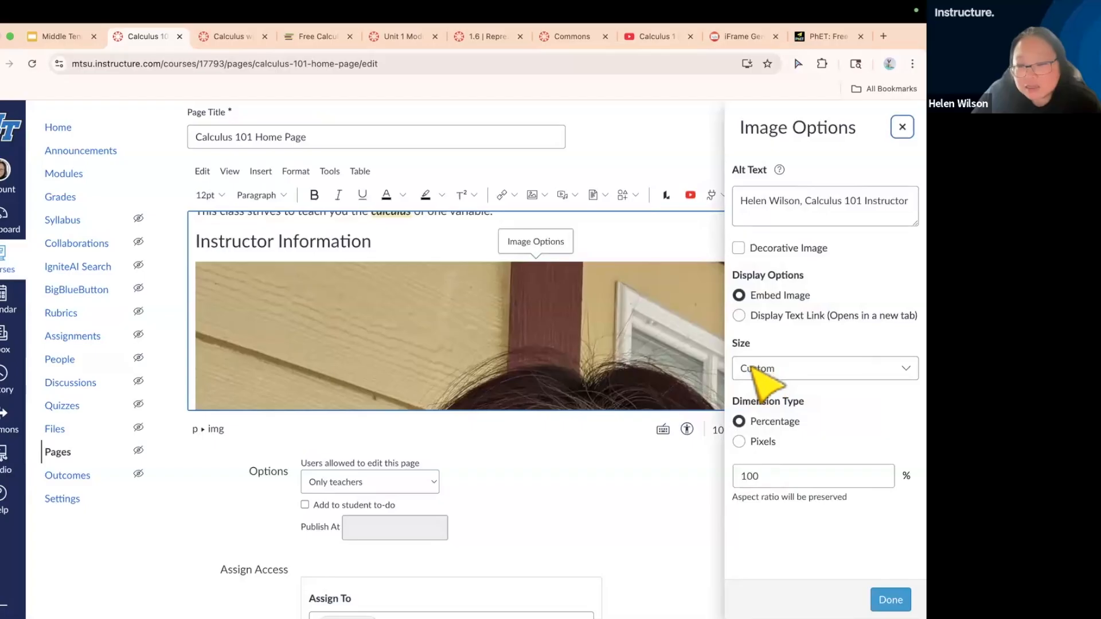
{"action": "left_click", "coordinate": [801, 371]}
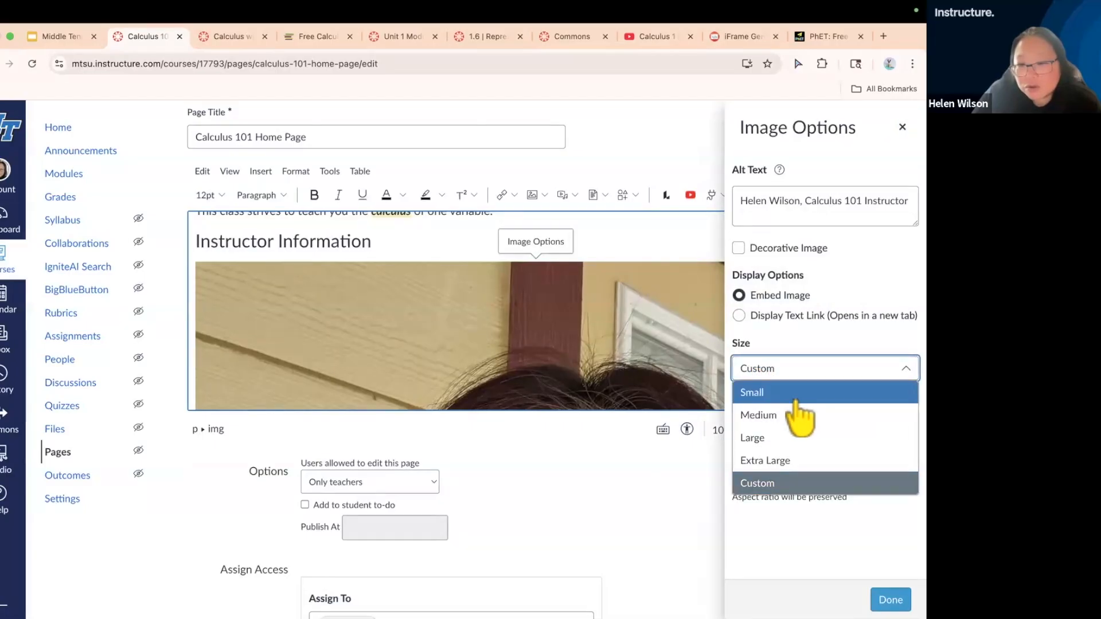
{"action": "left_click", "coordinate": [799, 394]}
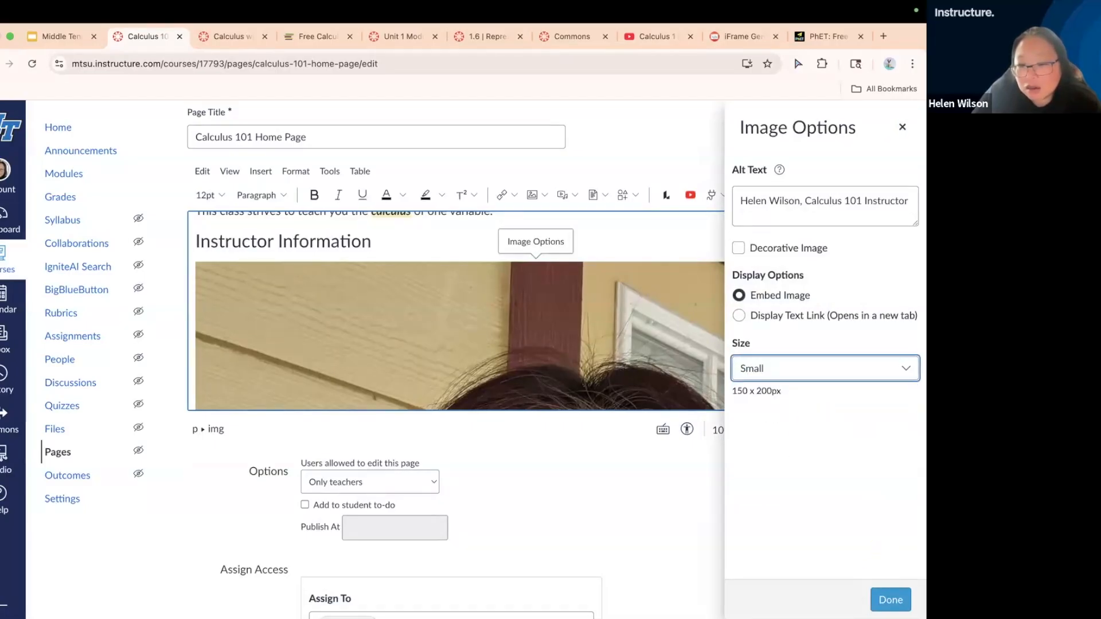
{"action": "left_click", "coordinate": [890, 600]}
Remove the two empty lines between the instructor photo and the bulleted contact list
{"action": "scroll", "coordinate": [442, 302], "scroll_direction": "down", "scroll_amount": 3}
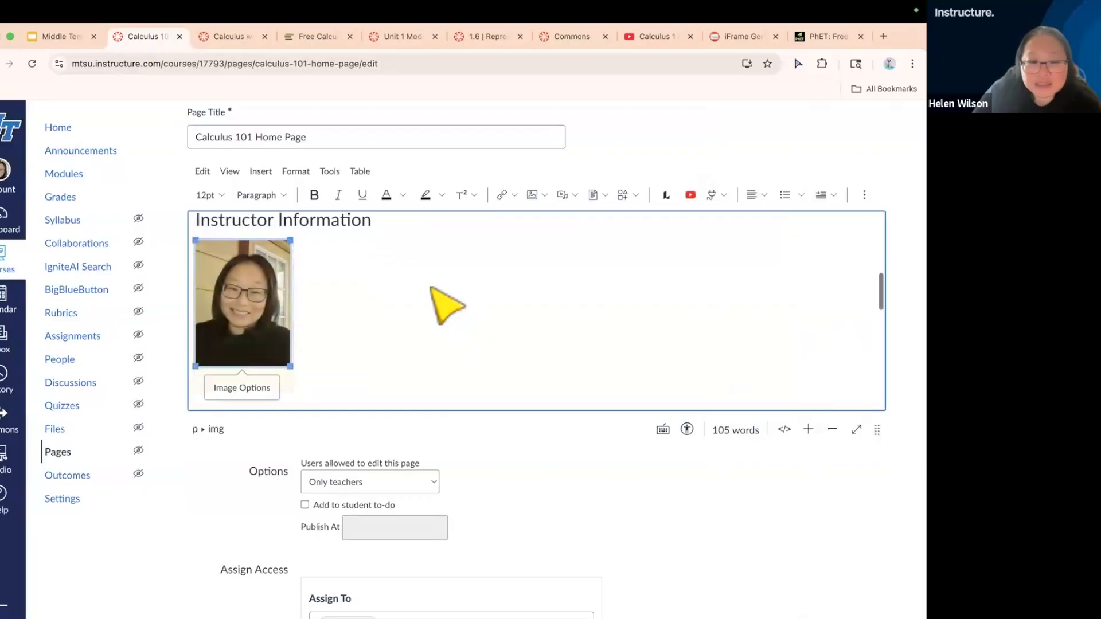
{"action": "left_click", "coordinate": [319, 347]}
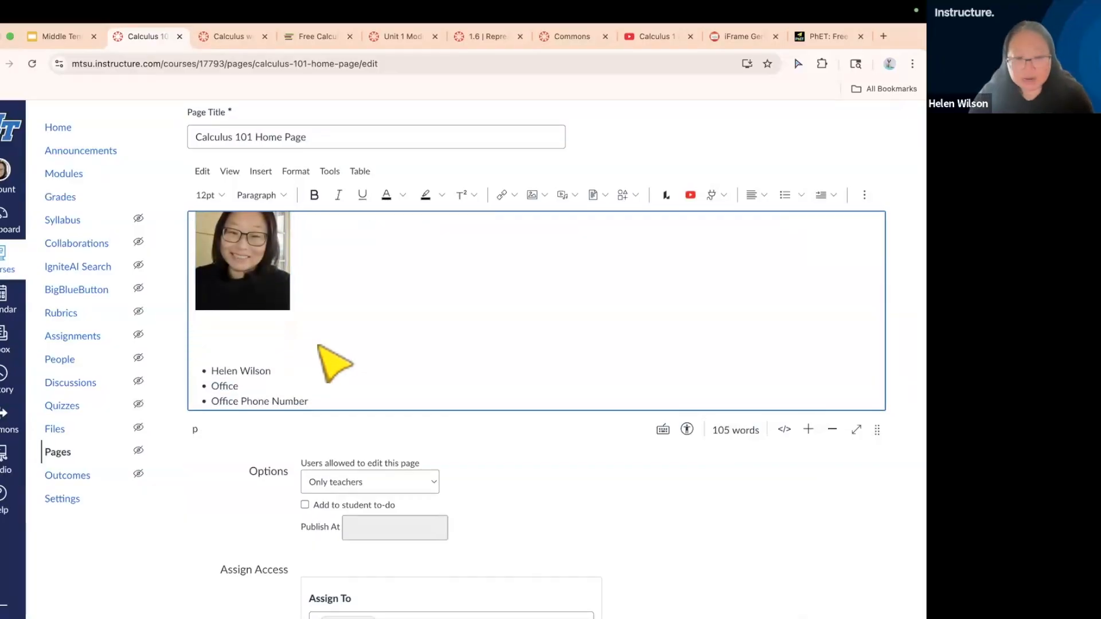
{"action": "key", "text": "Delete"}
{"action": "key", "text": "Delete"}
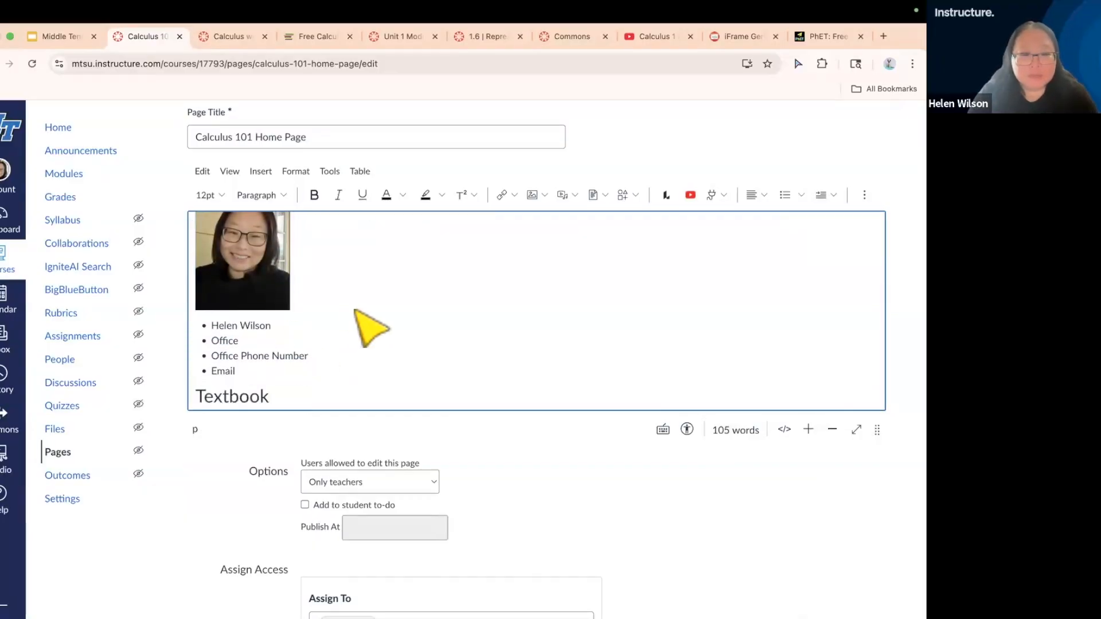
Enlarge the embedded instructor photo under Instructor Information by roughly a third, keeping its proportions
{"action": "scroll", "coordinate": [356, 312], "scroll_direction": "up", "scroll_amount": 3}
{"action": "left_click", "coordinate": [260, 338]}
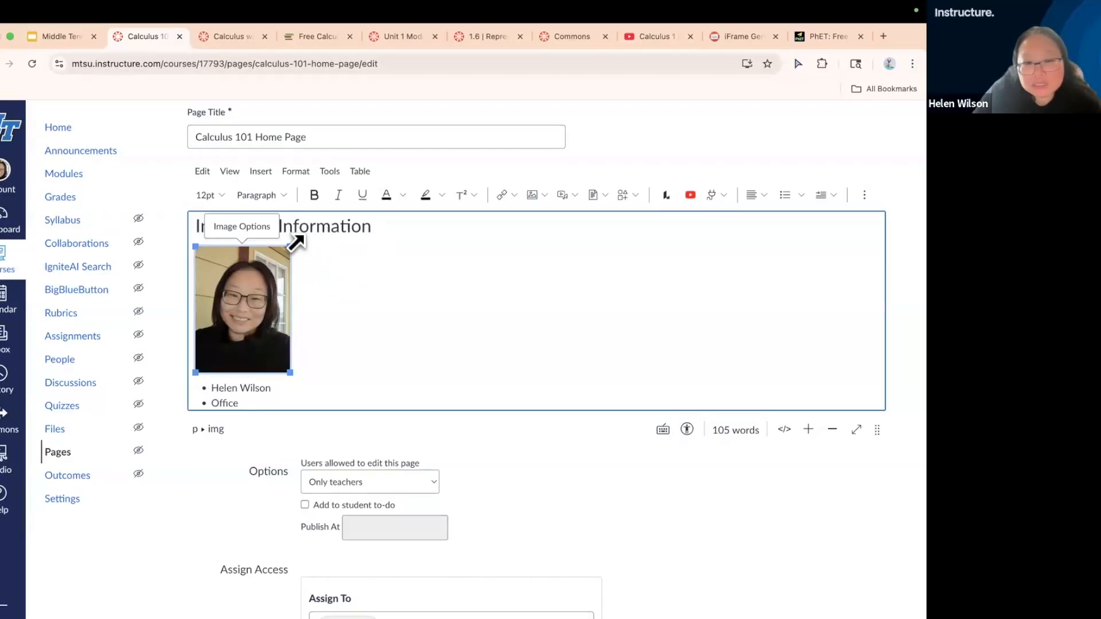
{"action": "scroll", "coordinate": [294, 270], "scroll_direction": "up", "scroll_amount": 3}
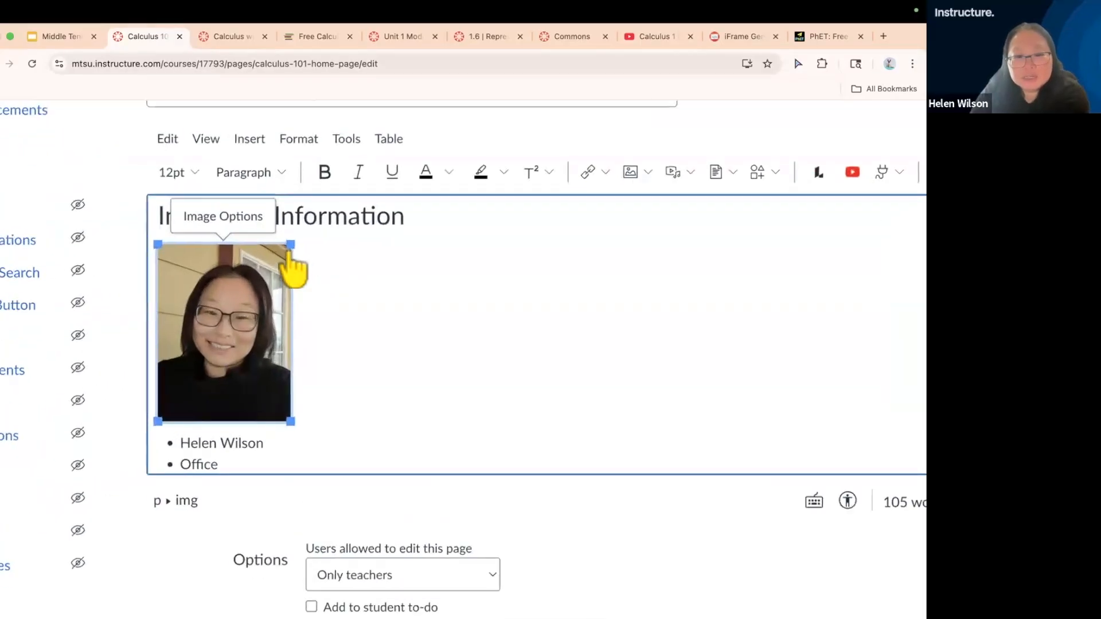
{"action": "scroll", "coordinate": [296, 245], "scroll_direction": "down", "scroll_amount": 3}
{"action": "left_click_drag", "start_coordinate": [292, 241], "coordinate": [341, 261]}
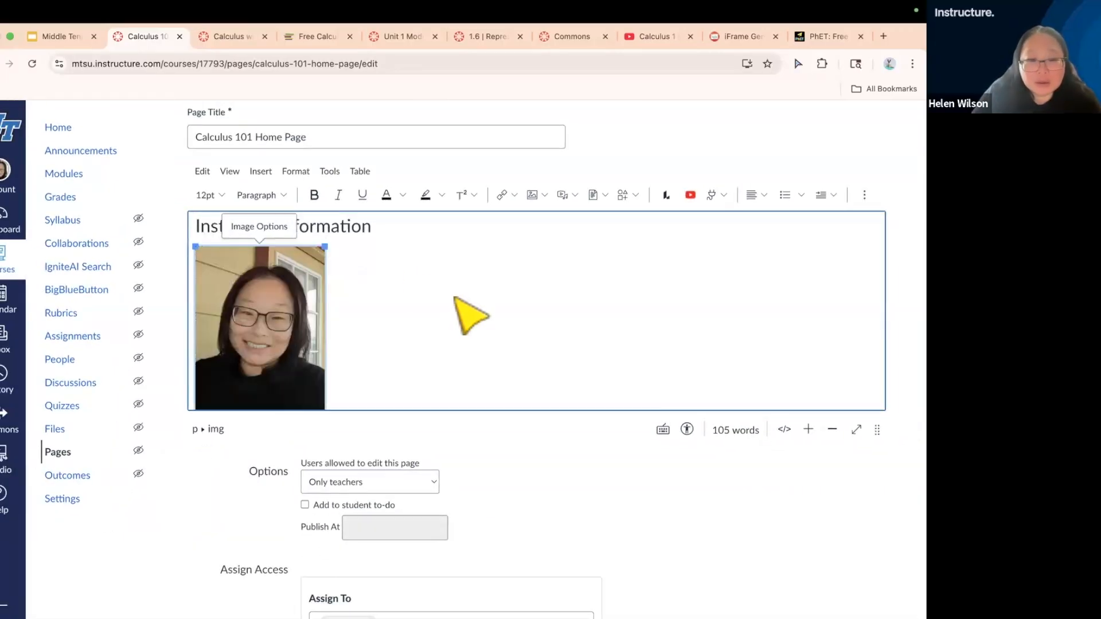
Save the Calculus 101 Home Page and review the saved page from the banner to the Navigation section
{"action": "scroll", "coordinate": [470, 315], "scroll_direction": "down", "scroll_amount": 1}
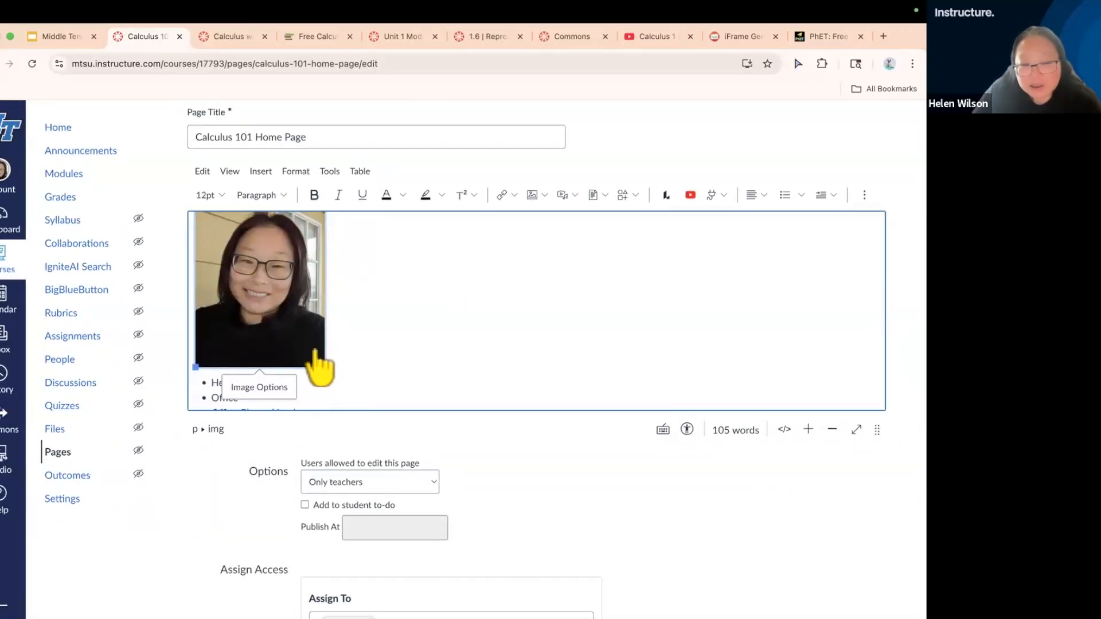
{"action": "scroll", "coordinate": [691, 555], "scroll_direction": "down", "scroll_amount": 3}
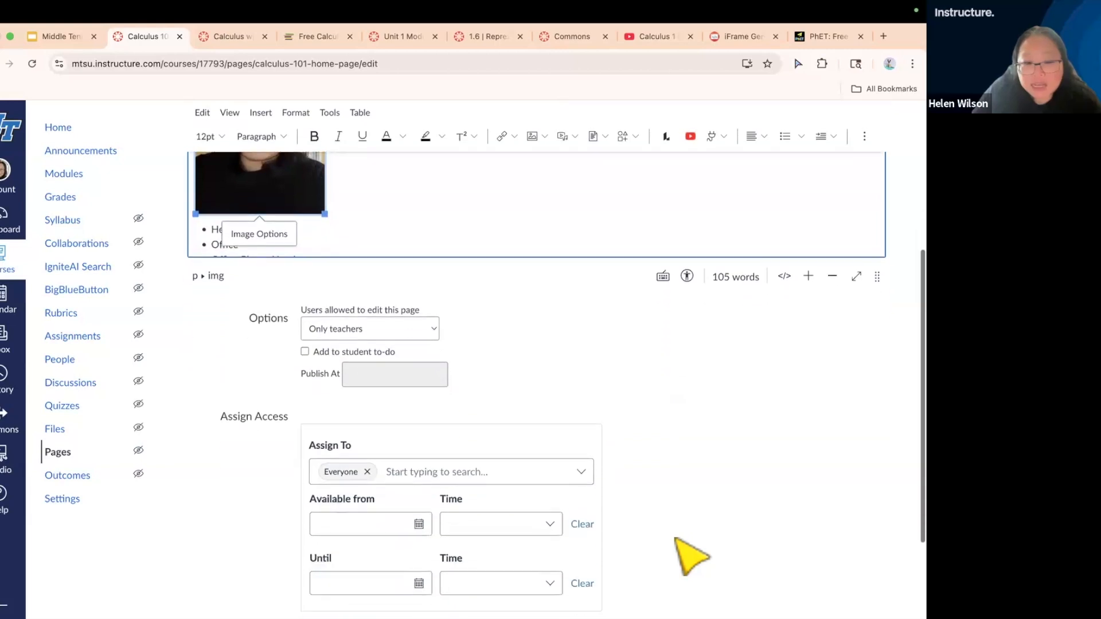
{"action": "scroll", "coordinate": [691, 555], "scroll_direction": "down", "scroll_amount": 3}
{"action": "left_click", "coordinate": [869, 570]}
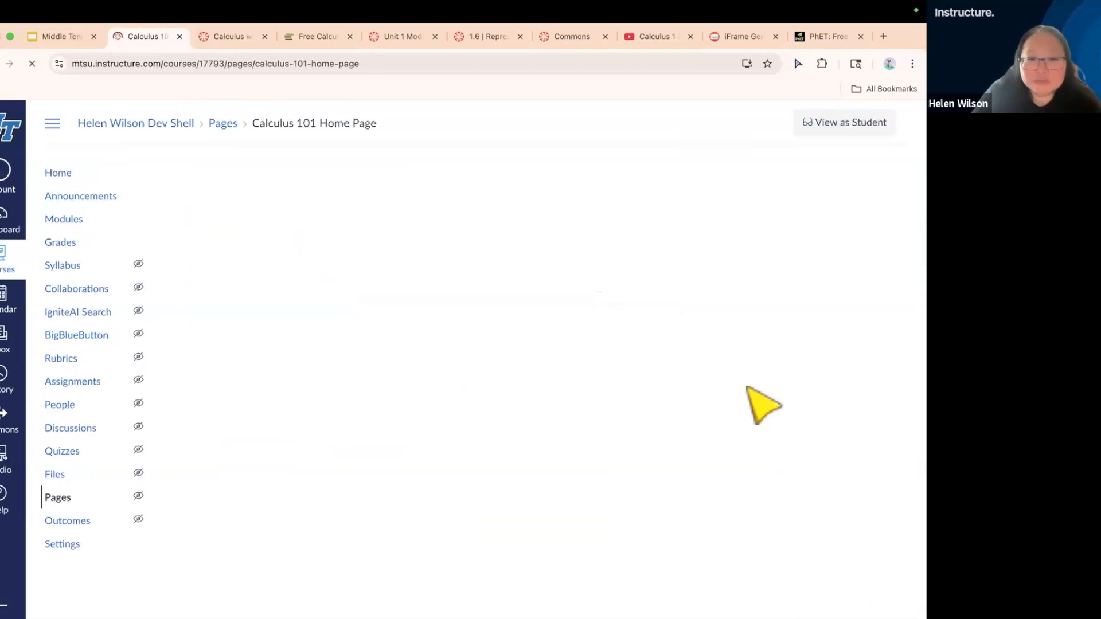
{"action": "scroll", "coordinate": [763, 404], "scroll_direction": "down", "scroll_amount": 3}
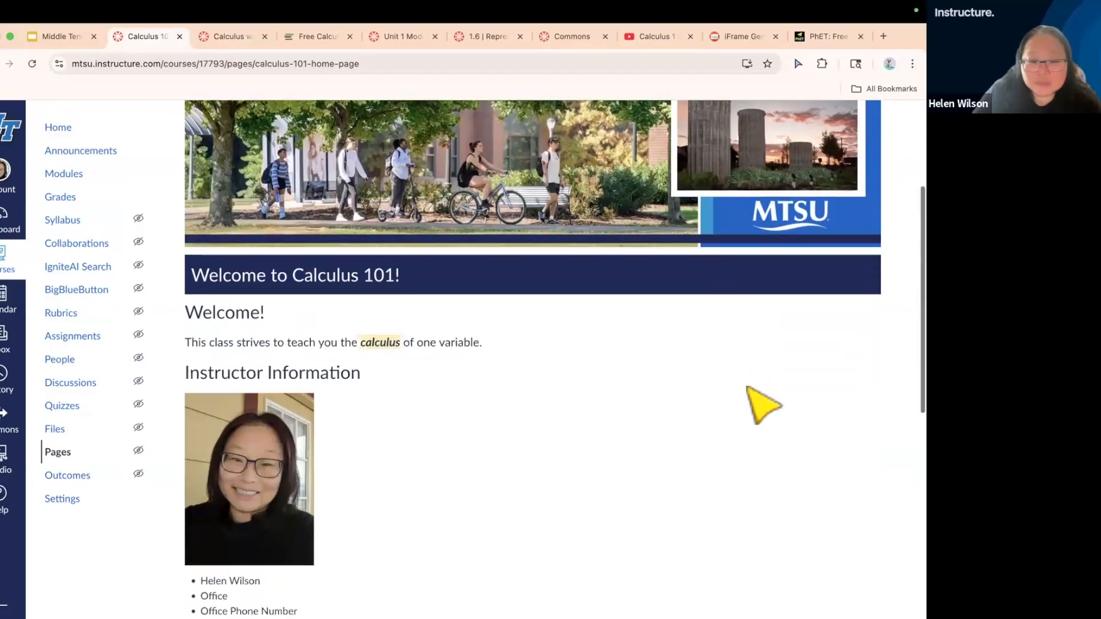
{"action": "scroll", "coordinate": [762, 404], "scroll_direction": "down", "scroll_amount": 4}
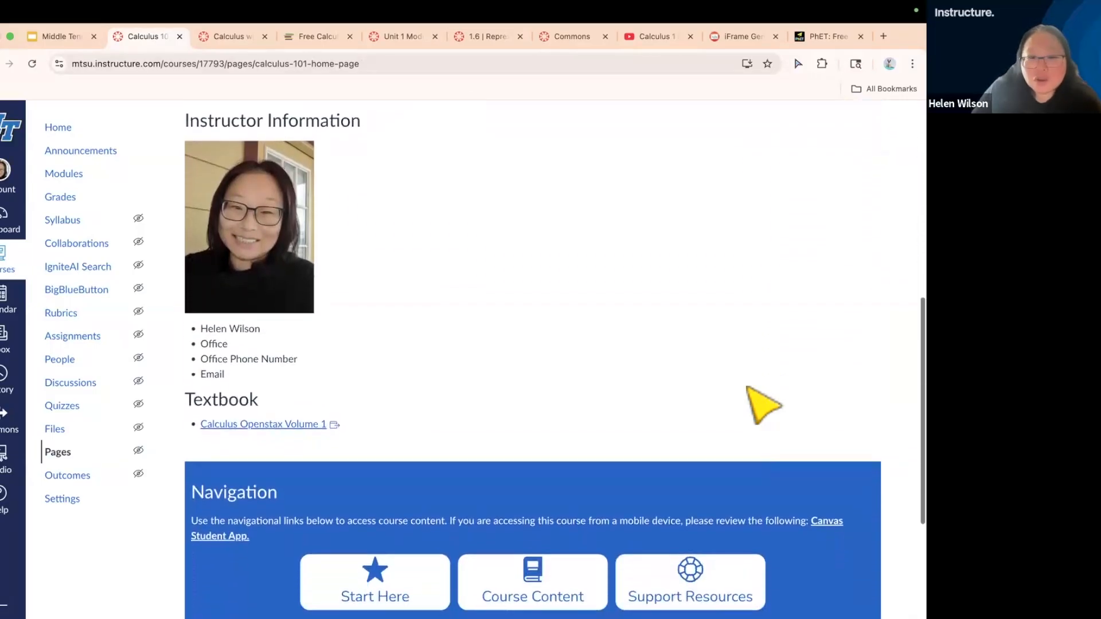
{"action": "scroll", "coordinate": [762, 404], "scroll_direction": "up", "scroll_amount": 2}
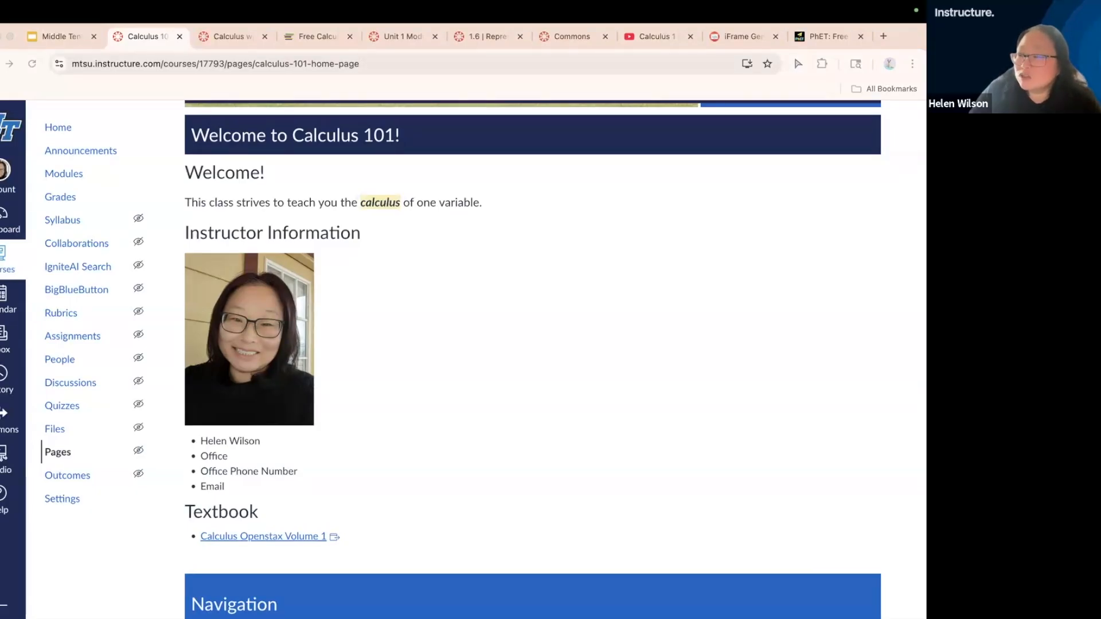
{"action": "scroll", "coordinate": [622, 356], "scroll_direction": "up", "scroll_amount": 6}
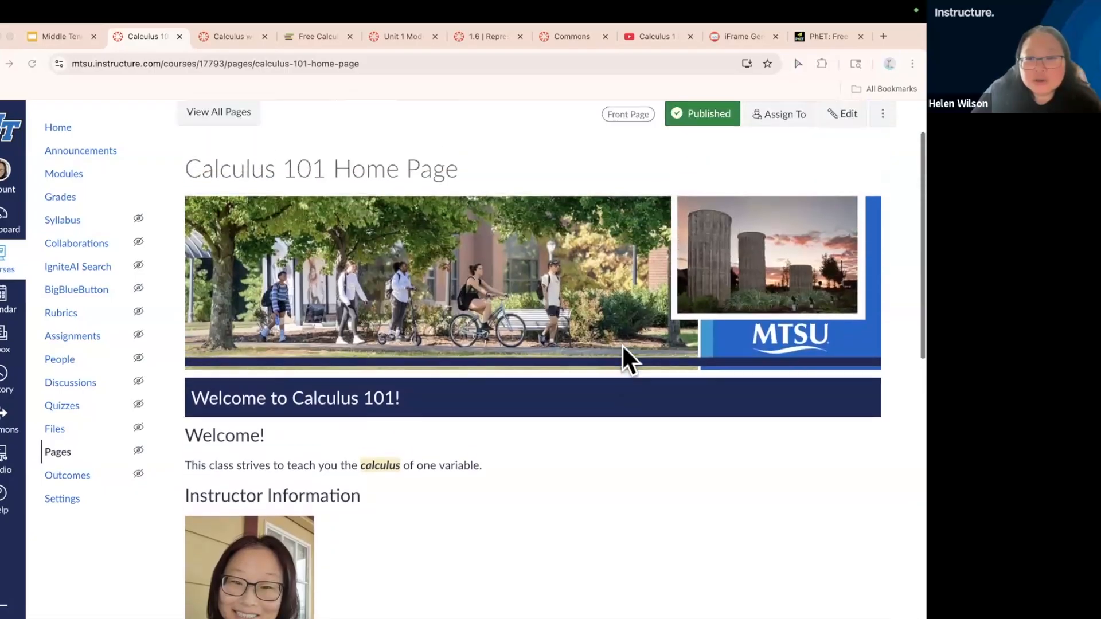
Reopen the home page for editing and remove the empty line between the Calculus Openstax Volume 1 link and the Navigation block
{"action": "left_click", "coordinate": [841, 184]}
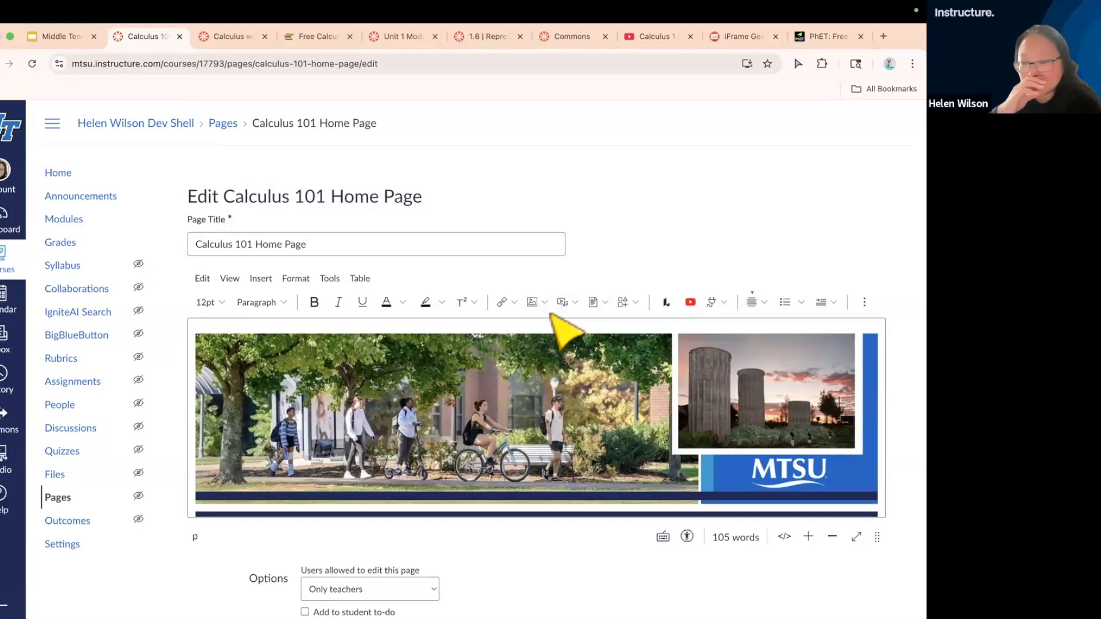
{"action": "scroll", "coordinate": [612, 462], "scroll_direction": "down", "scroll_amount": 5}
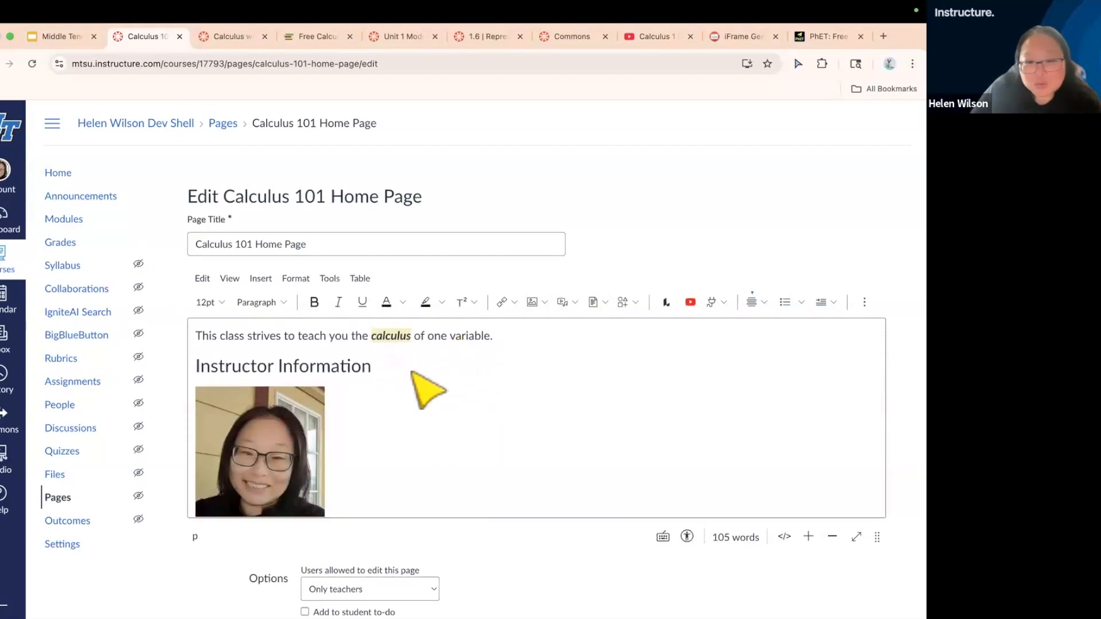
{"action": "scroll", "coordinate": [381, 405], "scroll_direction": "down", "scroll_amount": 2}
{"action": "scroll", "coordinate": [368, 452], "scroll_direction": "down", "scroll_amount": 3}
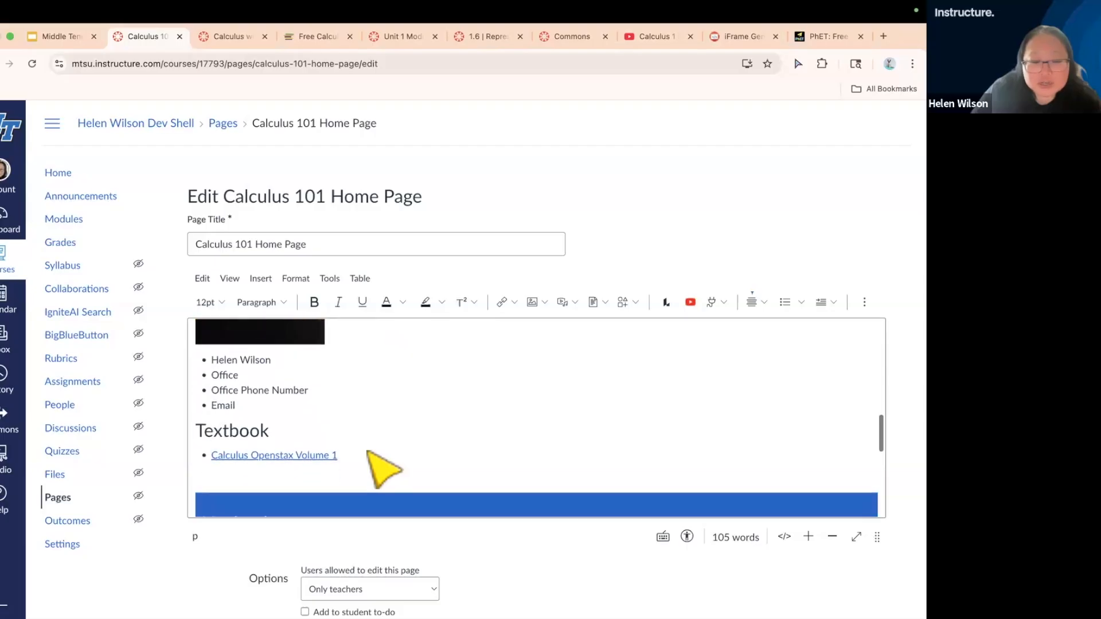
{"action": "left_click", "coordinate": [313, 425]}
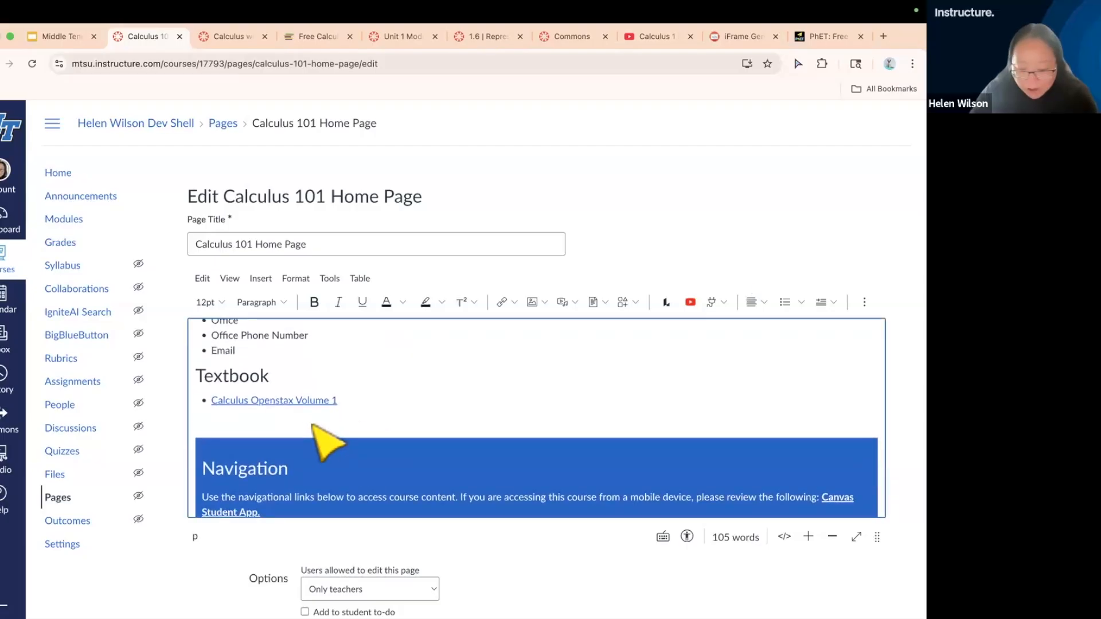
{"action": "key", "text": "BackSpace"}
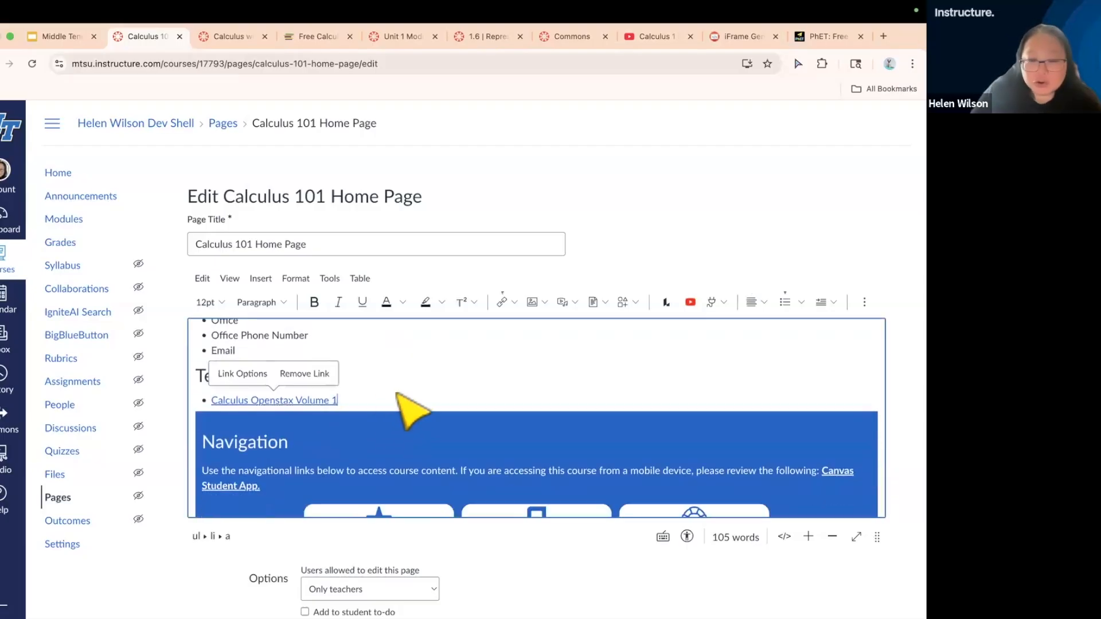
Insert empty lines between the Email bullet of the contact list and the Textbook heading to make room for a video
{"action": "scroll", "coordinate": [397, 395], "scroll_direction": "up", "scroll_amount": 2}
{"action": "scroll", "coordinate": [397, 395], "scroll_direction": "up", "scroll_amount": 6}
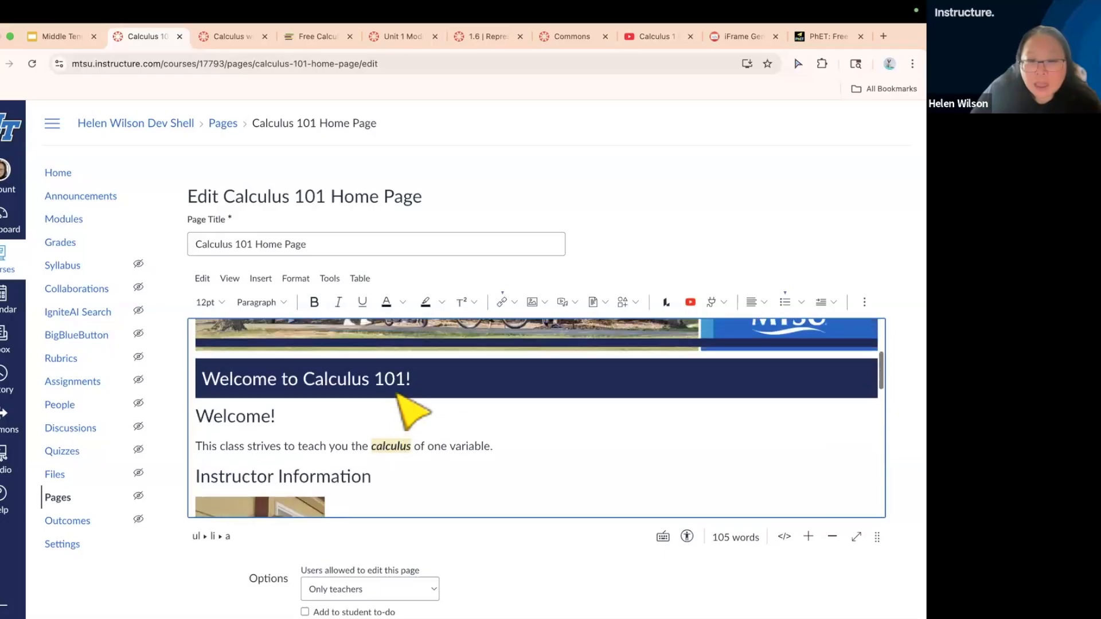
{"action": "scroll", "coordinate": [402, 410], "scroll_direction": "up", "scroll_amount": 1}
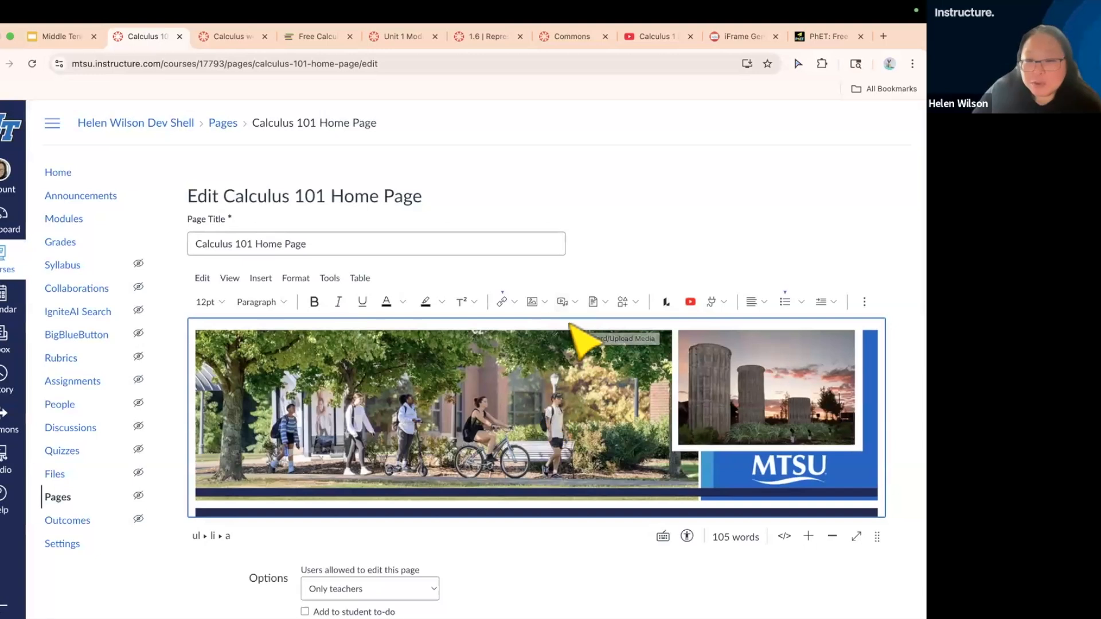
{"action": "scroll", "coordinate": [576, 467], "scroll_direction": "down", "scroll_amount": 2}
{"action": "scroll", "coordinate": [589, 481], "scroll_direction": "down", "scroll_amount": 6}
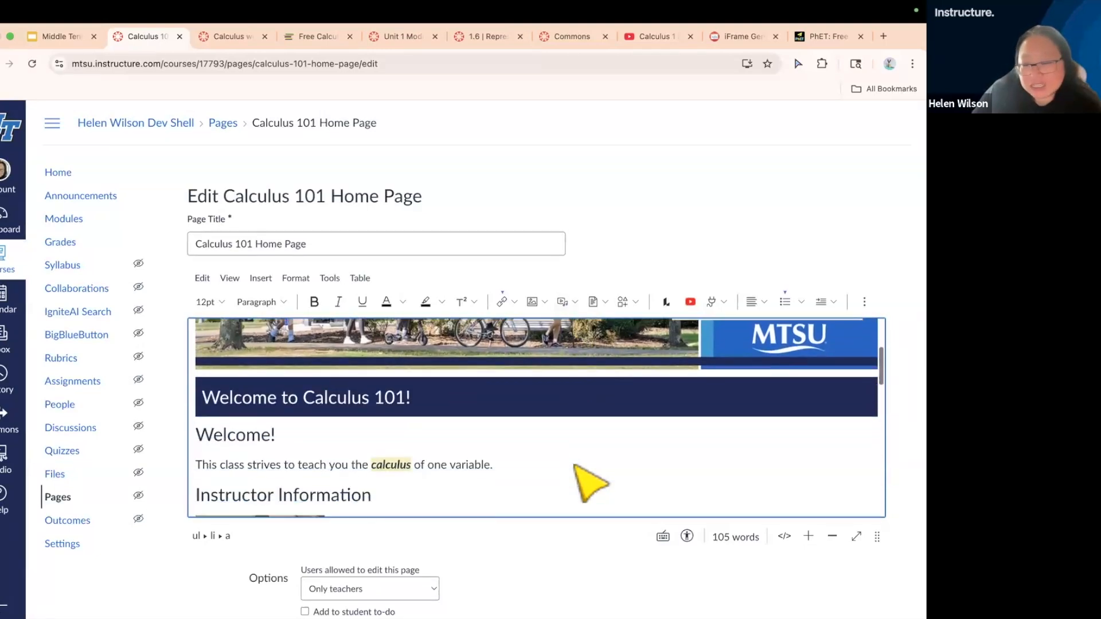
{"action": "scroll", "coordinate": [590, 482], "scroll_direction": "down", "scroll_amount": 3}
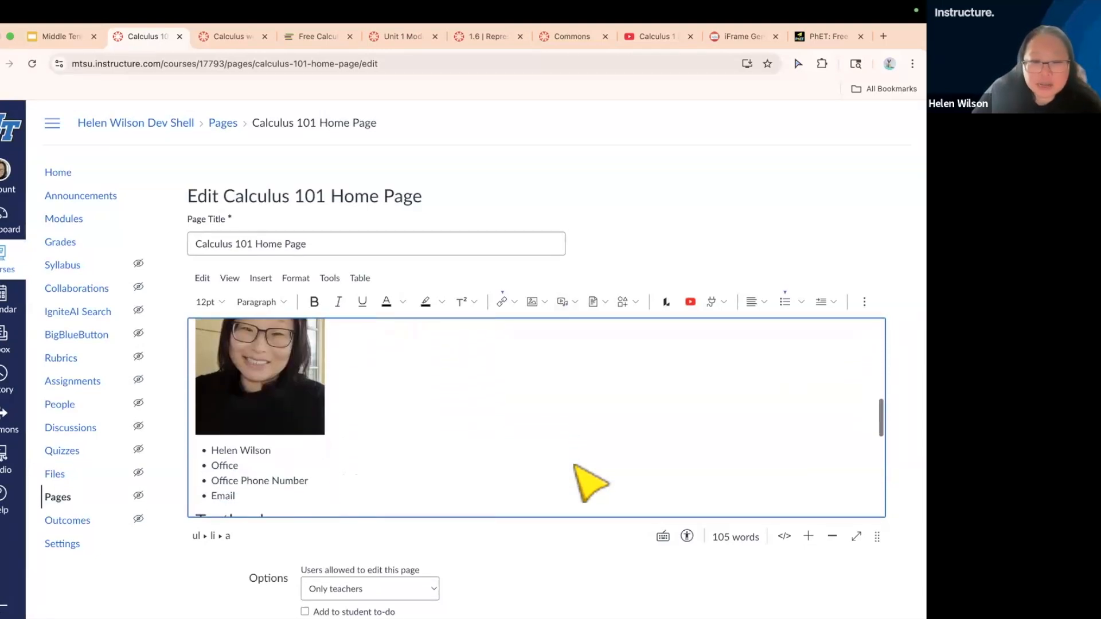
{"action": "left_click", "coordinate": [389, 451]}
{"action": "key", "text": "Return"}
{"action": "key", "text": "Return"}
{"action": "key", "text": "Return"}
{"action": "key", "text": "Return"}
{"action": "key", "text": "Return"}
{"action": "key", "text": "Return"}
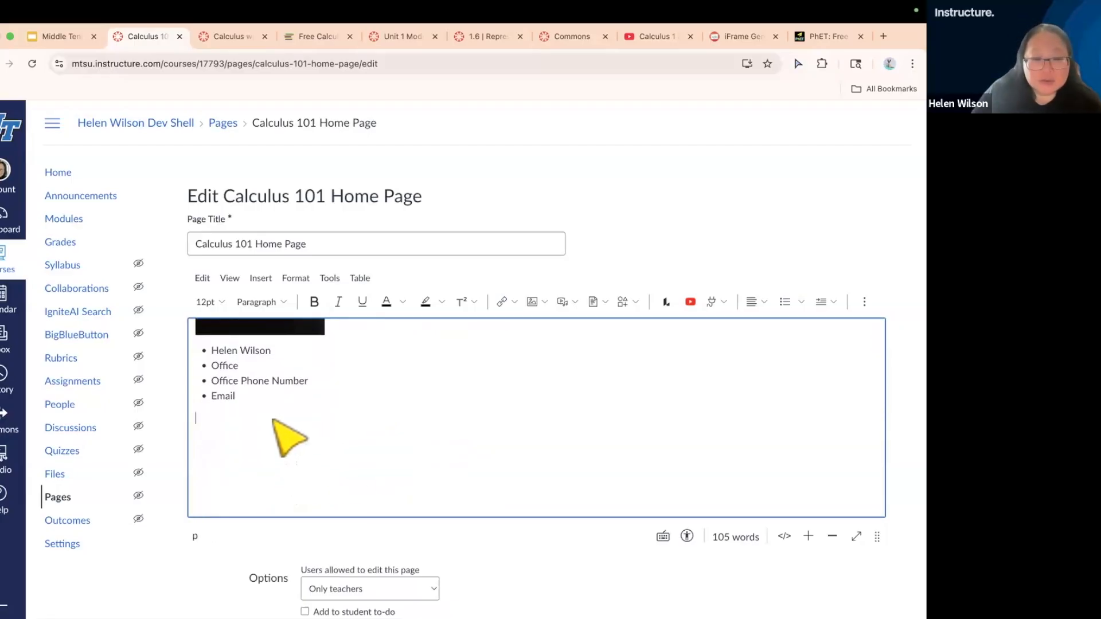
Record a webcam video of about 3 seconds and save it as embedded media below the contact list
{"action": "left_click", "coordinate": [575, 302]}
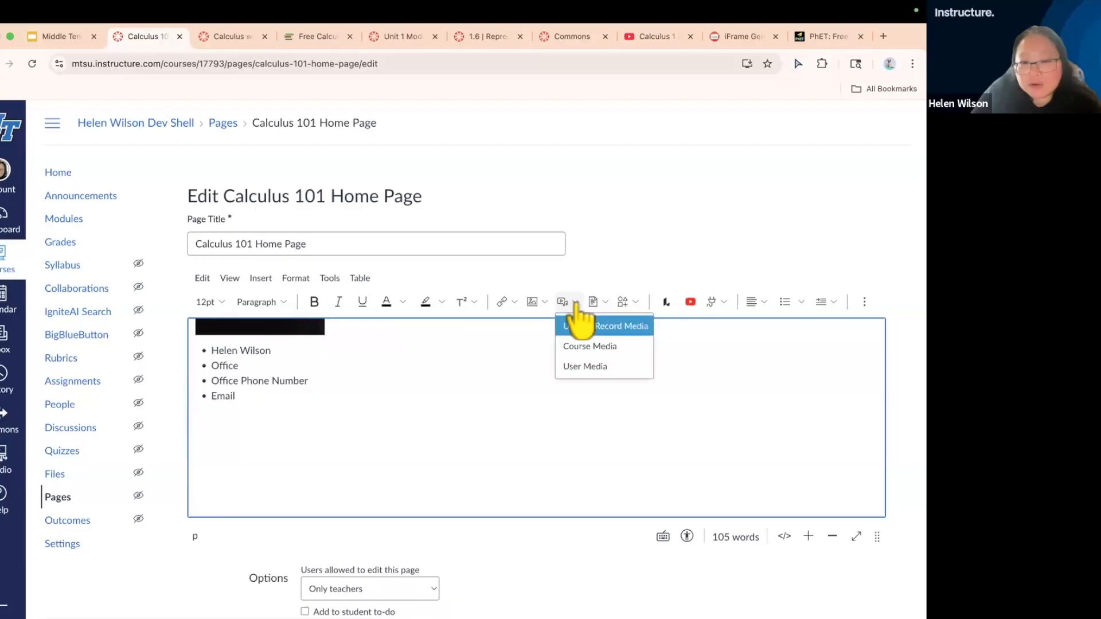
{"action": "left_click", "coordinate": [594, 328]}
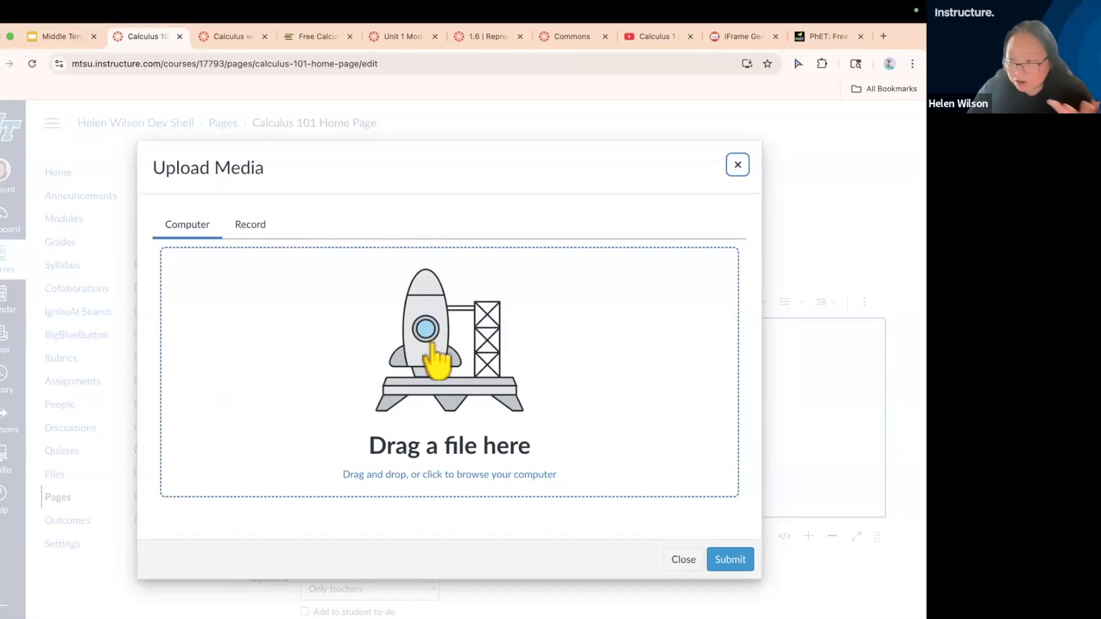
{"action": "left_click", "coordinate": [253, 226]}
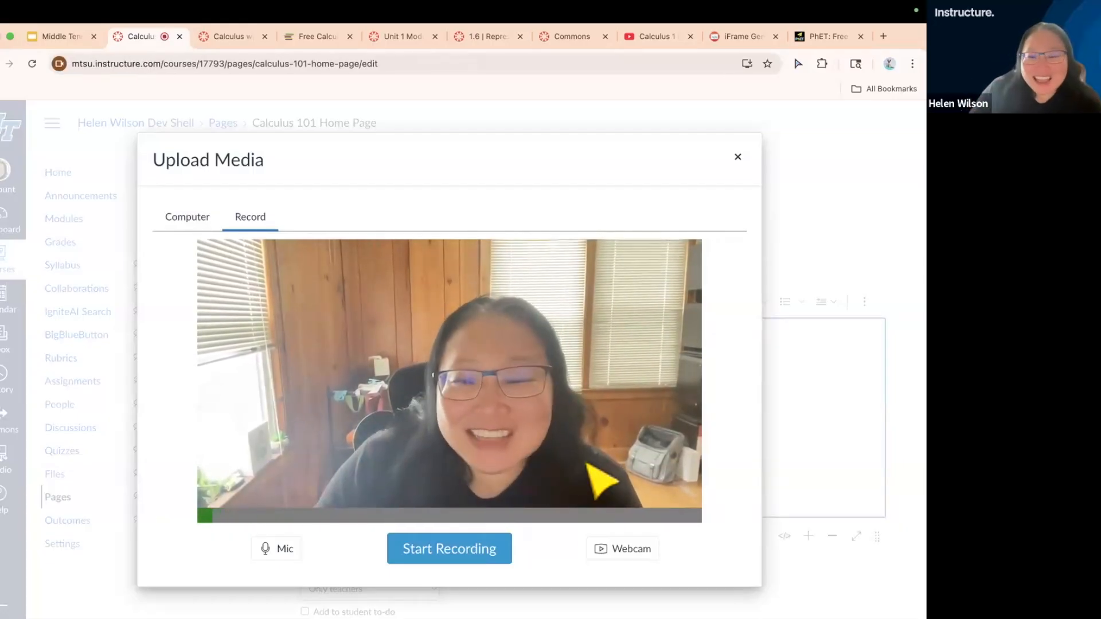
{"action": "left_click", "coordinate": [447, 550]}
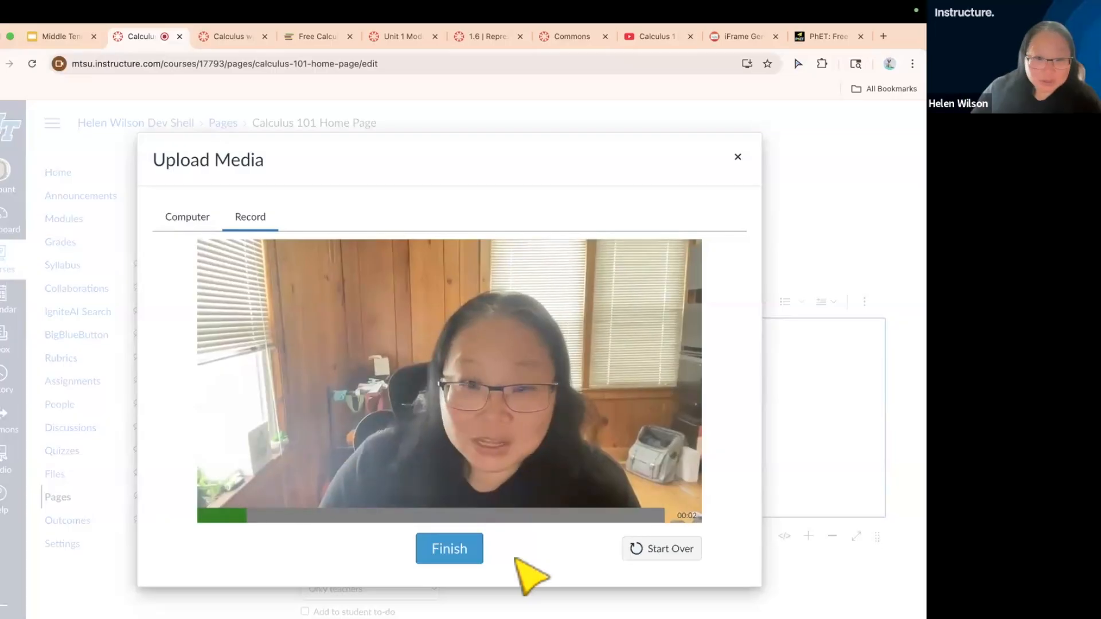
{"action": "left_click", "coordinate": [457, 547]}
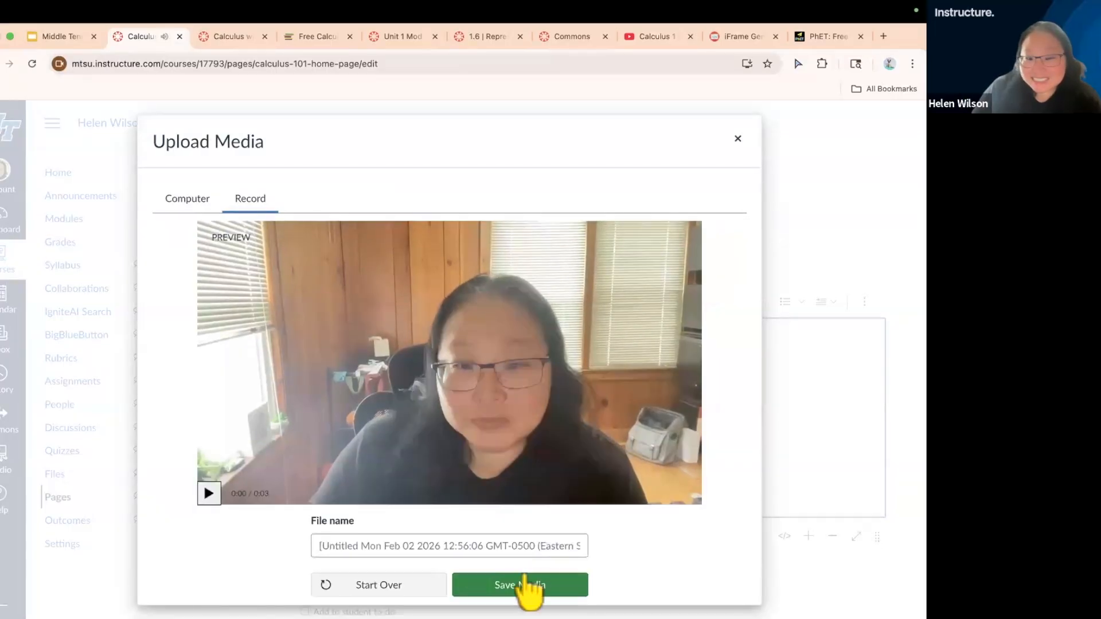
{"action": "left_click", "coordinate": [520, 585]}
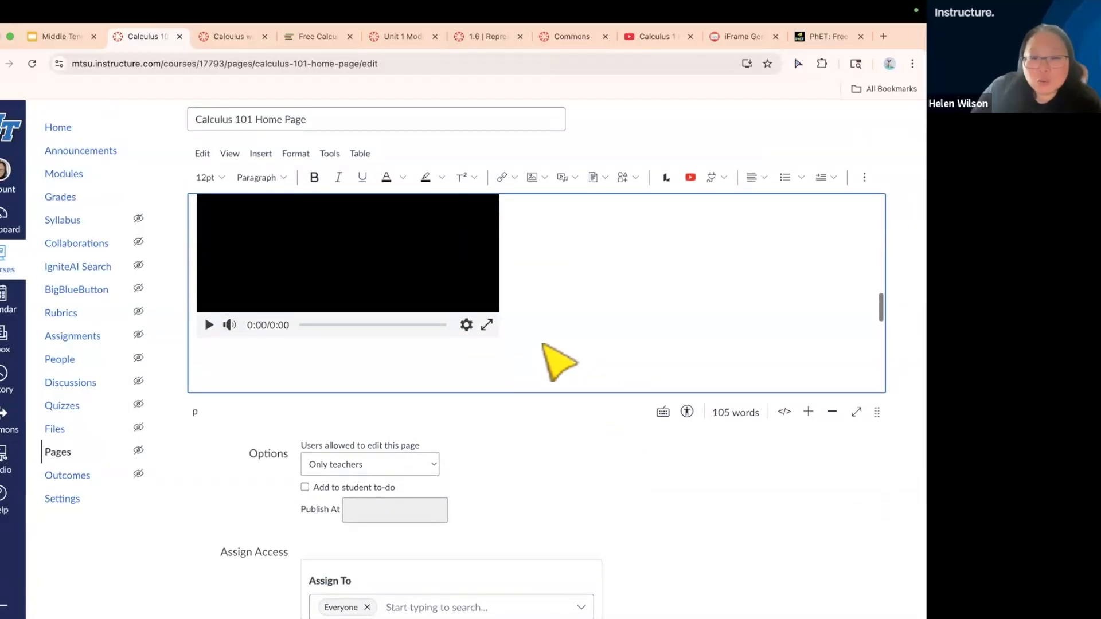
Remove the empty lines between the embedded webcam video and the Textbook heading
{"action": "left_click", "coordinate": [500, 365]}
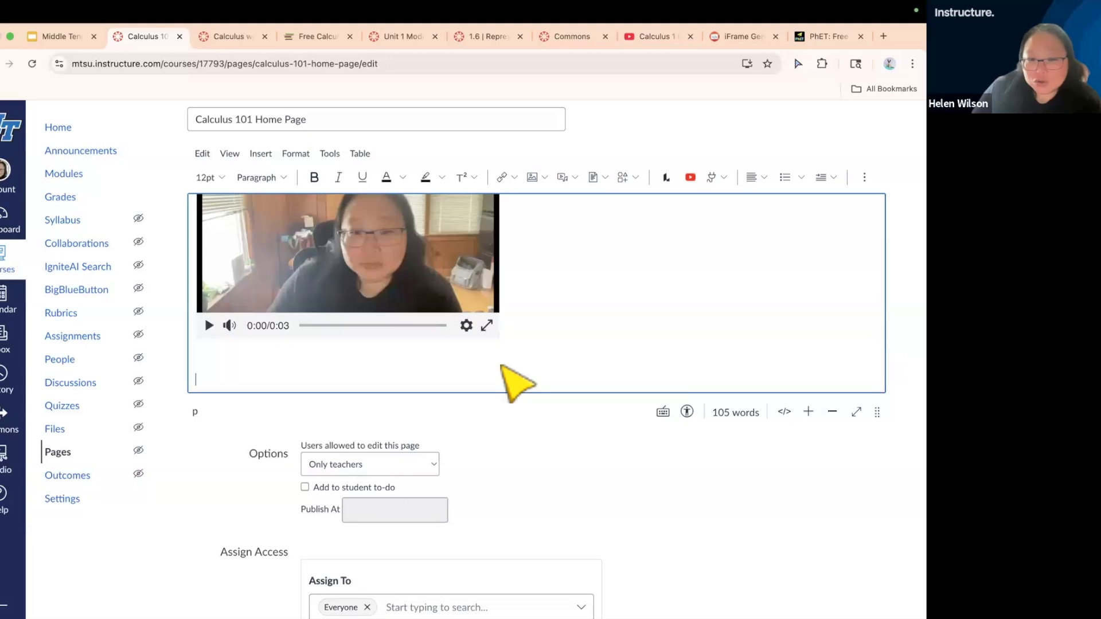
{"action": "left_click", "coordinate": [304, 351]}
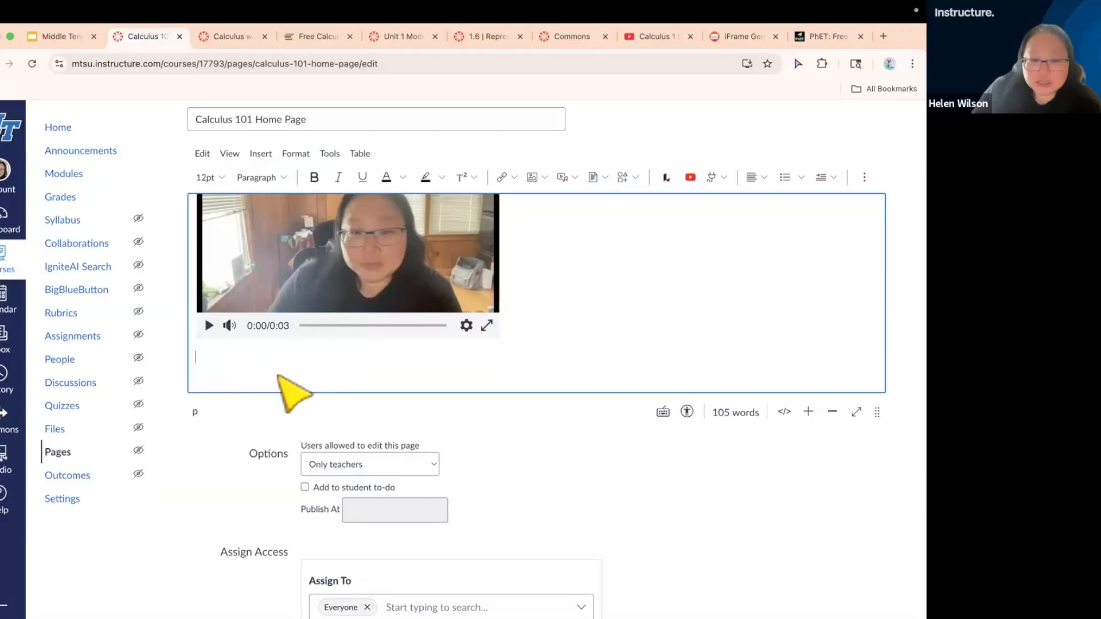
{"action": "scroll", "coordinate": [278, 375], "scroll_direction": "down", "scroll_amount": 1}
{"action": "left_click", "coordinate": [246, 371]}
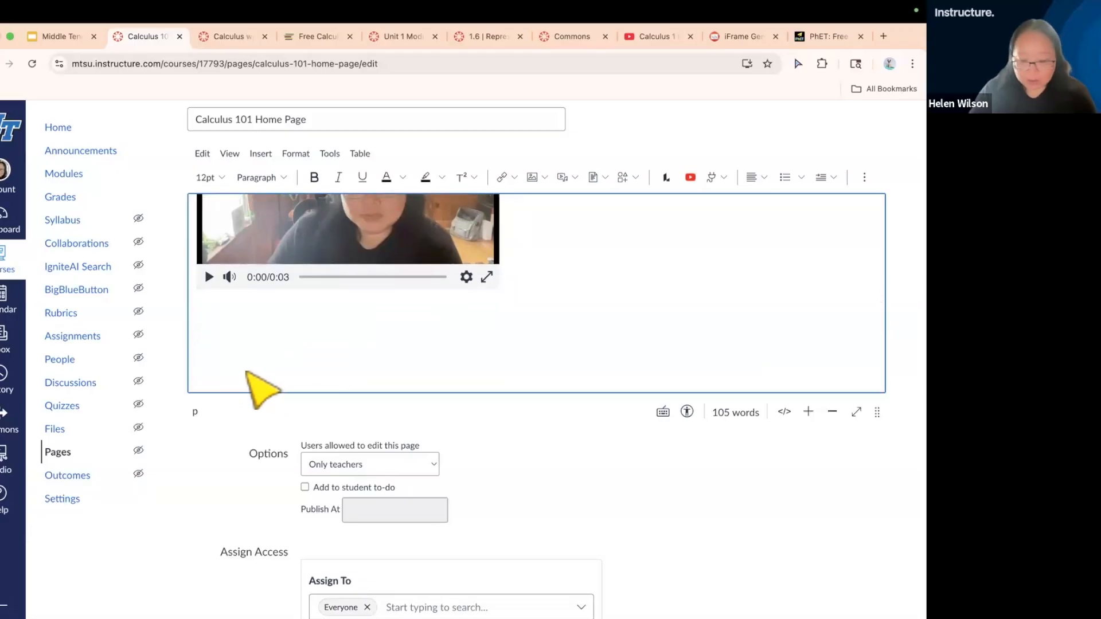
{"action": "key", "text": "BackSpace"}
{"action": "key", "text": "BackSpace"}
{"action": "key", "text": "BackSpace"}
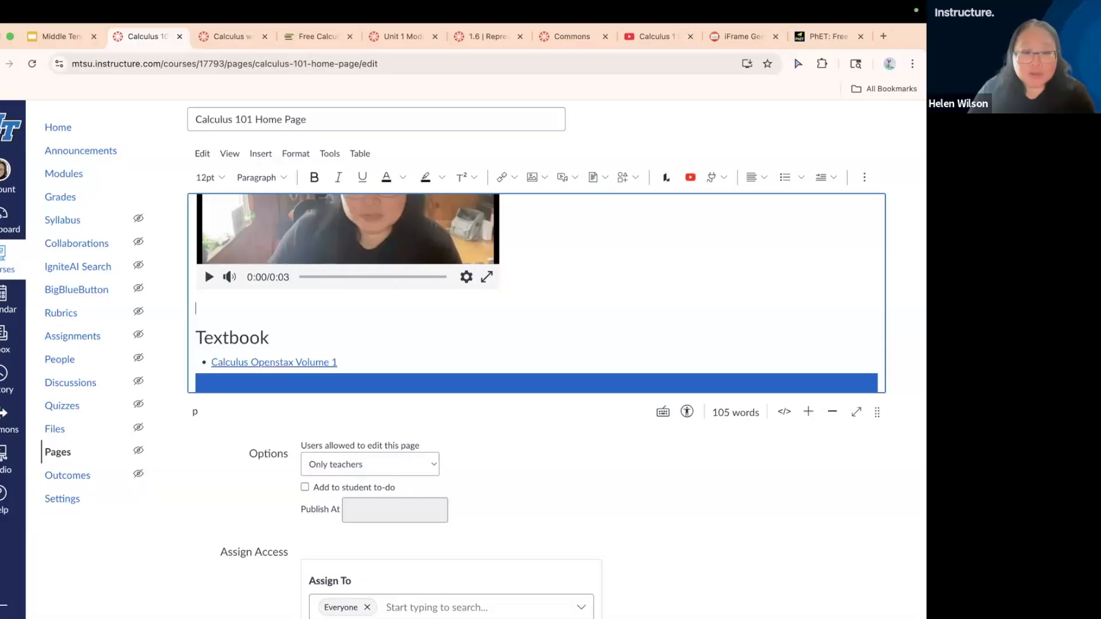
{"action": "key", "text": "BackSpace"}
{"action": "scroll", "coordinate": [529, 297], "scroll_direction": "up", "scroll_amount": 1}
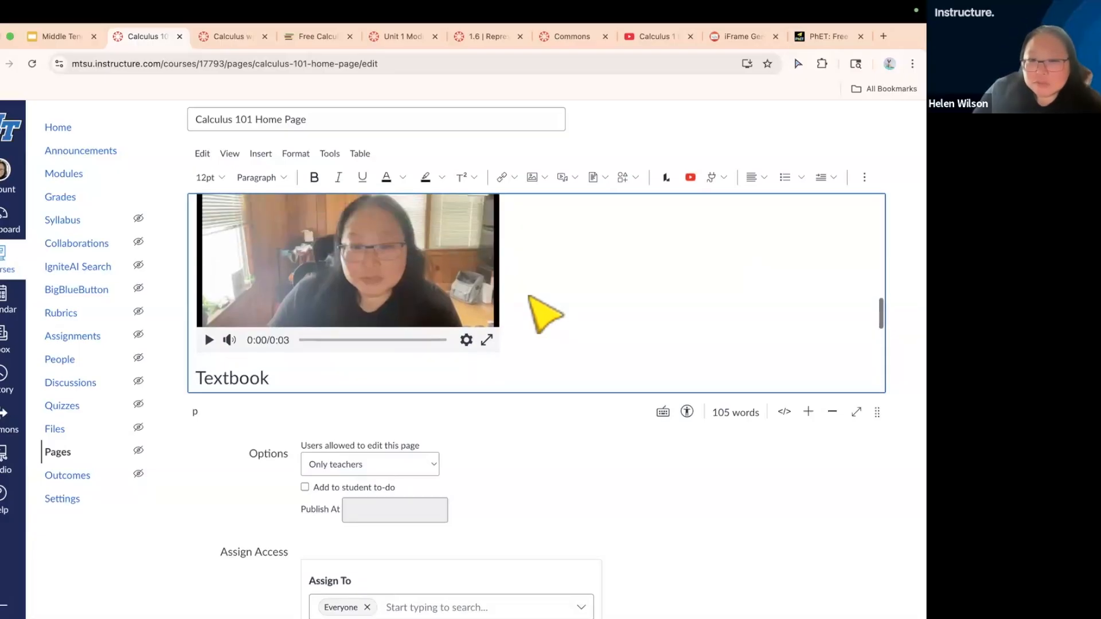
{"action": "scroll", "coordinate": [529, 297], "scroll_direction": "up", "scroll_amount": 1}
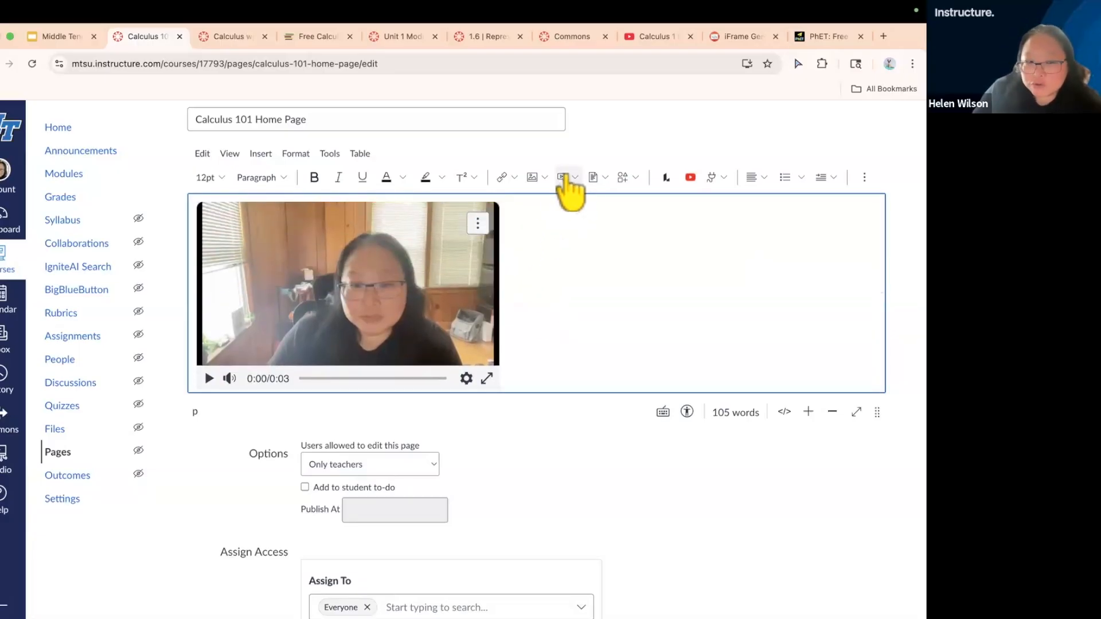
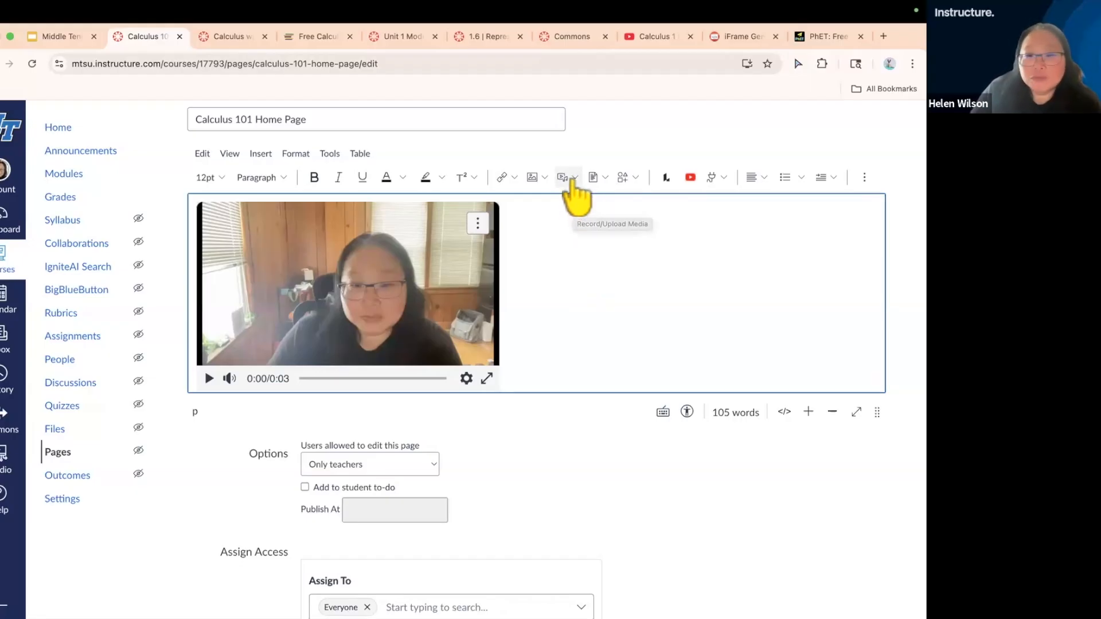
Save the edited Calculus 101 Home Page and look over the top of the saved page
{"action": "scroll", "coordinate": [706, 516], "scroll_direction": "down", "scroll_amount": 5}
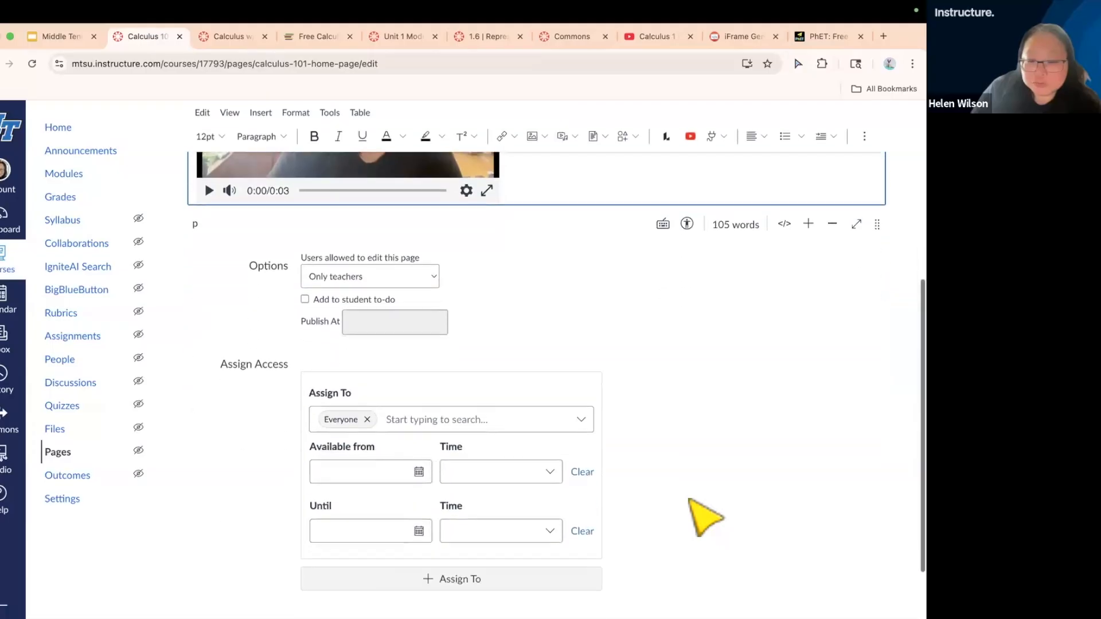
{"action": "left_click", "coordinate": [869, 570]}
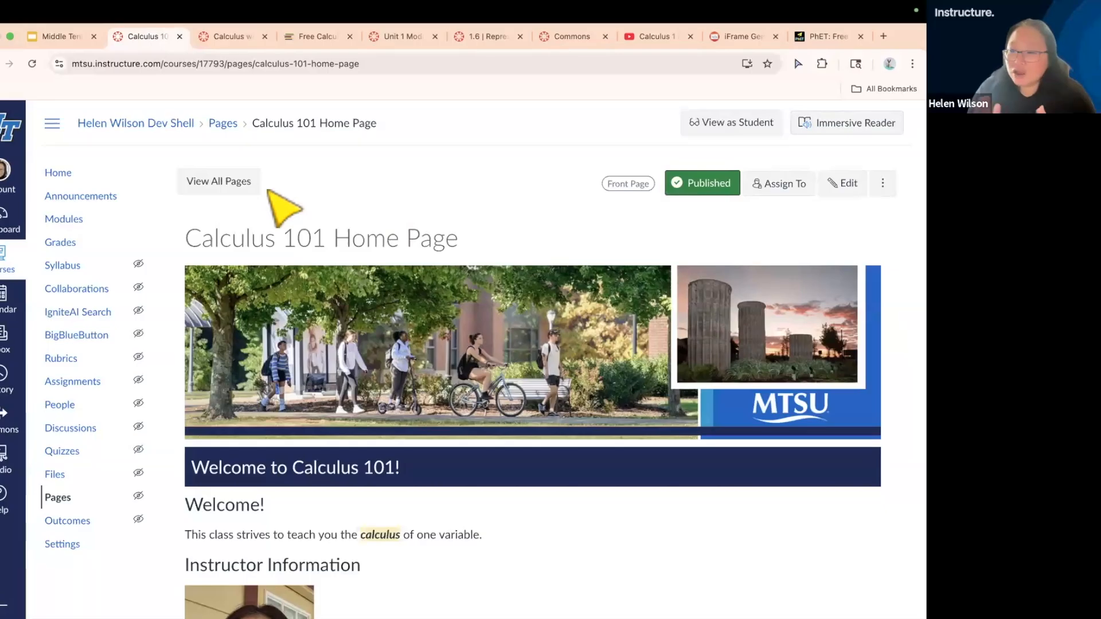
{"action": "scroll", "coordinate": [464, 309], "scroll_direction": "down", "scroll_amount": 1}
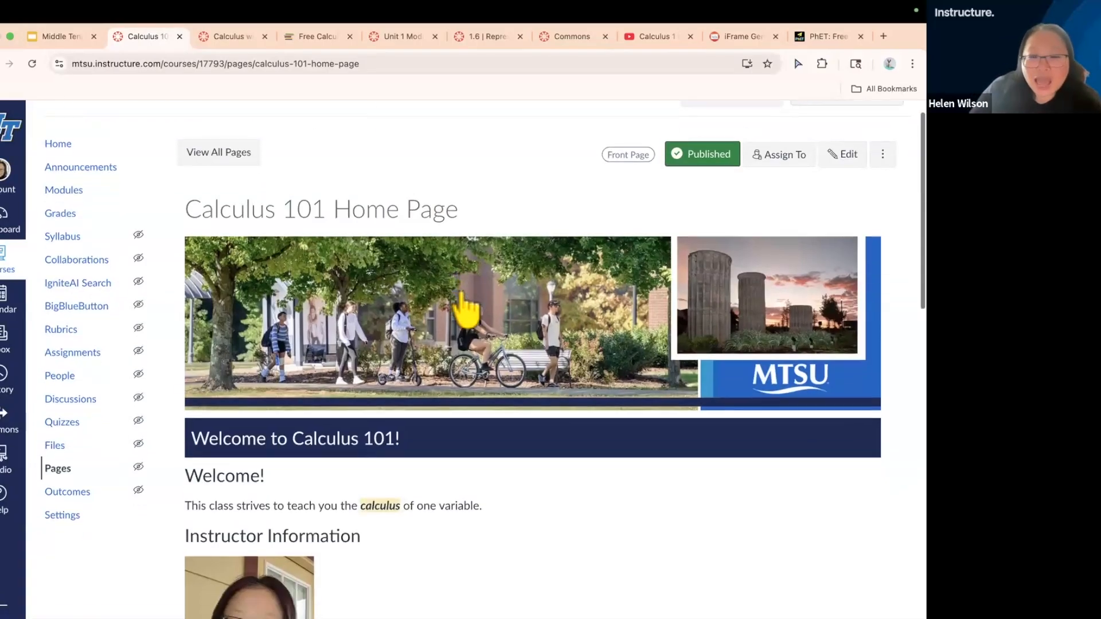
{"action": "scroll", "coordinate": [468, 310], "scroll_direction": "up", "scroll_amount": 1}
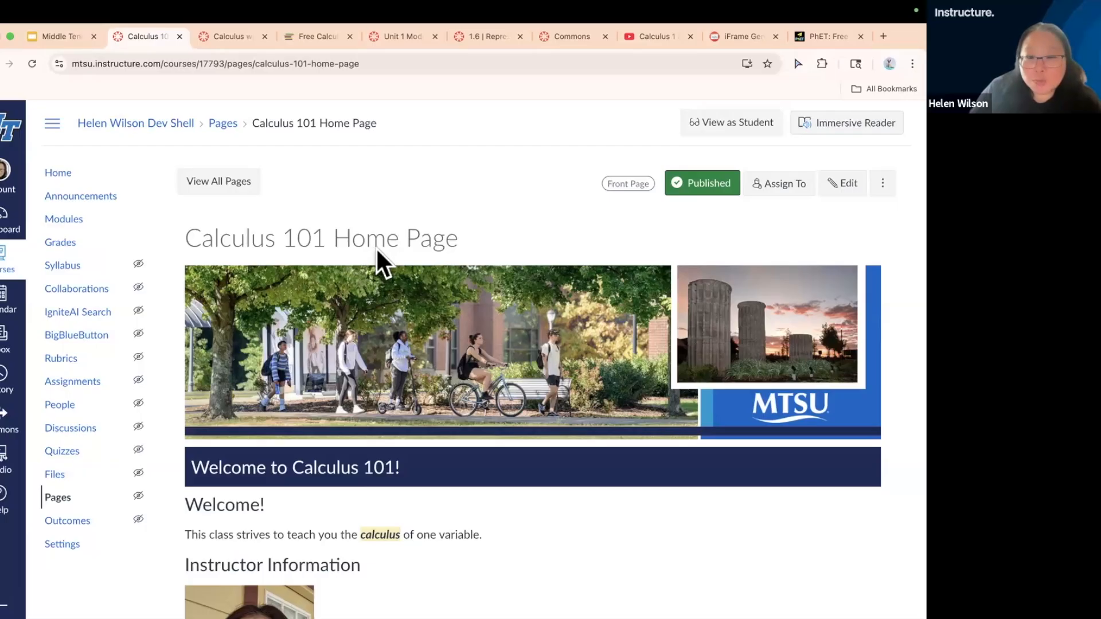
Open the course home and review the page from the announcements down to the Navigation block
{"action": "left_click", "coordinate": [53, 169]}
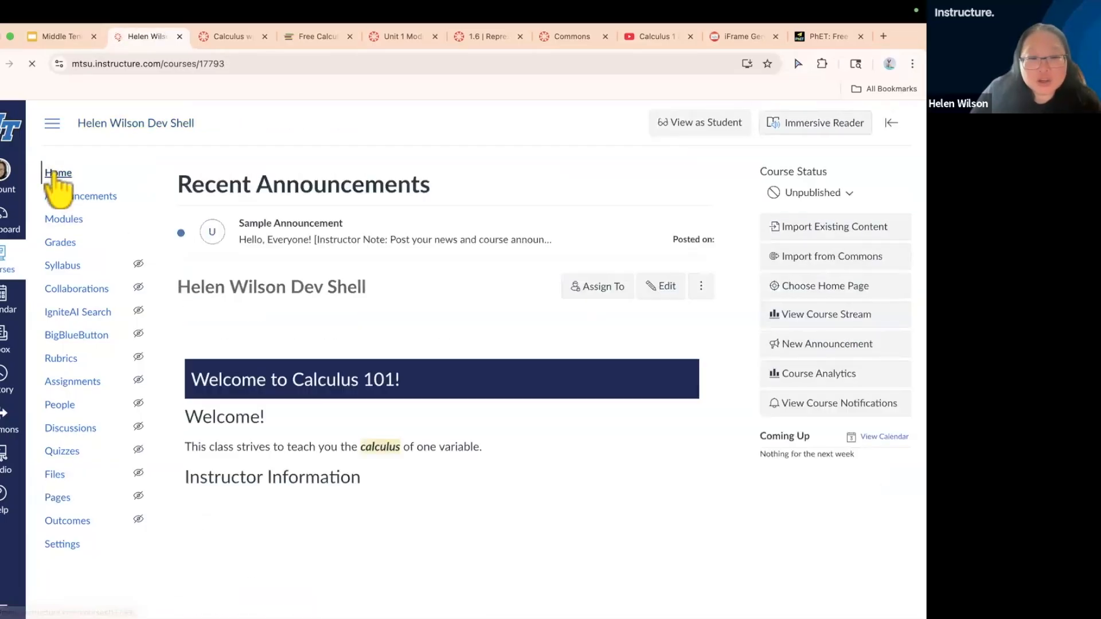
{"action": "scroll", "coordinate": [676, 537], "scroll_direction": "down", "scroll_amount": 5}
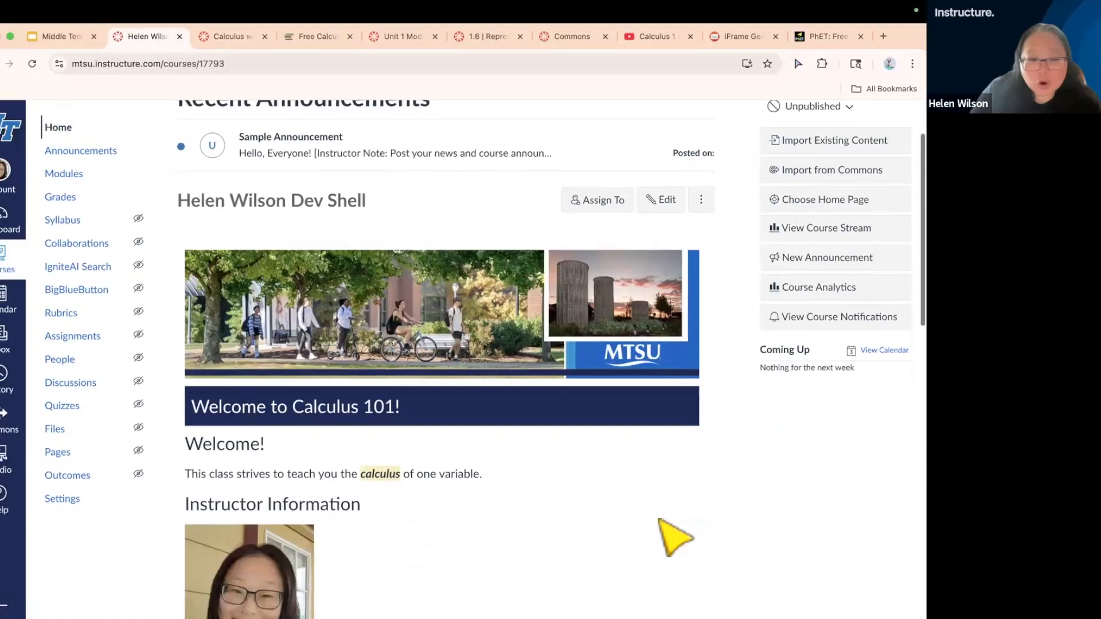
{"action": "scroll", "coordinate": [676, 538], "scroll_direction": "down", "scroll_amount": 6}
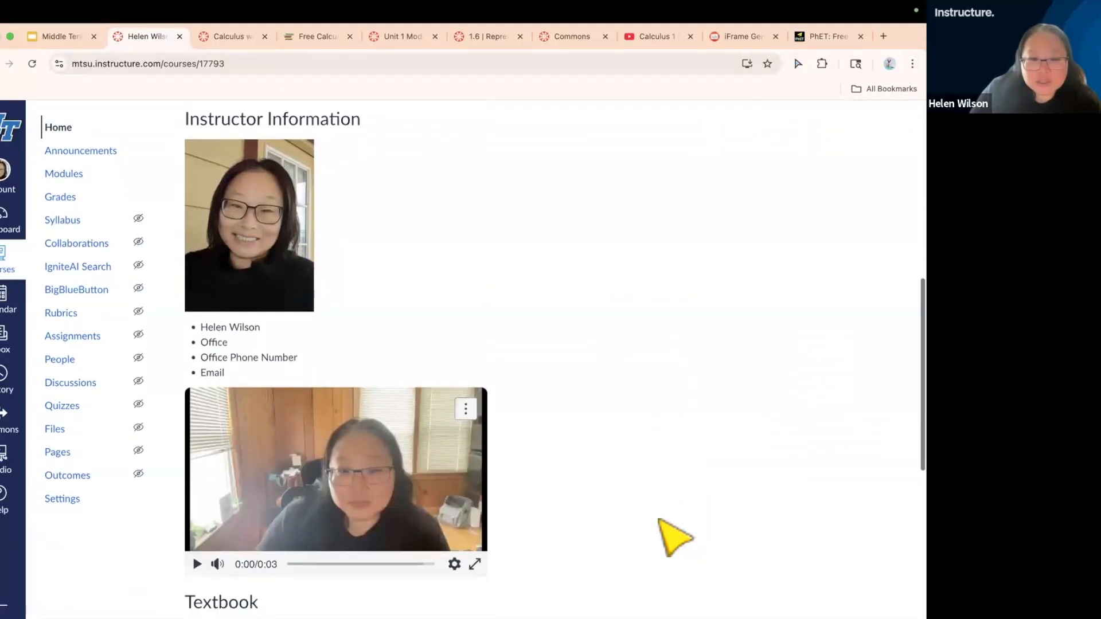
{"action": "scroll", "coordinate": [676, 537], "scroll_direction": "down", "scroll_amount": 4}
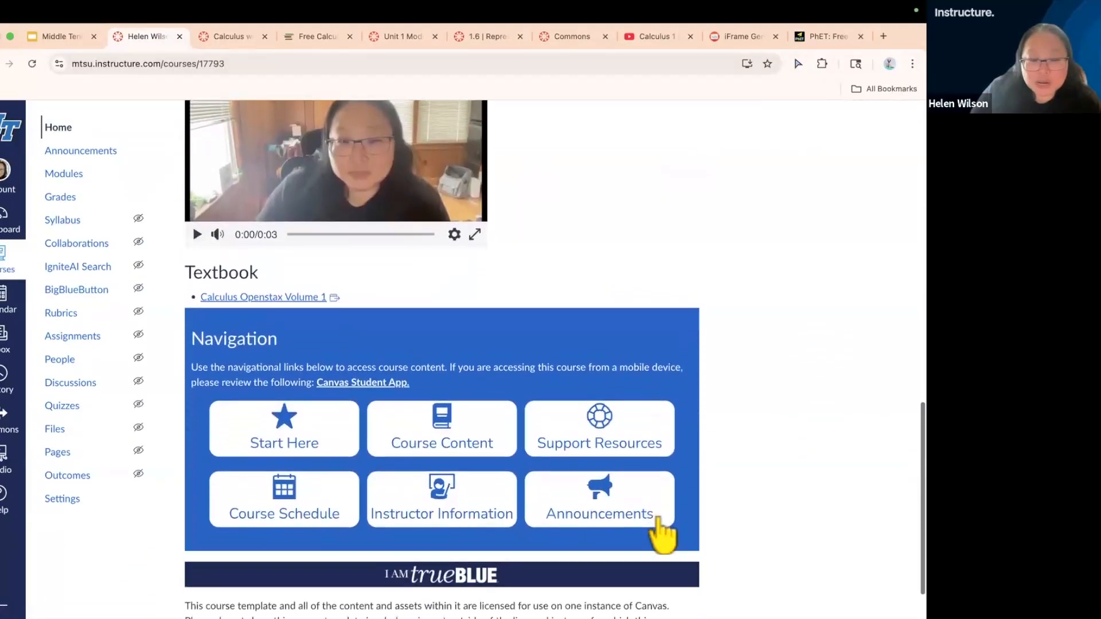
{"action": "scroll", "coordinate": [675, 535], "scroll_direction": "up", "scroll_amount": 15}
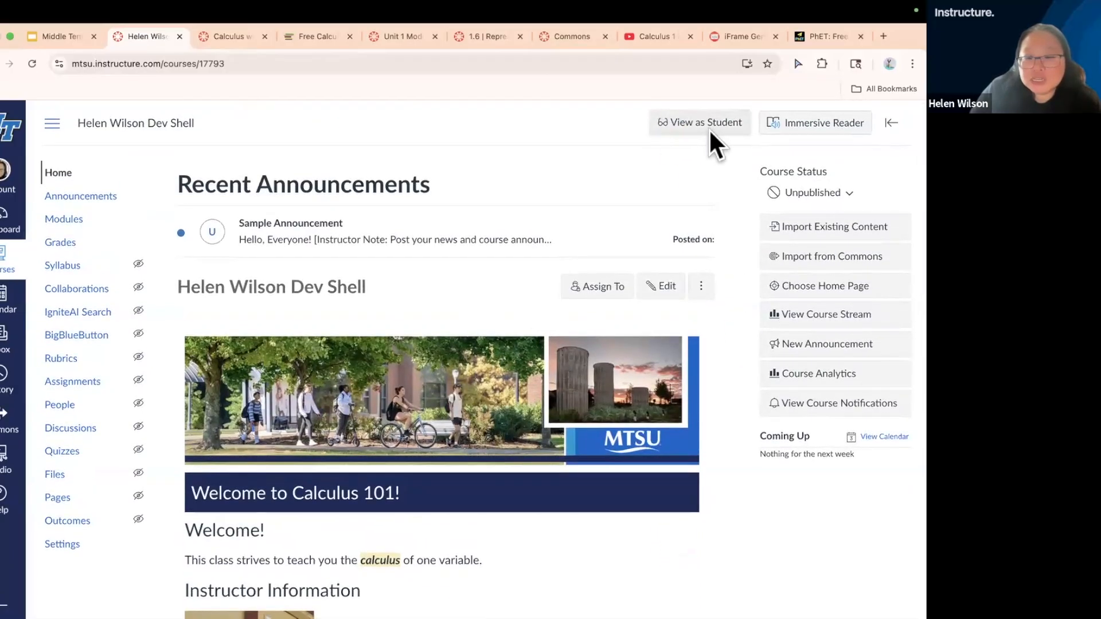
Preview the course home page as a student down to the license note, and leave the student view
{"action": "left_click", "coordinate": [690, 118]}
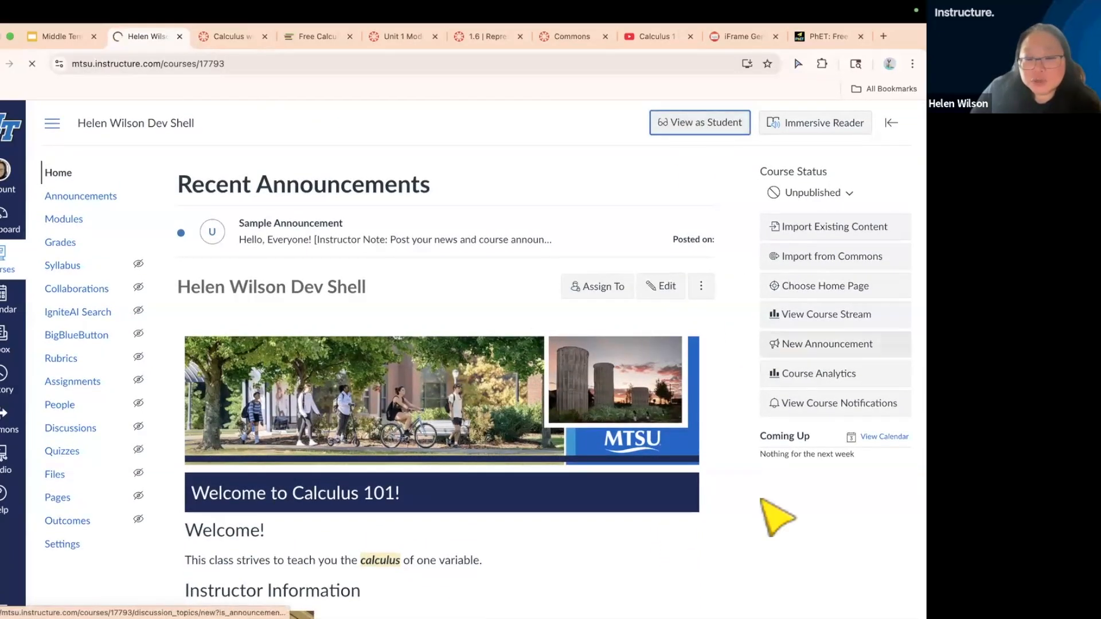
{"action": "scroll", "coordinate": [791, 504], "scroll_direction": "down", "scroll_amount": 4}
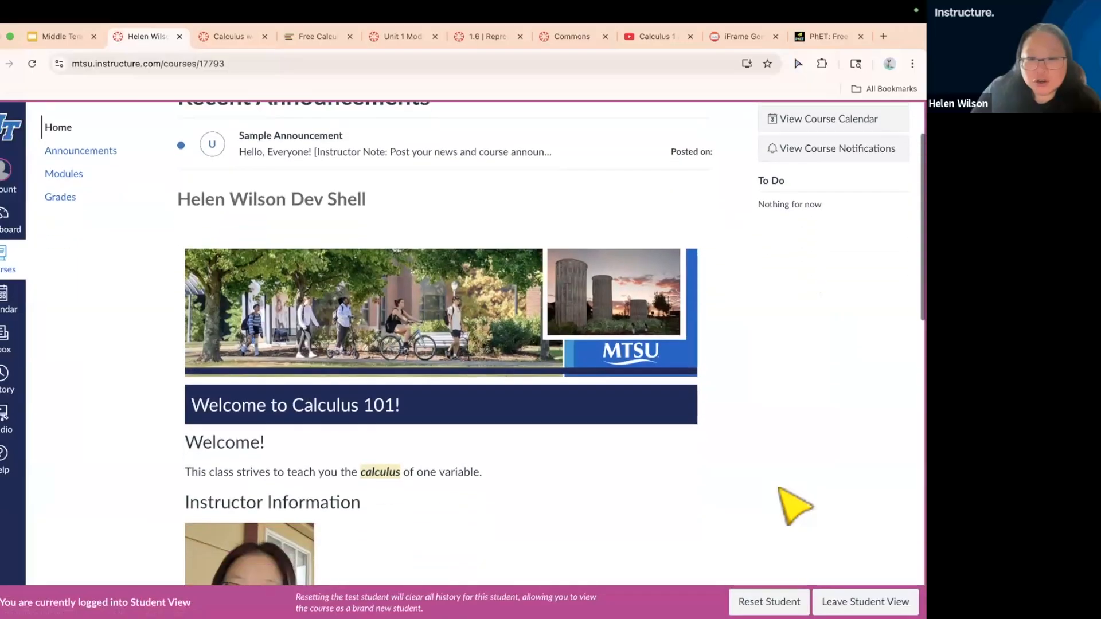
{"action": "scroll", "coordinate": [791, 504], "scroll_direction": "down", "scroll_amount": 8}
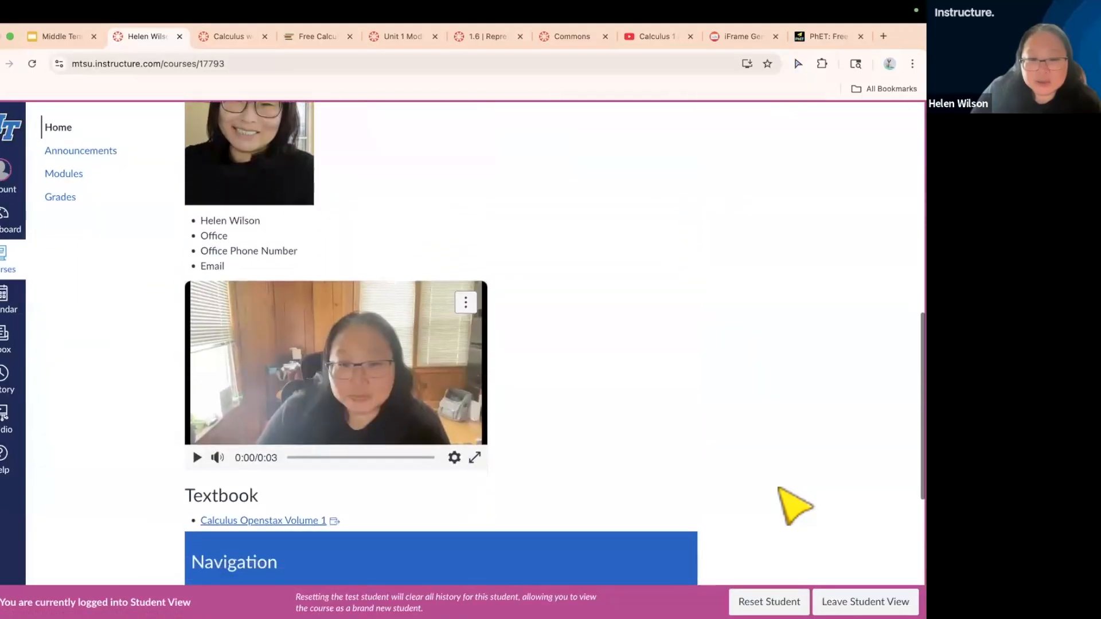
{"action": "scroll", "coordinate": [795, 505], "scroll_direction": "down", "scroll_amount": 4}
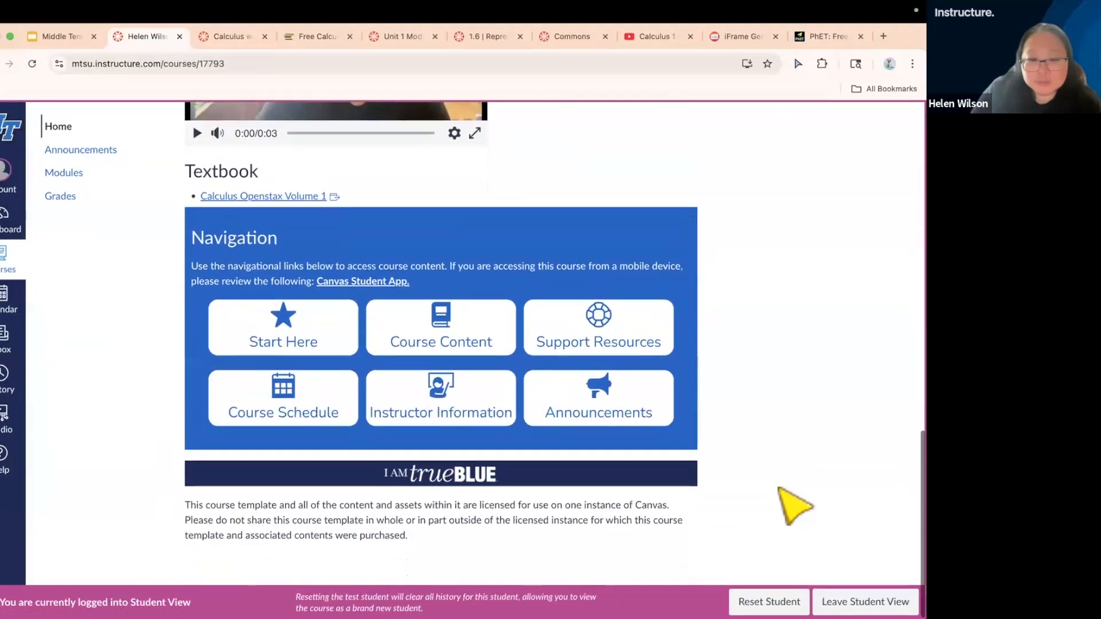
{"action": "left_click", "coordinate": [865, 601]}
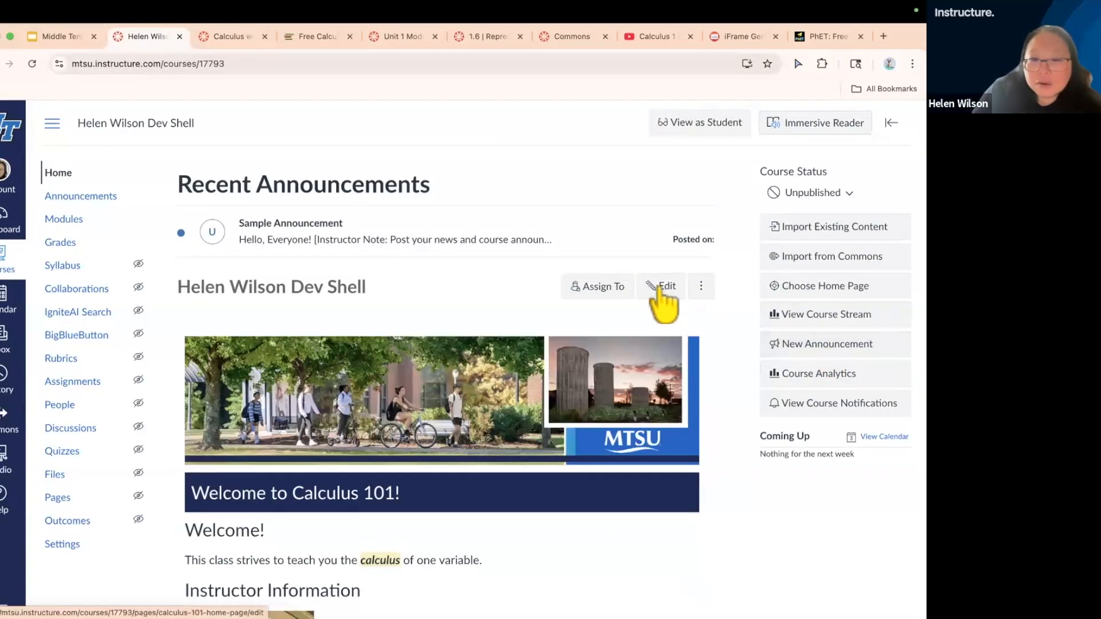
Reopen the home page for editing and save it again without making any edits
{"action": "left_click", "coordinate": [665, 289]}
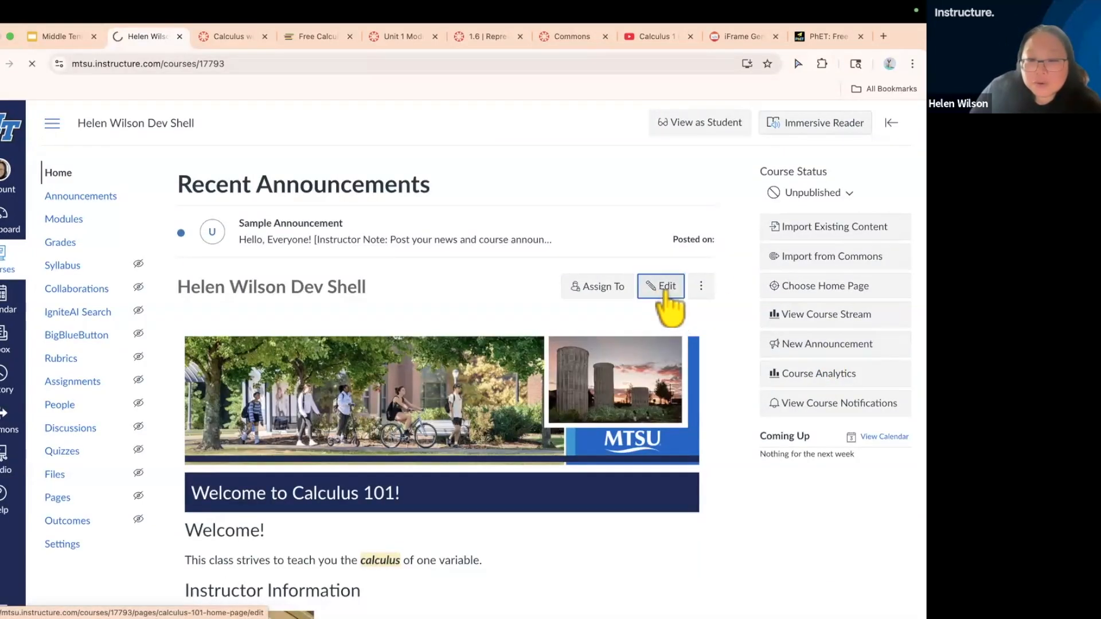
{"action": "scroll", "coordinate": [628, 547], "scroll_direction": "down", "scroll_amount": 3}
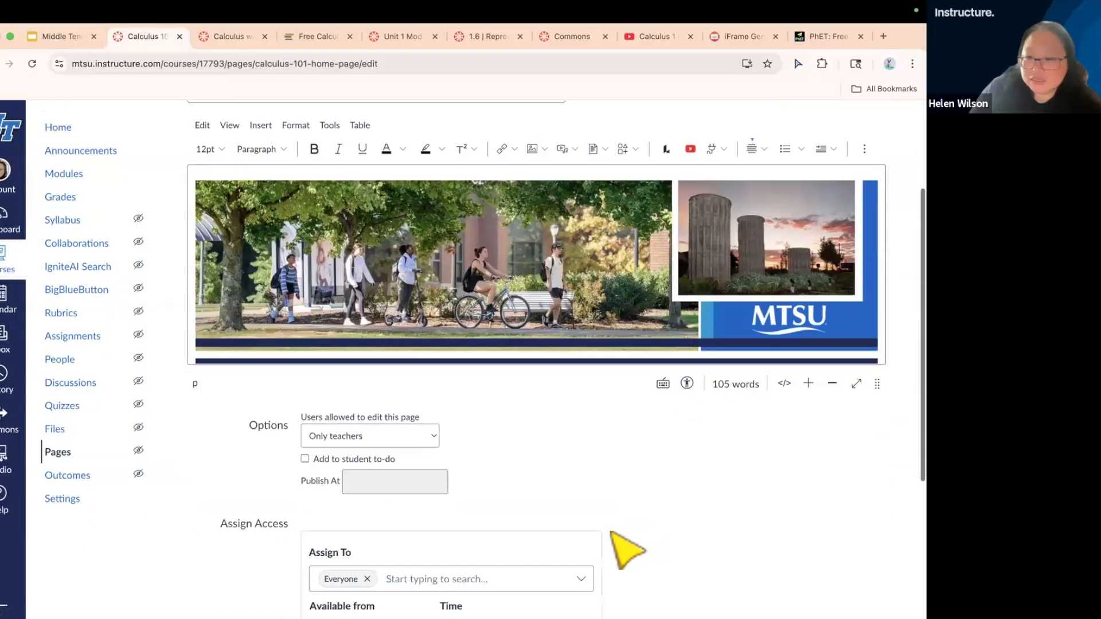
{"action": "scroll", "coordinate": [627, 547], "scroll_direction": "down", "scroll_amount": 4}
{"action": "left_click", "coordinate": [868, 570]}
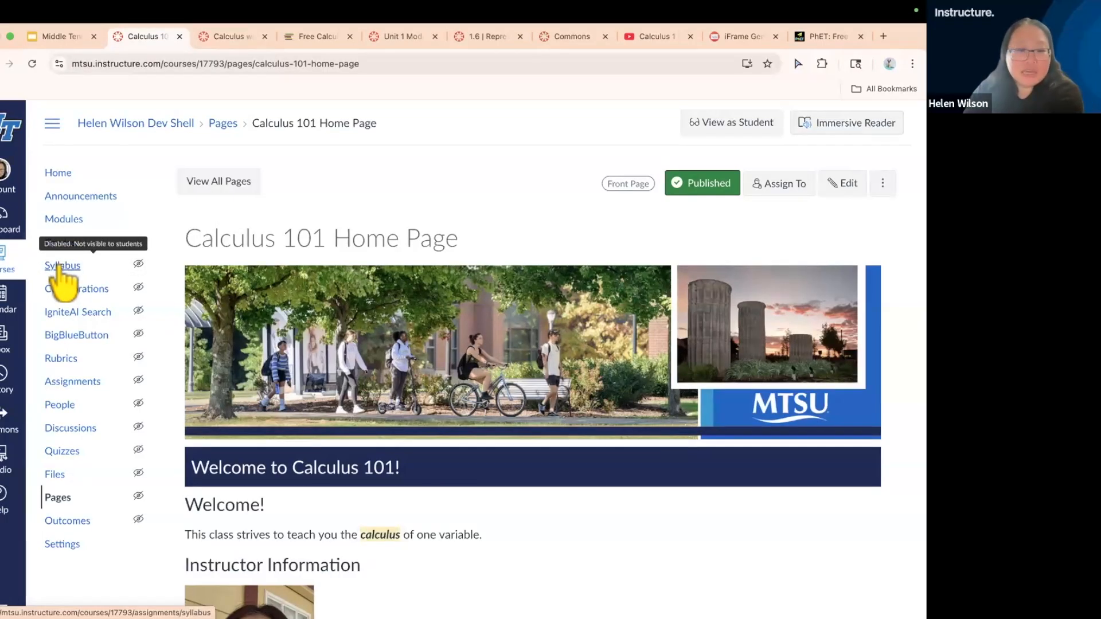
Check the student visibility of the Syllabus item in the course navigation and open the Syllabus page
{"action": "scroll", "coordinate": [58, 267], "scroll_direction": "up", "scroll_amount": 5}
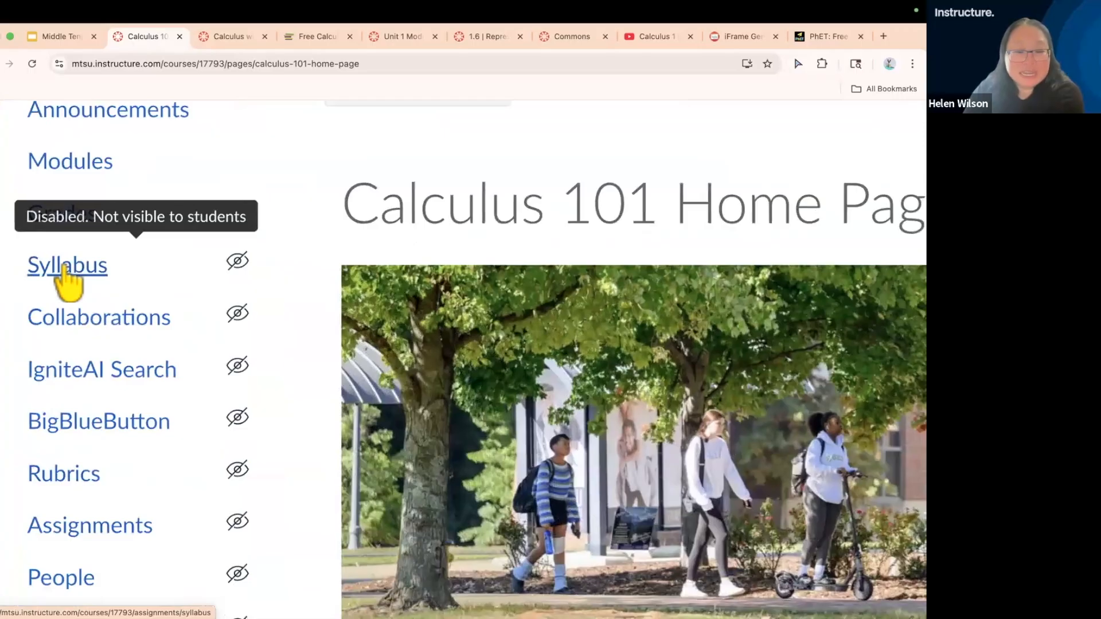
{"action": "scroll", "coordinate": [67, 281], "scroll_direction": "down", "scroll_amount": 5}
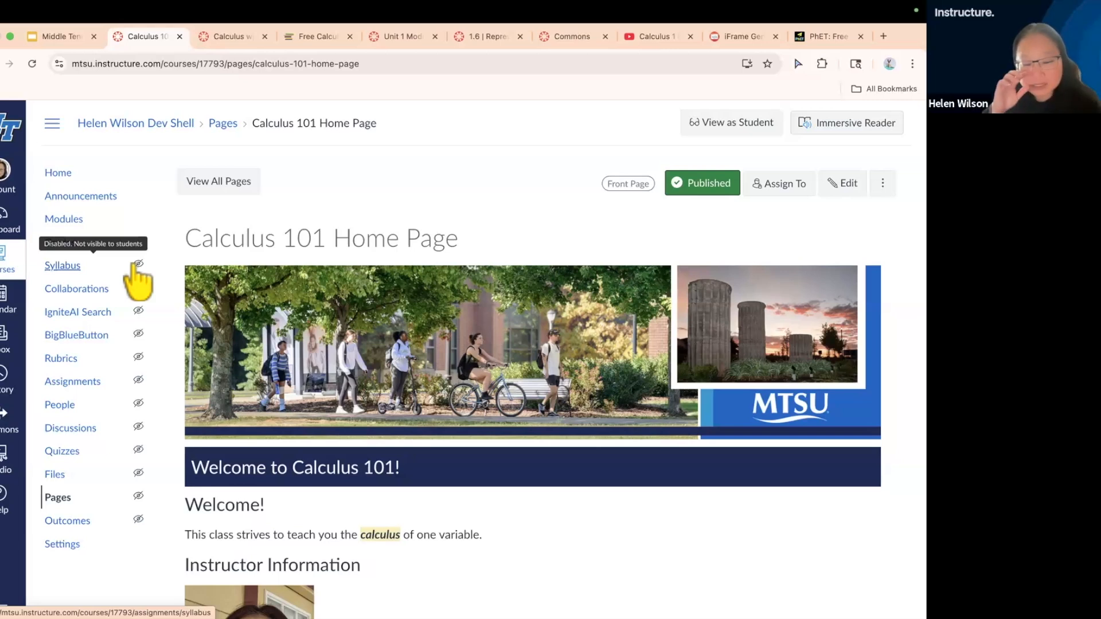
{"action": "left_click", "coordinate": [65, 265]}
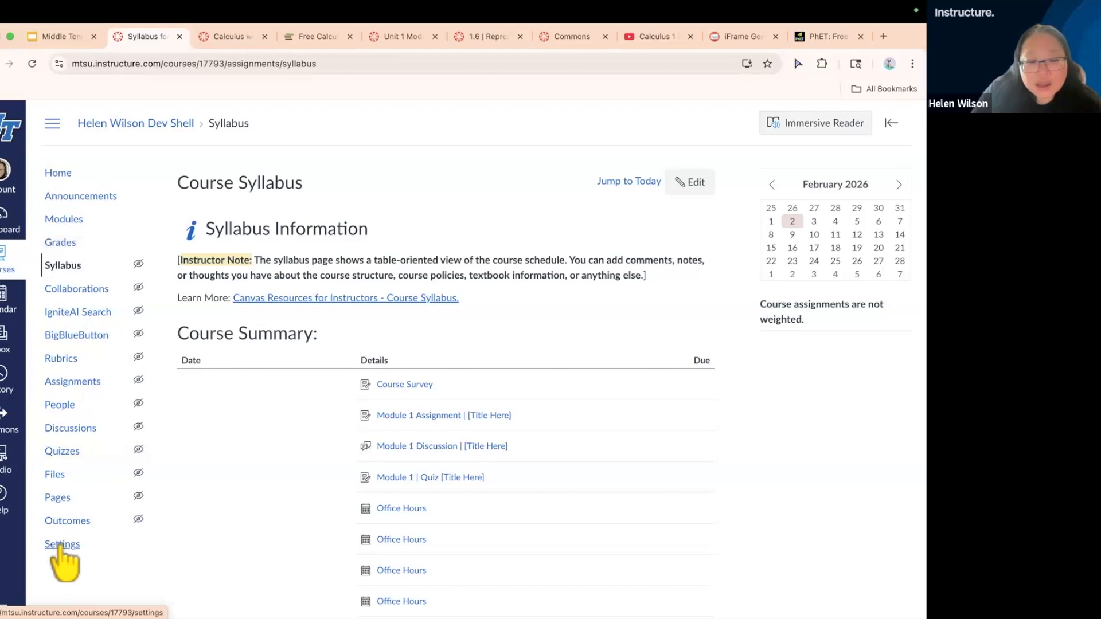
Enable Syllabus for students by placing it between Modules and Grades in the course navigation settings, and save
{"action": "left_click", "coordinate": [60, 547]}
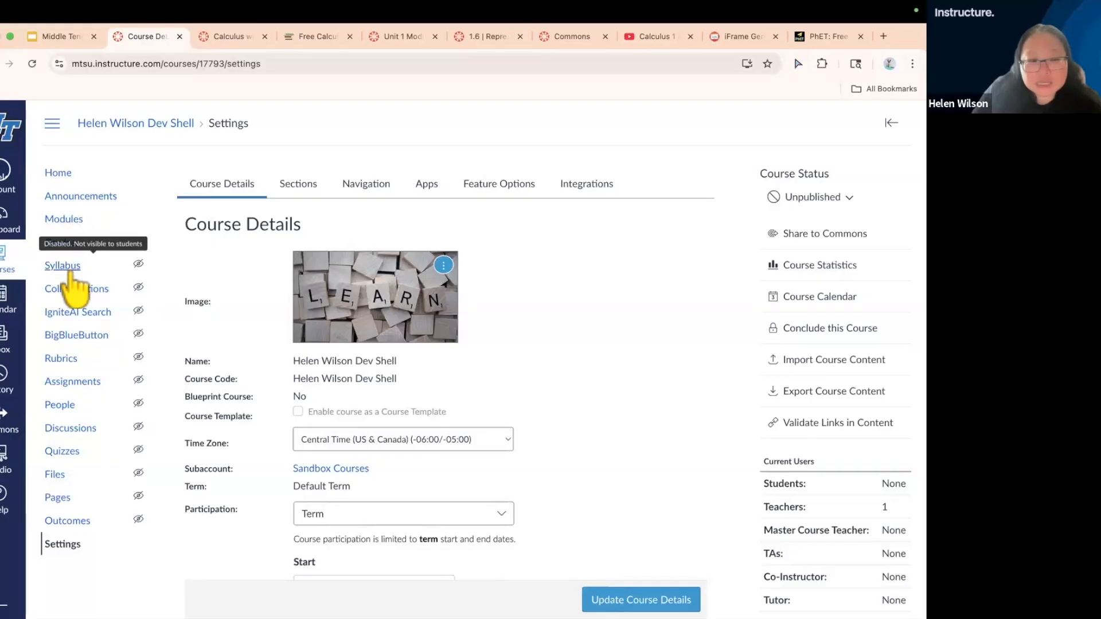
{"action": "left_click", "coordinate": [370, 192]}
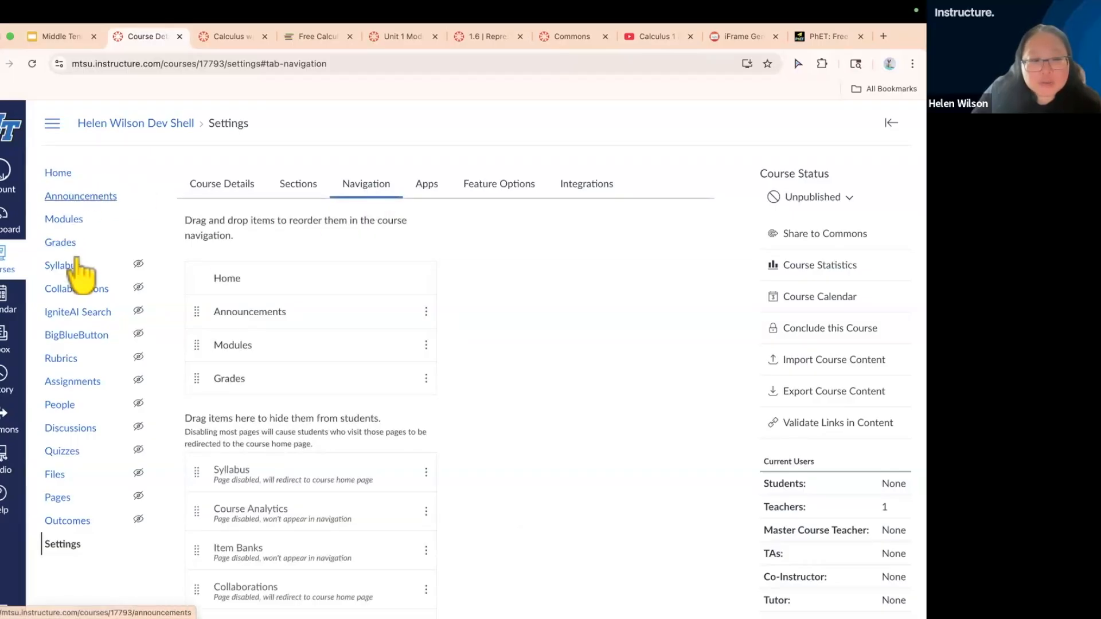
{"action": "left_click_drag", "start_coordinate": [196, 471], "coordinate": [198, 381]}
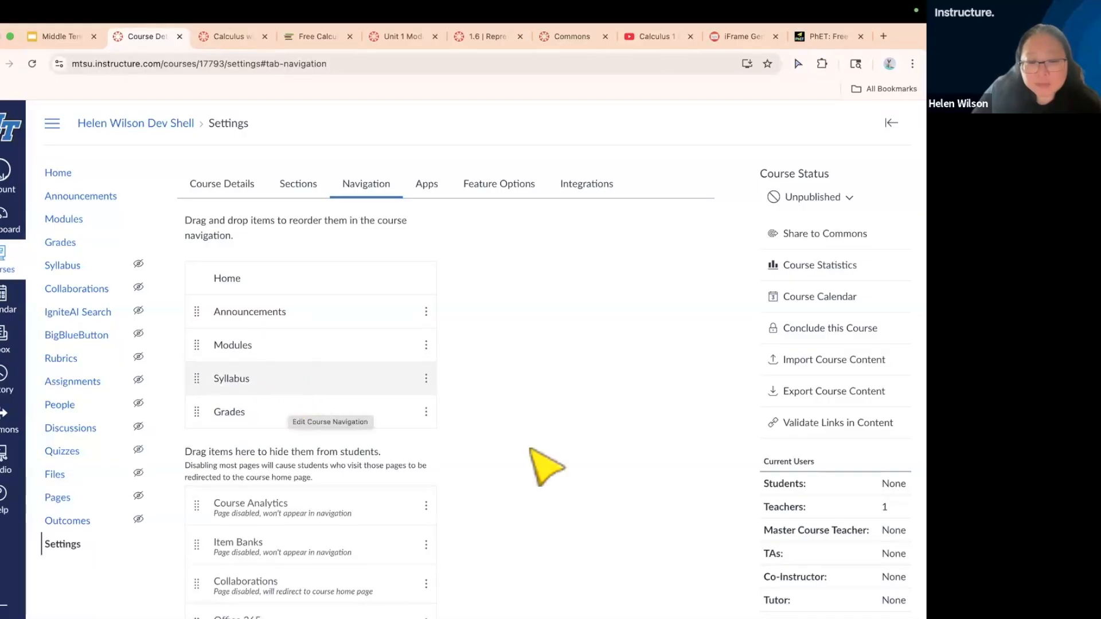
{"action": "scroll", "coordinate": [545, 460], "scroll_direction": "down", "scroll_amount": 5}
{"action": "scroll", "coordinate": [559, 476], "scroll_direction": "down", "scroll_amount": 10}
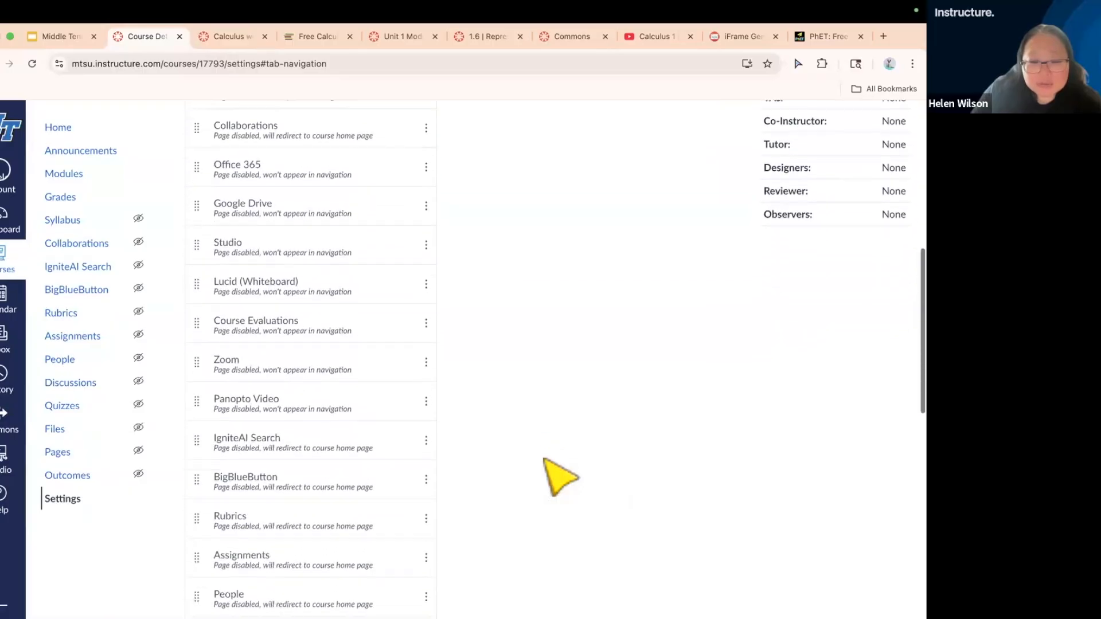
{"action": "left_click", "coordinate": [205, 549]}
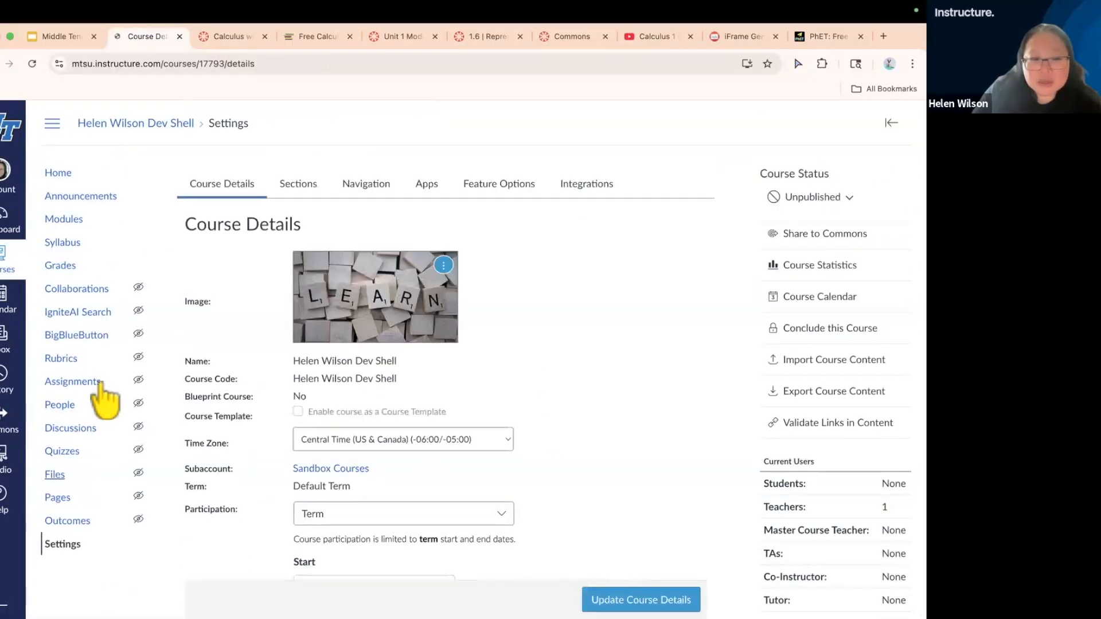
Open the course syllabus for editing and delete the Instructor Note and Learn More lines below the Syllabus Information heading
{"action": "left_click", "coordinate": [64, 246]}
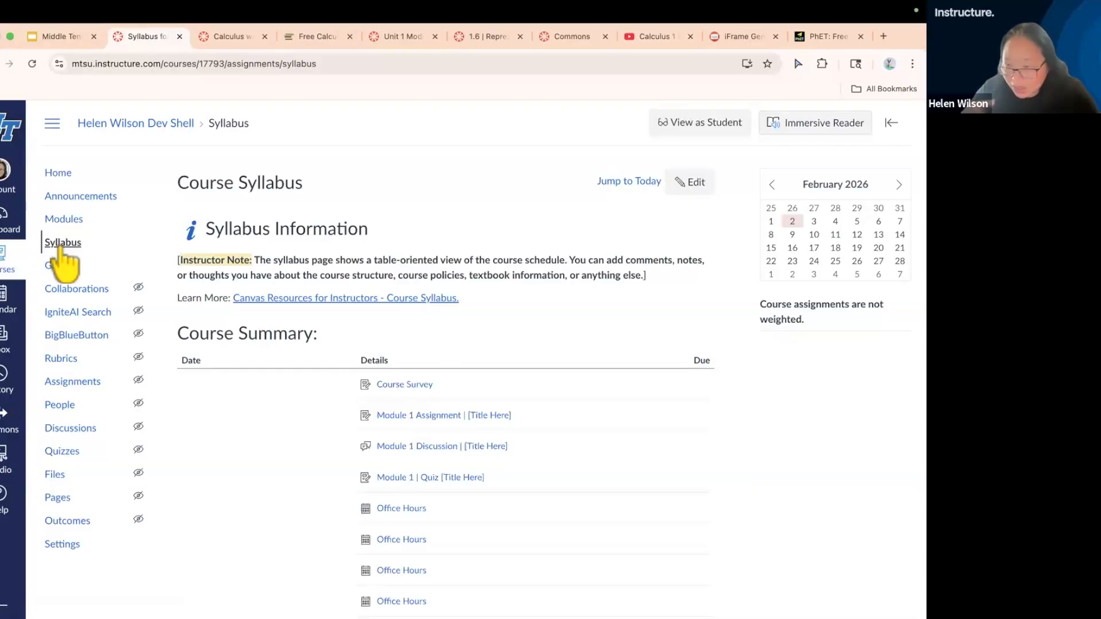
{"action": "left_click", "coordinate": [696, 184]}
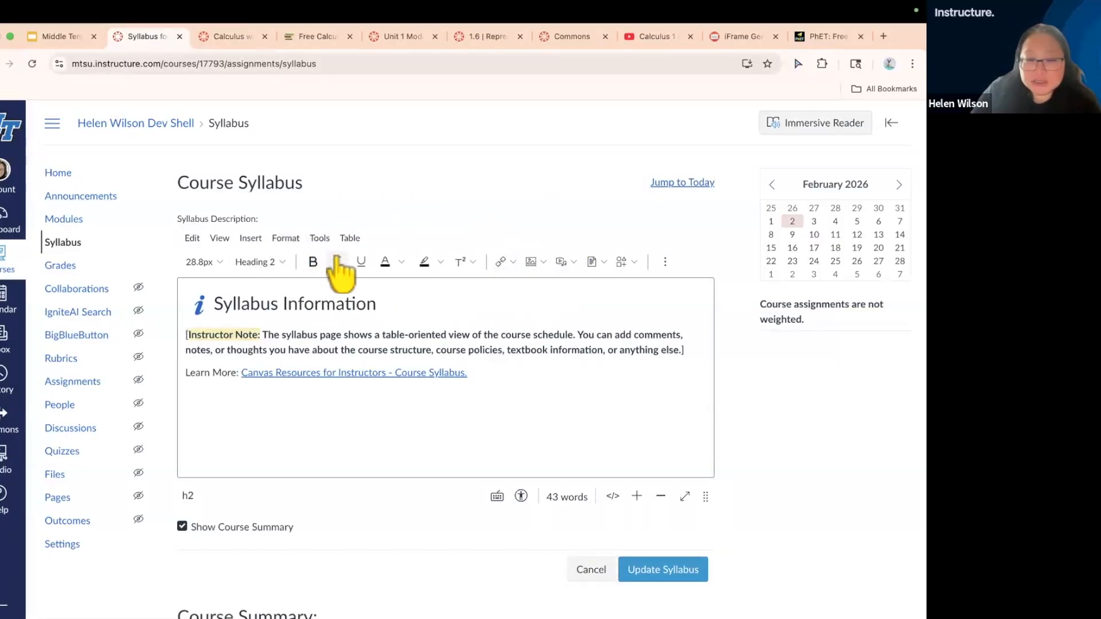
{"action": "scroll", "coordinate": [462, 315], "scroll_direction": "down", "scroll_amount": 1}
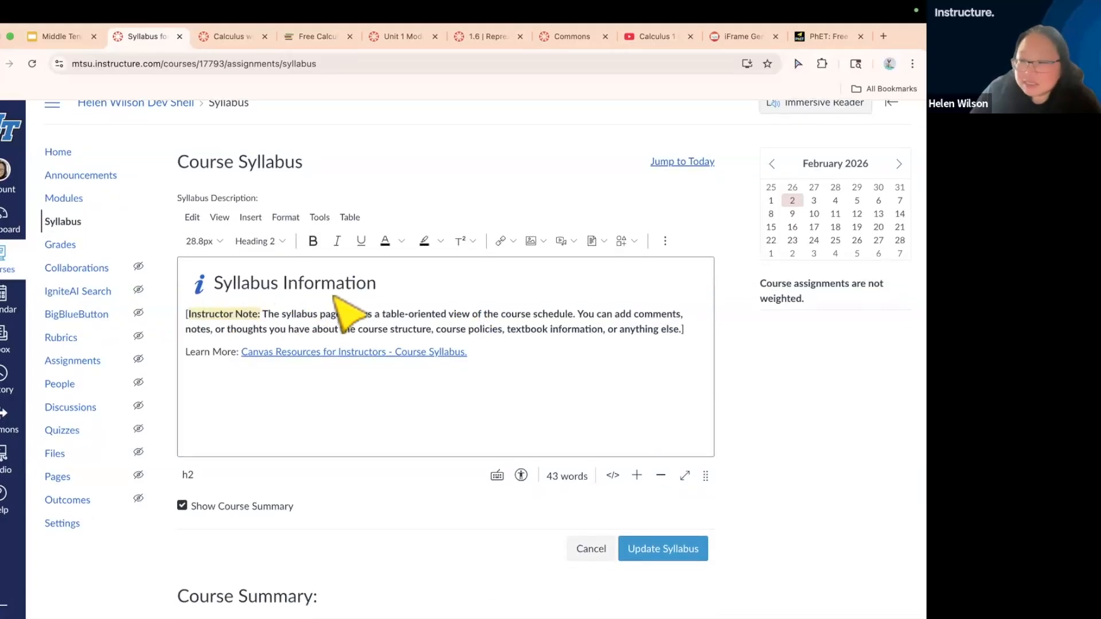
{"action": "left_click", "coordinate": [212, 314]}
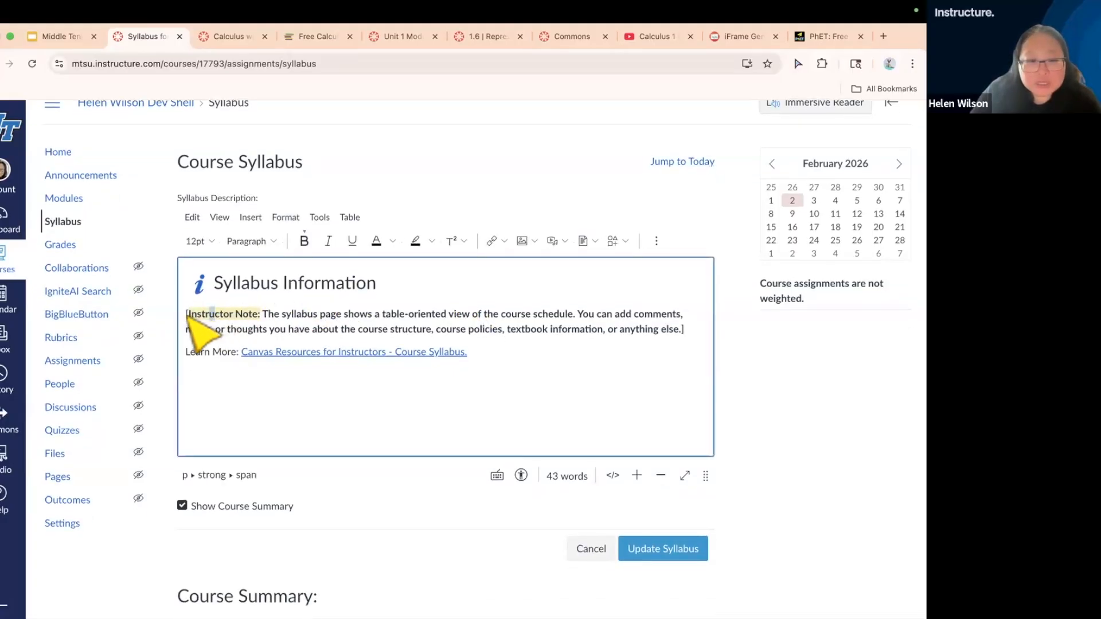
{"action": "left_click_drag", "start_coordinate": [187, 314], "coordinate": [503, 360]}
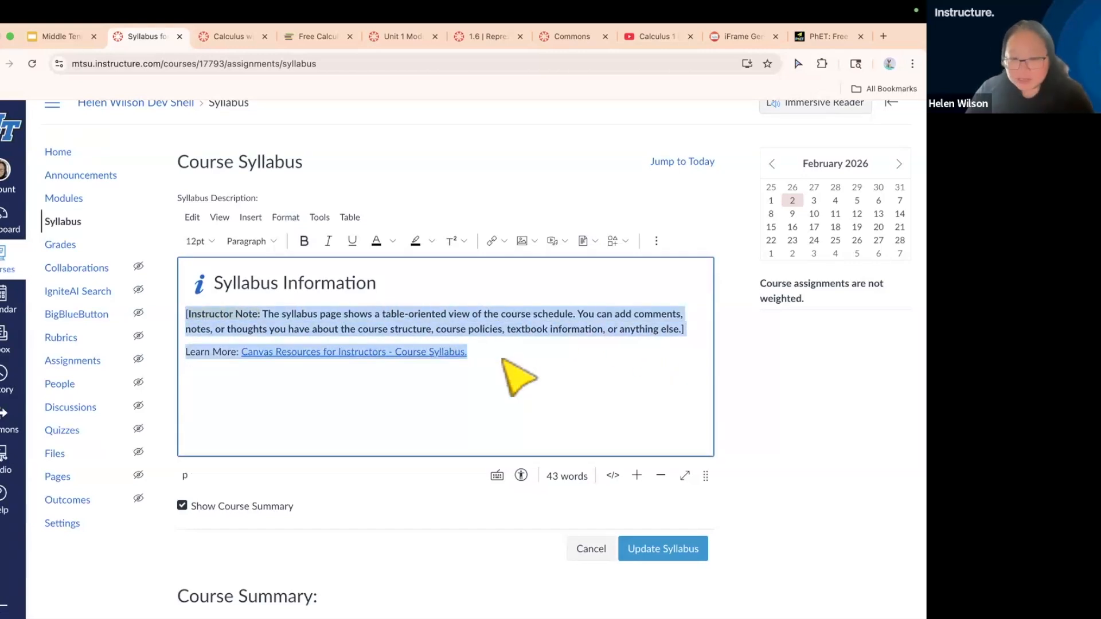
{"action": "key", "text": "BackSpace"}
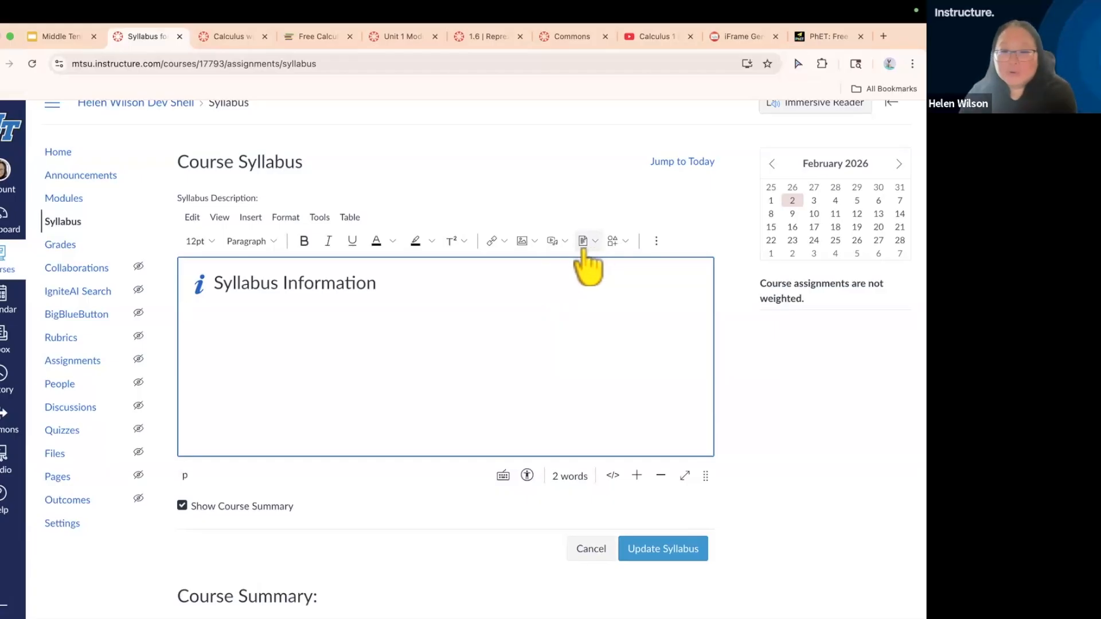
Upload the document Calculus with Applications Syllabus copy.pdf from the Desktop into the syllabus description below the Syllabus Information heading
{"action": "scroll", "coordinate": [588, 251], "scroll_direction": "up", "scroll_amount": 5}
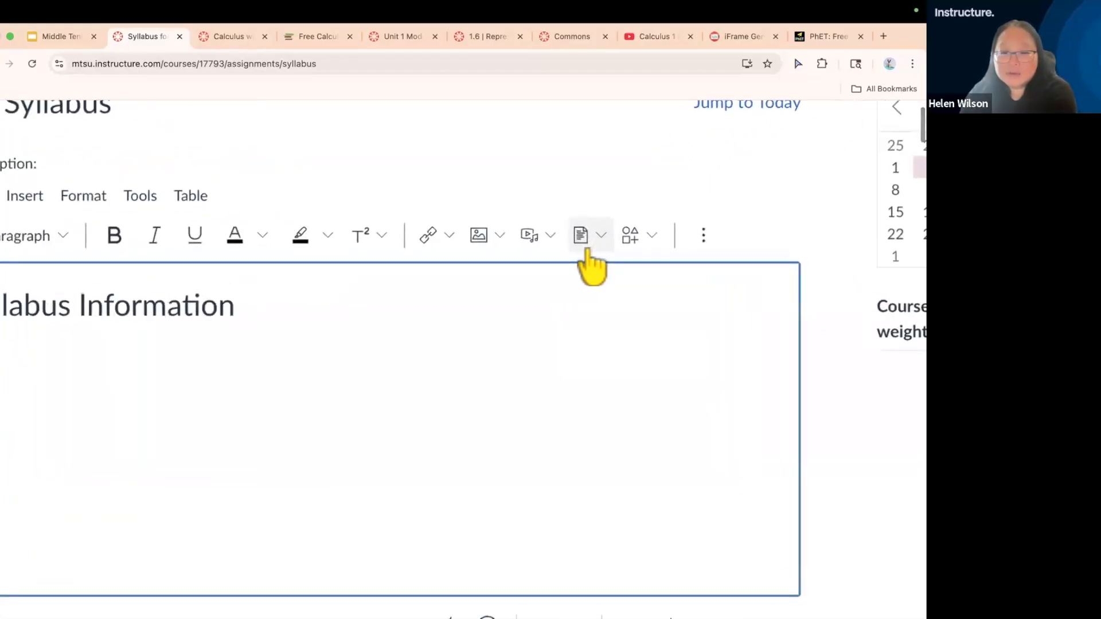
{"action": "left_click", "coordinate": [601, 234]}
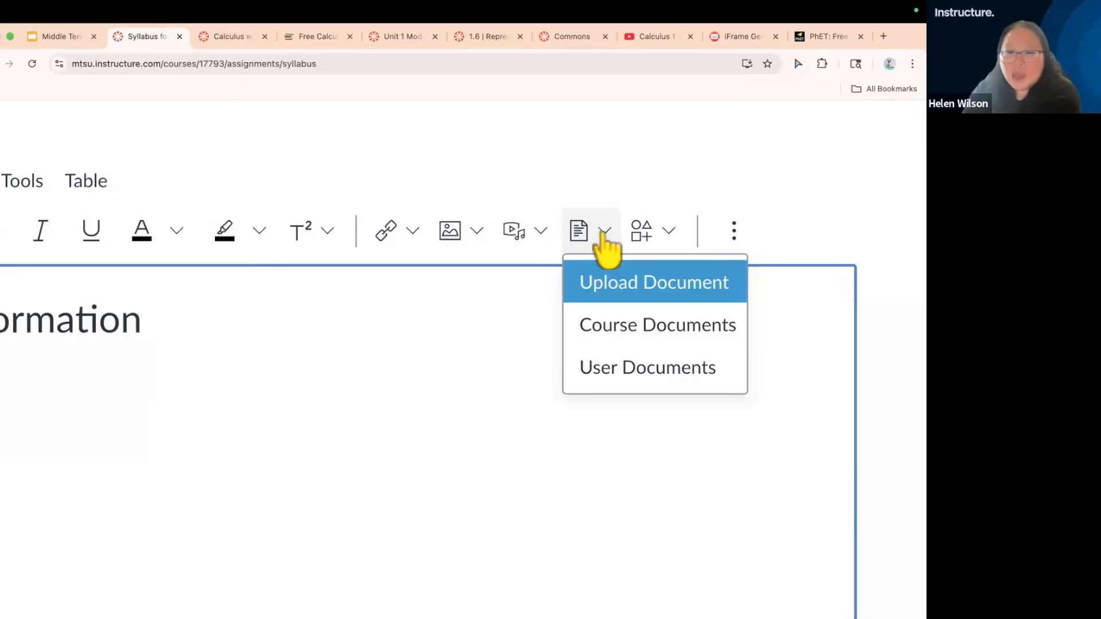
{"action": "scroll", "coordinate": [602, 233], "scroll_direction": "down", "scroll_amount": 5}
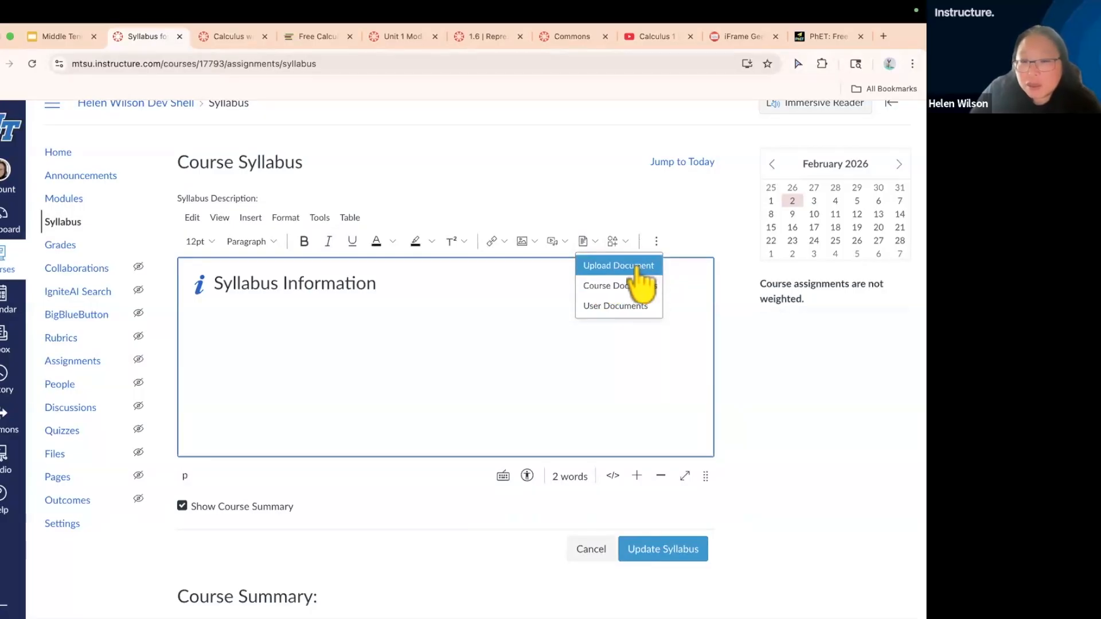
{"action": "left_click", "coordinate": [621, 269]}
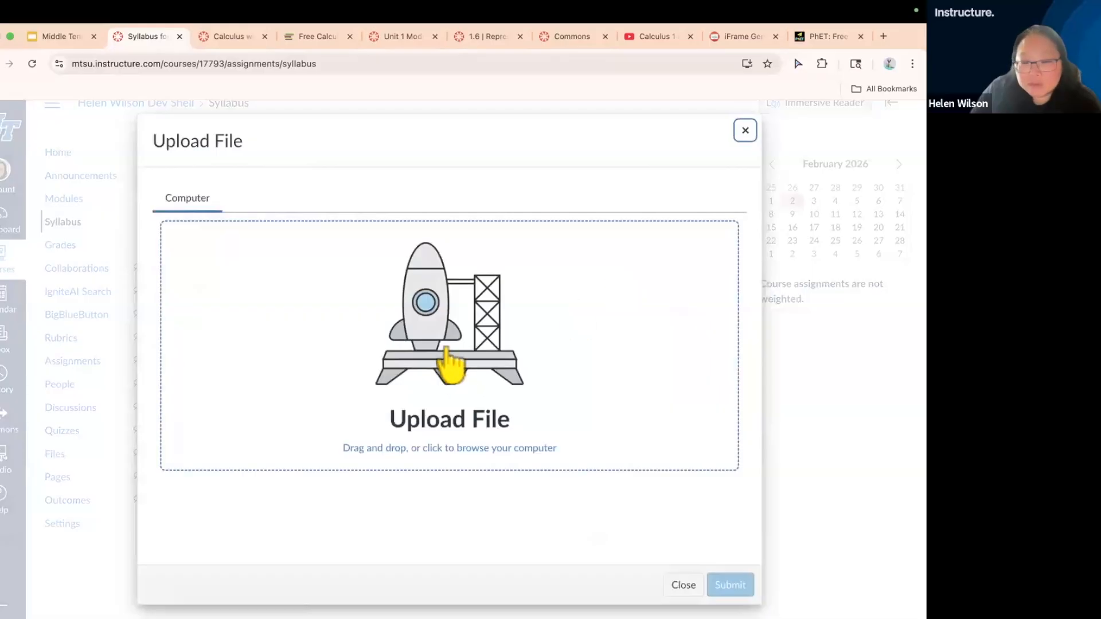
{"action": "left_click", "coordinate": [441, 340]}
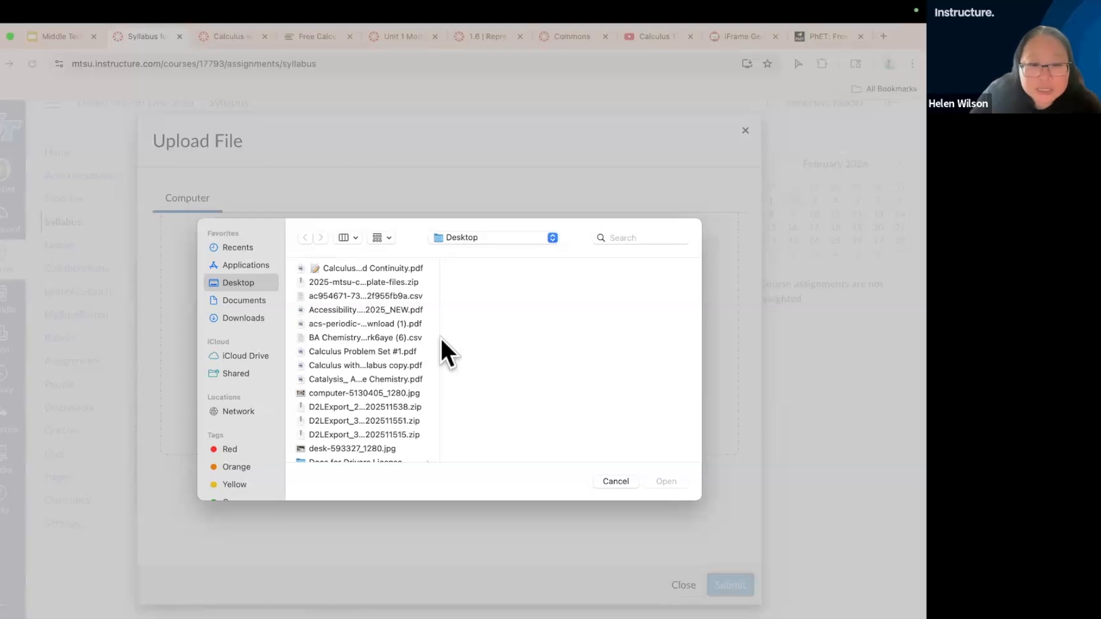
{"action": "left_click", "coordinate": [384, 365]}
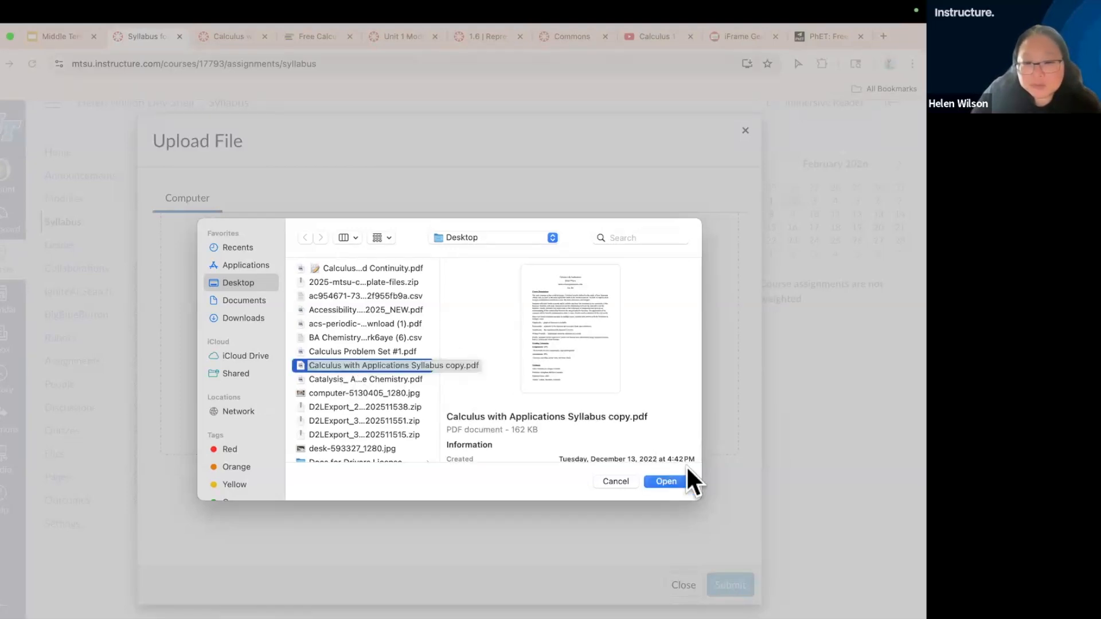
{"action": "left_click", "coordinate": [666, 481]}
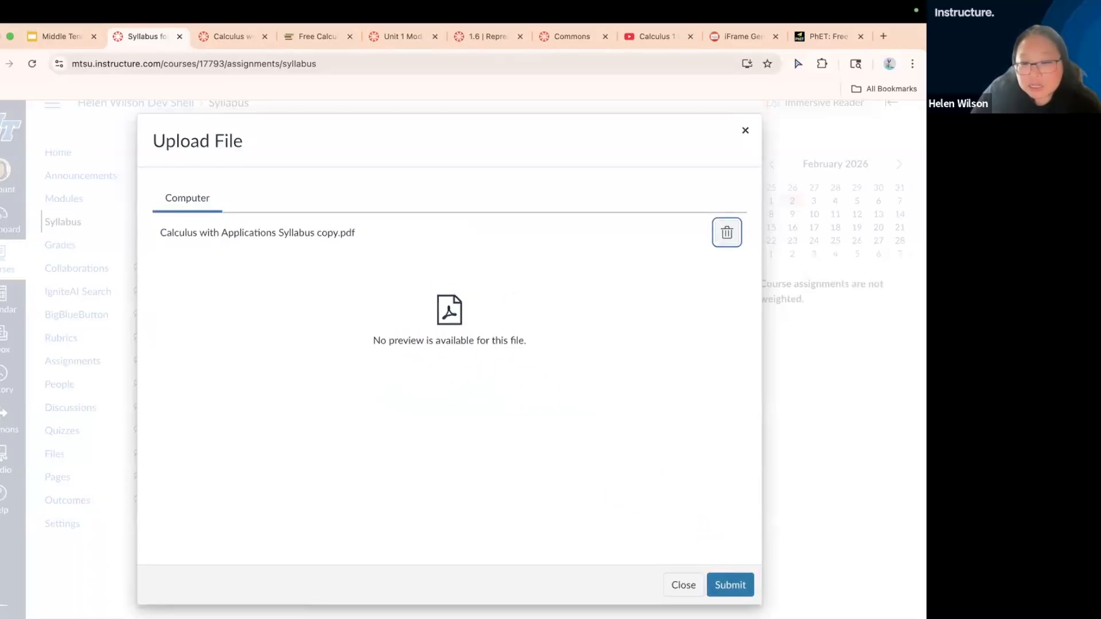
{"action": "left_click", "coordinate": [730, 585]}
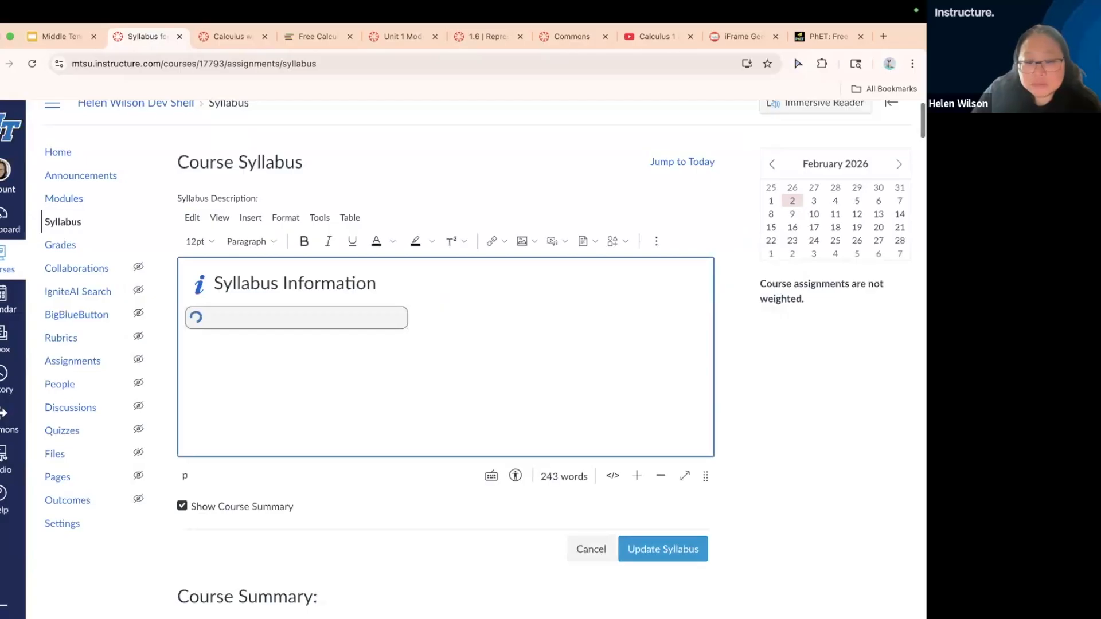
Check the inserted syllabus PDF link and save the updated syllabus
{"action": "scroll", "coordinate": [448, 344], "scroll_direction": "down", "scroll_amount": 3}
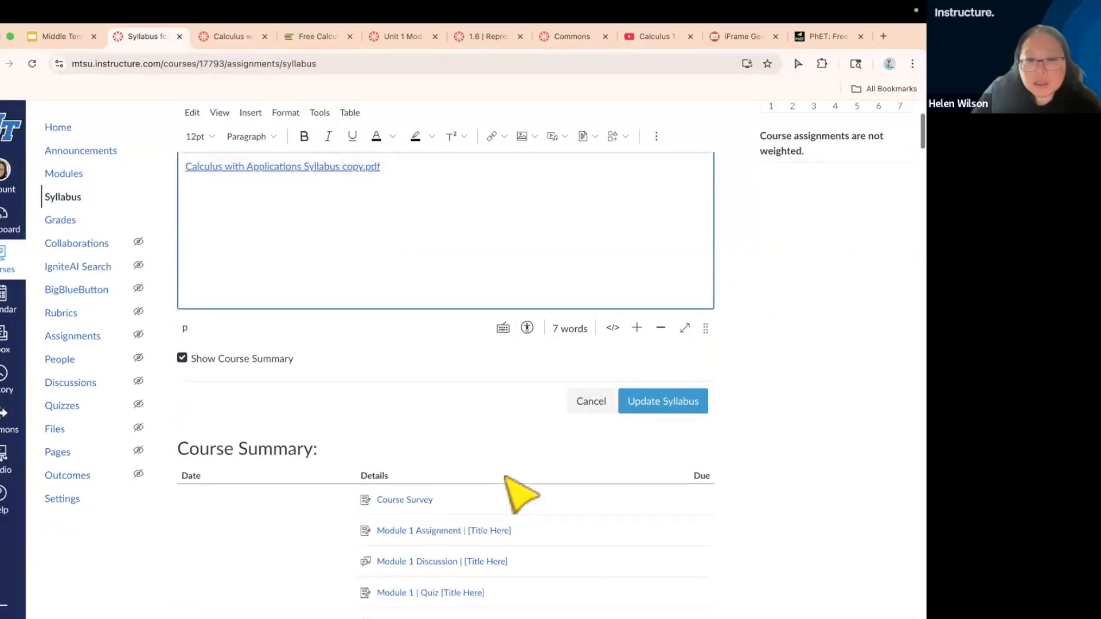
{"action": "scroll", "coordinate": [522, 493], "scroll_direction": "up", "scroll_amount": 3}
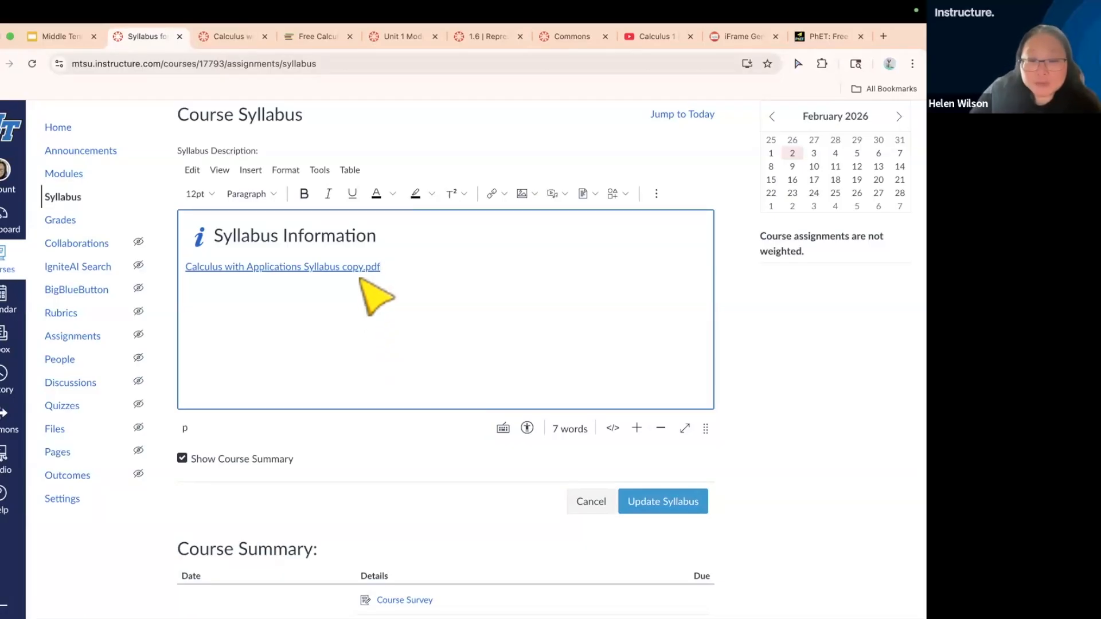
{"action": "left_click", "coordinate": [665, 500]}
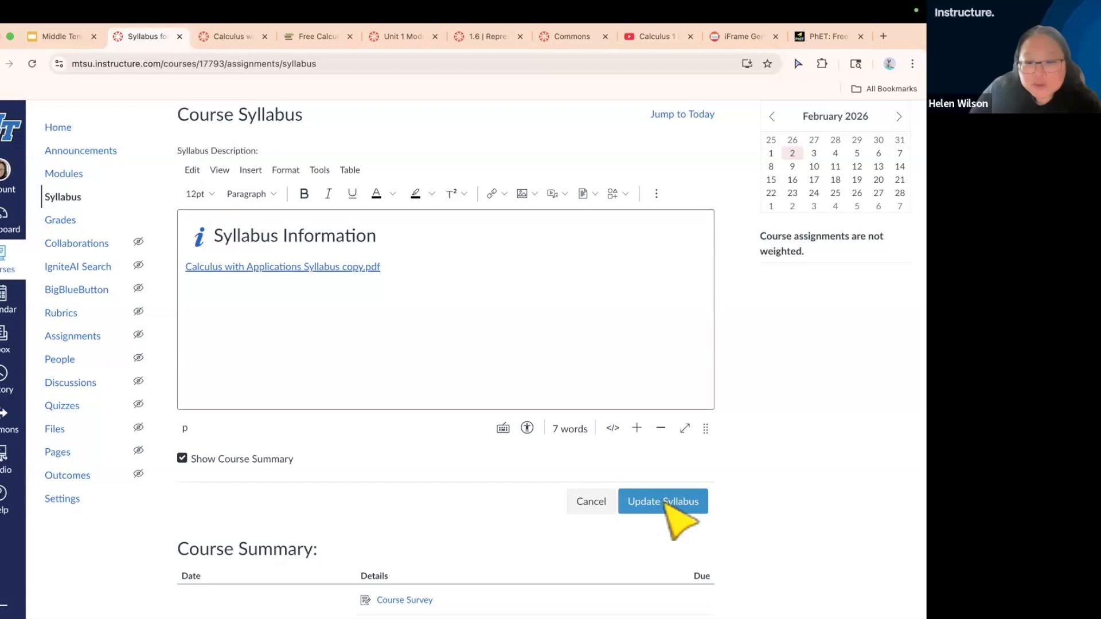
{"action": "scroll", "coordinate": [578, 378], "scroll_direction": "up", "scroll_amount": 1}
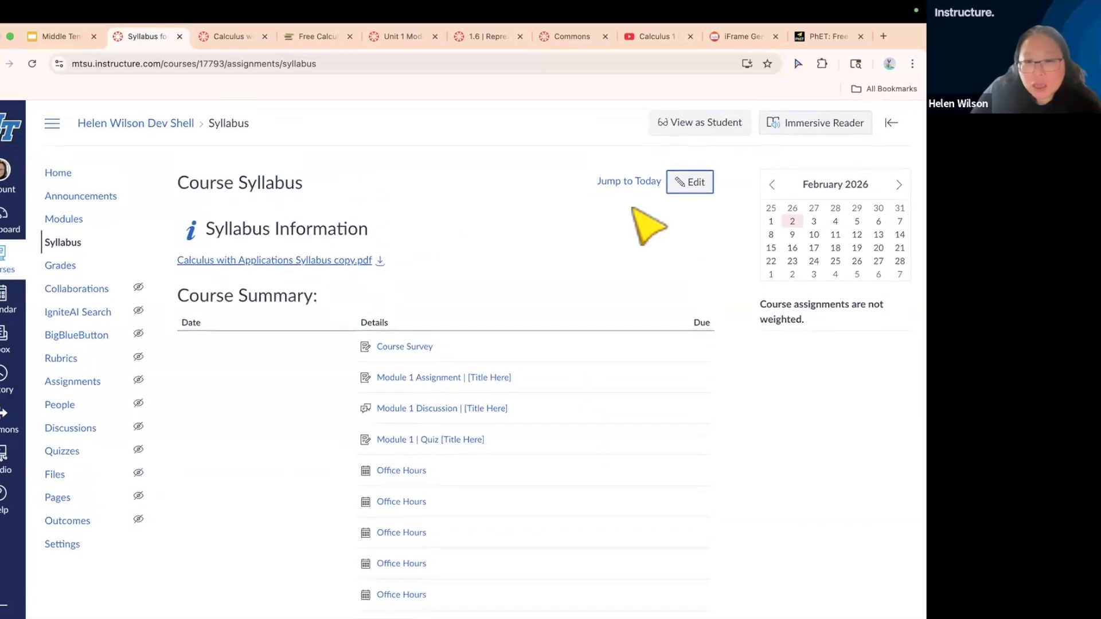
View the syllabus page as a student, preview the linked syllabus PDF, close the preview and leave Student View
{"action": "left_click", "coordinate": [699, 124]}
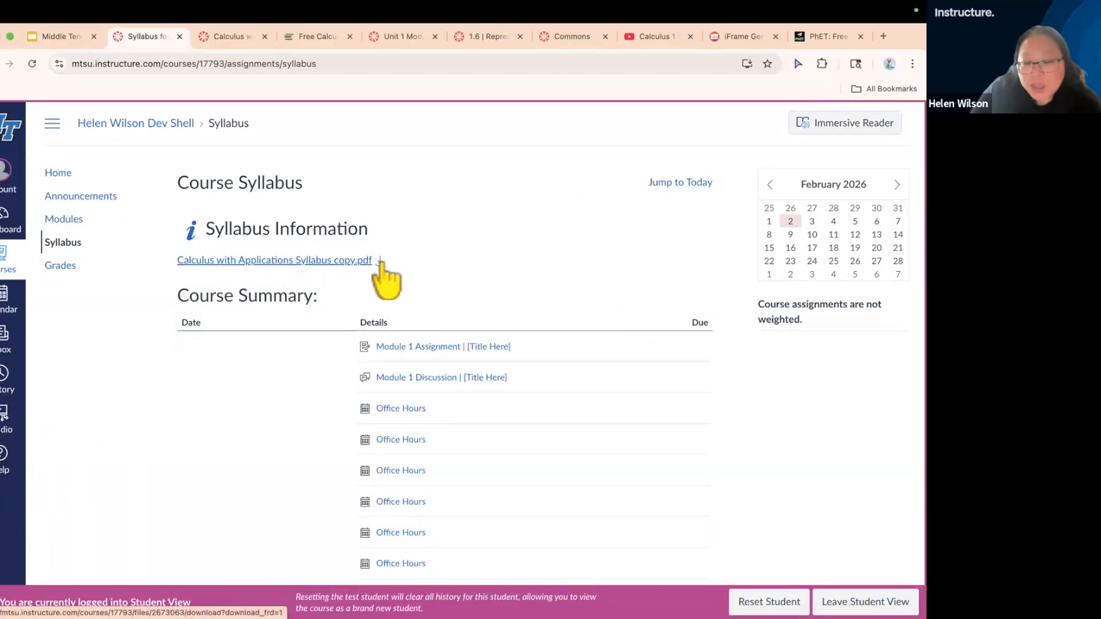
{"action": "left_click", "coordinate": [287, 261]}
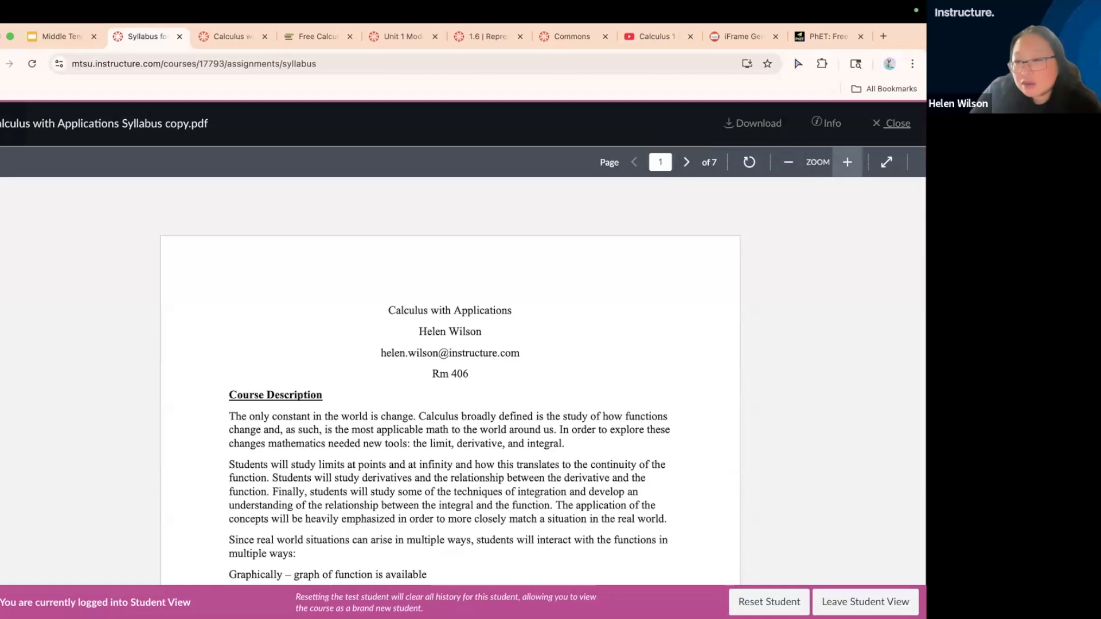
{"action": "left_click", "coordinate": [889, 128]}
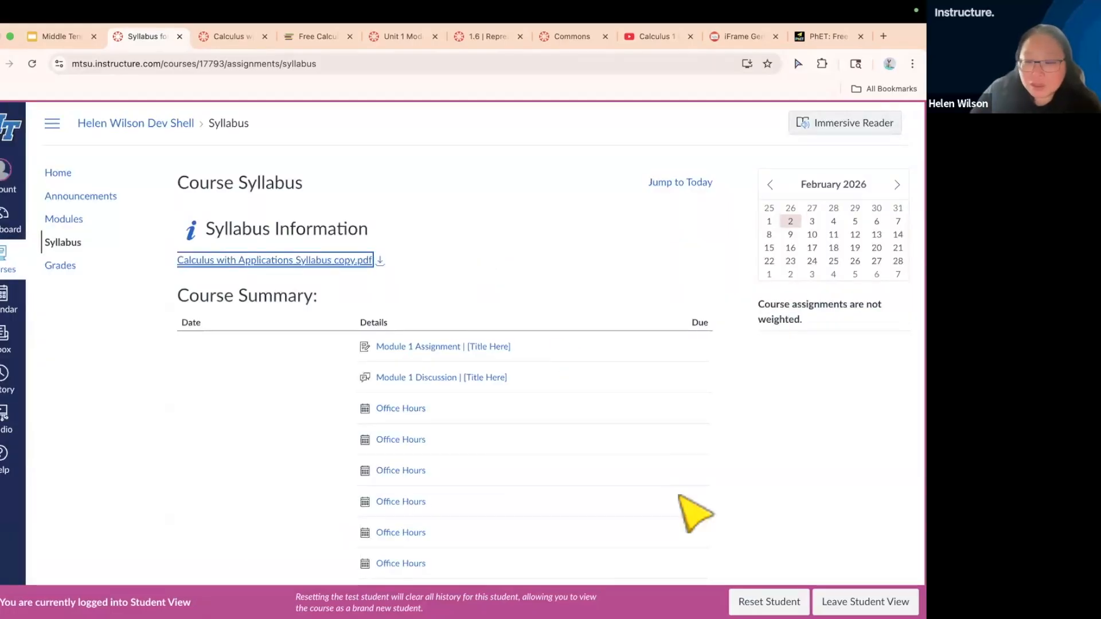
{"action": "left_click", "coordinate": [863, 601]}
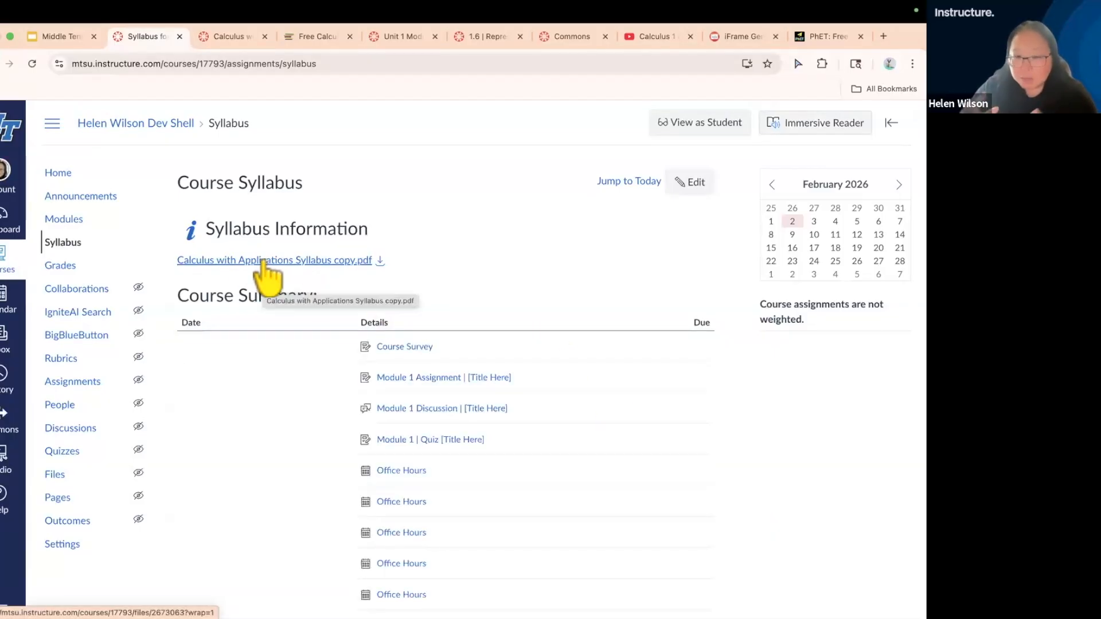
Reopen the syllabus for editing and set the syllabus PDF link to preview inline with the preview expanded by default
{"action": "left_click", "coordinate": [692, 188]}
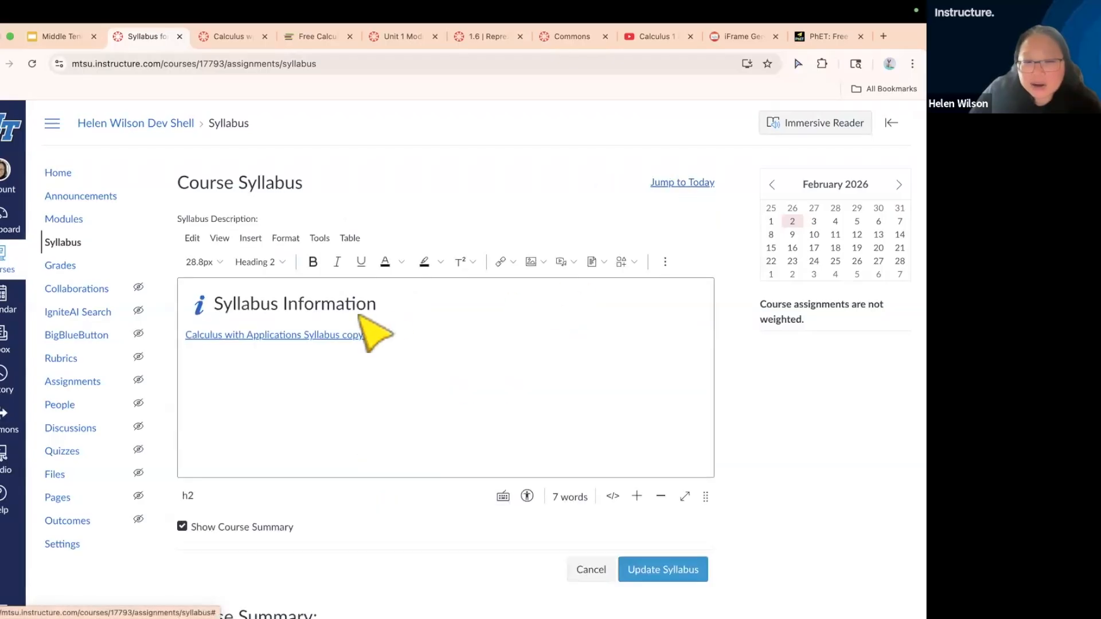
{"action": "left_click", "coordinate": [288, 337]}
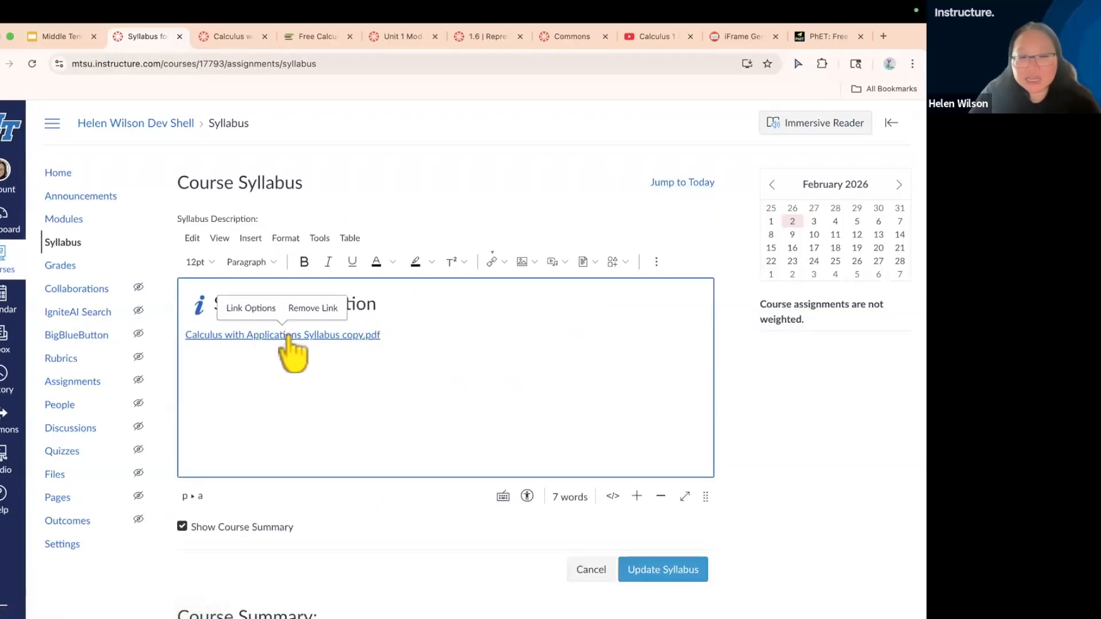
{"action": "scroll", "coordinate": [289, 337], "scroll_direction": "up", "scroll_amount": 5}
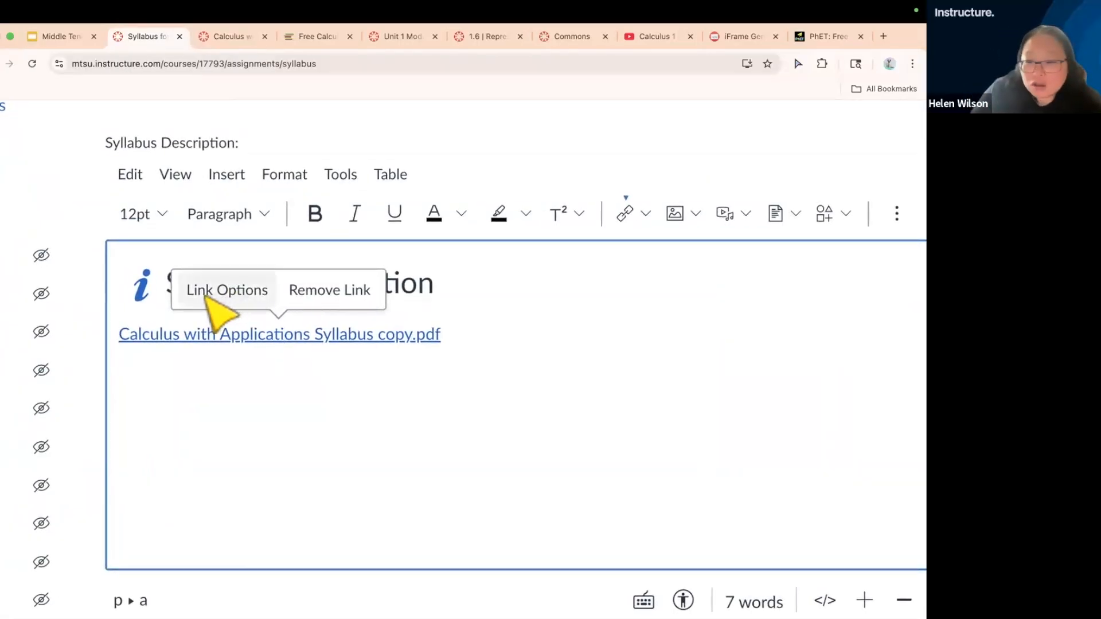
{"action": "left_click", "coordinate": [232, 294]}
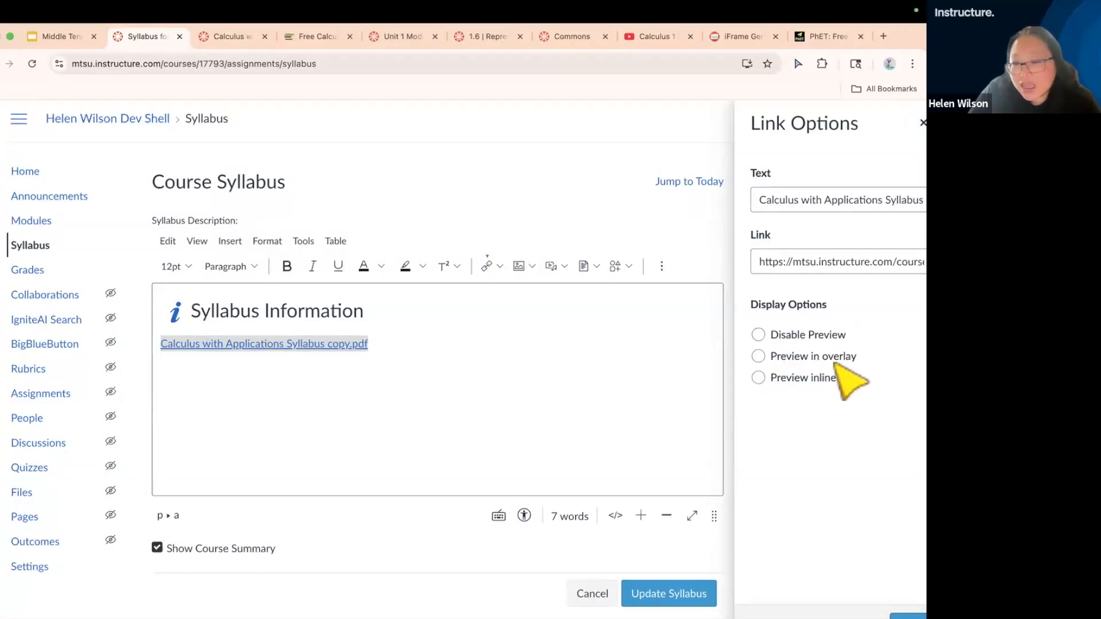
{"action": "left_click", "coordinate": [759, 377]}
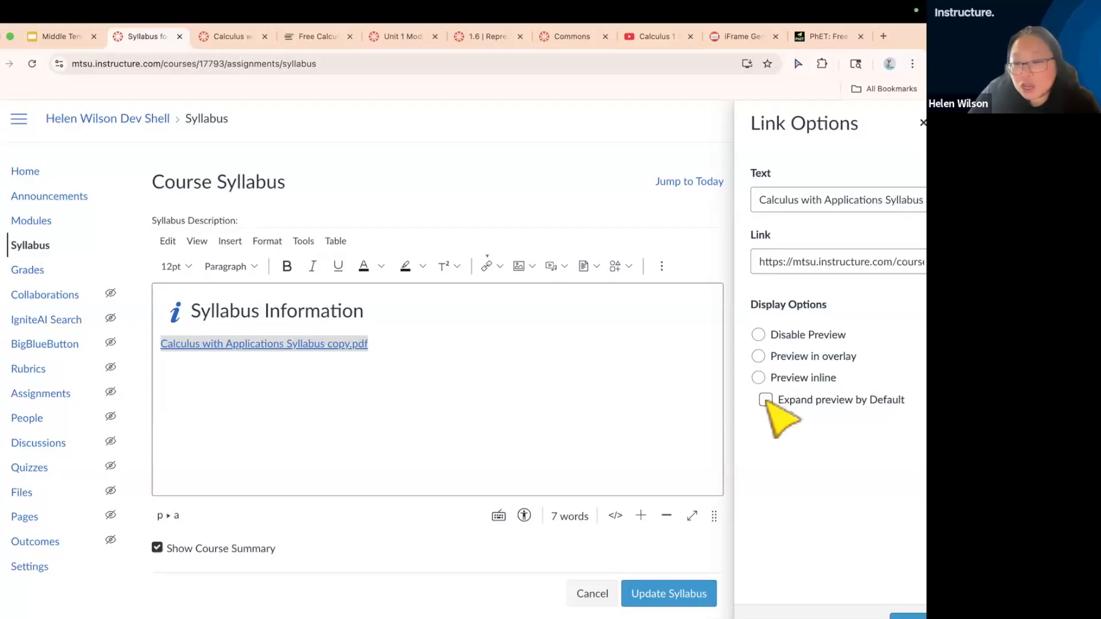
{"action": "left_click", "coordinate": [766, 400]}
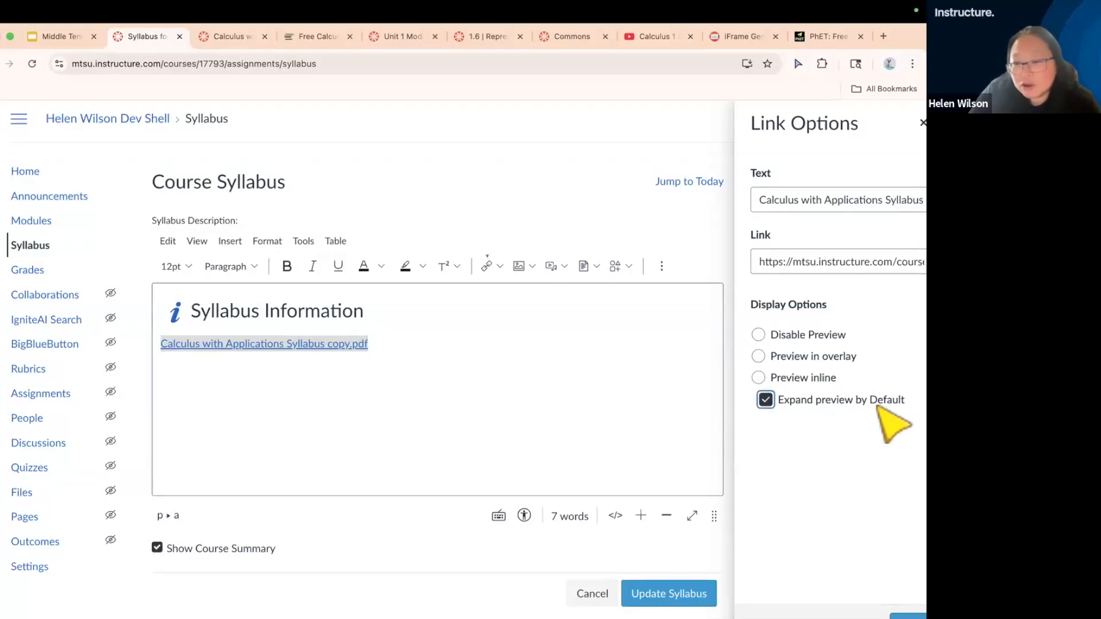
{"action": "left_click", "coordinate": [828, 379]}
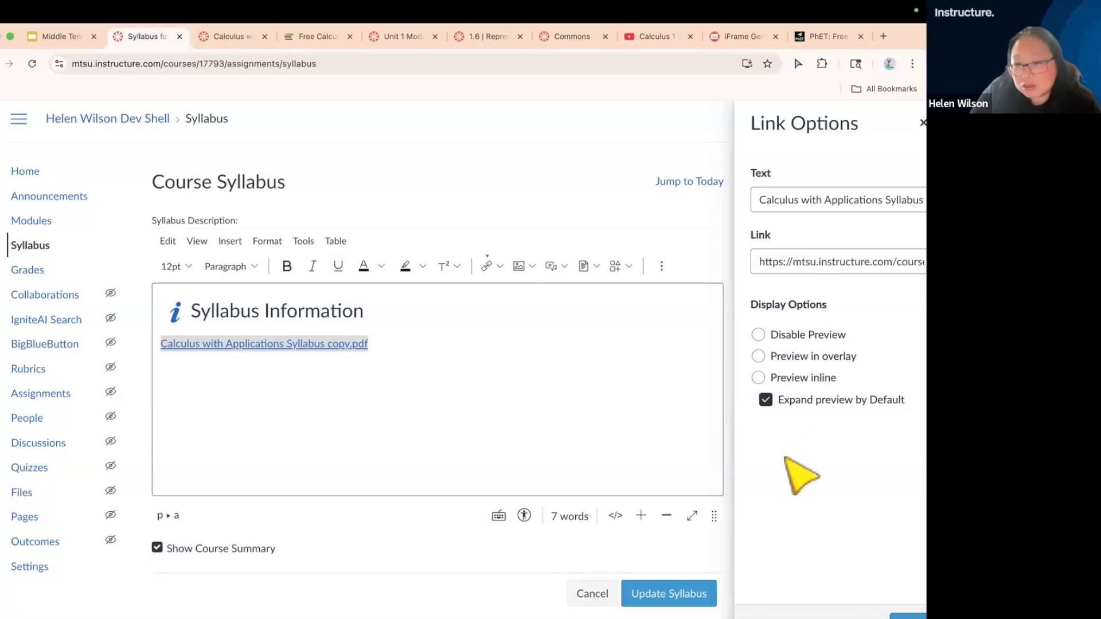
{"action": "scroll", "coordinate": [802, 476], "scroll_direction": "right", "scroll_amount": 1}
{"action": "scroll", "coordinate": [799, 468], "scroll_direction": "down", "scroll_amount": 3}
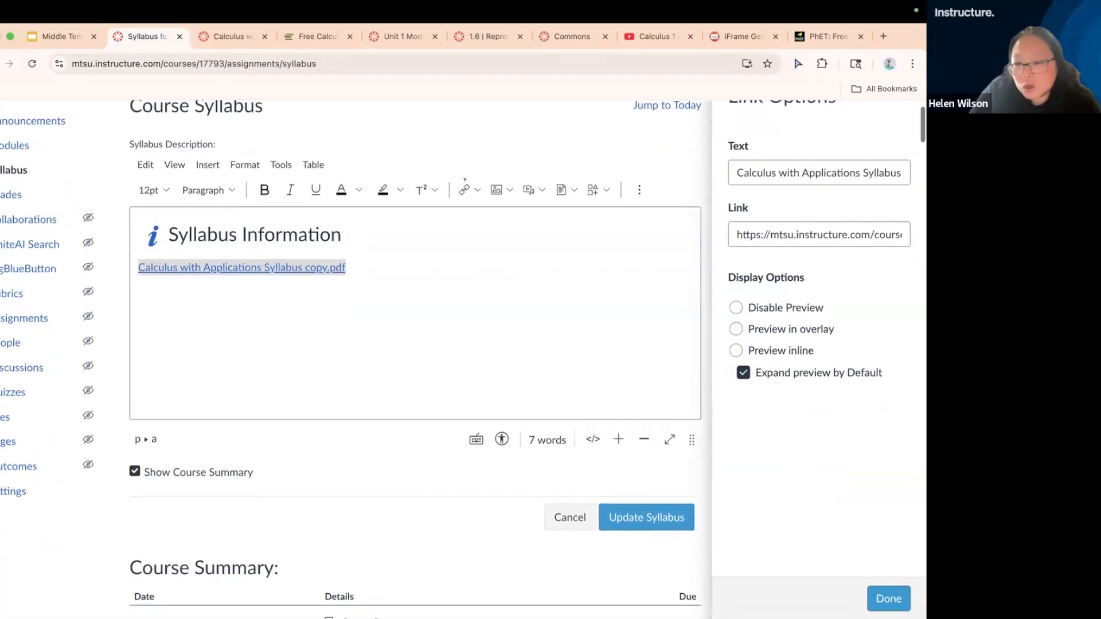
{"action": "left_click", "coordinate": [888, 598]}
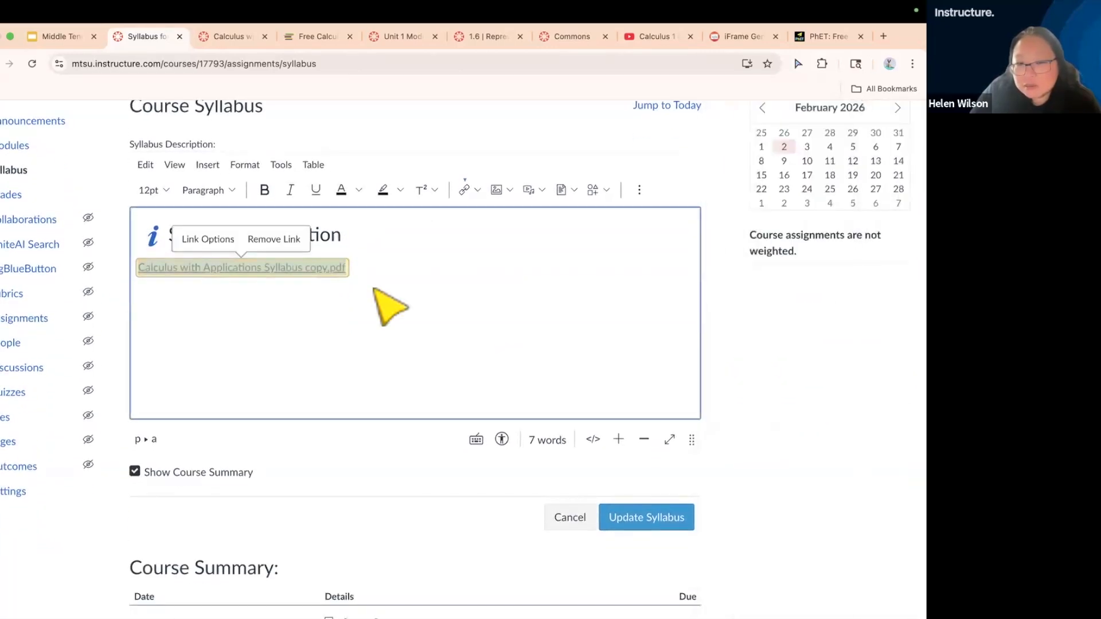
Save the syllabus and look through the embedded PDF preview
{"action": "left_click", "coordinate": [660, 519]}
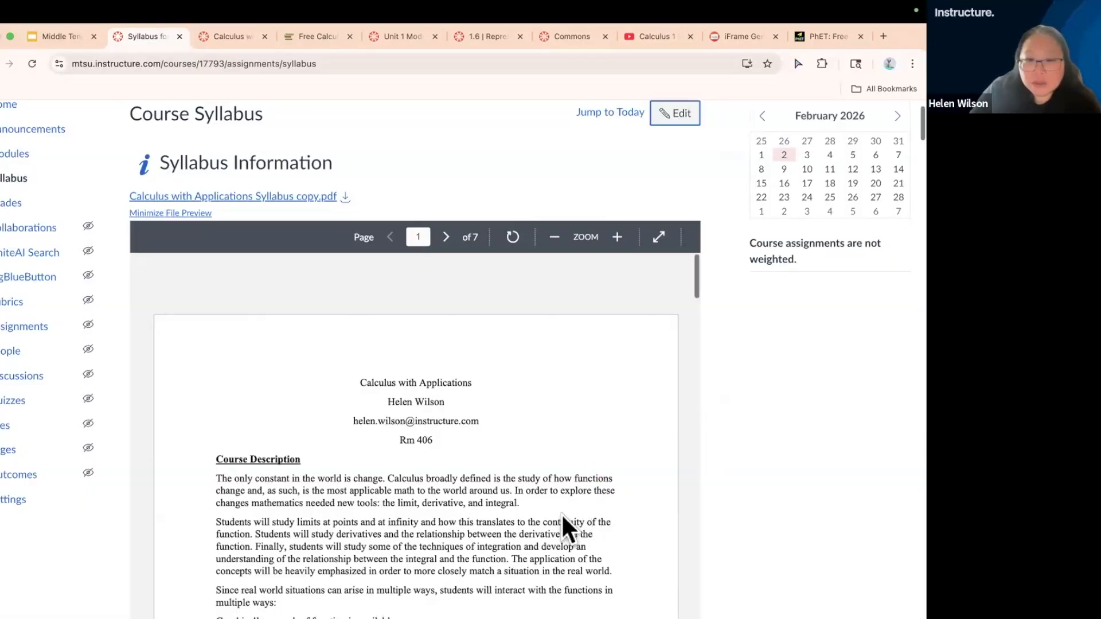
{"action": "scroll", "coordinate": [560, 514], "scroll_direction": "down", "scroll_amount": 5}
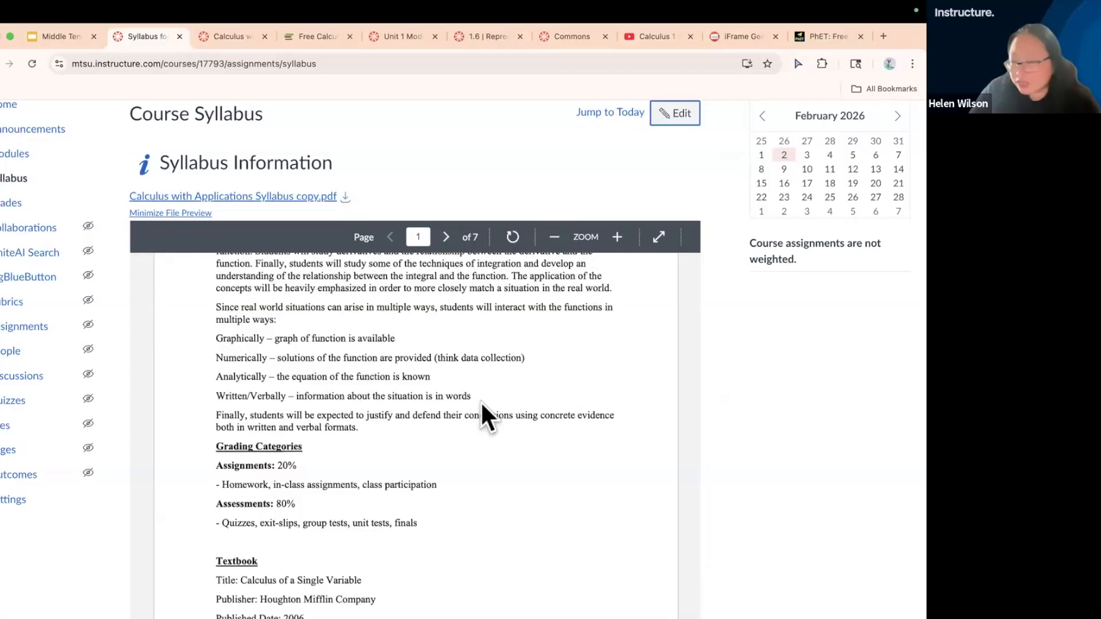
{"action": "scroll", "coordinate": [480, 401], "scroll_direction": "up", "scroll_amount": 5}
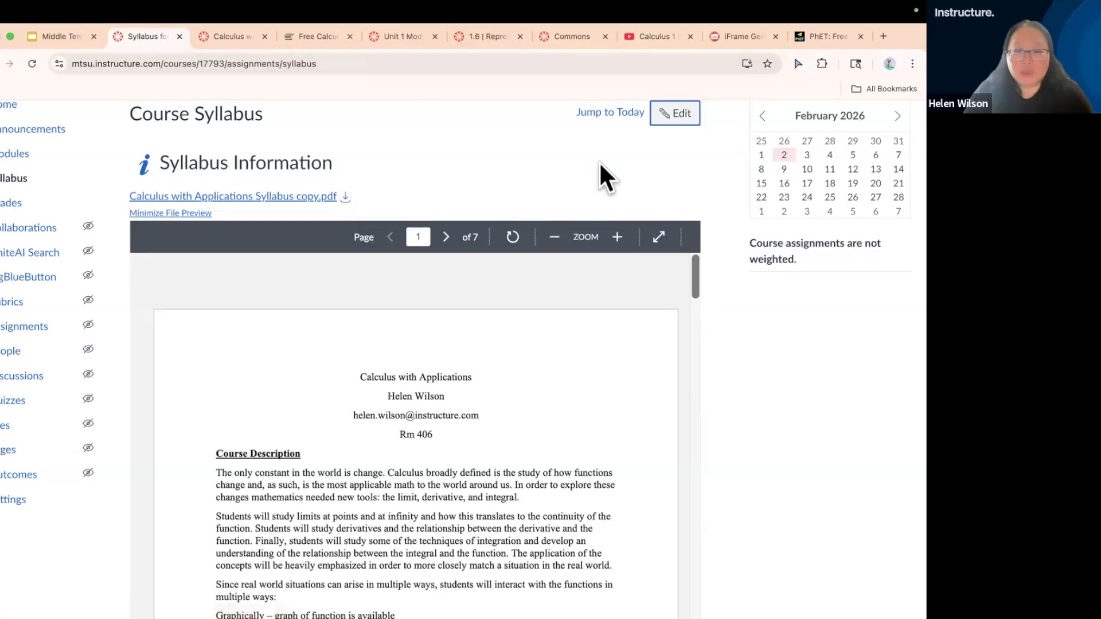
Reopen the syllabus for editing, check the Show Course Summary option and save the syllabus again
{"action": "left_click", "coordinate": [668, 110]}
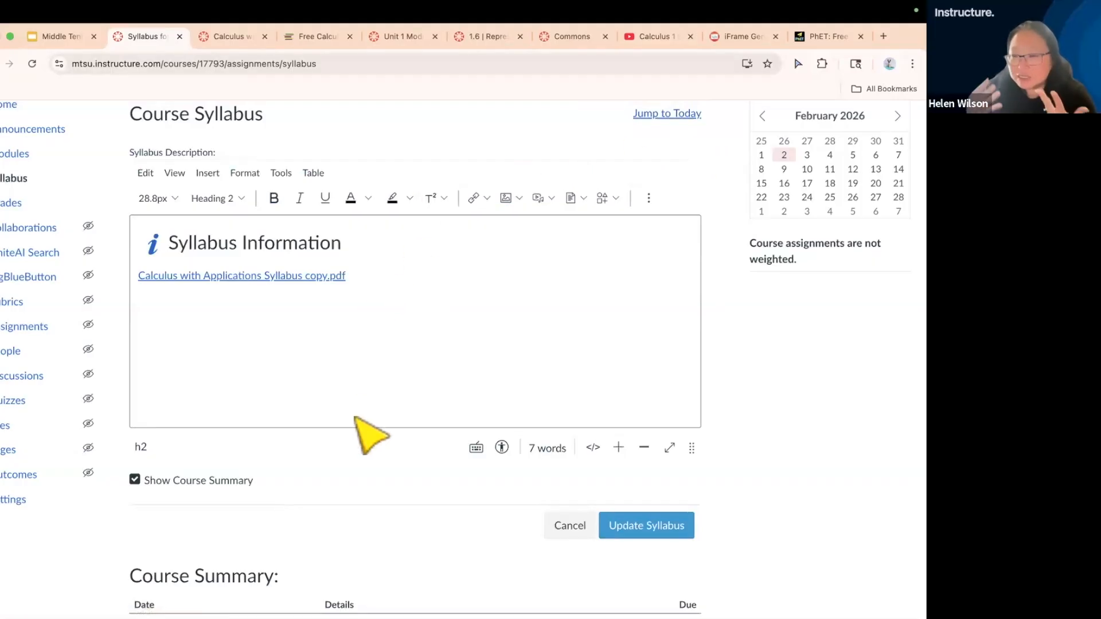
{"action": "scroll", "coordinate": [345, 474], "scroll_direction": "down", "scroll_amount": 1}
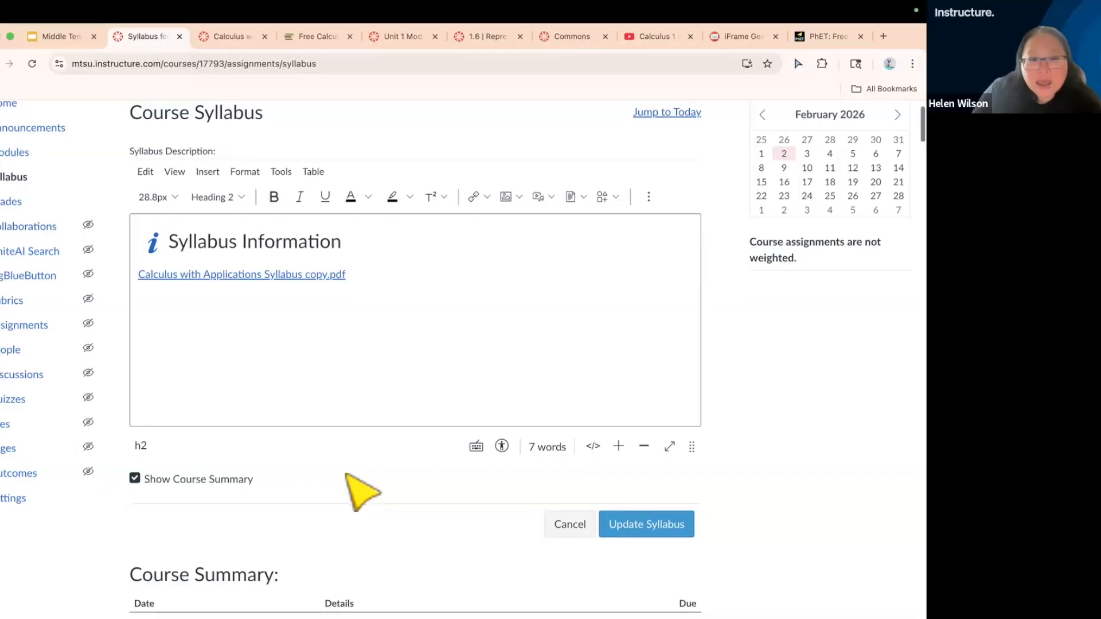
{"action": "scroll", "coordinate": [345, 474], "scroll_direction": "up", "scroll_amount": 1}
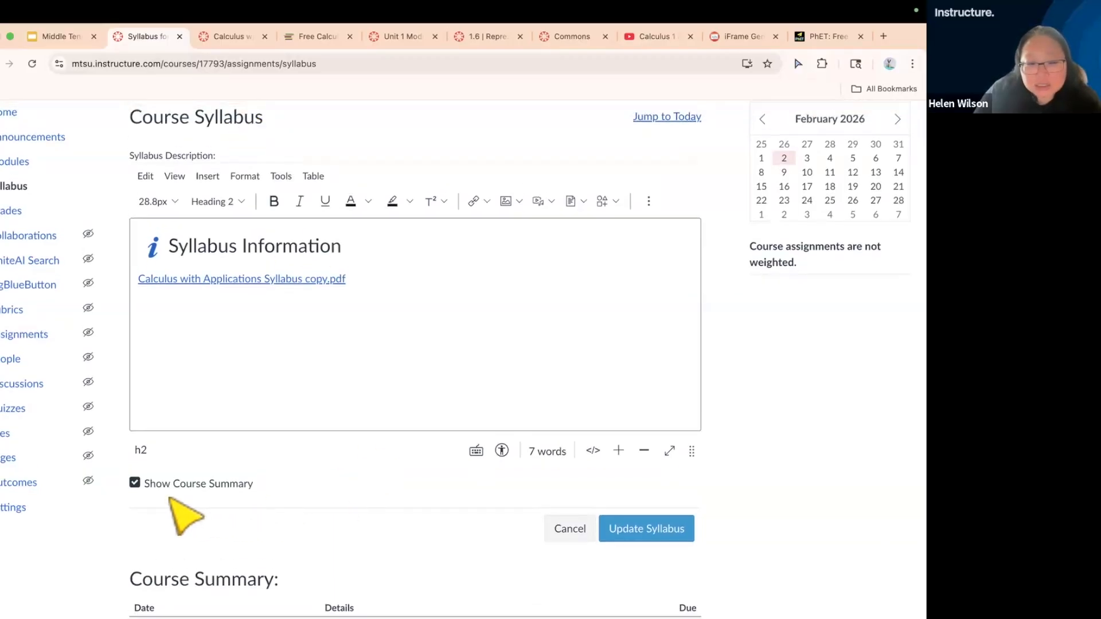
{"action": "scroll", "coordinate": [172, 504], "scroll_direction": "down", "scroll_amount": 5}
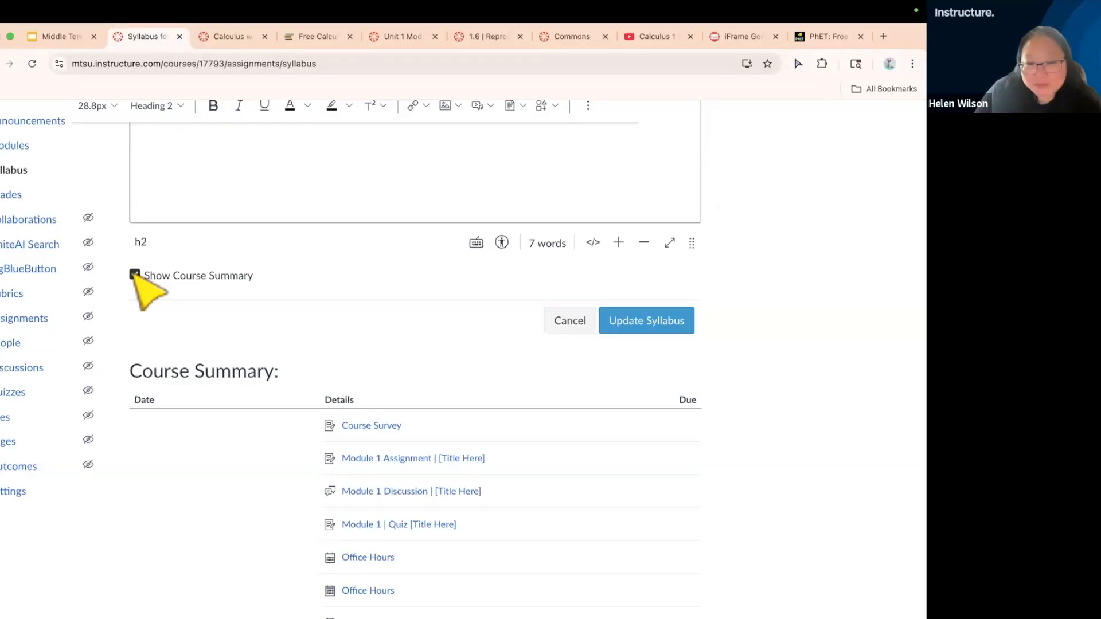
{"action": "left_click", "coordinate": [627, 339]}
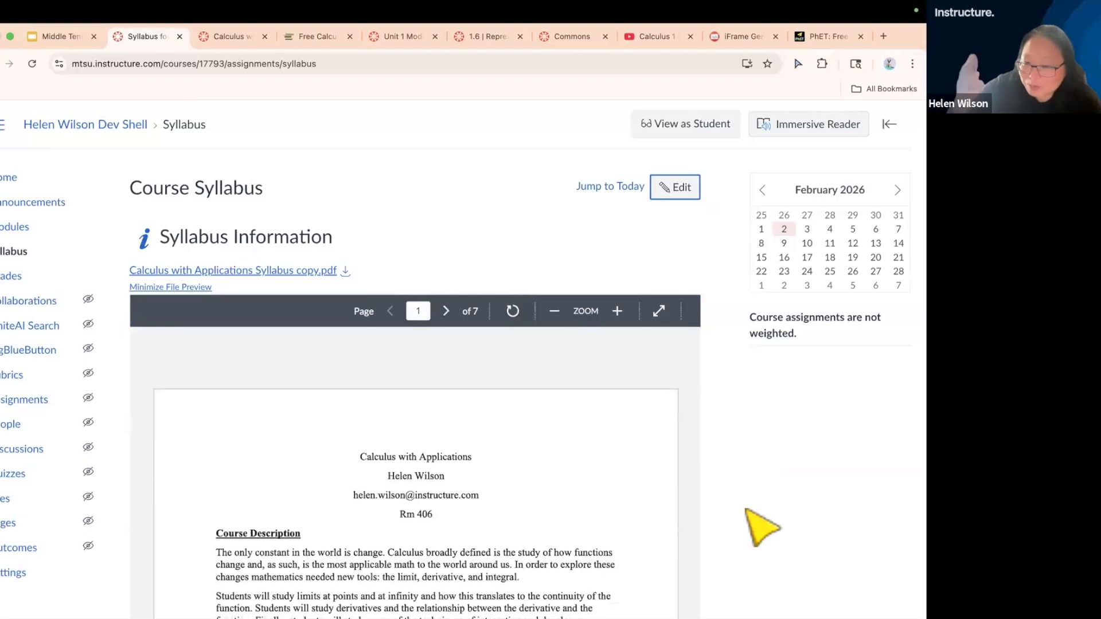
Examine the Course Summary list of assignments and calendar events below the embedded syllabus PDF
{"action": "scroll", "coordinate": [748, 510], "scroll_direction": "down", "scroll_amount": 5}
{"action": "scroll", "coordinate": [748, 510], "scroll_direction": "down", "scroll_amount": 8}
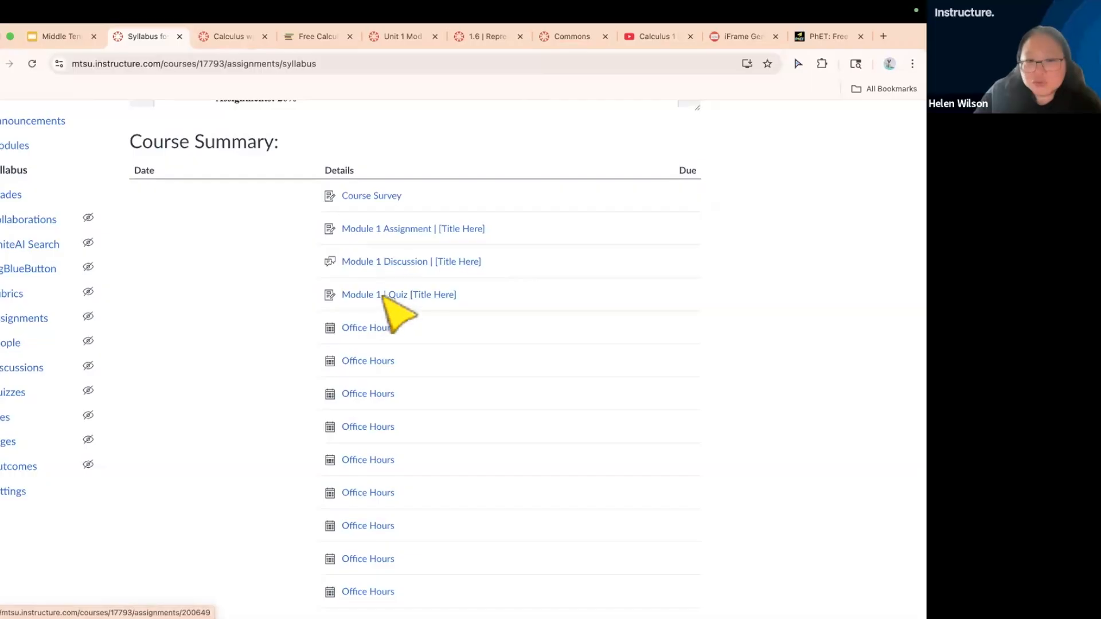
{"action": "scroll", "coordinate": [384, 310], "scroll_direction": "up", "scroll_amount": 3}
{"action": "scroll", "coordinate": [396, 321], "scroll_direction": "up", "scroll_amount": 10}
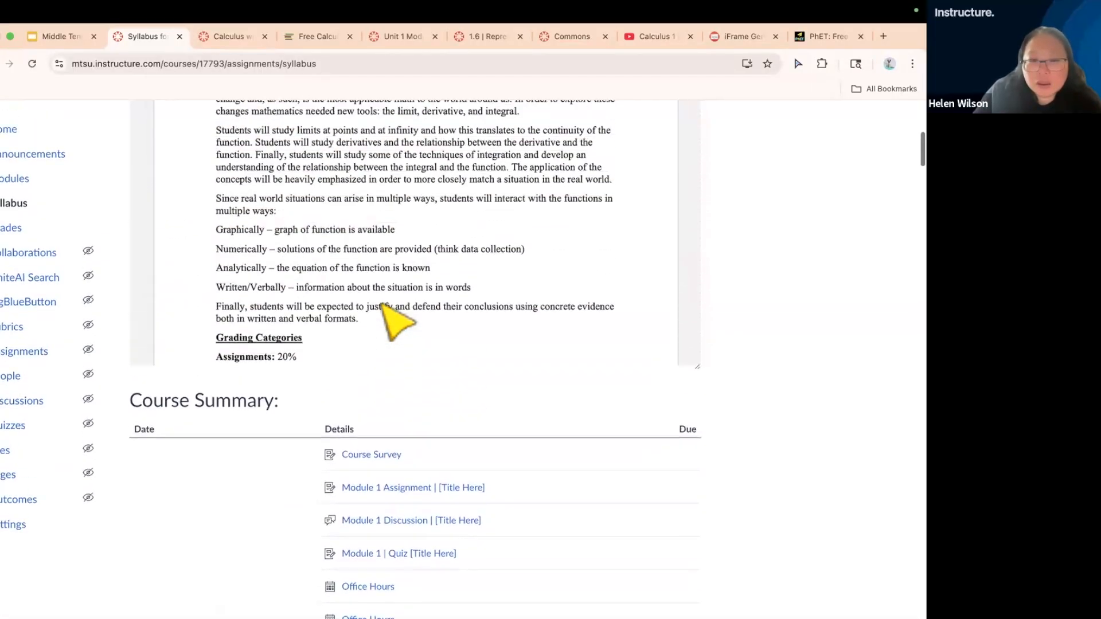
Reopen the syllabus for editing, turn off Show Course Summary, update the syllabus and look over the saved page
{"action": "left_click", "coordinate": [665, 195]}
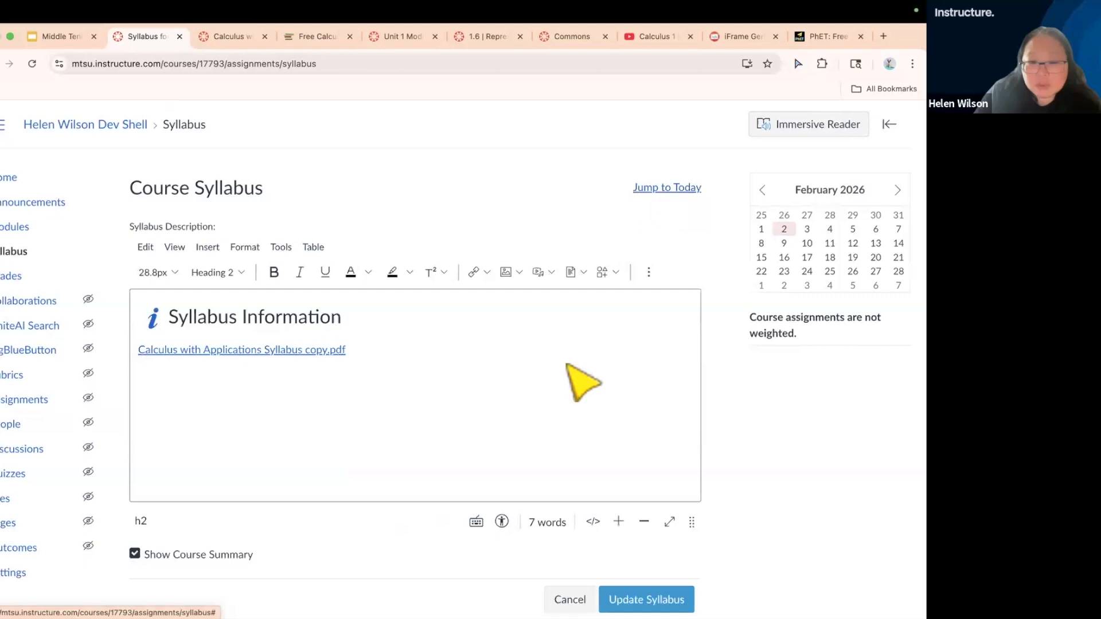
{"action": "left_click", "coordinate": [135, 554]}
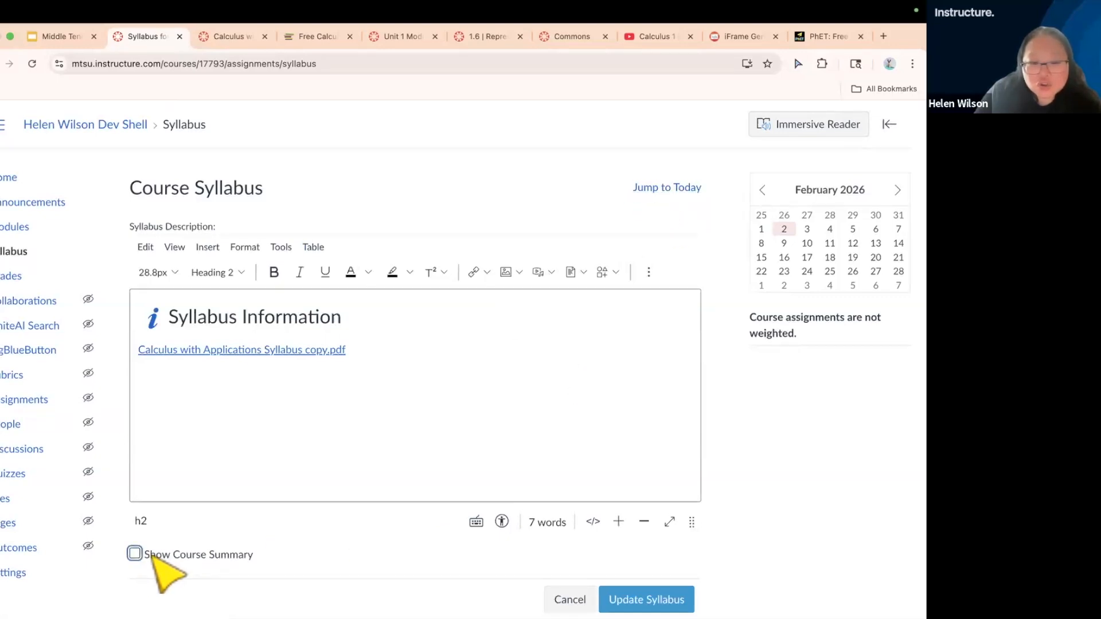
{"action": "left_click", "coordinate": [646, 600]}
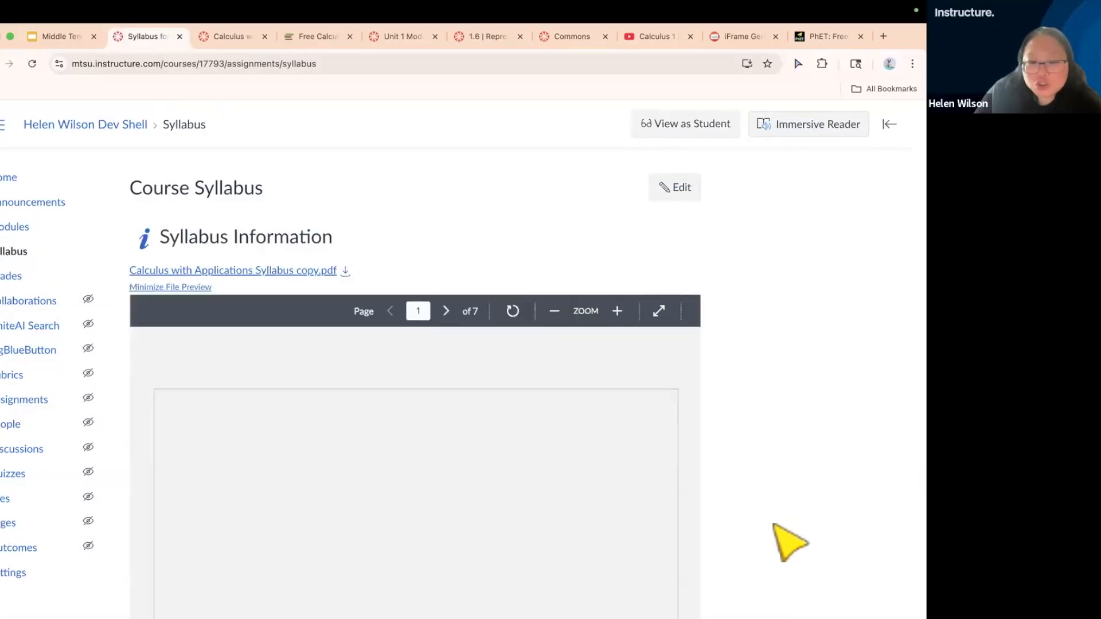
{"action": "scroll", "coordinate": [790, 542], "scroll_direction": "down", "scroll_amount": 5}
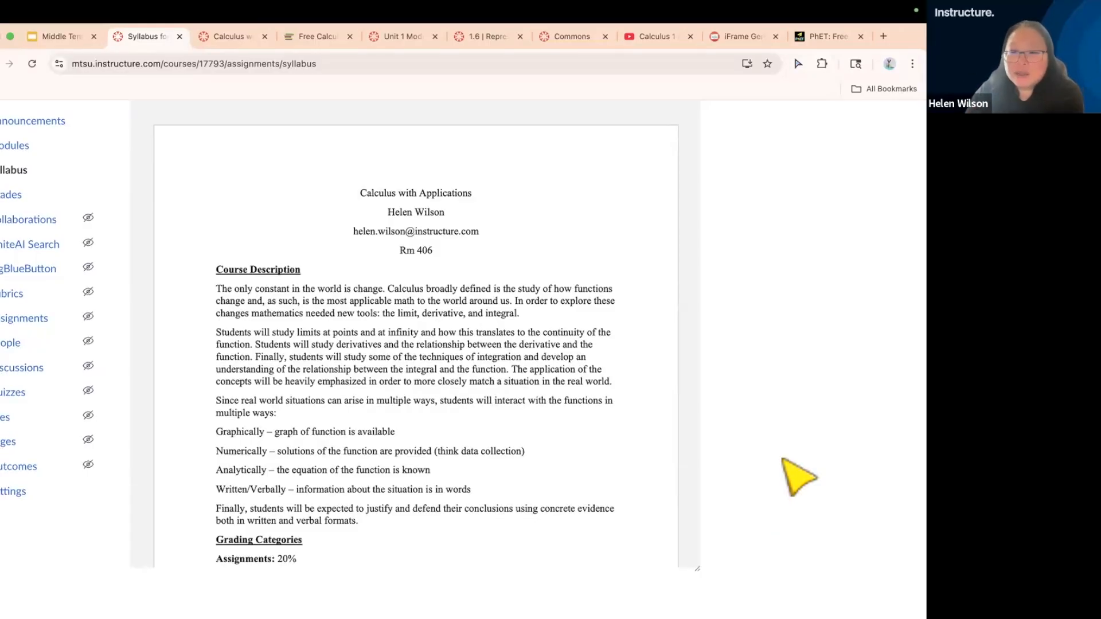
{"action": "scroll", "coordinate": [781, 458], "scroll_direction": "down", "scroll_amount": 1}
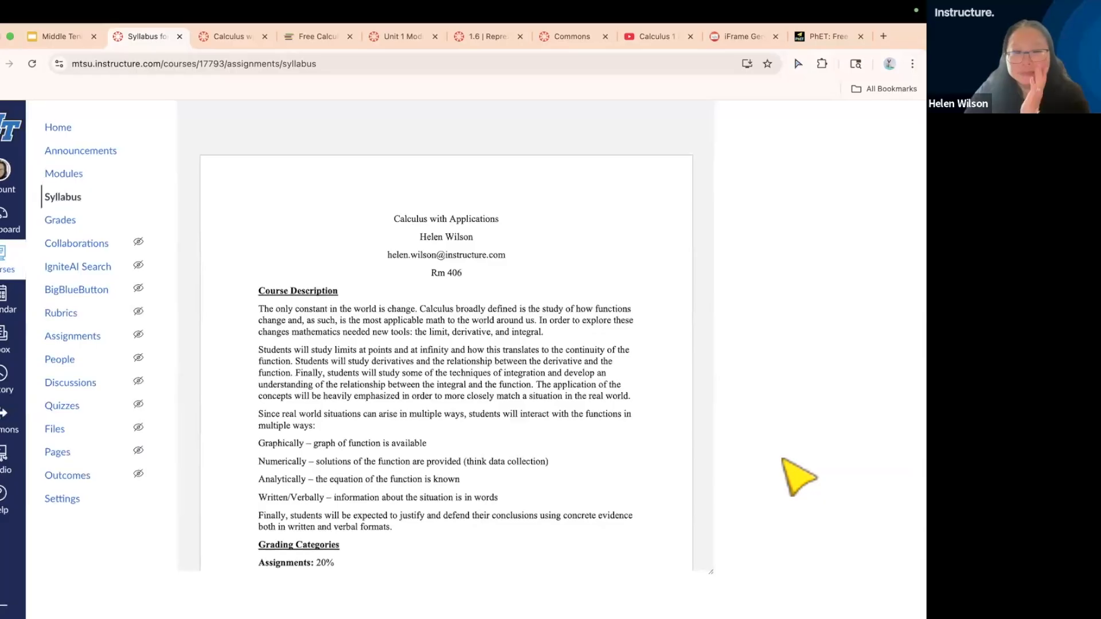
{"action": "scroll", "coordinate": [783, 459], "scroll_direction": "up", "scroll_amount": 4}
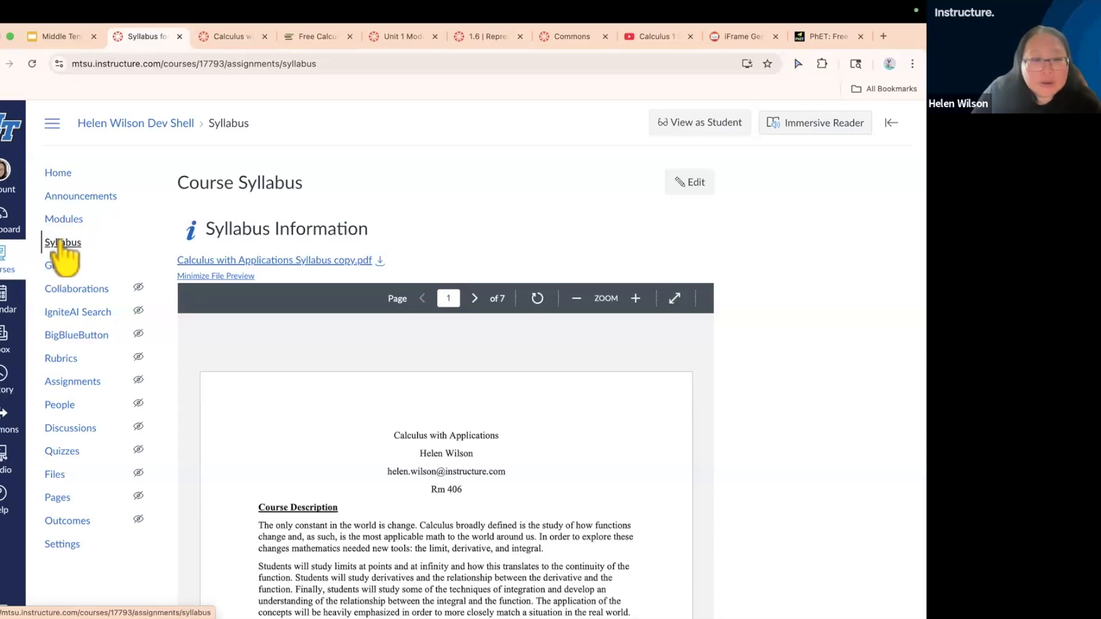
View the course home page and syllabus again, and find the Calculus 101 Home Page in the list of all pages
{"action": "left_click", "coordinate": [57, 174]}
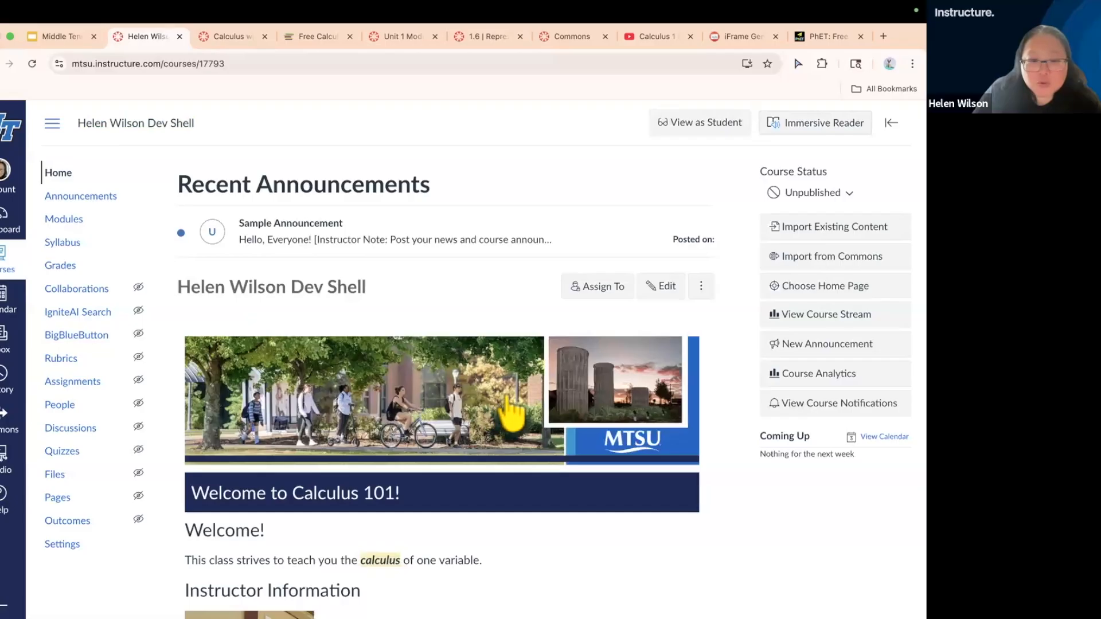
{"action": "left_click", "coordinate": [60, 244]}
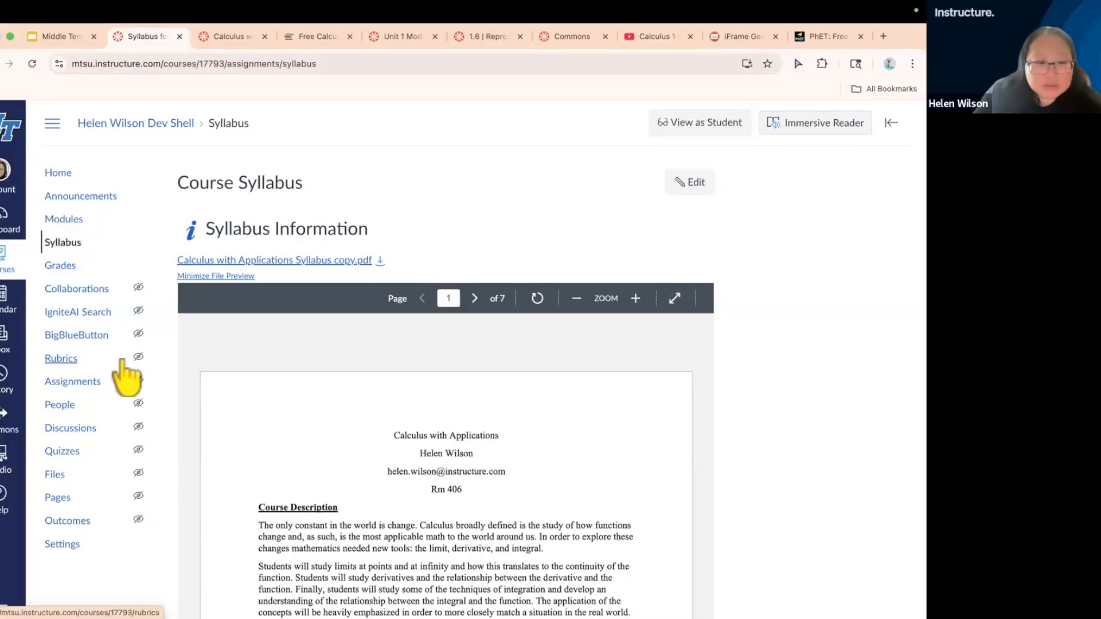
{"action": "left_click", "coordinate": [55, 498]}
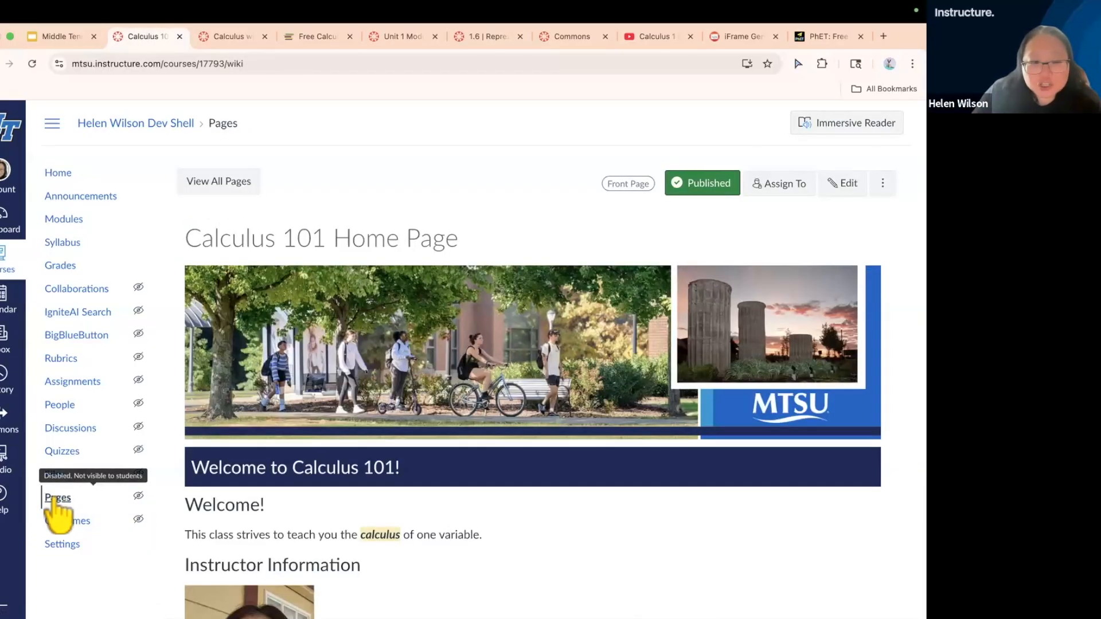
{"action": "left_click", "coordinate": [219, 183]}
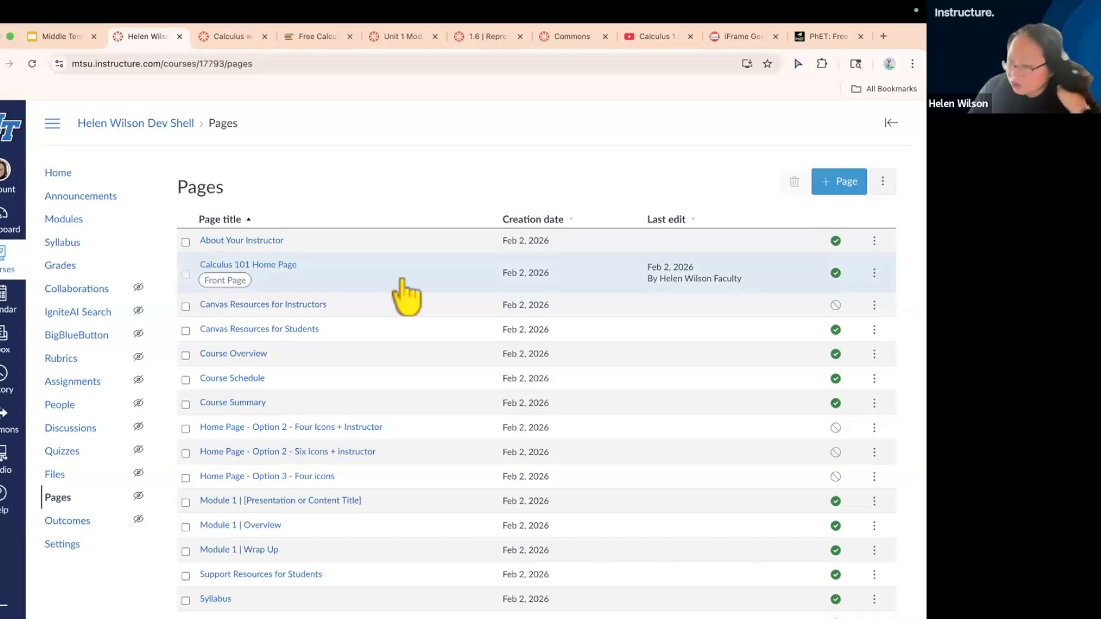
{"action": "left_click", "coordinate": [281, 266]}
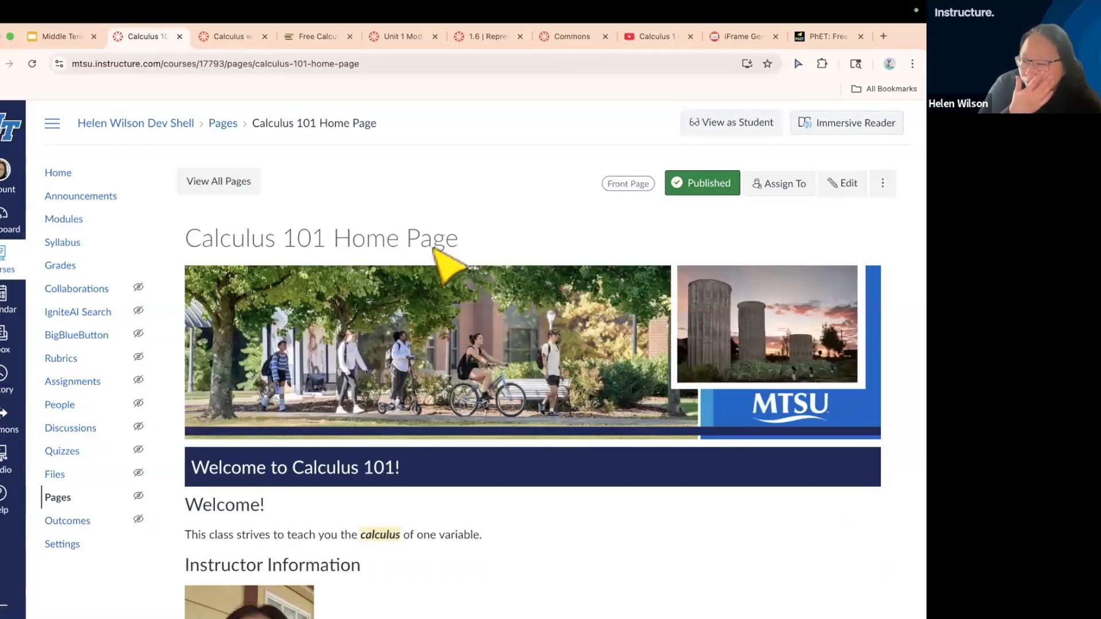
Go to the course modules and expand Module 1 to review its template items
{"action": "left_click", "coordinate": [63, 220]}
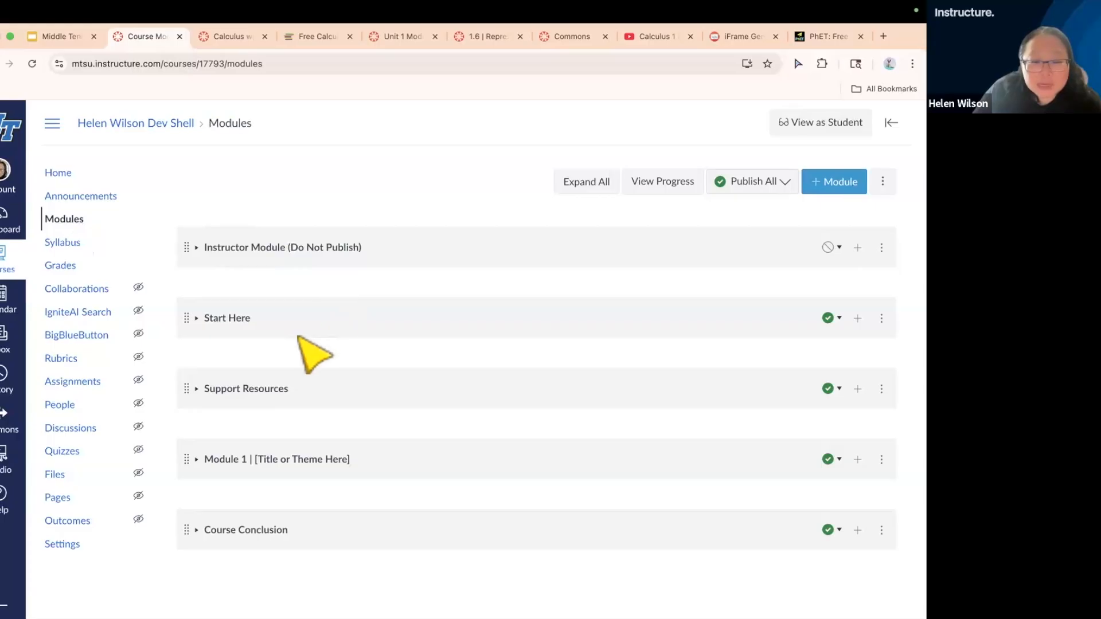
{"action": "left_click", "coordinate": [265, 458]}
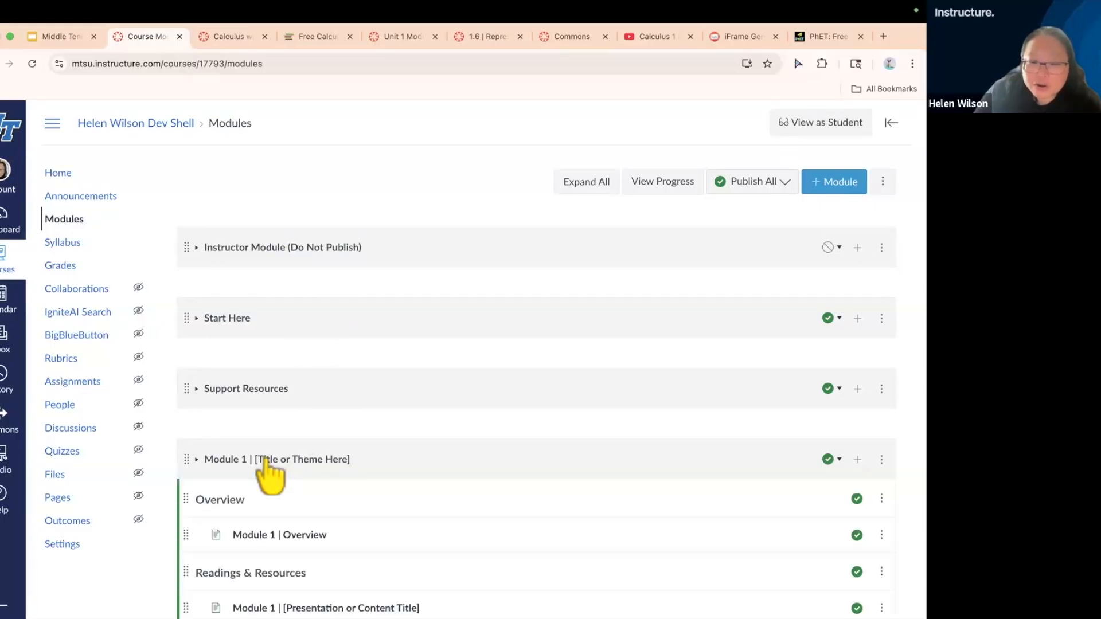
{"action": "scroll", "coordinate": [268, 462], "scroll_direction": "down", "scroll_amount": 4}
{"action": "scroll", "coordinate": [268, 460], "scroll_direction": "down", "scroll_amount": 1}
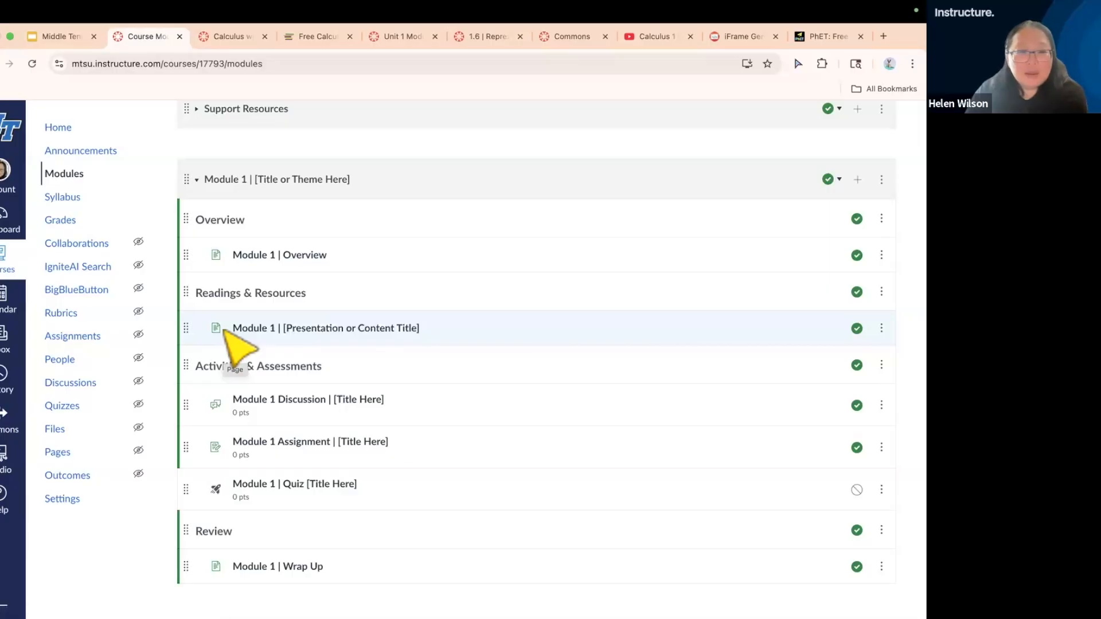
{"action": "scroll", "coordinate": [225, 331], "scroll_direction": "up", "scroll_amount": 3}
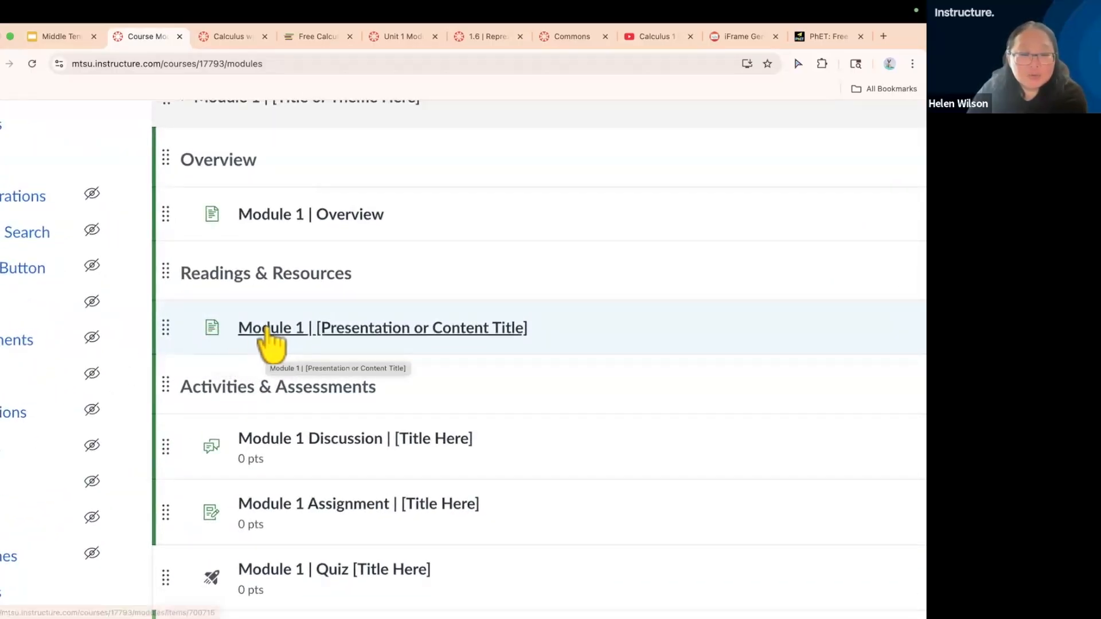
Open Module 1's [Presentation or Content Title] page and look through its placeholder sections
{"action": "left_click", "coordinate": [417, 328]}
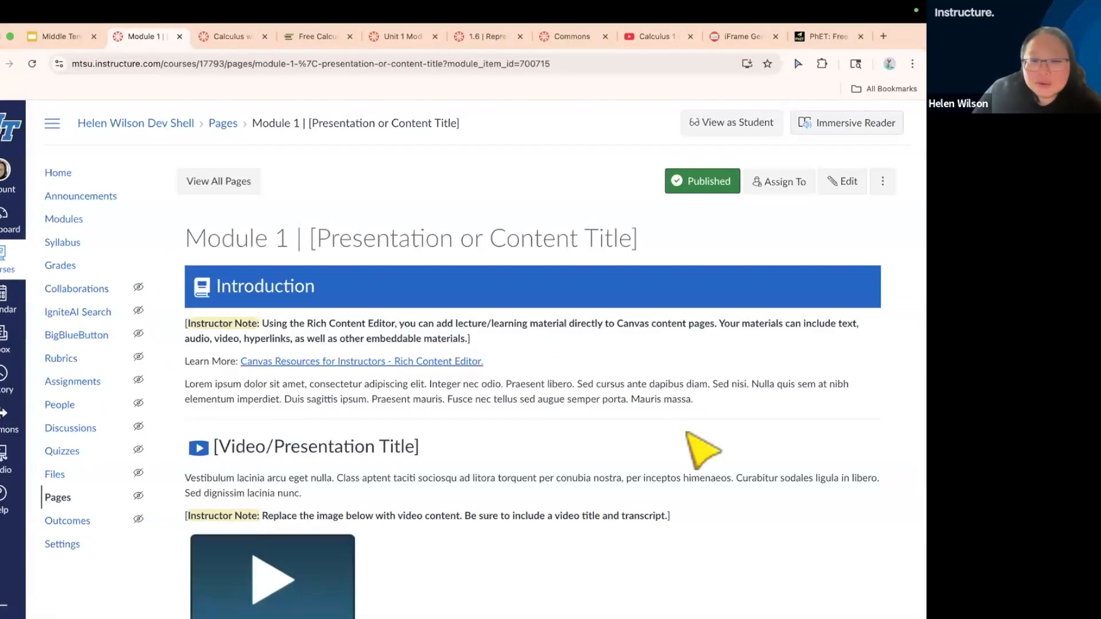
{"action": "scroll", "coordinate": [687, 433], "scroll_direction": "down", "scroll_amount": 2}
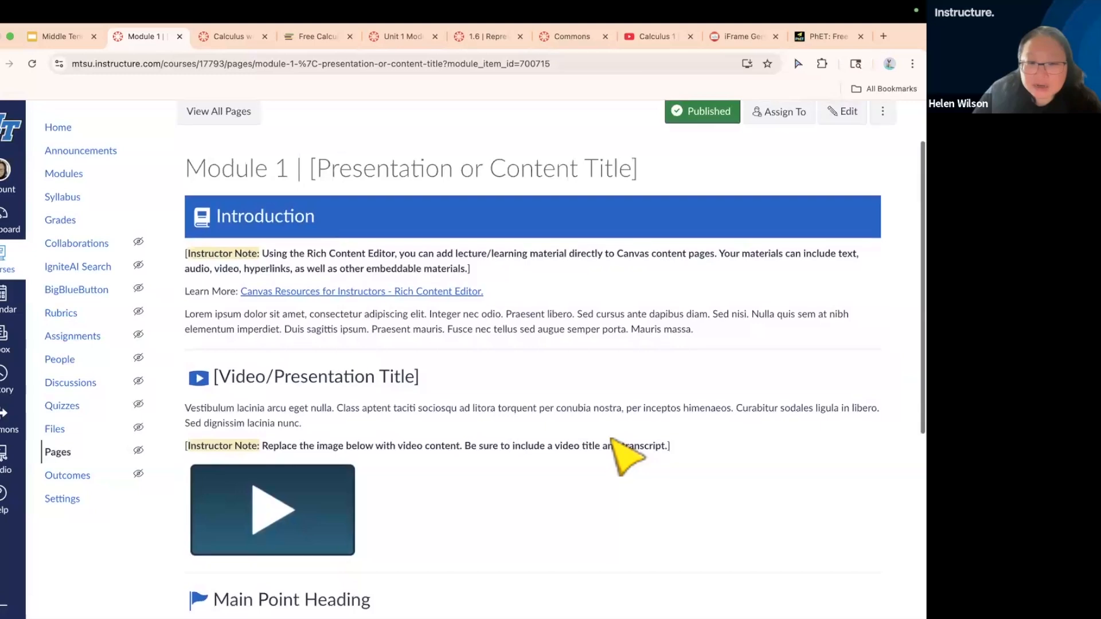
{"action": "scroll", "coordinate": [626, 455], "scroll_direction": "down", "scroll_amount": 3}
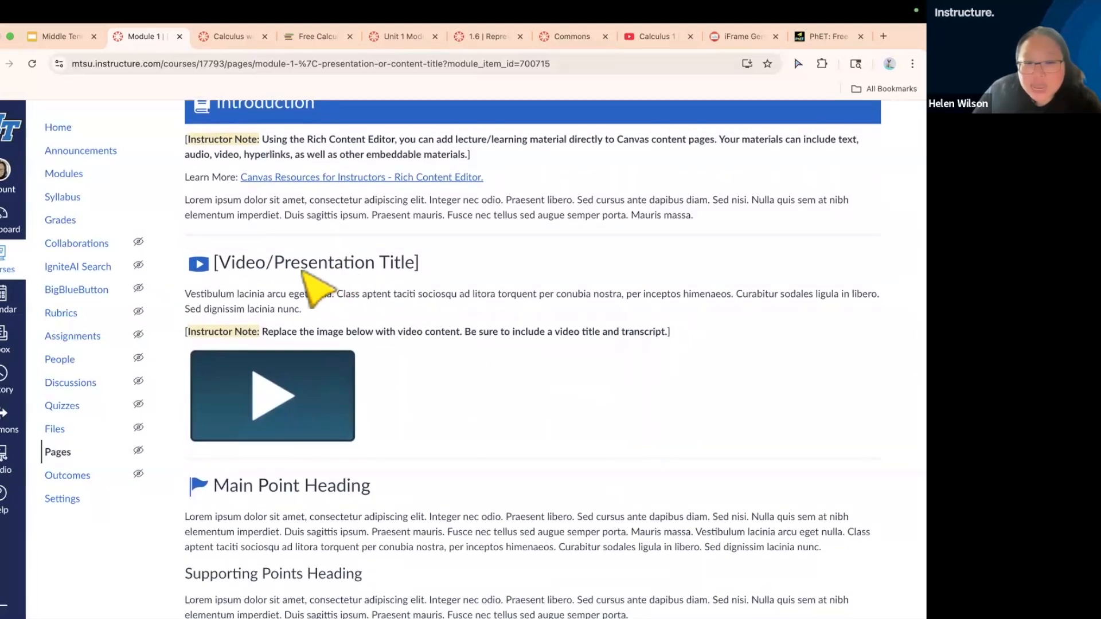
{"action": "scroll", "coordinate": [455, 416], "scroll_direction": "down", "scroll_amount": 5}
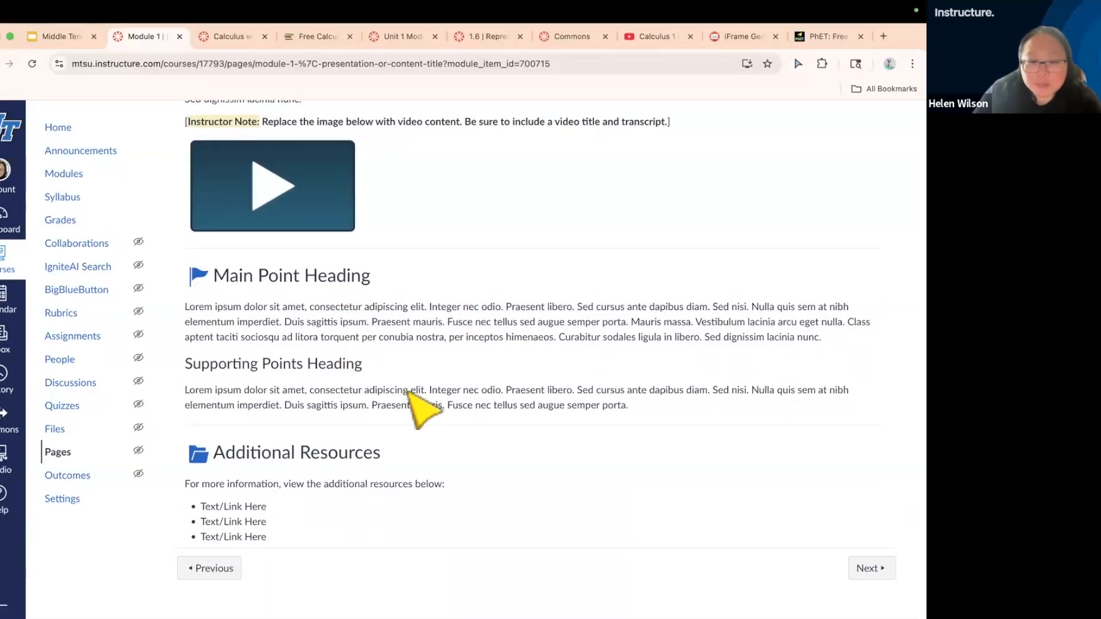
{"action": "scroll", "coordinate": [532, 418], "scroll_direction": "up", "scroll_amount": 1}
{"action": "scroll", "coordinate": [533, 419], "scroll_direction": "up", "scroll_amount": 6}
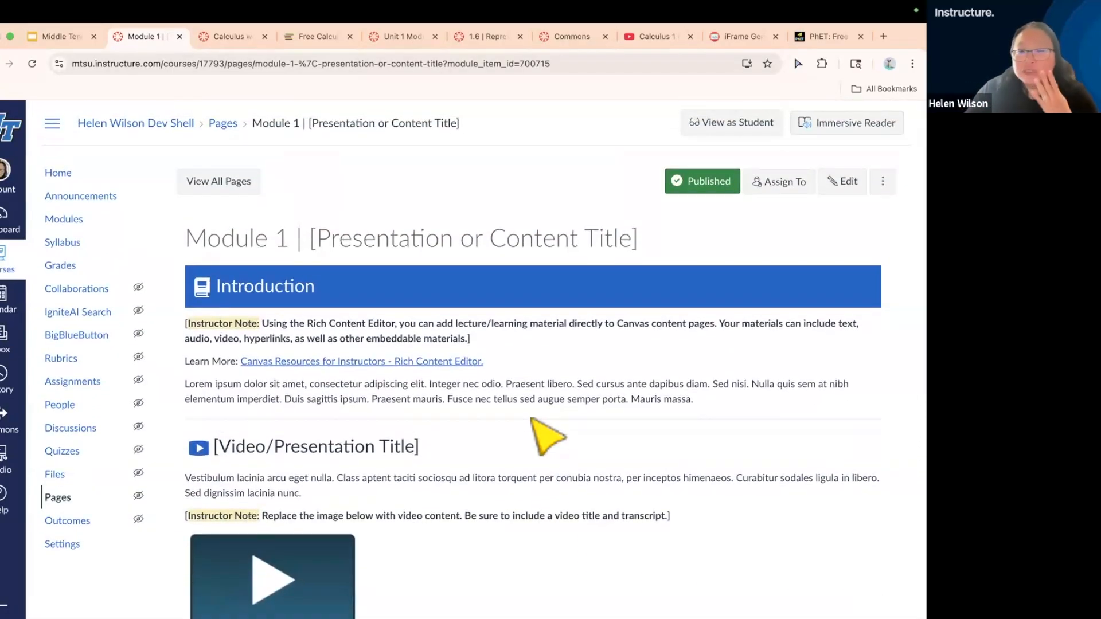
Edit the page and change its title to "Module 1 | Introduction to Functions"
{"action": "left_click", "coordinate": [844, 183]}
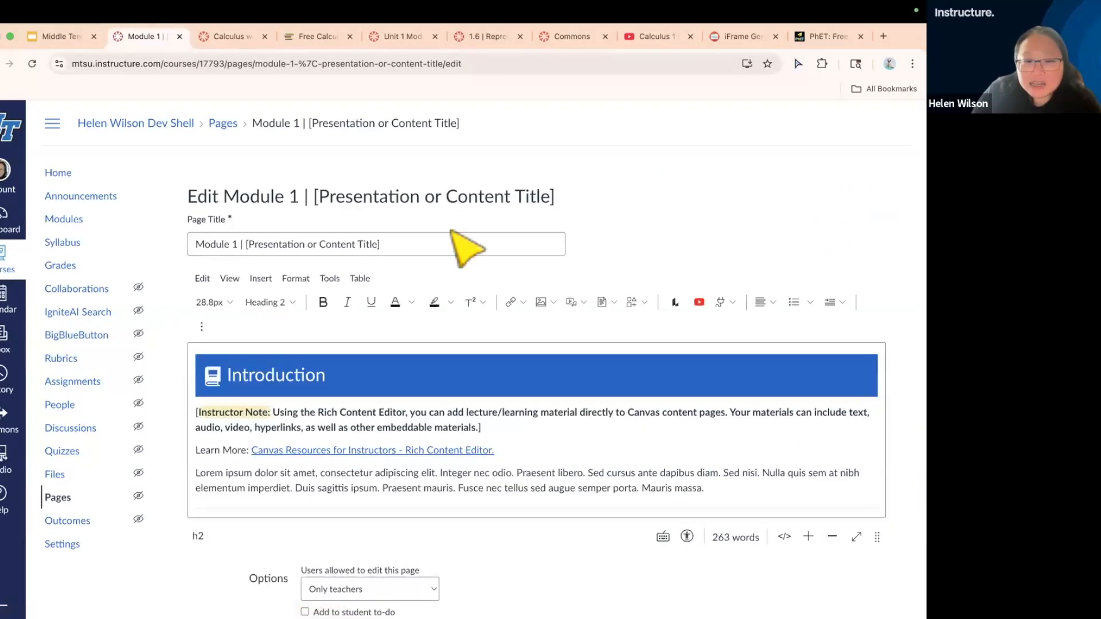
{"action": "left_click_drag", "start_coordinate": [421, 243], "coordinate": [245, 244]}
{"action": "key", "text": "BackSpace"}
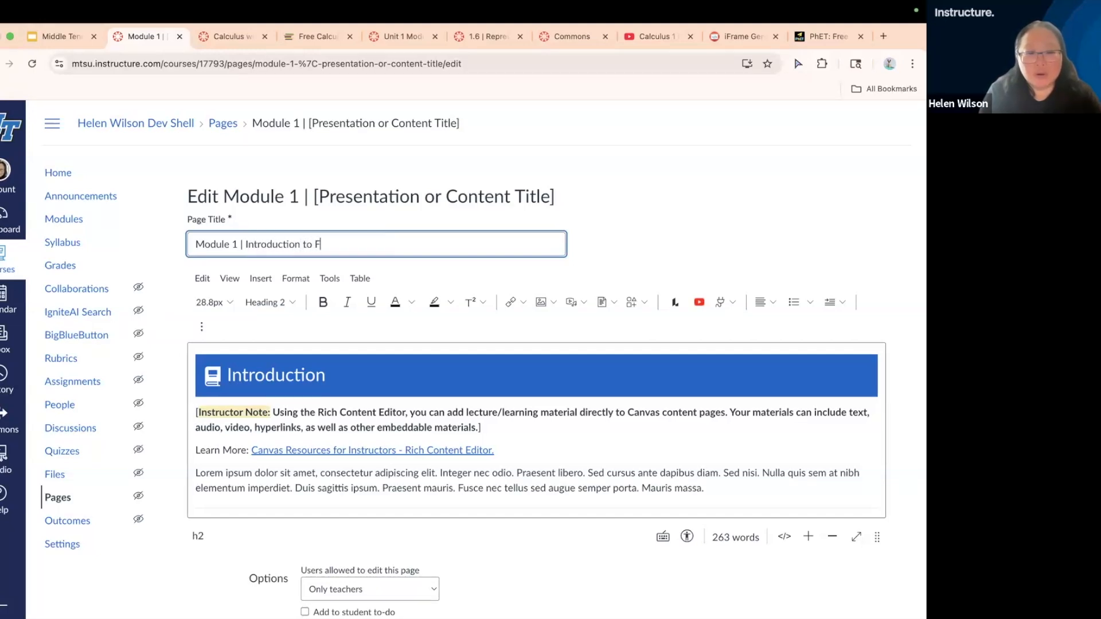
{"action": "type", "text": "Introduction to Functions"}
Replace the instructor note and placeholder text under Introduction with "In this module we'll begin with a review of essential functions such as..."
{"action": "scroll", "coordinate": [688, 212], "scroll_direction": "down", "scroll_amount": 3}
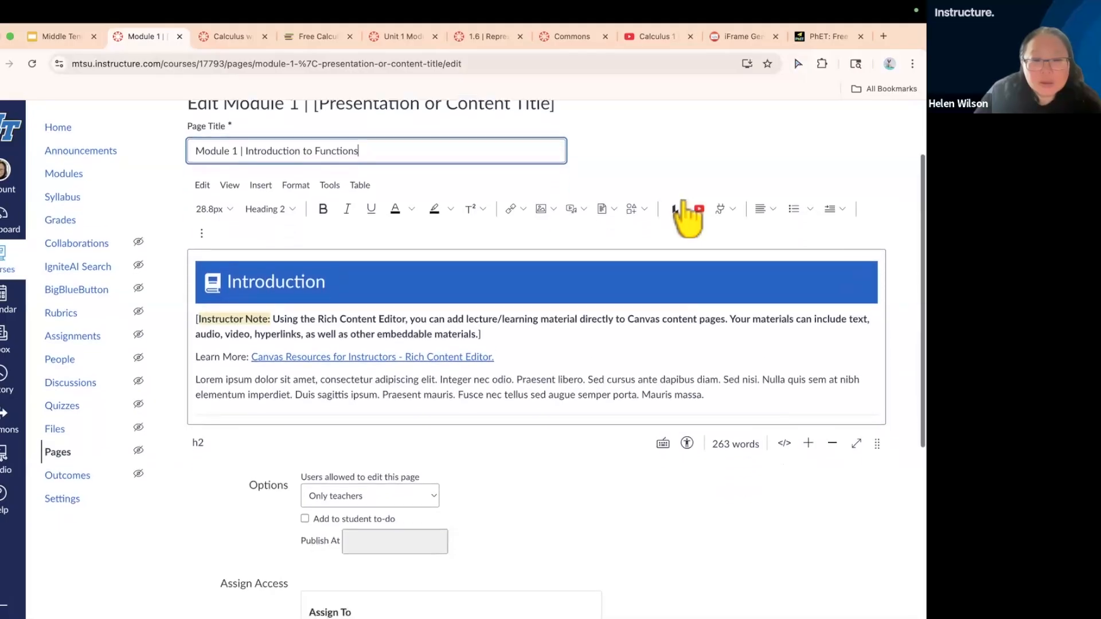
{"action": "scroll", "coordinate": [648, 218], "scroll_direction": "down", "scroll_amount": 1}
{"action": "left_click", "coordinate": [353, 255]}
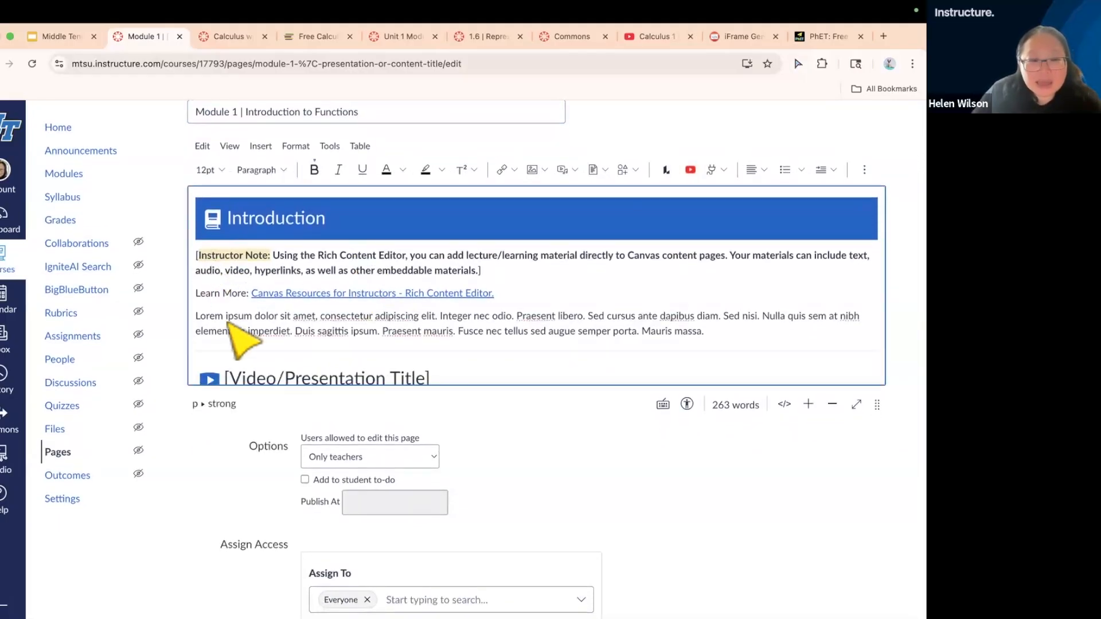
{"action": "left_click_drag", "start_coordinate": [196, 254], "coordinate": [715, 331]}
{"action": "key", "text": "BackSpace"}
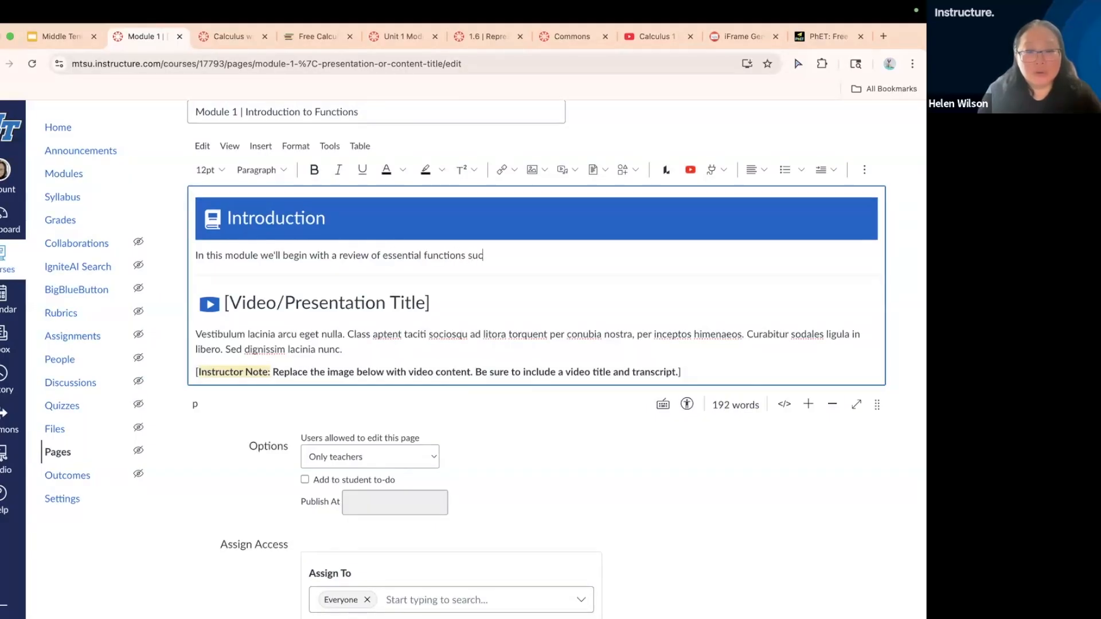
Replace the [Video/Presentation Title] heading with "Introduction to Calculus Video"
{"action": "scroll", "coordinate": [516, 312], "scroll_direction": "down", "scroll_amount": 2}
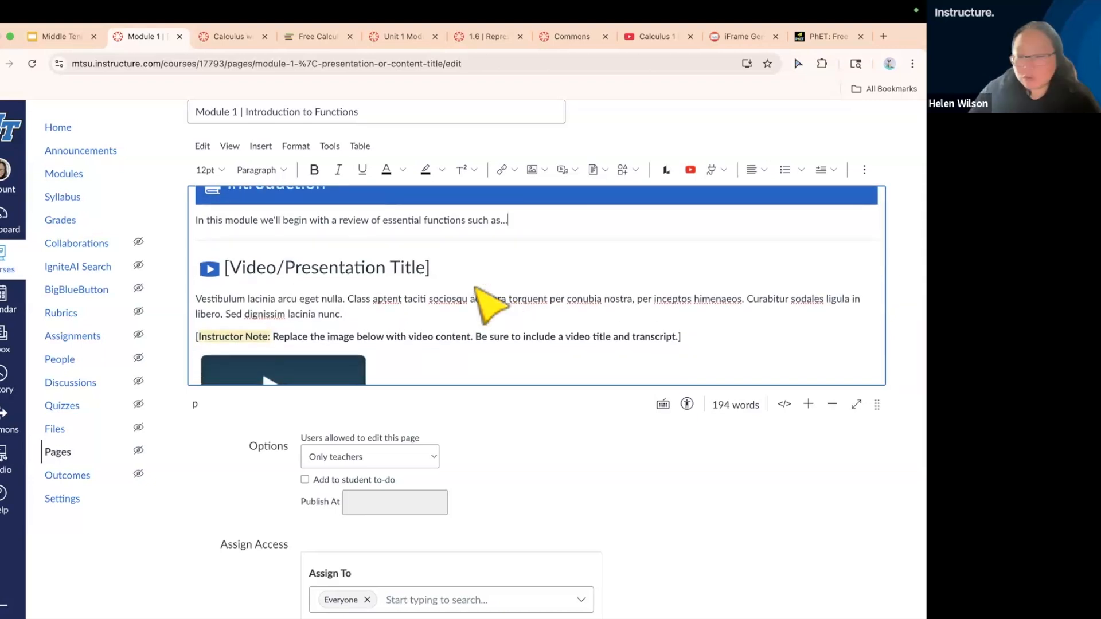
{"action": "triple_click", "coordinate": [440, 273]}
{"action": "left_click", "coordinate": [432, 294]}
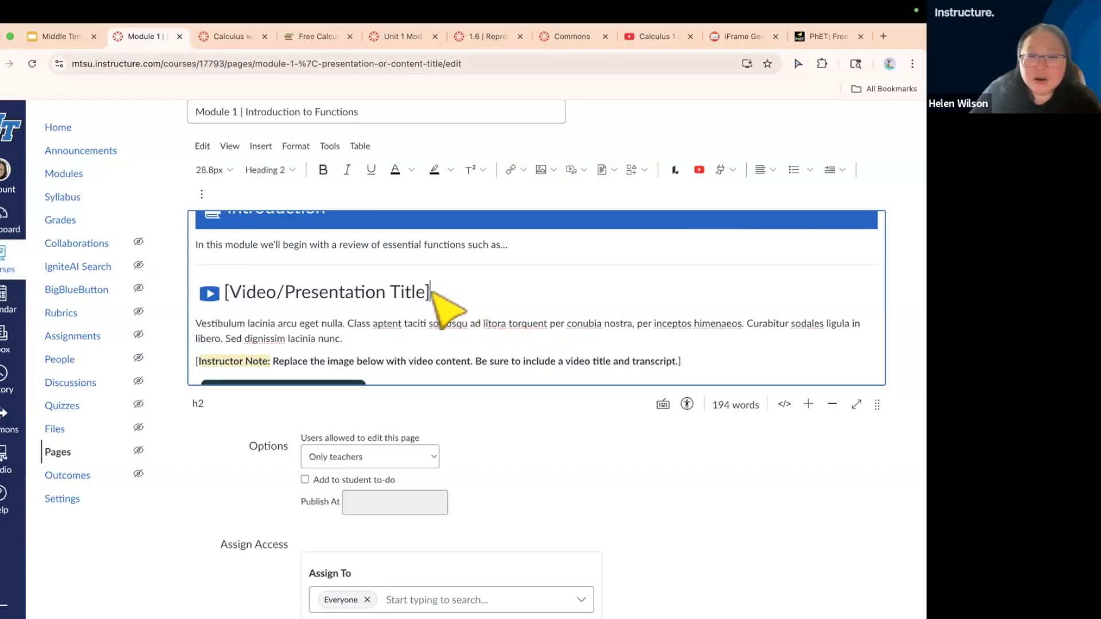
{"action": "left_click_drag", "start_coordinate": [376, 294], "coordinate": [229, 294]}
{"action": "key", "text": "BackSpace"}
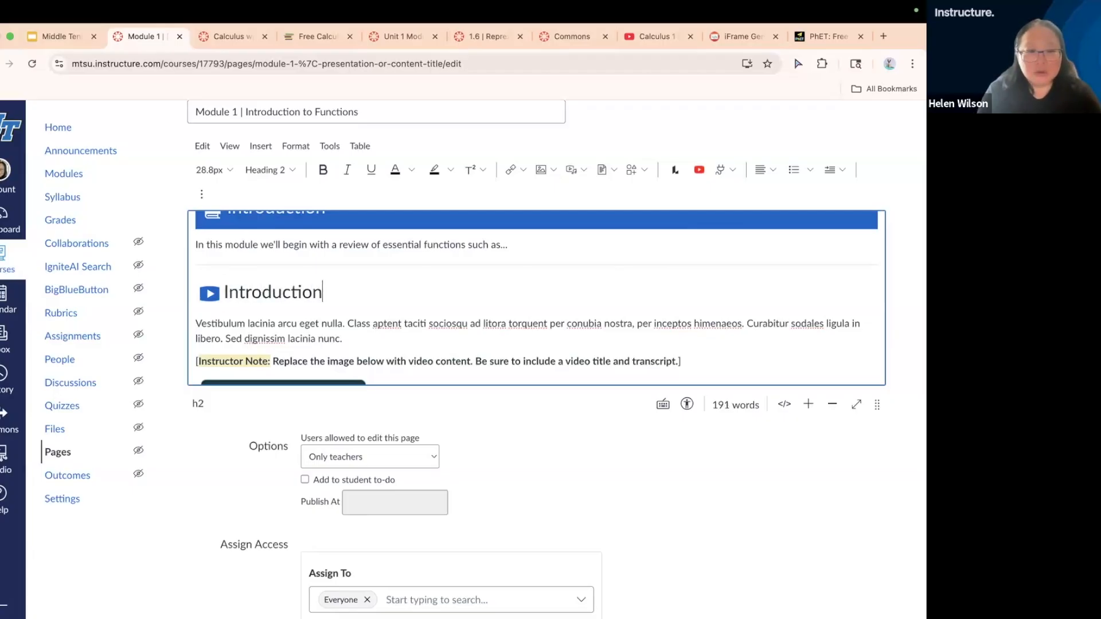
{"action": "type", "text": "deo"}
Delete the placeholder paragraph, instructor note and placeholder video image beneath the Introduction to Calculus Video heading
{"action": "left_click", "coordinate": [215, 325]}
{"action": "left_click", "coordinate": [196, 303]}
{"action": "left_click_drag", "start_coordinate": [197, 303], "coordinate": [696, 338]}
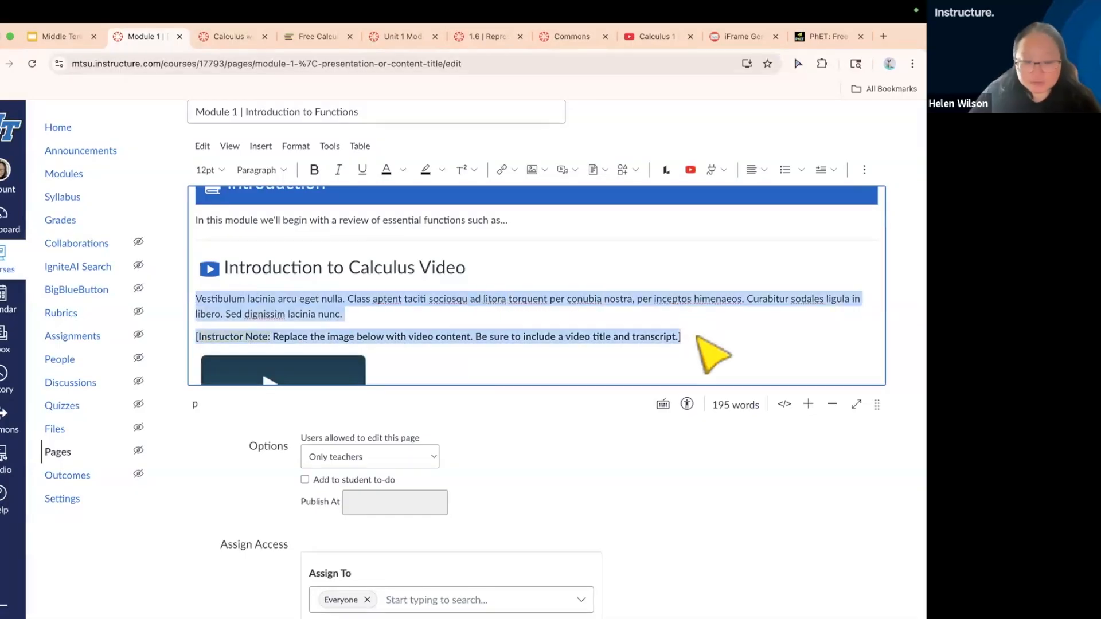
{"action": "key", "text": "BackSpace"}
{"action": "left_click", "coordinate": [527, 272]}
{"action": "key", "text": "Return"}
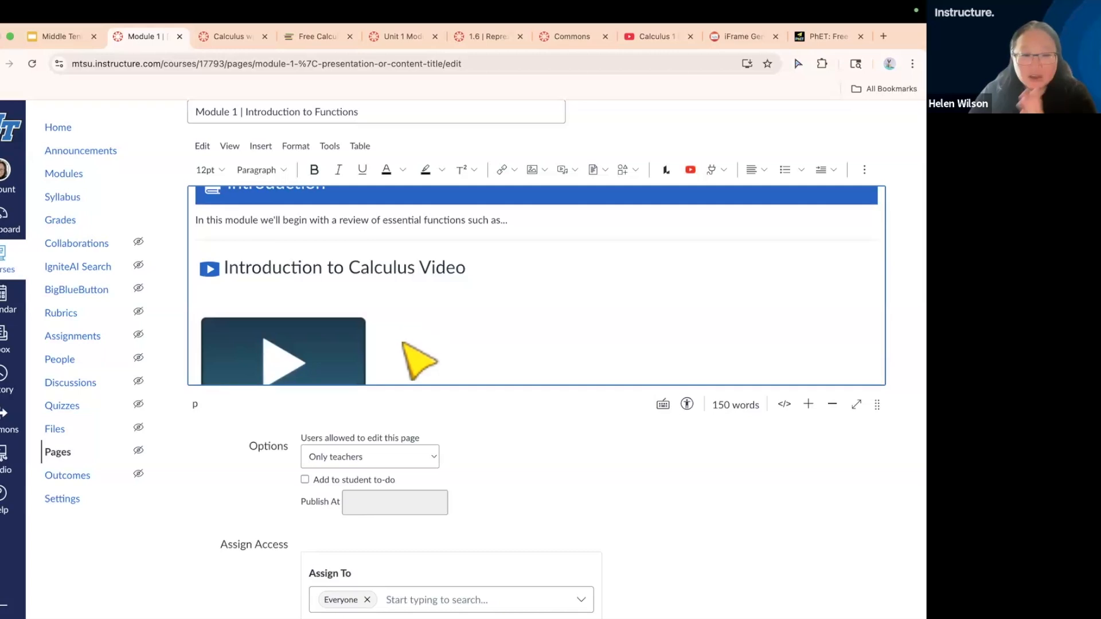
{"action": "scroll", "coordinate": [404, 344], "scroll_direction": "down", "scroll_amount": 2}
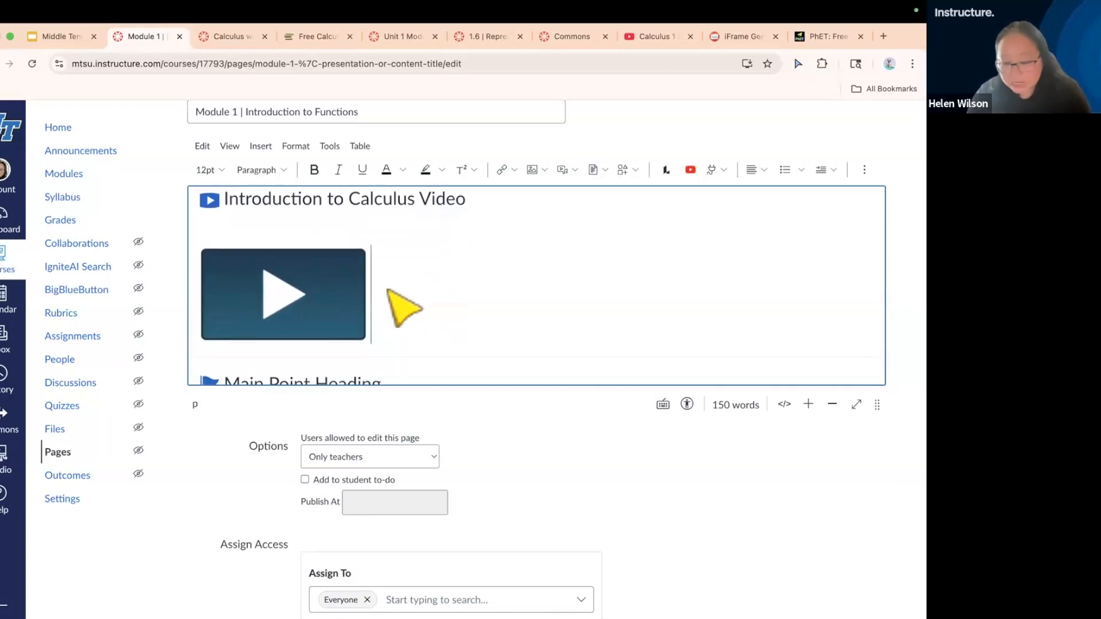
{"action": "key", "text": "BackSpace"}
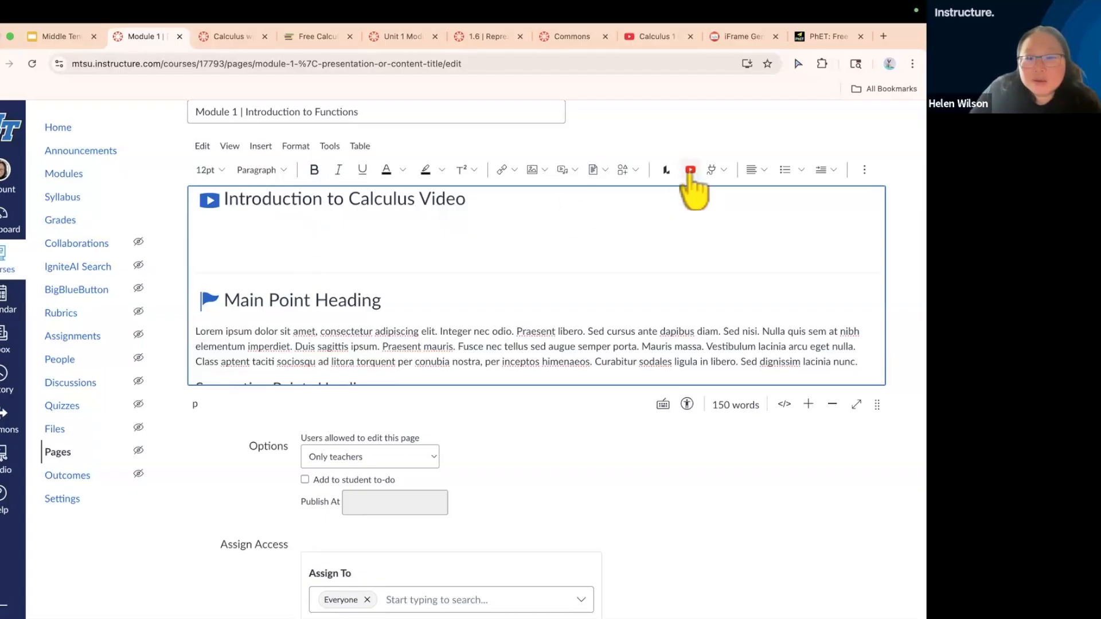
Start the YouTube embed tool for the emptied video section and accept its terms and conditions
{"action": "left_click", "coordinate": [690, 170]}
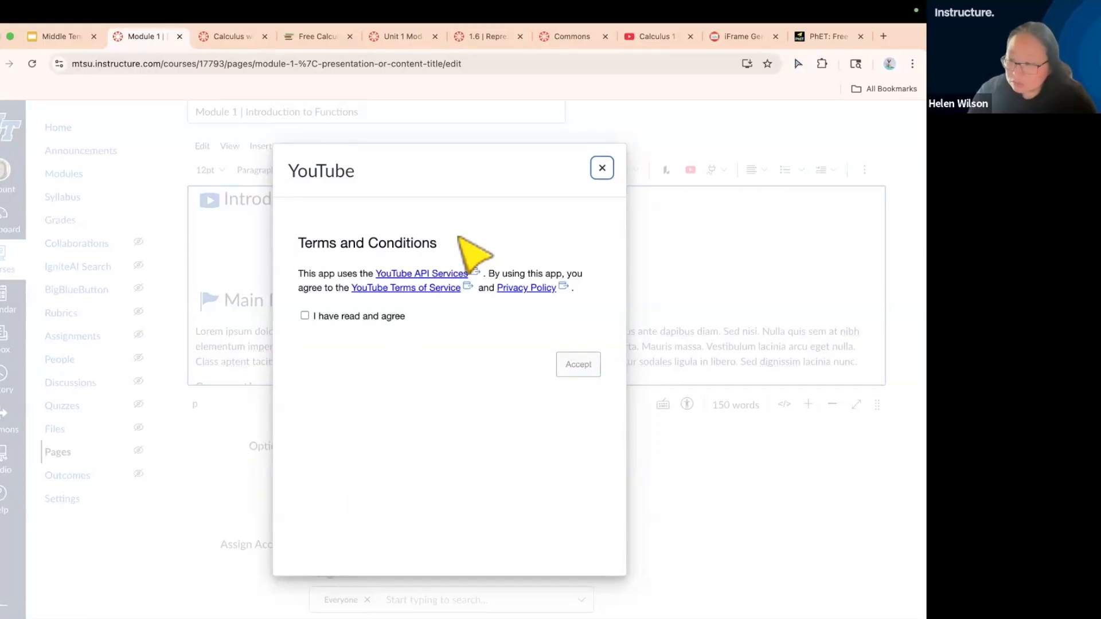
{"action": "left_click", "coordinate": [304, 315]}
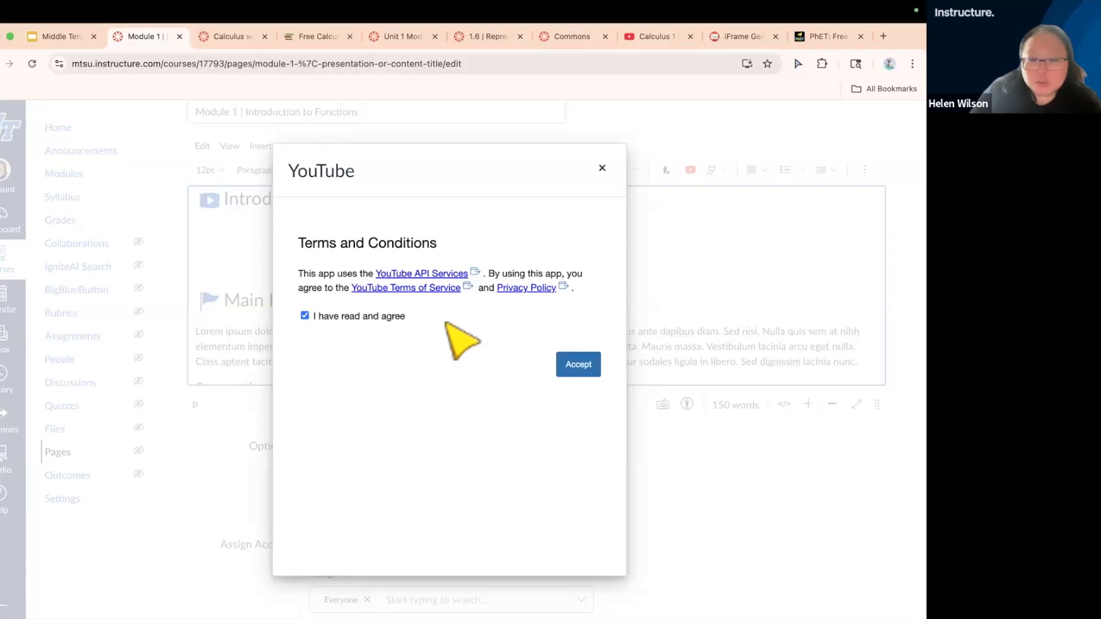
{"action": "left_click", "coordinate": [576, 367]}
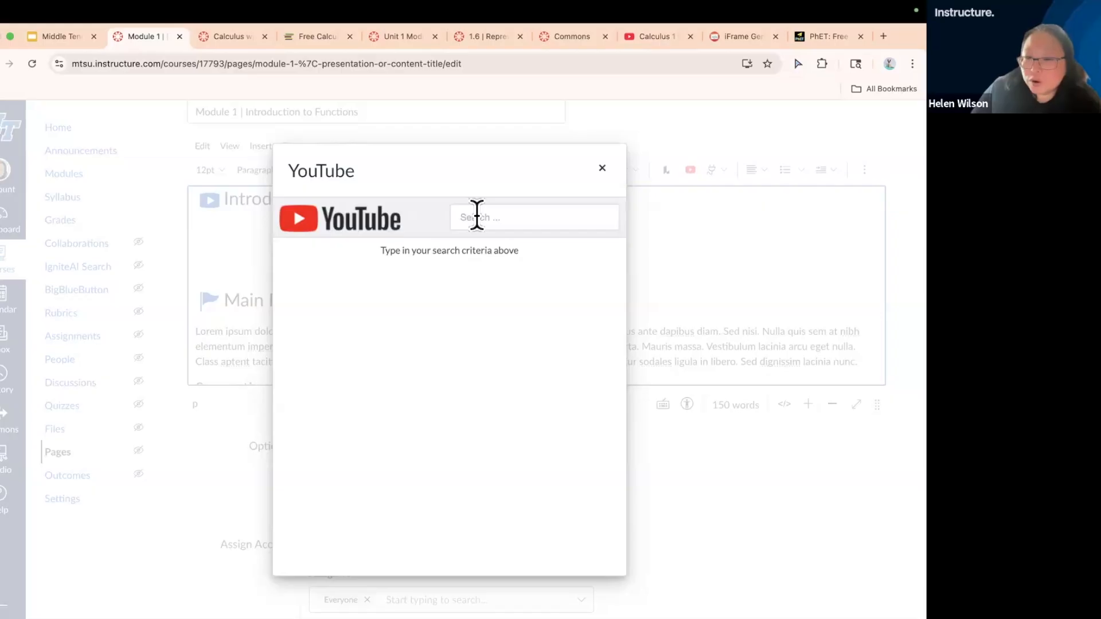
Search YouTube for "introduction to calculus" in the video embed tool
{"action": "left_click", "coordinate": [476, 216]}
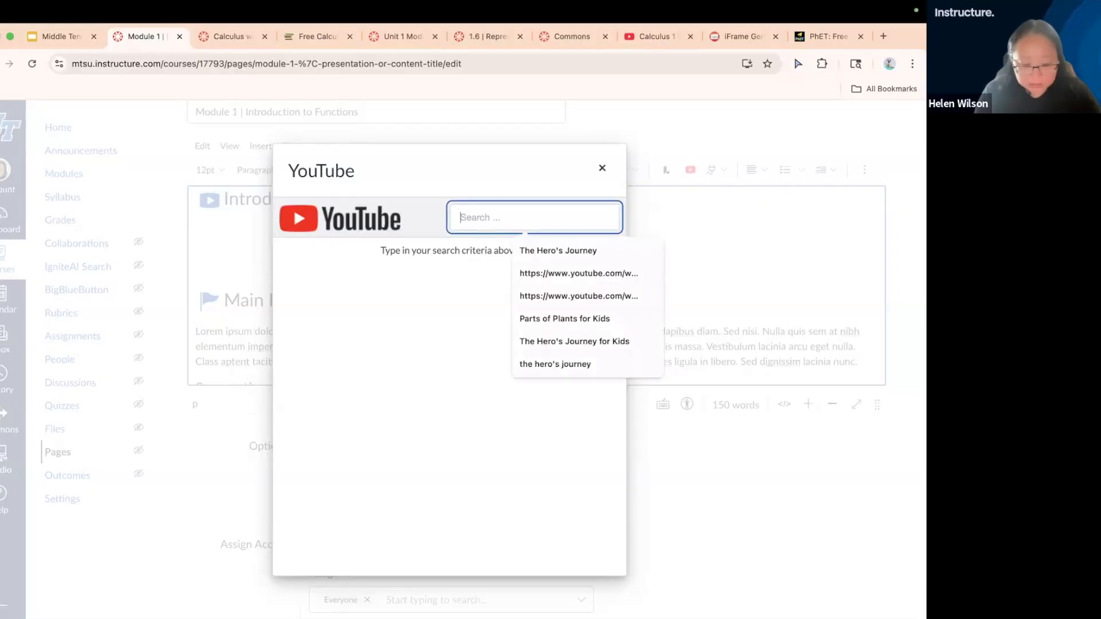
{"action": "type", "text": "introduction"}
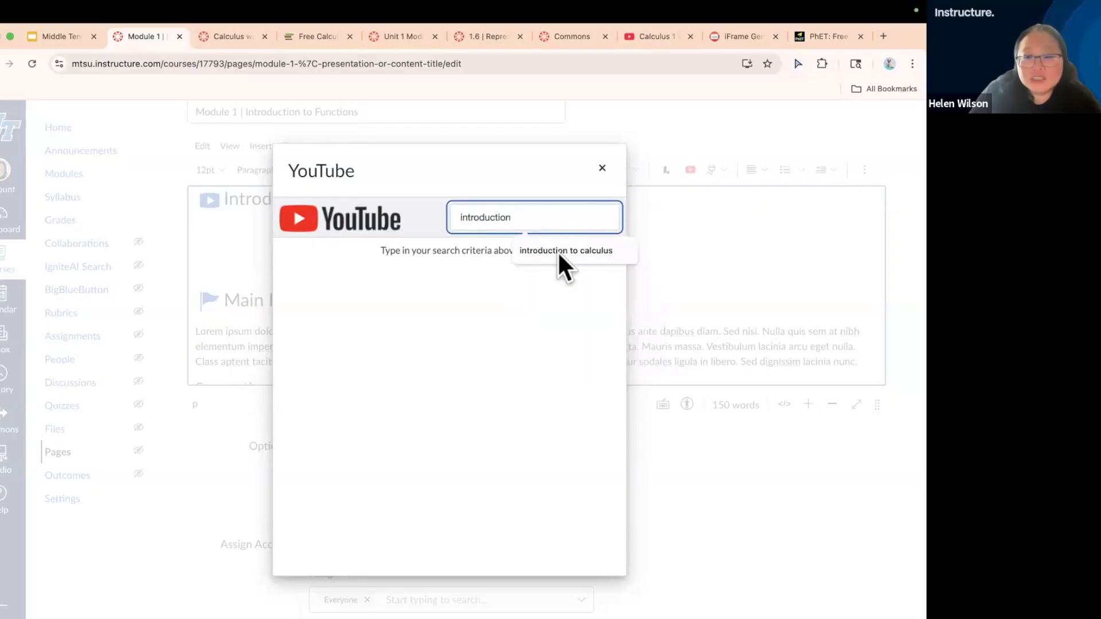
{"action": "left_click", "coordinate": [559, 251]}
{"action": "key", "text": "Return"}
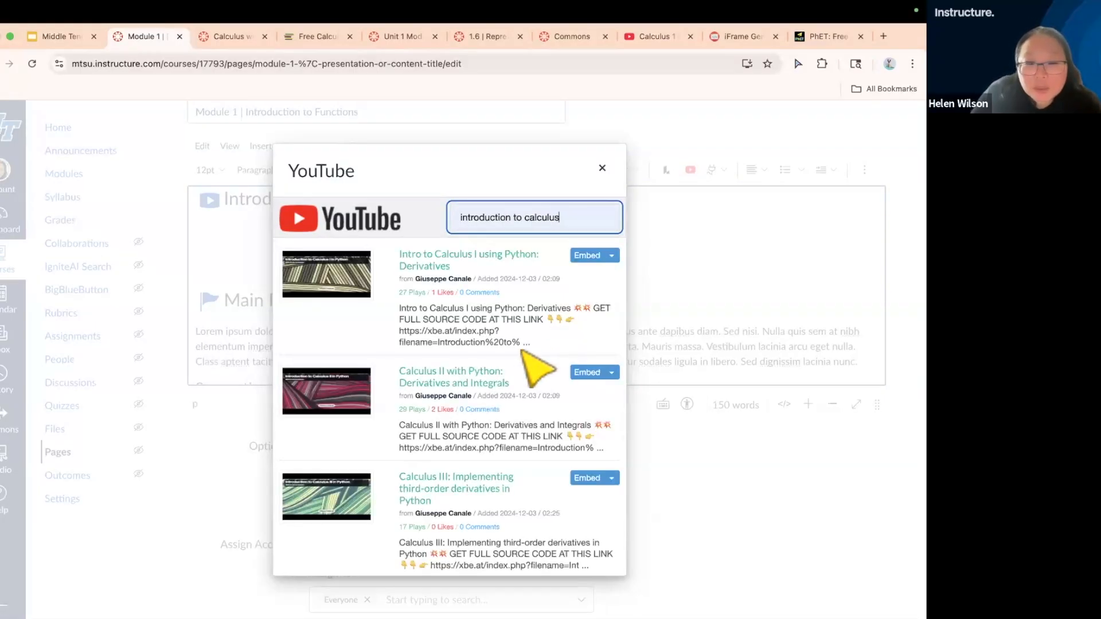
Embed the video "BSC Calculus, Chapter 2, Exercise 2.1 (Q.No 20 & 21)" at medium size from the search results
{"action": "scroll", "coordinate": [536, 366], "scroll_direction": "down", "scroll_amount": 5}
{"action": "scroll", "coordinate": [536, 367], "scroll_direction": "down", "scroll_amount": 8}
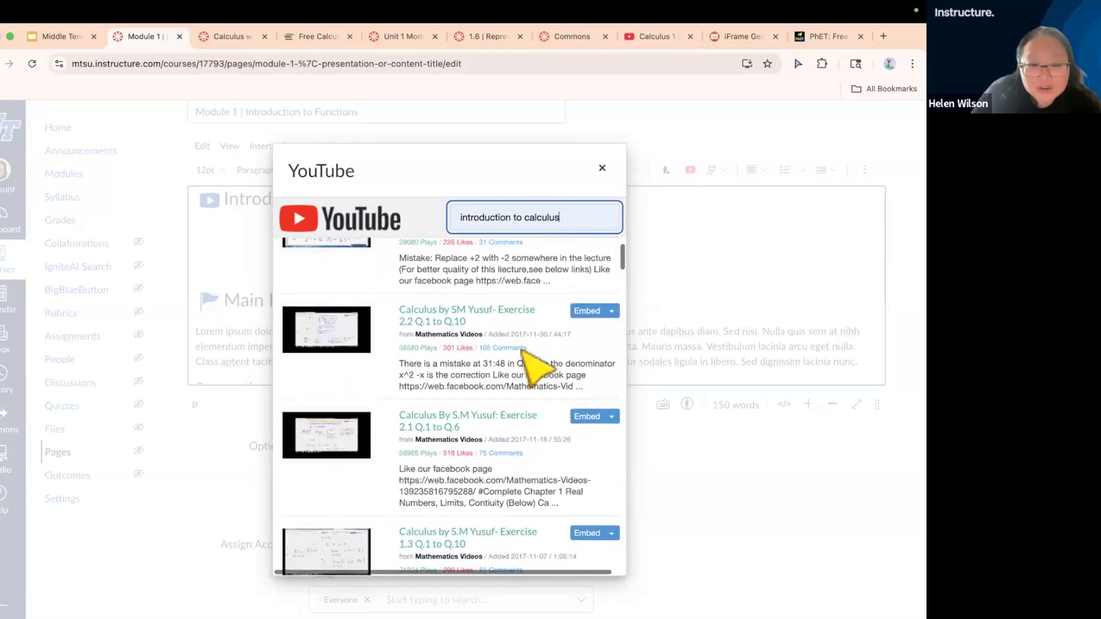
{"action": "scroll", "coordinate": [536, 367], "scroll_direction": "down", "scroll_amount": 8}
{"action": "scroll", "coordinate": [536, 367], "scroll_direction": "down", "scroll_amount": 8}
{"action": "scroll", "coordinate": [537, 367], "scroll_direction": "down", "scroll_amount": 2}
{"action": "scroll", "coordinate": [537, 367], "scroll_direction": "down", "scroll_amount": 3}
{"action": "scroll", "coordinate": [536, 367], "scroll_direction": "down", "scroll_amount": 6}
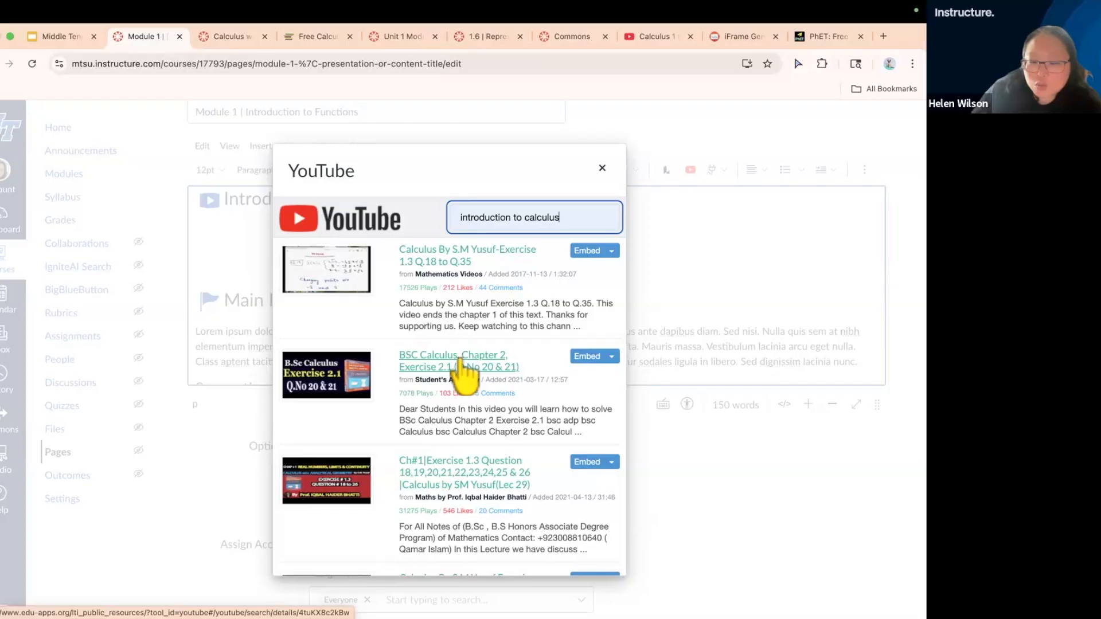
{"action": "left_click", "coordinate": [612, 358]}
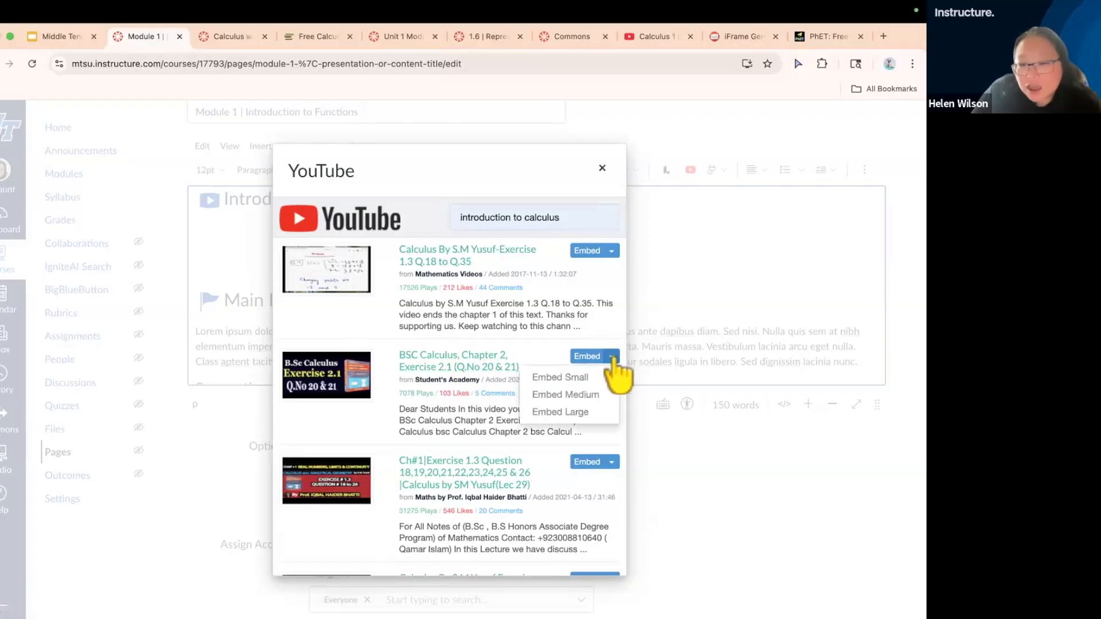
{"action": "left_click", "coordinate": [599, 396]}
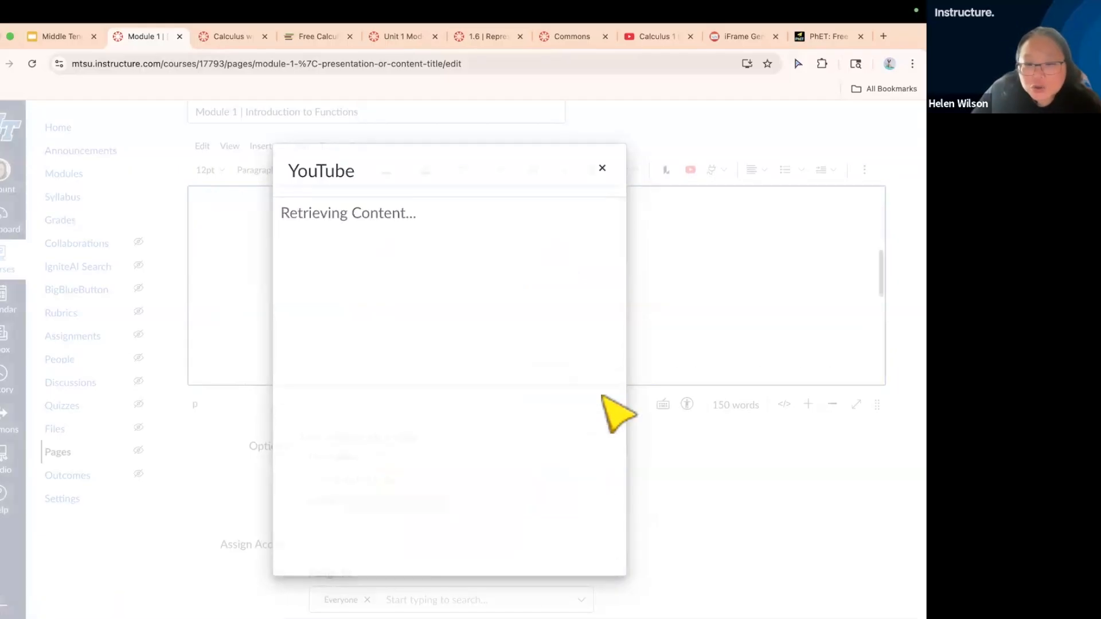
Check the embedded video's placement under the Introduction to Calculus Video heading and save the page
{"action": "scroll", "coordinate": [720, 338], "scroll_direction": "up", "scroll_amount": 3}
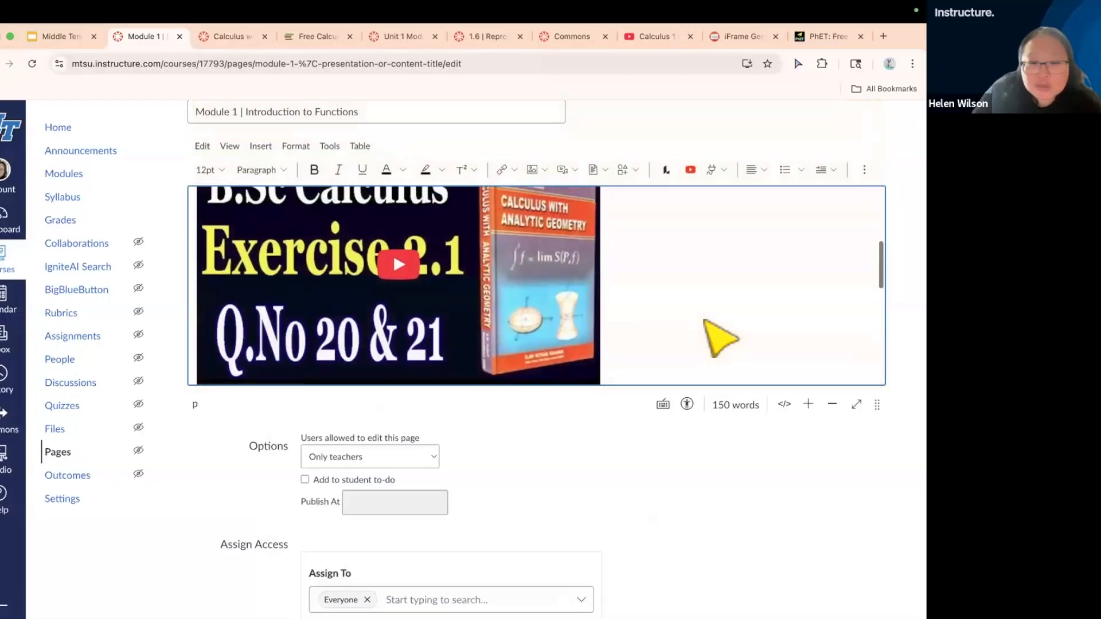
{"action": "scroll", "coordinate": [720, 339], "scroll_direction": "up", "scroll_amount": 3}
{"action": "scroll", "coordinate": [720, 338], "scroll_direction": "down", "scroll_amount": 5}
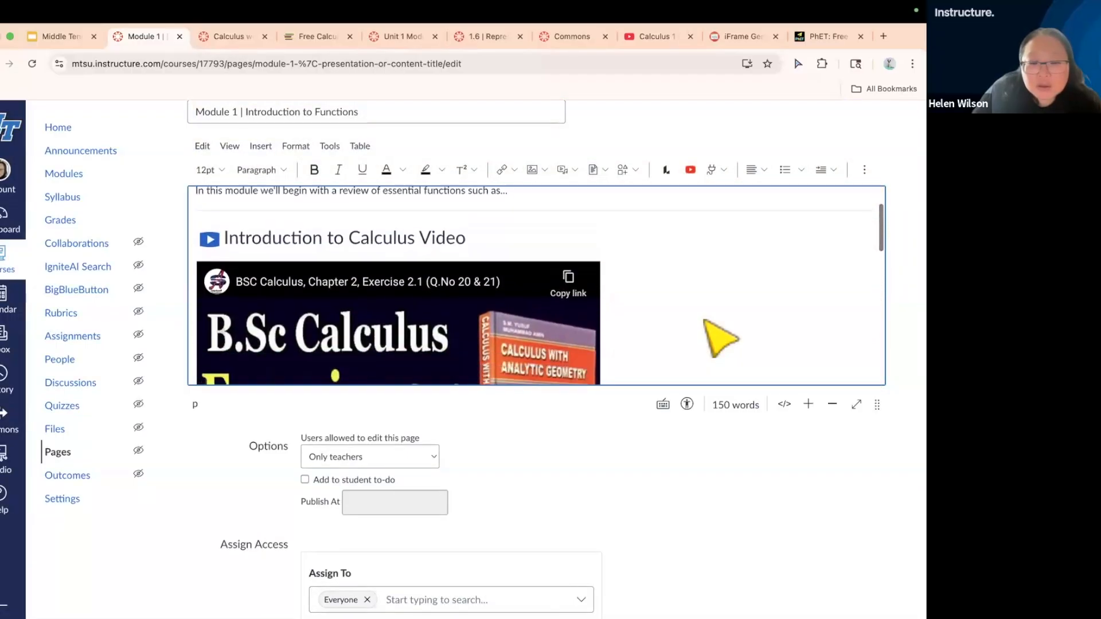
{"action": "scroll", "coordinate": [719, 338], "scroll_direction": "down", "scroll_amount": 4}
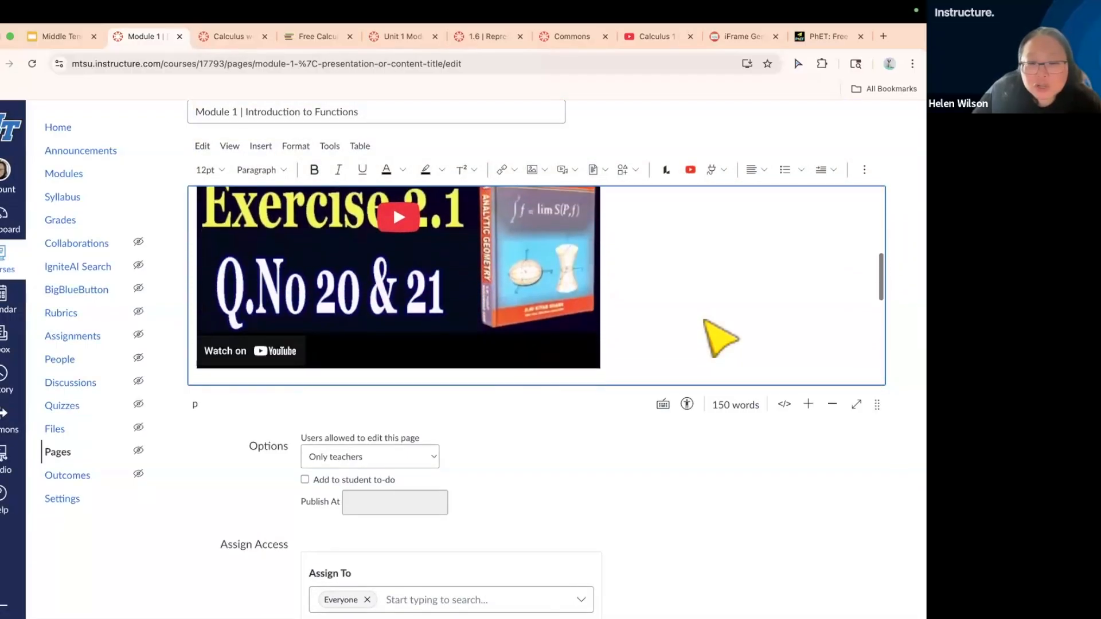
{"action": "scroll", "coordinate": [696, 320], "scroll_direction": "down", "scroll_amount": 1}
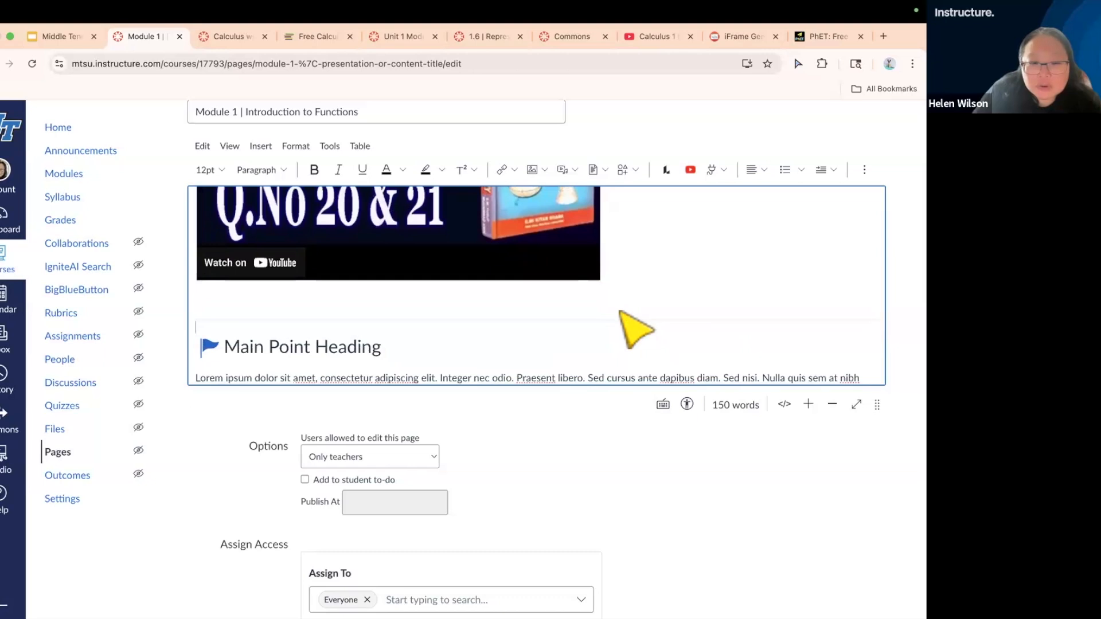
{"action": "scroll", "coordinate": [738, 516], "scroll_direction": "down", "scroll_amount": 5}
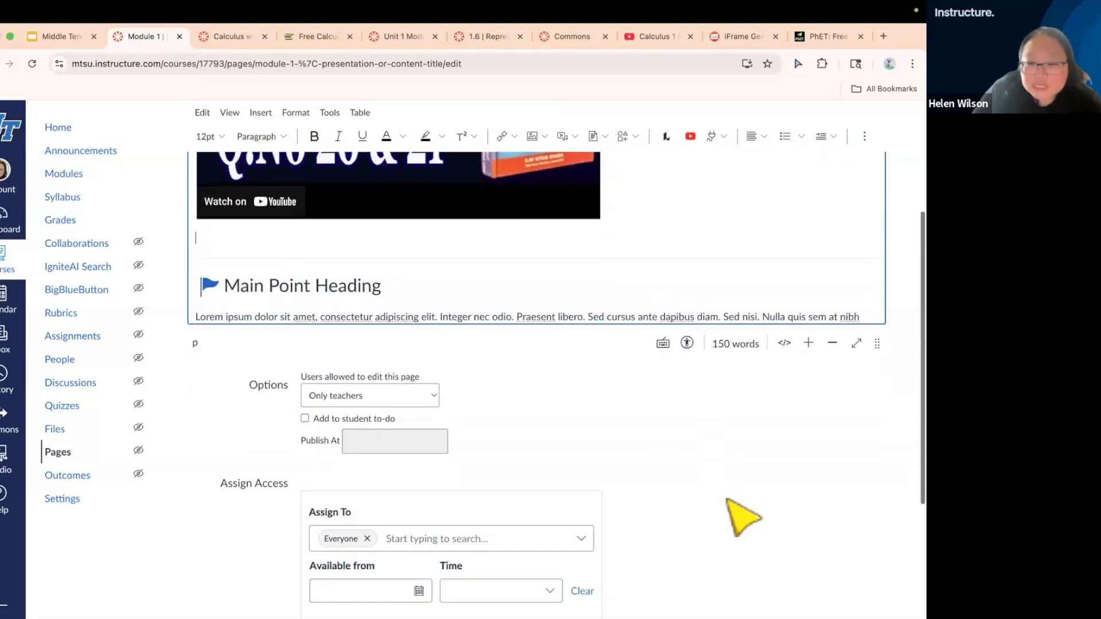
{"action": "left_click", "coordinate": [867, 570]}
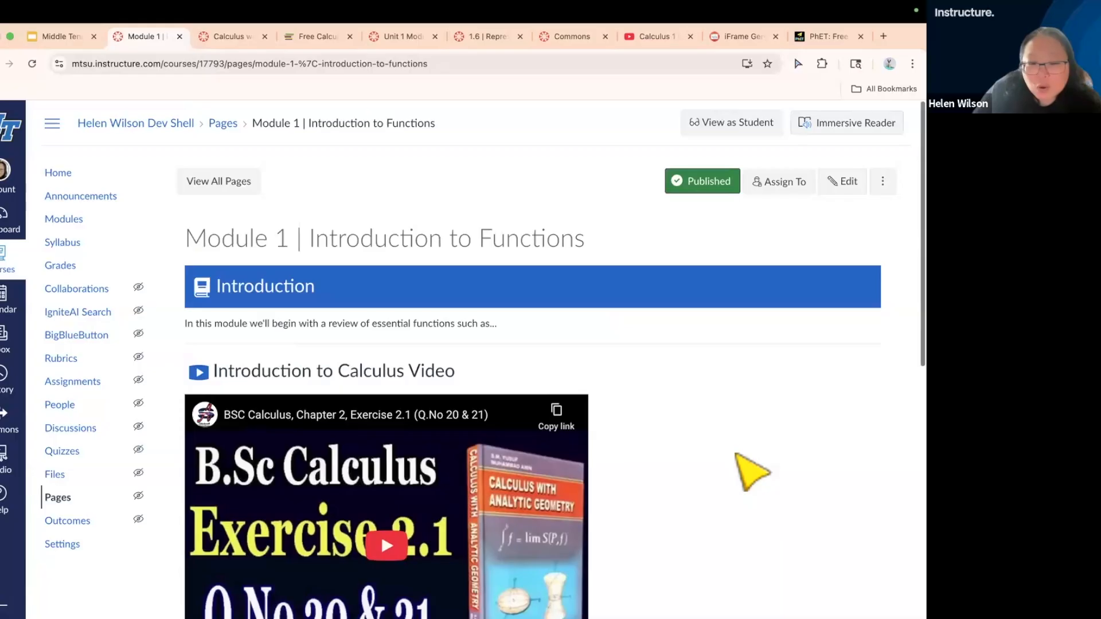
Play the embedded video on the saved Module 1 page, and reopen the page for editing
{"action": "scroll", "coordinate": [749, 467], "scroll_direction": "down", "scroll_amount": 3}
{"action": "left_click", "coordinate": [384, 387]}
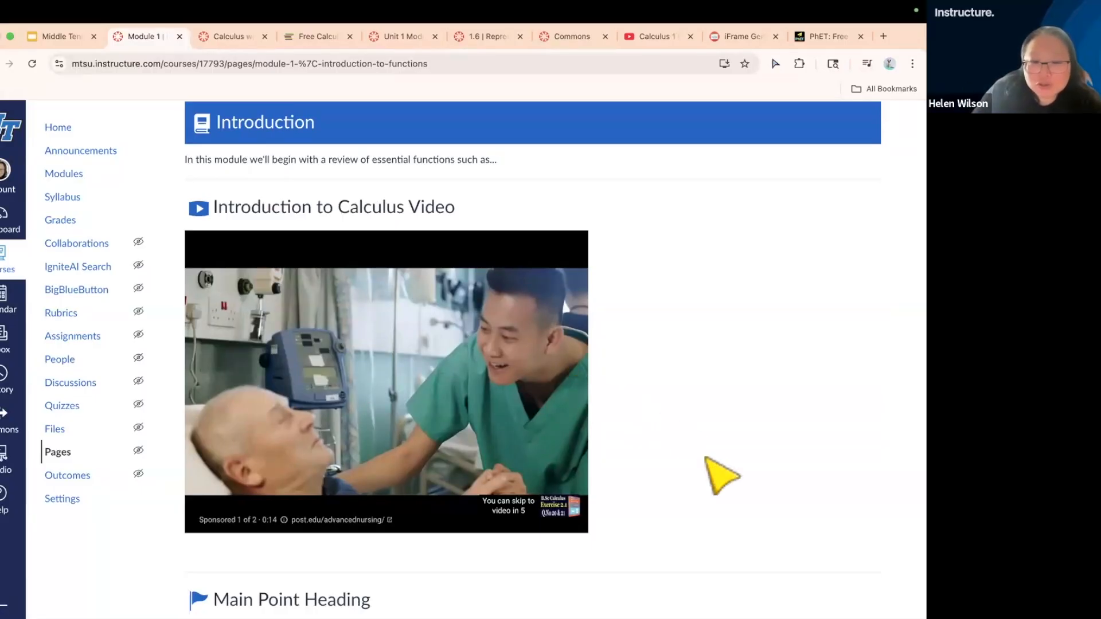
{"action": "scroll", "coordinate": [721, 475], "scroll_direction": "up", "scroll_amount": 3}
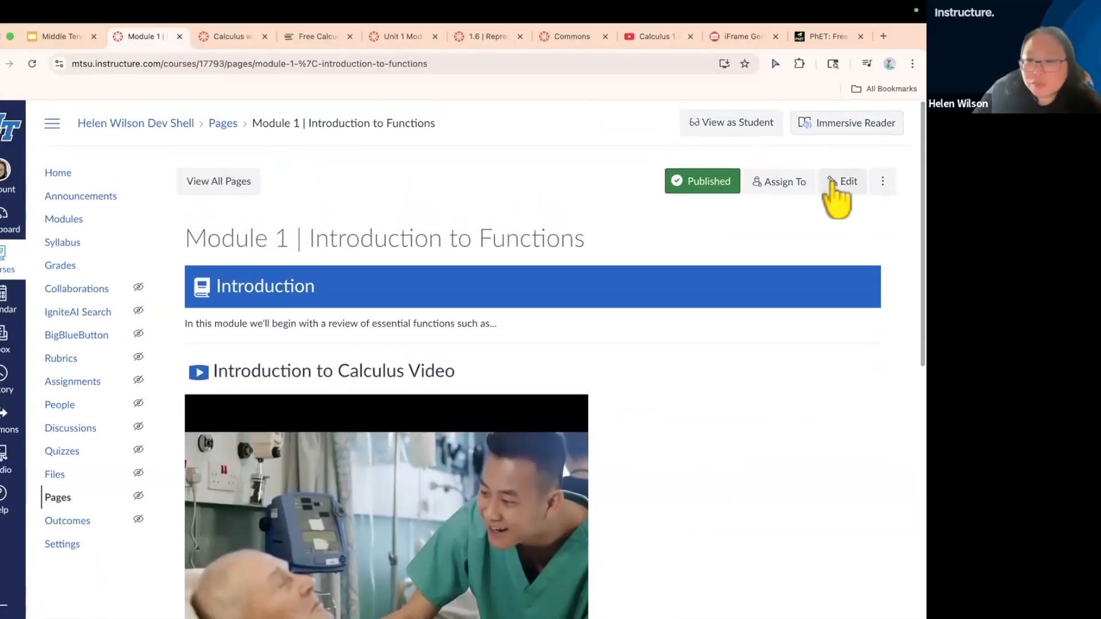
{"action": "left_click", "coordinate": [832, 184]}
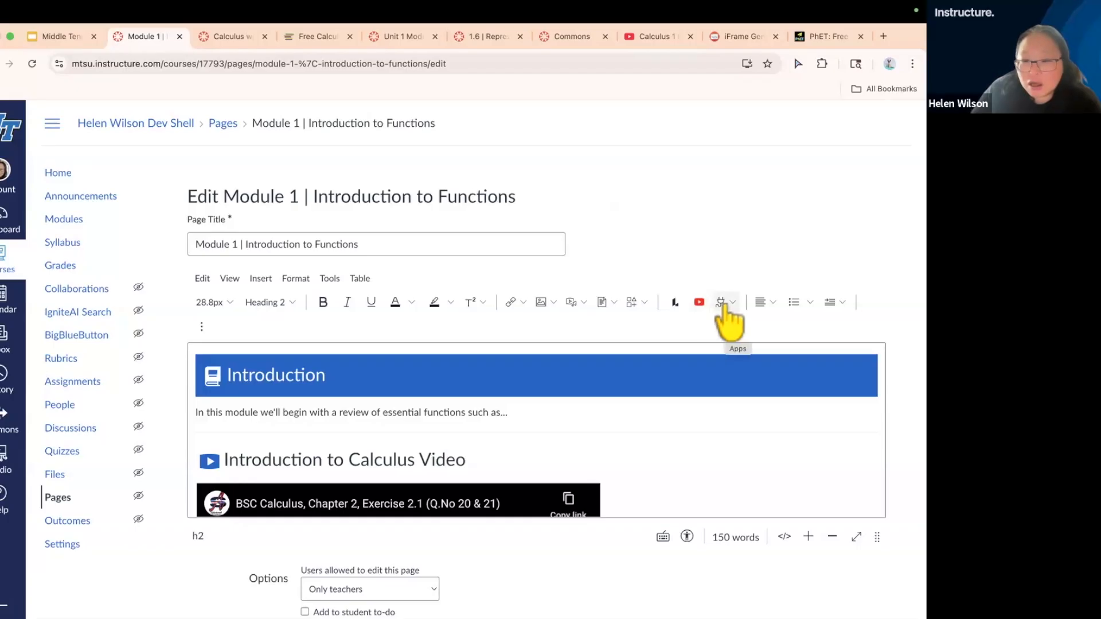
Review the full list of apps available in the page editor, and close the list
{"action": "scroll", "coordinate": [726, 308], "scroll_direction": "up", "scroll_amount": 5}
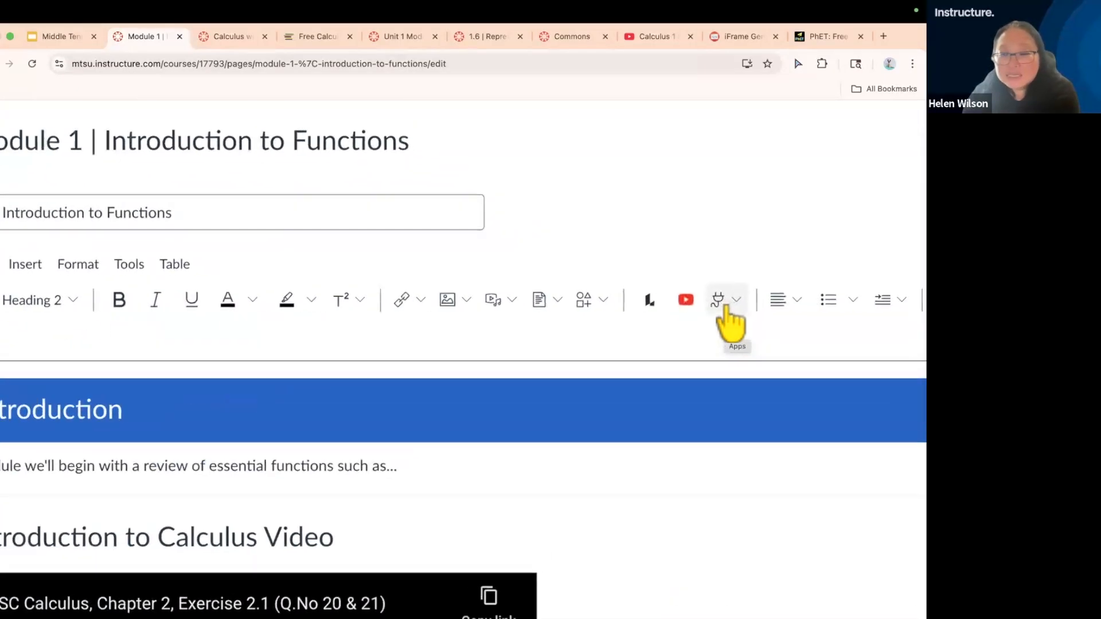
{"action": "left_click", "coordinate": [738, 303]}
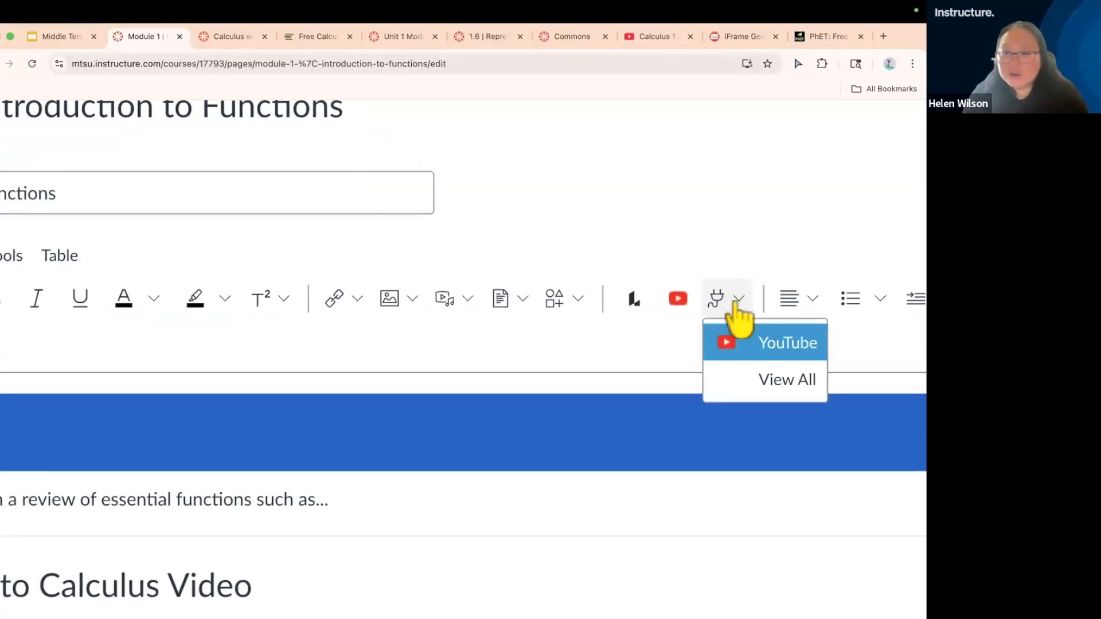
{"action": "left_click", "coordinate": [753, 381]}
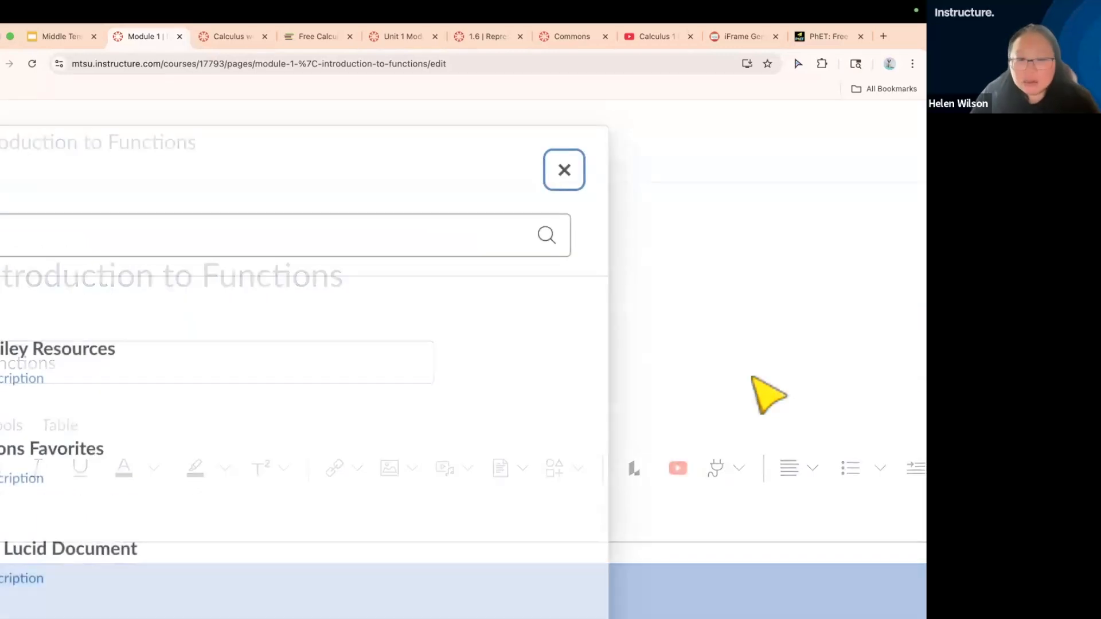
{"action": "scroll", "coordinate": [474, 419], "scroll_direction": "down", "scroll_amount": 5}
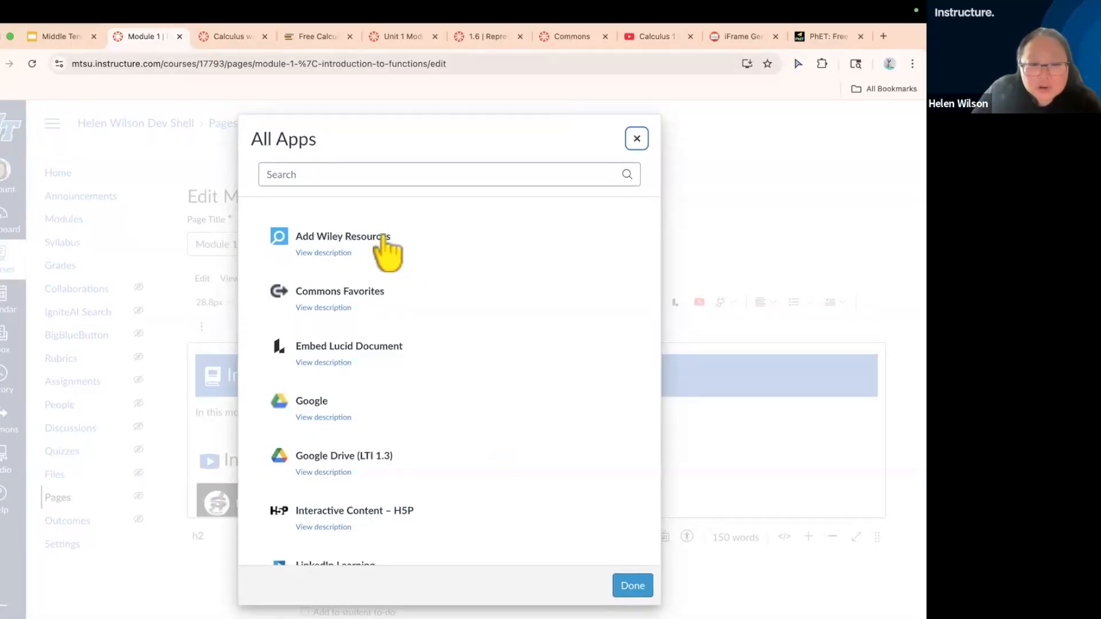
{"action": "scroll", "coordinate": [499, 436], "scroll_direction": "down", "scroll_amount": 1}
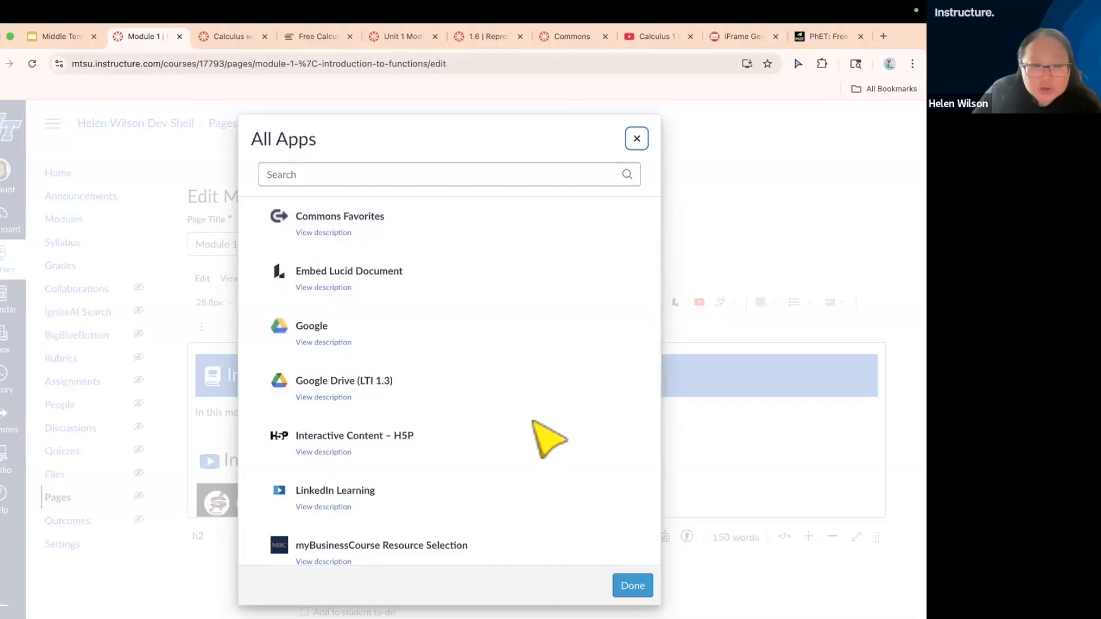
{"action": "scroll", "coordinate": [534, 421], "scroll_direction": "down", "scroll_amount": 4}
{"action": "scroll", "coordinate": [533, 421], "scroll_direction": "down", "scroll_amount": 1}
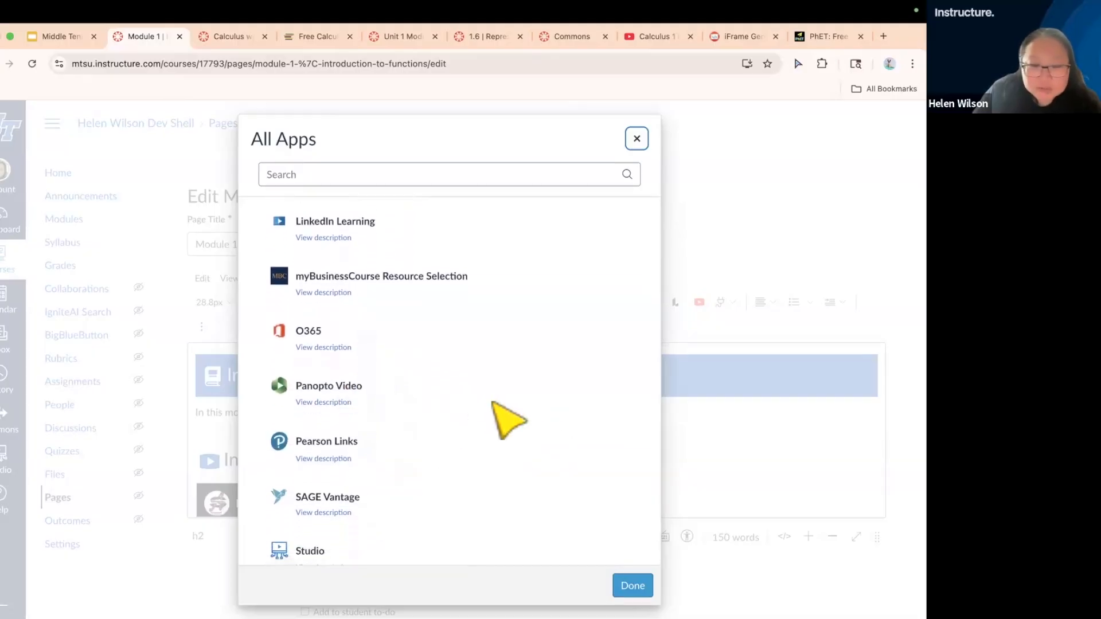
{"action": "scroll", "coordinate": [492, 404], "scroll_direction": "down", "scroll_amount": 2}
{"action": "scroll", "coordinate": [493, 402], "scroll_direction": "down", "scroll_amount": 1}
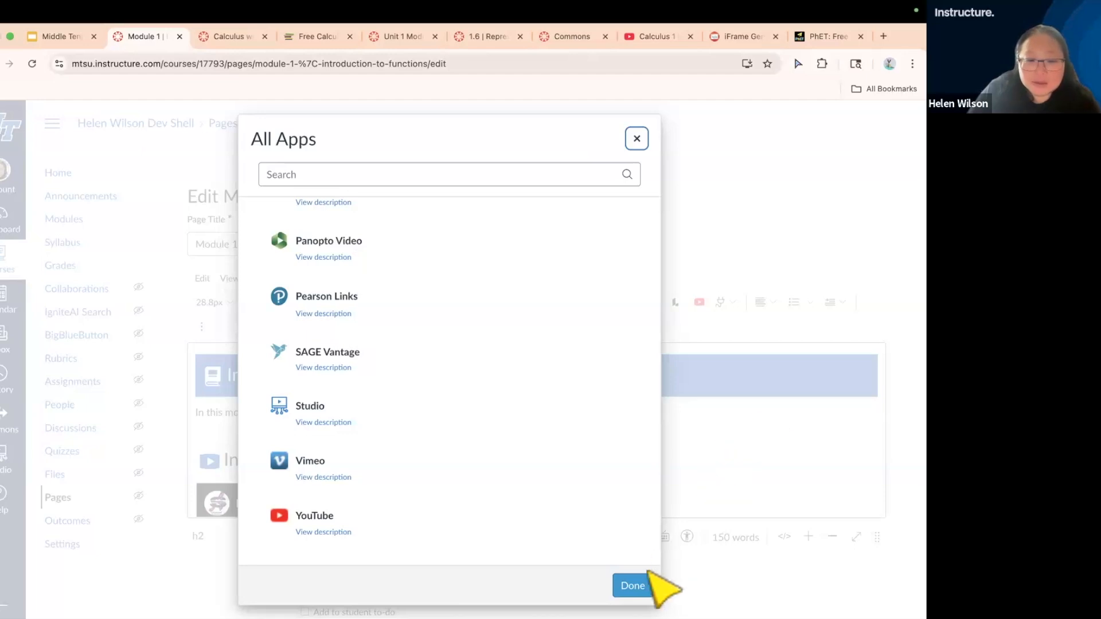
{"action": "left_click", "coordinate": [632, 585]}
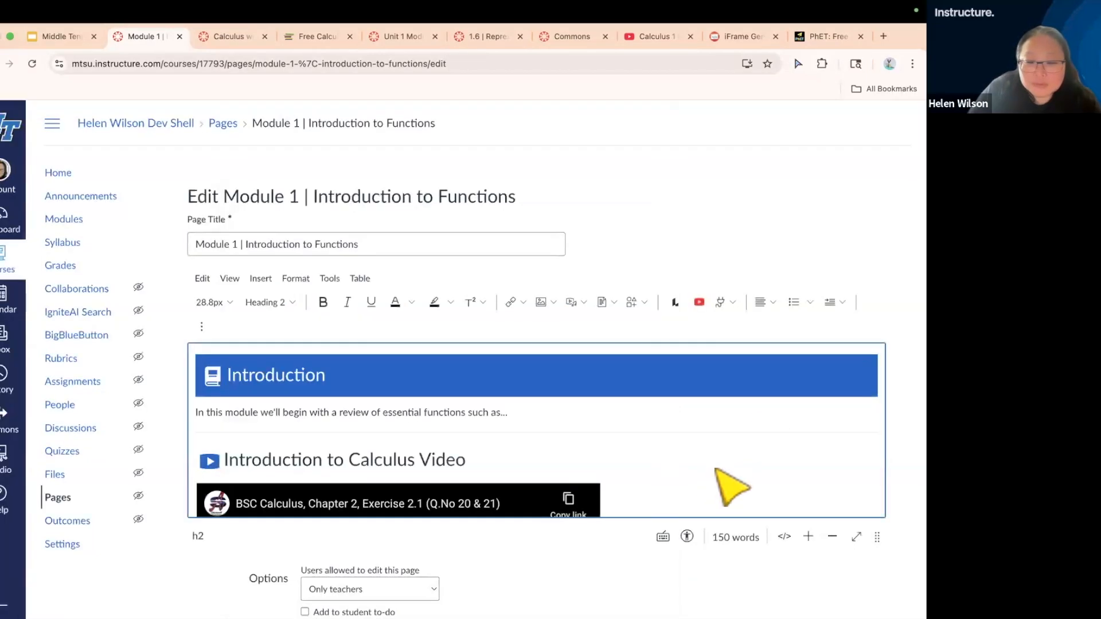
Delete the embedded YouTube video beneath the Introduction to Calculus Video heading
{"action": "scroll", "coordinate": [829, 483], "scroll_direction": "down", "scroll_amount": 2}
{"action": "scroll", "coordinate": [845, 499], "scroll_direction": "down", "scroll_amount": 3}
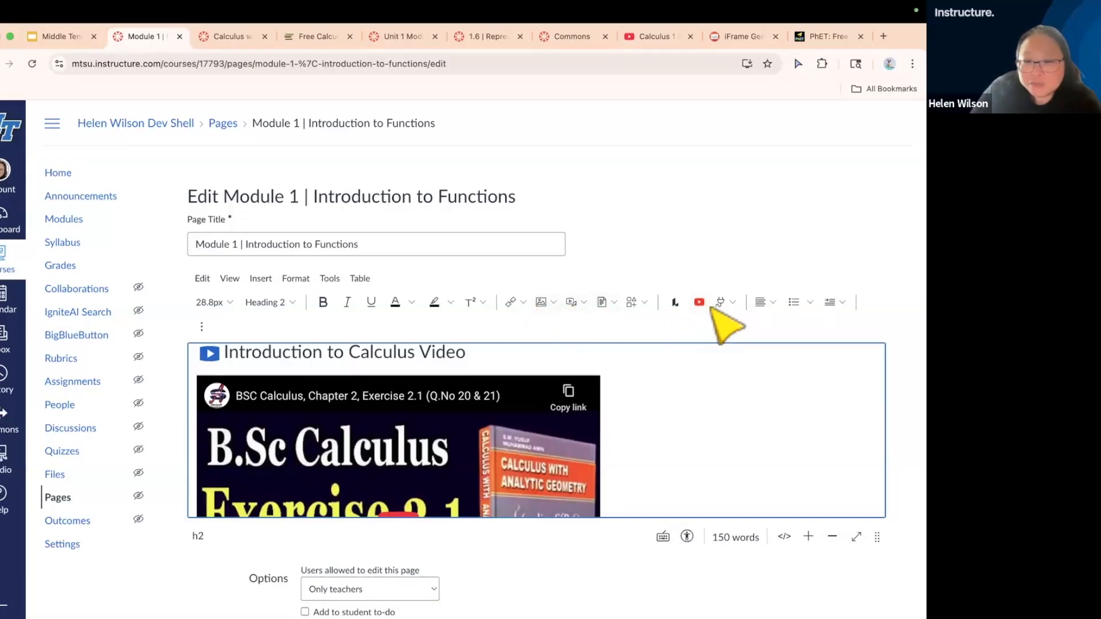
{"action": "left_click", "coordinate": [658, 423]}
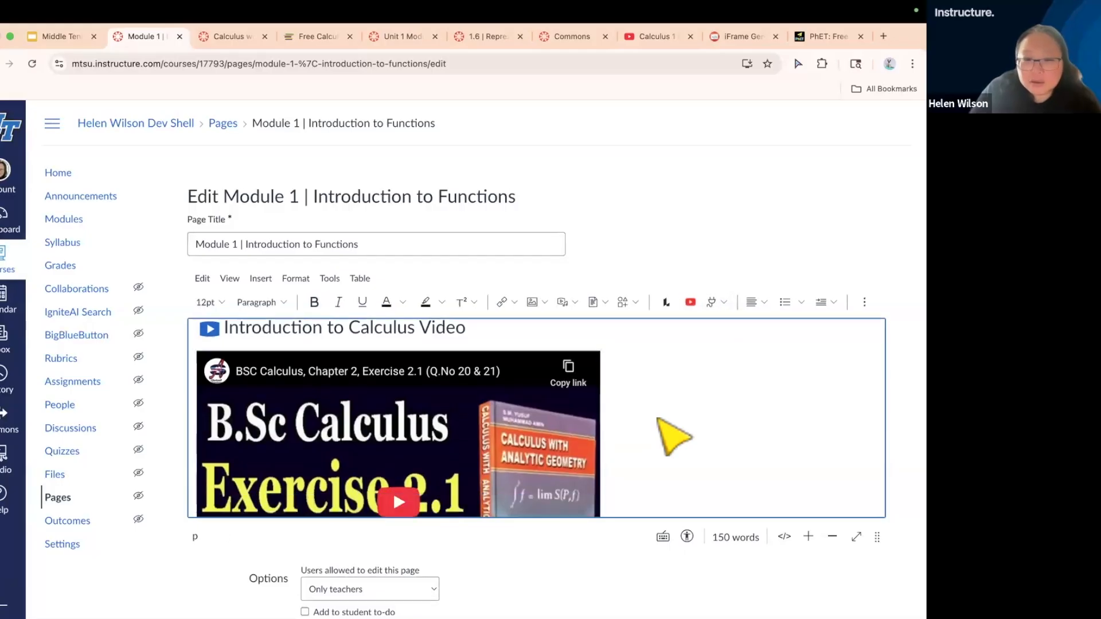
{"action": "scroll", "coordinate": [657, 423], "scroll_direction": "down", "scroll_amount": 1}
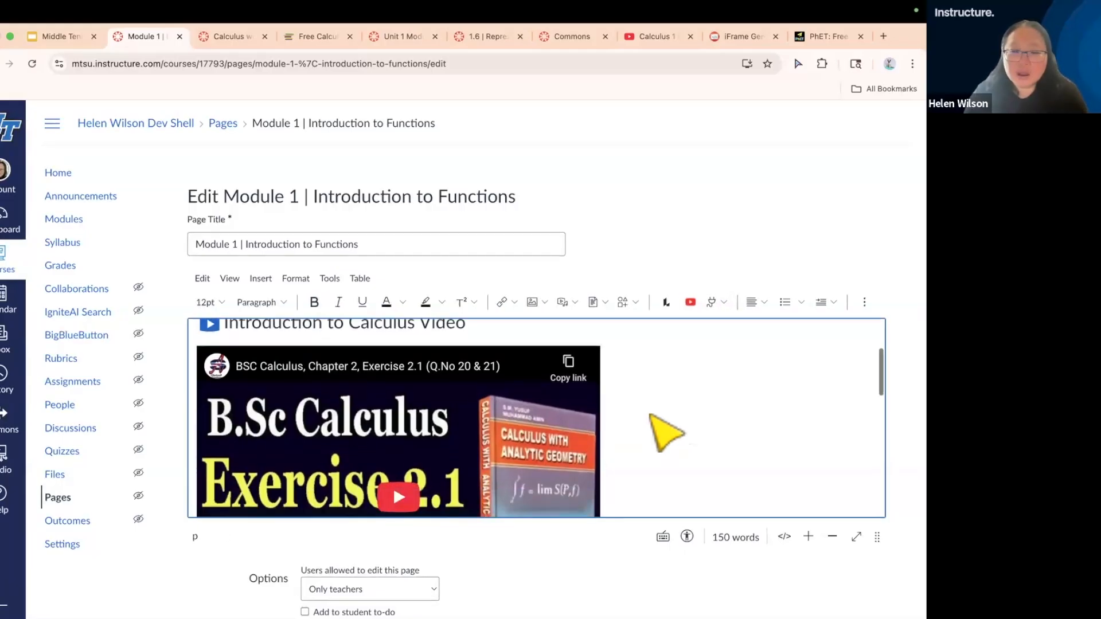
{"action": "scroll", "coordinate": [653, 421], "scroll_direction": "up", "scroll_amount": 1}
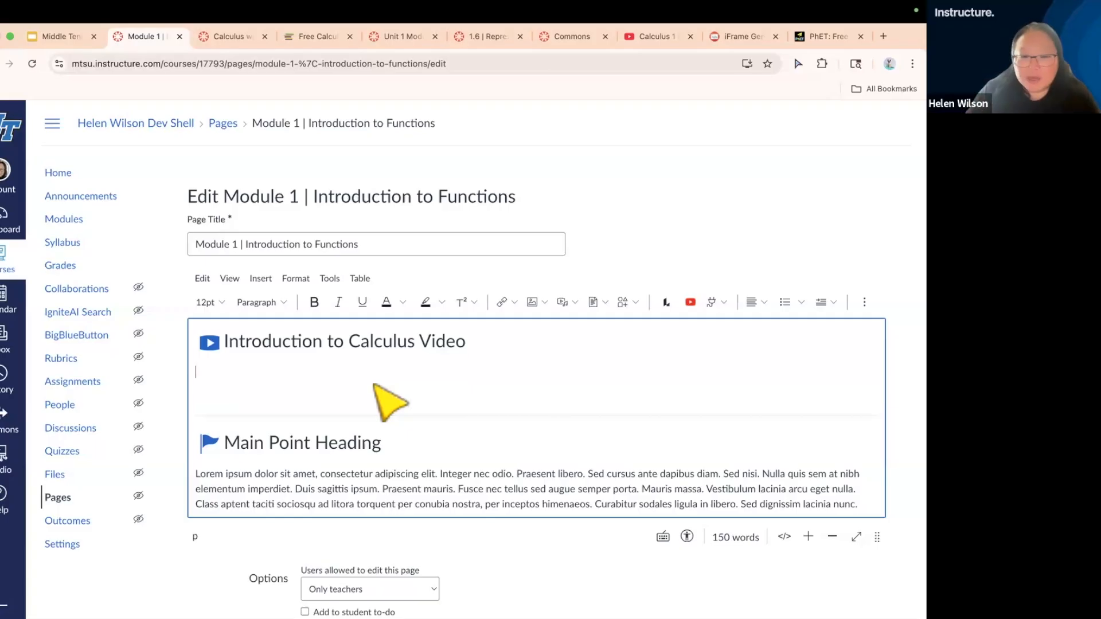
Change the video section's heading to "Introduction to Calculus Activity" and place the cursor in the empty line beneath it
{"action": "left_click", "coordinate": [466, 342]}
{"action": "key", "text": "BackSpace"}
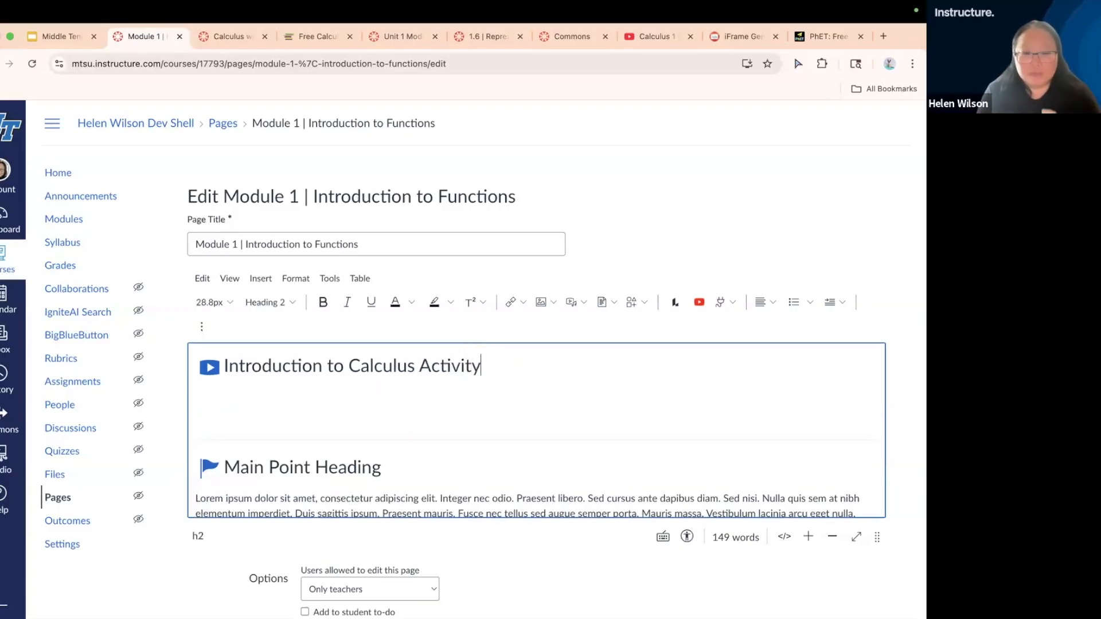
{"action": "left_click", "coordinate": [408, 386]}
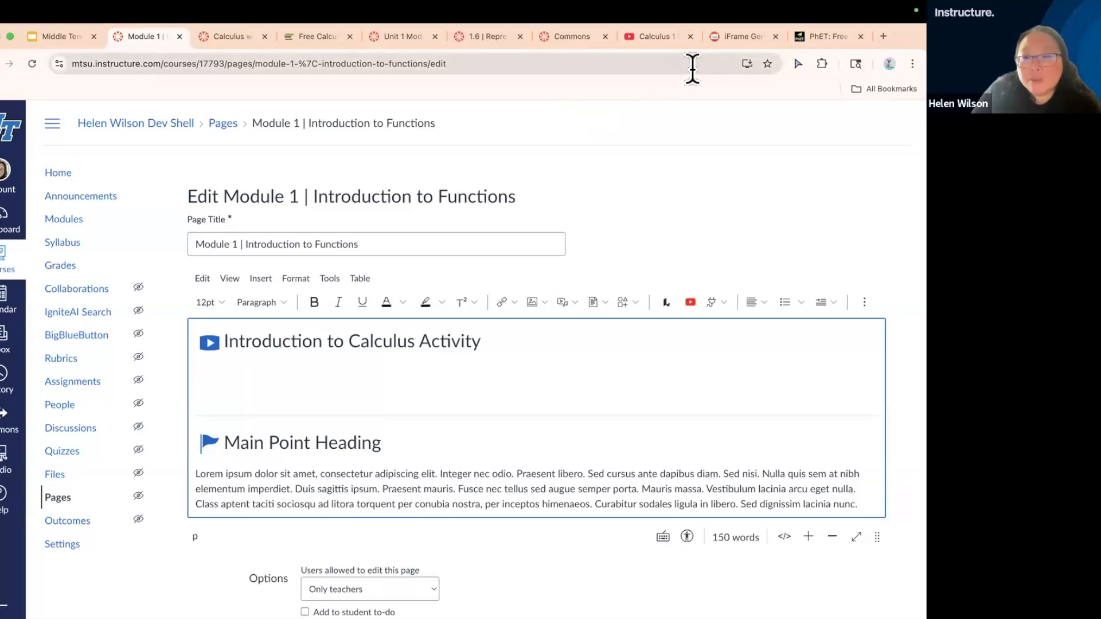
Switch to the PhET website, dismiss the educator newsletter notice and open the Math & Statistics simulations
{"action": "left_click", "coordinate": [818, 36]}
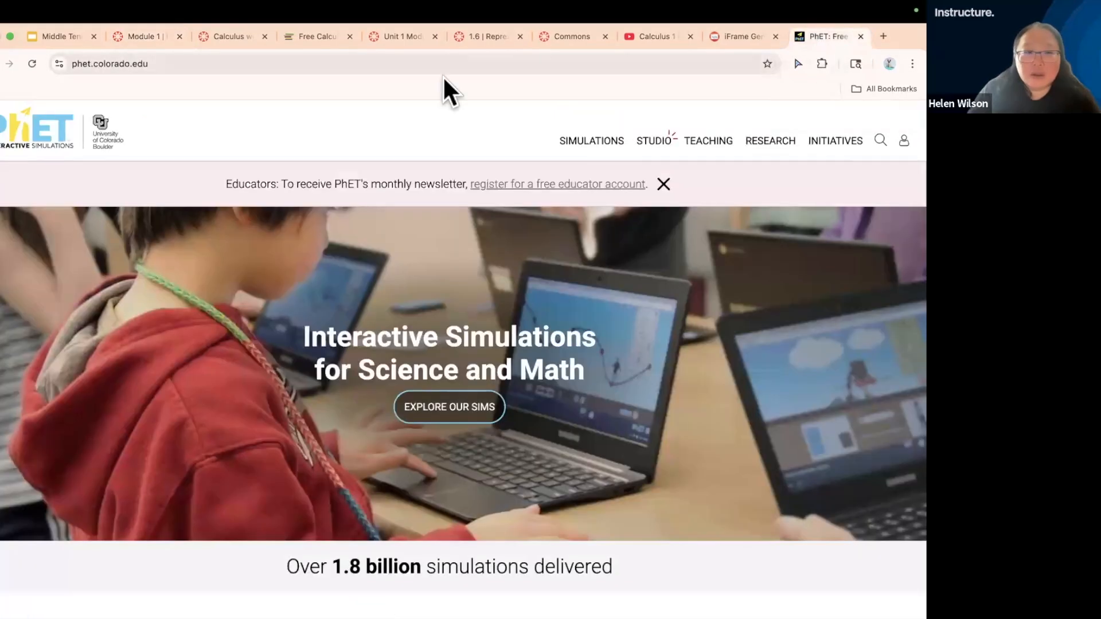
{"action": "left_click", "coordinate": [299, 62]}
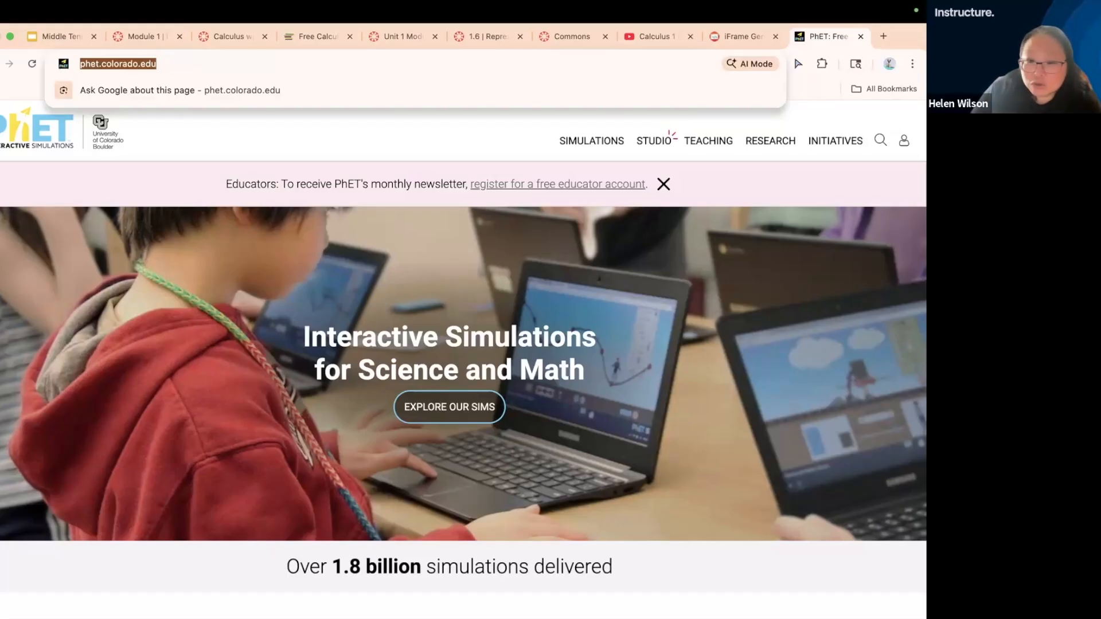
{"action": "left_click", "coordinate": [662, 183]}
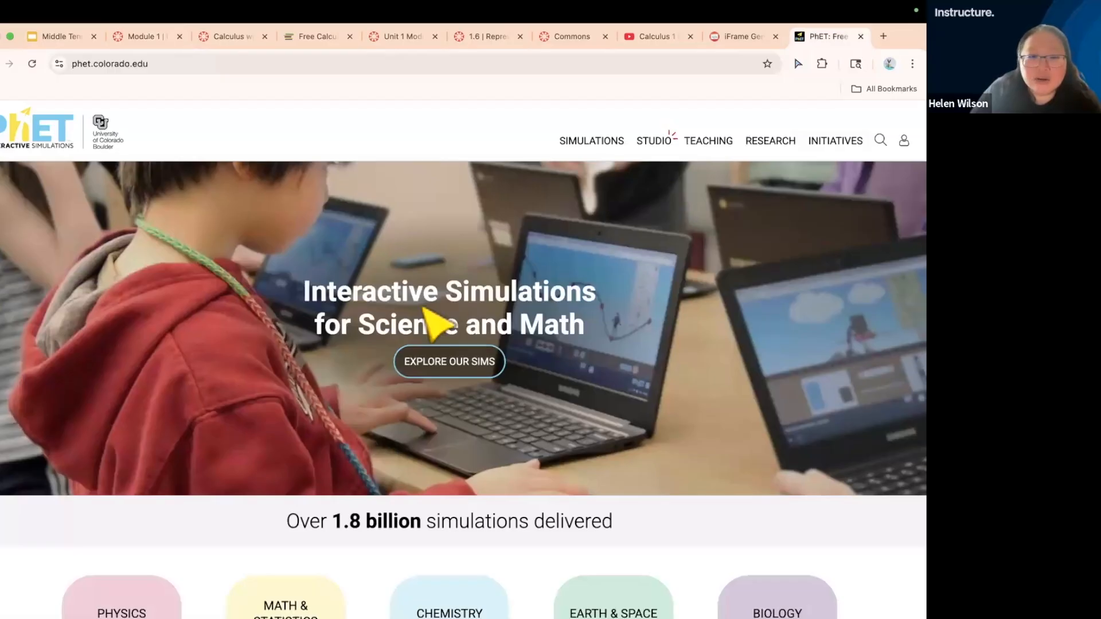
{"action": "scroll", "coordinate": [487, 410], "scroll_direction": "down", "scroll_amount": 2}
{"action": "scroll", "coordinate": [492, 425], "scroll_direction": "down", "scroll_amount": 3}
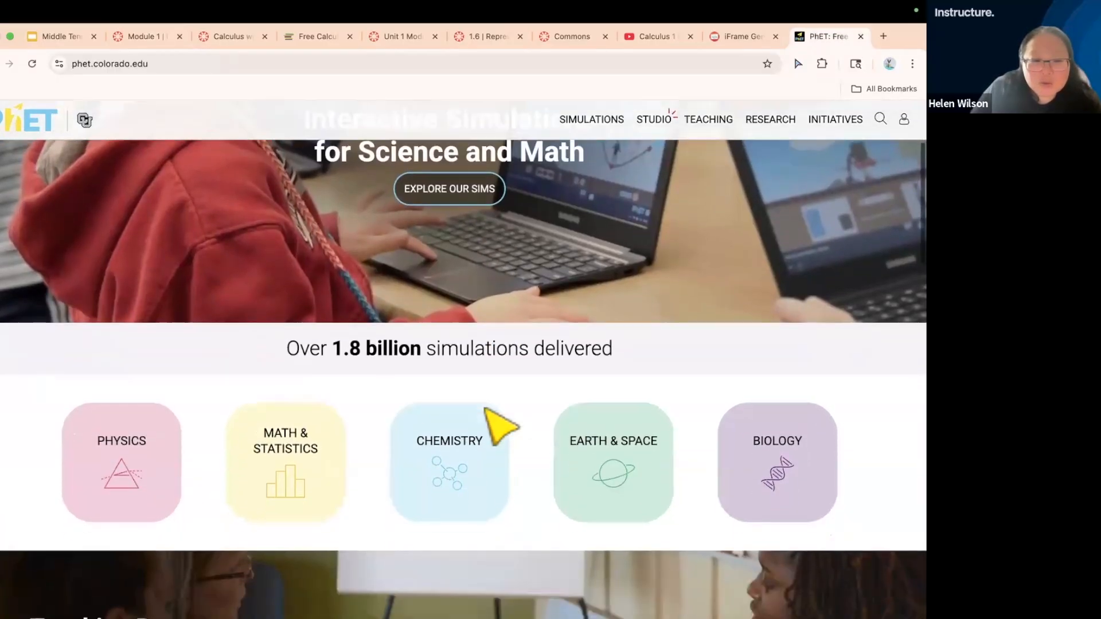
{"action": "left_click", "coordinate": [314, 428]}
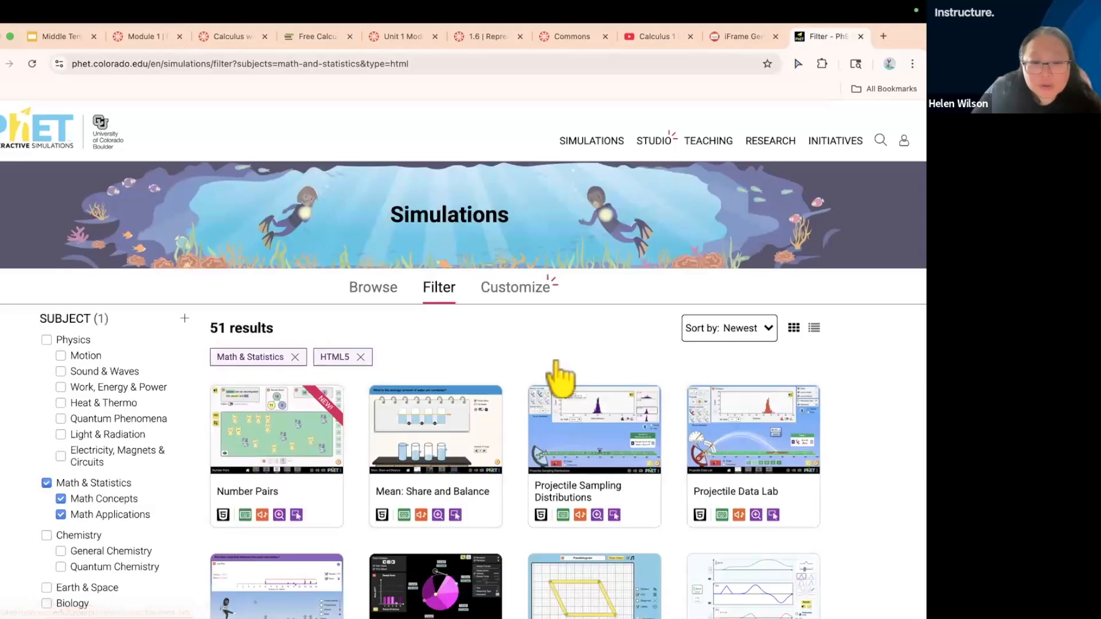
Browse the Math & Statistics simulations and open the Graphing Quadratics simulation page
{"action": "scroll", "coordinate": [557, 378], "scroll_direction": "down", "scroll_amount": 4}
{"action": "scroll", "coordinate": [559, 379], "scroll_direction": "down", "scroll_amount": 1}
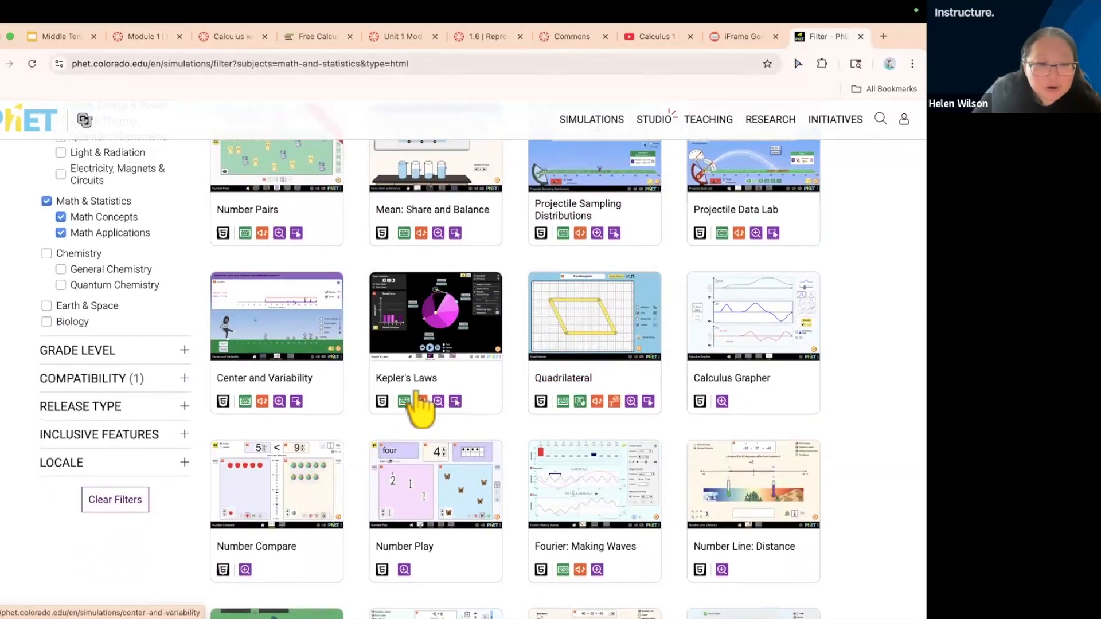
{"action": "scroll", "coordinate": [422, 404], "scroll_direction": "down", "scroll_amount": 9}
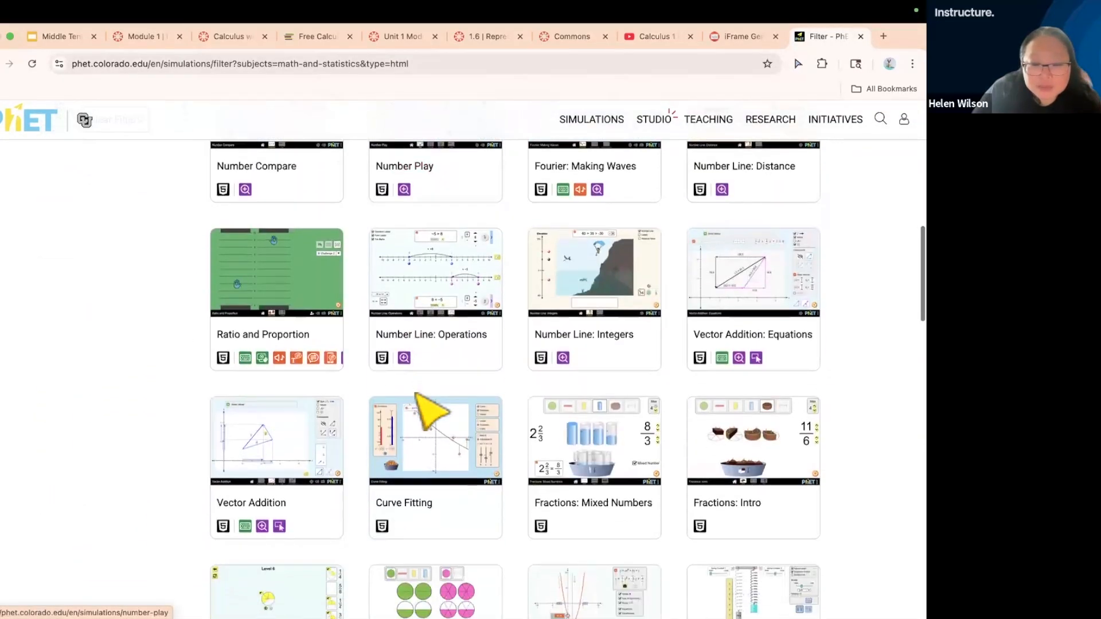
{"action": "scroll", "coordinate": [417, 395], "scroll_direction": "down", "scroll_amount": 7}
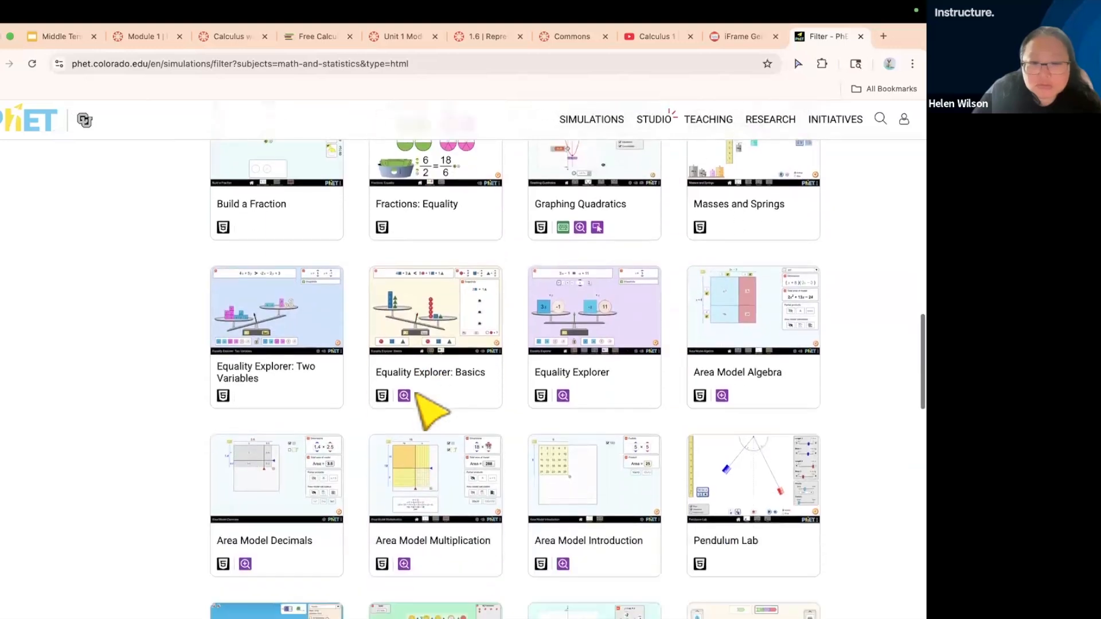
{"action": "scroll", "coordinate": [420, 409], "scroll_direction": "up", "scroll_amount": 5}
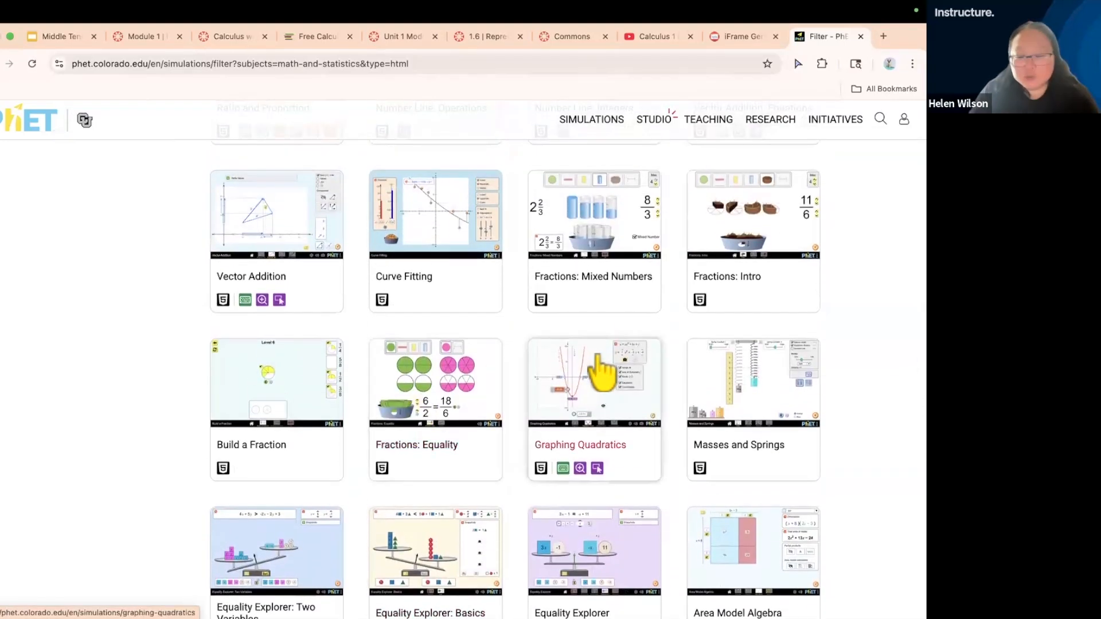
{"action": "left_click", "coordinate": [599, 358]}
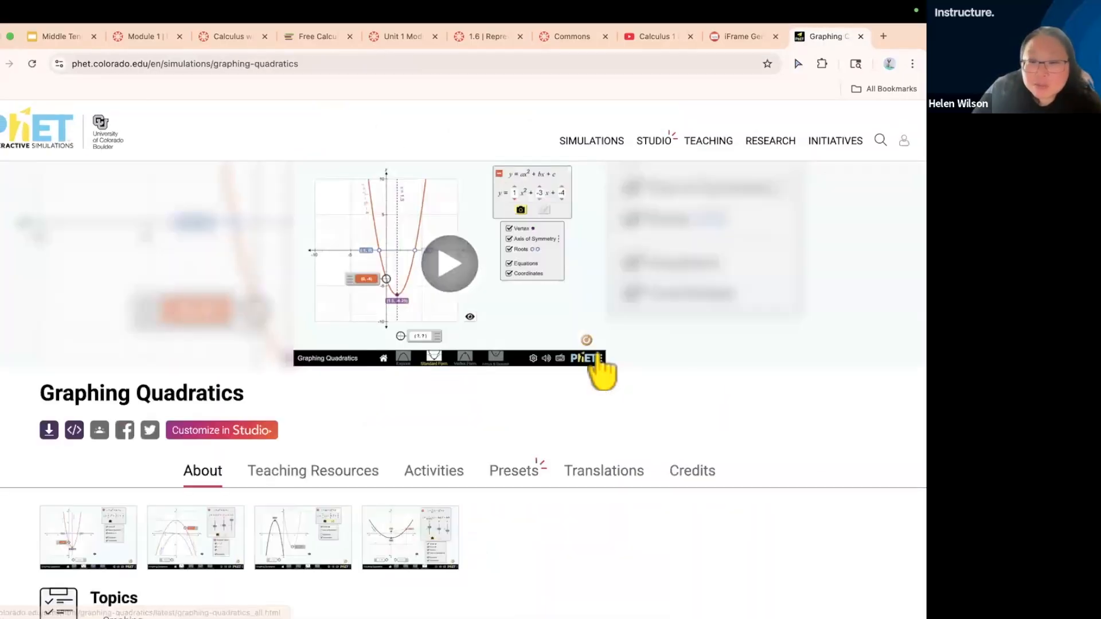
Run the simulation's Explore screen, set a to 0.48, b to 0.8 and c to -2.6, and return to its PhET page
{"action": "left_click", "coordinate": [456, 264]}
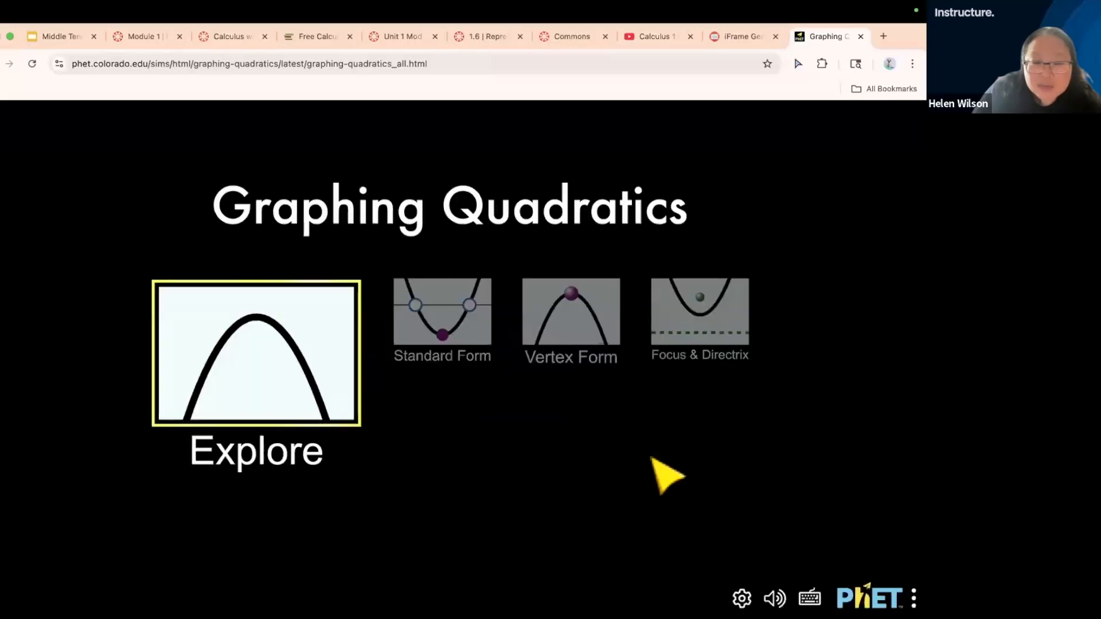
{"action": "left_click", "coordinate": [306, 376]}
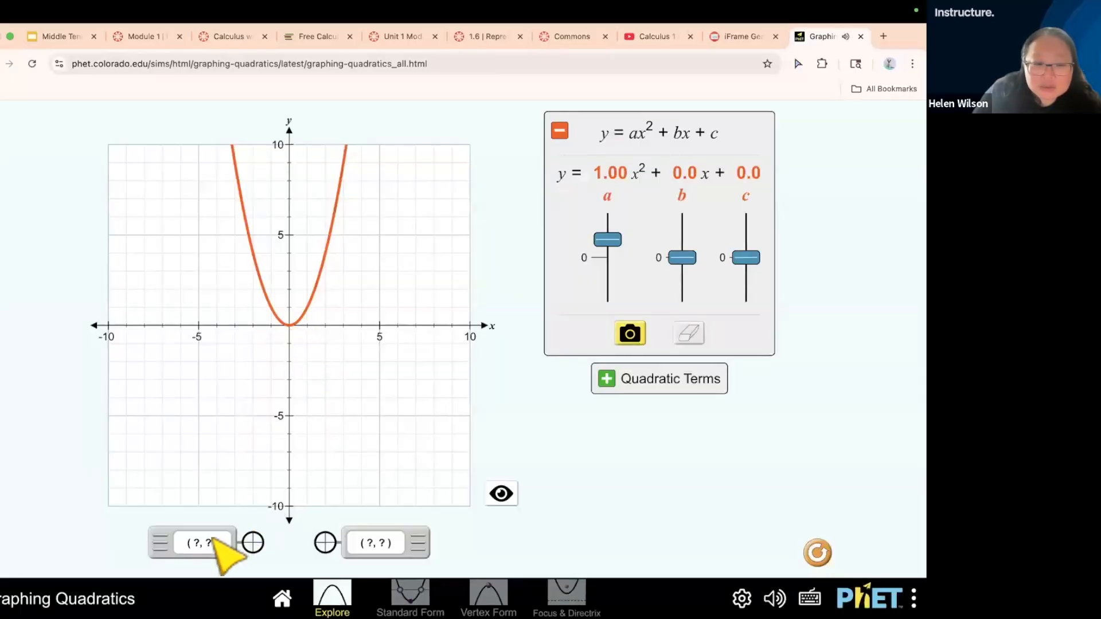
{"action": "mouse_move", "coordinate": [621, 245]}
{"action": "left_mouse_down"}
{"action": "mouse_move", "coordinate": [622, 232]}
{"action": "mouse_move", "coordinate": [607, 261]}
{"action": "mouse_move", "coordinate": [609, 245]}
{"action": "left_mouse_up"}
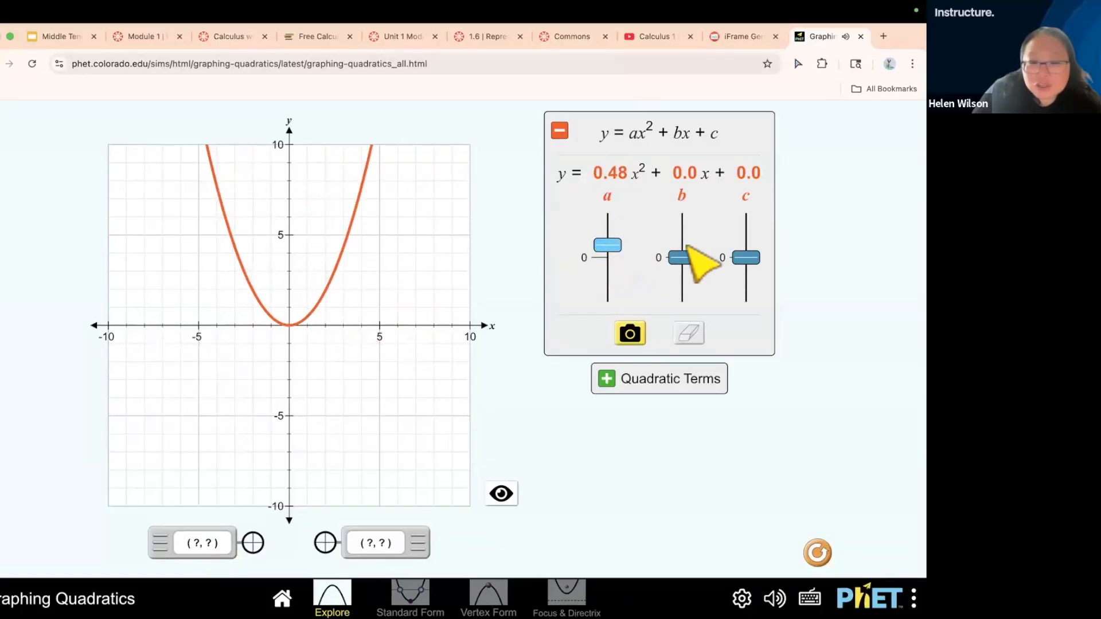
{"action": "mouse_move", "coordinate": [684, 256]}
{"action": "left_mouse_down"}
{"action": "mouse_move", "coordinate": [684, 235]}
{"action": "mouse_move", "coordinate": [682, 251]}
{"action": "left_mouse_up"}
{"action": "left_click_drag", "start_coordinate": [747, 261], "coordinate": [746, 285]}
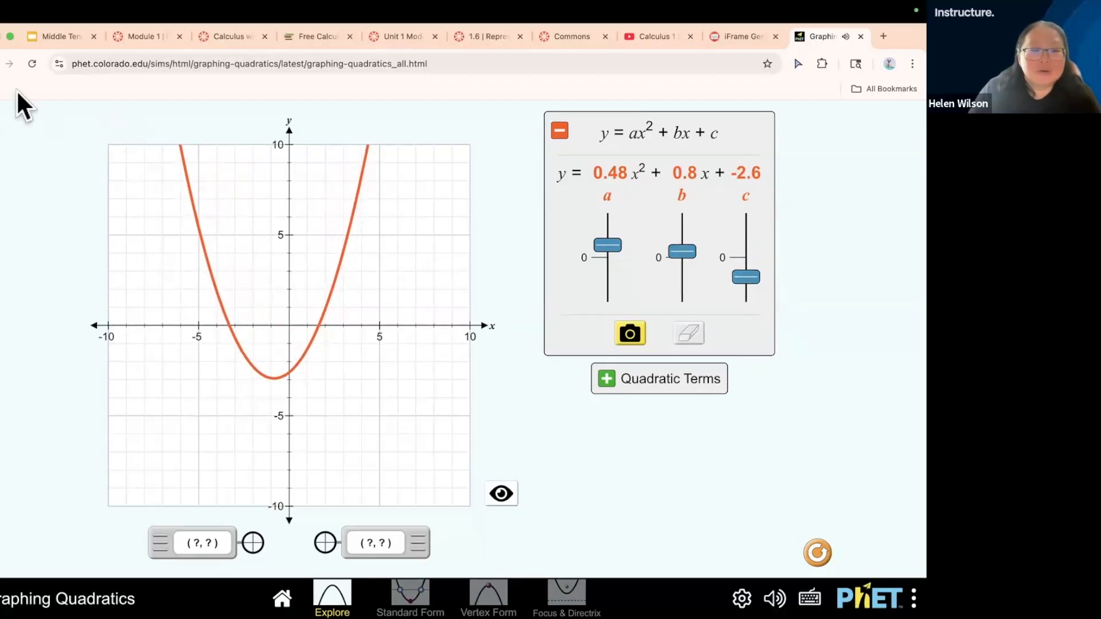
{"action": "left_click", "coordinate": [0, 71]}
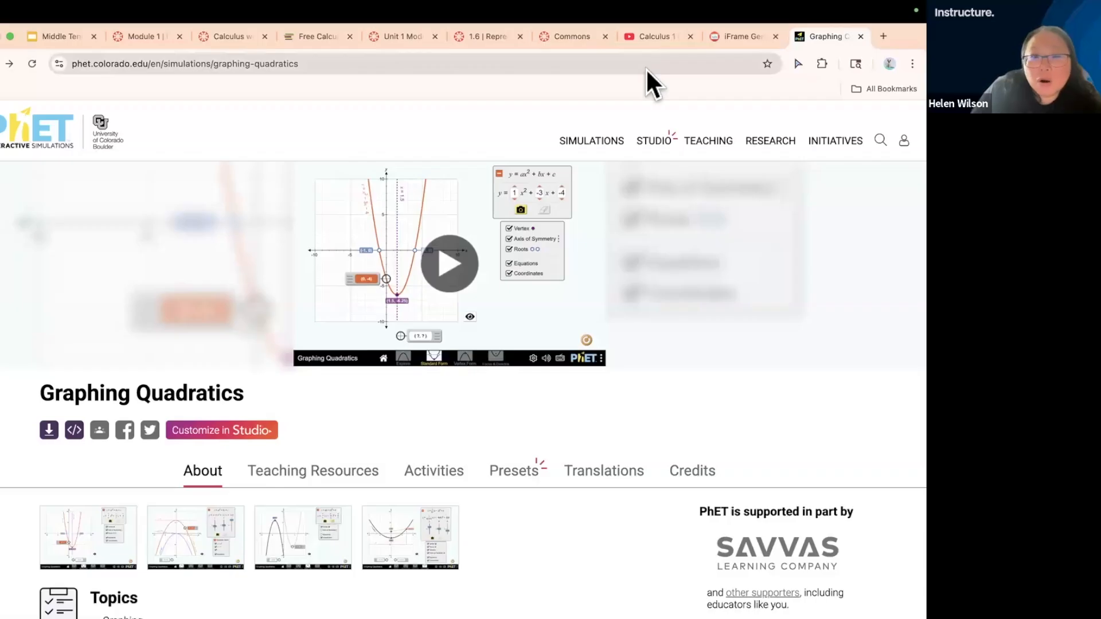
Display the HTML embed code for the Graphing Quadratics simulation and copy it to the clipboard
{"action": "left_click", "coordinate": [312, 35]}
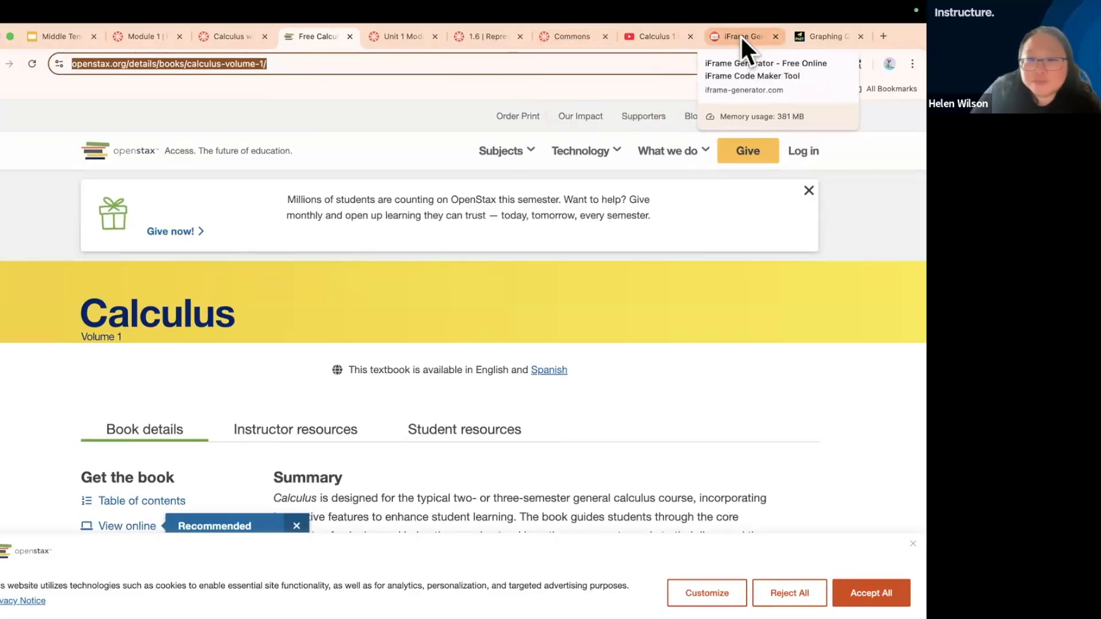
{"action": "left_click", "coordinate": [817, 35]}
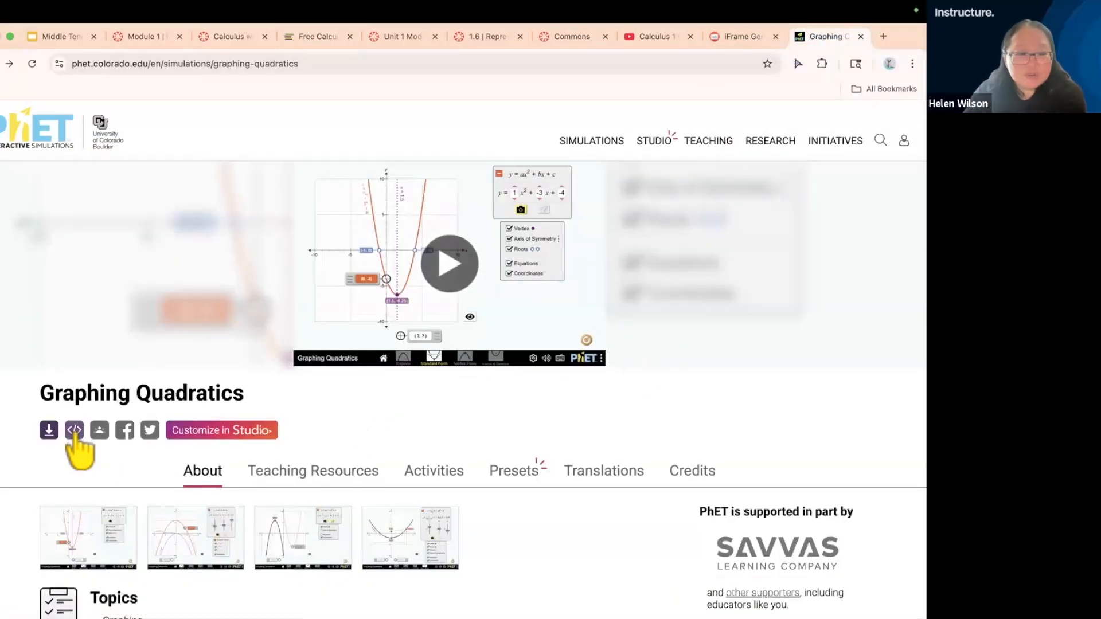
{"action": "scroll", "coordinate": [74, 439], "scroll_direction": "up", "scroll_amount": 5}
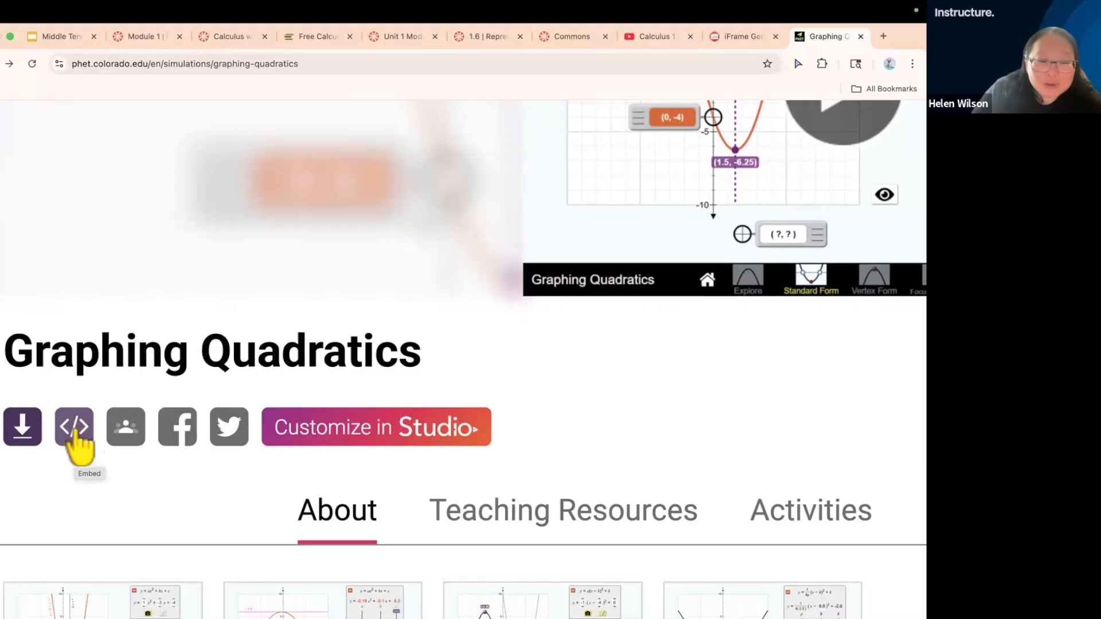
{"action": "left_click", "coordinate": [81, 446]}
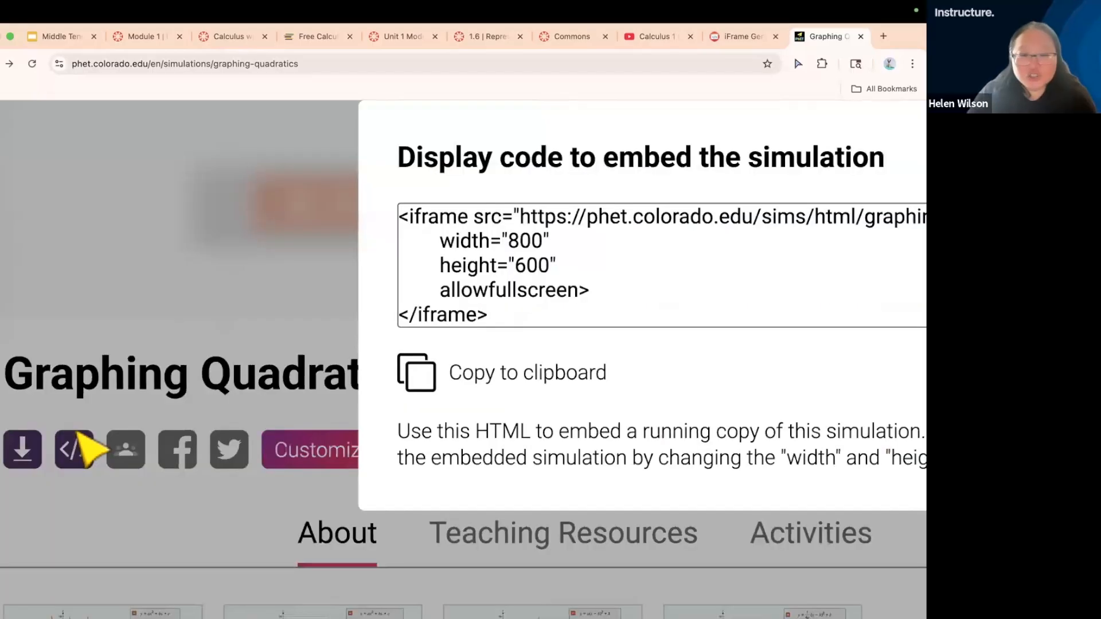
{"action": "scroll", "coordinate": [553, 445], "scroll_direction": "down", "scroll_amount": 5}
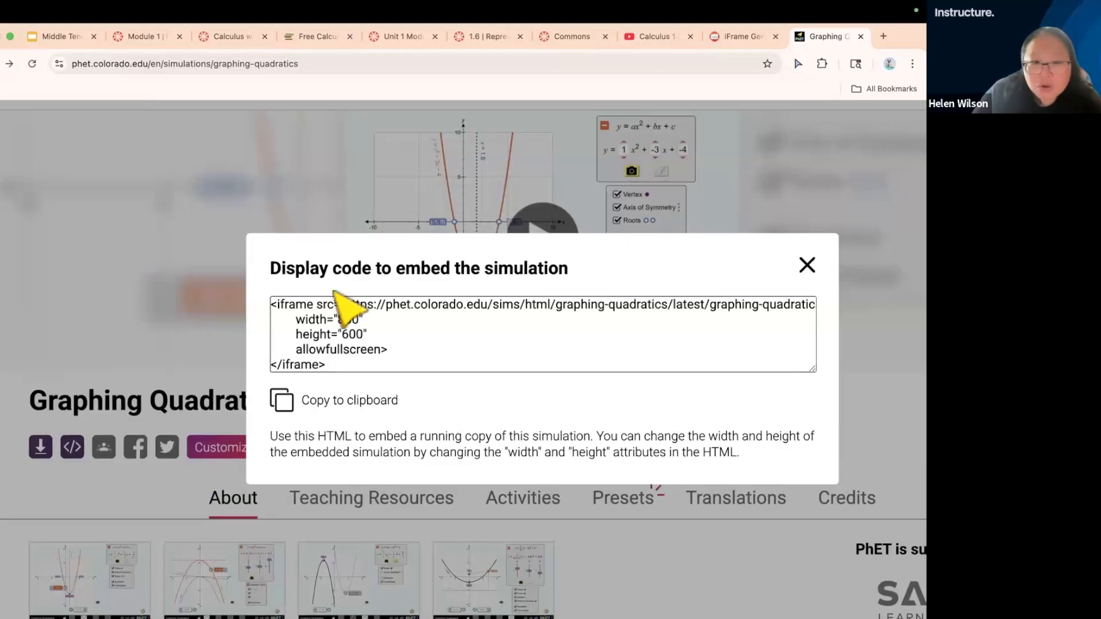
{"action": "left_click", "coordinate": [325, 402]}
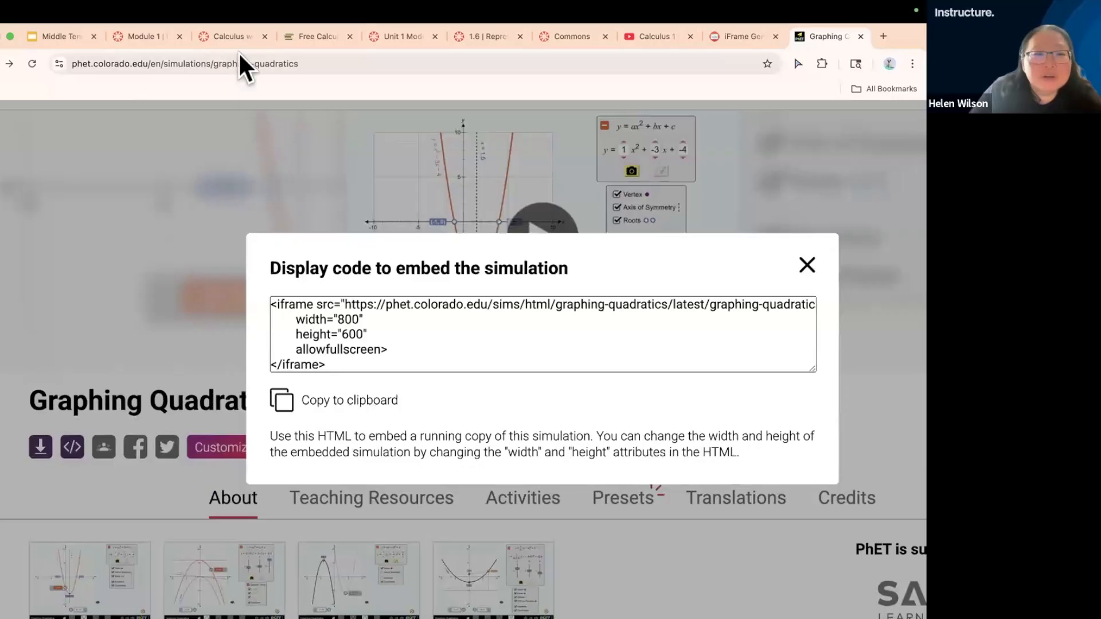
Switch to Canvas, embed the copied simulation code beneath the Introduction to Calculus Activity heading, and save the page
{"action": "left_click", "coordinate": [130, 35]}
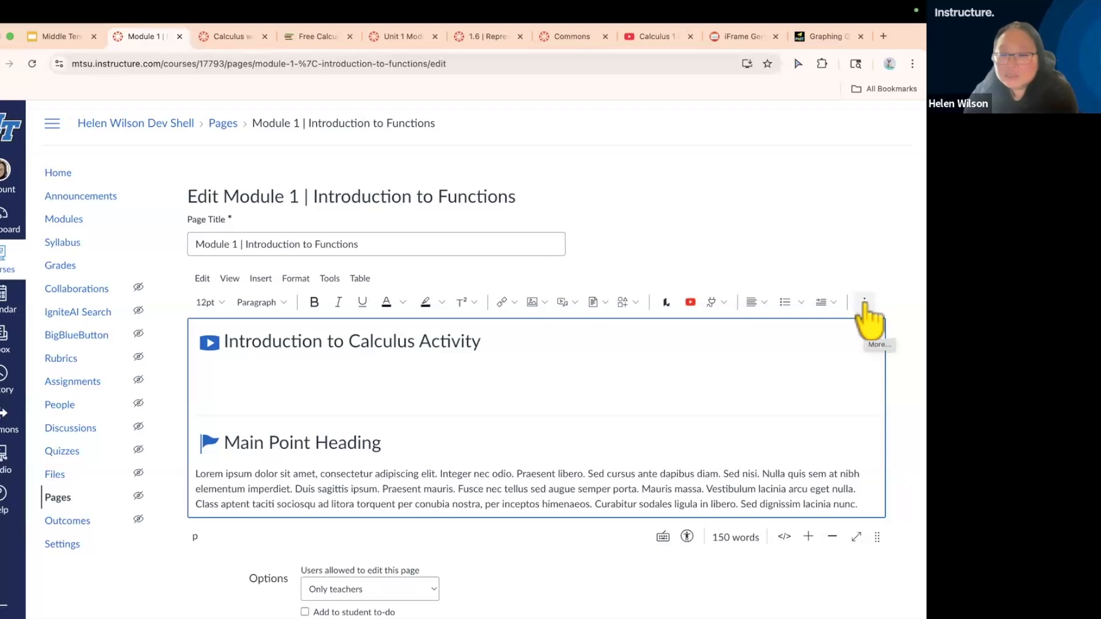
{"action": "left_click", "coordinate": [864, 302]}
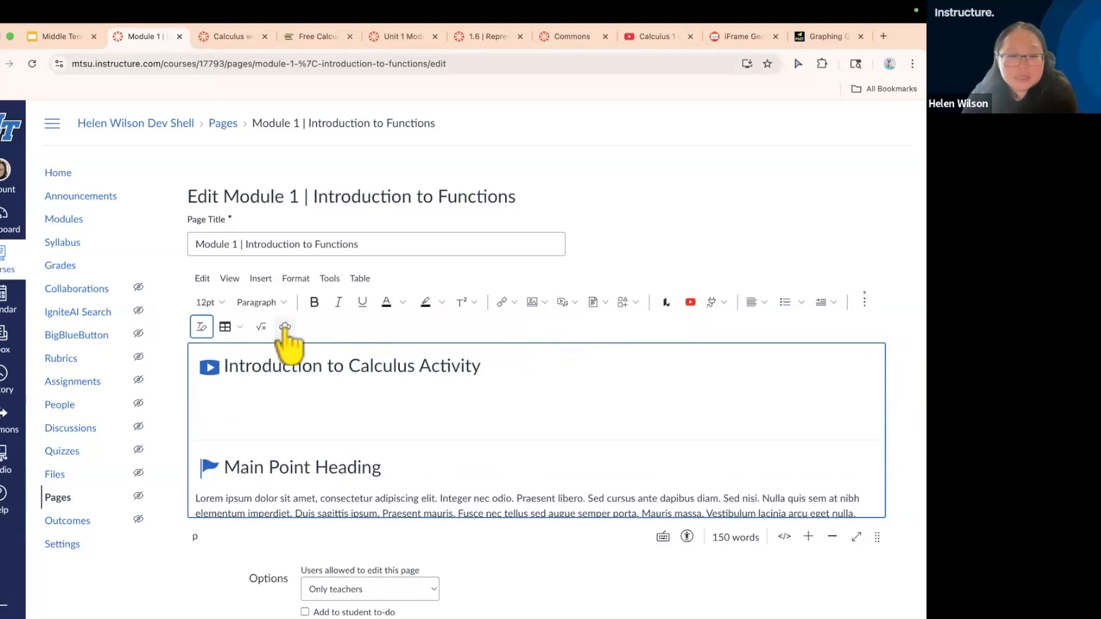
{"action": "left_click", "coordinate": [285, 326]}
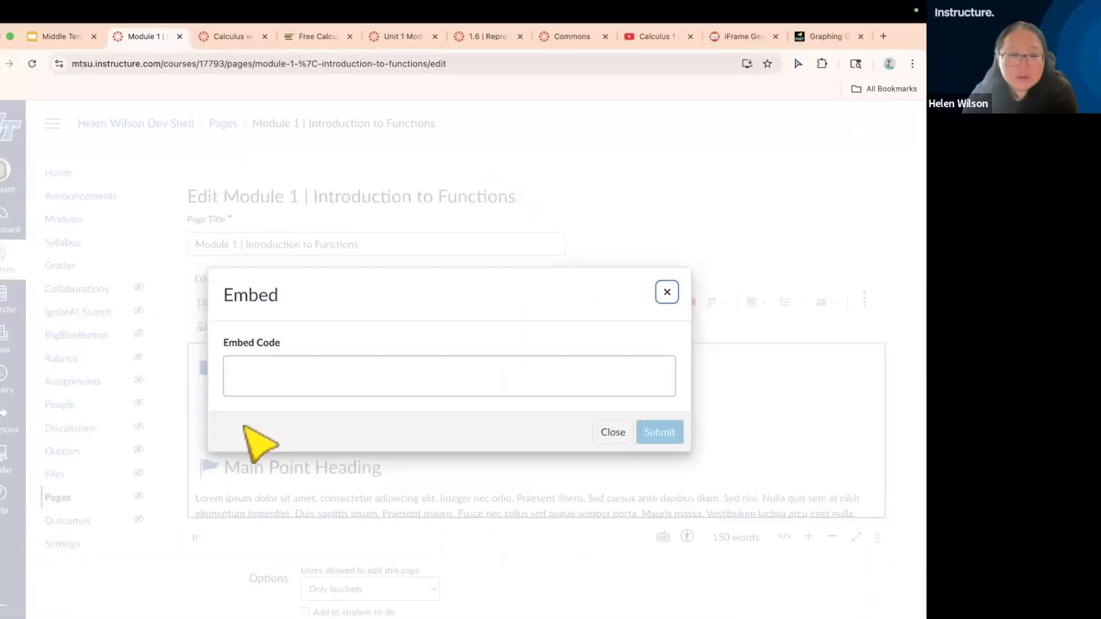
{"action": "left_click", "coordinate": [265, 378]}
{"action": "key", "text": "super+v"}
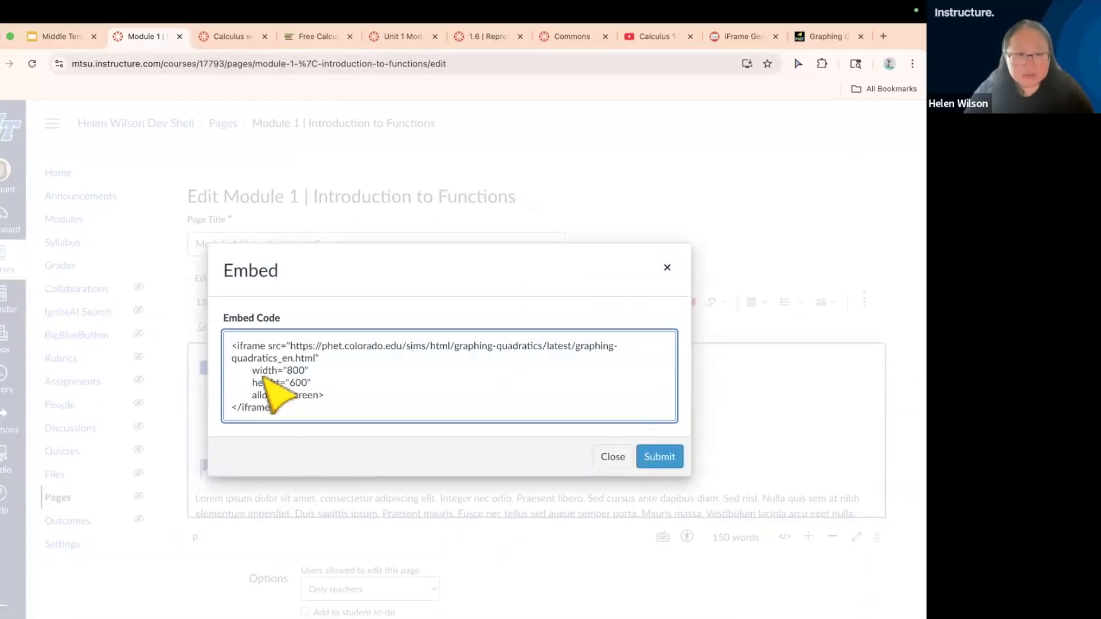
{"action": "left_click", "coordinate": [659, 457]}
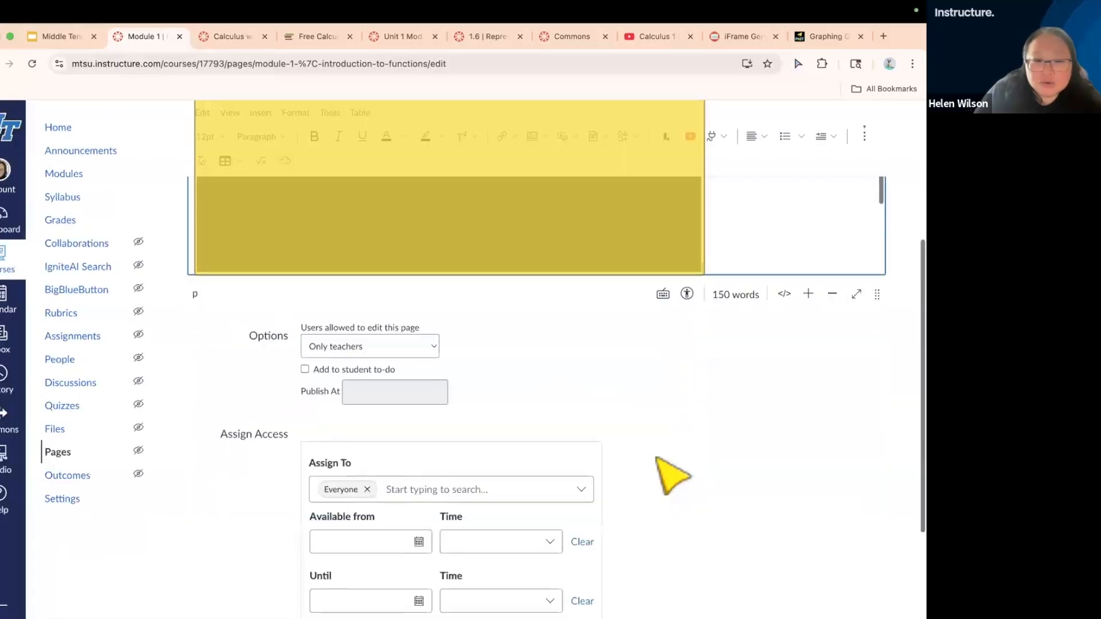
{"action": "scroll", "coordinate": [807, 530], "scroll_direction": "down", "scroll_amount": 3}
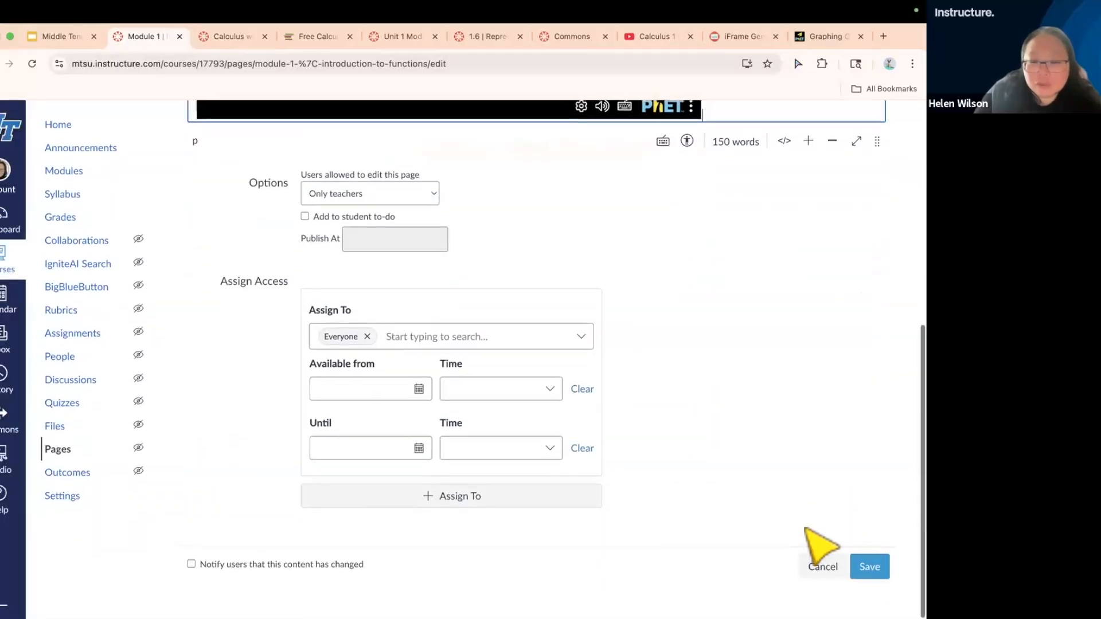
{"action": "left_click", "coordinate": [871, 569]}
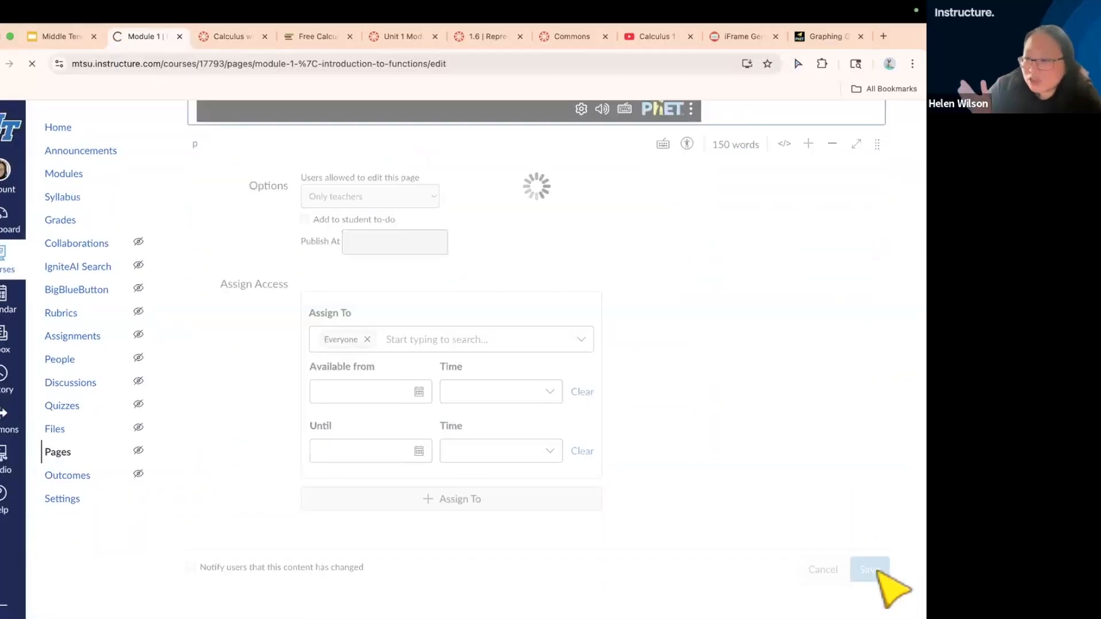
Test the embedded simulation's Standard Form screen by changing coefficient a to 2, then -1, then 1
{"action": "scroll", "coordinate": [826, 470], "scroll_direction": "down", "scroll_amount": 3}
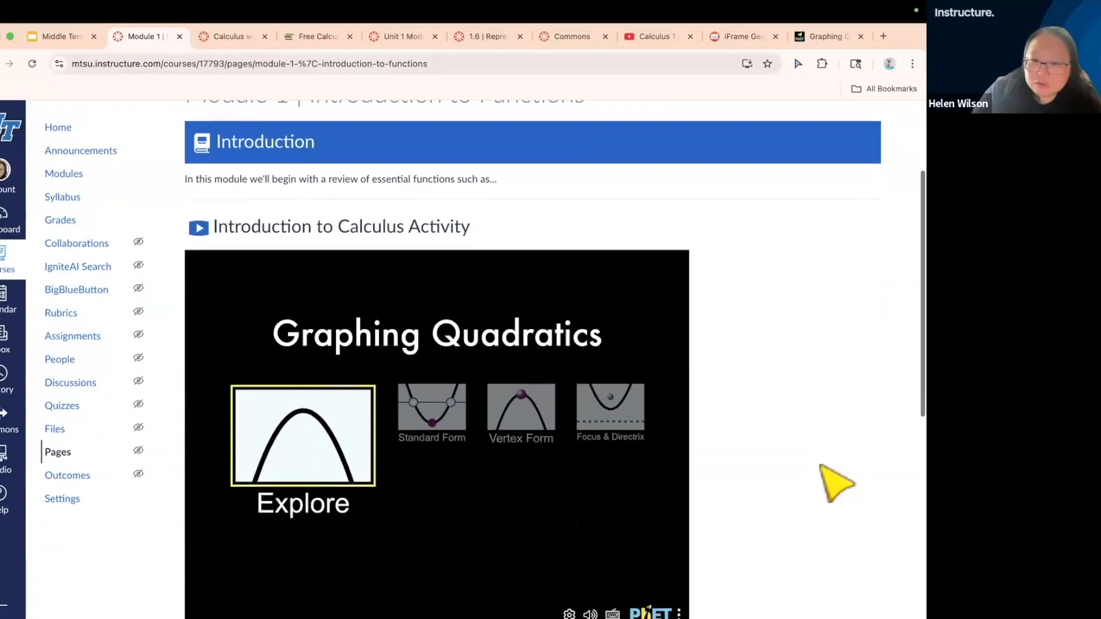
{"action": "scroll", "coordinate": [820, 467], "scroll_direction": "down", "scroll_amount": 1}
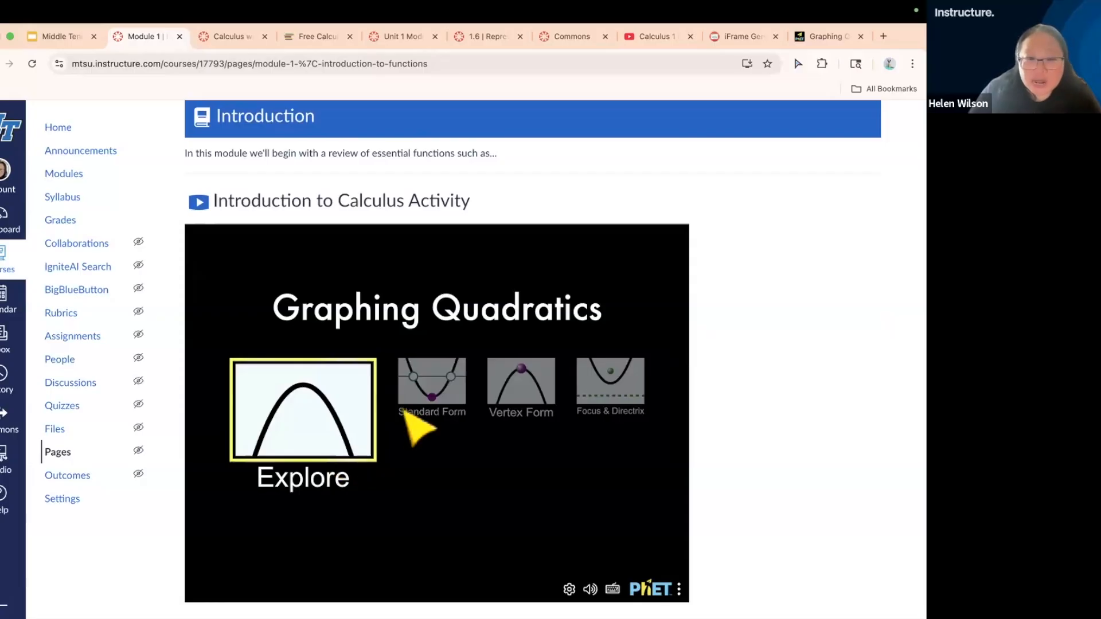
{"action": "left_click", "coordinate": [427, 399]}
{"action": "left_click", "coordinate": [396, 438]}
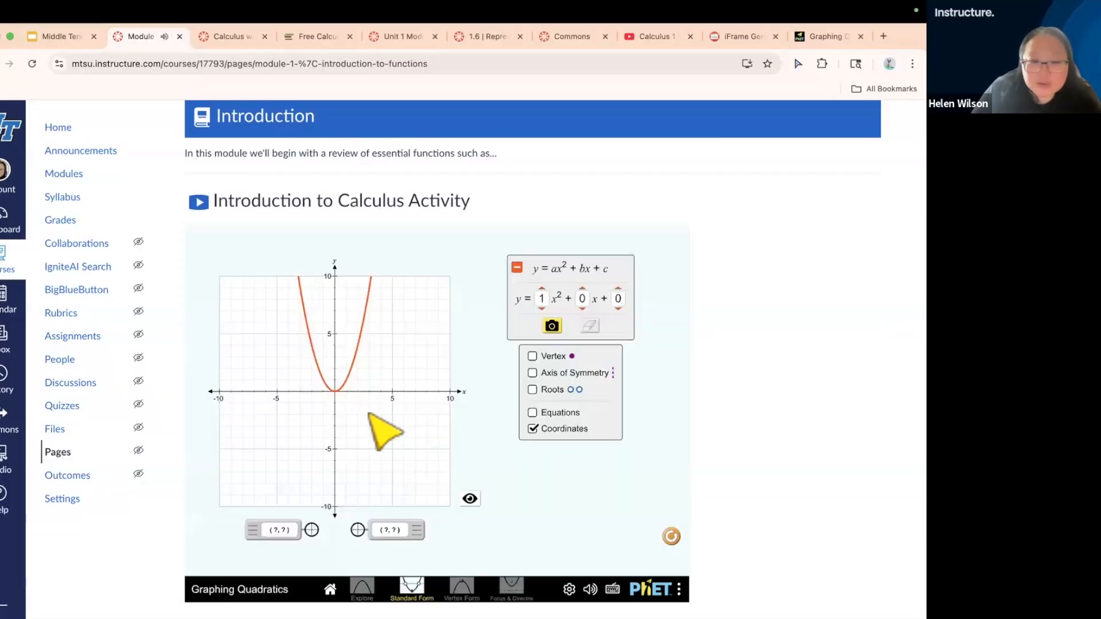
{"action": "left_click", "coordinate": [542, 289]}
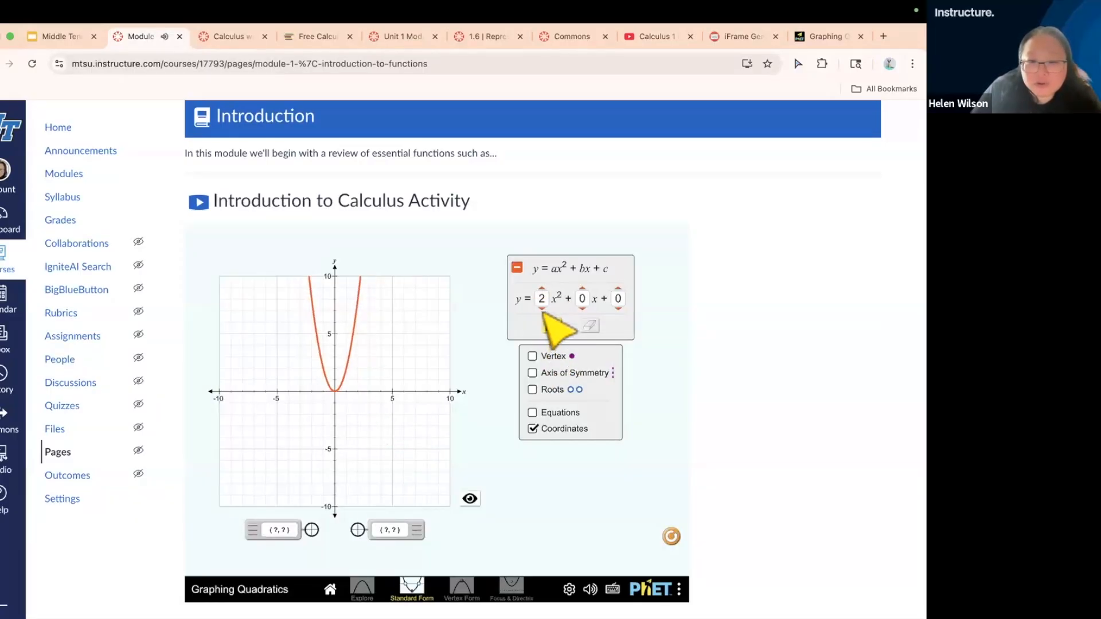
{"action": "left_click", "coordinate": [541, 308]}
{"action": "left_click", "coordinate": [542, 308]}
{"action": "left_click", "coordinate": [542, 308]}
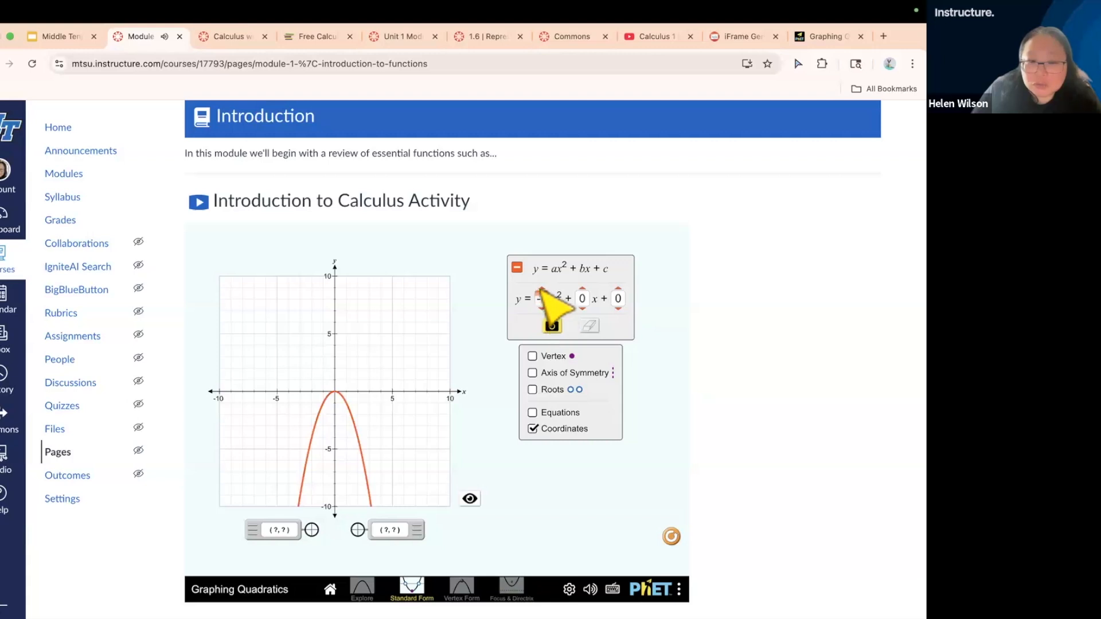
{"action": "left_click", "coordinate": [542, 288]}
{"action": "left_click", "coordinate": [542, 288]}
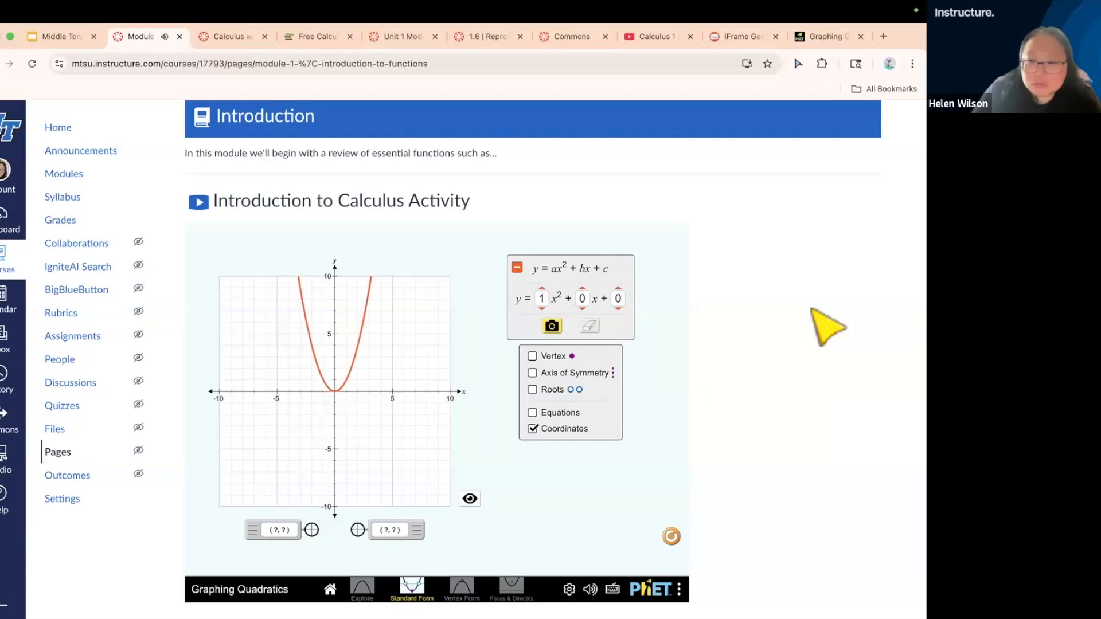
Reopen the Module 1 page for editing and bring up the embedded Graphing Quadratics simulation
{"action": "scroll", "coordinate": [828, 327], "scroll_direction": "up", "scroll_amount": 3}
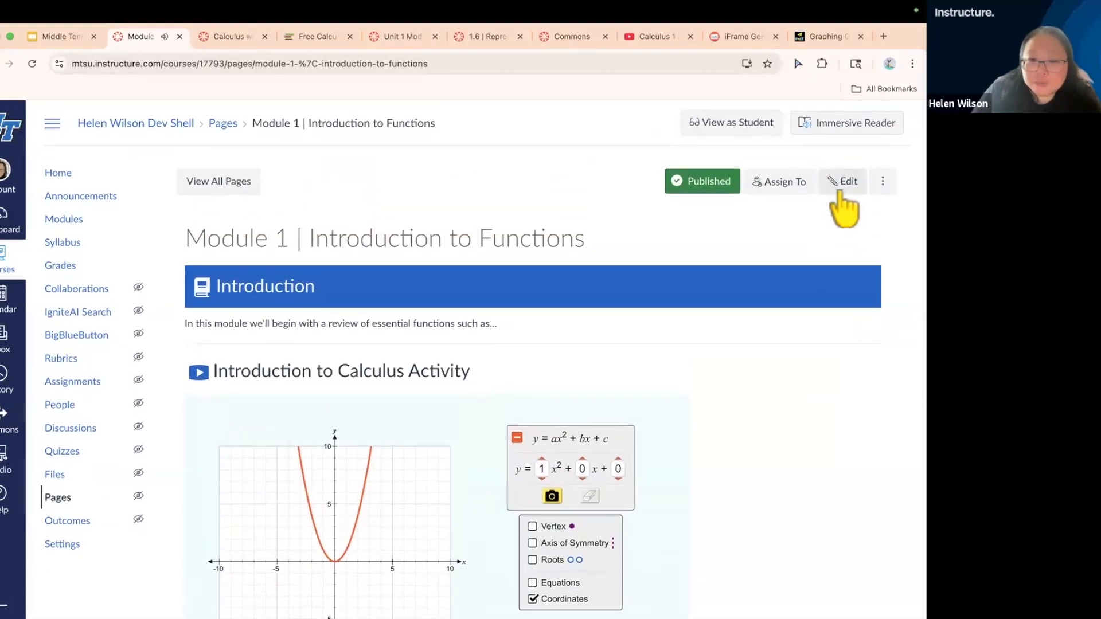
{"action": "left_click", "coordinate": [840, 192]}
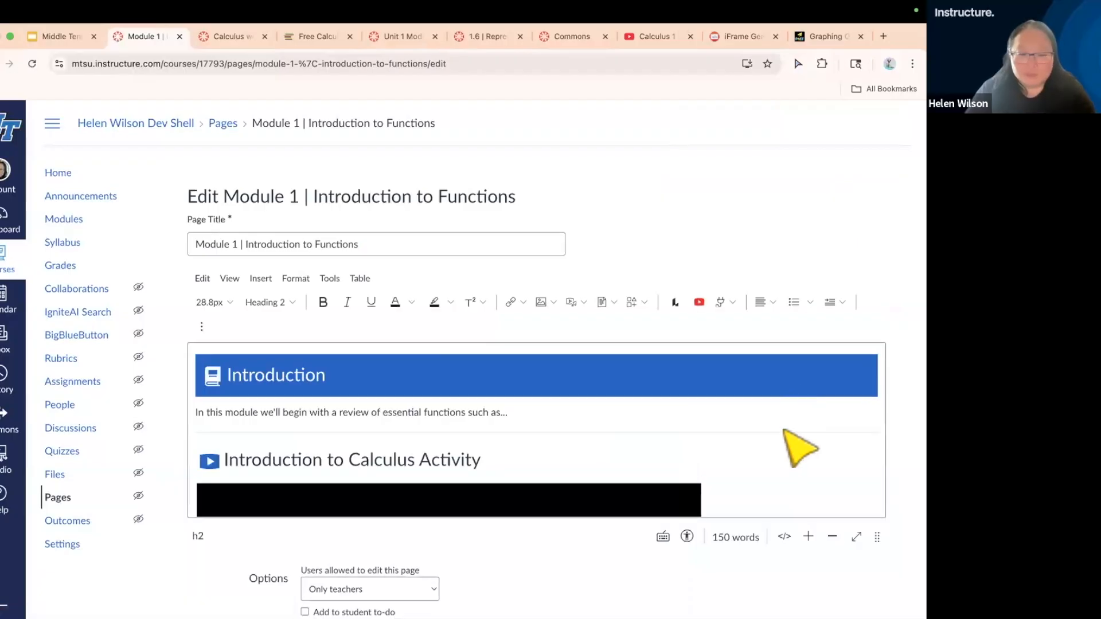
{"action": "scroll", "coordinate": [803, 450], "scroll_direction": "down", "scroll_amount": 3}
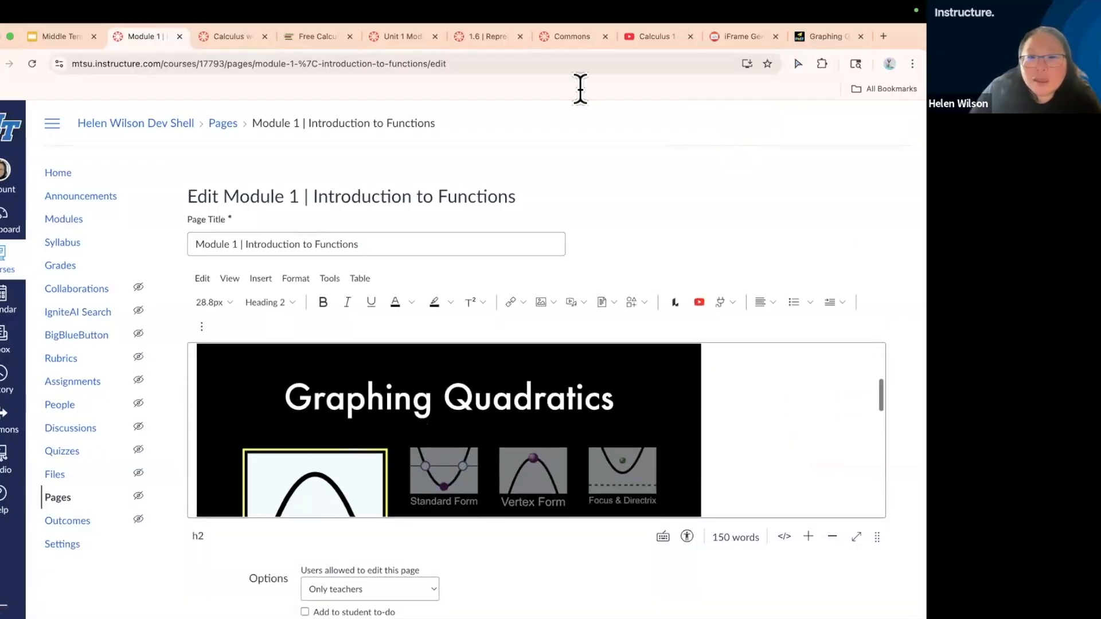
Switch to the OpenStax Calculus page, place the iFrame Generator tab directly after it, and select the generator's web address
{"action": "left_click", "coordinate": [311, 35]}
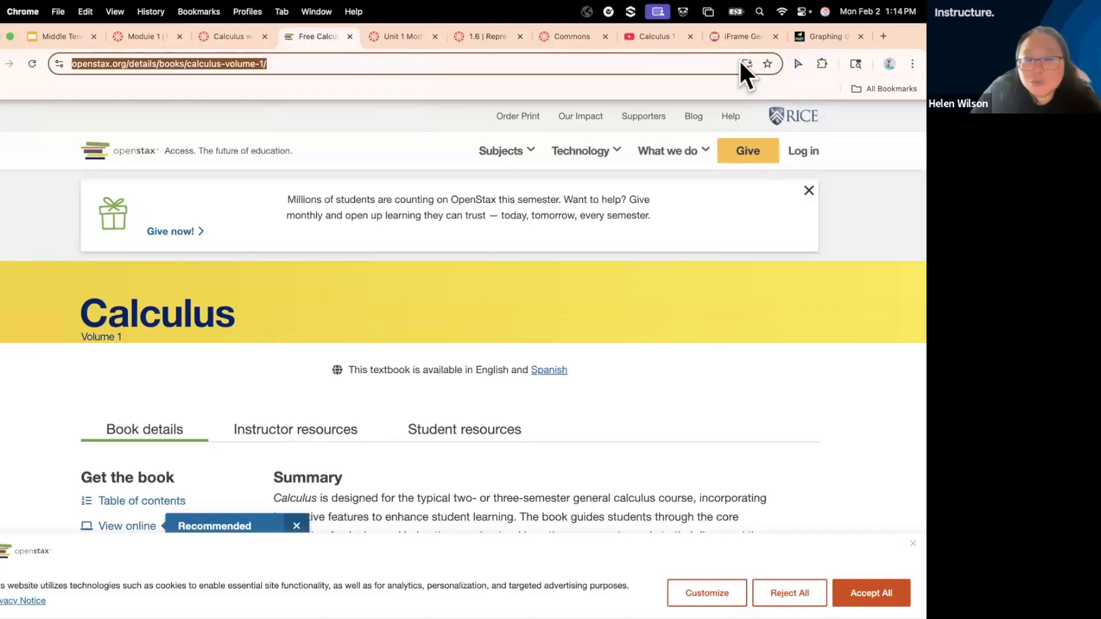
{"action": "left_click_drag", "start_coordinate": [735, 36], "coordinate": [396, 32]}
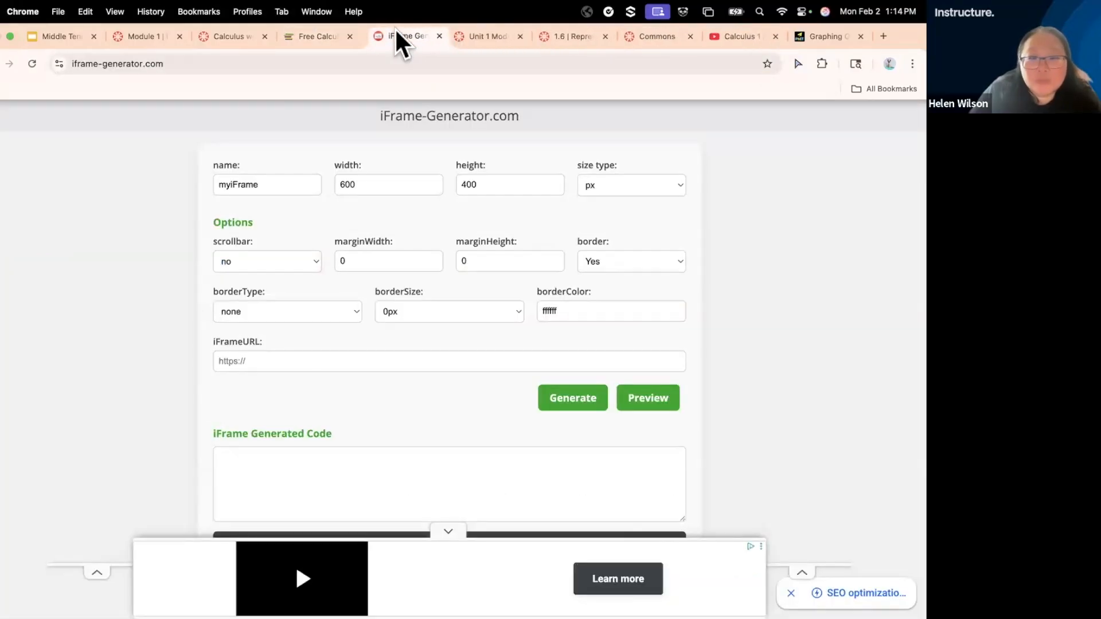
{"action": "left_click", "coordinate": [346, 61]}
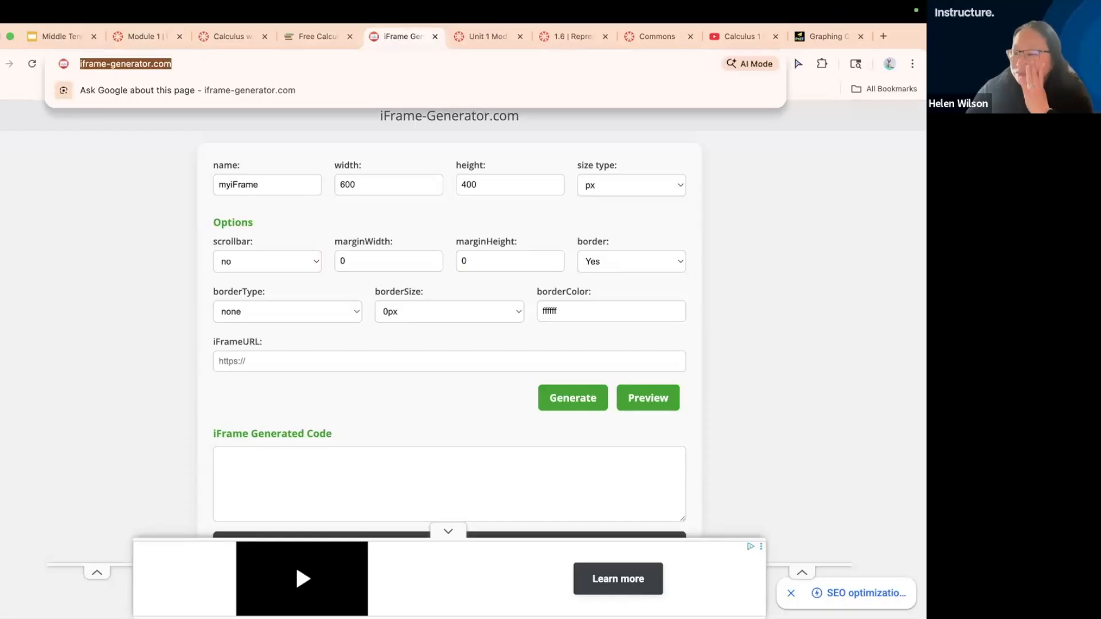
Switch to the OpenStax Calculus Volume 1 page and copy its full web address
{"action": "left_click", "coordinate": [84, 200]}
{"action": "left_click", "coordinate": [297, 37]}
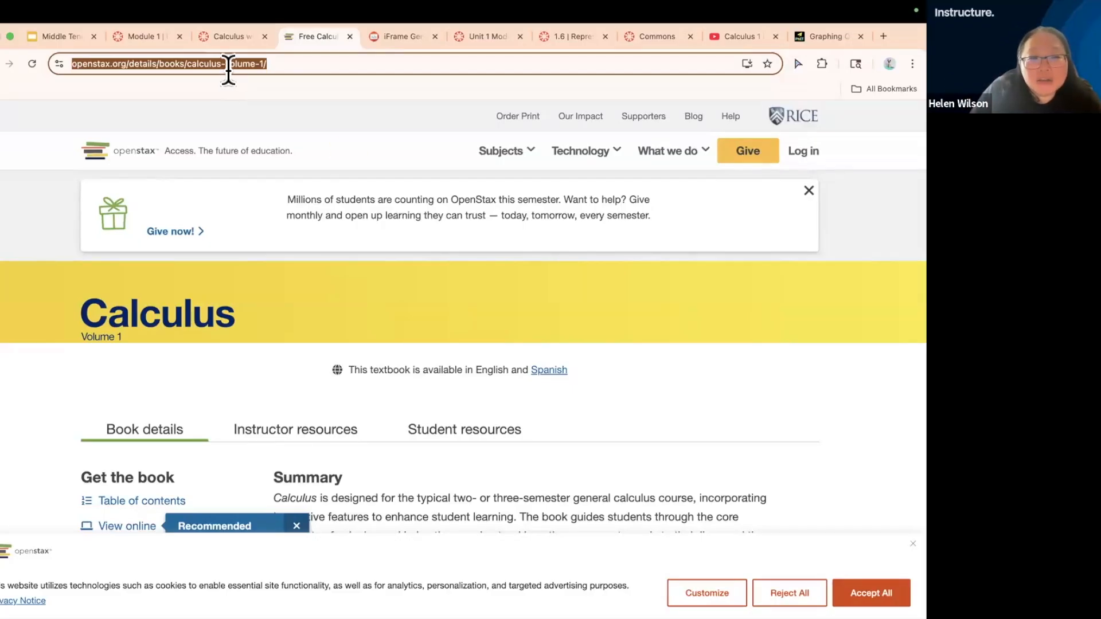
{"action": "left_click", "coordinate": [402, 37]}
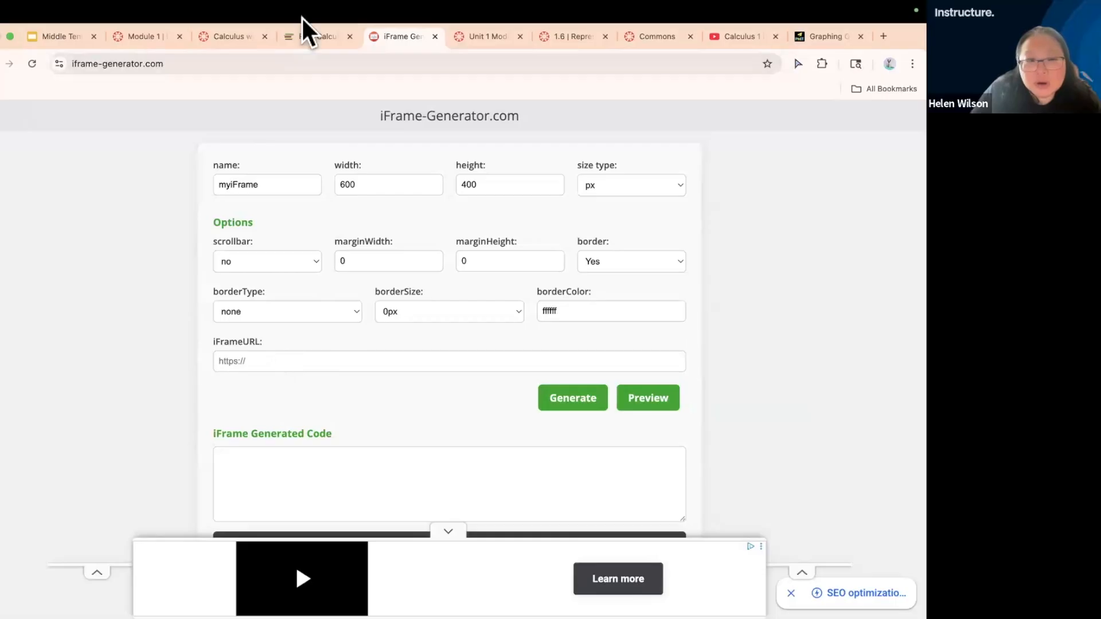
{"action": "left_click", "coordinate": [301, 36]}
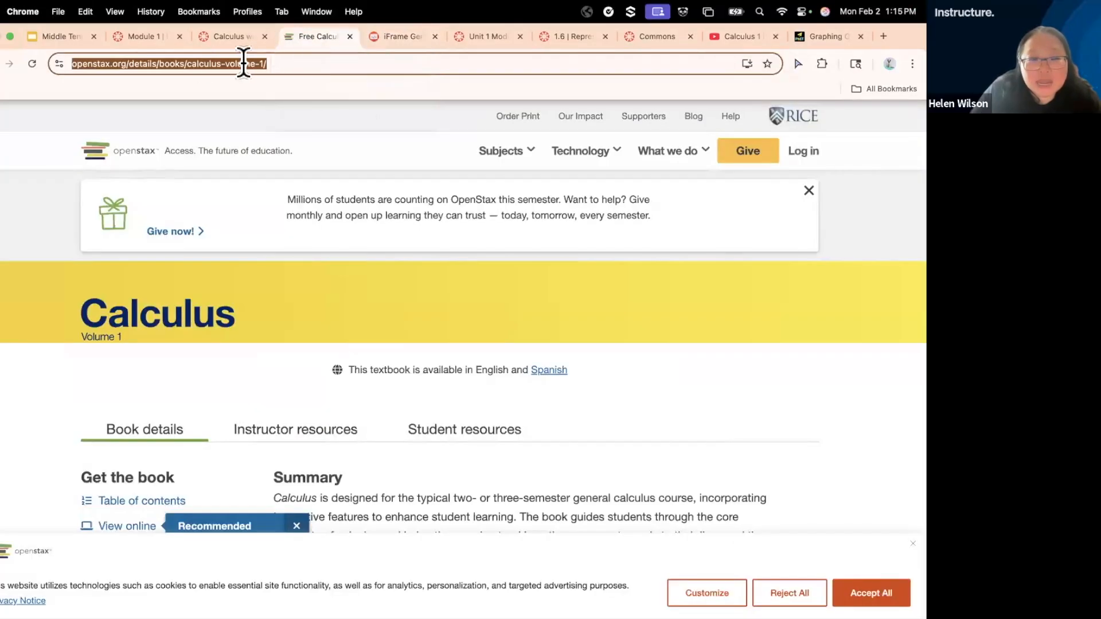
{"action": "left_click", "coordinate": [296, 63]}
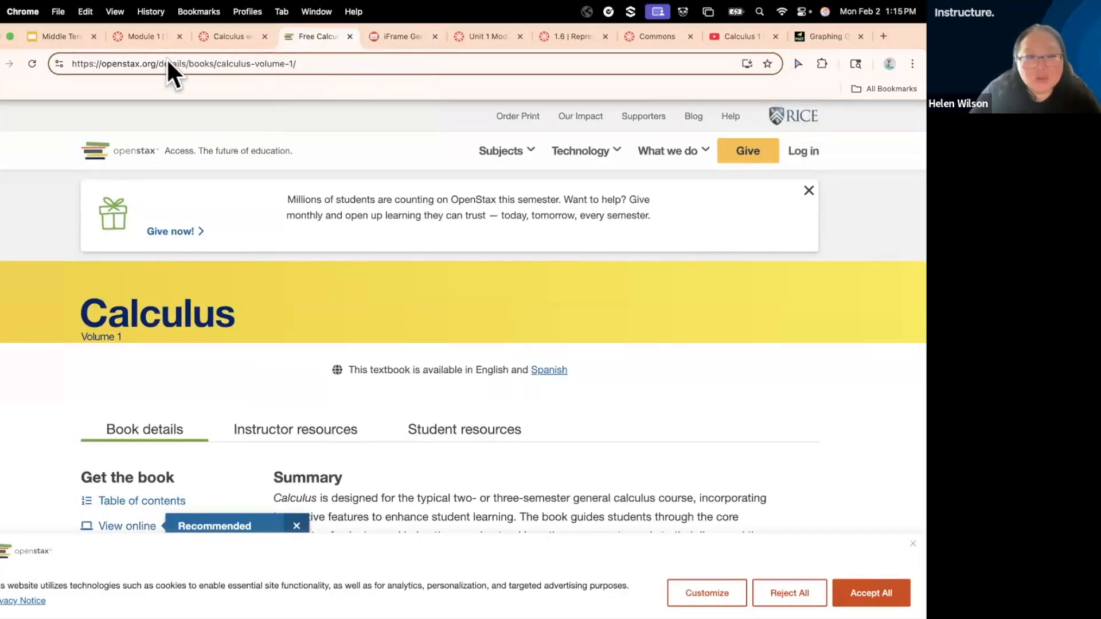
{"action": "left_click_drag", "start_coordinate": [168, 60], "coordinate": [66, 59]}
{"action": "key", "text": "super+c"}
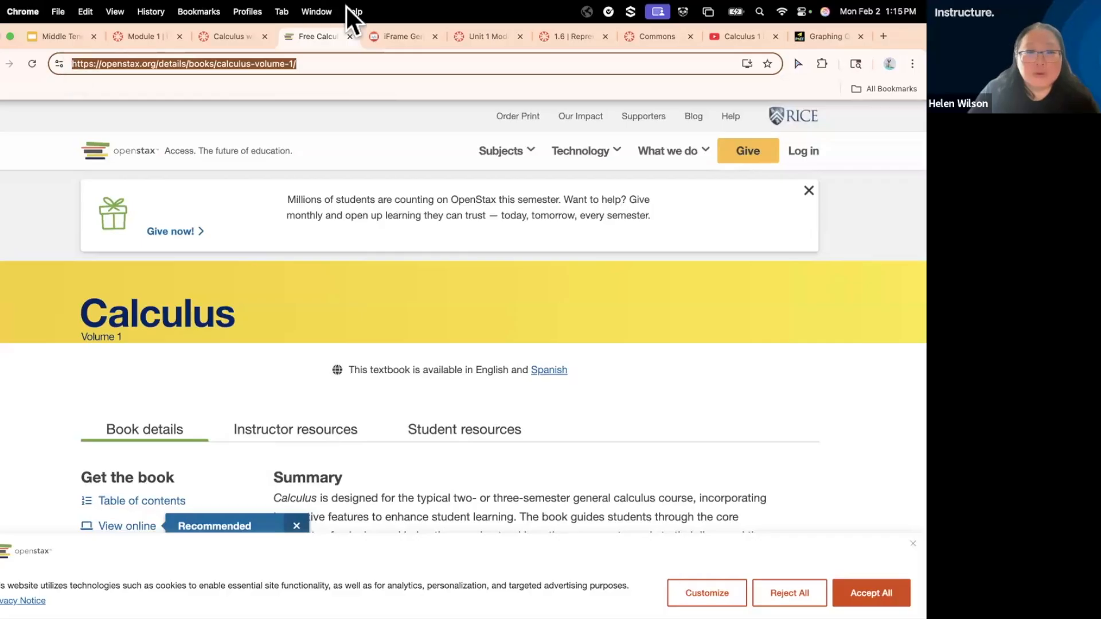
{"action": "left_click", "coordinate": [392, 35]}
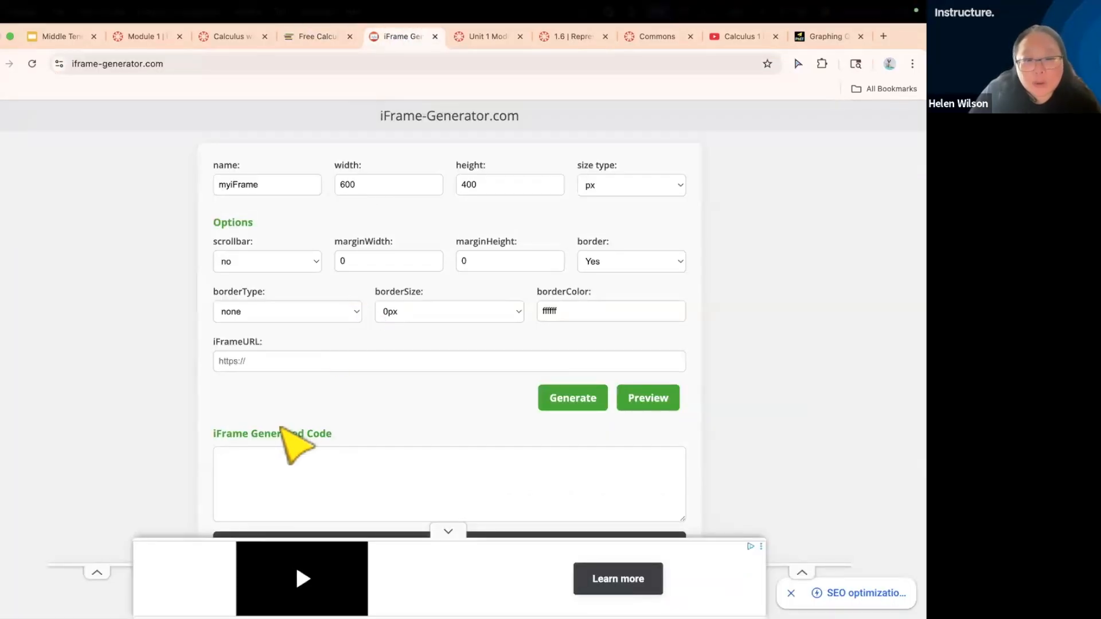
{"action": "left_click", "coordinate": [283, 361]}
{"action": "key", "text": "super+v"}
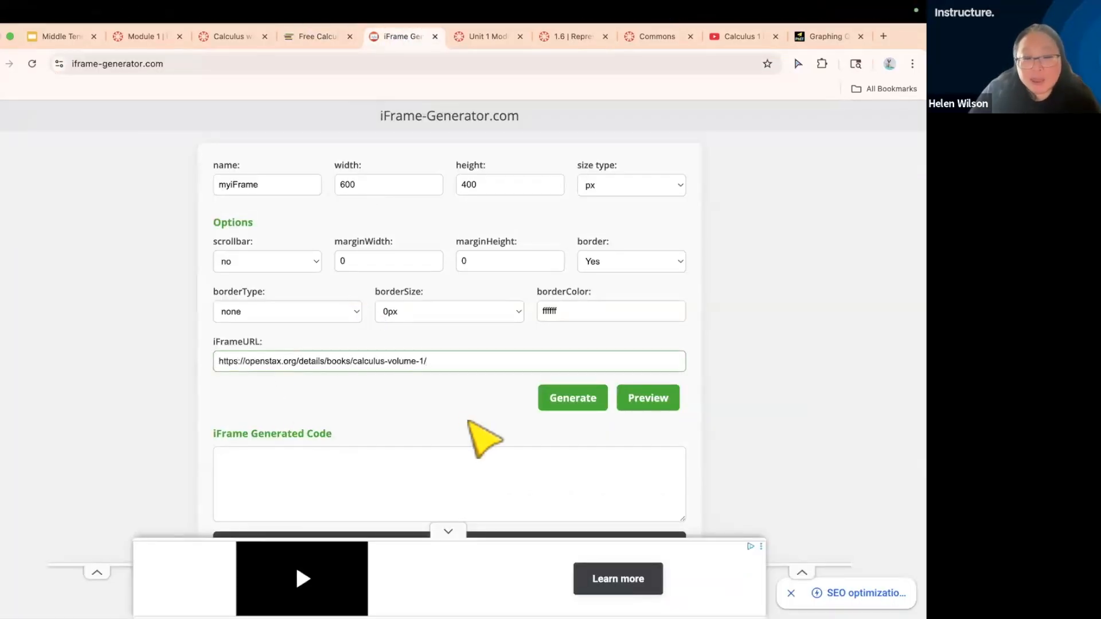
{"action": "left_click", "coordinate": [570, 411]}
Copy the complete generated iframe code for the OpenStax Calculus page
{"action": "left_click", "coordinate": [435, 499]}
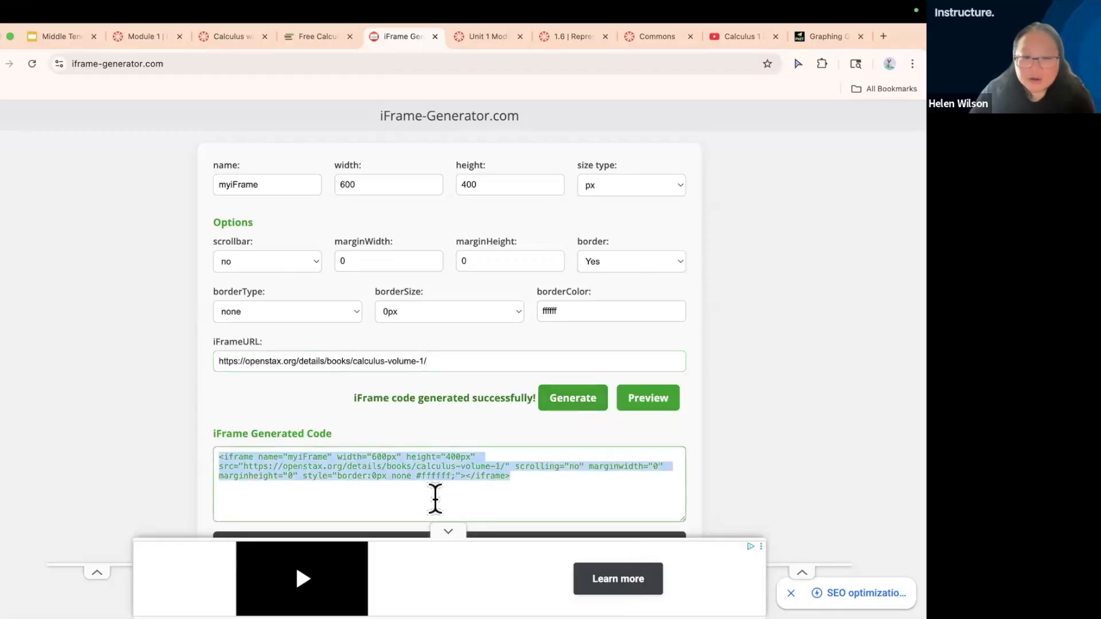
{"action": "scroll", "coordinate": [437, 505], "scroll_direction": "down", "scroll_amount": 3}
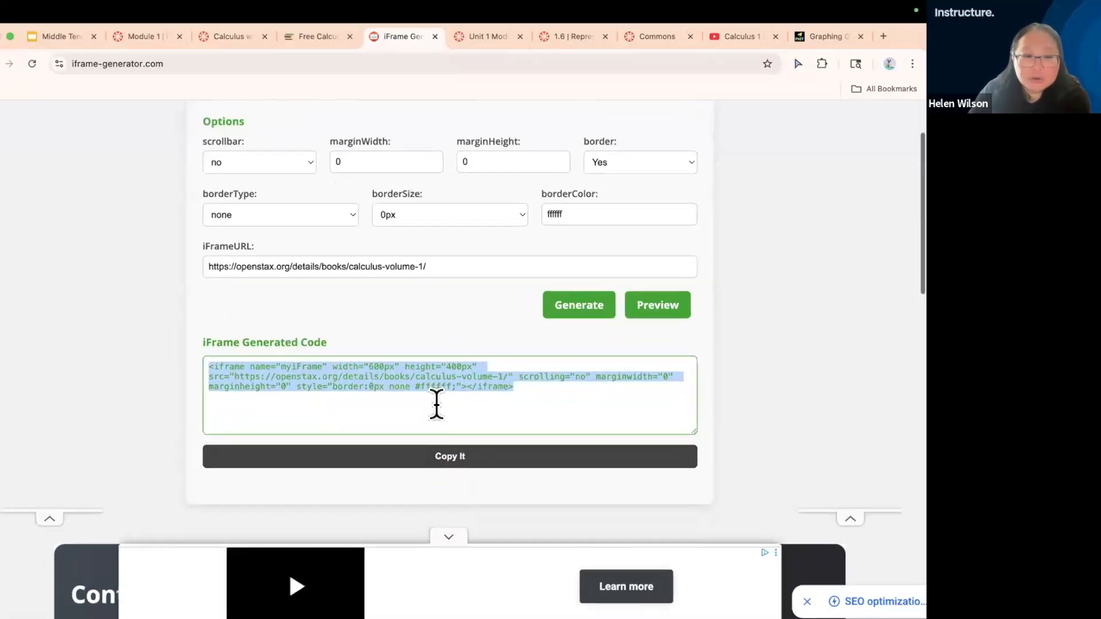
{"action": "scroll", "coordinate": [436, 404], "scroll_direction": "up", "scroll_amount": 5}
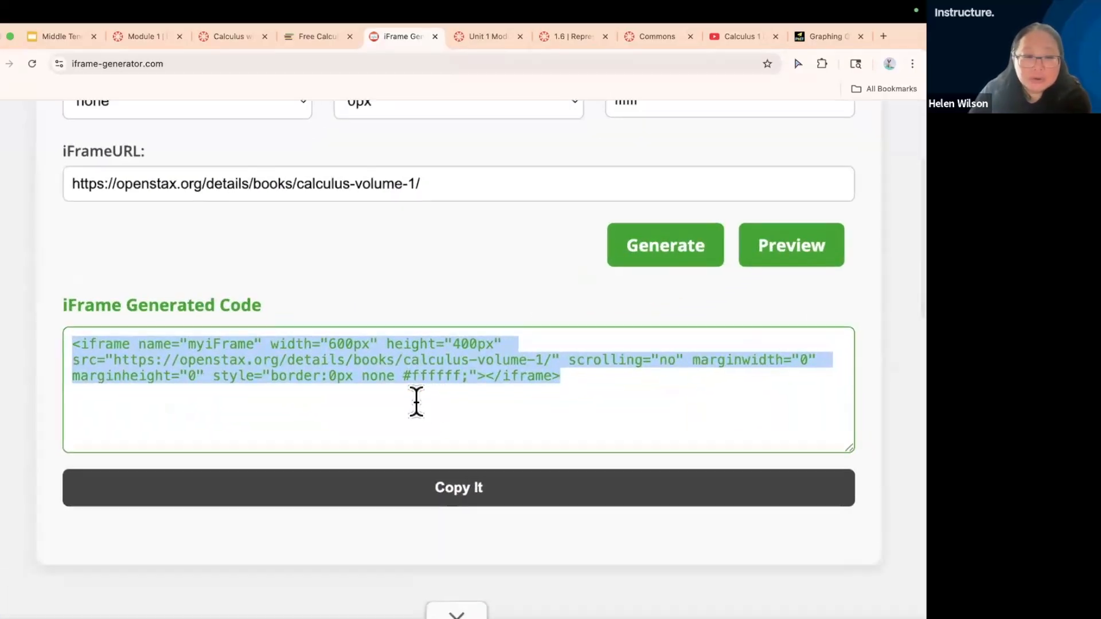
{"action": "left_click", "coordinate": [177, 405]}
{"action": "left_click_drag", "start_coordinate": [72, 347], "coordinate": [564, 389]}
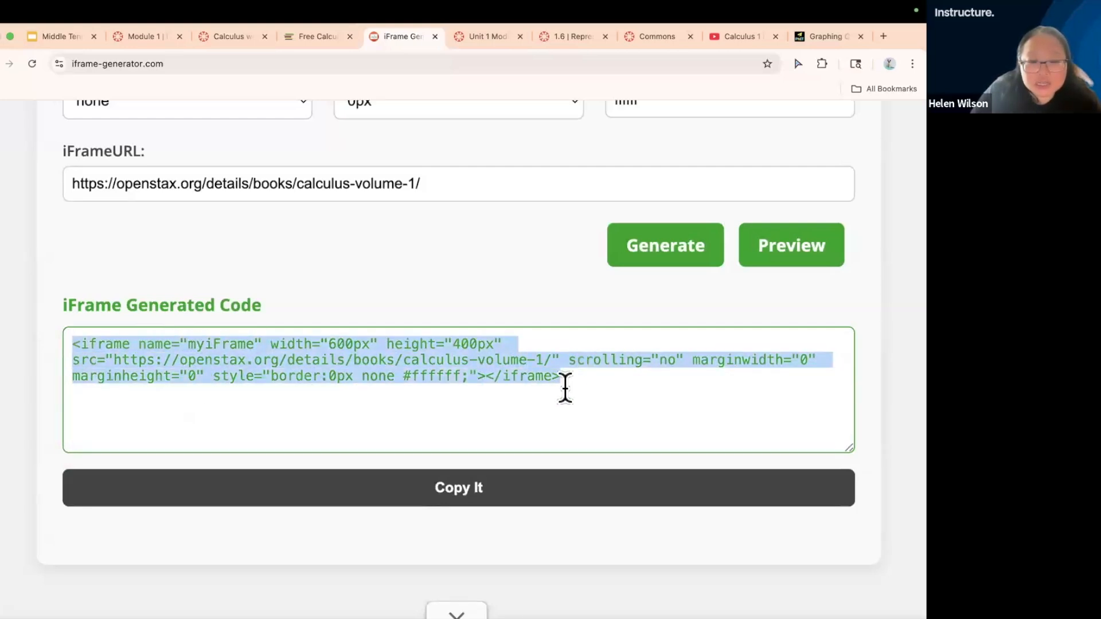
{"action": "left_click", "coordinate": [480, 488]}
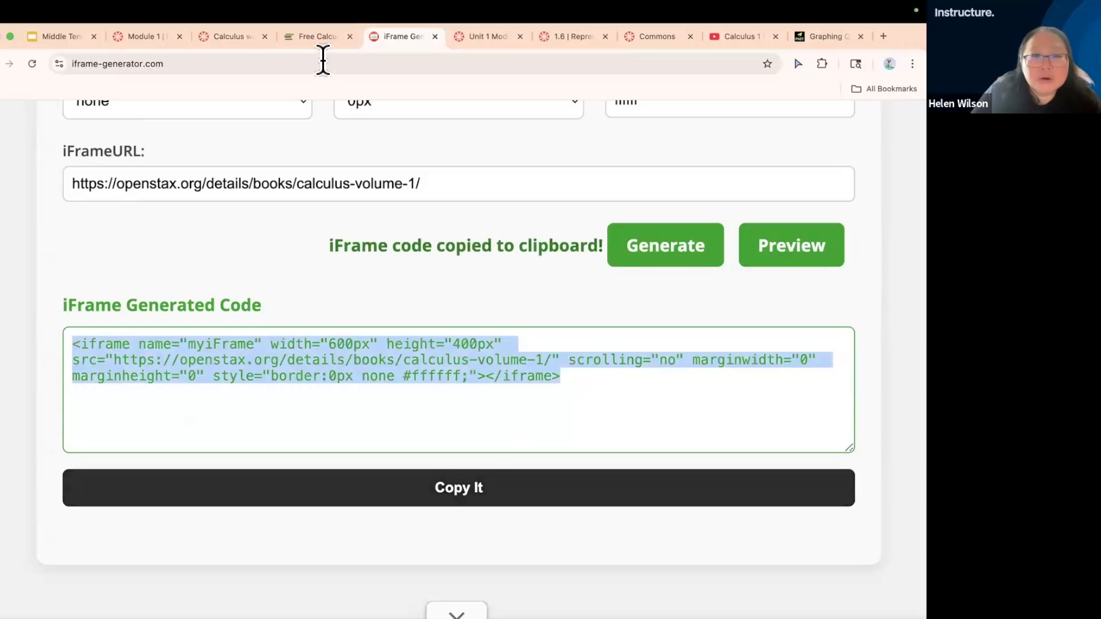
Return to the Module 1 page in Canvas, remove the Graphing Quadratics simulation, and retitle its heading Introduction to Calculus Textbook
{"action": "left_click", "coordinate": [232, 35]}
{"action": "left_click", "coordinate": [150, 36]}
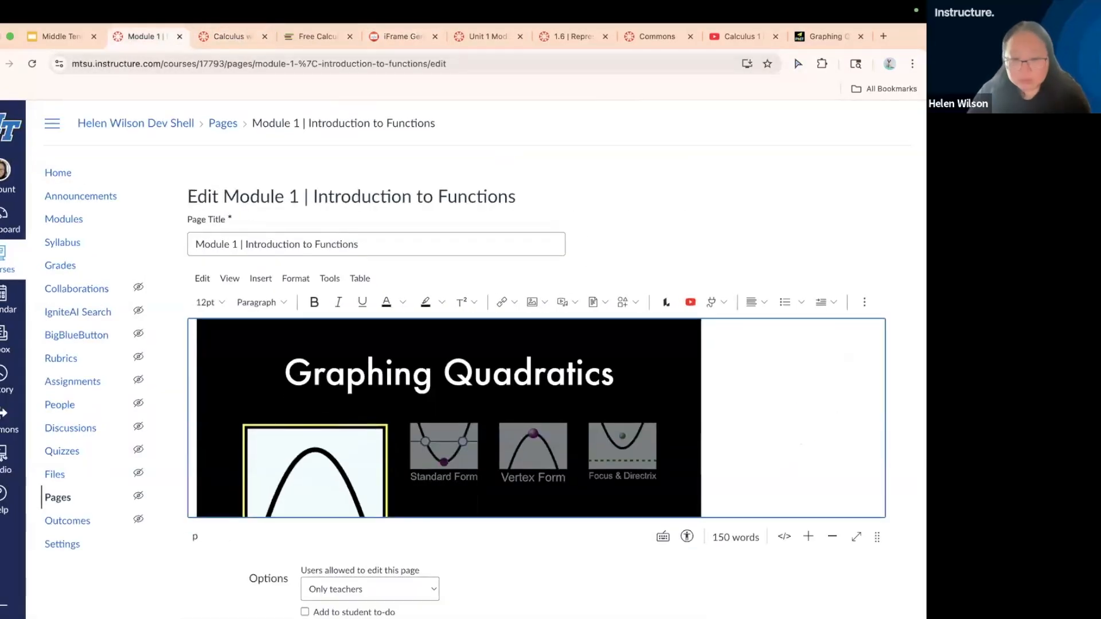
{"action": "scroll", "coordinate": [688, 412], "scroll_direction": "up", "scroll_amount": 10}
{"action": "left_click_drag", "start_coordinate": [481, 395], "coordinate": [418, 401]}
{"action": "key", "text": "BackSpace"}
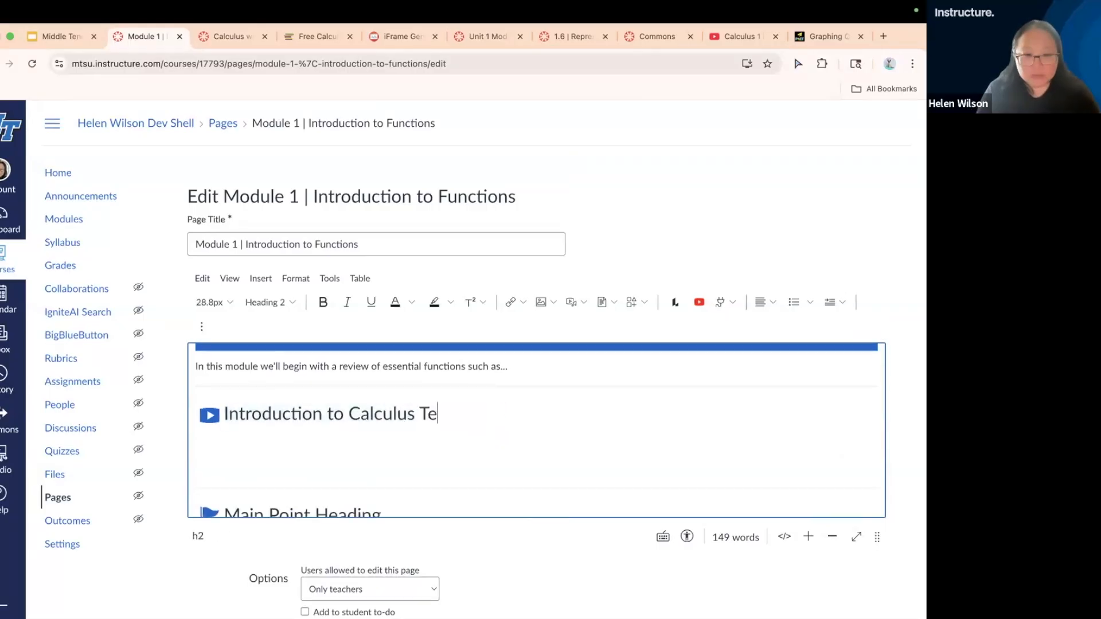
Embed the copied OpenStax iframe code beneath the Introduction to Calculus Textbook heading
{"action": "left_click", "coordinate": [440, 431]}
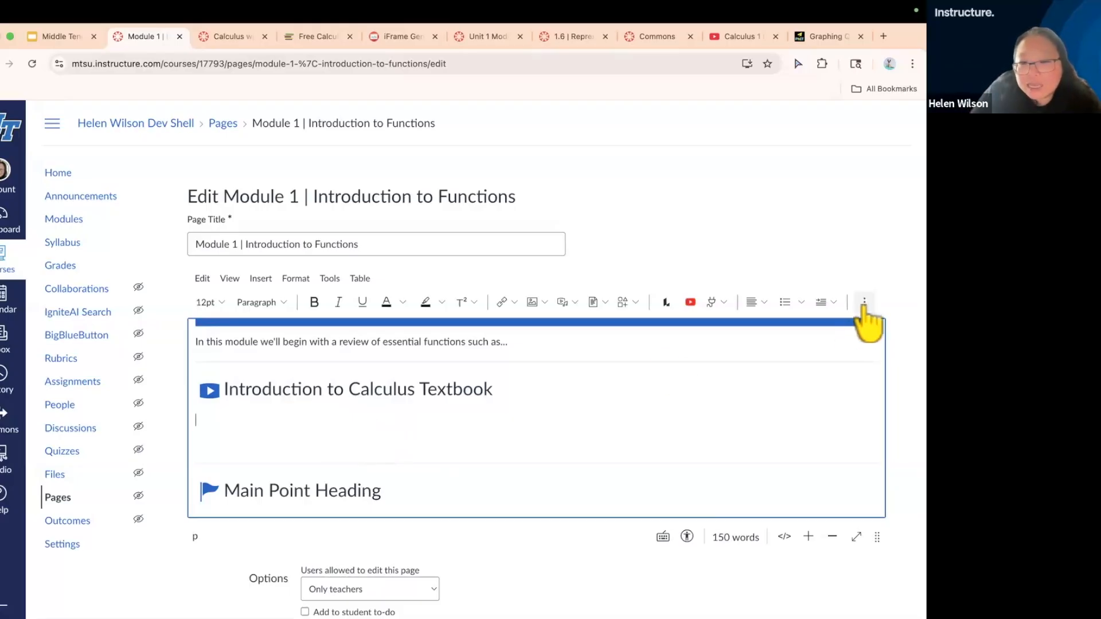
{"action": "left_click", "coordinate": [864, 302]}
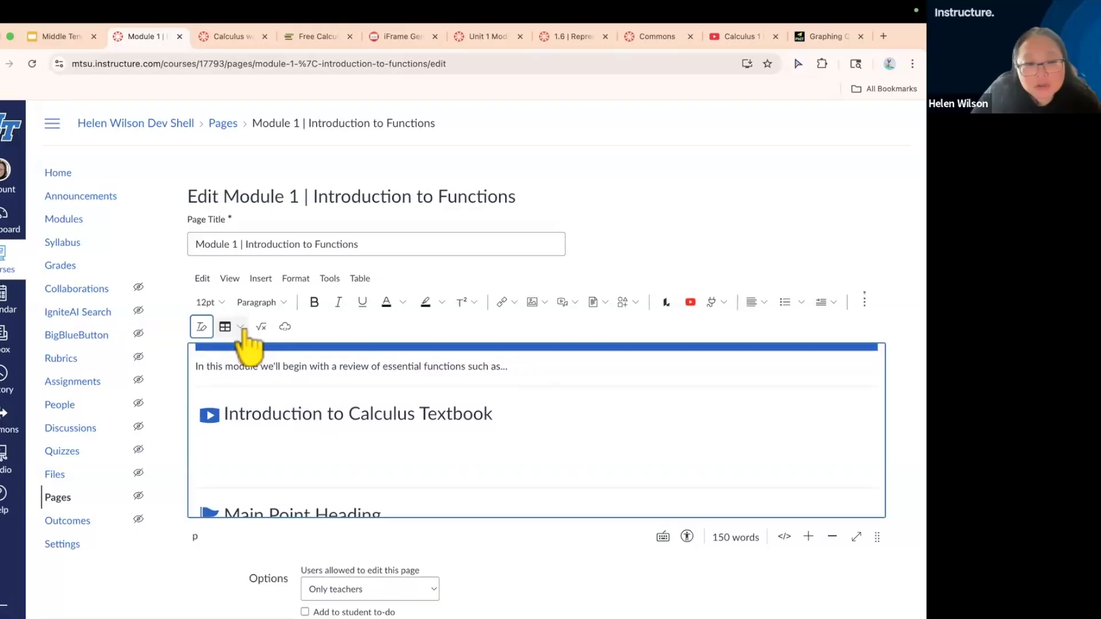
{"action": "left_click", "coordinate": [285, 328]}
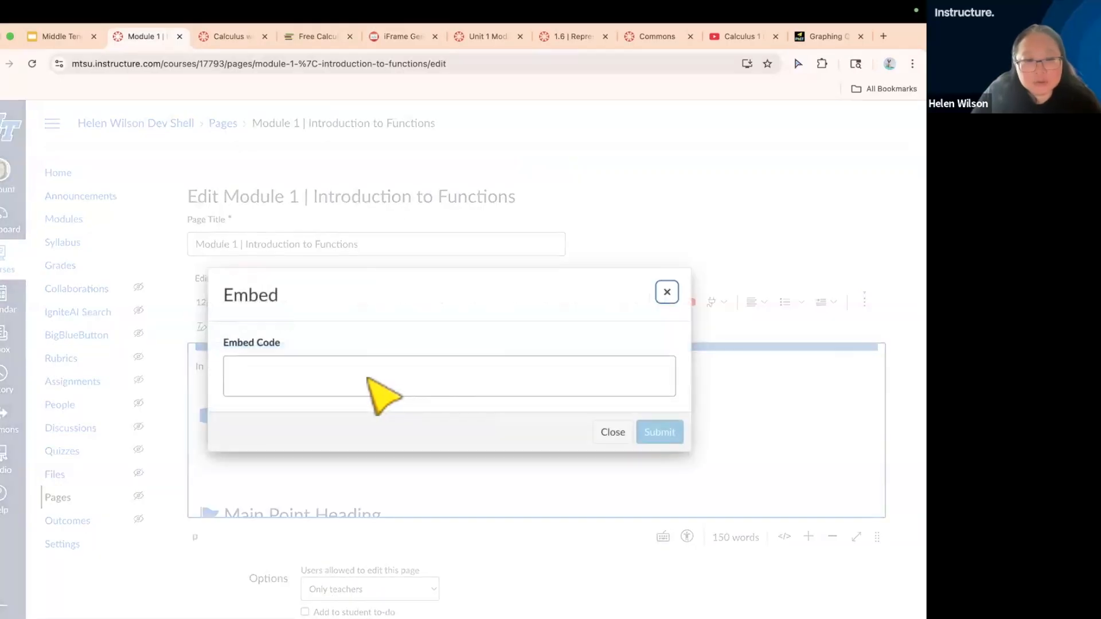
{"action": "key", "text": "super+v"}
{"action": "left_click", "coordinate": [660, 434]}
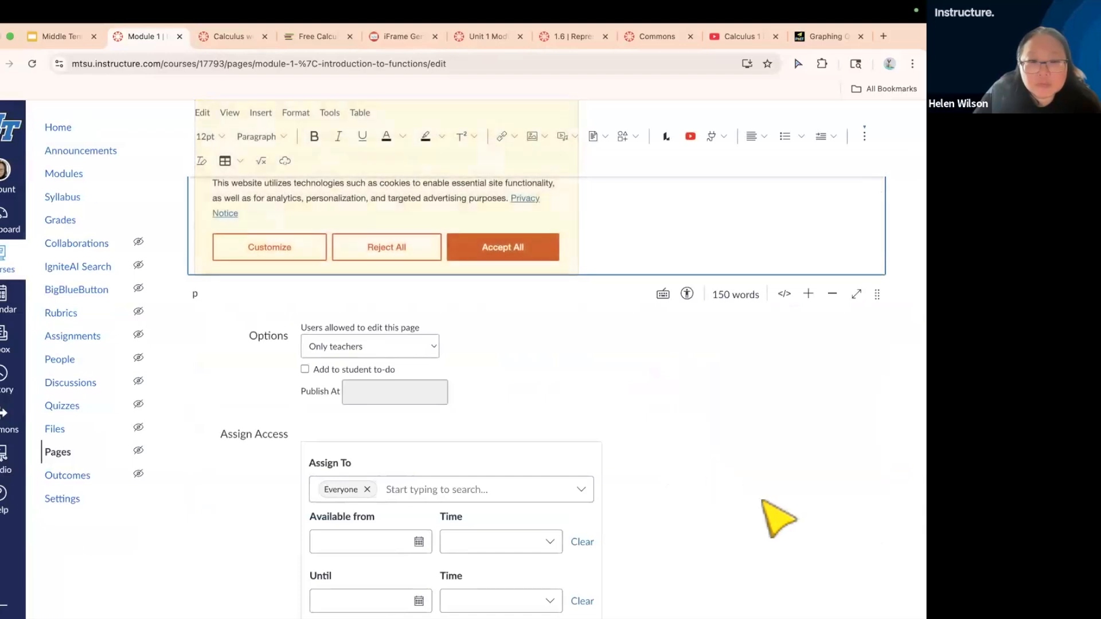
Accept all cookies in the embedded OpenStax content and save the Module 1 page
{"action": "left_click", "coordinate": [482, 248]}
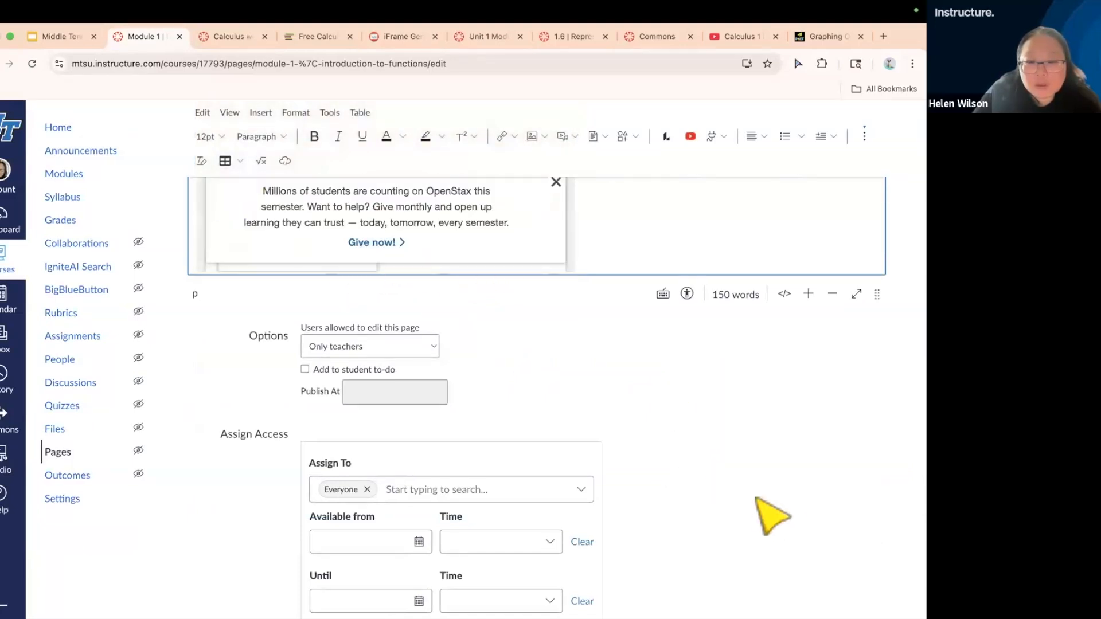
{"action": "scroll", "coordinate": [770, 516], "scroll_direction": "down", "scroll_amount": 5}
{"action": "left_click", "coordinate": [869, 570]}
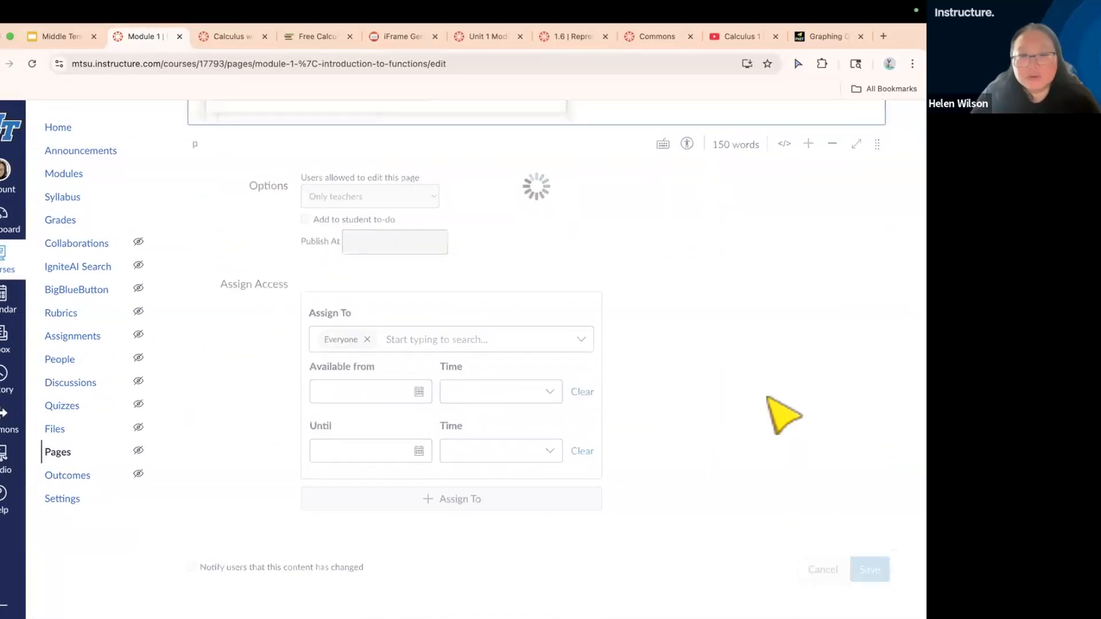
On the saved page, dismiss the cookie notice and the donation banner inside the embedded textbook
{"action": "scroll", "coordinate": [732, 472], "scroll_direction": "down", "scroll_amount": 3}
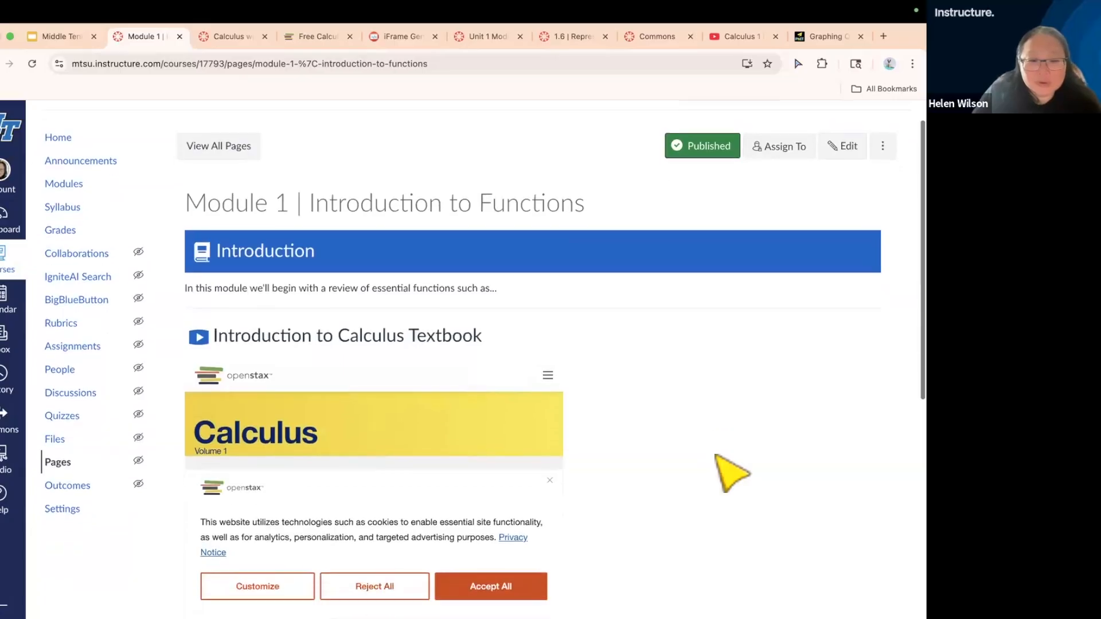
{"action": "left_click", "coordinate": [549, 349]}
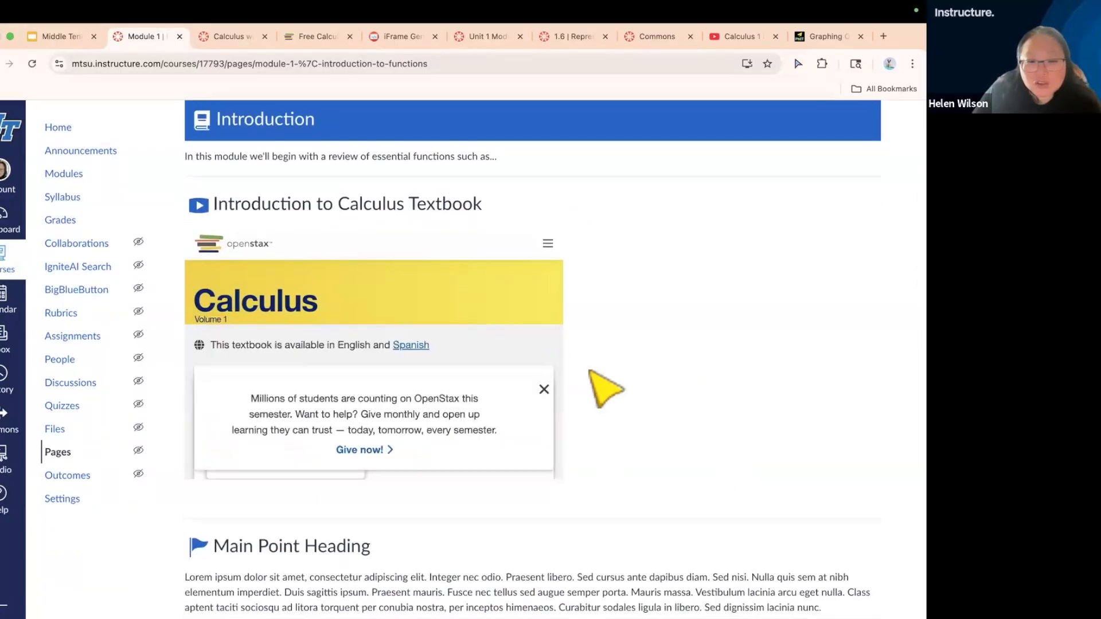
{"action": "left_click", "coordinate": [544, 390]}
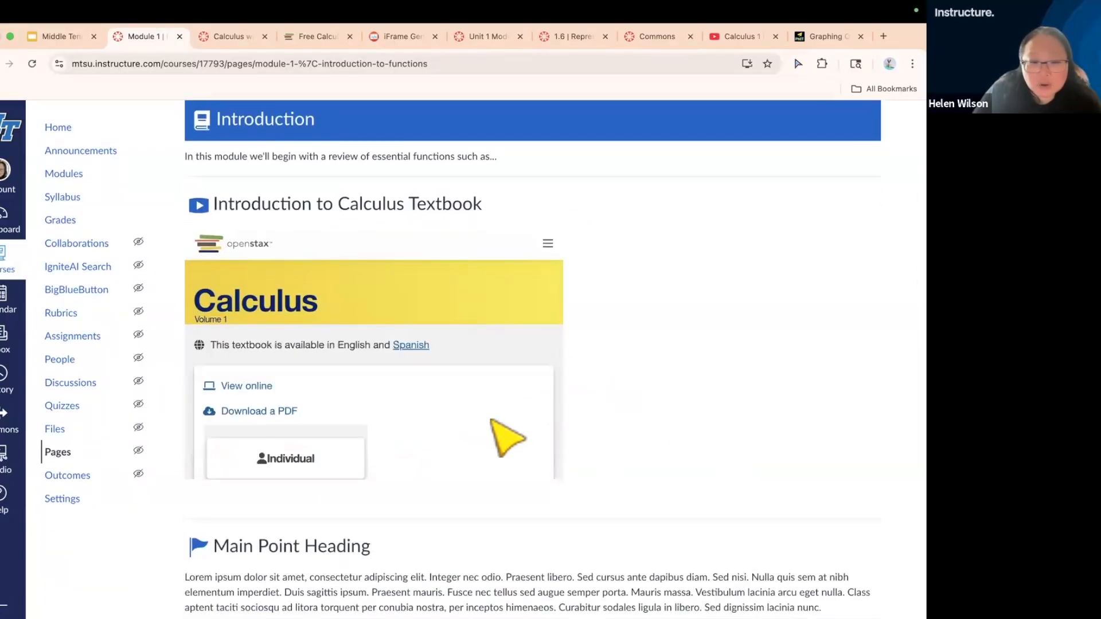
Examine the embedded OpenStax textbook from its title and access links through the book details and resource sections
{"action": "scroll", "coordinate": [499, 430], "scroll_direction": "down", "scroll_amount": 1}
{"action": "scroll", "coordinate": [492, 421], "scroll_direction": "down", "scroll_amount": 5}
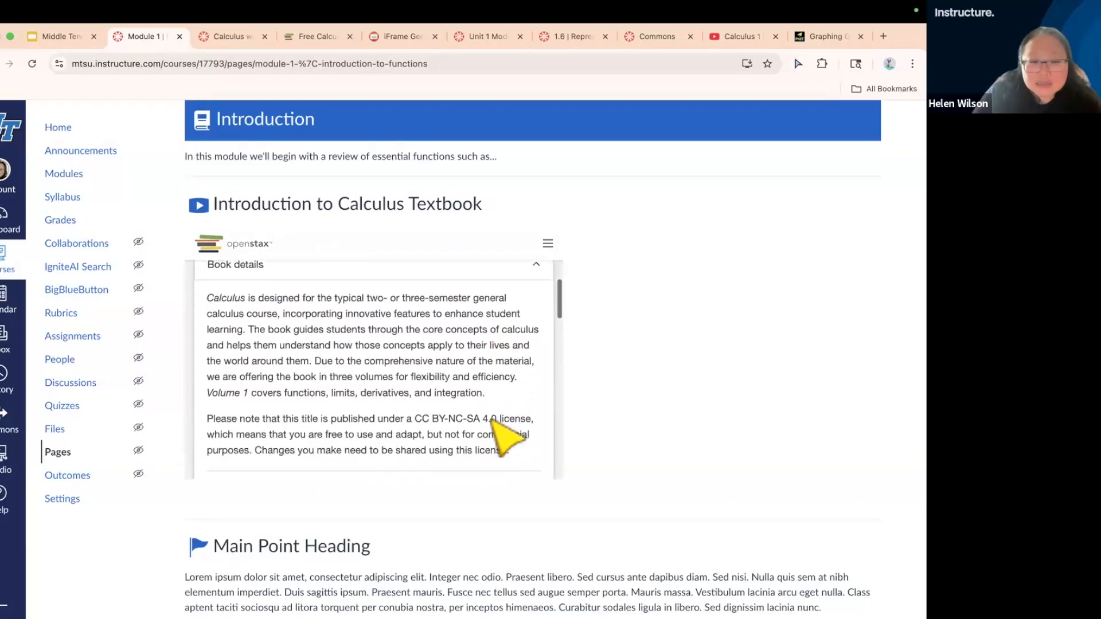
{"action": "scroll", "coordinate": [507, 438], "scroll_direction": "down", "scroll_amount": 7}
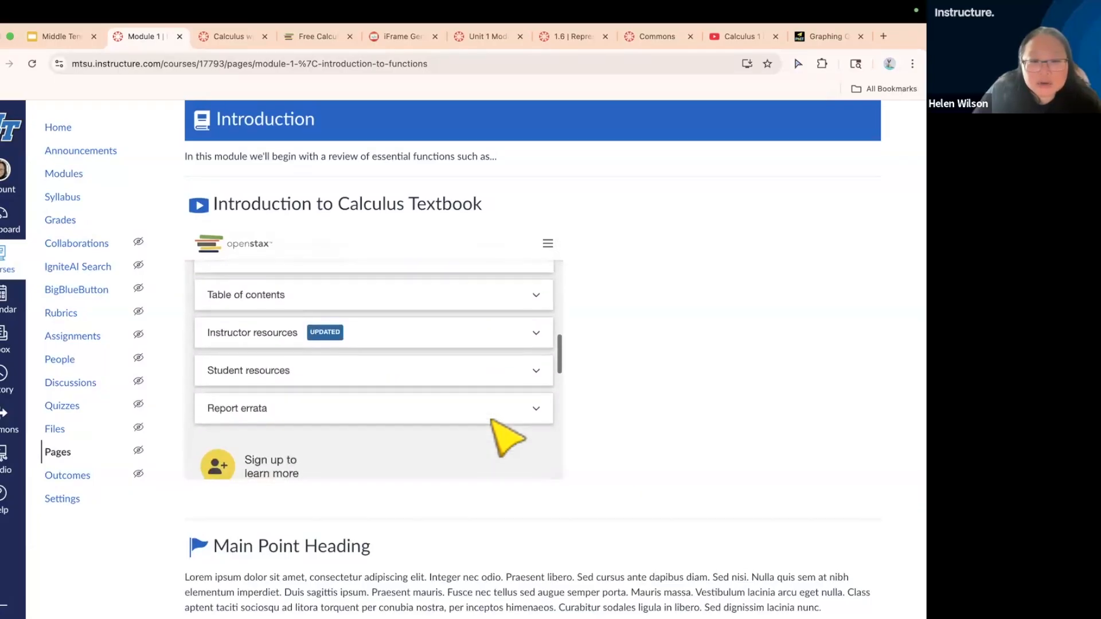
{"action": "scroll", "coordinate": [508, 438], "scroll_direction": "up", "scroll_amount": 12}
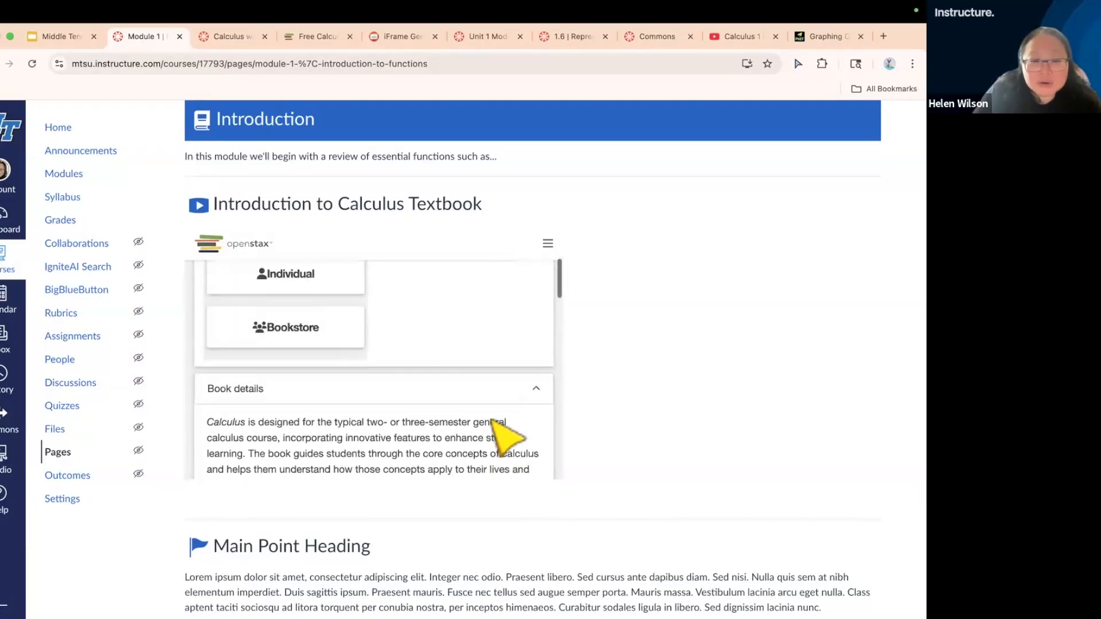
{"action": "scroll", "coordinate": [507, 439], "scroll_direction": "up", "scroll_amount": 3}
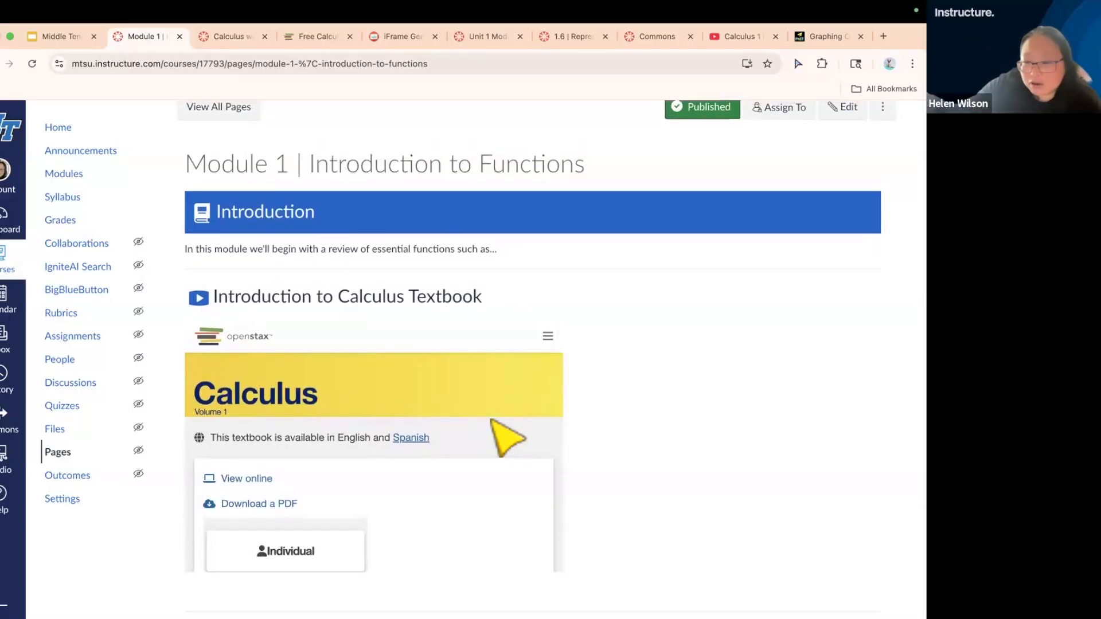
{"action": "scroll", "coordinate": [541, 505], "scroll_direction": "down", "scroll_amount": 3}
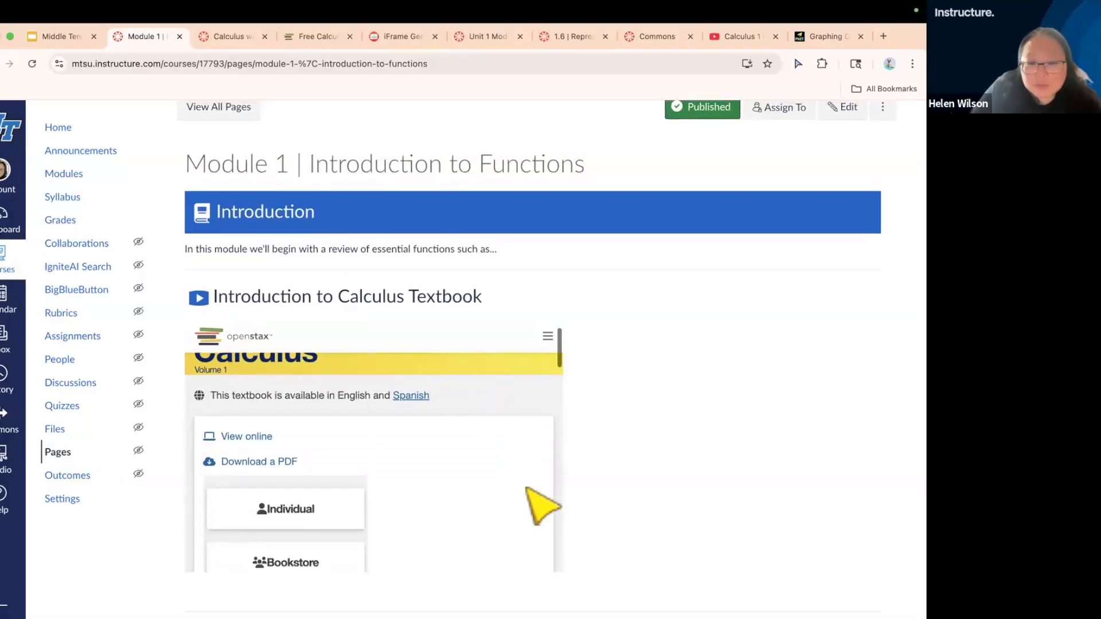
{"action": "scroll", "coordinate": [542, 505], "scroll_direction": "down", "scroll_amount": 6}
{"action": "scroll", "coordinate": [541, 505], "scroll_direction": "up", "scroll_amount": 4}
{"action": "scroll", "coordinate": [528, 490], "scroll_direction": "up", "scroll_amount": 6}
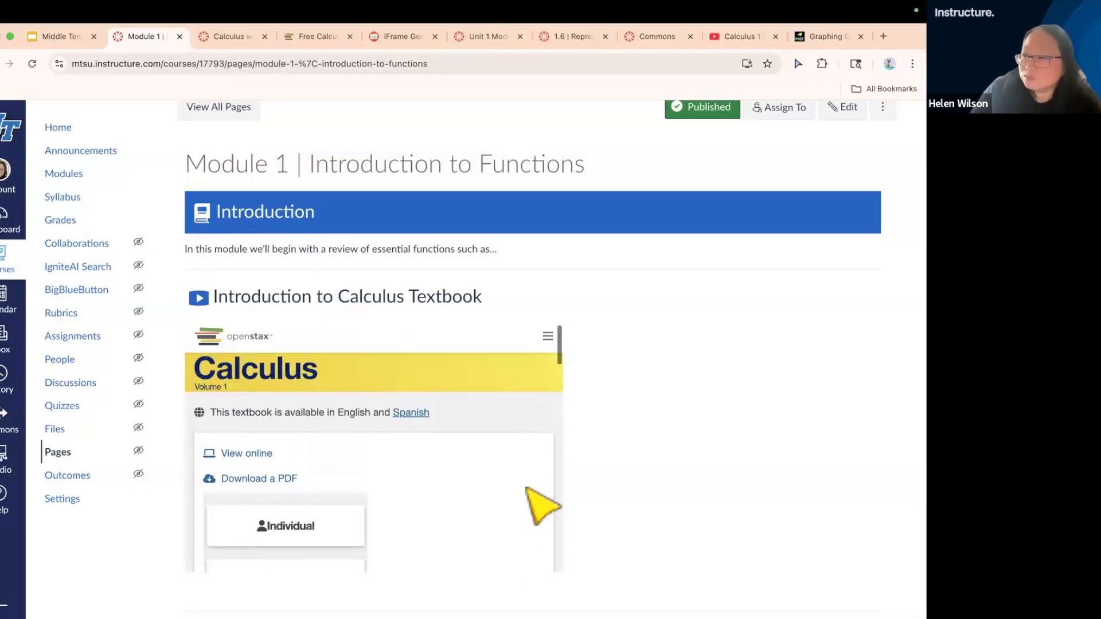
{"action": "scroll", "coordinate": [768, 424], "scroll_direction": "up", "scroll_amount": 3}
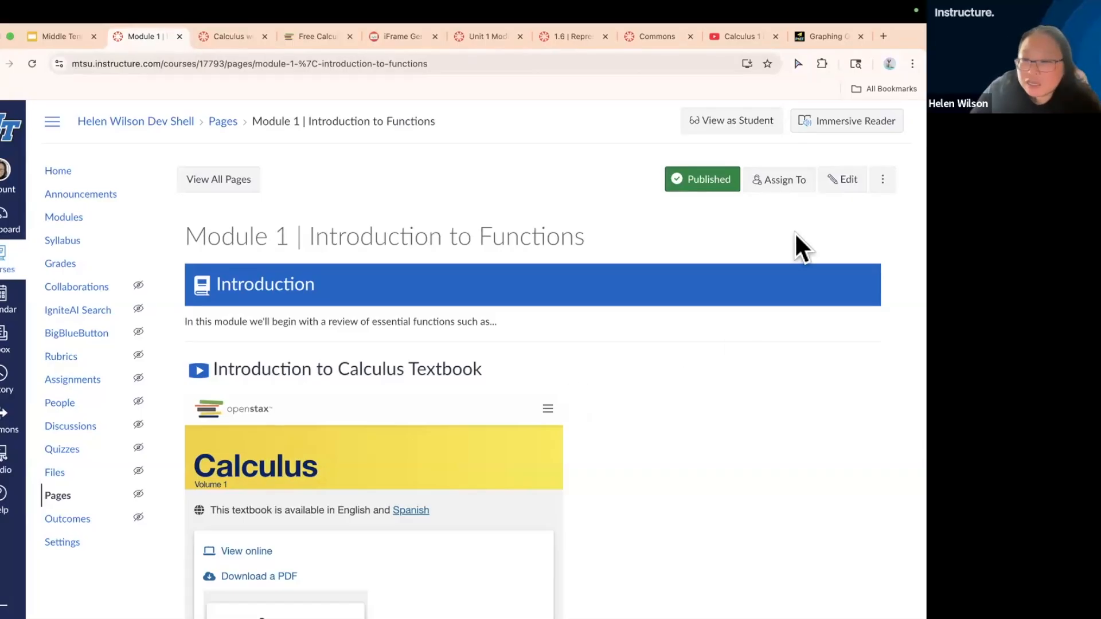
Reopen the Module 1 page for editing and delete the placeholder paragraphs under Main Point Heading and Supporting Points Heading
{"action": "left_click", "coordinate": [842, 179]}
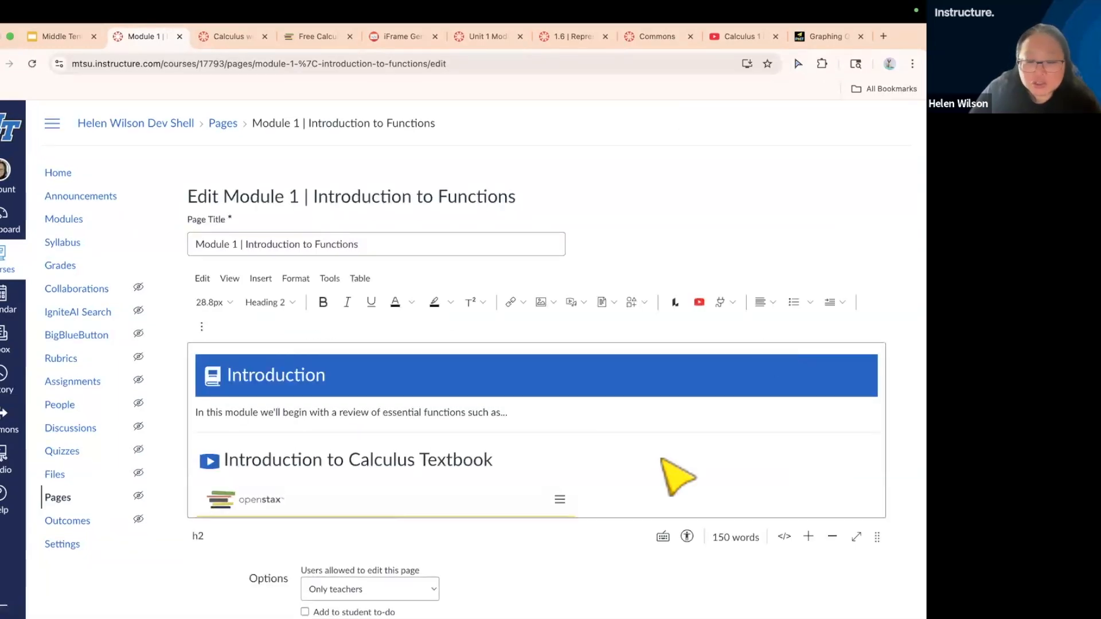
{"action": "scroll", "coordinate": [665, 462], "scroll_direction": "down", "scroll_amount": 3}
{"action": "scroll", "coordinate": [664, 460], "scroll_direction": "down", "scroll_amount": 5}
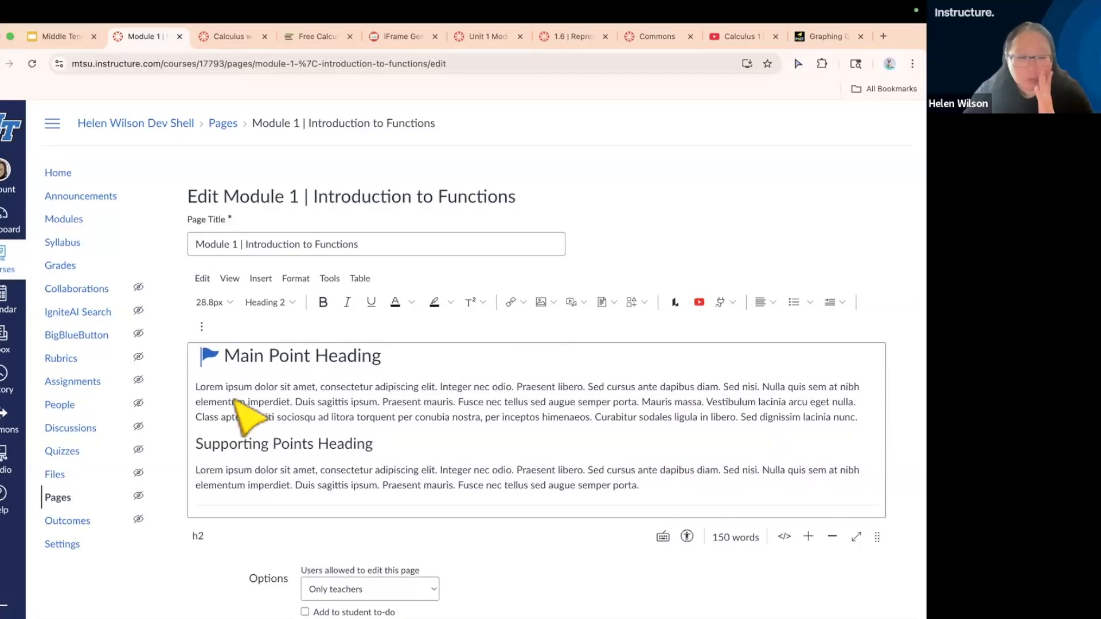
{"action": "left_click", "coordinate": [202, 369]}
{"action": "left_click_drag", "start_coordinate": [201, 365], "coordinate": [858, 396]}
{"action": "key", "text": "BackSpace"}
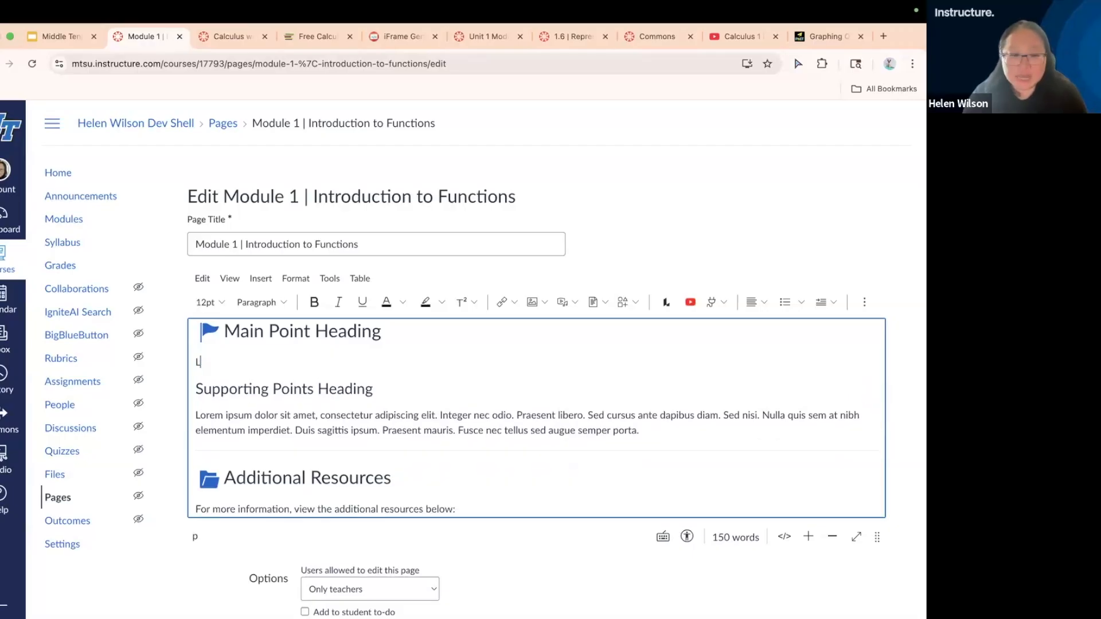
{"action": "left_click_drag", "start_coordinate": [197, 414], "coordinate": [645, 431]}
{"action": "key", "text": "BackSpace"}
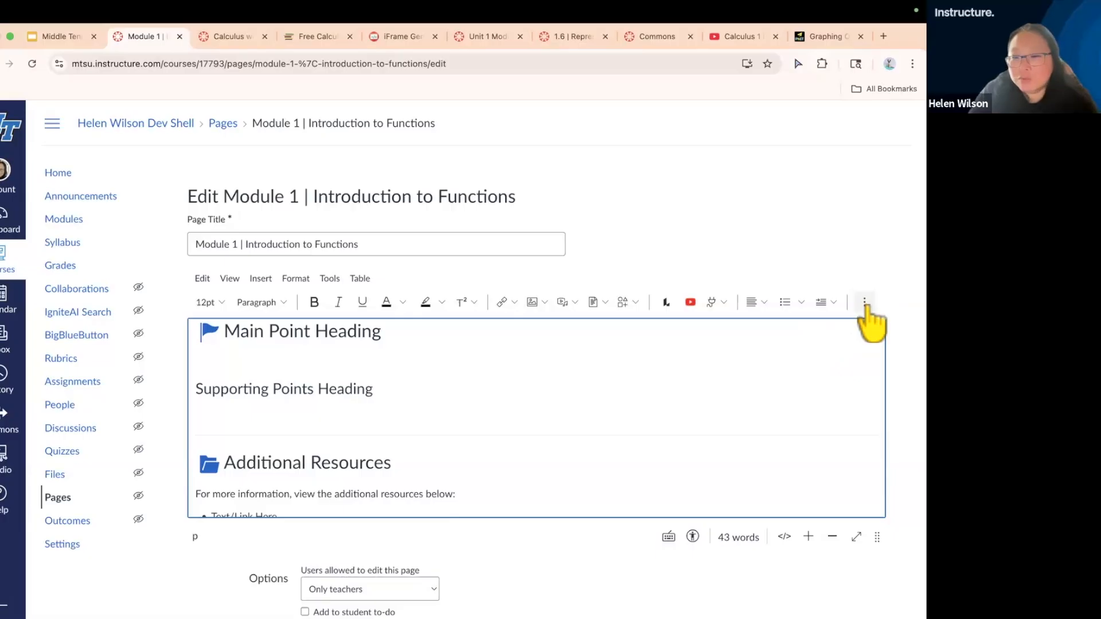
{"action": "scroll", "coordinate": [865, 305], "scroll_direction": "up", "scroll_amount": 5}
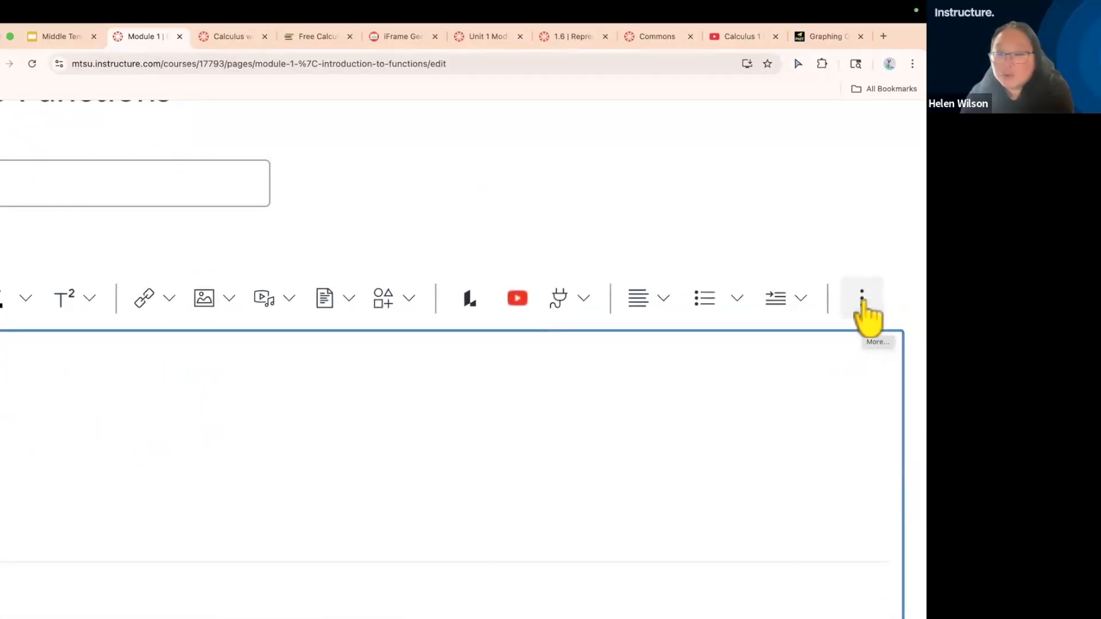
Insert a three-by-three table under Main Point Heading
{"action": "scroll", "coordinate": [865, 305], "scroll_direction": "down", "scroll_amount": 5}
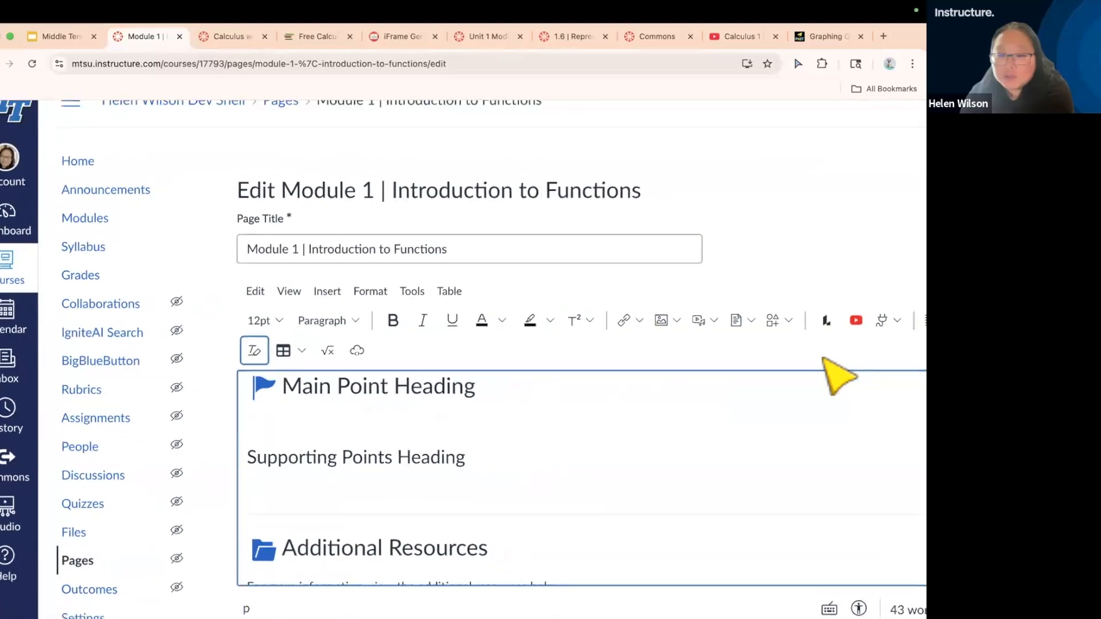
{"action": "scroll", "coordinate": [838, 375], "scroll_direction": "down", "scroll_amount": 3}
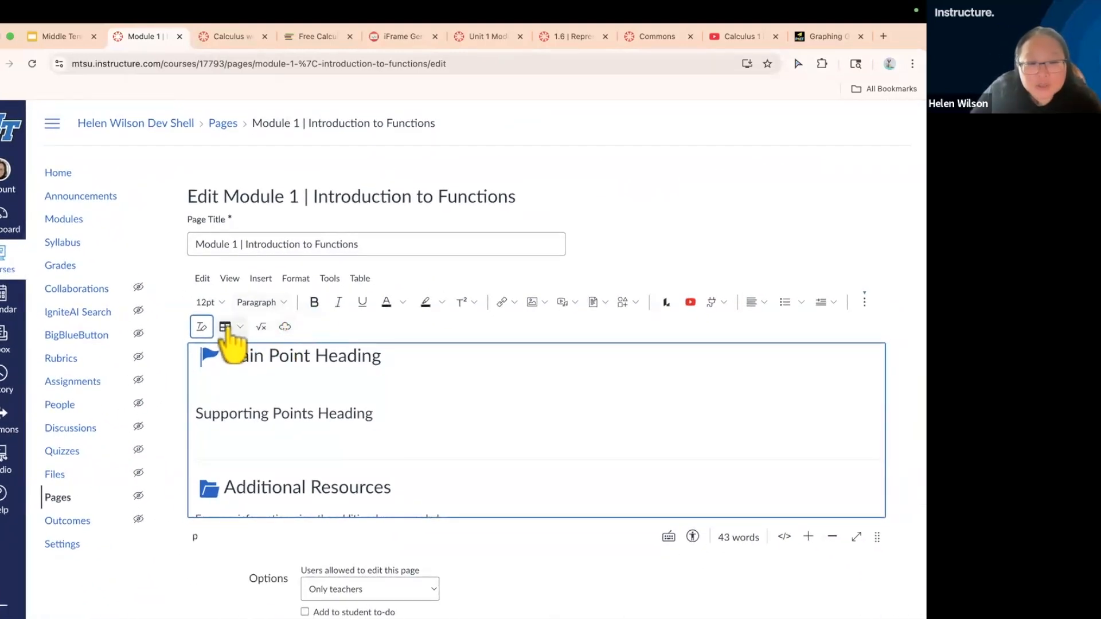
{"action": "left_click", "coordinate": [260, 380]}
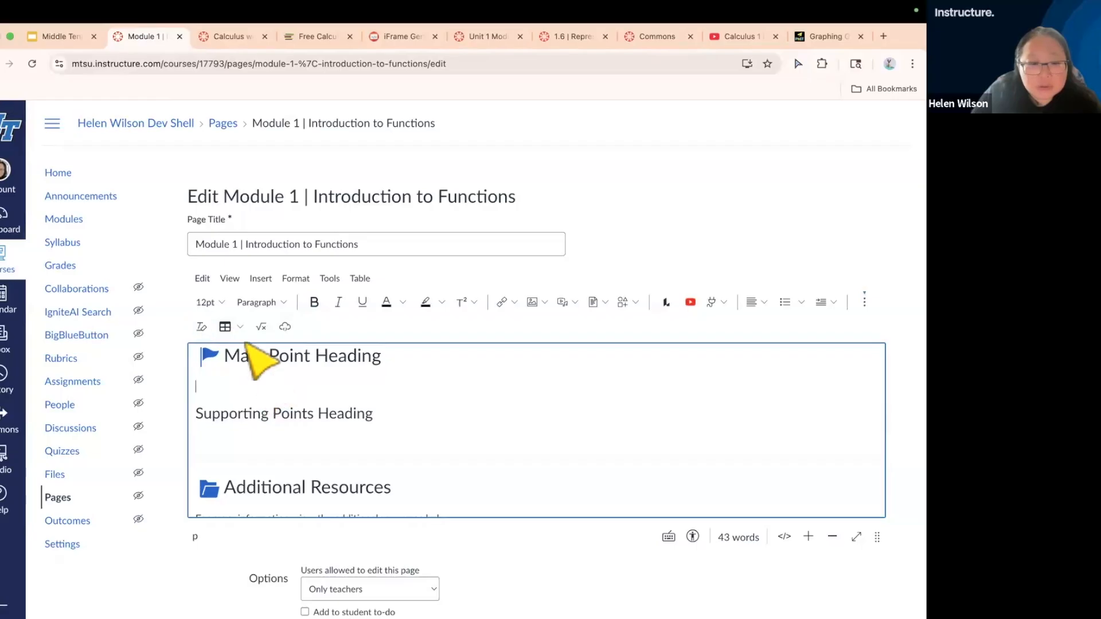
{"action": "left_click", "coordinate": [238, 331]}
{"action": "mouse_move", "coordinate": [270, 356]}
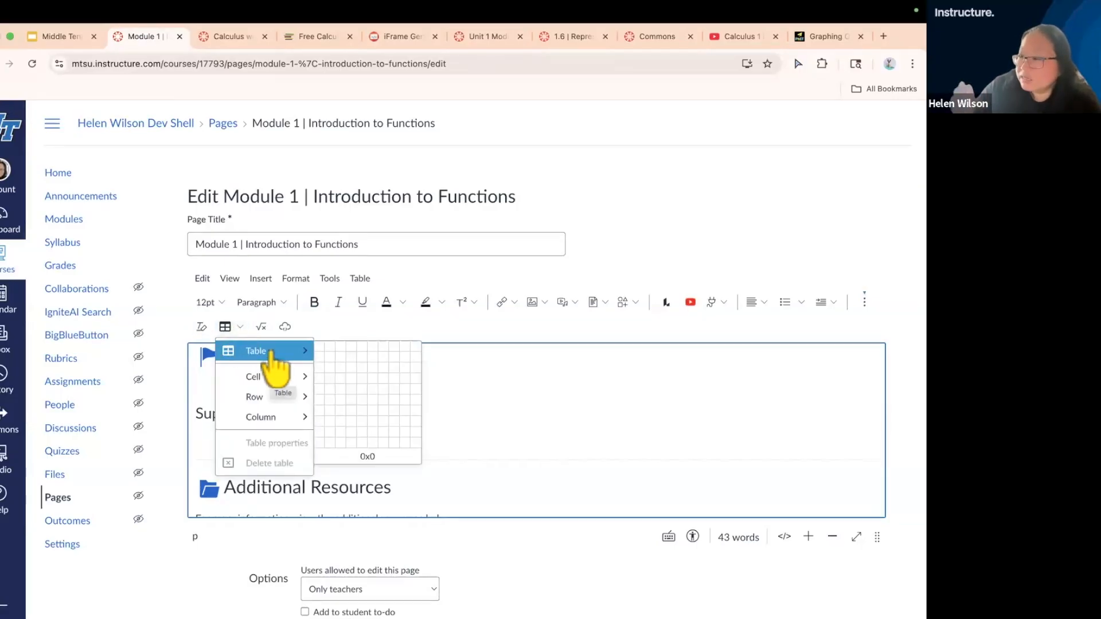
{"action": "left_click", "coordinate": [338, 370]}
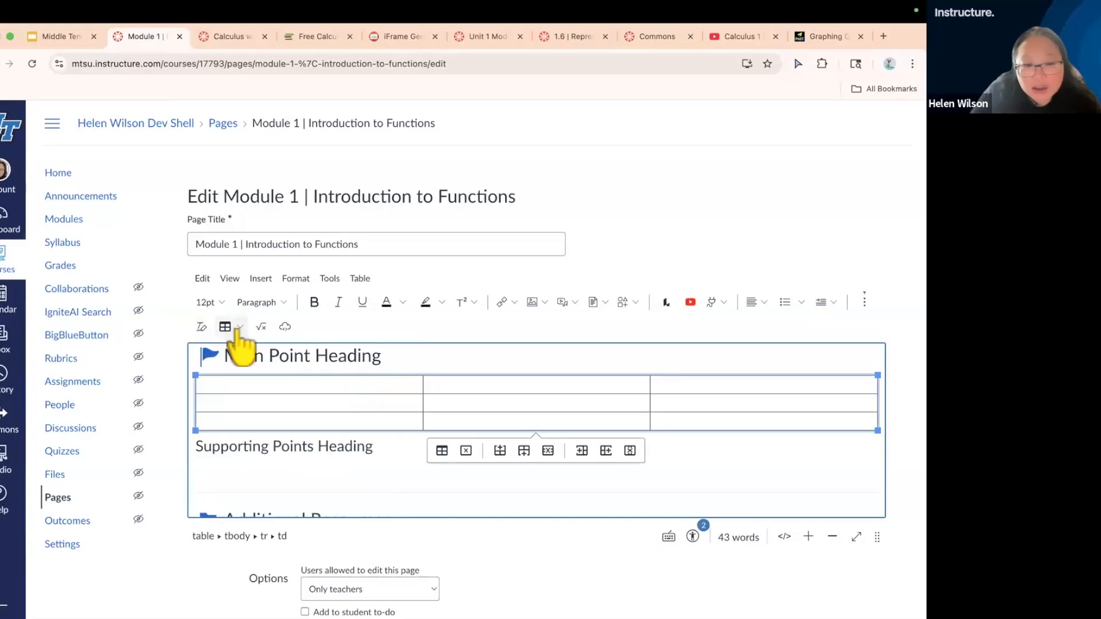
{"action": "left_click", "coordinate": [384, 406]}
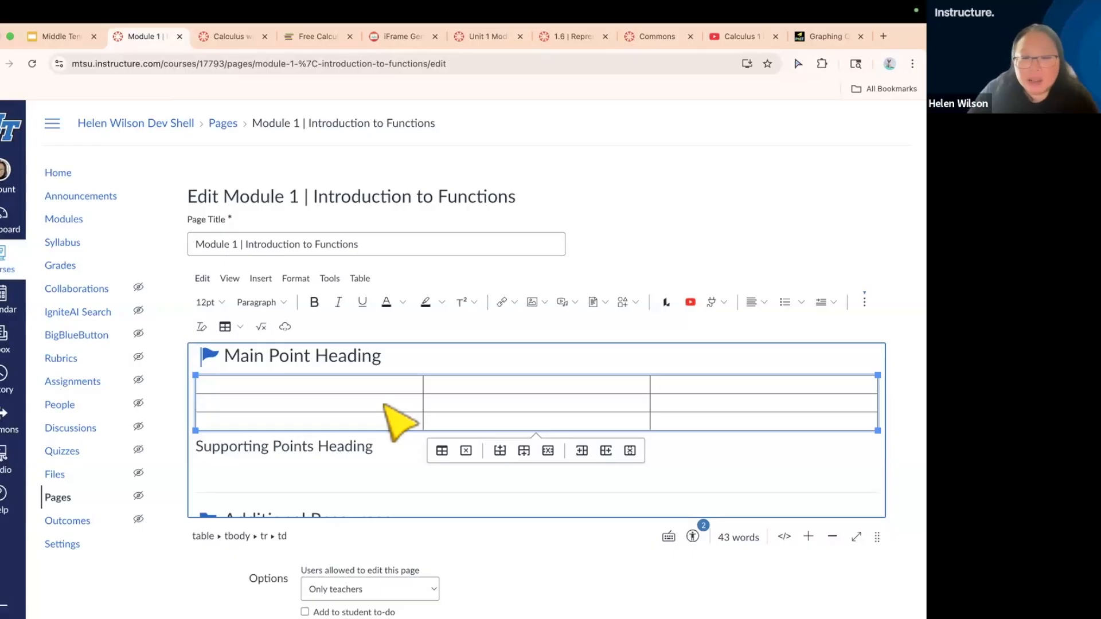
{"action": "left_click", "coordinate": [485, 405]}
{"action": "left_click", "coordinate": [667, 405]}
{"action": "left_click", "coordinate": [659, 420]}
{"action": "left_click", "coordinate": [609, 421]}
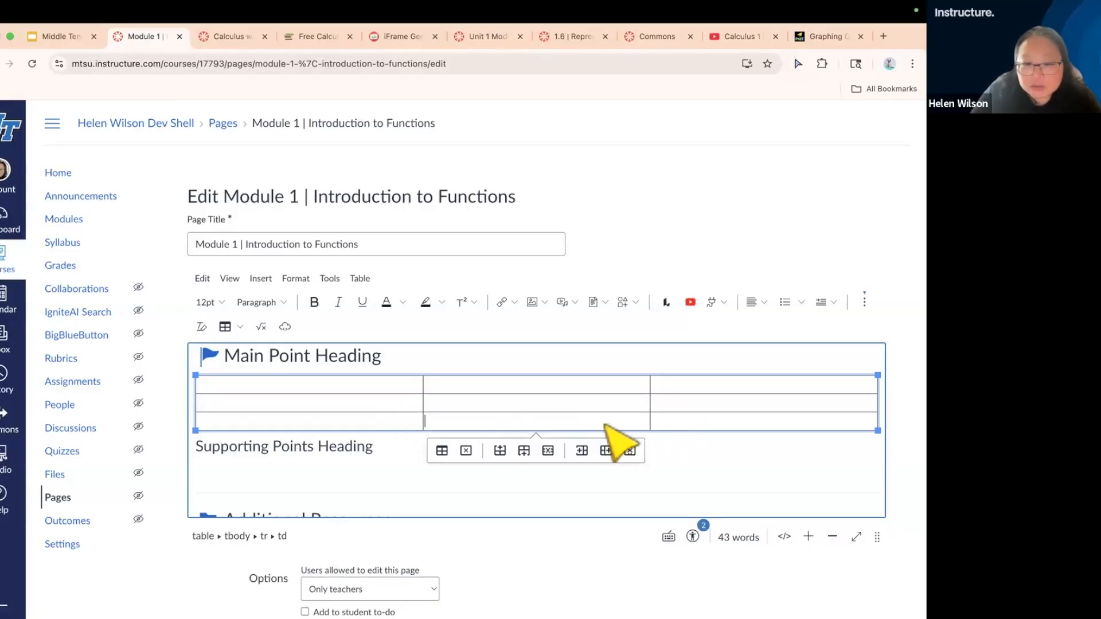
{"action": "left_click", "coordinate": [360, 474]}
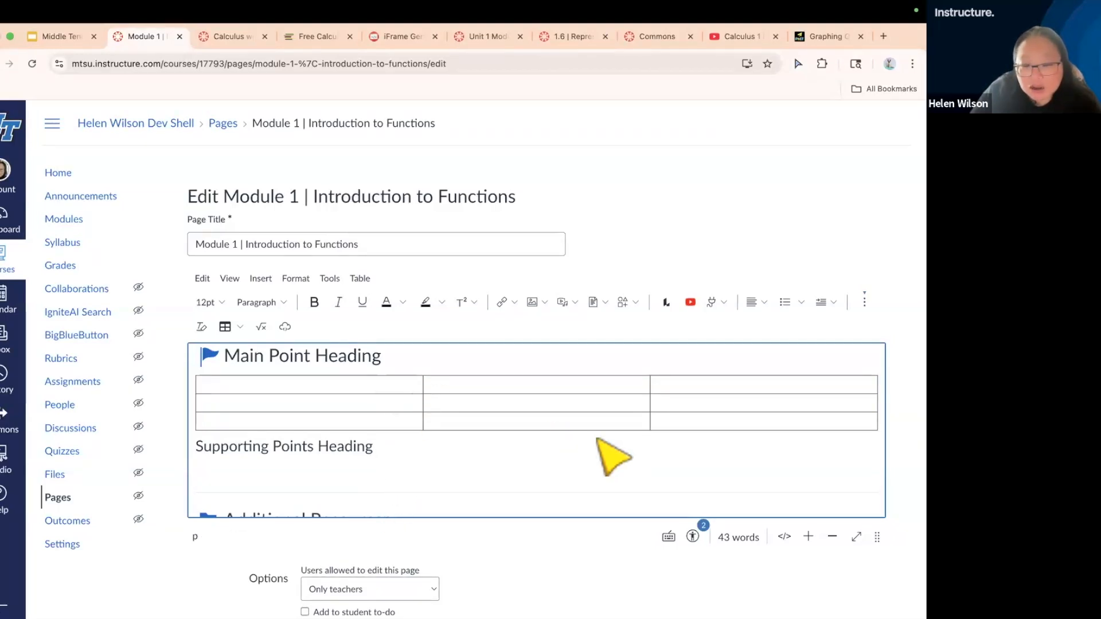
Open the Accessibility Checker for the new table and start on its missing caption
{"action": "left_click", "coordinate": [690, 386]}
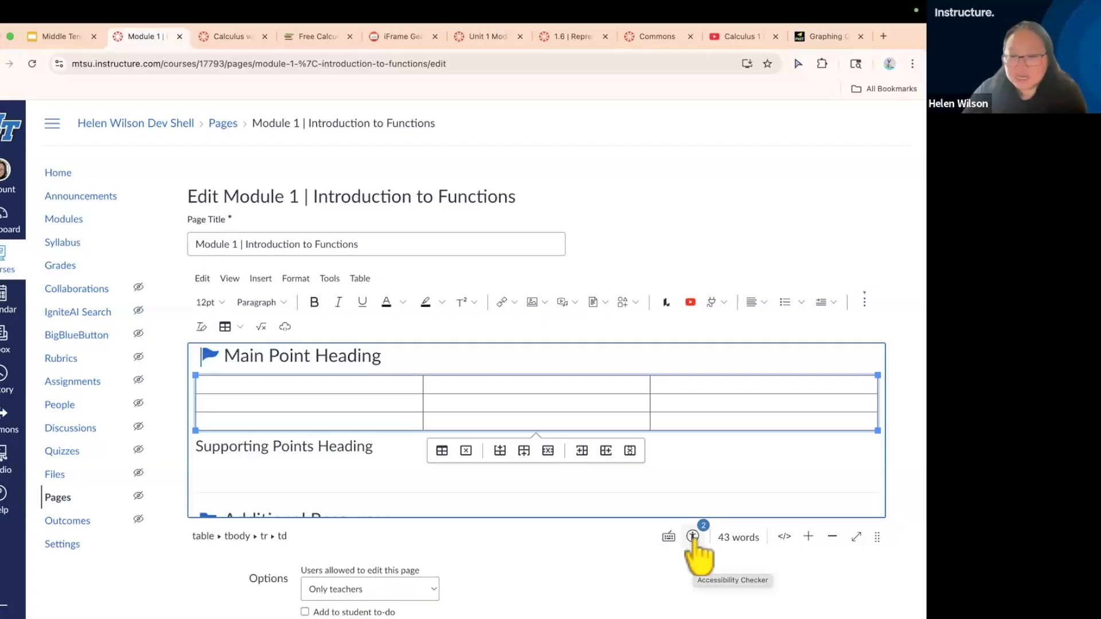
{"action": "scroll", "coordinate": [693, 539], "scroll_direction": "up", "scroll_amount": 5}
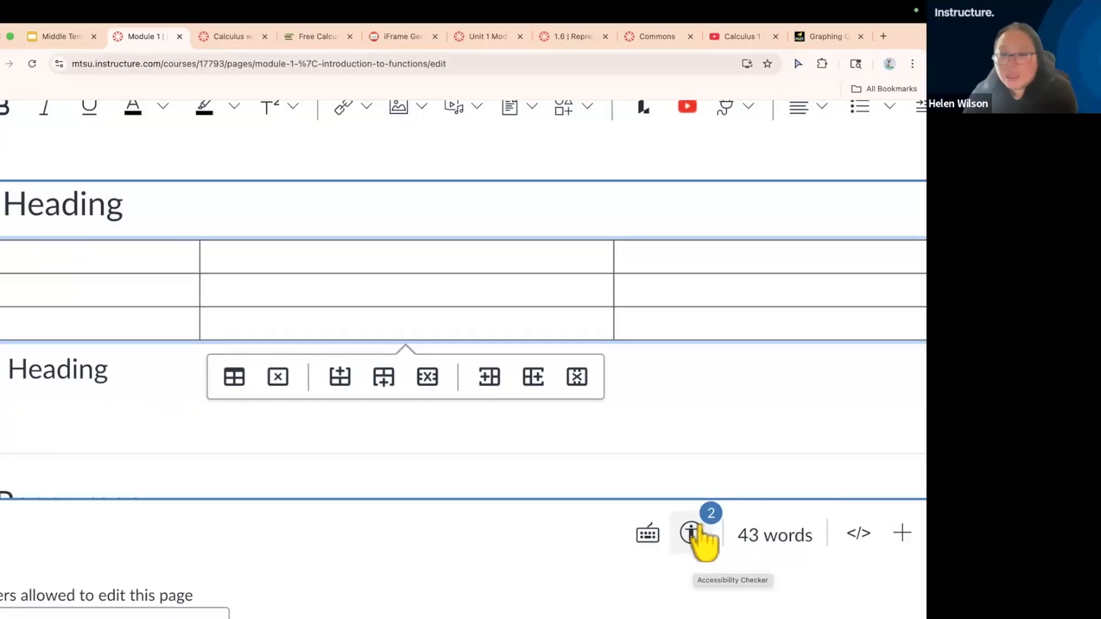
{"action": "scroll", "coordinate": [693, 533], "scroll_direction": "down", "scroll_amount": 5}
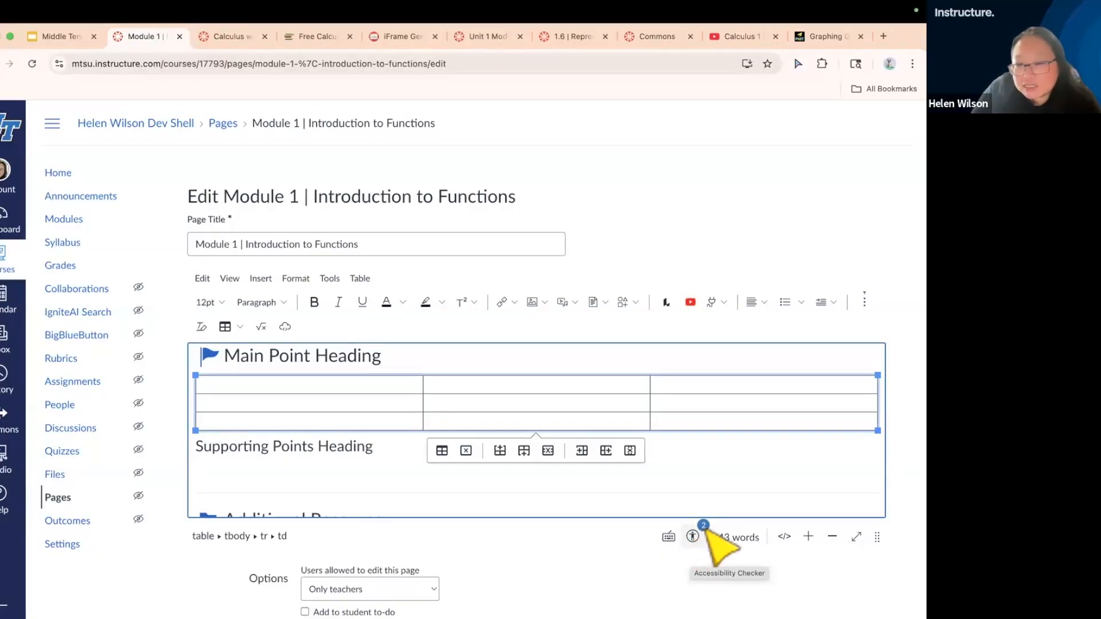
{"action": "left_click", "coordinate": [701, 531]}
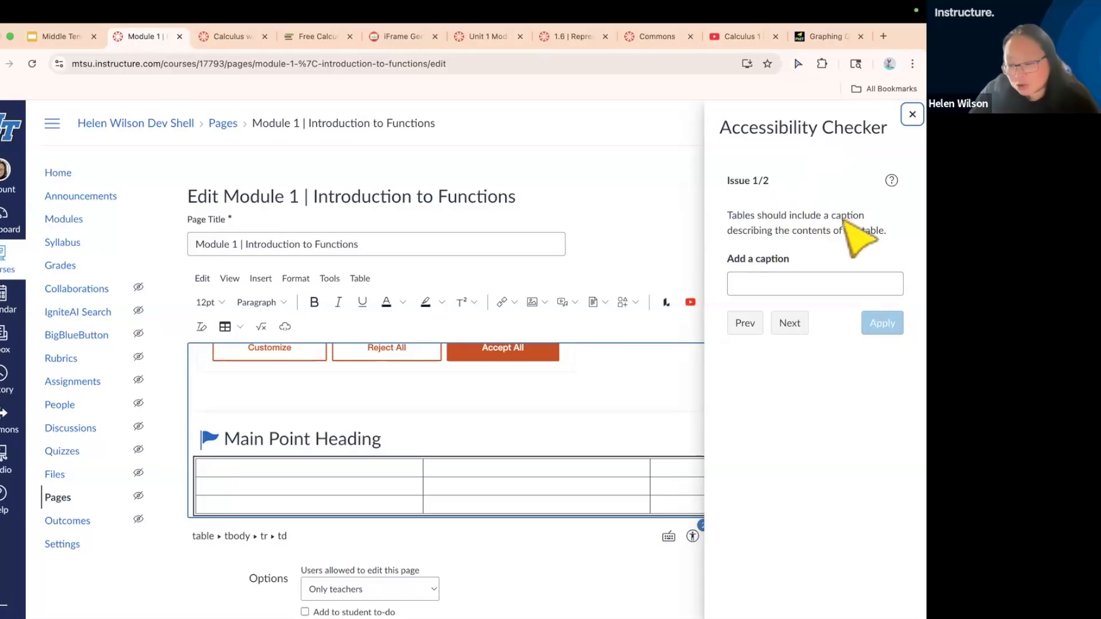
{"action": "left_click", "coordinate": [782, 286]}
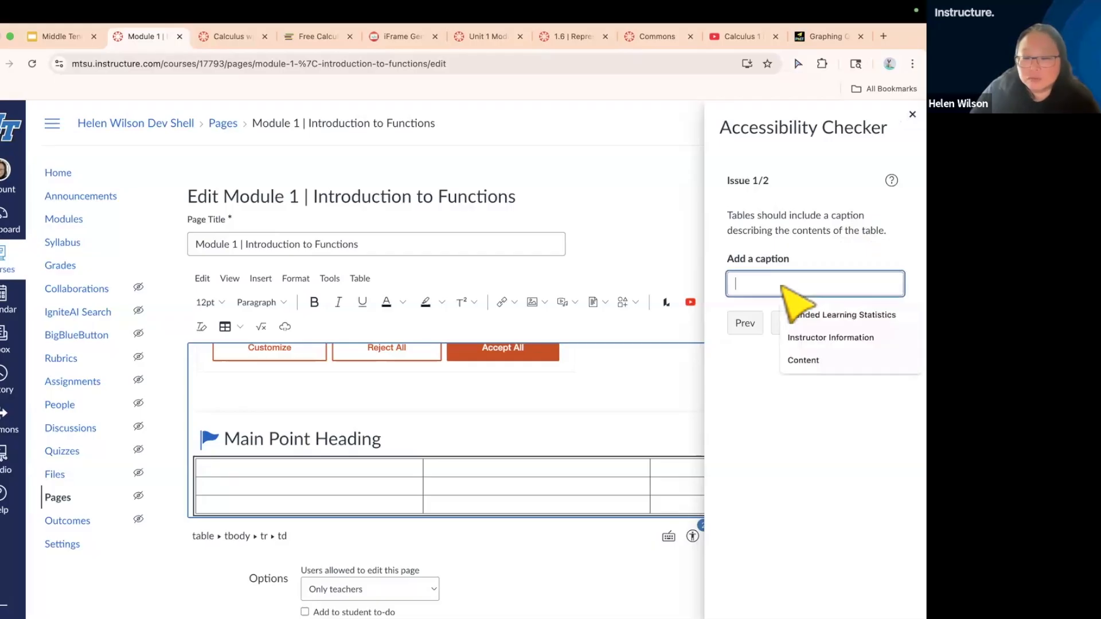
{"action": "type", "text": "Course Infor"}
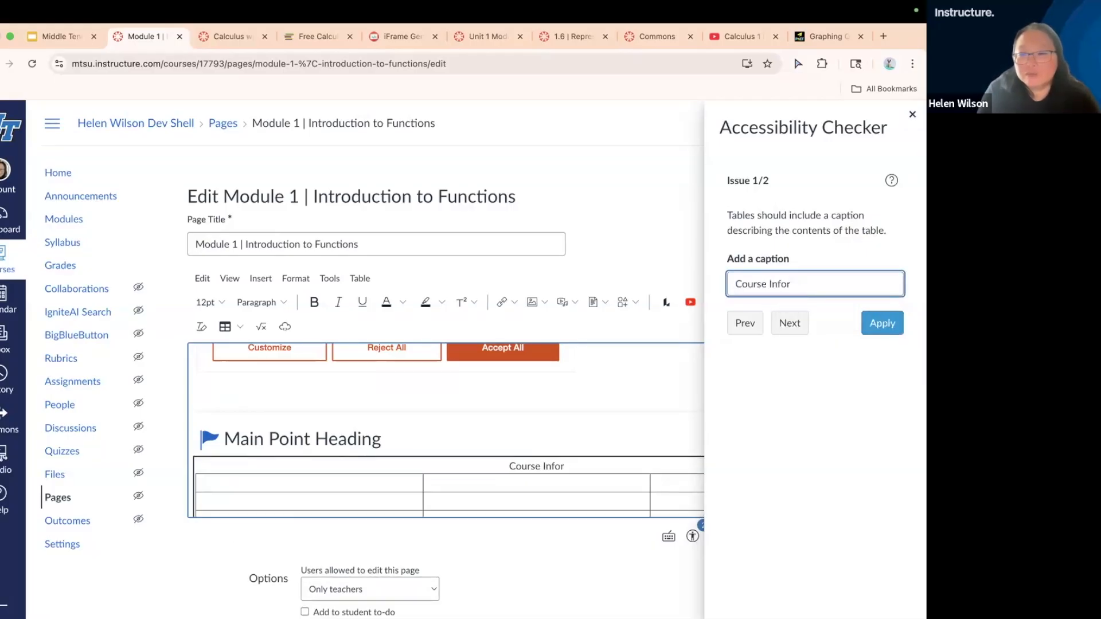
{"action": "key", "text": "BackSpace"}
{"action": "key", "text": "BackSpace"}
{"action": "key", "text": "BackSpace"}
{"action": "key", "text": "BackSpace"}
{"action": "key", "text": "BackSpace"}
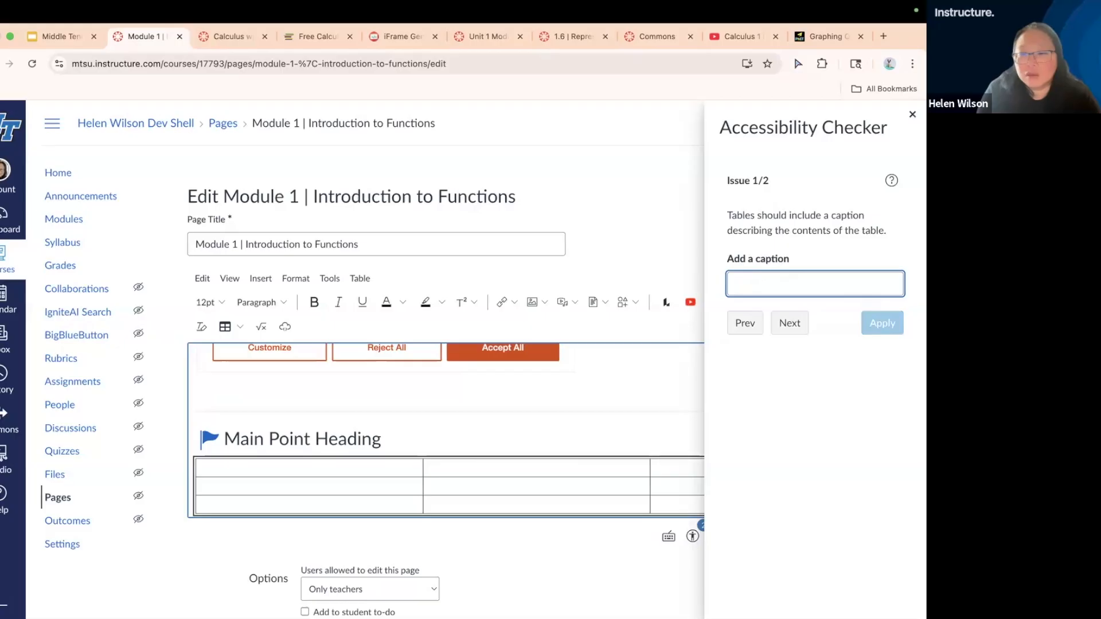
Set the table's caption to "Calculus Variables Review" and apply it
{"action": "type", "text": "Calculus Var"}
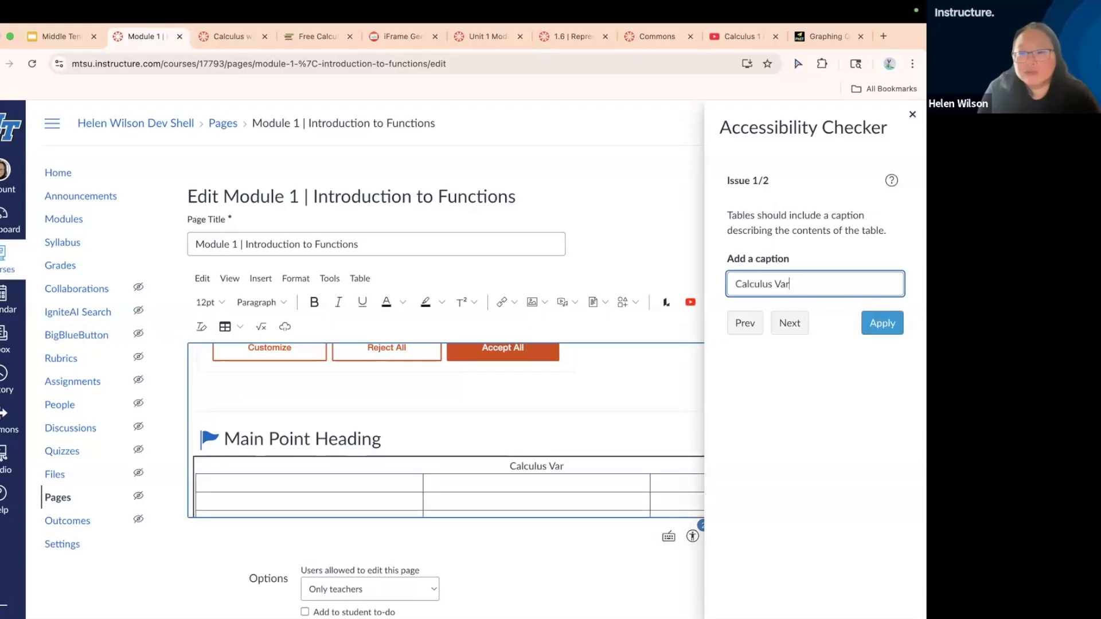
{"action": "type", "text": "iables Review"}
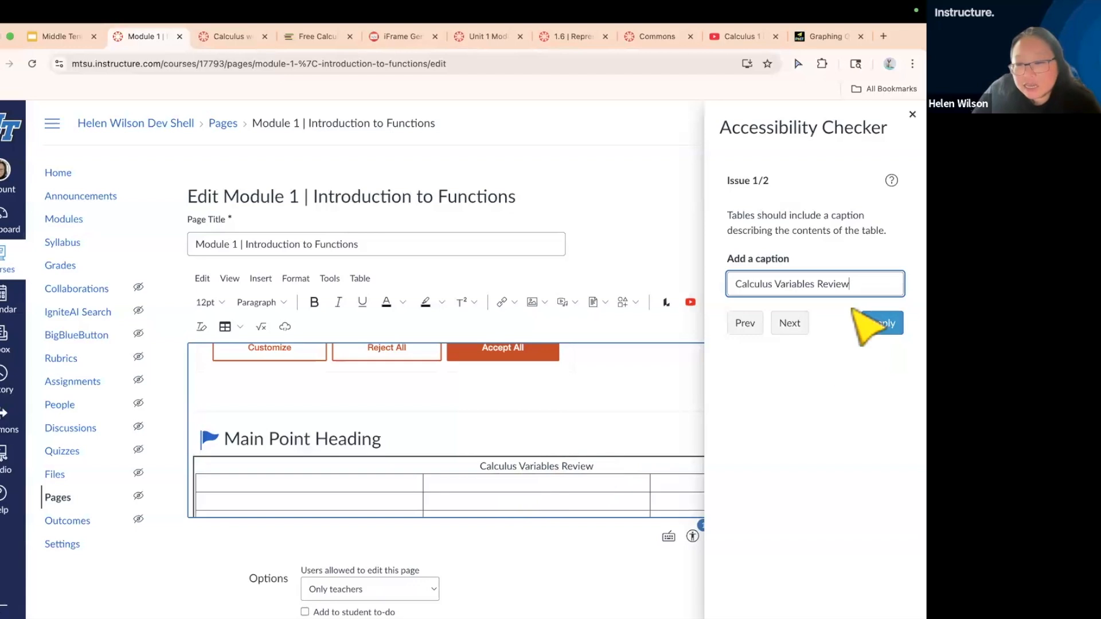
{"action": "left_click", "coordinate": [884, 324]}
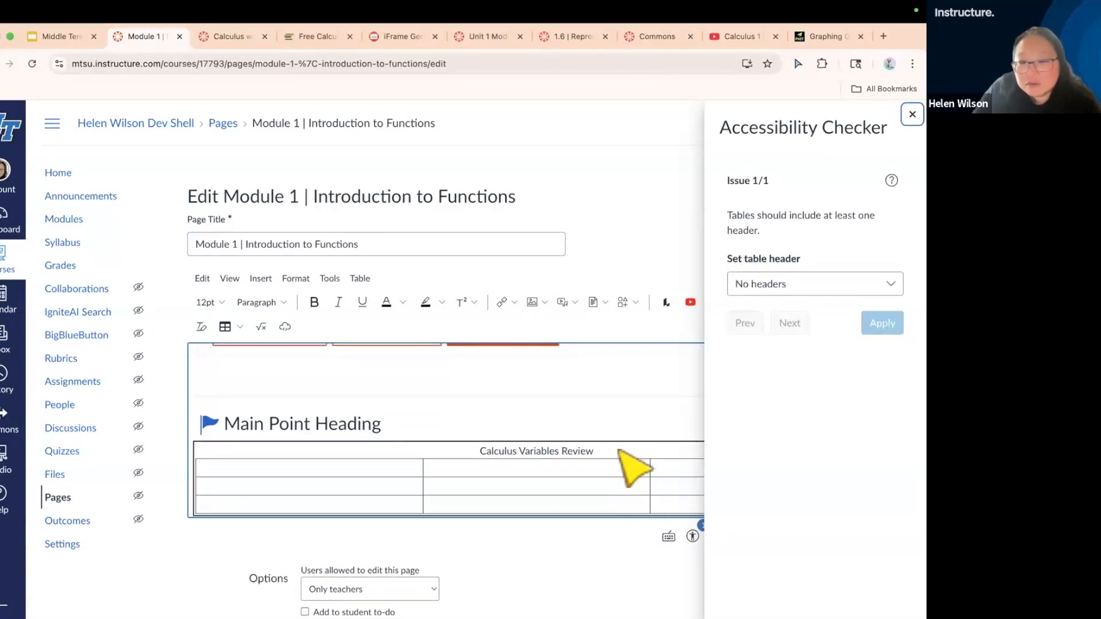
Give the table a header row through the Accessibility Checker and close the checker
{"action": "scroll", "coordinate": [634, 467], "scroll_direction": "down", "scroll_amount": 2}
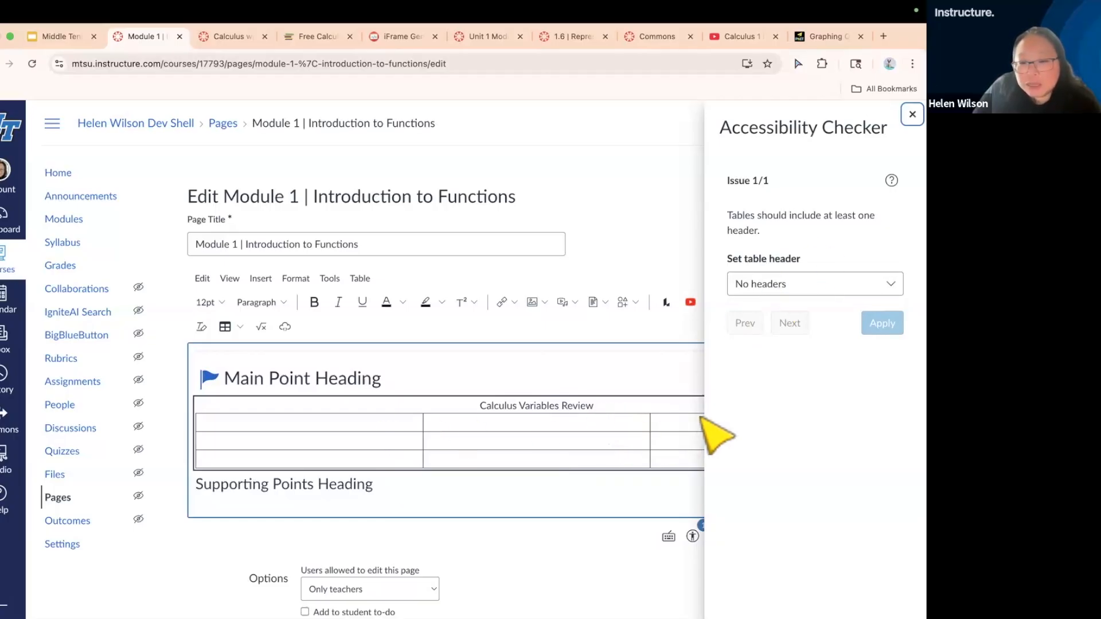
{"action": "left_click", "coordinate": [674, 424]}
{"action": "left_click", "coordinate": [582, 424]}
{"action": "left_click", "coordinate": [365, 425]}
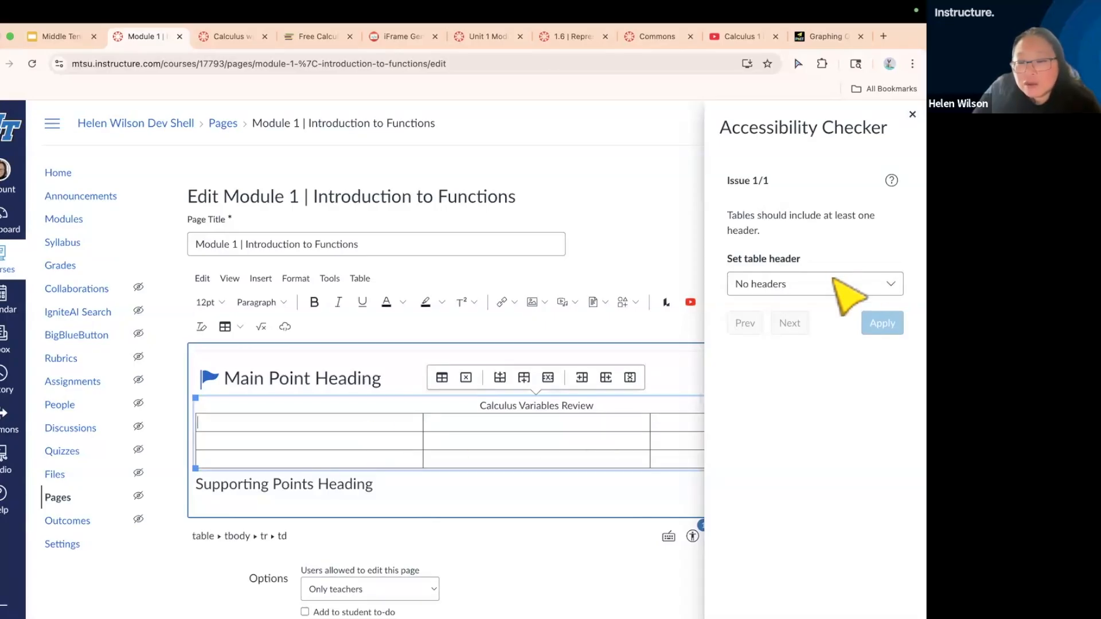
{"action": "left_click", "coordinate": [849, 287]}
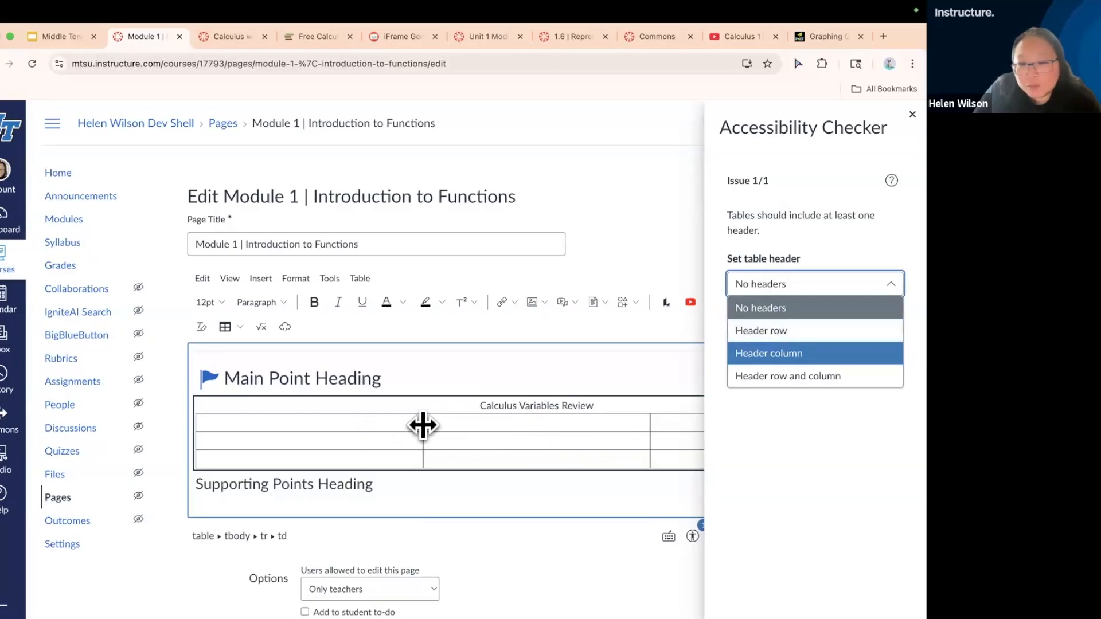
{"action": "left_click", "coordinate": [807, 338]}
{"action": "left_click", "coordinate": [883, 324]}
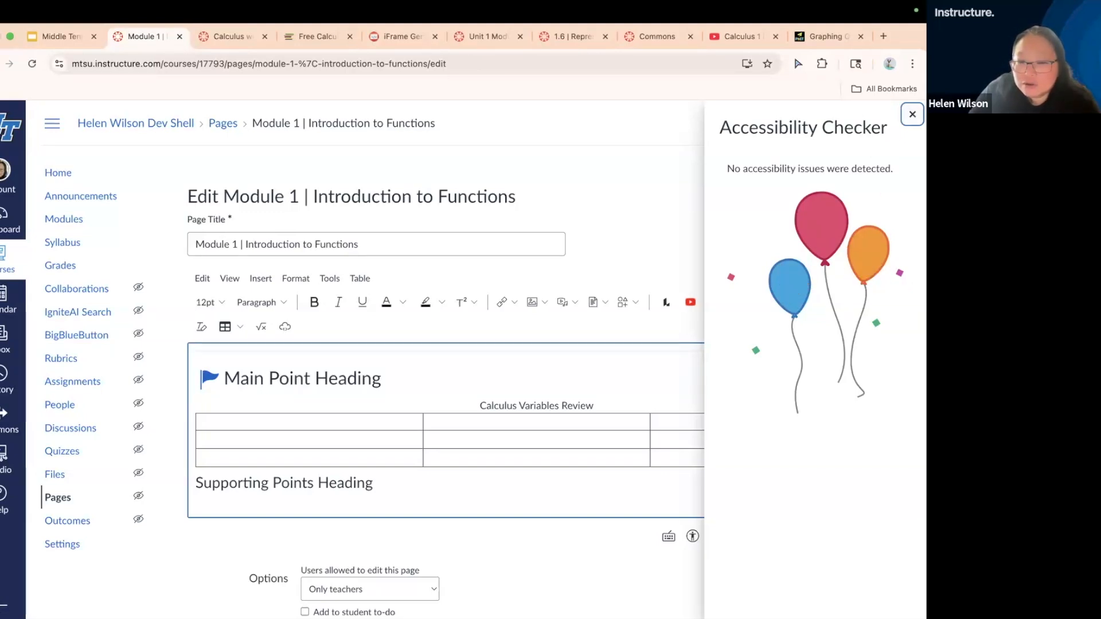
{"action": "left_click", "coordinate": [912, 114]}
Place the cursor in the blank area below Supporting Points Heading and open the Equation Editor
{"action": "scroll", "coordinate": [694, 451], "scroll_direction": "down", "scroll_amount": 1}
{"action": "scroll", "coordinate": [694, 450], "scroll_direction": "down", "scroll_amount": 1}
{"action": "scroll", "coordinate": [693, 450], "scroll_direction": "up", "scroll_amount": 1}
{"action": "left_click", "coordinate": [611, 465]}
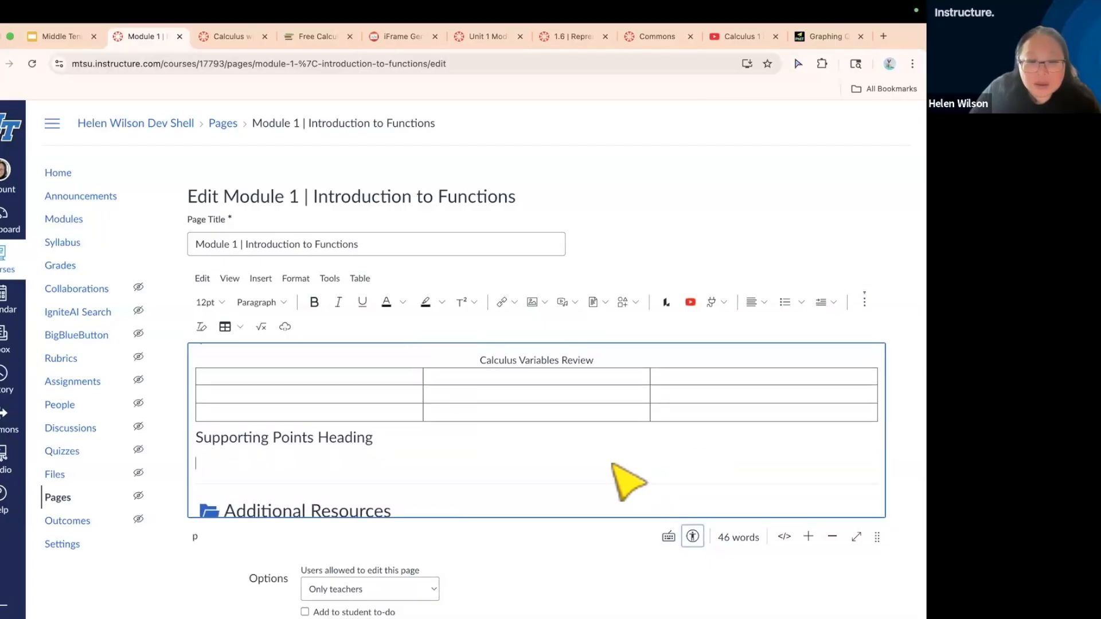
{"action": "left_click", "coordinate": [240, 326]}
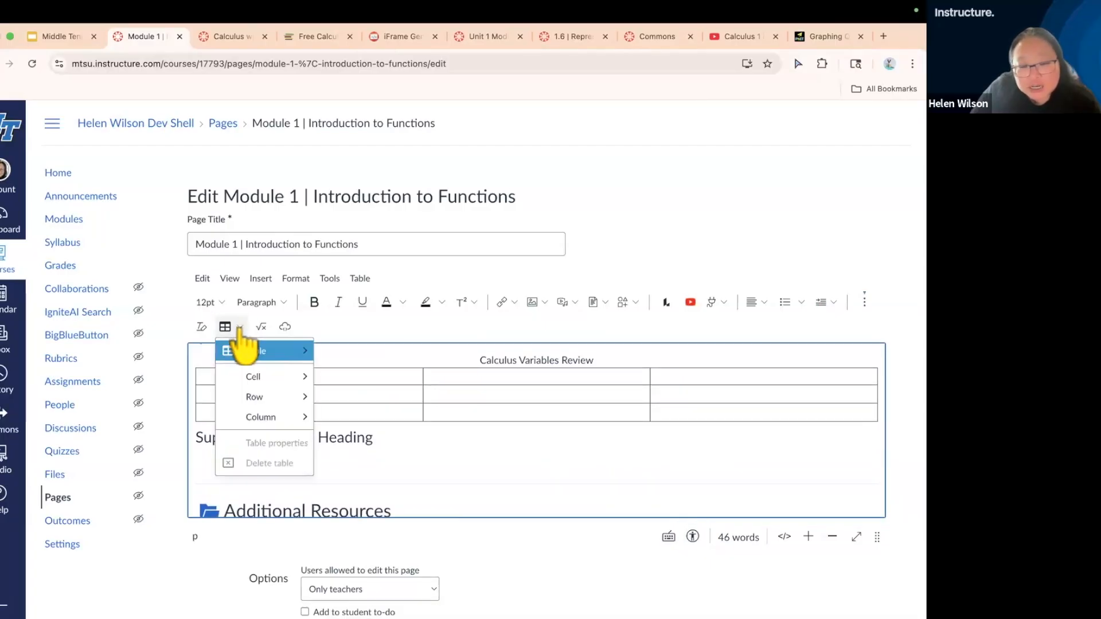
{"action": "left_click", "coordinate": [346, 326]}
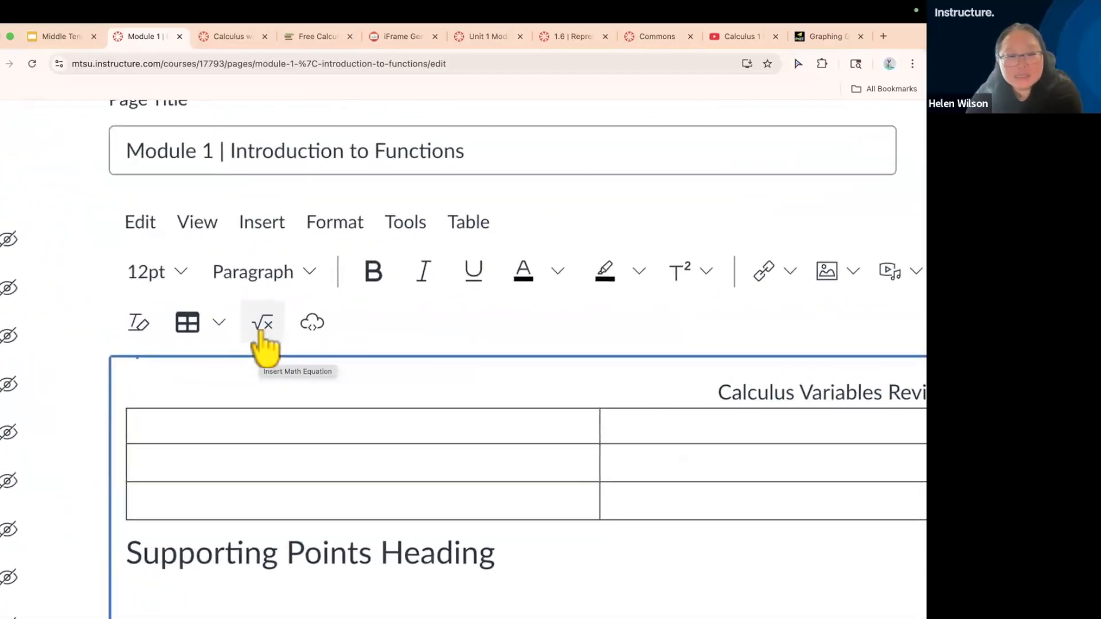
{"action": "scroll", "coordinate": [261, 333], "scroll_direction": "down", "scroll_amount": 5}
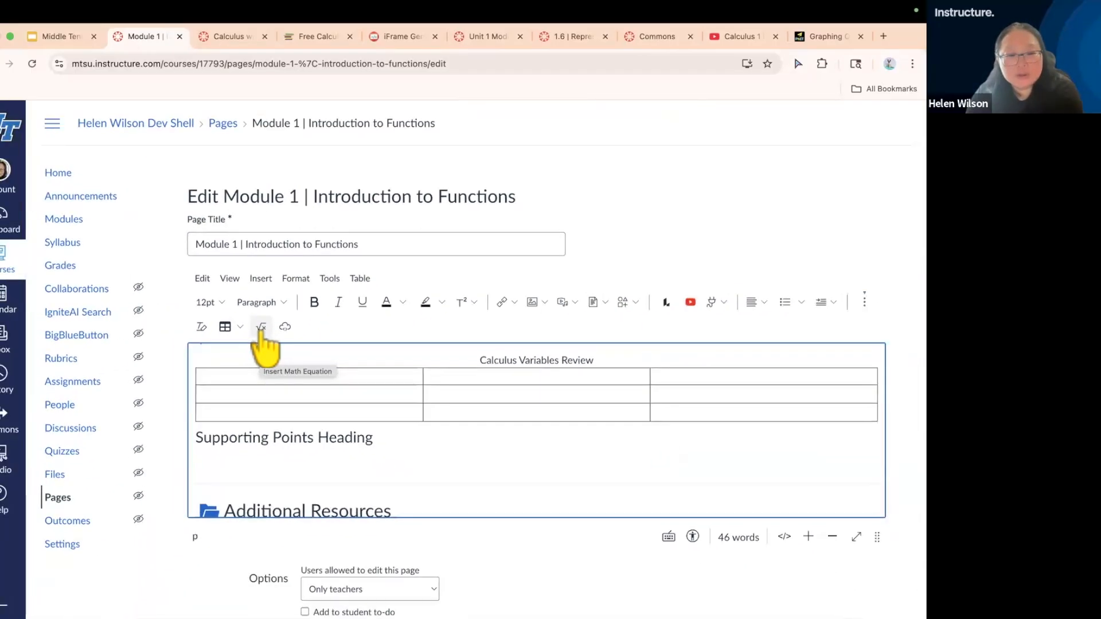
{"action": "left_click", "coordinate": [261, 332]}
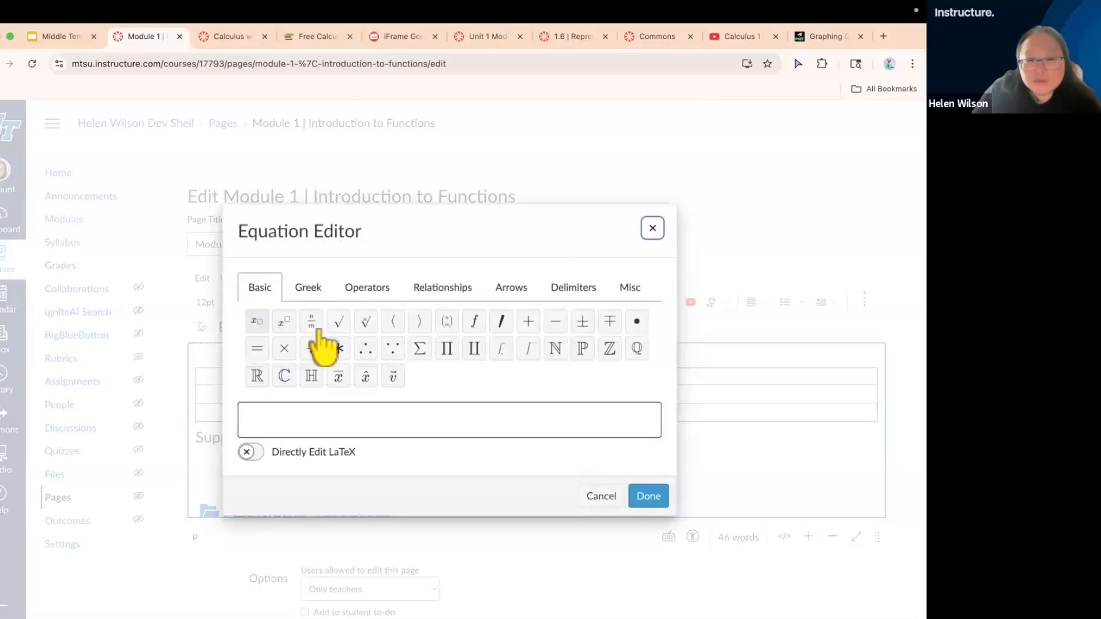
Examine the Equation Editor's symbol sets from Basic through Greek, Operators, Relationships, Arrows and Delimiters to Misc
{"action": "scroll", "coordinate": [313, 331], "scroll_direction": "up", "scroll_amount": 5}
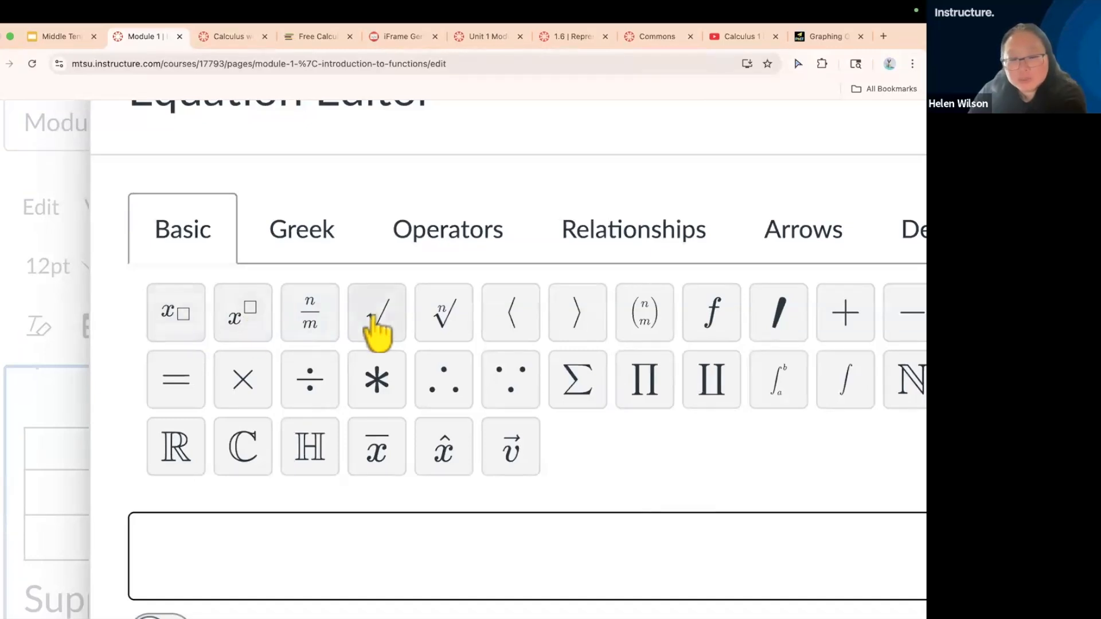
{"action": "scroll", "coordinate": [376, 332], "scroll_direction": "down", "scroll_amount": 5}
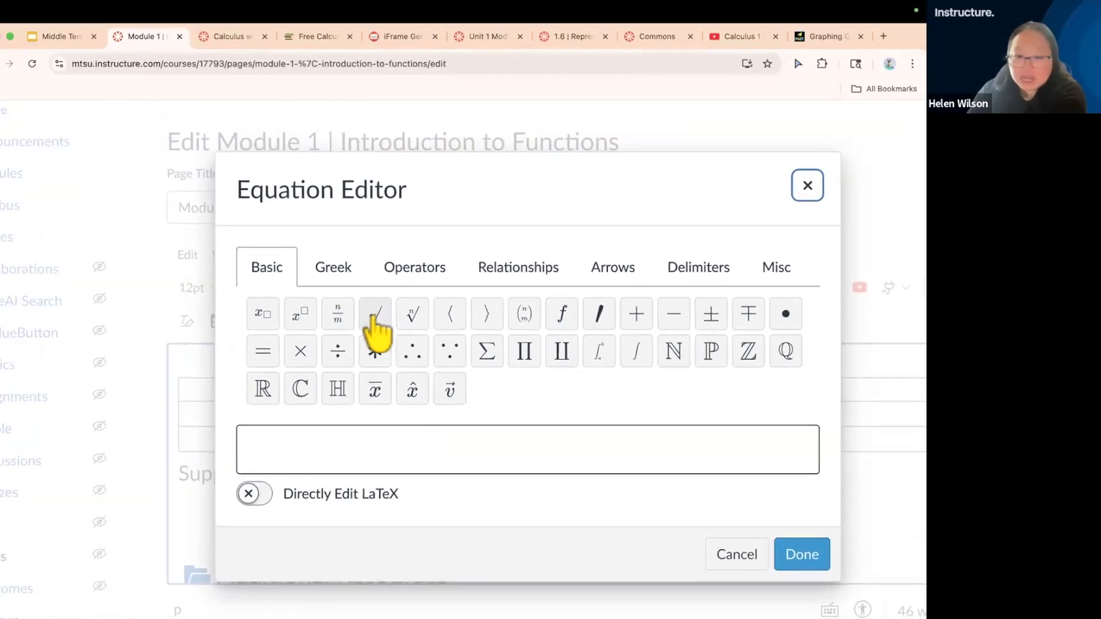
{"action": "left_click", "coordinate": [339, 269]}
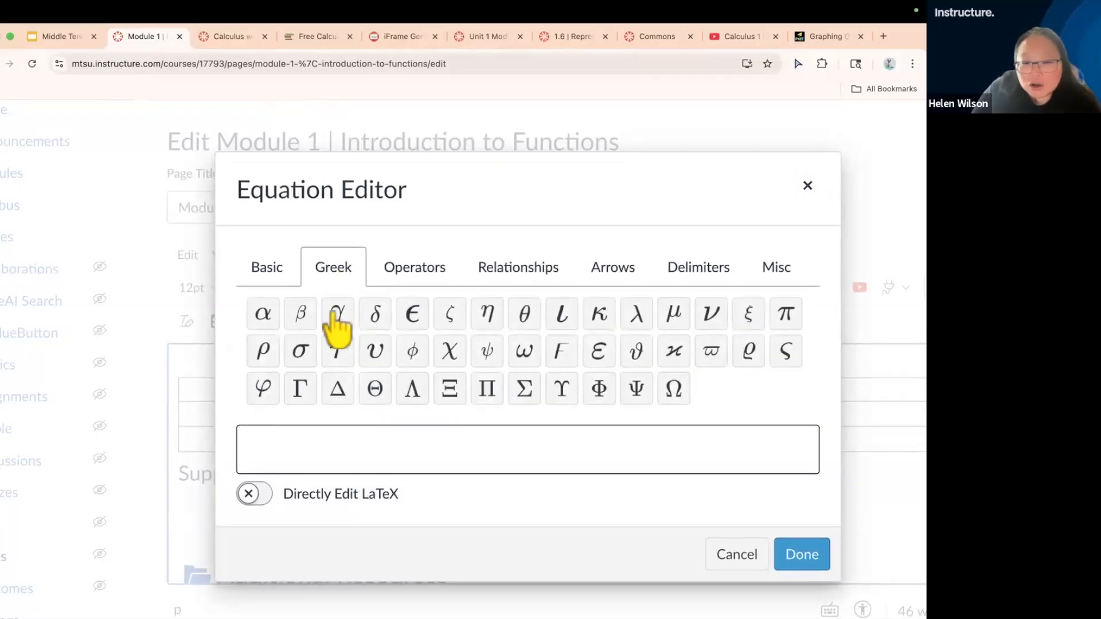
{"action": "left_click", "coordinate": [445, 274]}
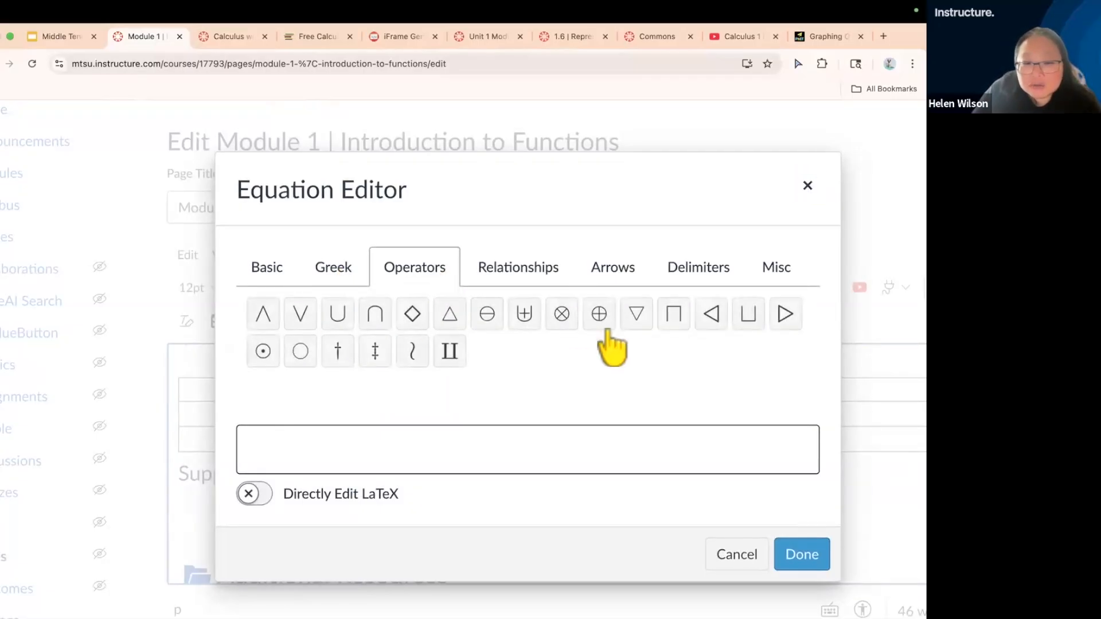
{"action": "left_click", "coordinate": [545, 263]}
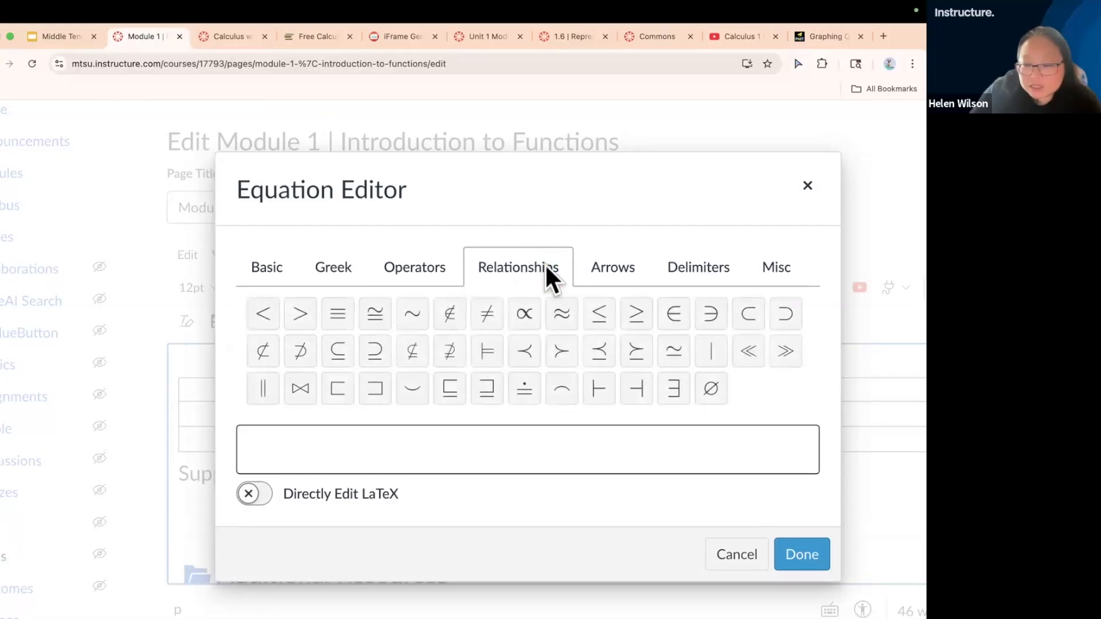
{"action": "left_click", "coordinate": [623, 270]}
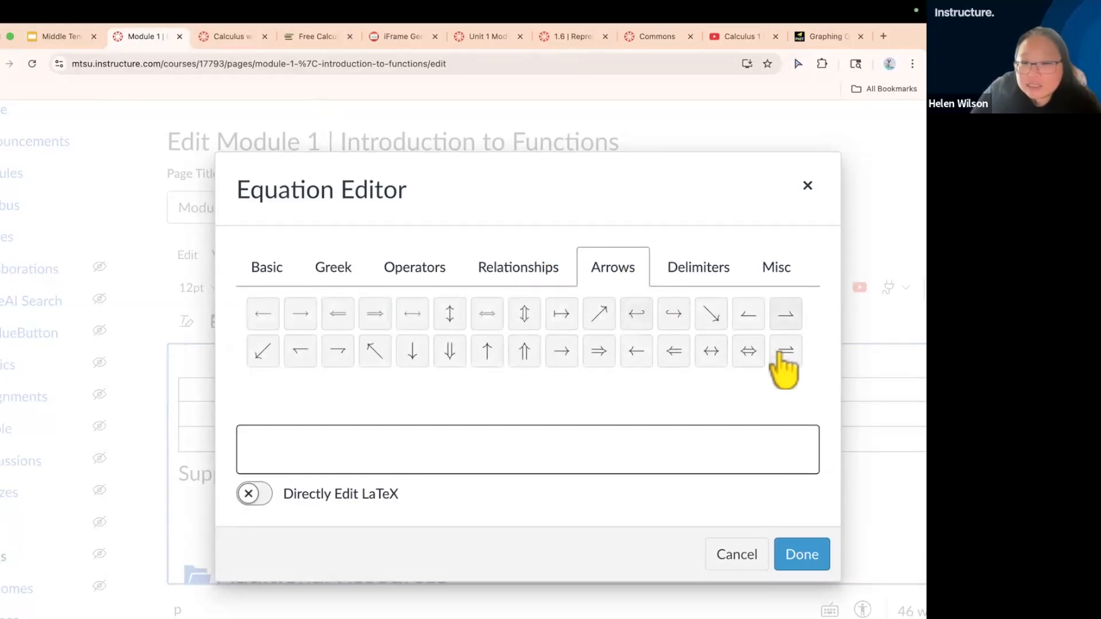
{"action": "left_click", "coordinate": [720, 265]}
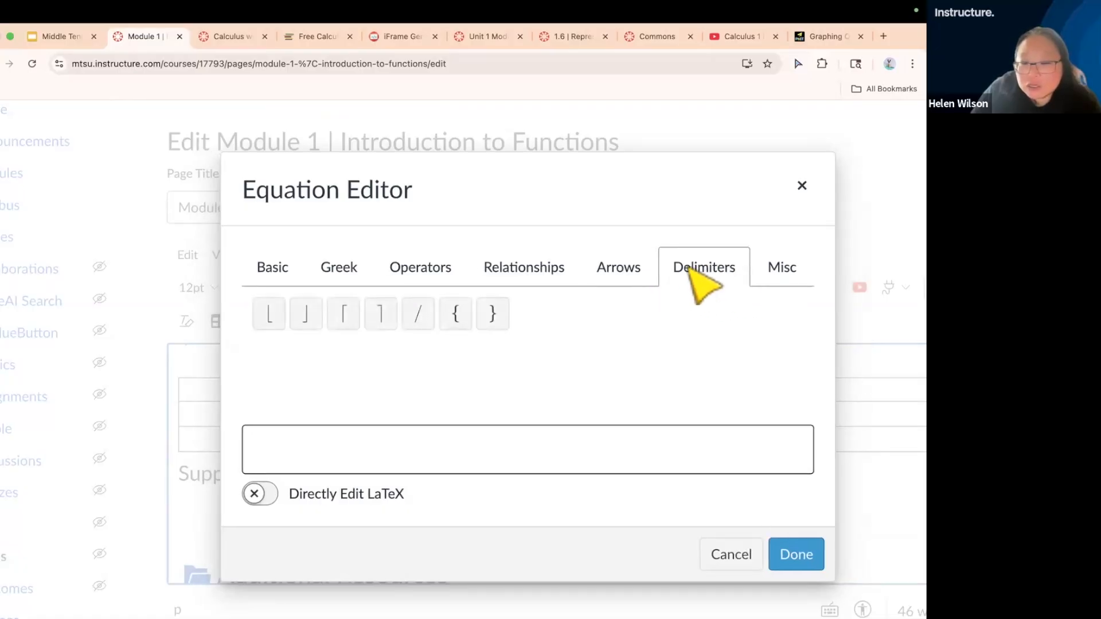
{"action": "left_click", "coordinate": [786, 272]}
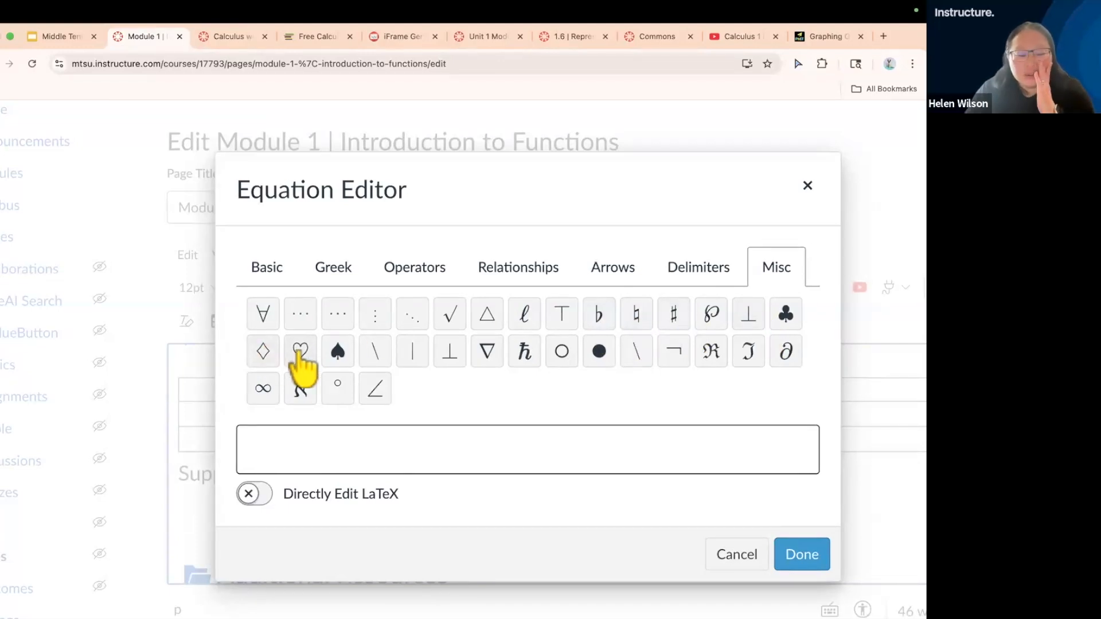
Insert an infinity symbol equation below Supporting Points Heading and delete it again
{"action": "left_click", "coordinate": [263, 390]}
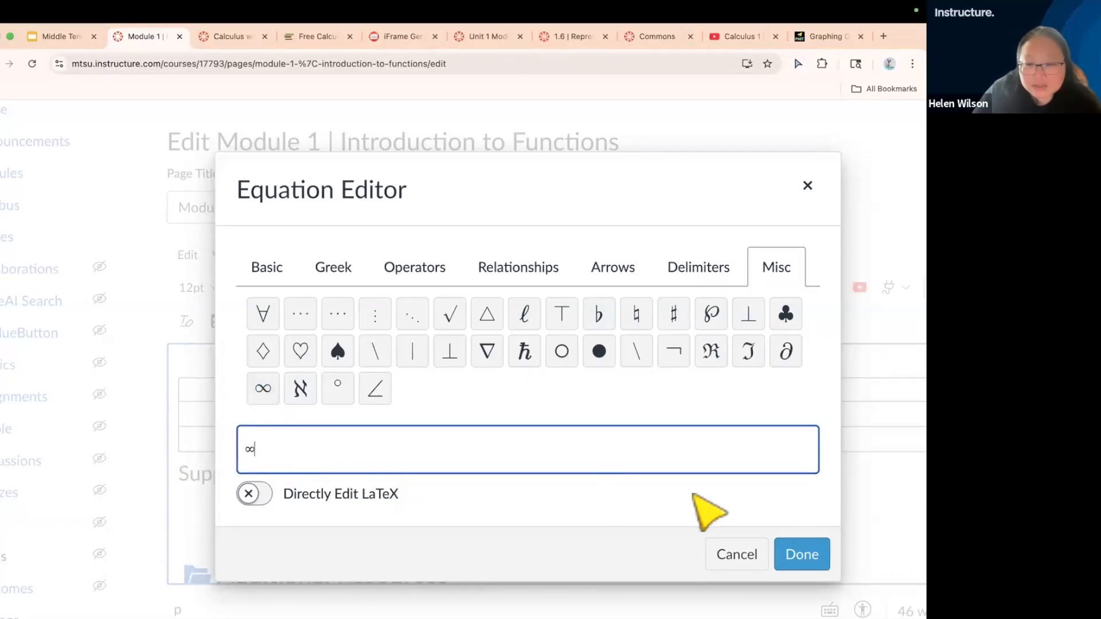
{"action": "left_click", "coordinate": [801, 554]}
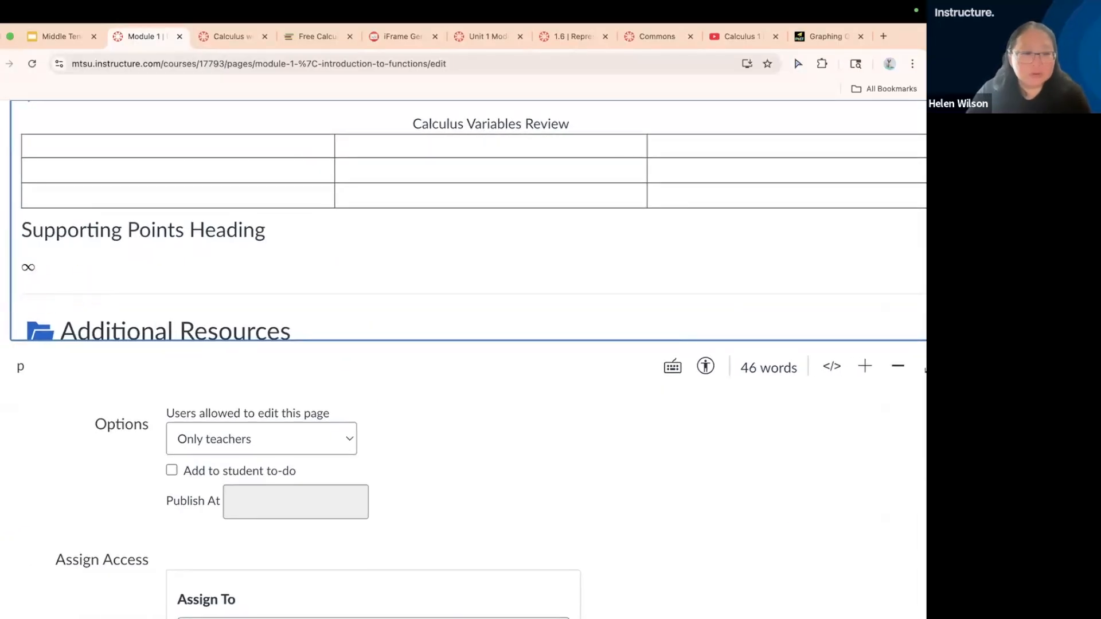
{"action": "key", "text": "BackSpace"}
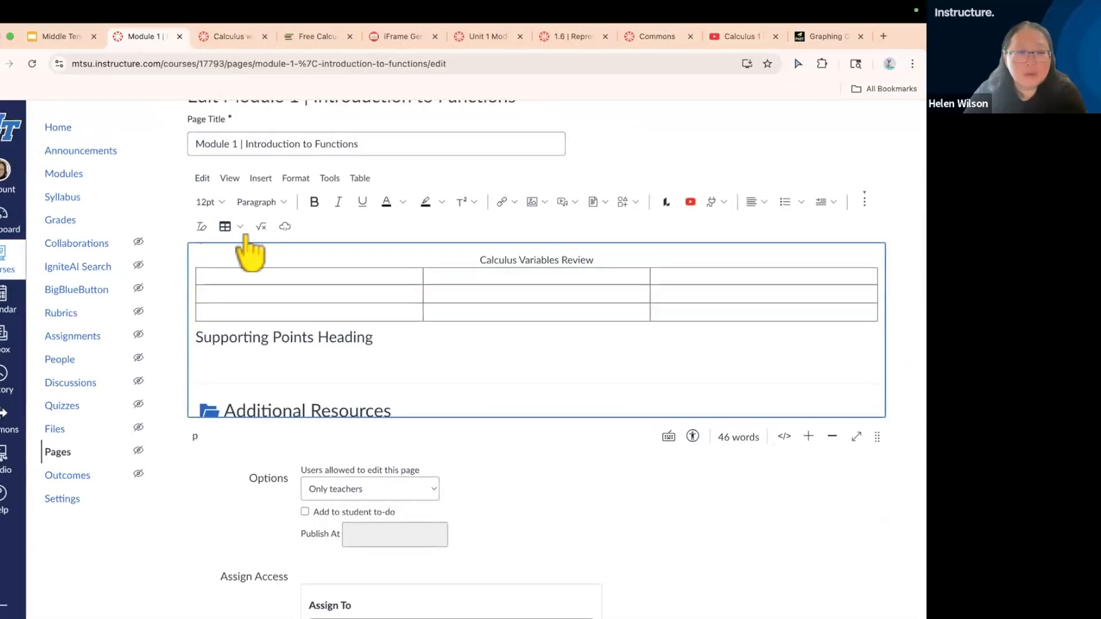
Insert the fraction 2/3 below Supporting Points Heading with the Equation Editor
{"action": "left_click", "coordinate": [262, 227]}
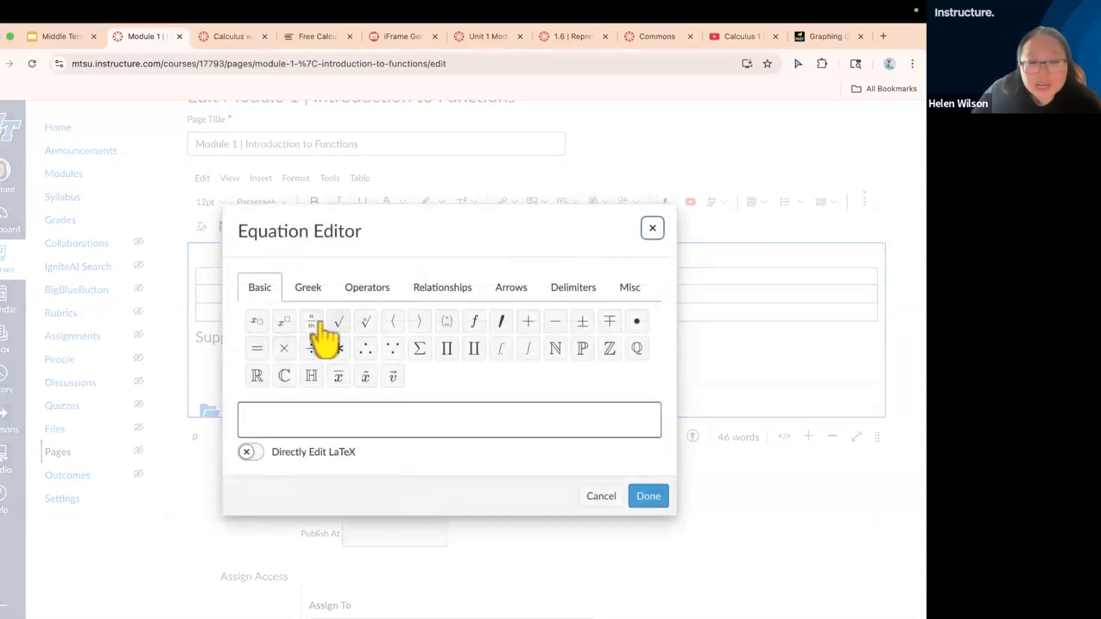
{"action": "left_click", "coordinate": [311, 324]}
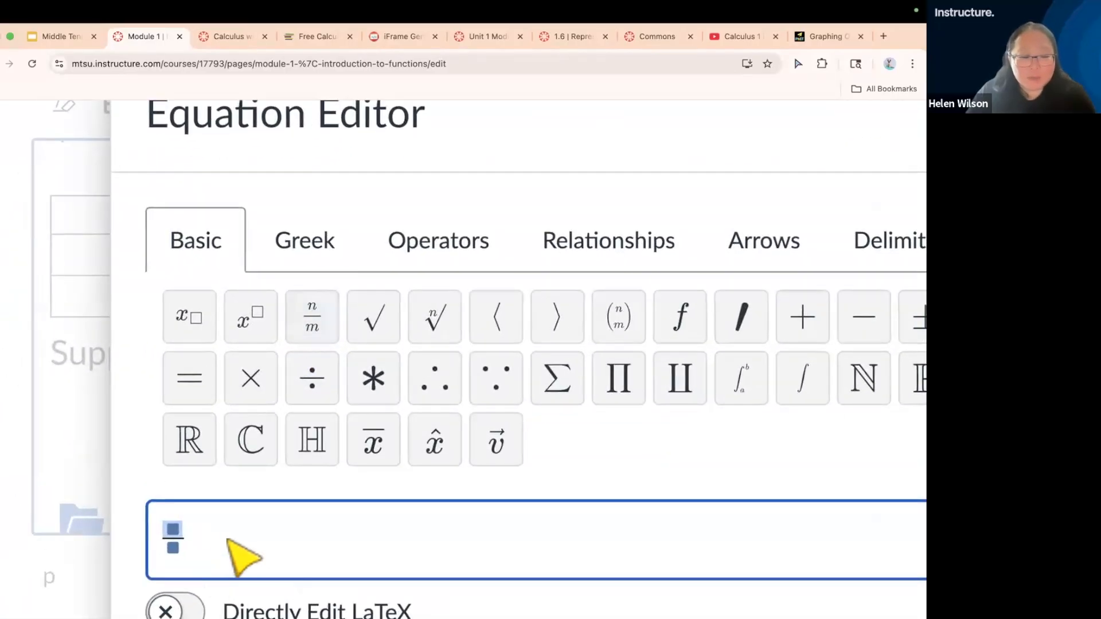
{"action": "scroll", "coordinate": [238, 553], "scroll_direction": "down", "scroll_amount": 2}
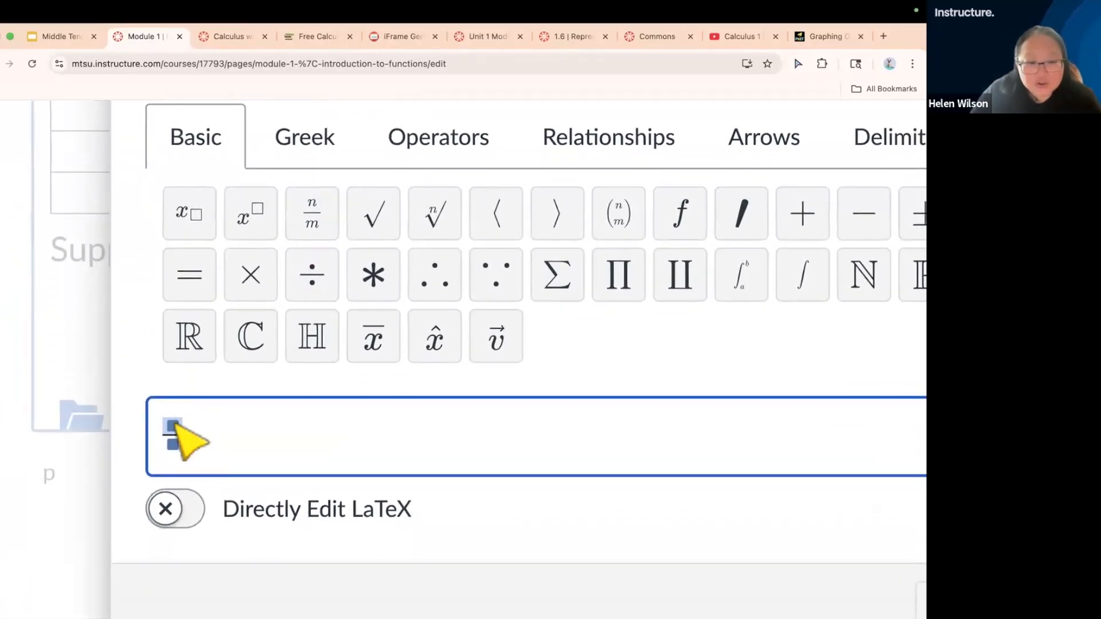
{"action": "type", "text": "2"}
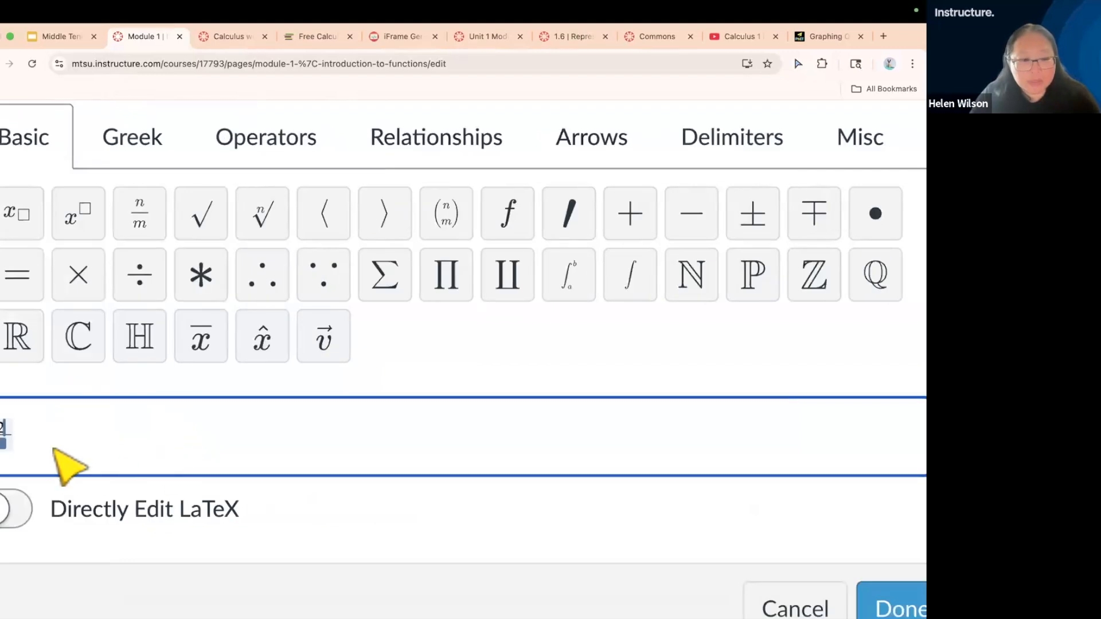
{"action": "left_click", "coordinate": [2, 444]}
{"action": "type", "text": "3"}
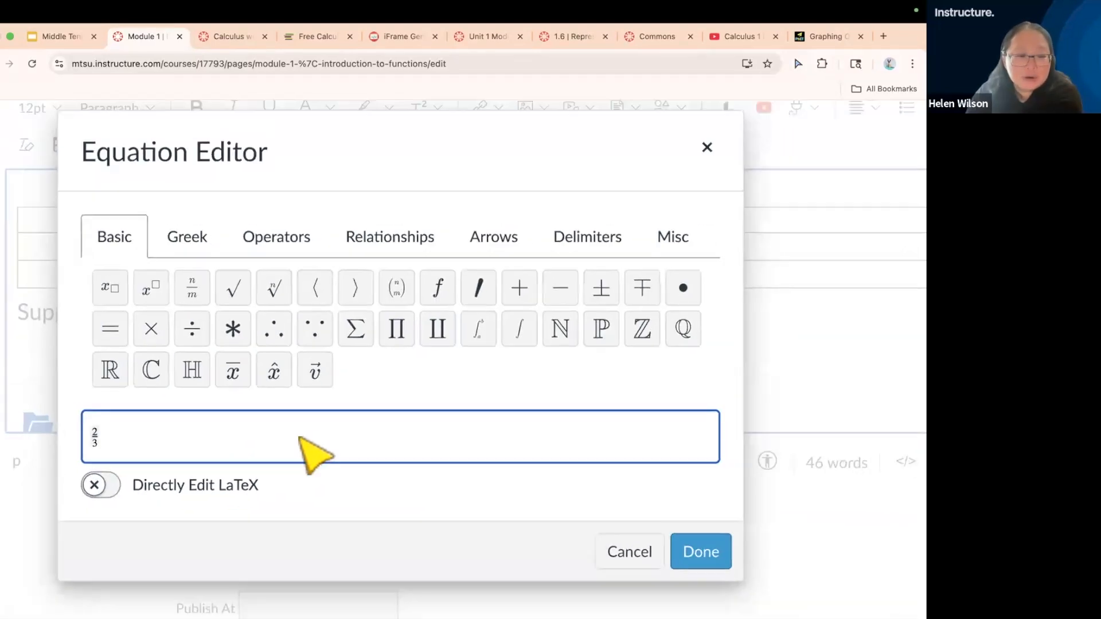
{"action": "left_click", "coordinate": [648, 530]}
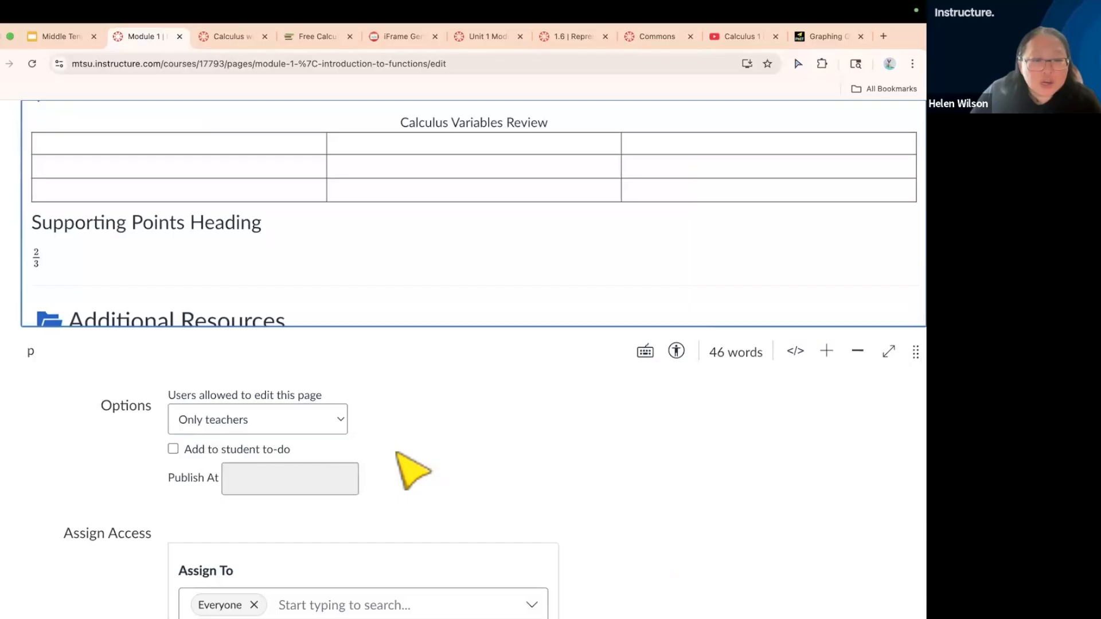
Delete the 2/3 equation and its blank line below Supporting Points Heading
{"action": "scroll", "coordinate": [410, 469], "scroll_direction": "up", "scroll_amount": 4}
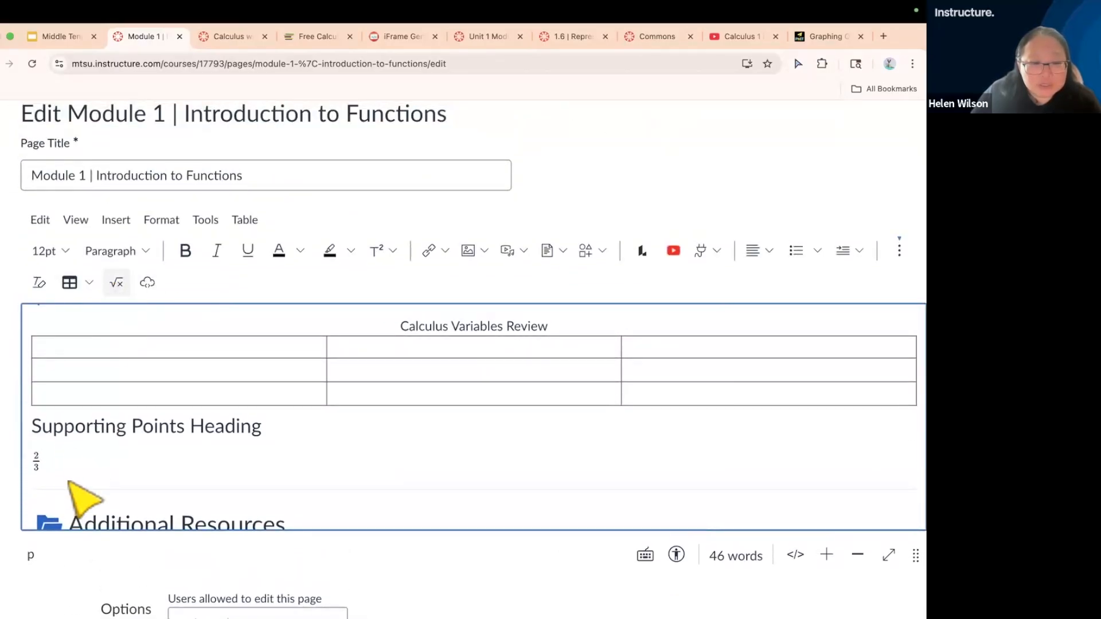
{"action": "left_click", "coordinate": [37, 462]}
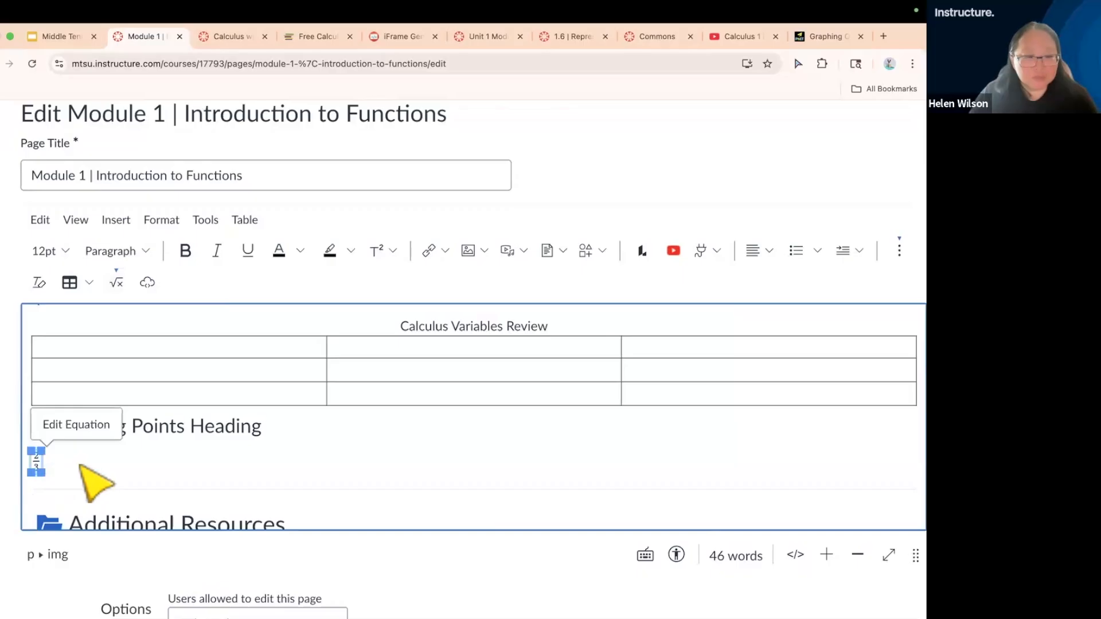
{"action": "key", "text": "BackSpace"}
{"action": "key", "text": "BackSpace"}
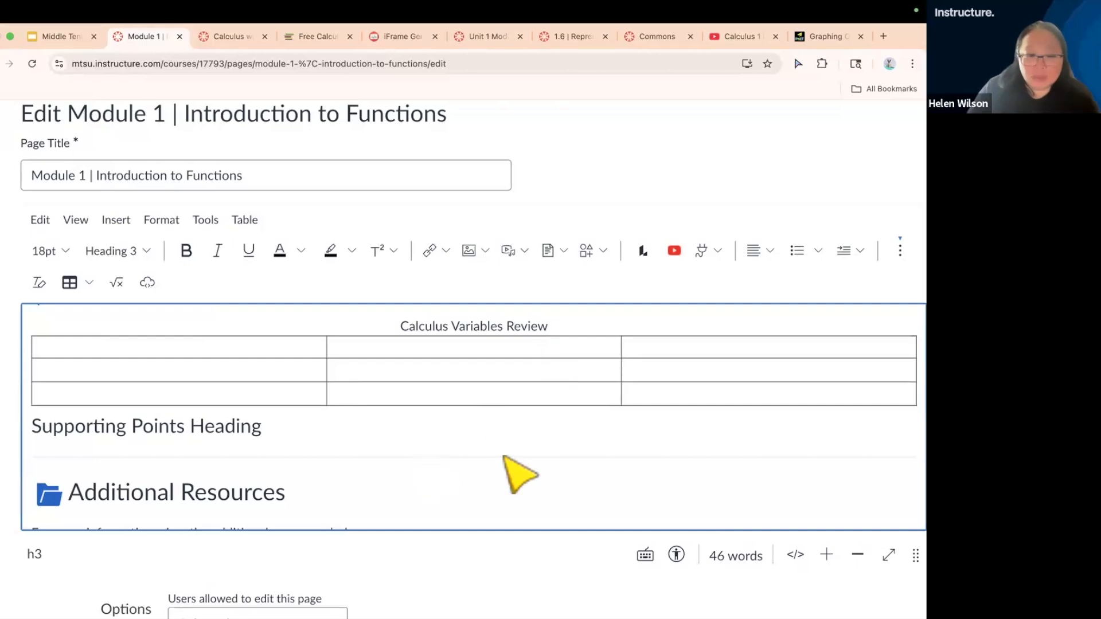
Save the Module 1 | Introduction to Functions page and look through the saved page
{"action": "scroll", "coordinate": [703, 519], "scroll_direction": "down", "scroll_amount": 1}
{"action": "scroll", "coordinate": [791, 570], "scroll_direction": "down", "scroll_amount": 10}
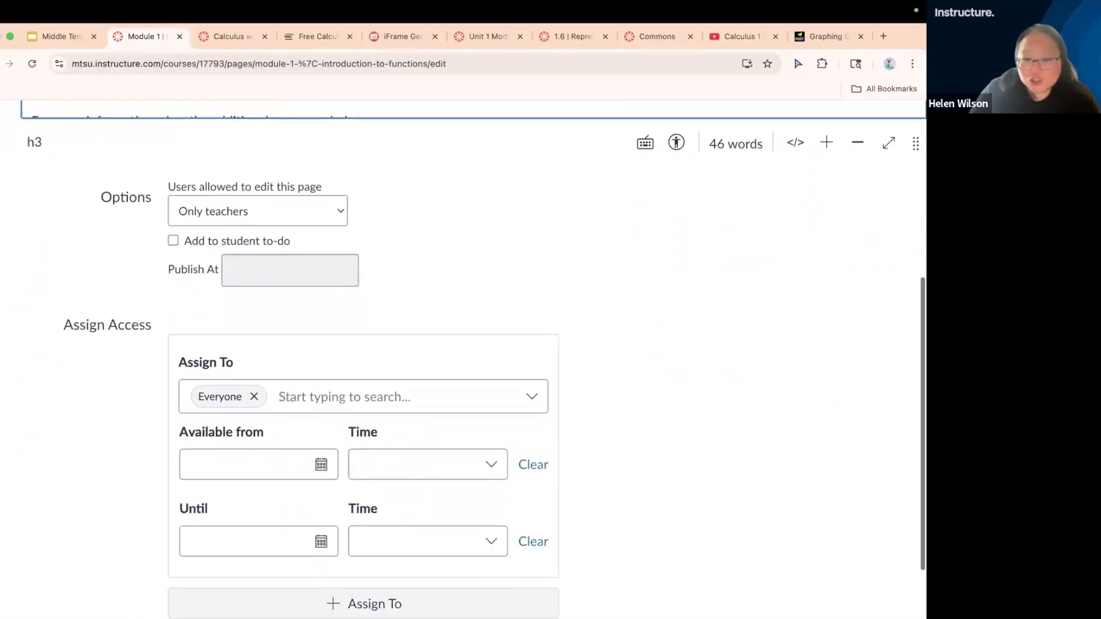
{"action": "left_click", "coordinate": [905, 555]}
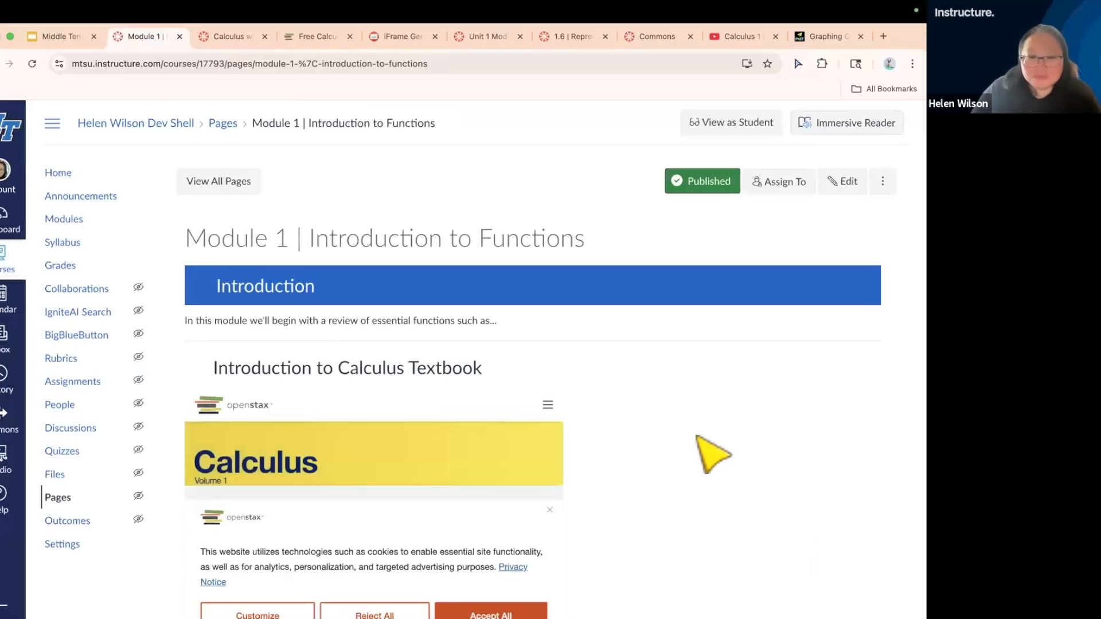
{"action": "scroll", "coordinate": [711, 453], "scroll_direction": "down", "scroll_amount": 7}
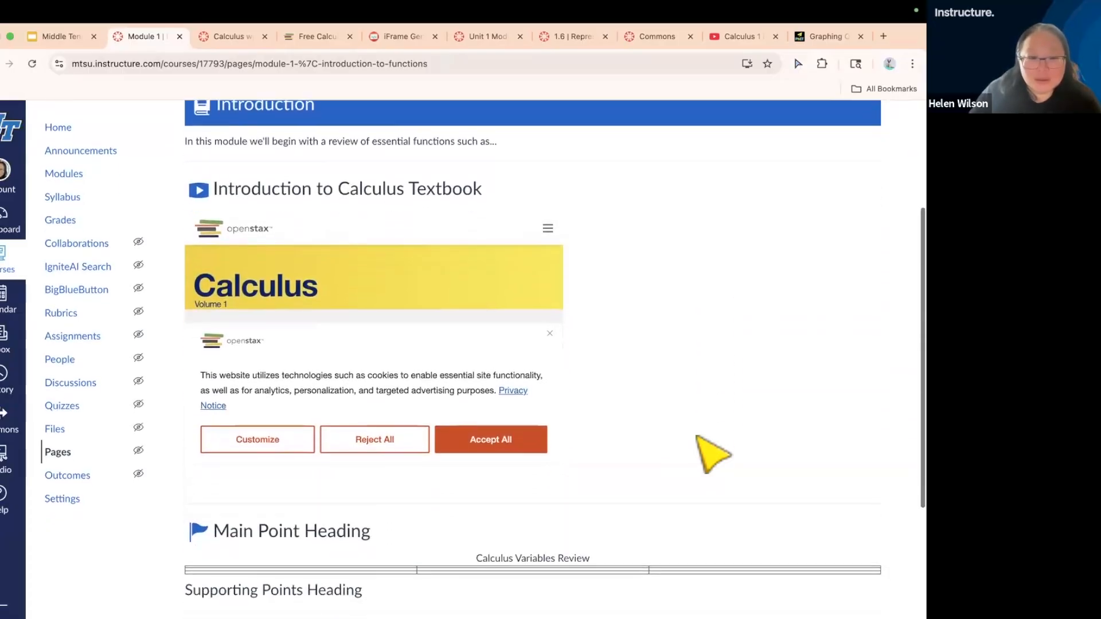
{"action": "scroll", "coordinate": [711, 453], "scroll_direction": "up", "scroll_amount": 6}
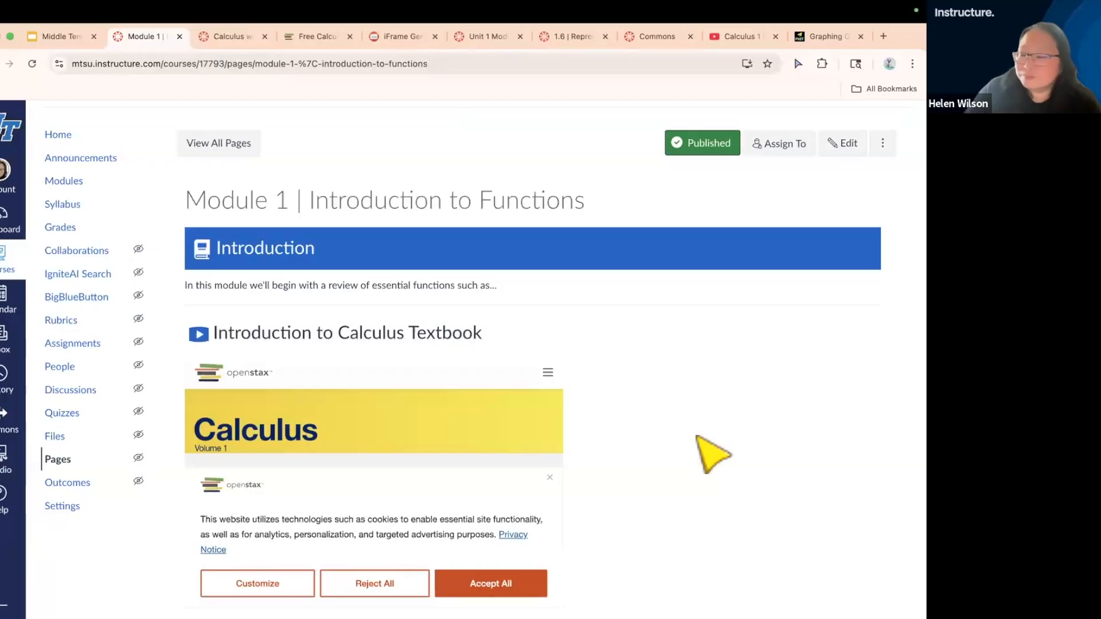
{"action": "scroll", "coordinate": [697, 437], "scroll_direction": "up", "scroll_amount": 1}
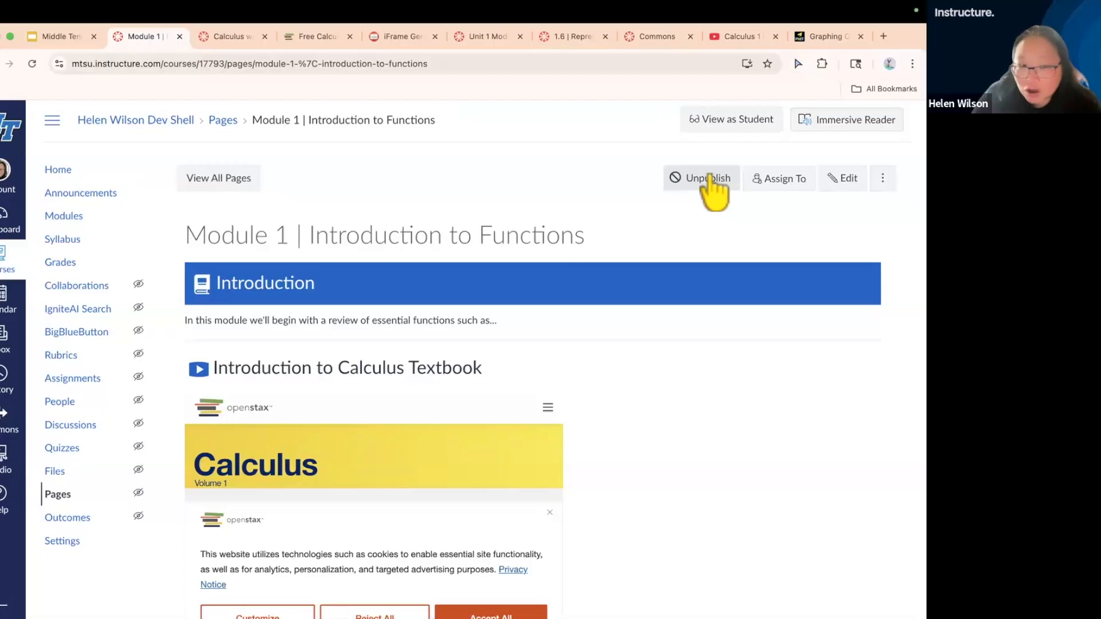
View the Module 1 | Overview page from the course's module list and return to the list
{"action": "left_click", "coordinate": [78, 217]}
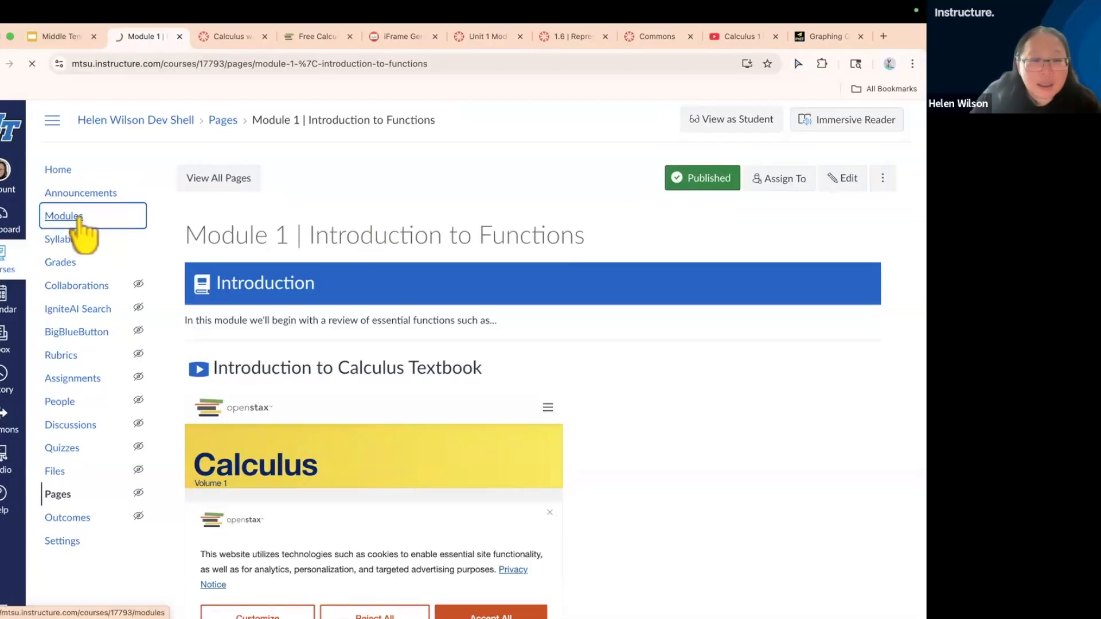
{"action": "scroll", "coordinate": [256, 190], "scroll_direction": "down", "scroll_amount": 5}
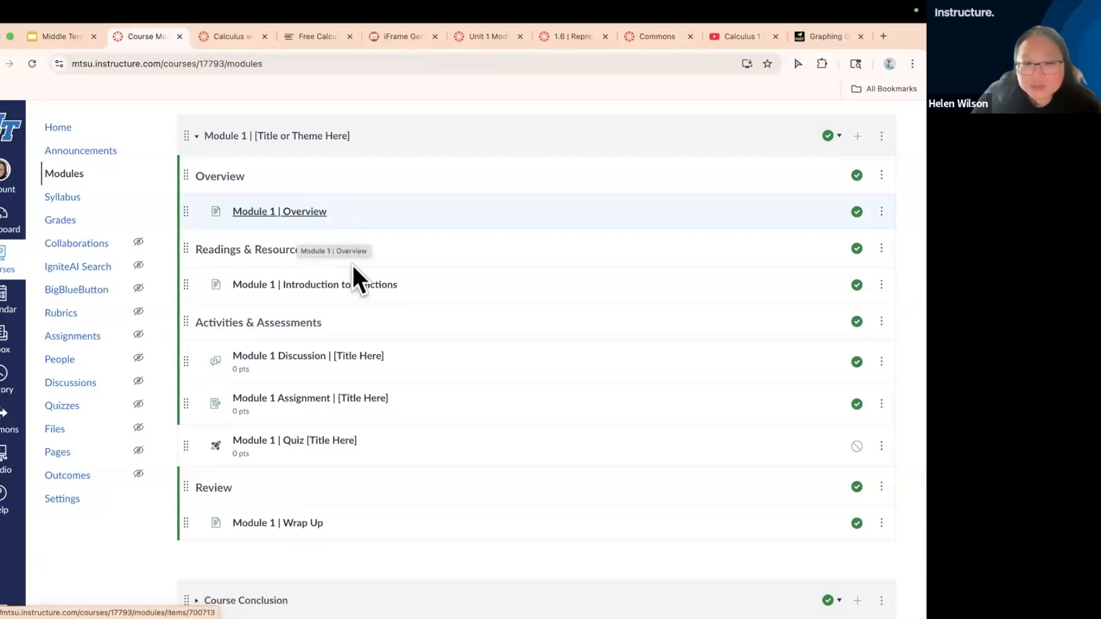
{"action": "left_click", "coordinate": [252, 214]}
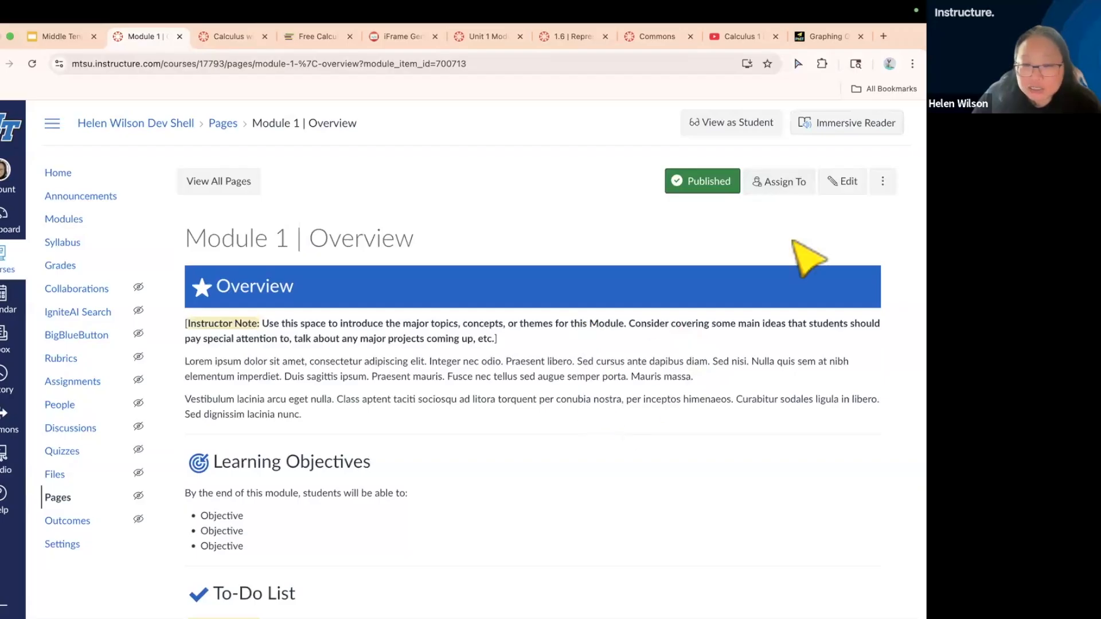
{"action": "left_click", "coordinate": [9, 64]}
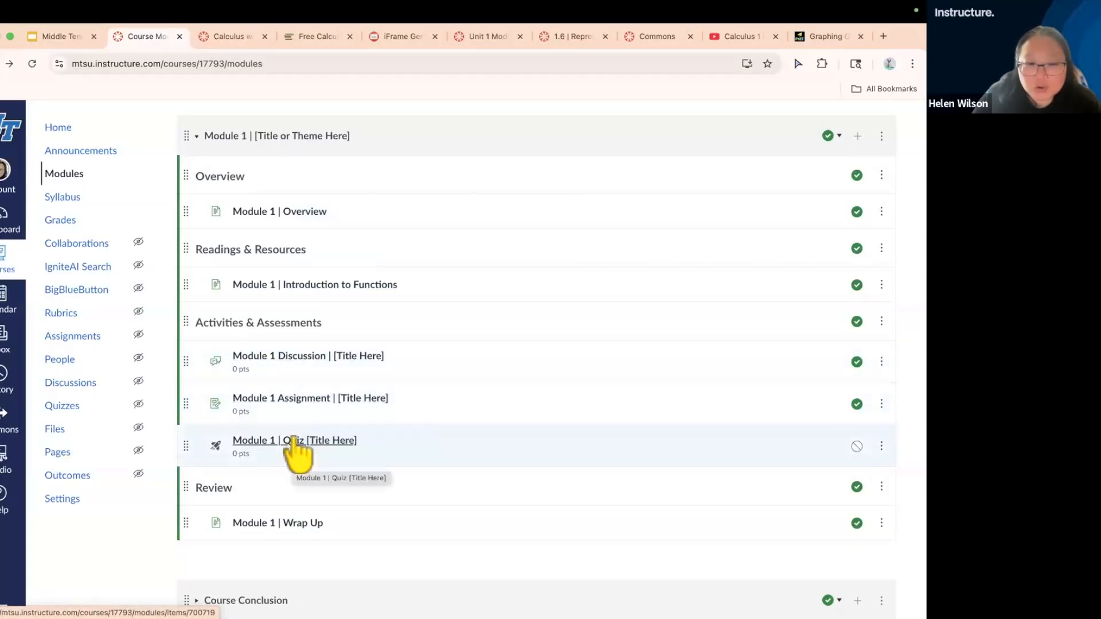
Open the Module 1 | Wrap Up page for editing and save it
{"action": "left_click", "coordinate": [298, 524]}
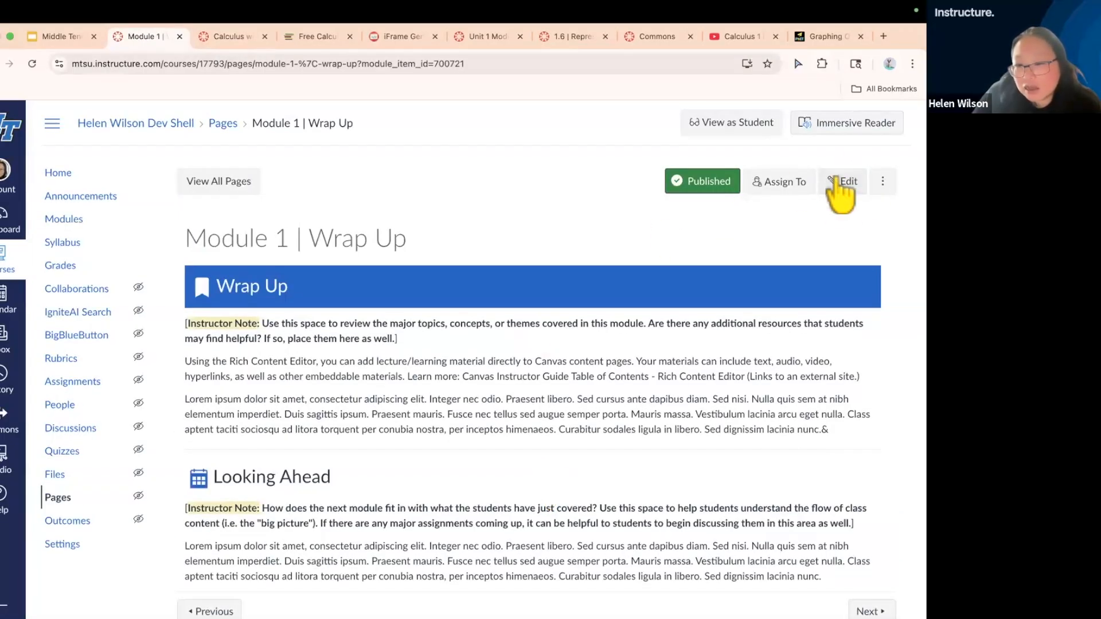
{"action": "left_click", "coordinate": [844, 181]}
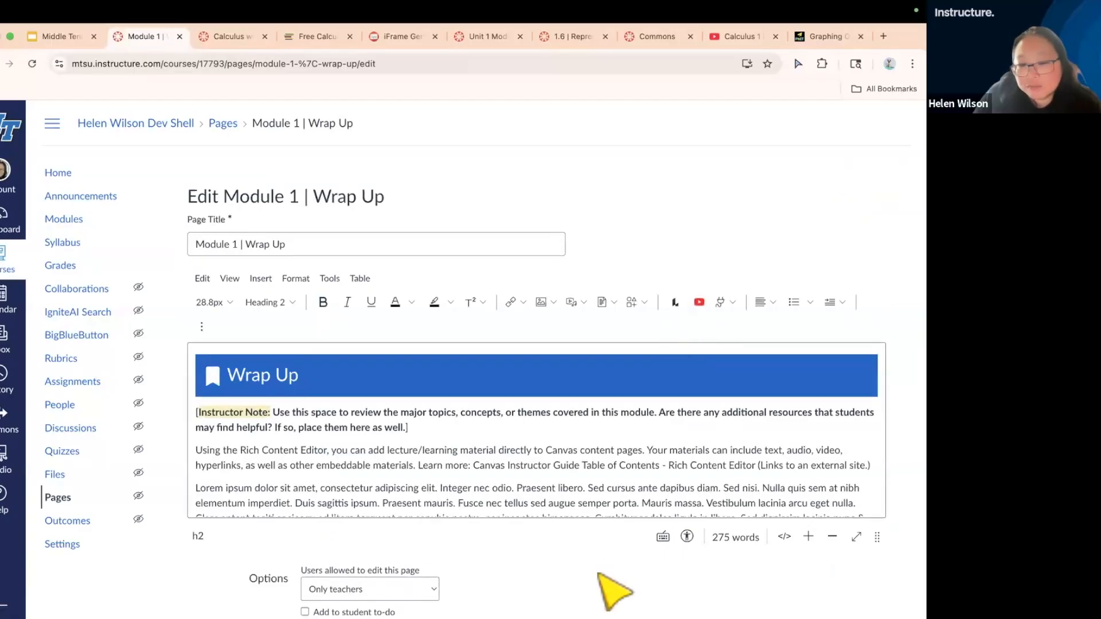
{"action": "scroll", "coordinate": [615, 590], "scroll_direction": "down", "scroll_amount": 7}
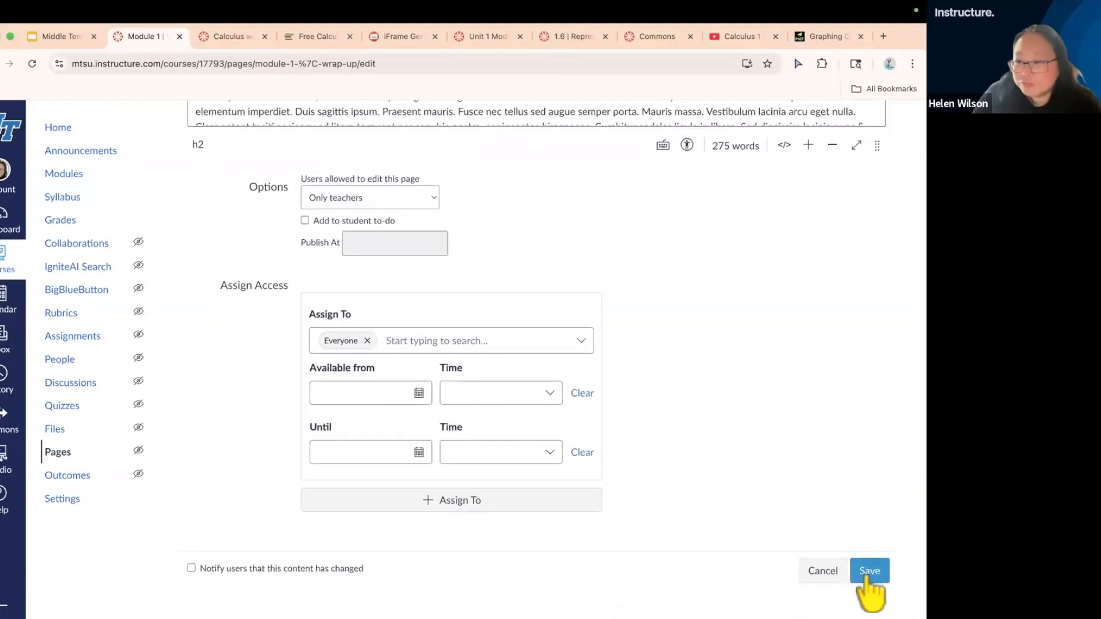
{"action": "left_click", "coordinate": [870, 572]}
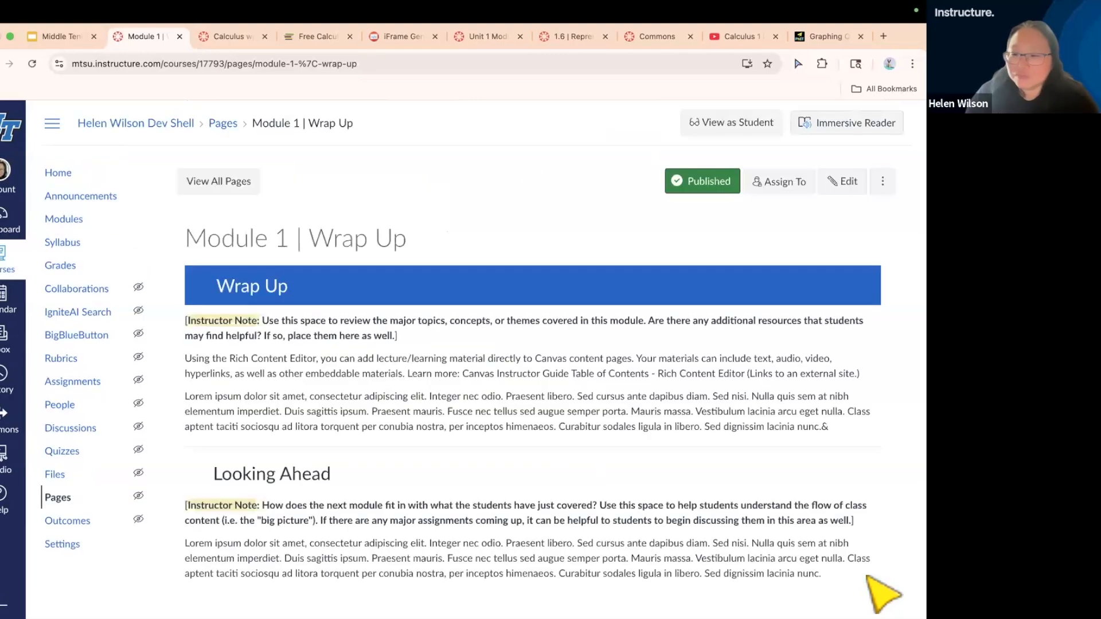
Return to the course's module list and open the Module 1 | Introduction to Functions page
{"action": "left_click", "coordinate": [73, 222]}
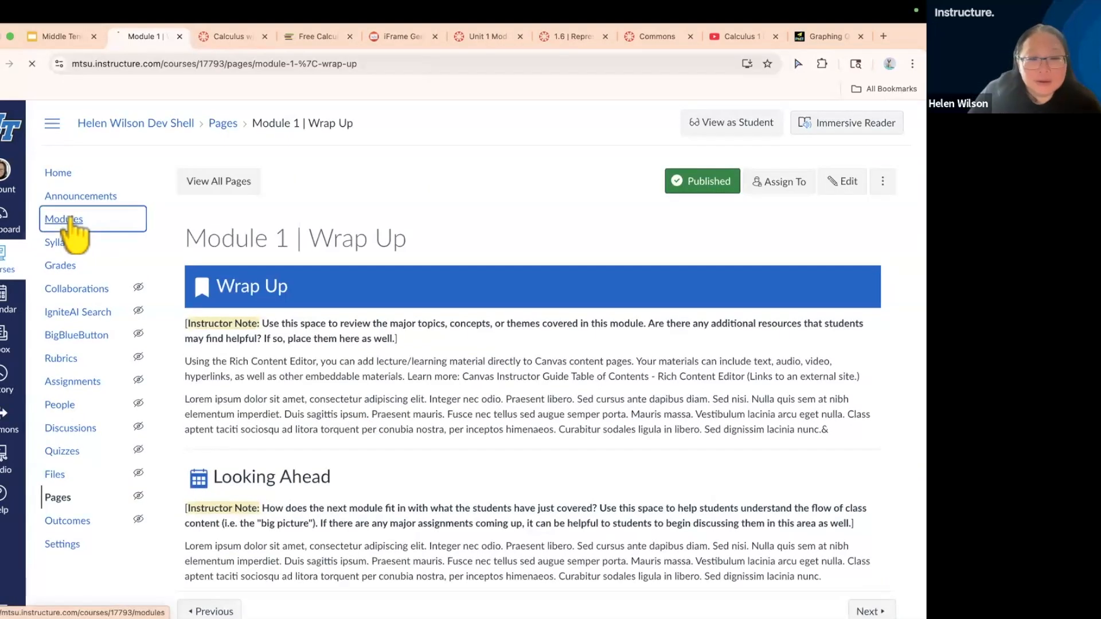
{"action": "scroll", "coordinate": [696, 446], "scroll_direction": "down", "scroll_amount": 5}
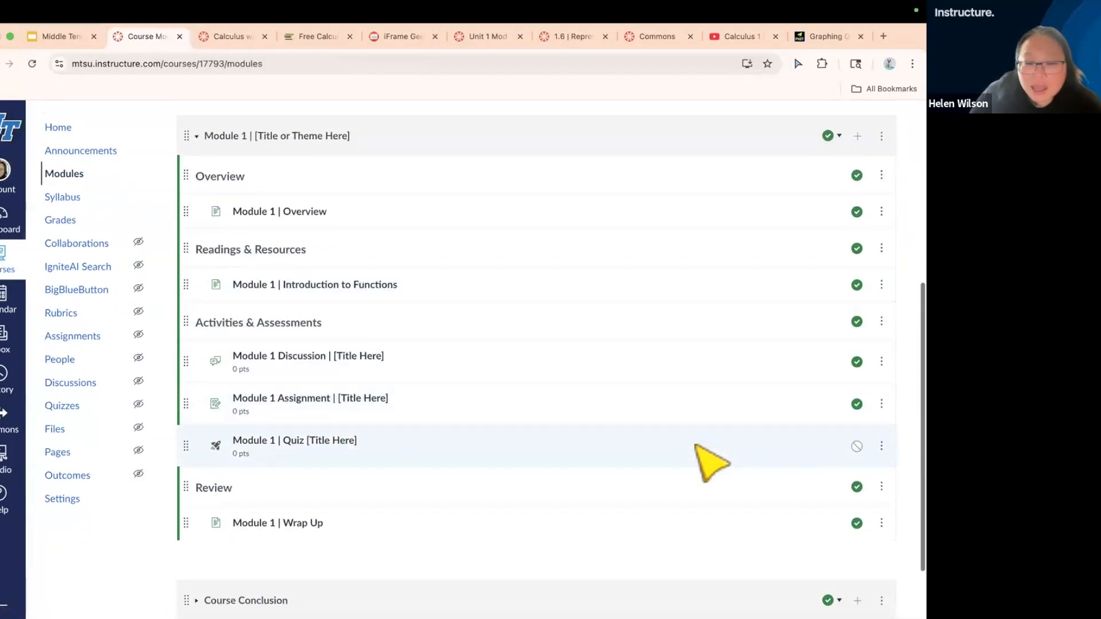
{"action": "scroll", "coordinate": [697, 446], "scroll_direction": "up", "scroll_amount": 4}
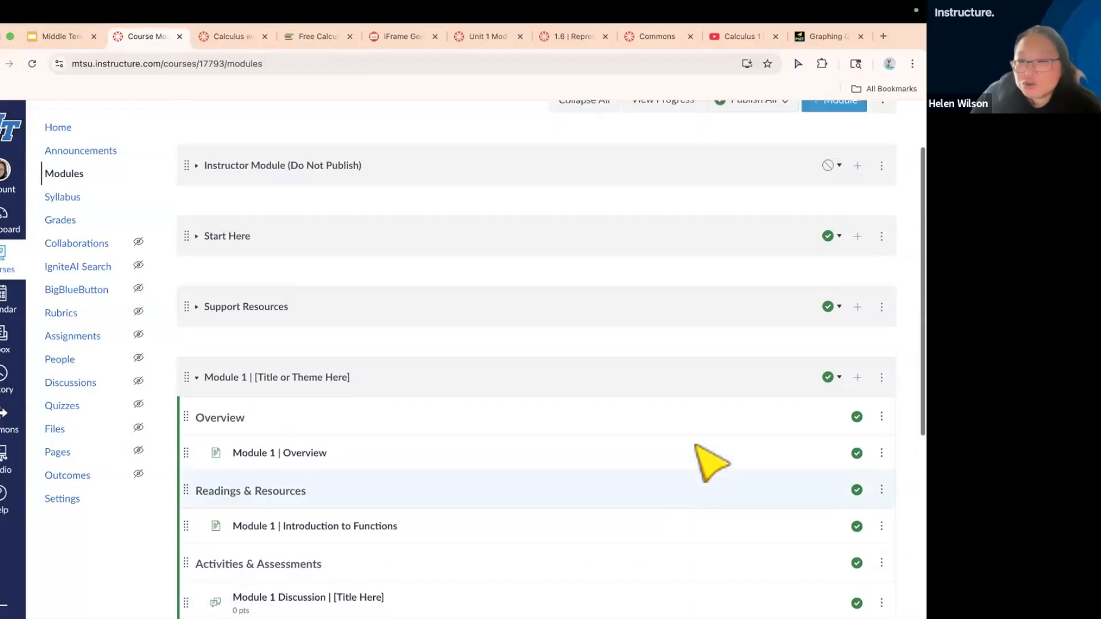
{"action": "scroll", "coordinate": [711, 462], "scroll_direction": "up", "scroll_amount": 2}
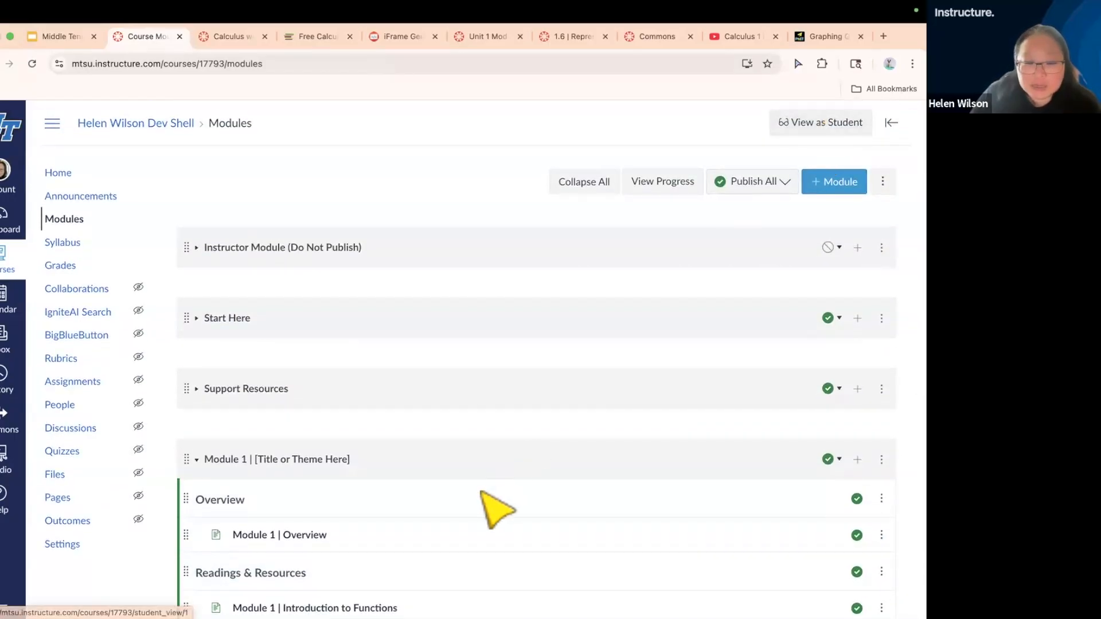
{"action": "scroll", "coordinate": [483, 493], "scroll_direction": "down", "scroll_amount": 2}
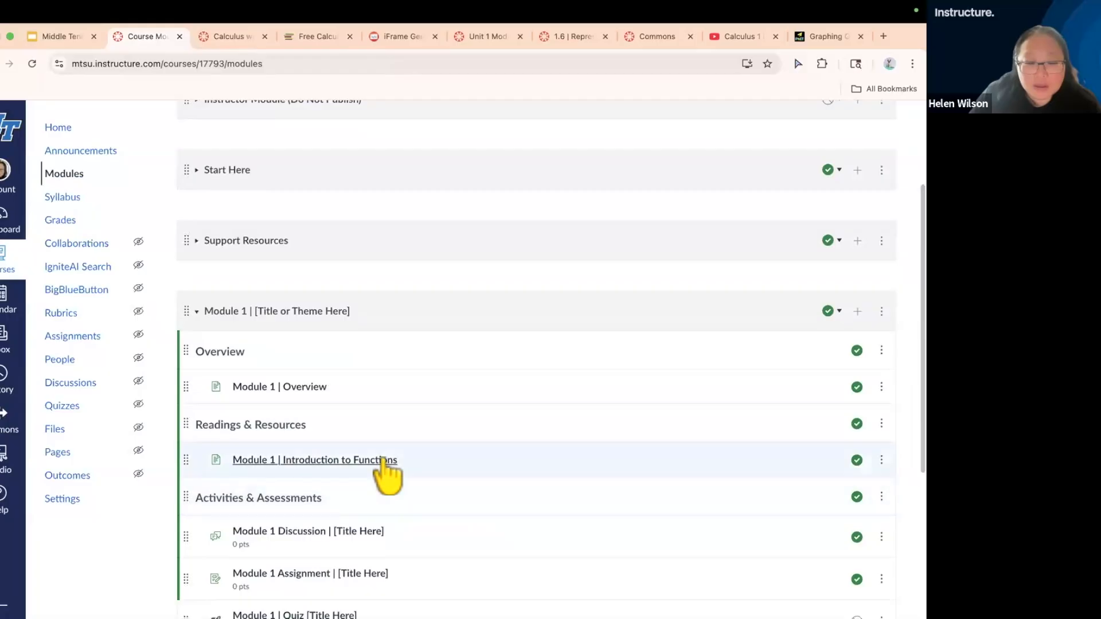
{"action": "left_click", "coordinate": [383, 460]}
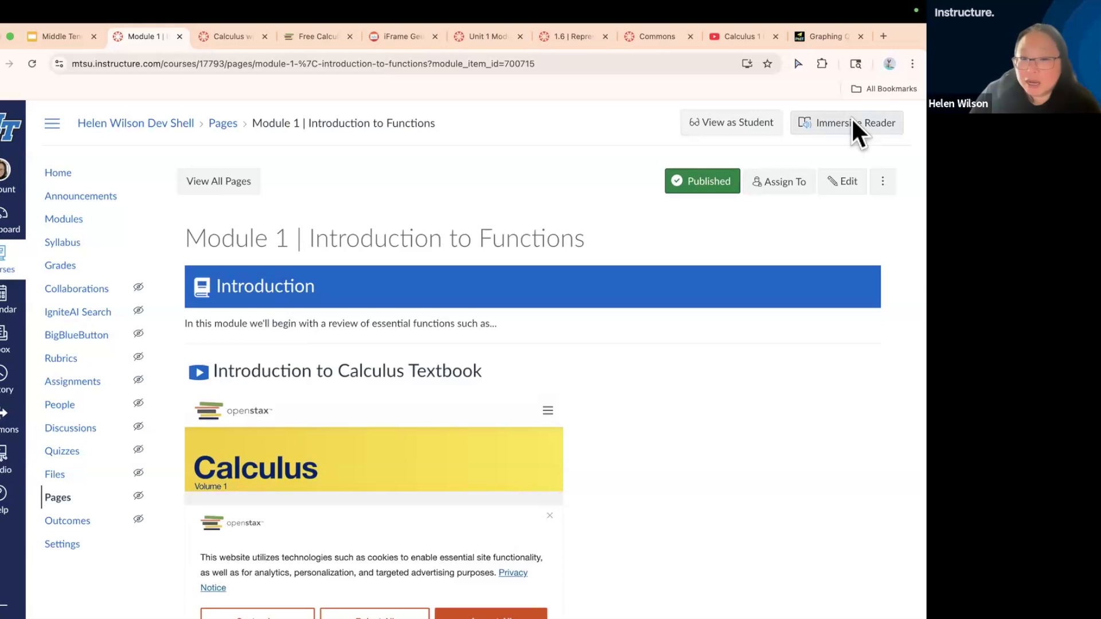
Open the Module 1 | Introduction to Functions page in Immersive Reader
{"action": "scroll", "coordinate": [803, 439], "scroll_direction": "down", "scroll_amount": 2}
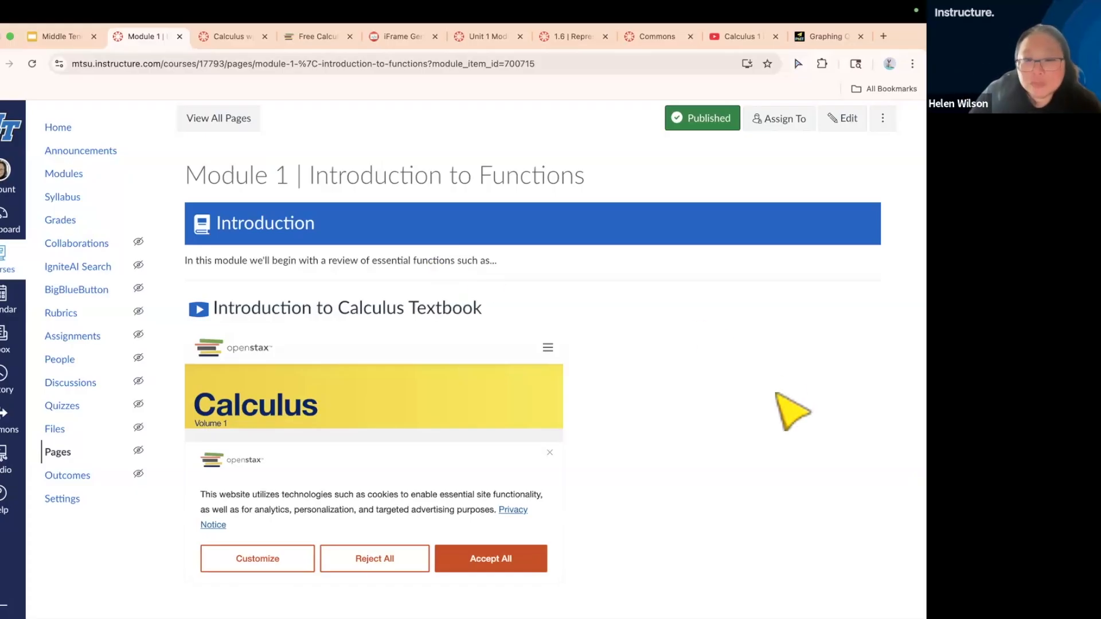
{"action": "scroll", "coordinate": [777, 394], "scroll_direction": "up", "scroll_amount": 2}
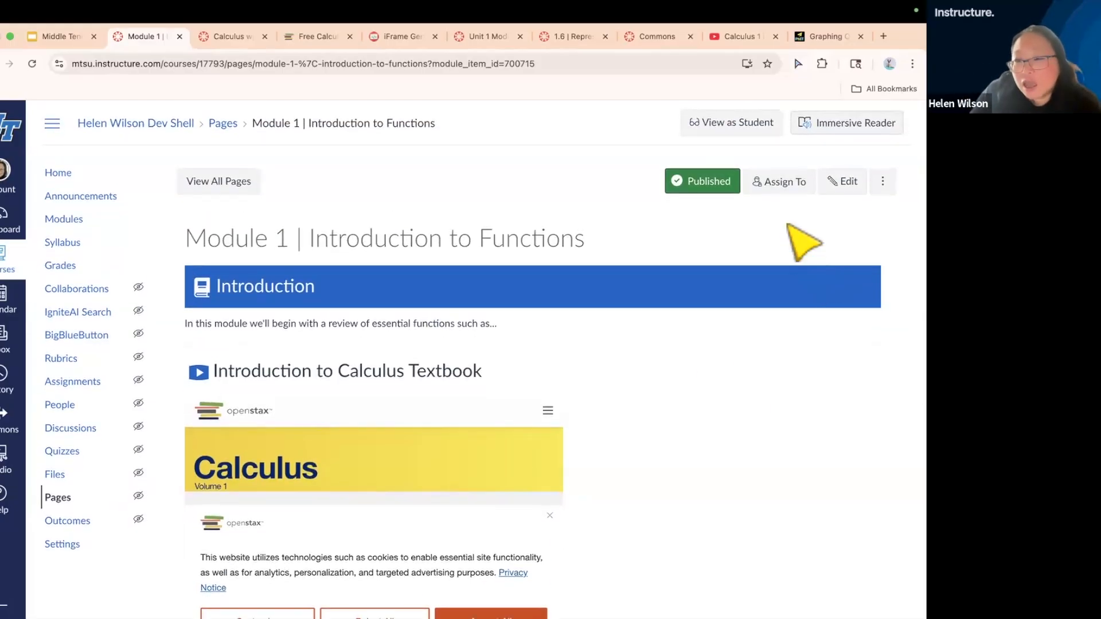
{"action": "left_click", "coordinate": [862, 125]}
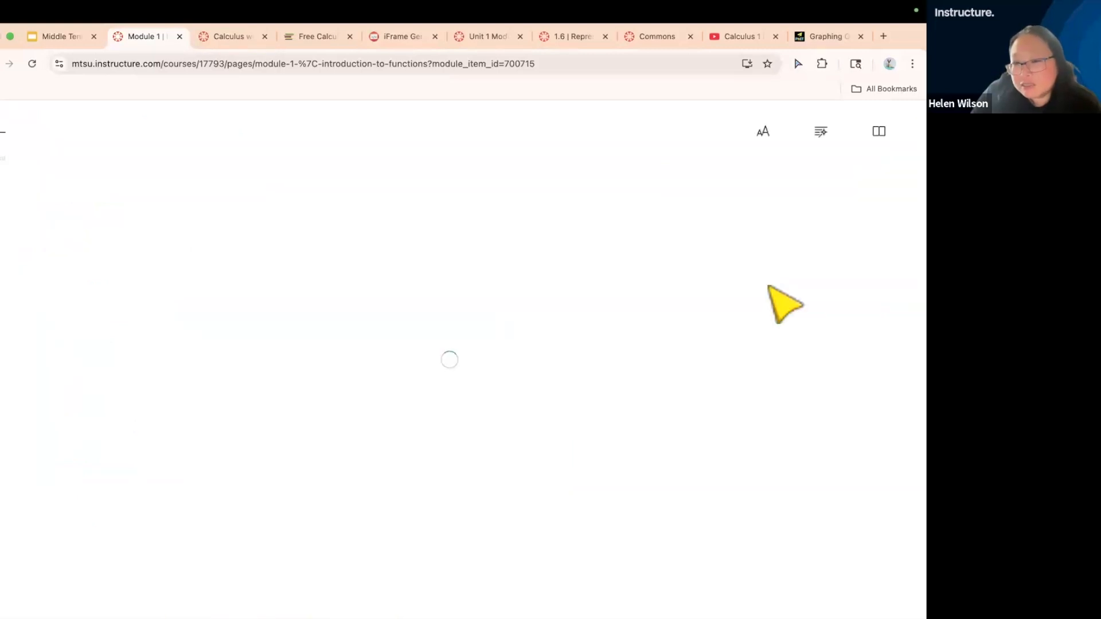
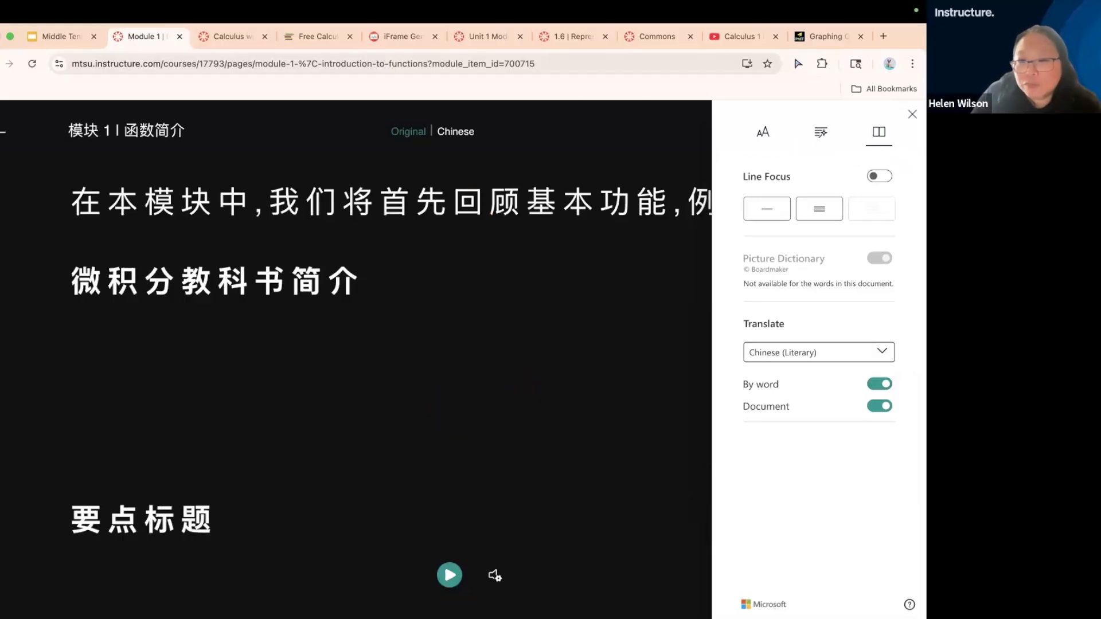
Exit Immersive Reader, then open the Module 1 | Introduction to Functions page for editing and save it
{"action": "left_click", "coordinate": [877, 132]}
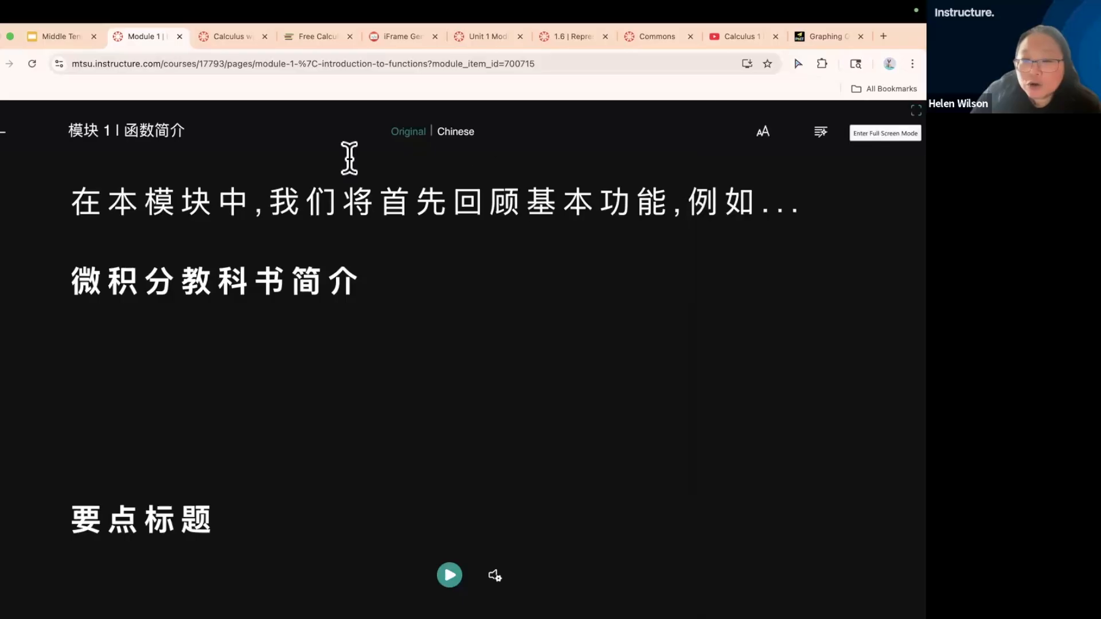
{"action": "left_click", "coordinate": [5, 133]}
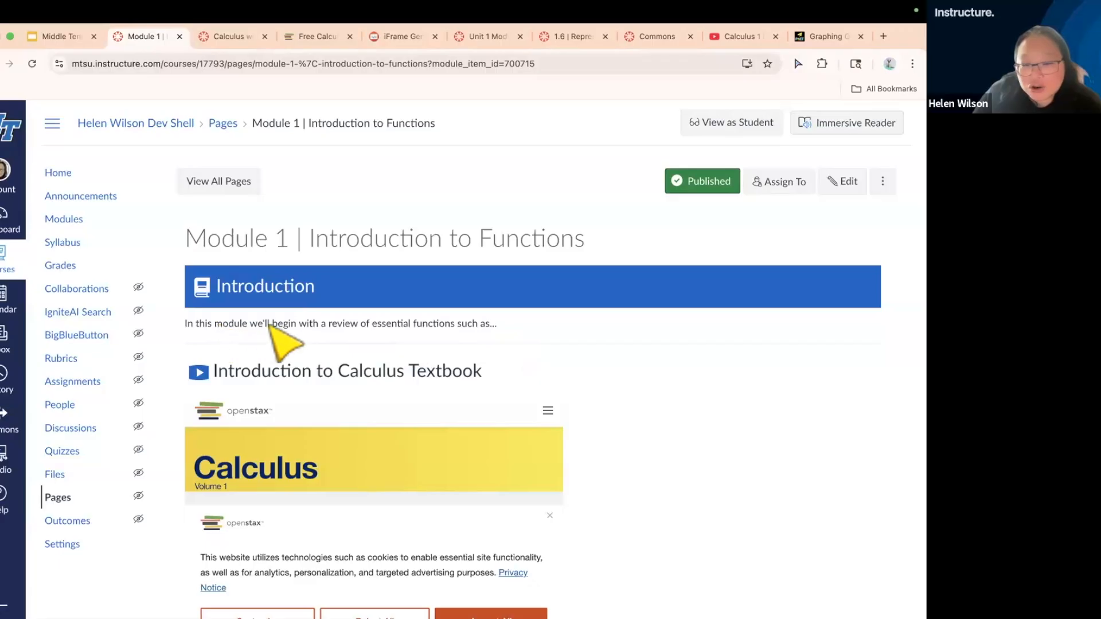
{"action": "left_click", "coordinate": [847, 184]}
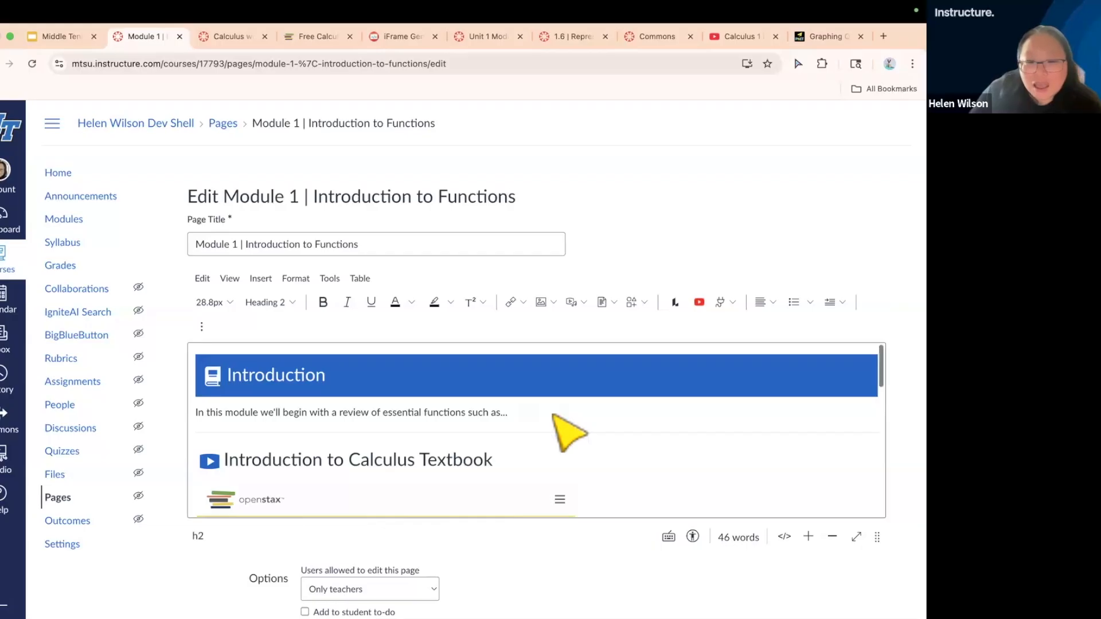
{"action": "scroll", "coordinate": [573, 433], "scroll_direction": "down", "scroll_amount": 3}
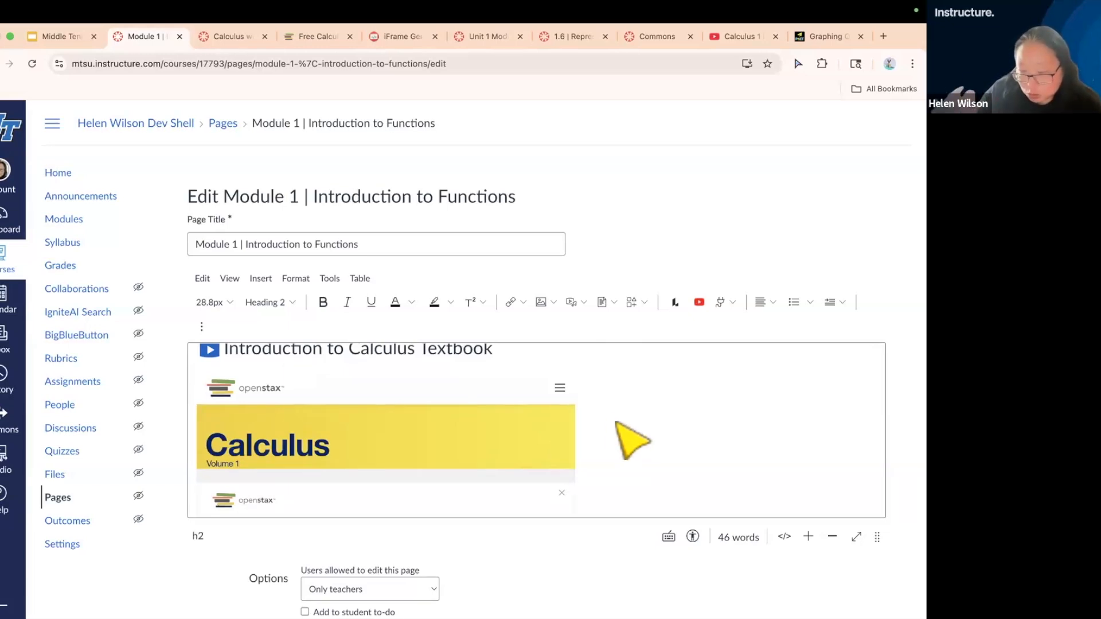
{"action": "scroll", "coordinate": [633, 440], "scroll_direction": "up", "scroll_amount": 2}
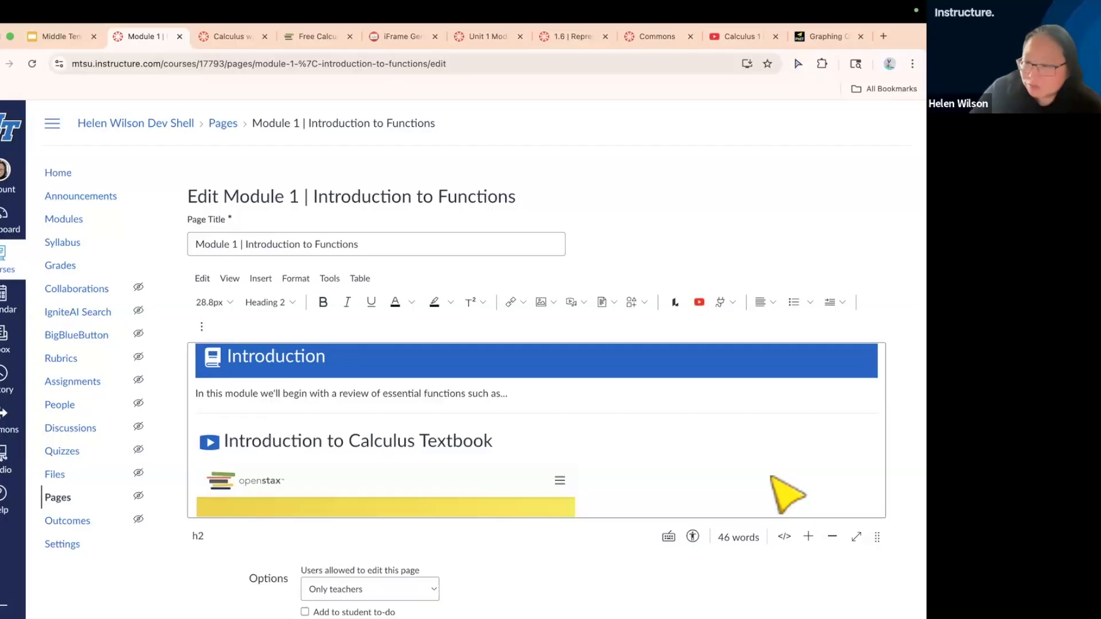
{"action": "scroll", "coordinate": [762, 568], "scroll_direction": "down", "scroll_amount": 3}
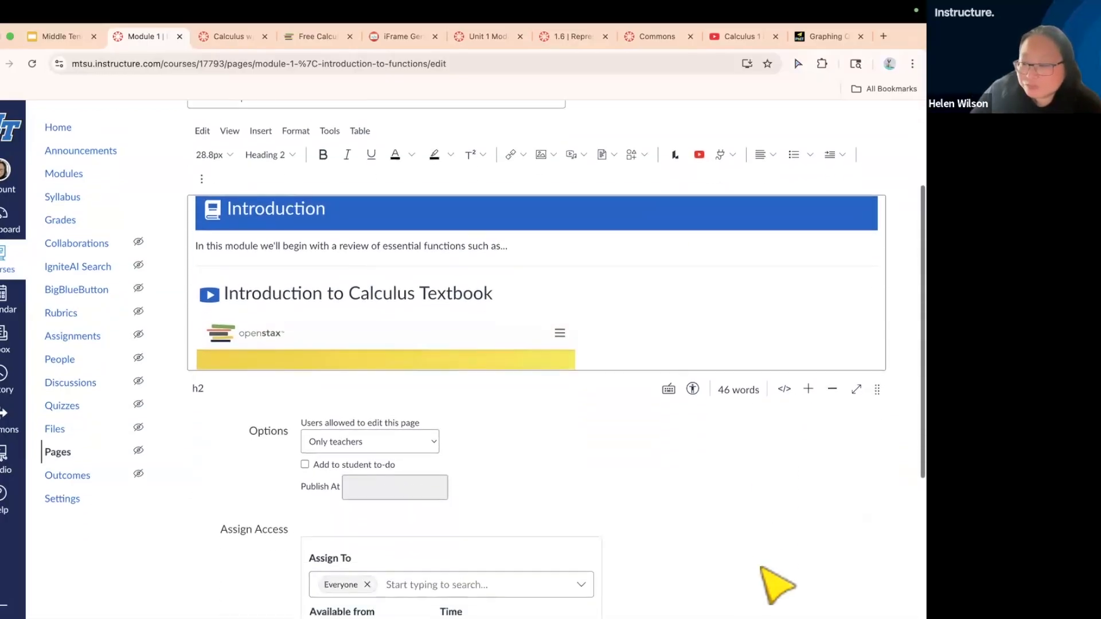
{"action": "scroll", "coordinate": [777, 585], "scroll_direction": "down", "scroll_amount": 4}
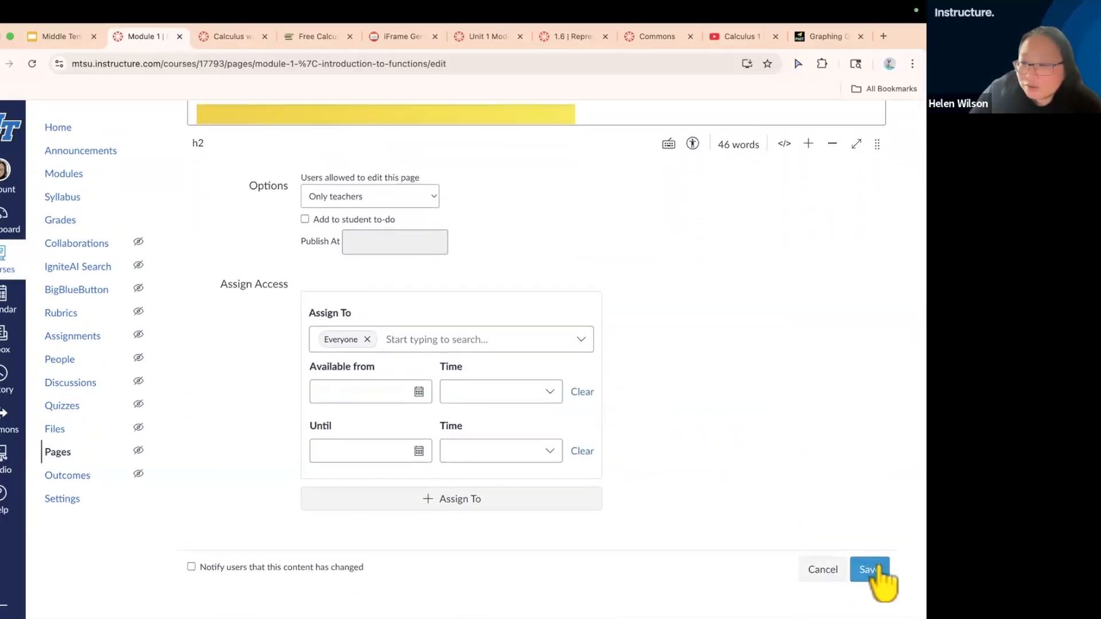
{"action": "left_click", "coordinate": [878, 571]}
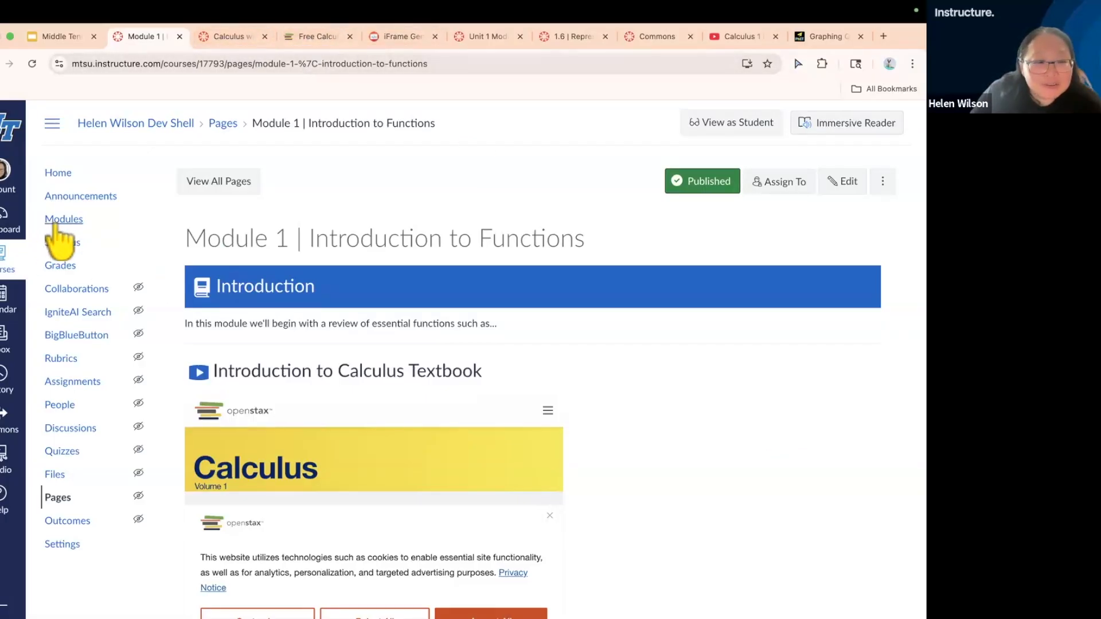
View the sample Unit 1 Module overview and 1.6 | Represent a Function Algebraically pages, then return to the Module 1 page
{"action": "left_click", "coordinate": [480, 36]}
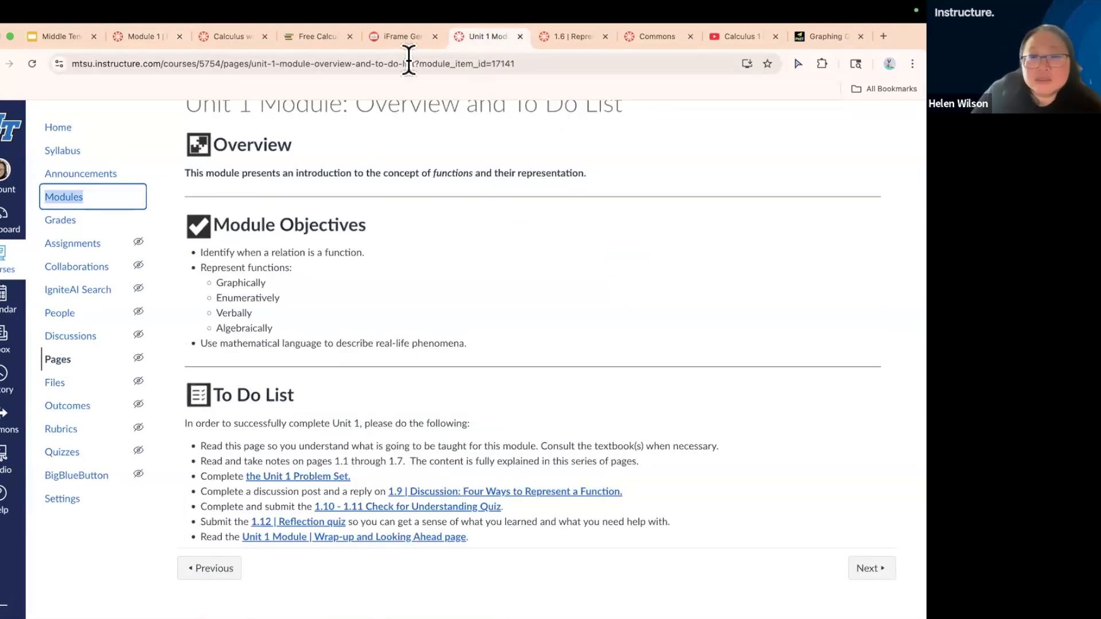
{"action": "left_click", "coordinate": [556, 39]}
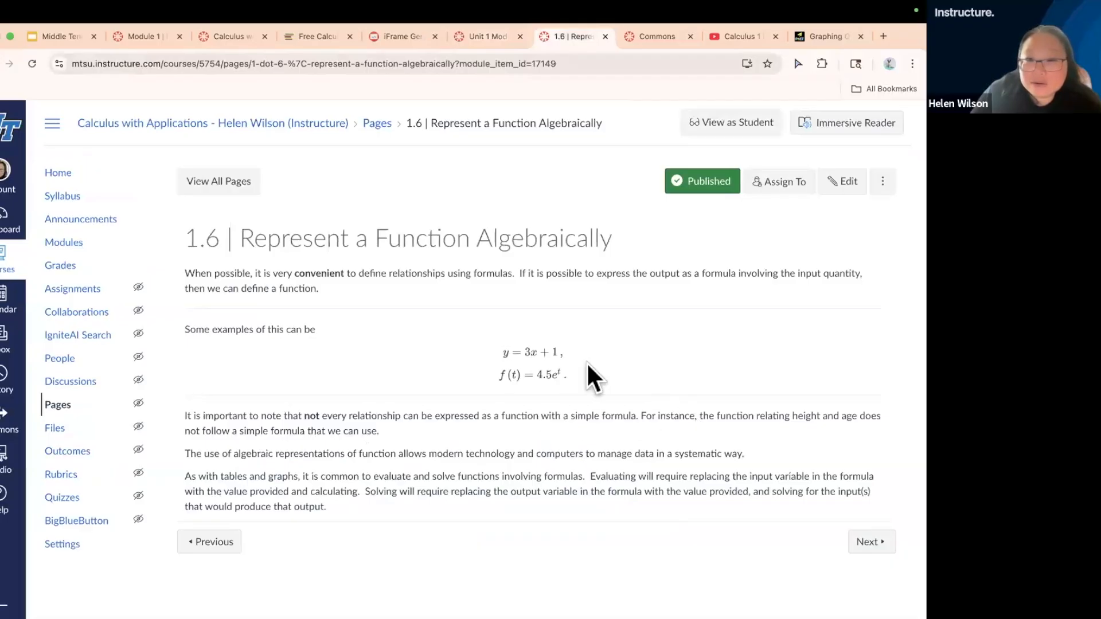
{"action": "left_click", "coordinate": [487, 34]}
{"action": "left_click", "coordinate": [139, 34]}
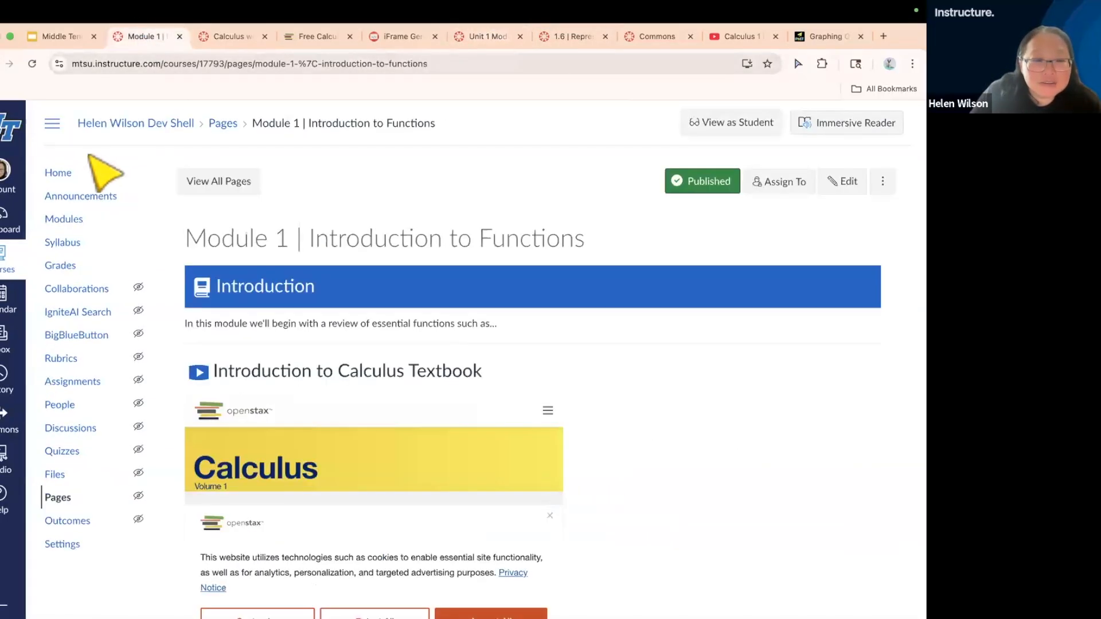
Open the Calculus 101 course home page and review its banner, welcome text and instructor information
{"action": "left_click", "coordinate": [92, 173]}
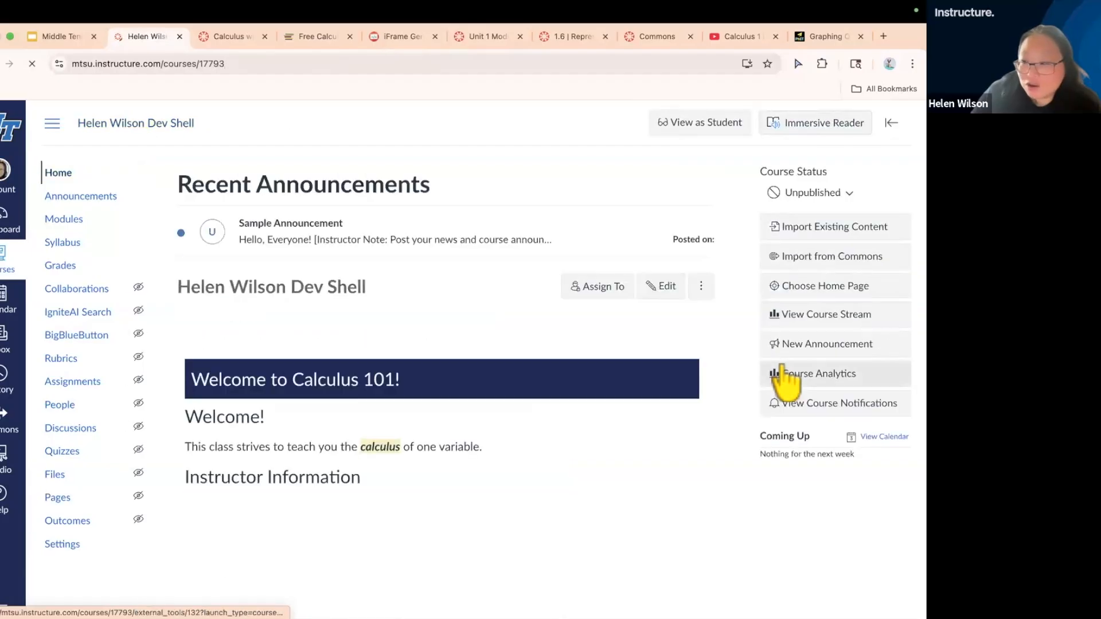
{"action": "scroll", "coordinate": [702, 571], "scroll_direction": "down", "scroll_amount": 8}
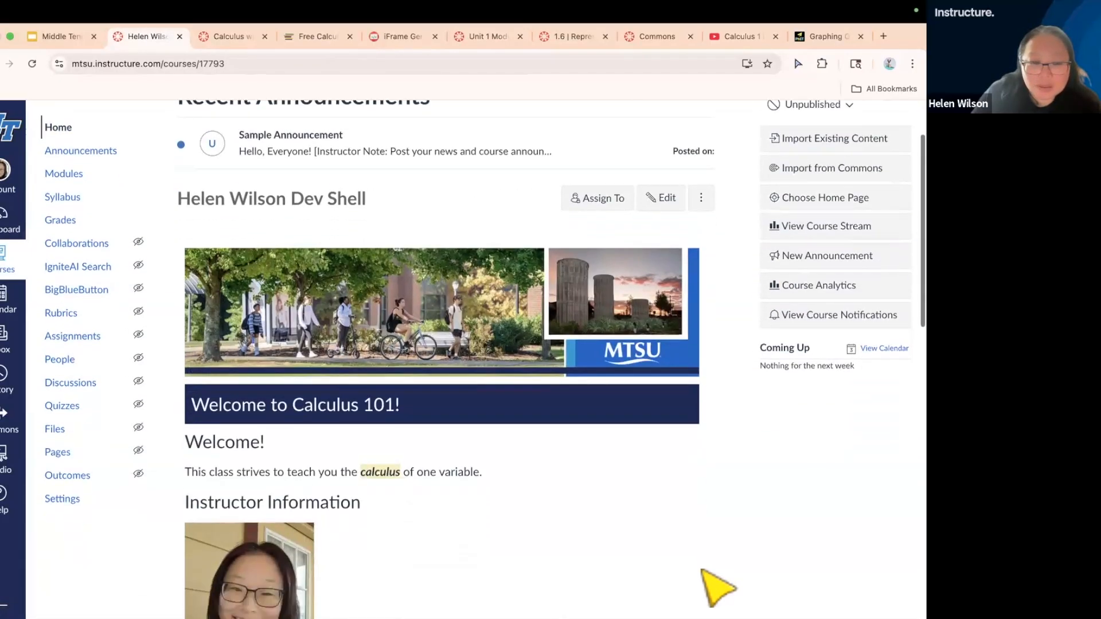
{"action": "scroll", "coordinate": [701, 570], "scroll_direction": "up", "scroll_amount": 2}
{"action": "scroll", "coordinate": [701, 570], "scroll_direction": "down", "scroll_amount": 1}
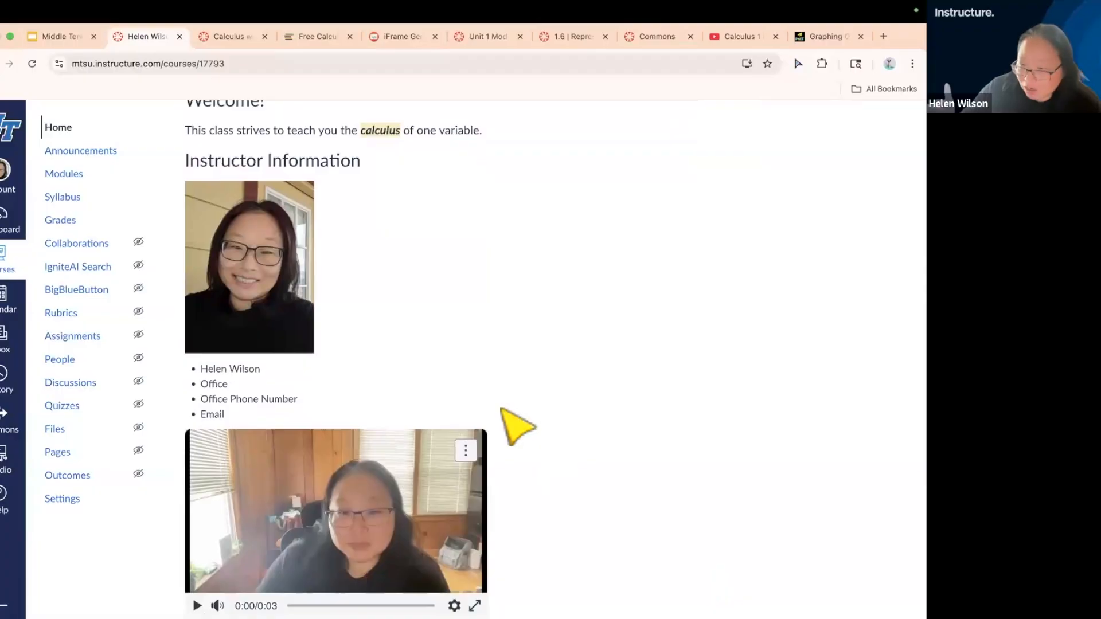
Open the list of all course pages and review the page titles and their publish status
{"action": "left_click", "coordinate": [56, 453]}
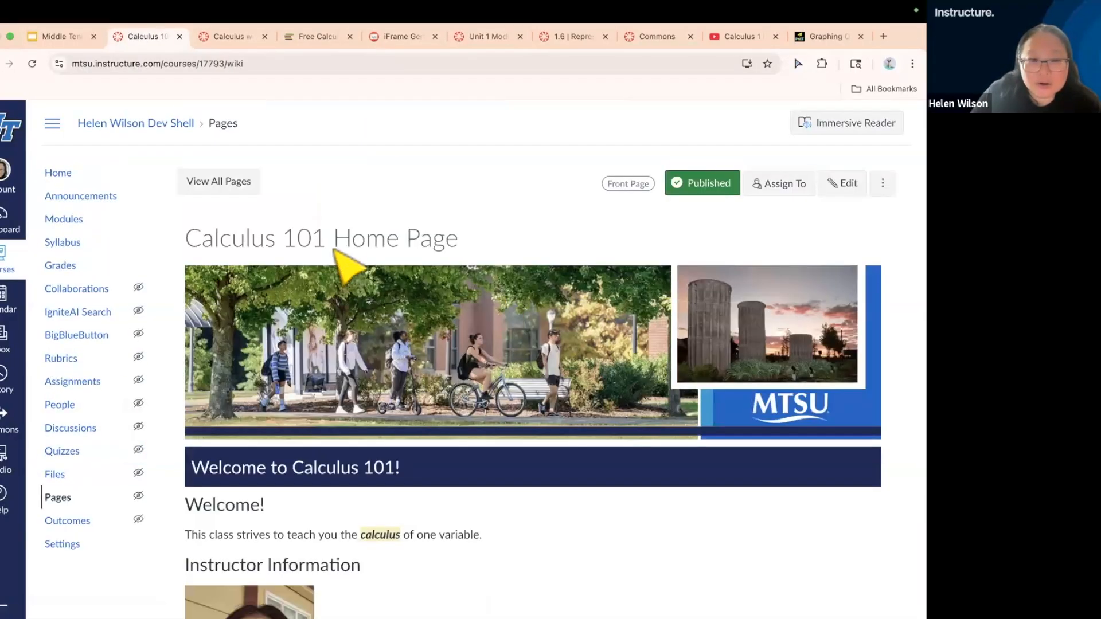
{"action": "left_click", "coordinate": [234, 185]}
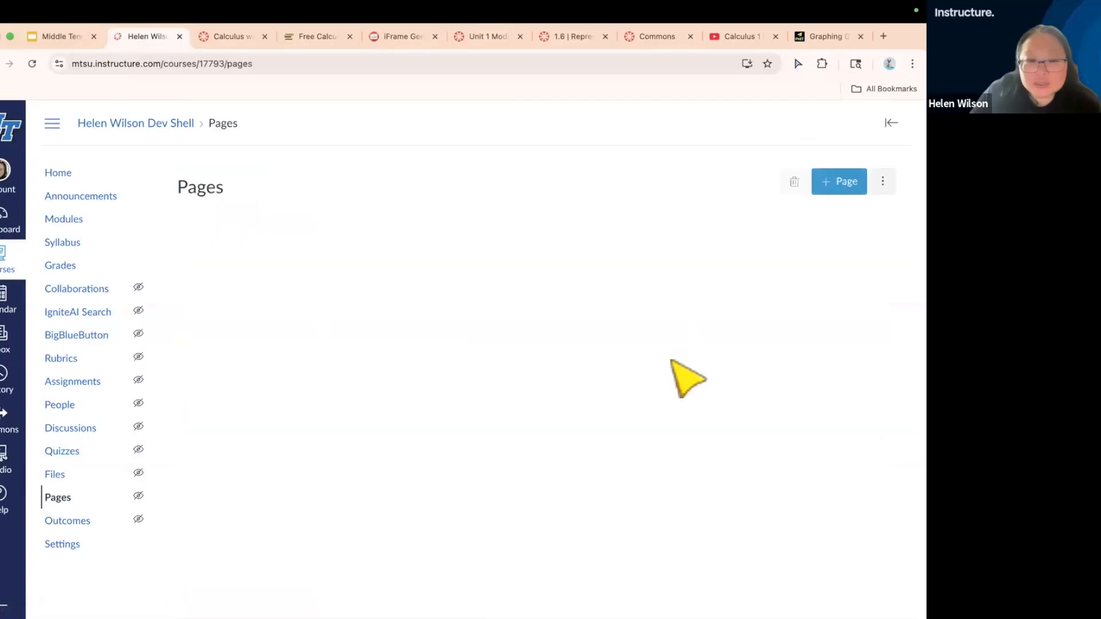
{"action": "scroll", "coordinate": [631, 554], "scroll_direction": "down", "scroll_amount": 1}
{"action": "scroll", "coordinate": [628, 554], "scroll_direction": "down", "scroll_amount": 1}
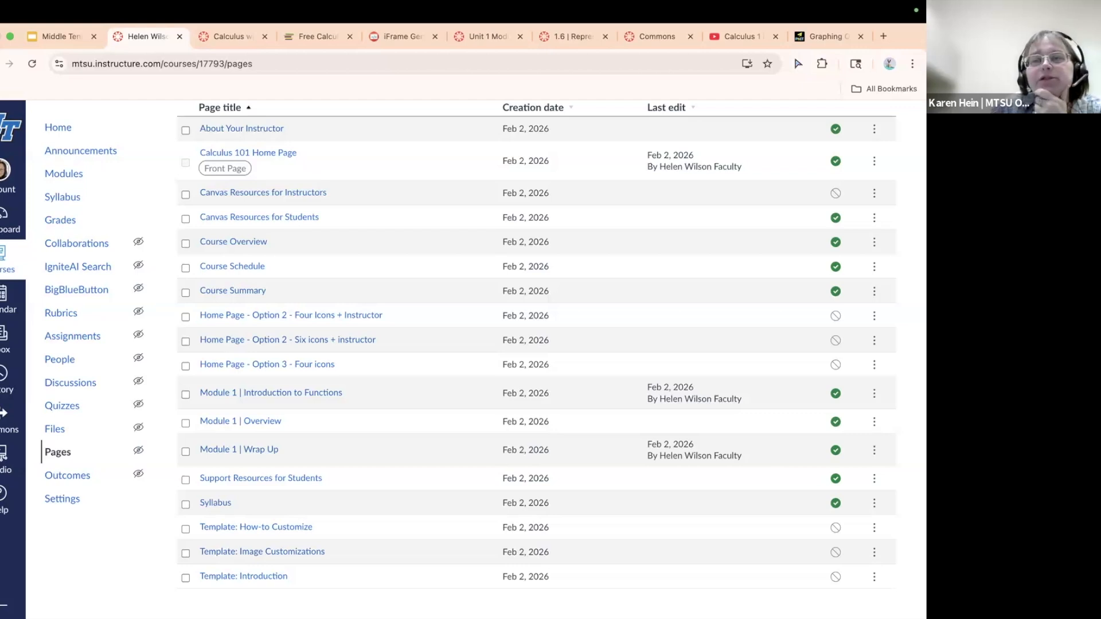
Replace the course image in the course settings with computer-5130405_1280.jpg from the Desktop and update the course details
{"action": "left_click", "coordinate": [57, 128]}
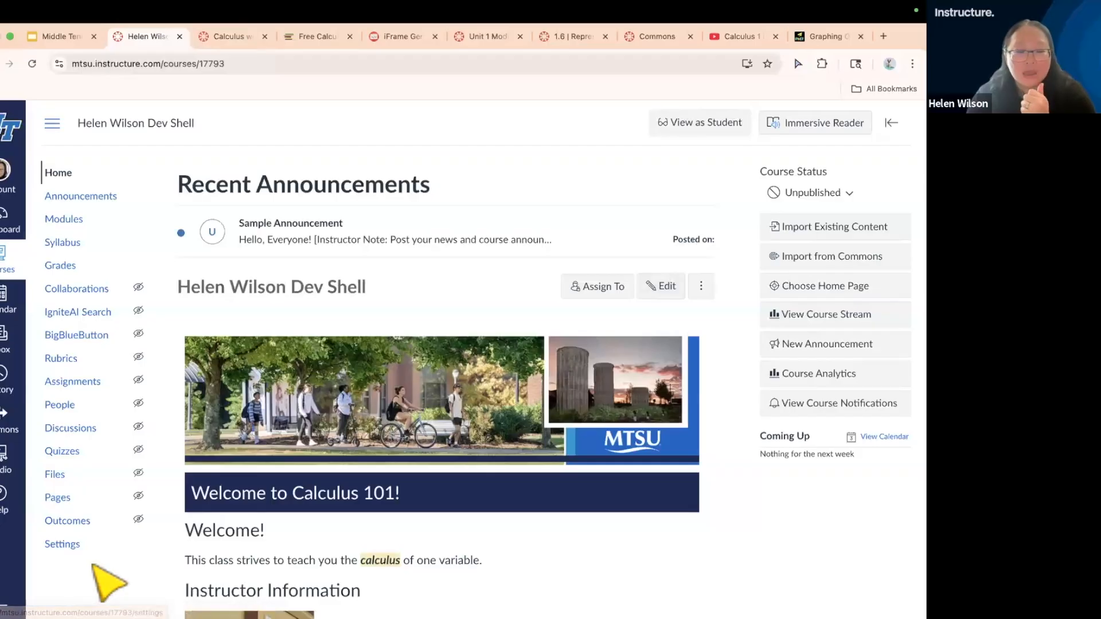
{"action": "left_click", "coordinate": [68, 545]}
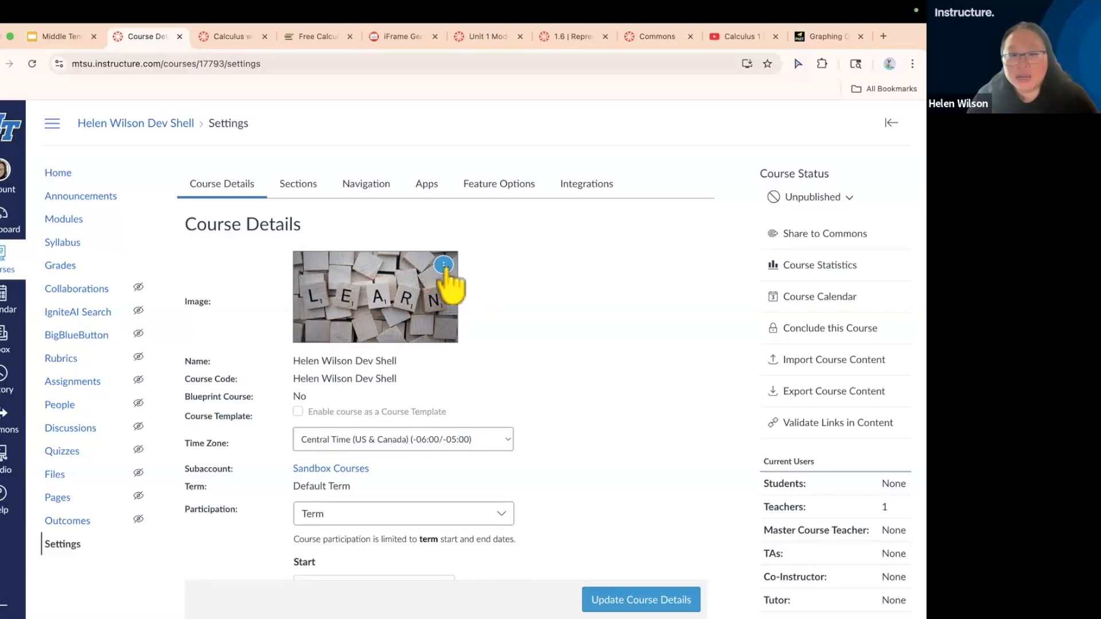
{"action": "left_click", "coordinate": [446, 269]}
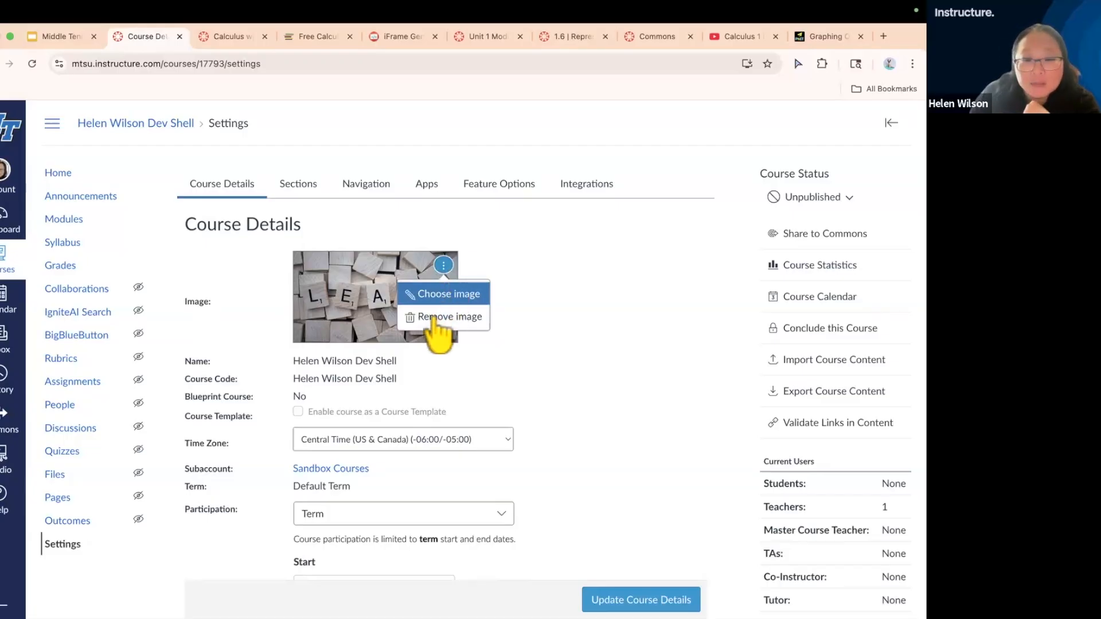
{"action": "left_click", "coordinate": [437, 294]}
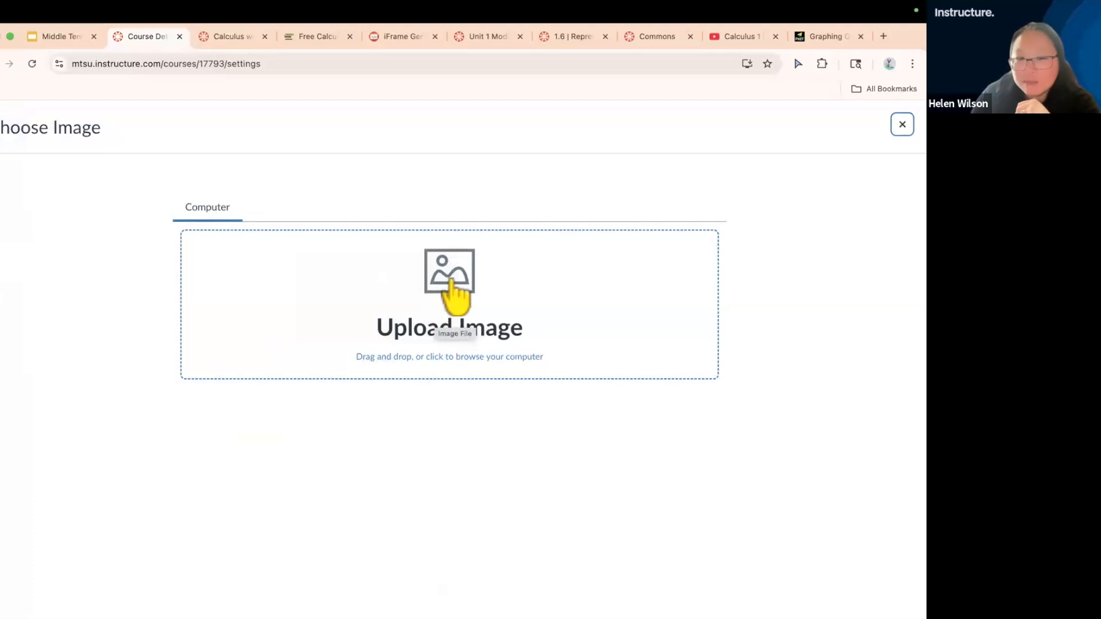
{"action": "left_click", "coordinate": [449, 279]}
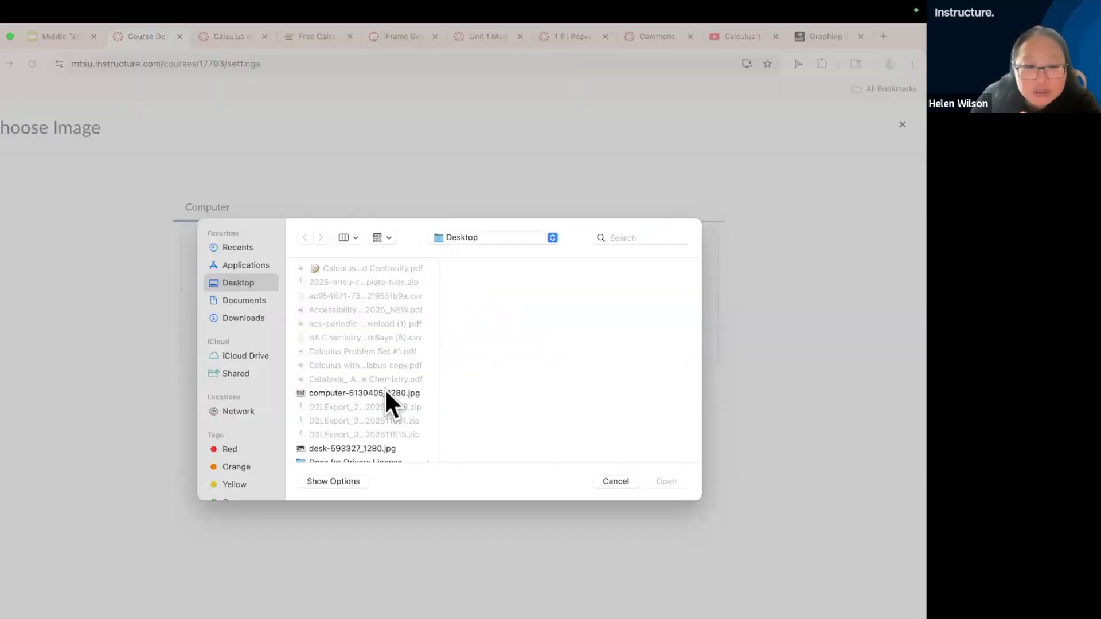
{"action": "left_click", "coordinate": [386, 393]}
{"action": "left_click", "coordinate": [661, 482]}
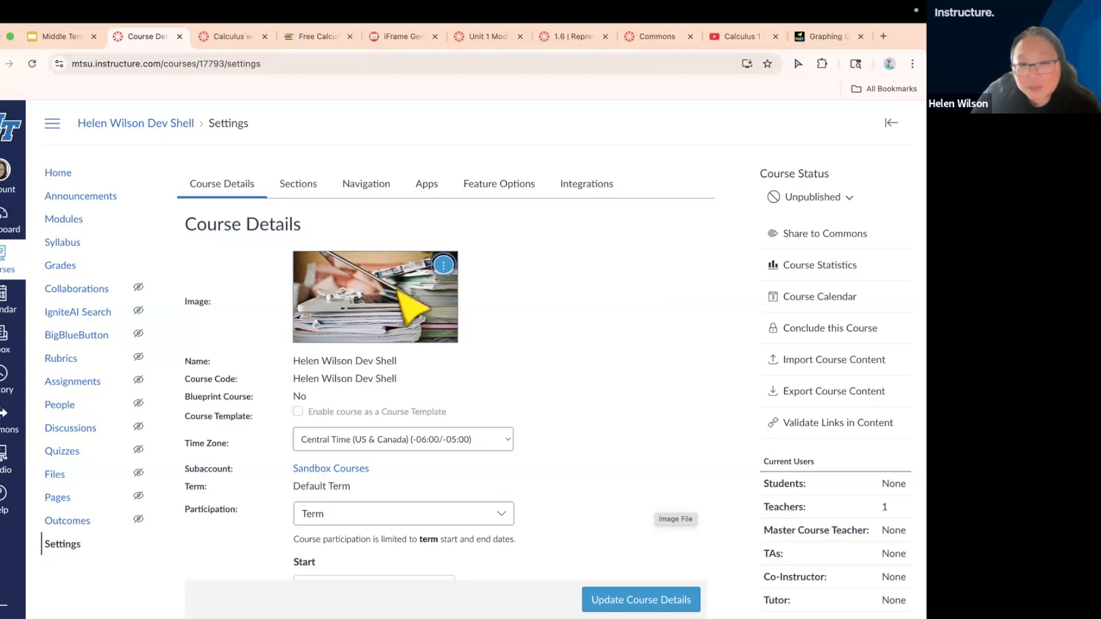
{"action": "left_click", "coordinate": [641, 599]}
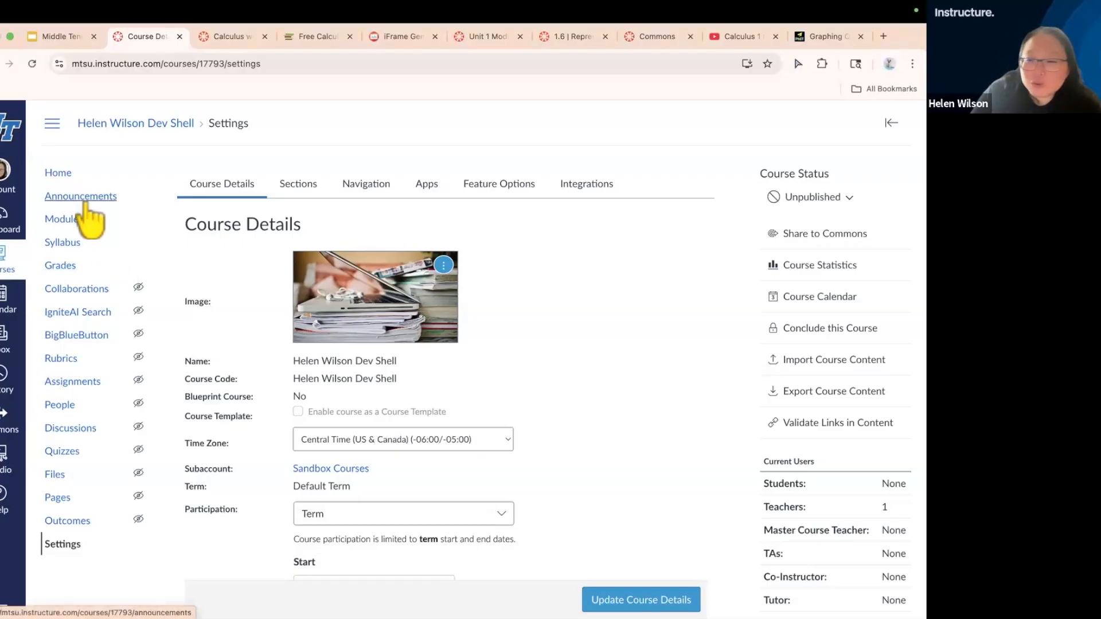
Open the Calculus 101 Home Page for editing and delete the MTSU banner image above the welcome heading
{"action": "left_click", "coordinate": [58, 174]}
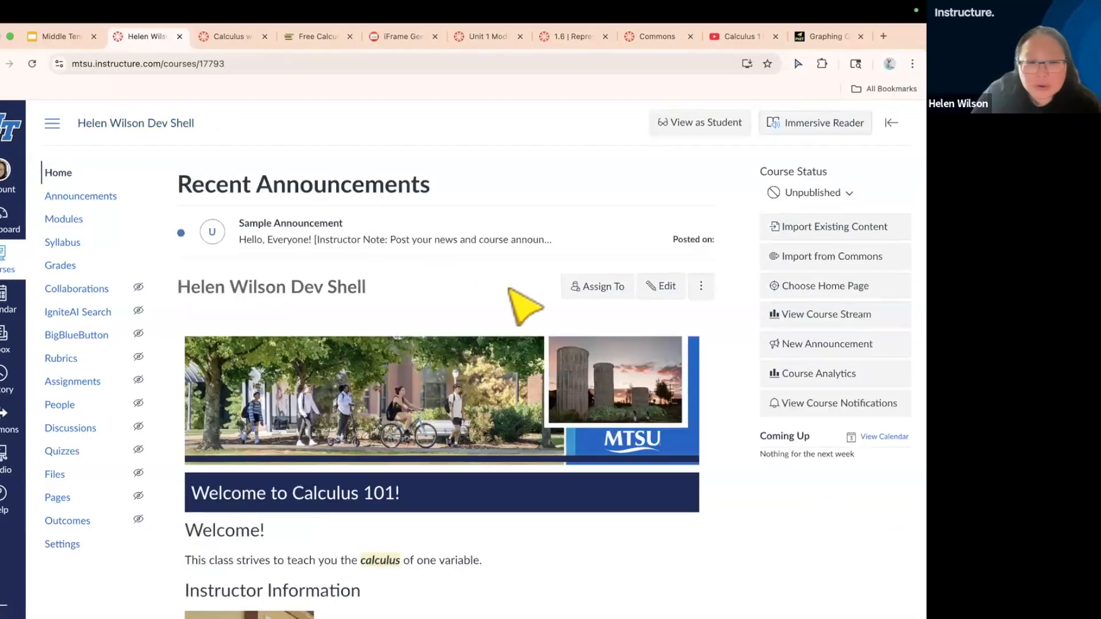
{"action": "left_click", "coordinate": [667, 288]}
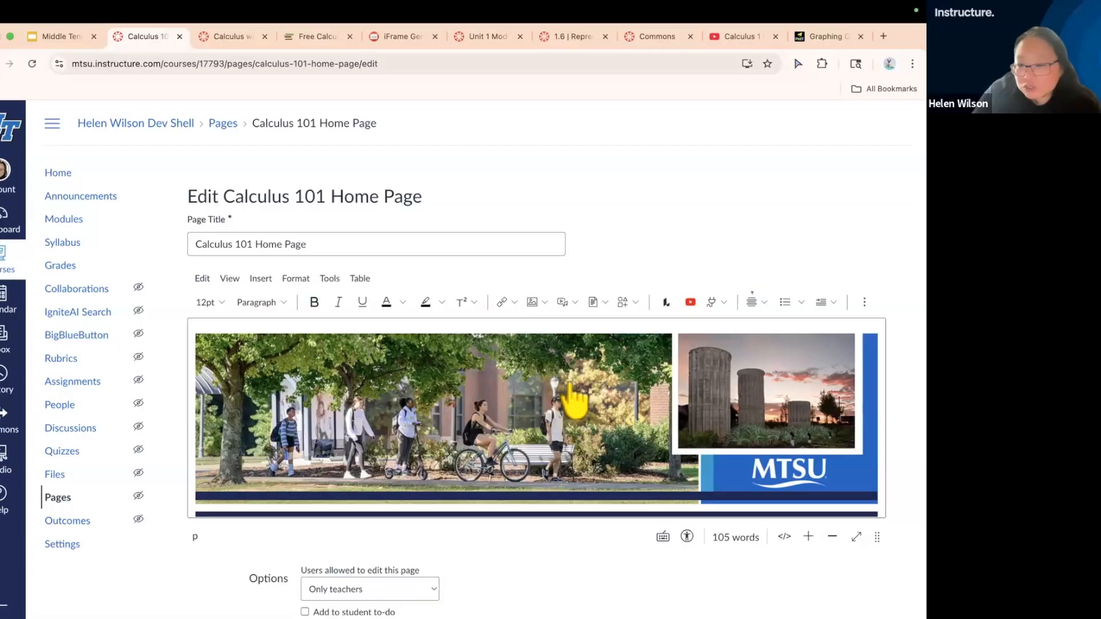
{"action": "left_click", "coordinate": [554, 379]}
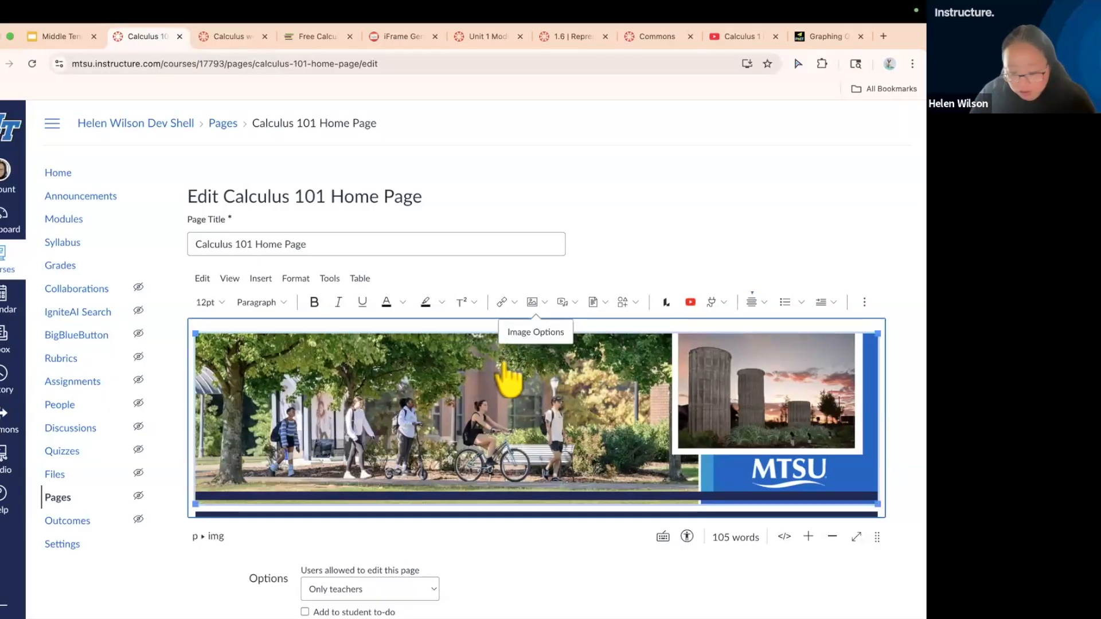
{"action": "key", "text": "Delete"}
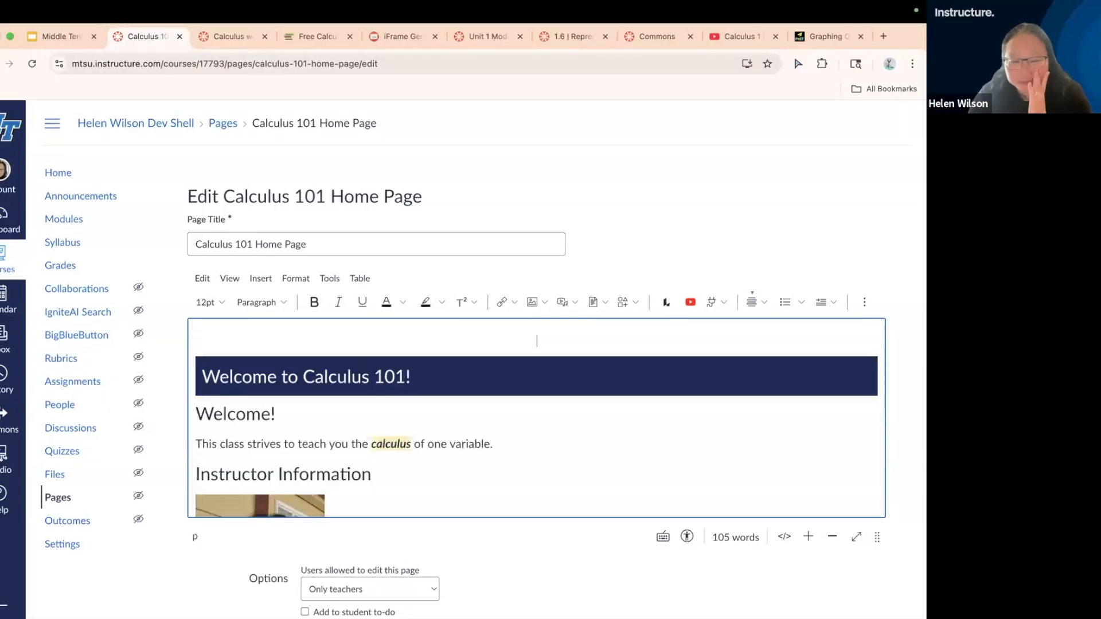
Start an image upload for the empty banner spot and browse the Desktop's Training copy folder for a suitable file
{"action": "left_click", "coordinate": [545, 298]}
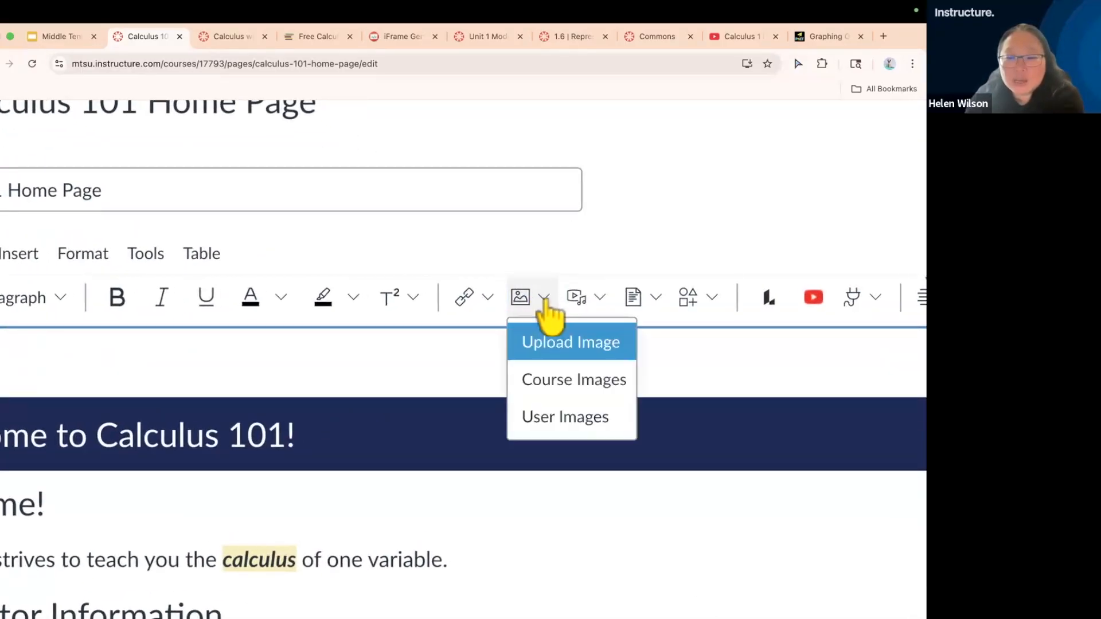
{"action": "left_click", "coordinate": [542, 353]}
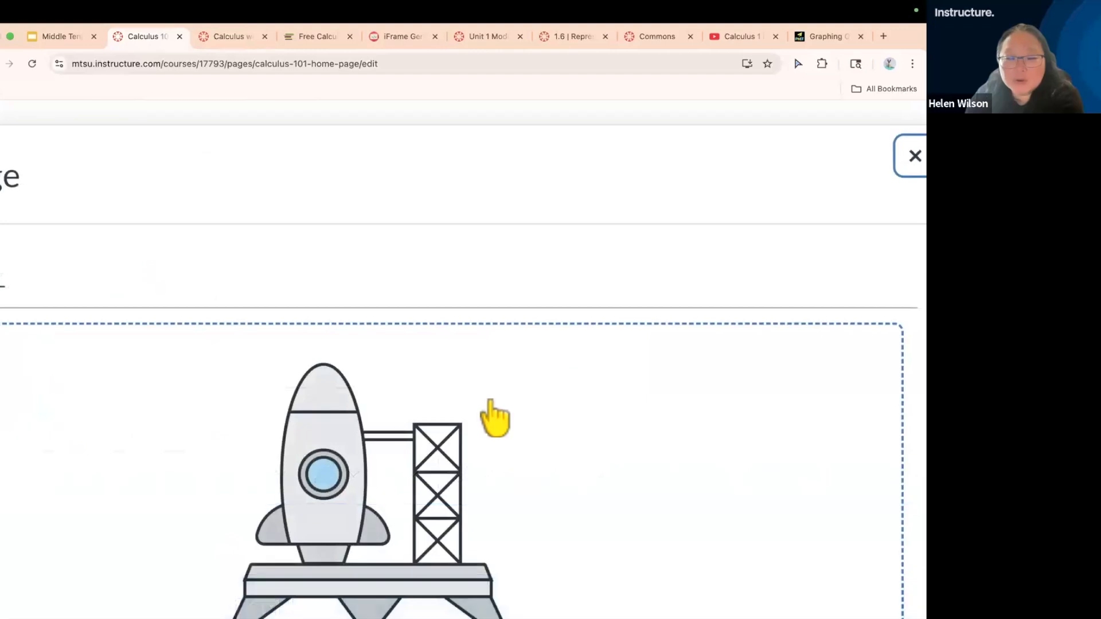
{"action": "left_click", "coordinate": [424, 344]}
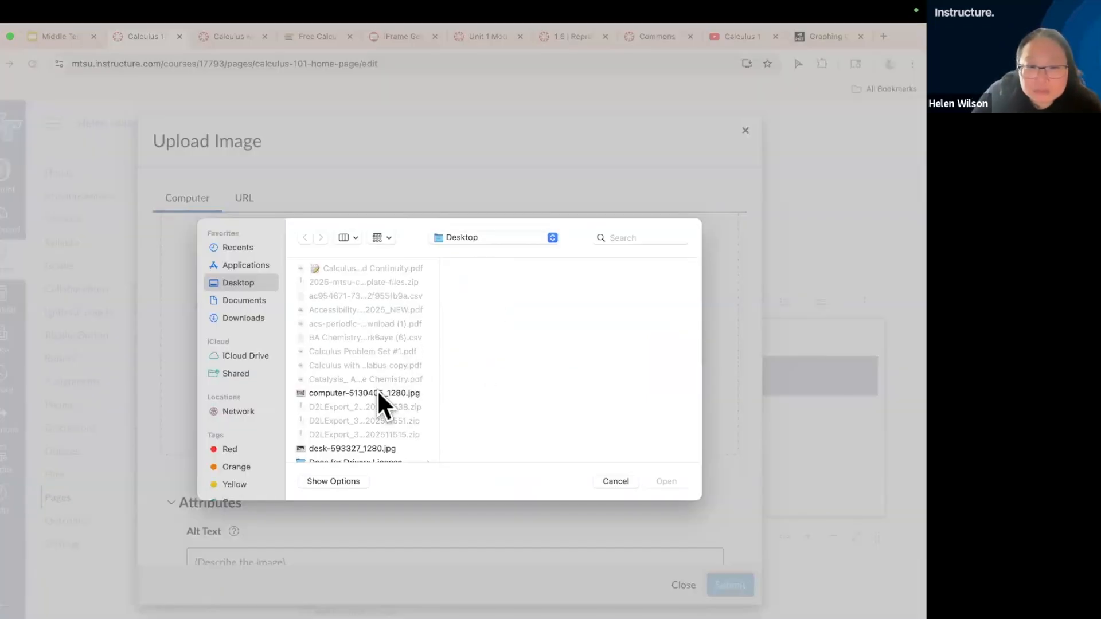
{"action": "scroll", "coordinate": [378, 395], "scroll_direction": "down", "scroll_amount": 5}
{"action": "scroll", "coordinate": [378, 394], "scroll_direction": "down", "scroll_amount": 10}
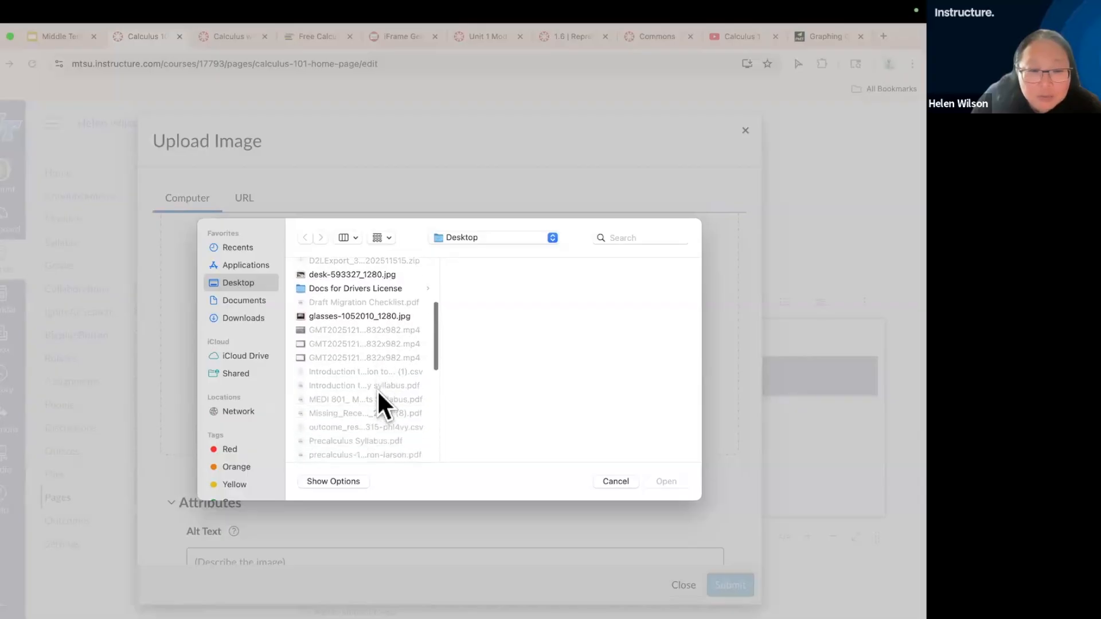
{"action": "scroll", "coordinate": [367, 397], "scroll_direction": "down", "scroll_amount": 2}
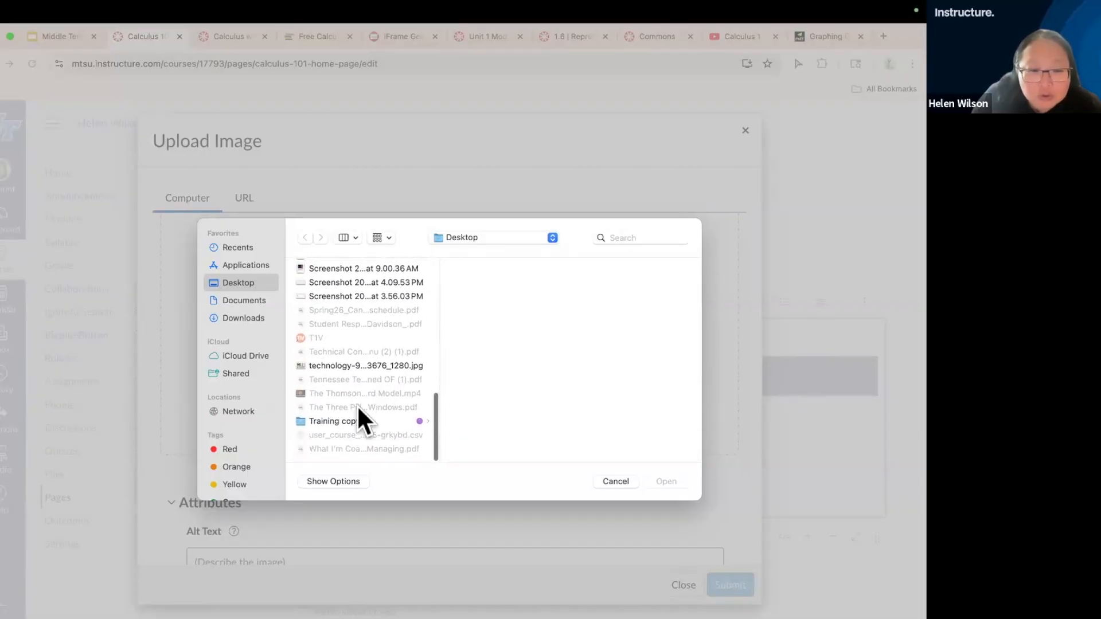
{"action": "left_click", "coordinate": [343, 420]}
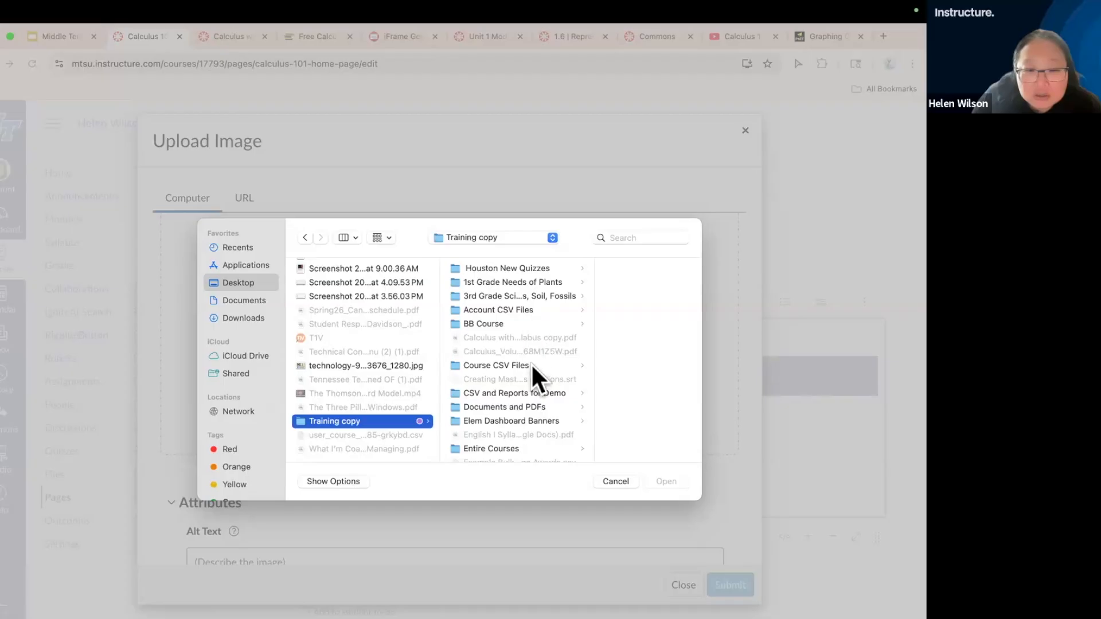
{"action": "scroll", "coordinate": [531, 363], "scroll_direction": "down", "scroll_amount": 5}
{"action": "scroll", "coordinate": [531, 363], "scroll_direction": "down", "scroll_amount": 3}
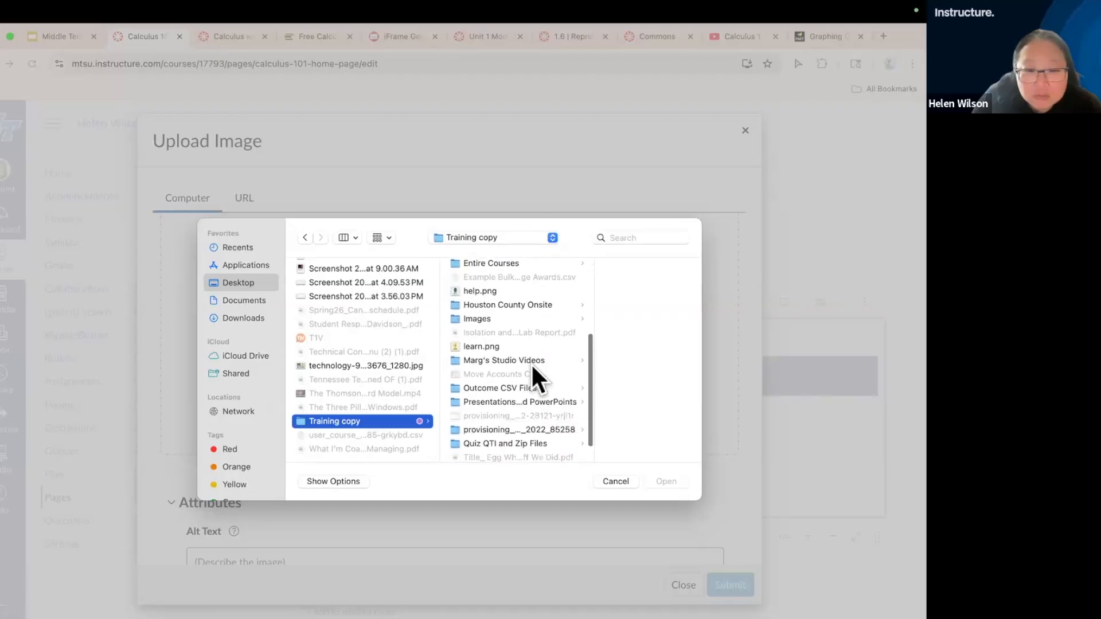
{"action": "scroll", "coordinate": [531, 363], "scroll_direction": "up", "scroll_amount": 6}
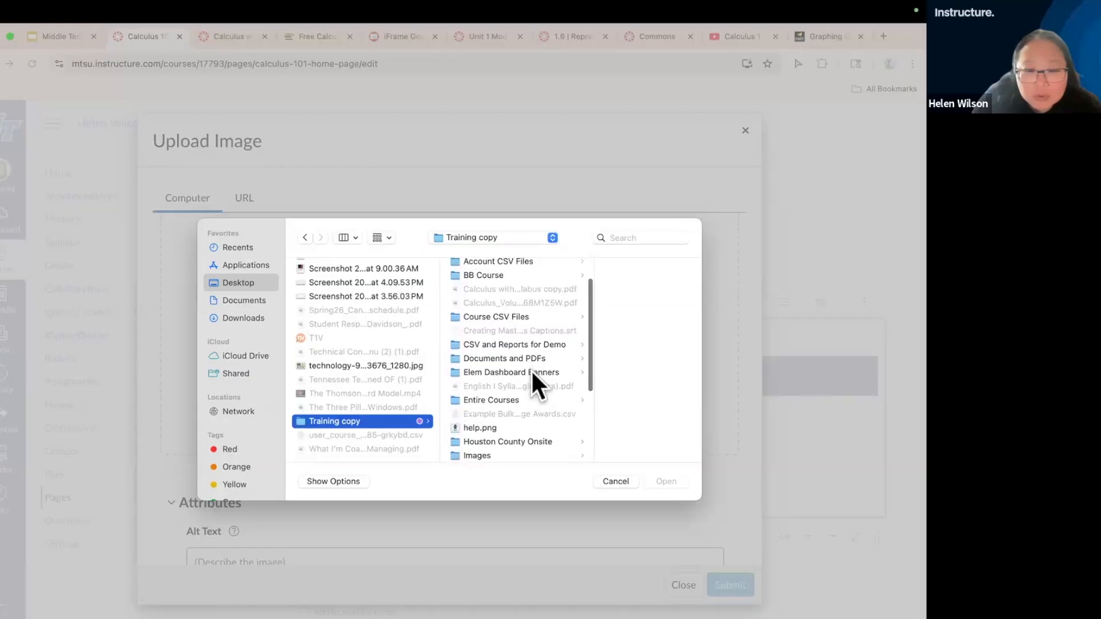
{"action": "scroll", "coordinate": [532, 372], "scroll_direction": "up", "scroll_amount": 2}
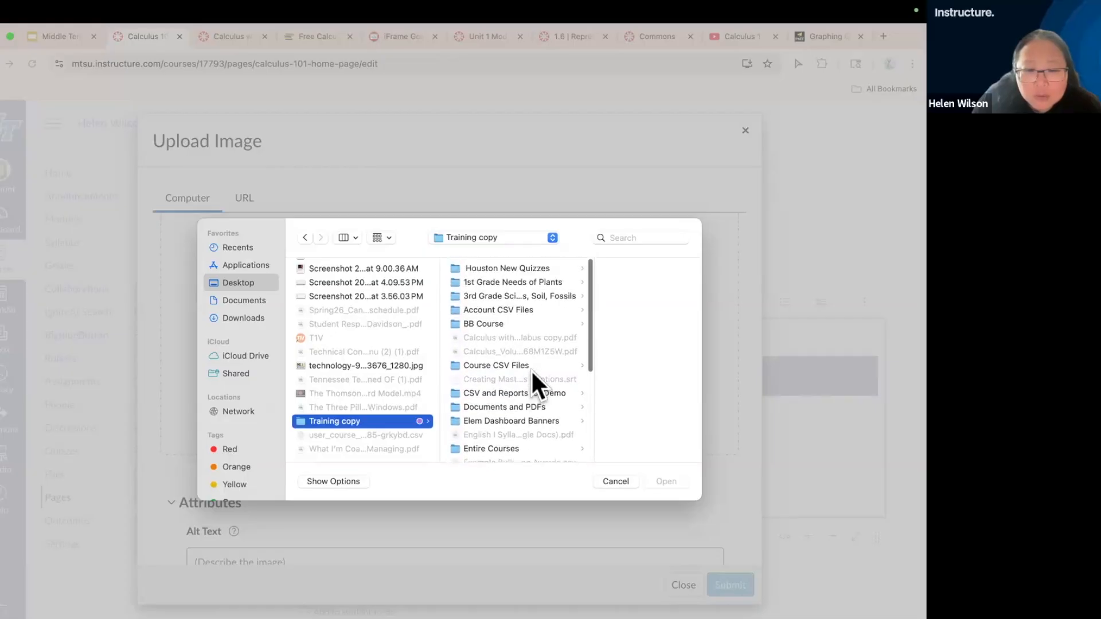
{"action": "left_click", "coordinate": [611, 481]}
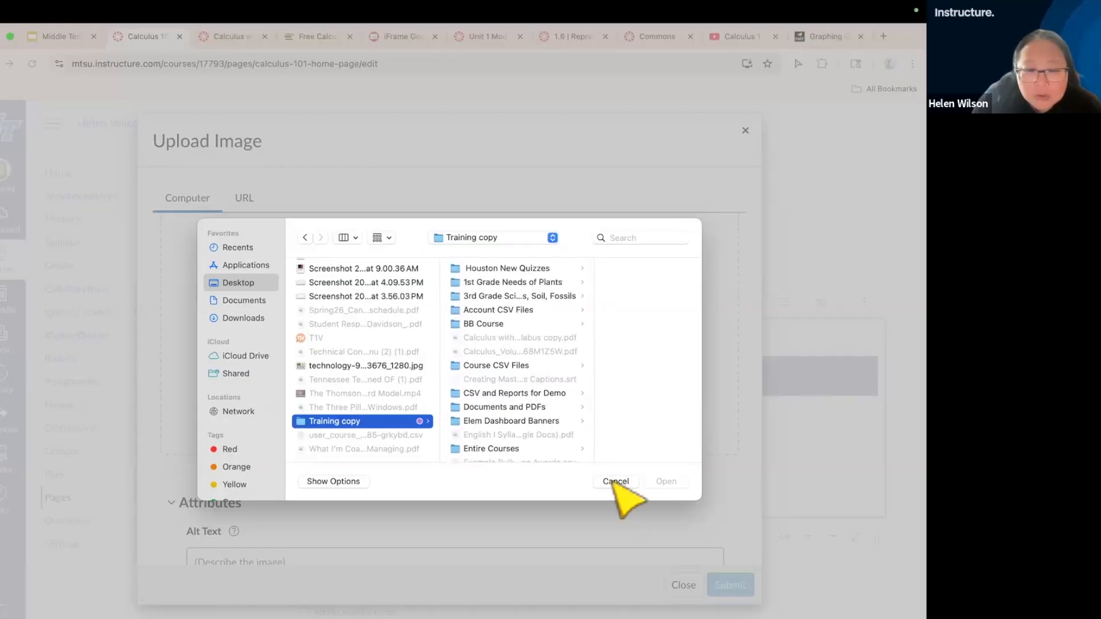
Choose computer-5130405_1280.jpg from the Desktop as the image to upload to the home page
{"action": "left_click", "coordinate": [480, 298]}
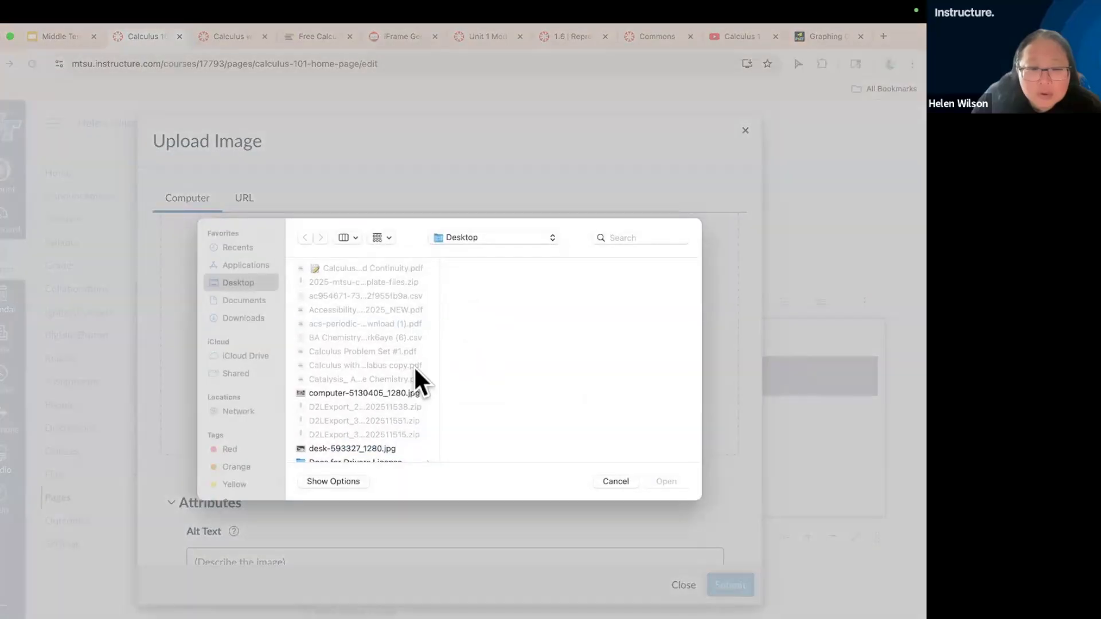
{"action": "left_click", "coordinate": [394, 394]}
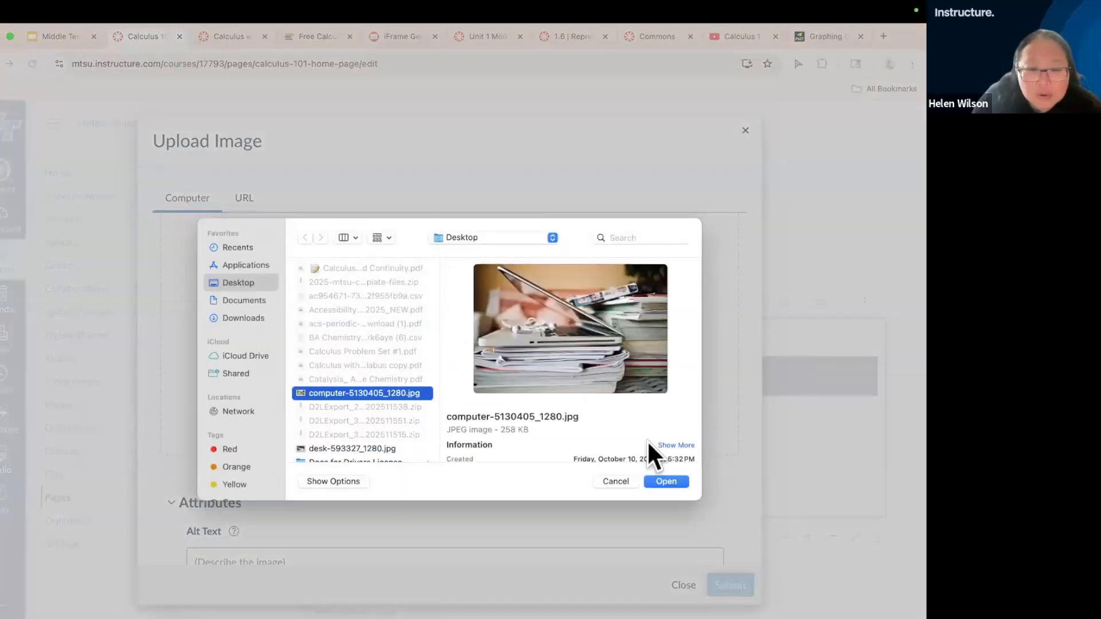
{"action": "left_click", "coordinate": [671, 482]}
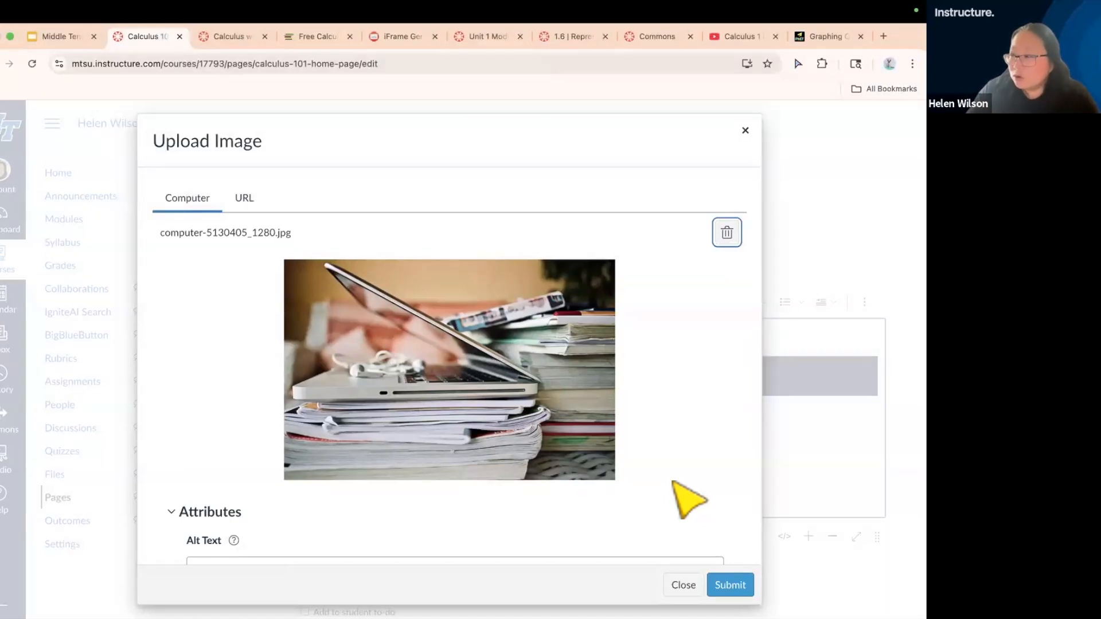
Give the image the alt text "A pile of papers and books with a laptop" and embed it above the welcome heading
{"action": "scroll", "coordinate": [671, 492], "scroll_direction": "down", "scroll_amount": 3}
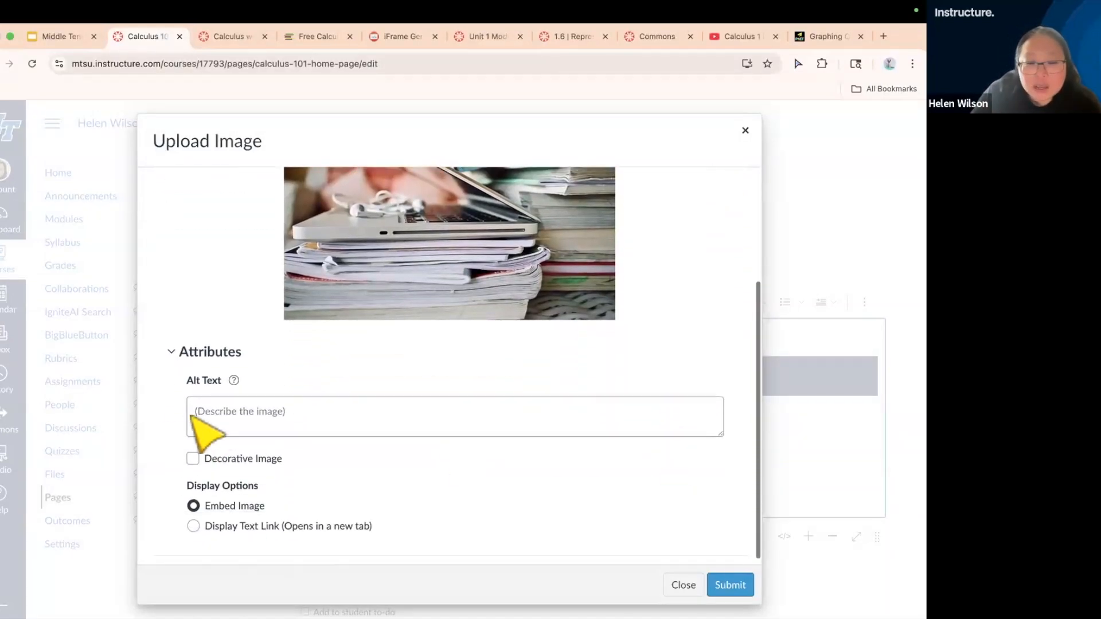
{"action": "left_click", "coordinate": [217, 413]}
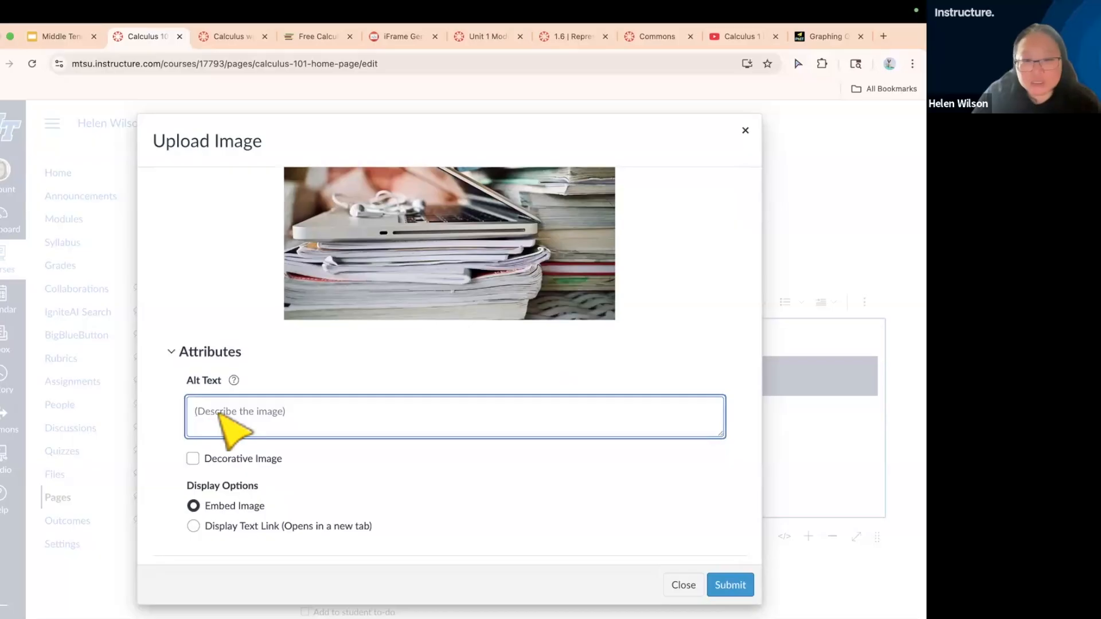
{"action": "type", "text": "A pile o"}
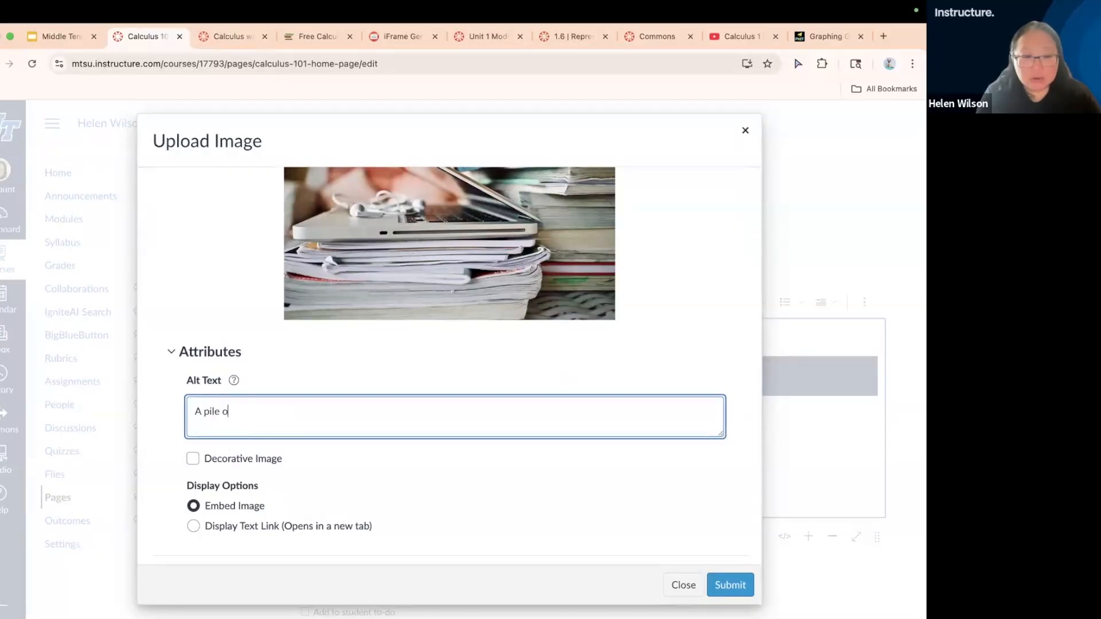
{"action": "type", "text": "f papers and books with a laptop"}
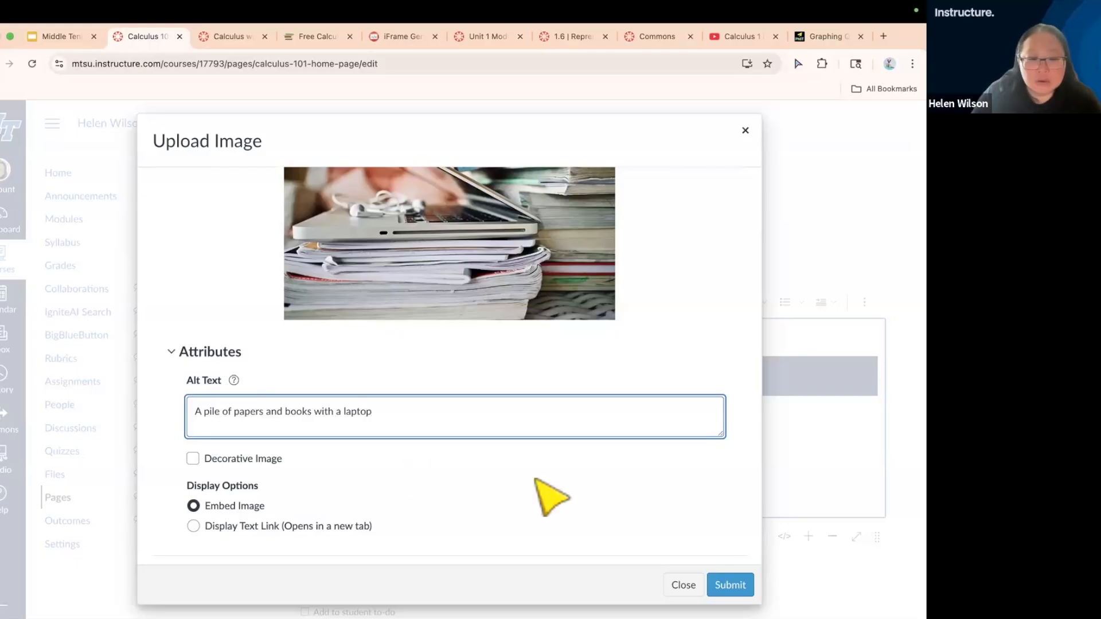
{"action": "left_click", "coordinate": [728, 585]}
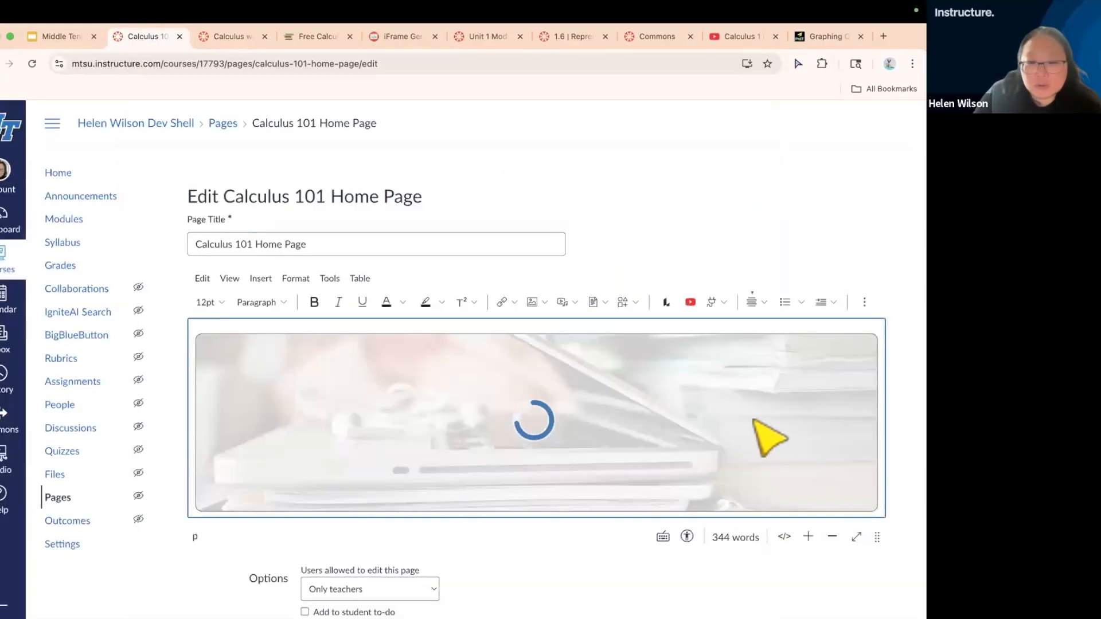
Check how the laptop image looks as the home page banner and delete it from the page
{"action": "scroll", "coordinate": [872, 437], "scroll_direction": "down", "scroll_amount": 5}
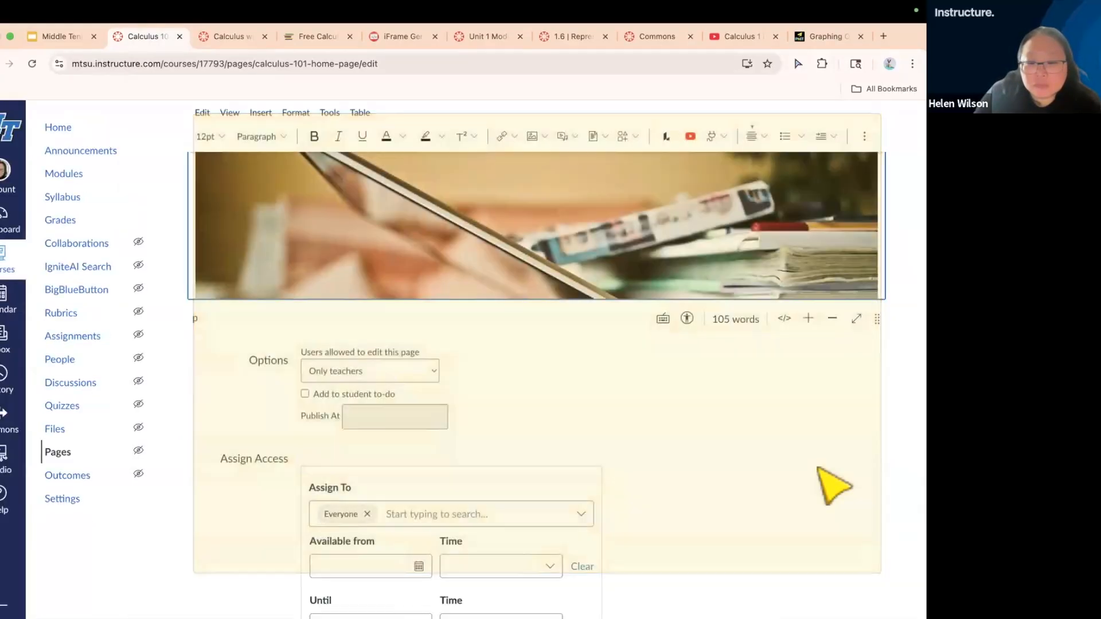
{"action": "scroll", "coordinate": [831, 484], "scroll_direction": "up", "scroll_amount": 1}
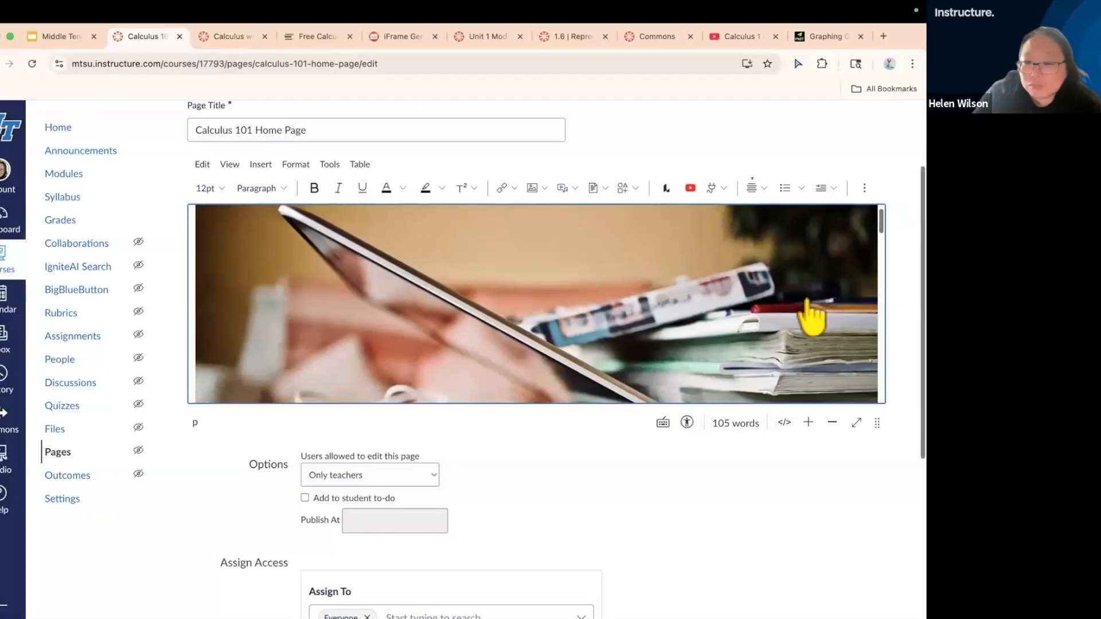
{"action": "scroll", "coordinate": [813, 318], "scroll_direction": "down", "scroll_amount": 3}
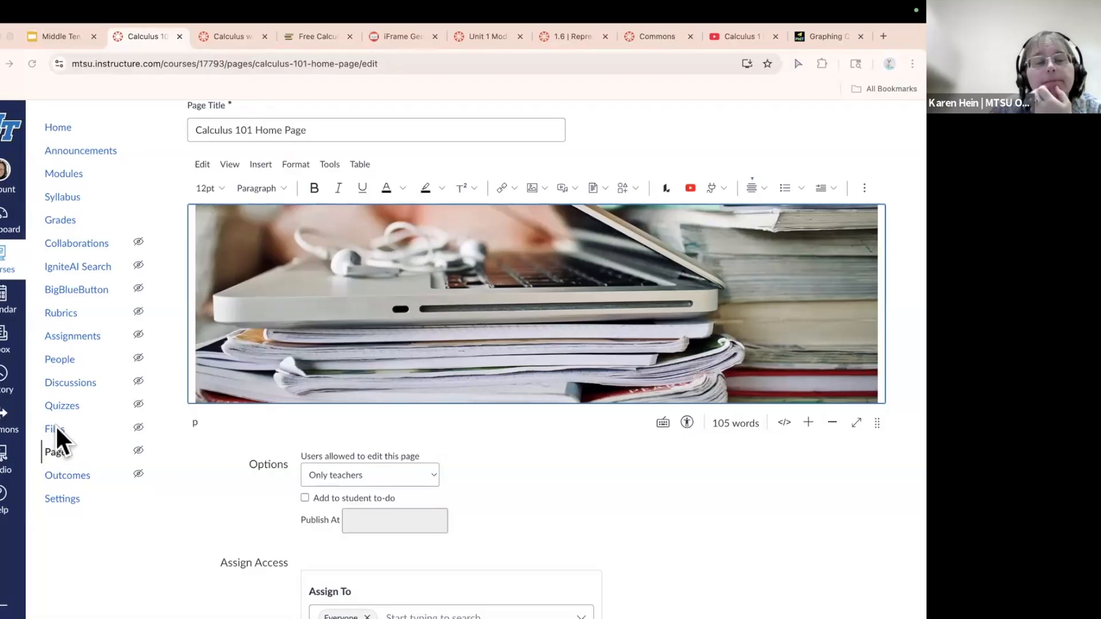
{"action": "left_click", "coordinate": [381, 311]}
{"action": "key", "text": "Delete"}
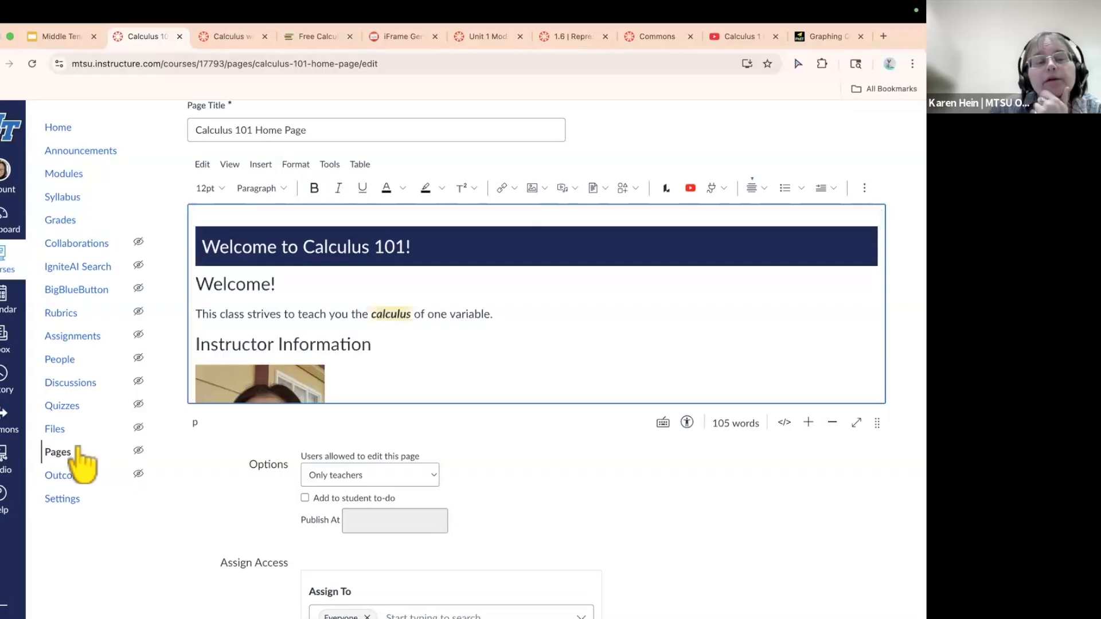
Browse the course files to the banners folder inside template-images and preview banner-4.png
{"action": "left_click", "coordinate": [53, 428]}
{"action": "left_click", "coordinate": [501, 248]}
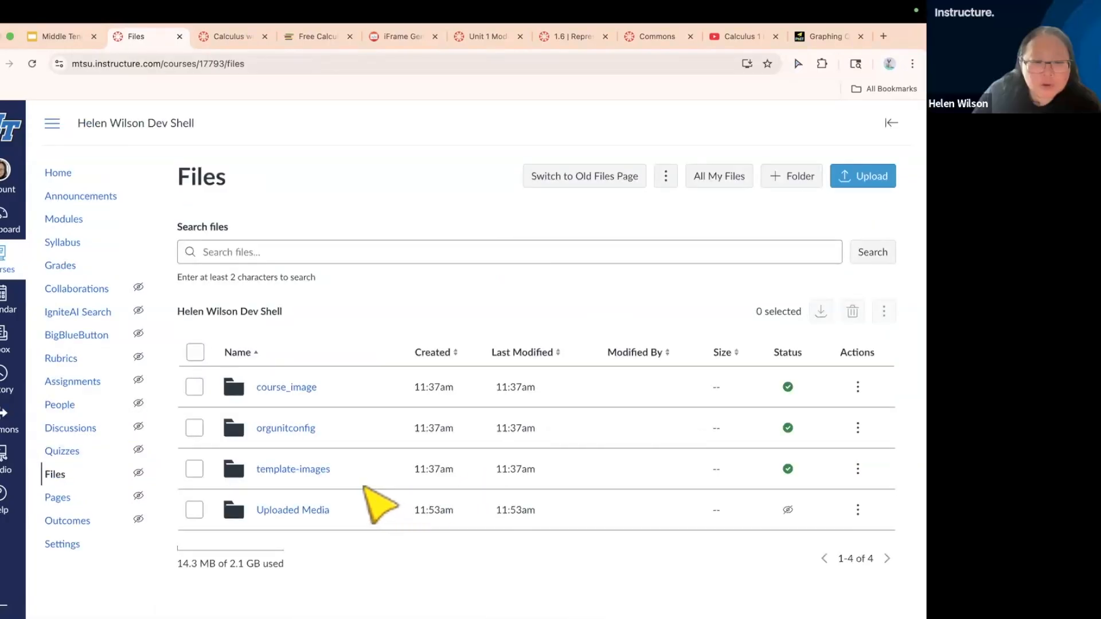
{"action": "left_click", "coordinate": [323, 472]}
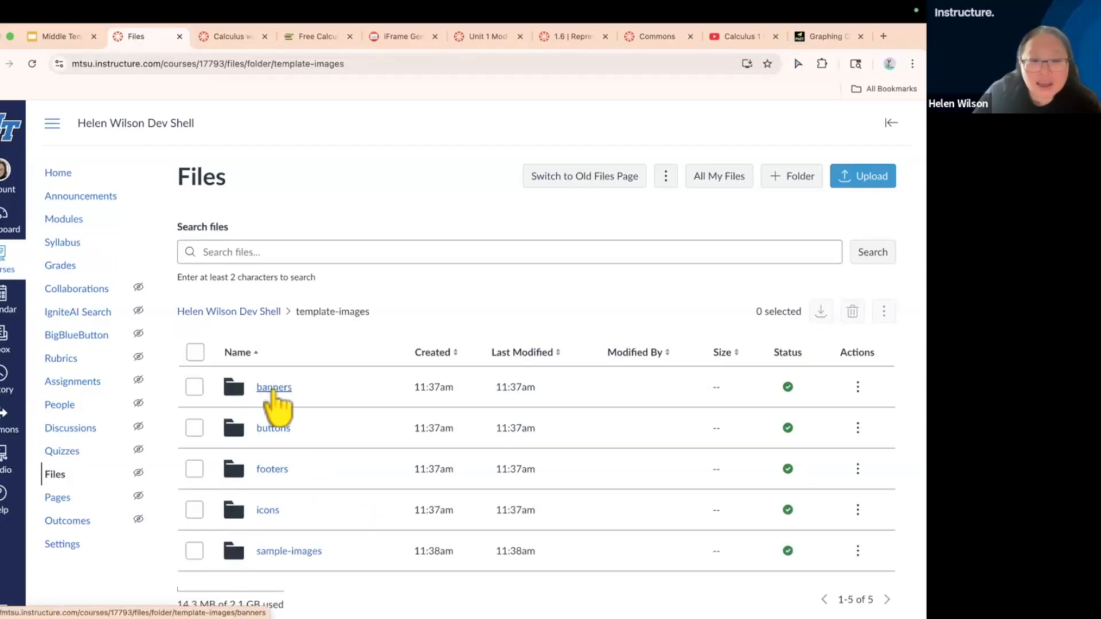
{"action": "left_click", "coordinate": [272, 392]}
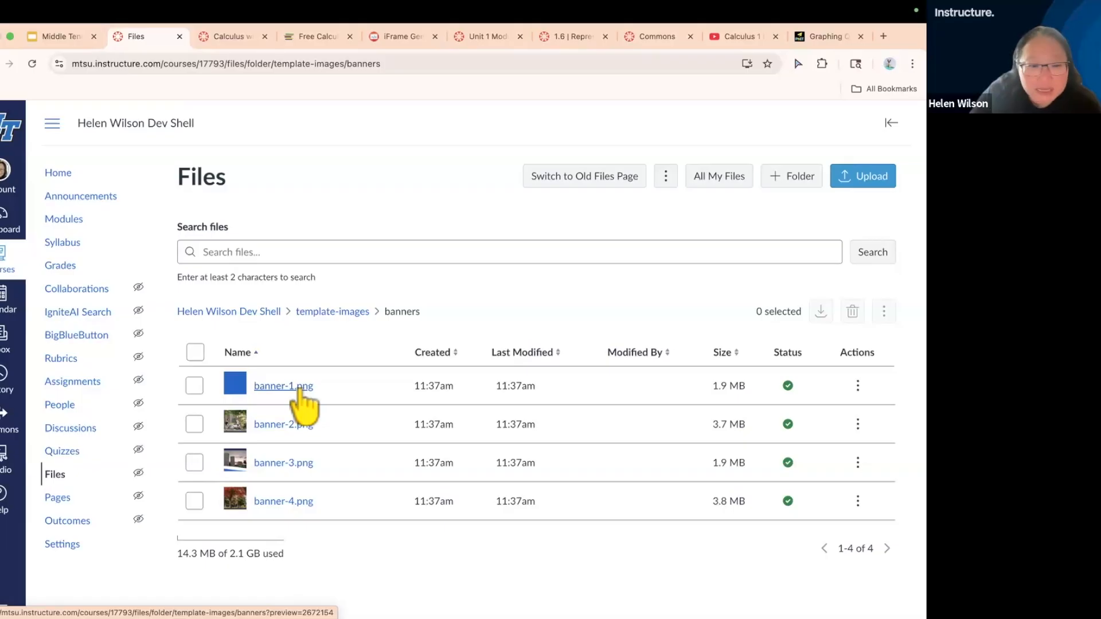
{"action": "left_click", "coordinate": [285, 502]}
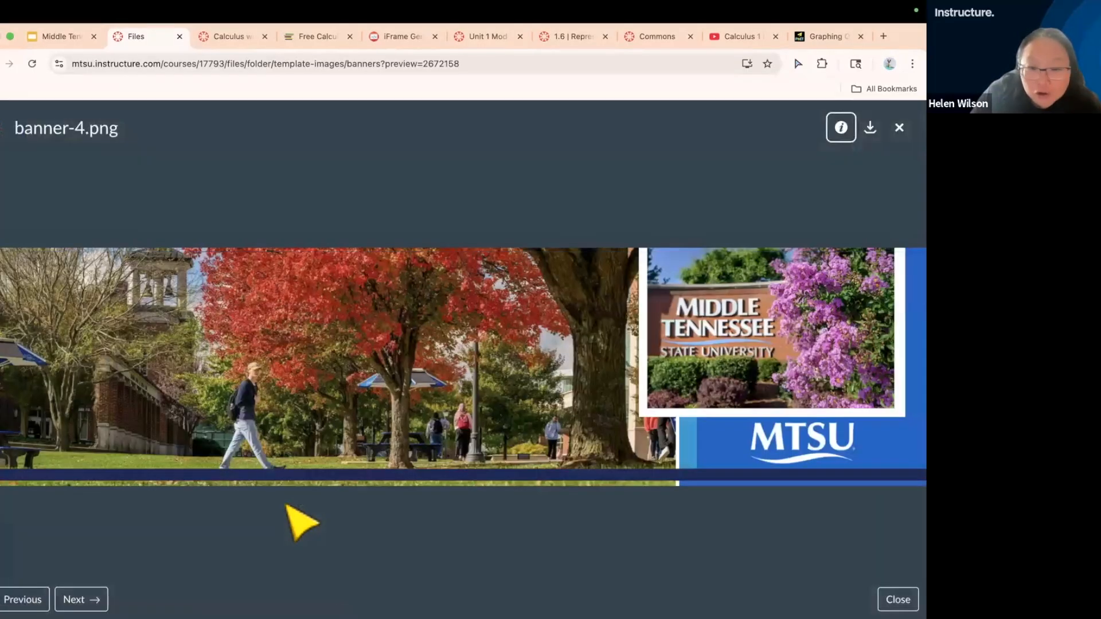
{"action": "left_click", "coordinate": [898, 127]}
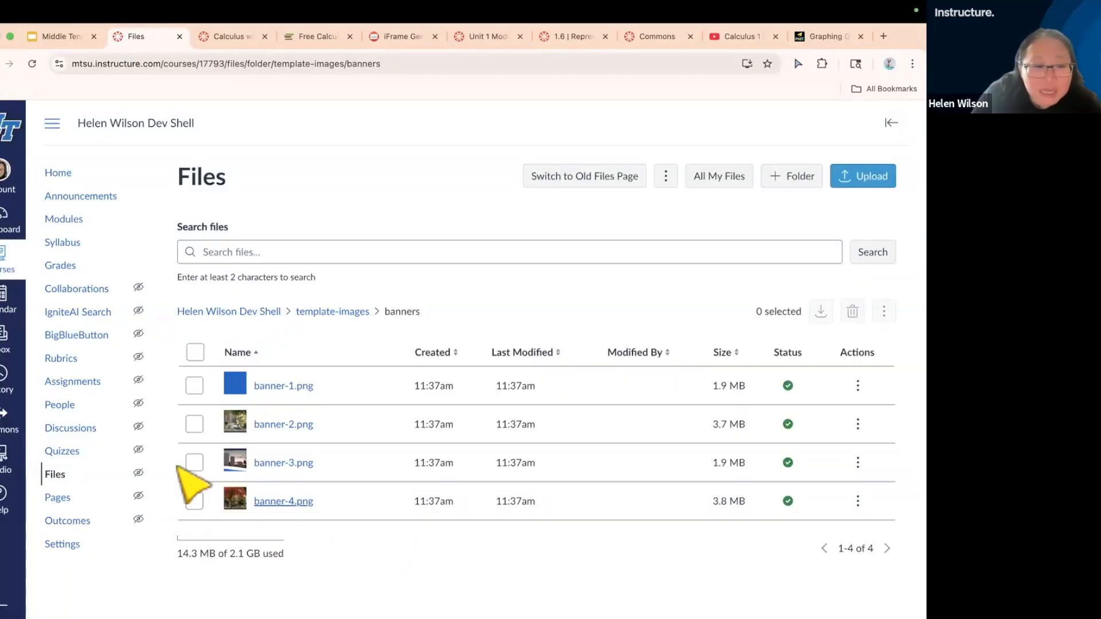
Reopen the course home page for editing without the auto-saved content and delete the MTSU banner above the welcome heading
{"action": "left_click", "coordinate": [58, 174]}
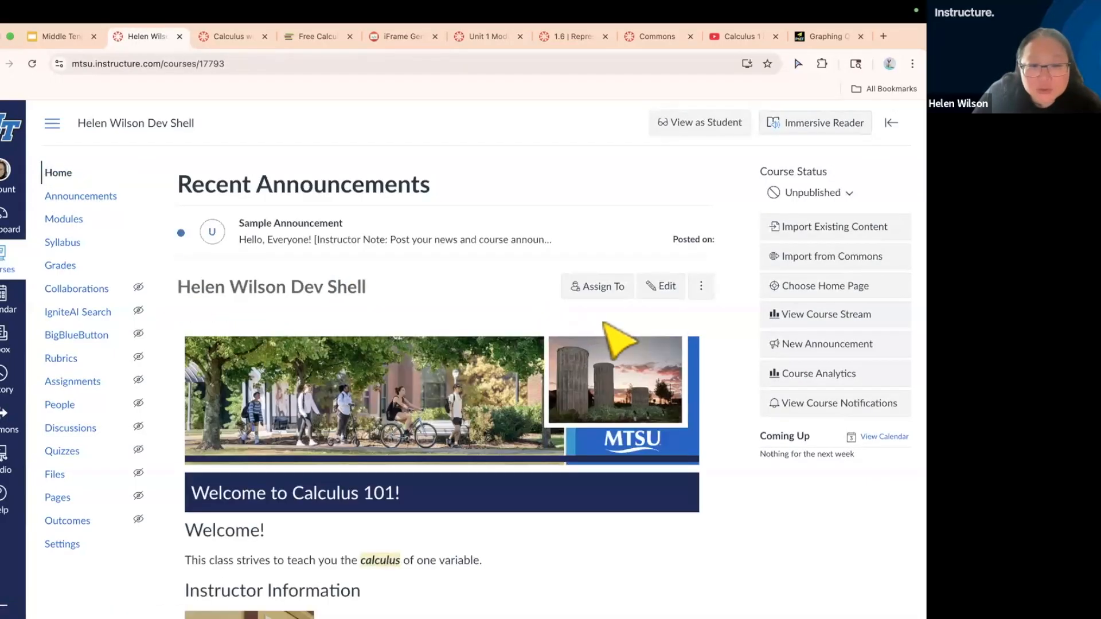
{"action": "left_click", "coordinate": [665, 287]}
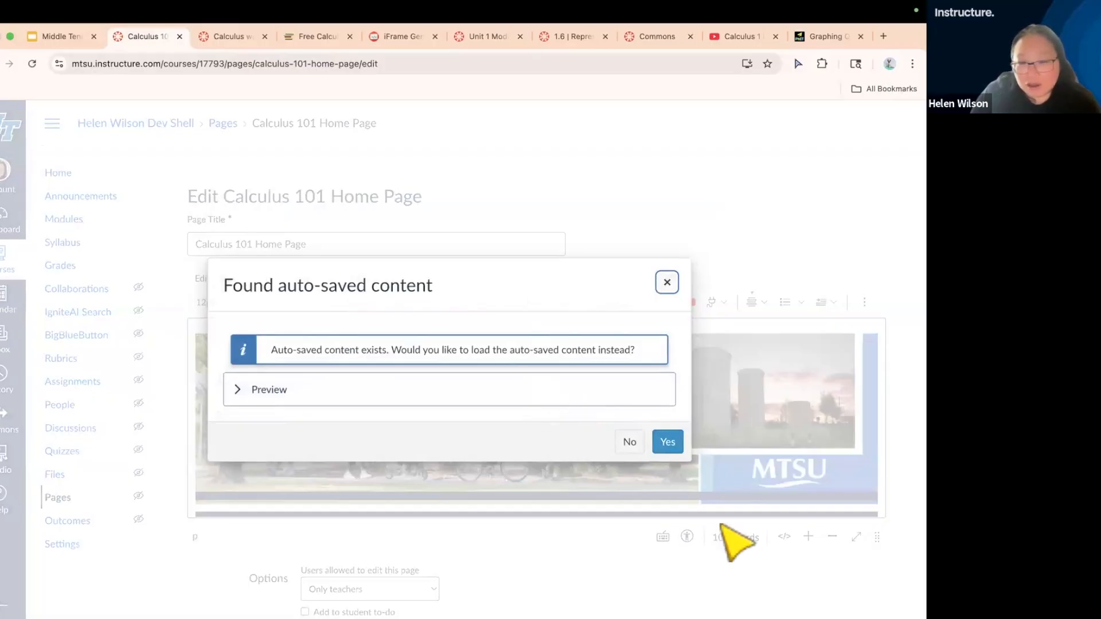
{"action": "left_click", "coordinate": [630, 444]}
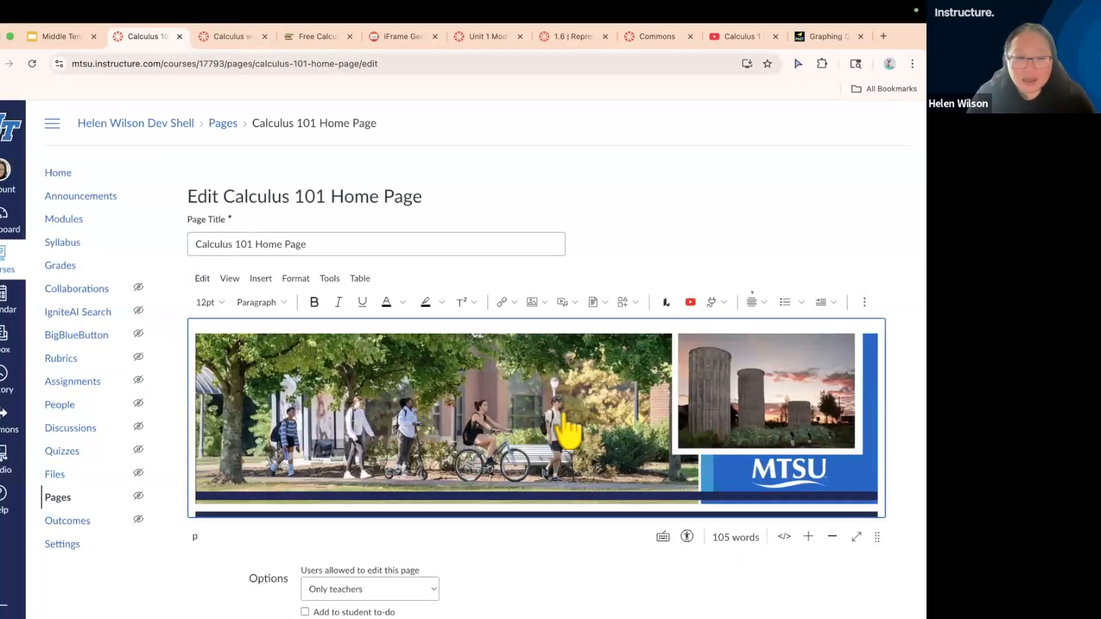
{"action": "left_click", "coordinate": [568, 430]}
{"action": "key", "text": "Delete"}
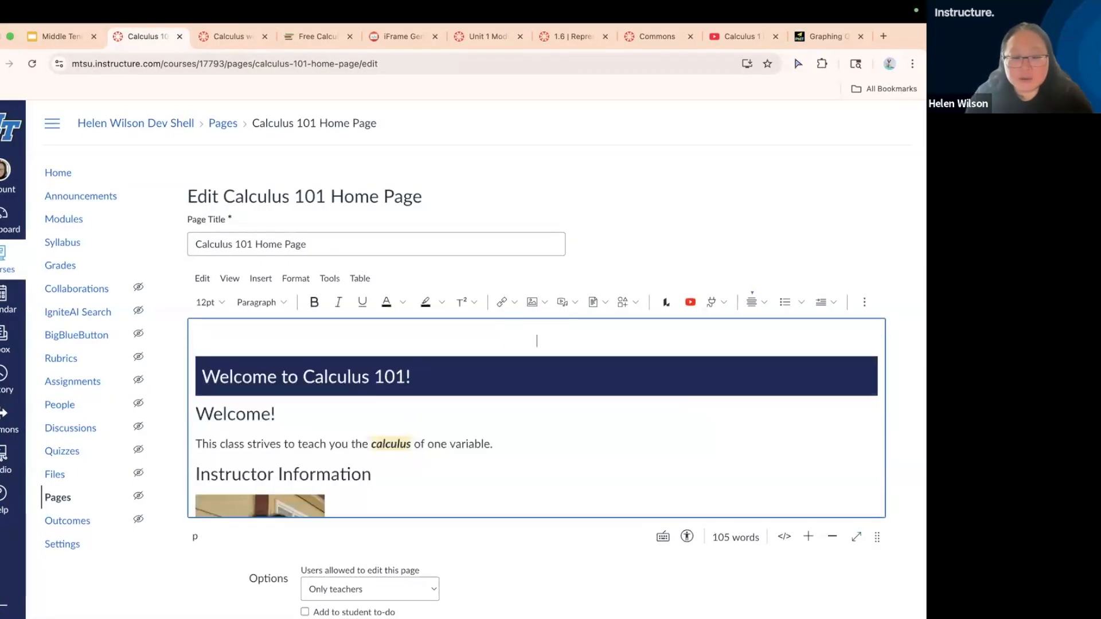
Search the course images for "banner" and insert banner-4.png above the "Welcome to Calculus 101!" heading
{"action": "left_click", "coordinate": [544, 302]}
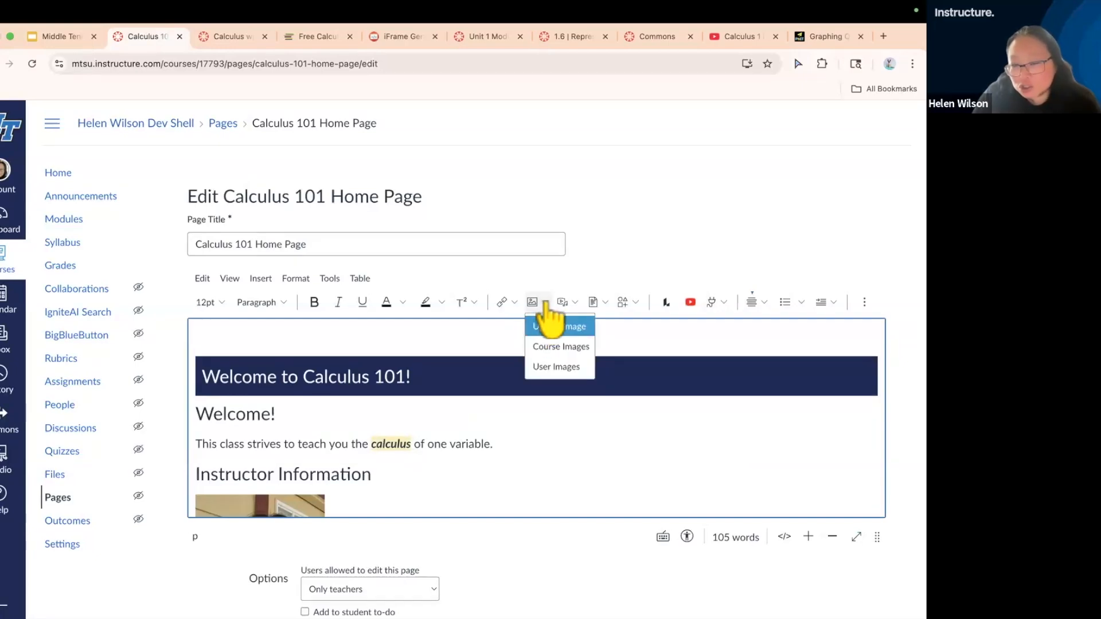
{"action": "scroll", "coordinate": [546, 303], "scroll_direction": "up", "scroll_amount": 5}
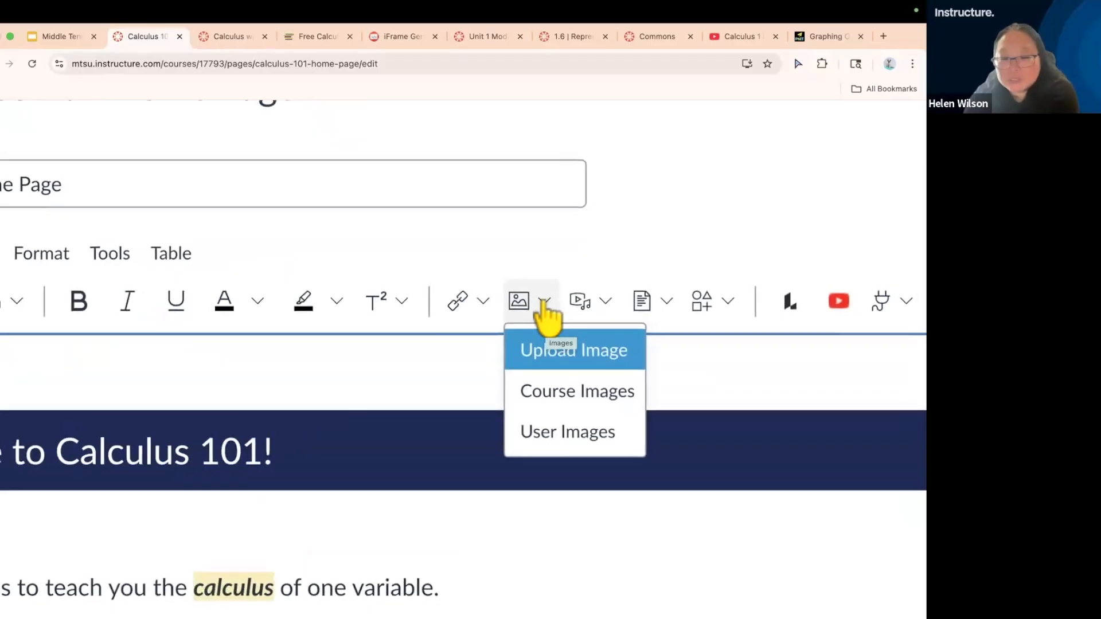
{"action": "left_click", "coordinate": [570, 396]}
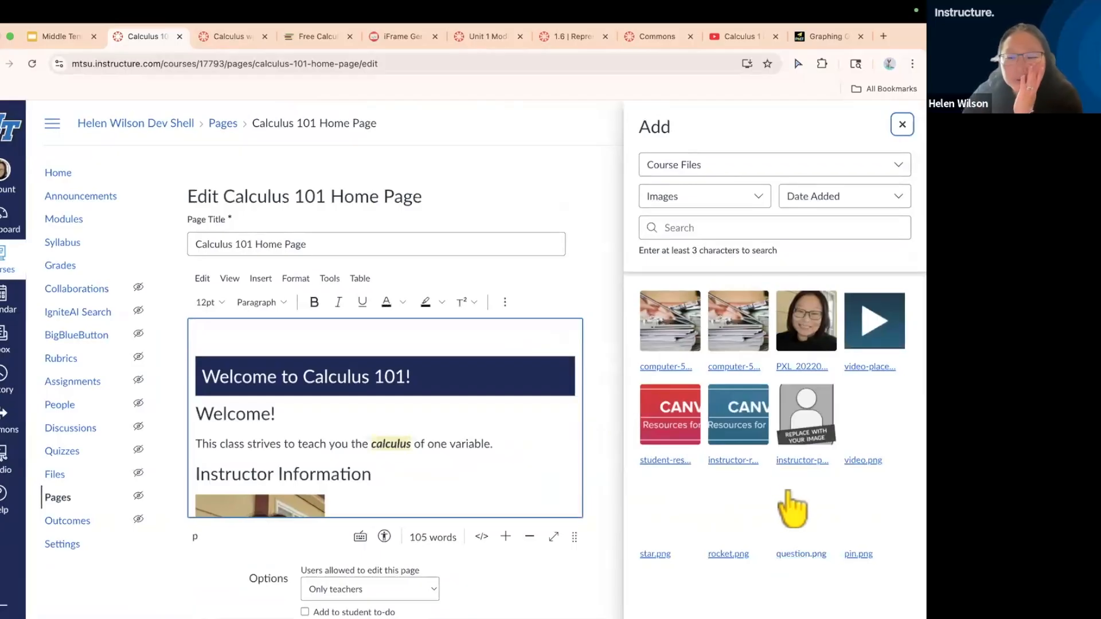
{"action": "left_click", "coordinate": [733, 233]}
{"action": "type", "text": "banner"}
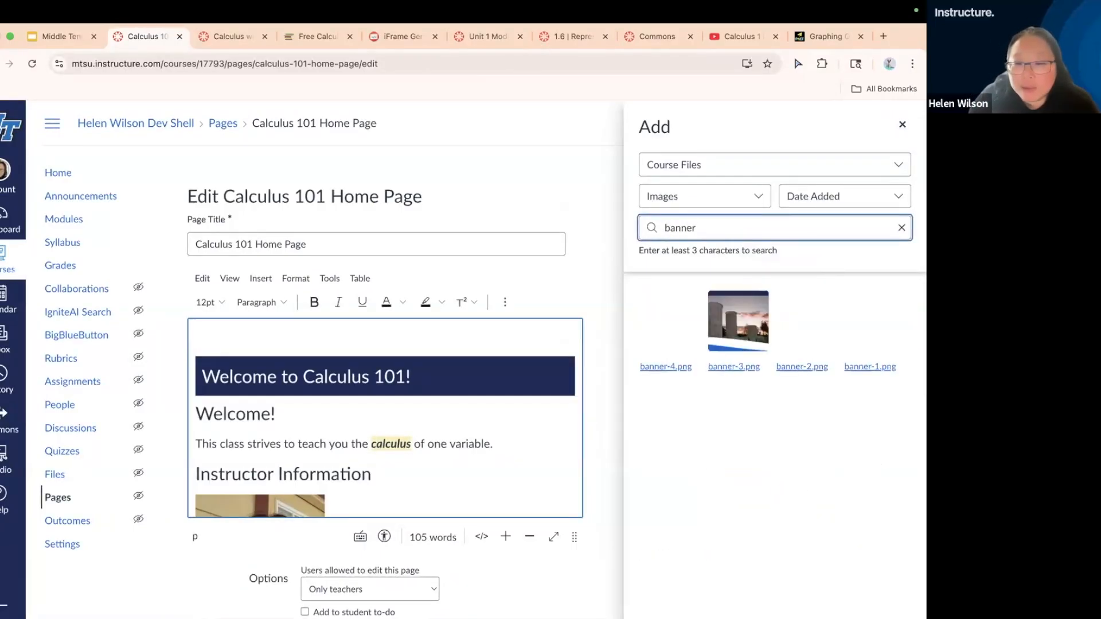
{"action": "left_click", "coordinate": [679, 344]}
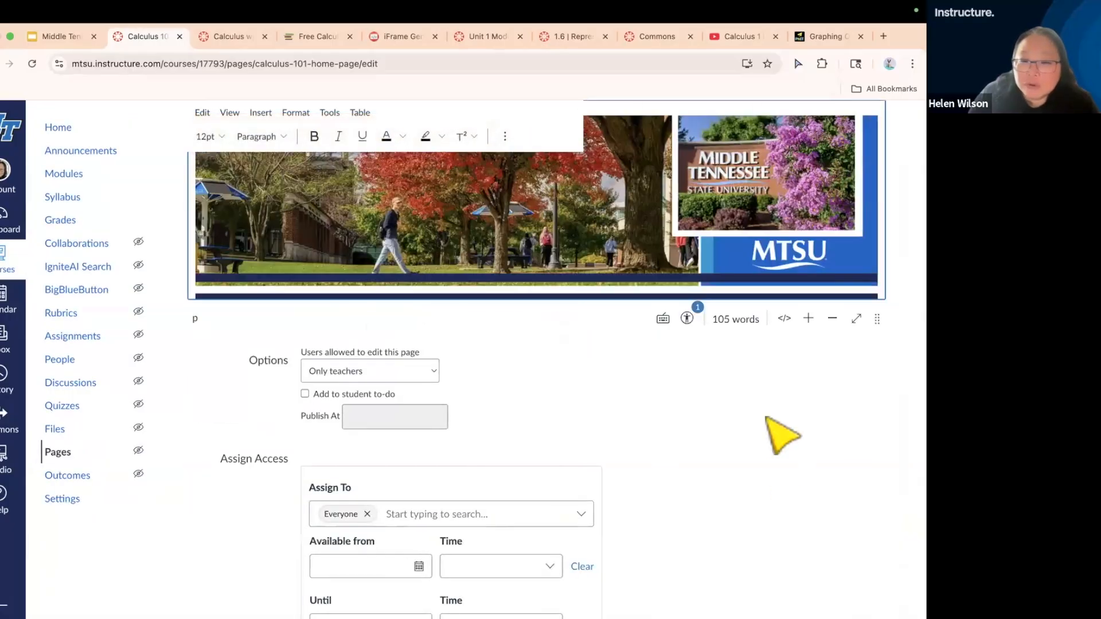
Run the accessibility check on the home page and replace the banner's alt text with "MTSU Course Banner"
{"action": "scroll", "coordinate": [751, 471], "scroll_direction": "up", "scroll_amount": 2}
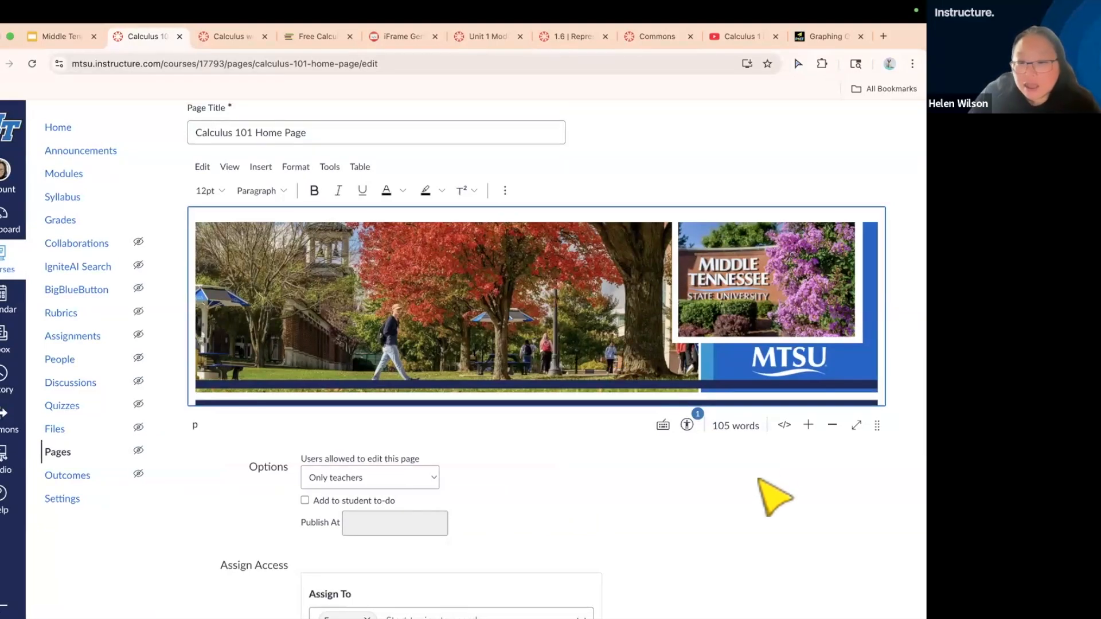
{"action": "left_click", "coordinate": [687, 425]}
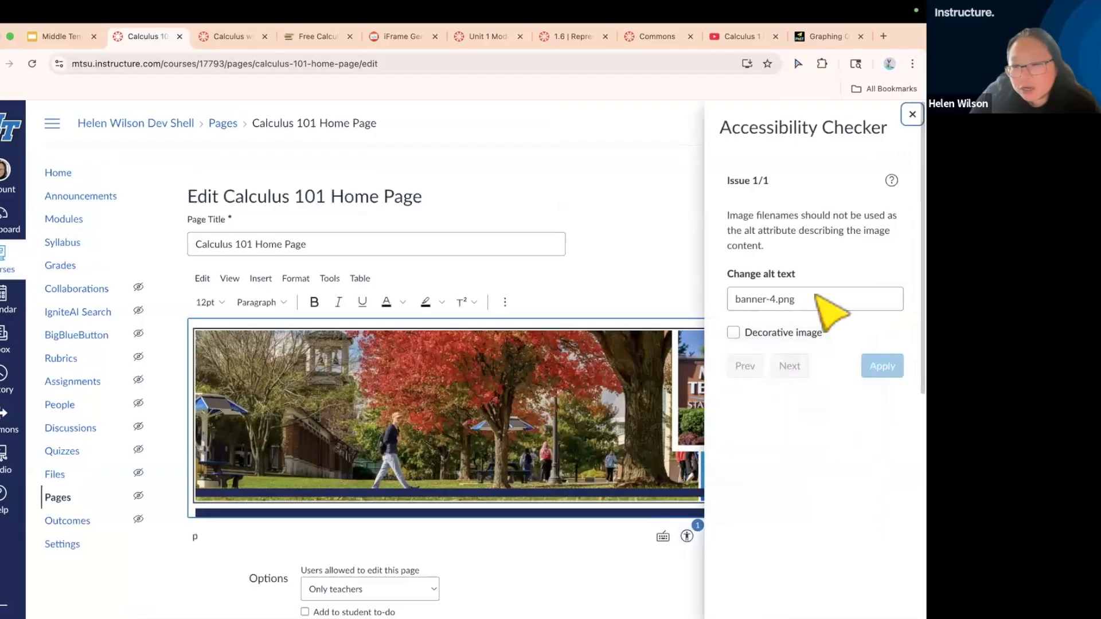
{"action": "triple_click", "coordinate": [735, 300]}
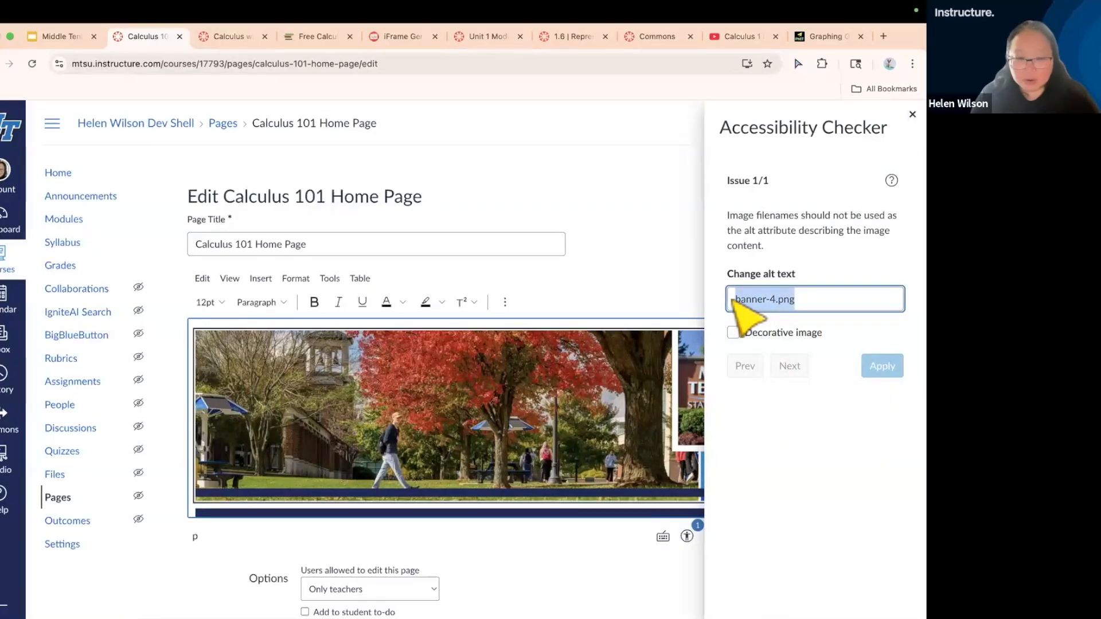
{"action": "key", "text": "BackSpace"}
{"action": "type", "text": "MTSU"}
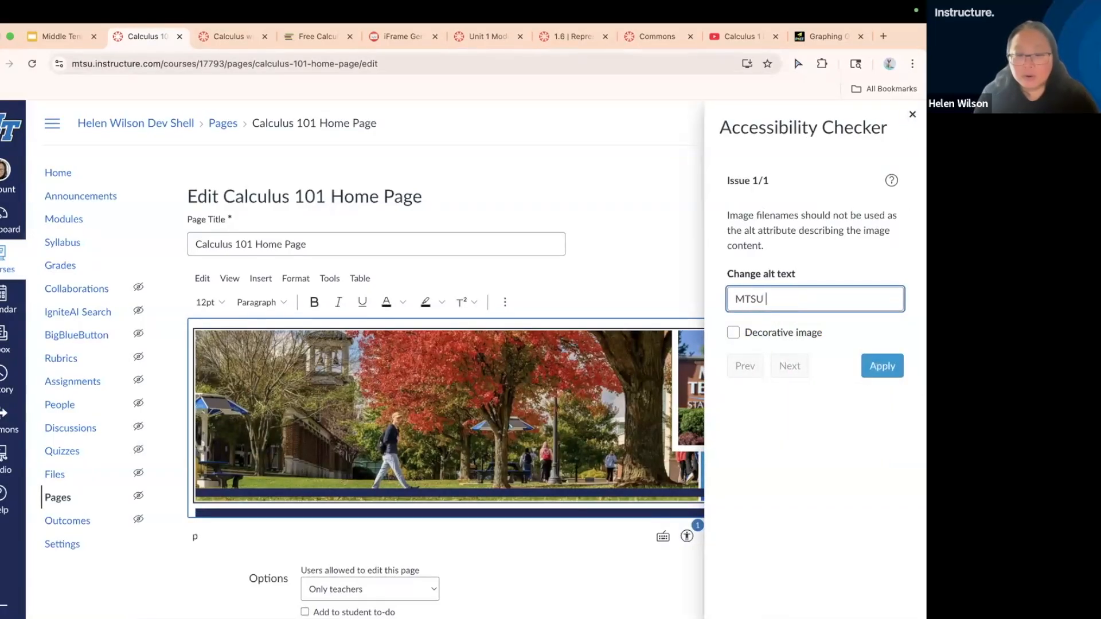
{"action": "type", "text": " Course Banner"}
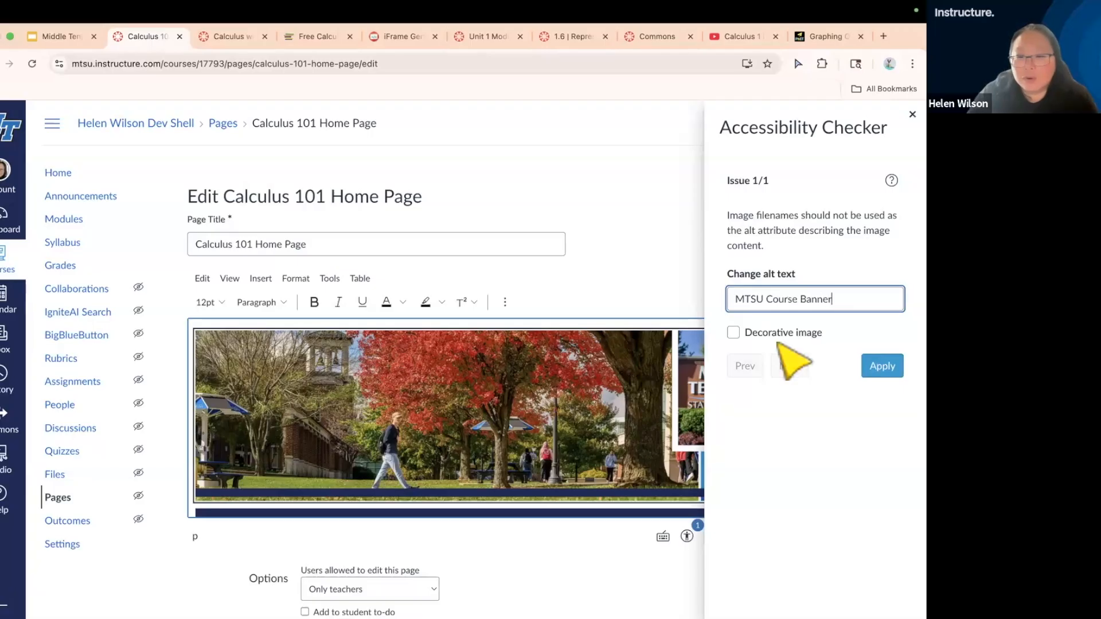
{"action": "left_click", "coordinate": [882, 367]}
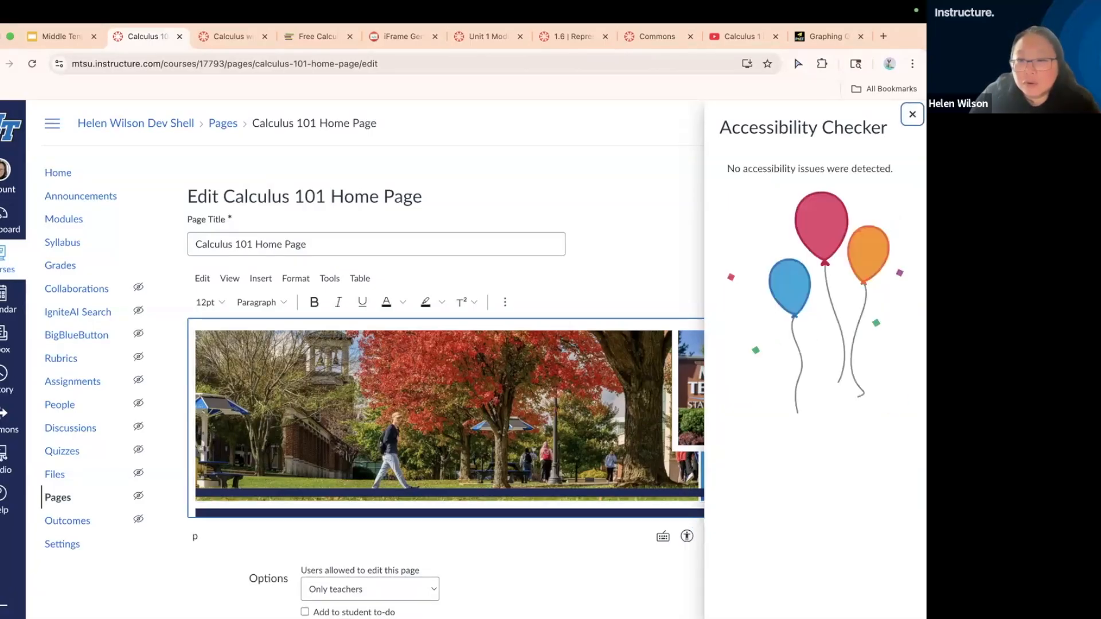
Close the accessibility checker and save the Calculus 101 home page
{"action": "key", "text": "Escape"}
{"action": "scroll", "coordinate": [798, 563], "scroll_direction": "down", "scroll_amount": 5}
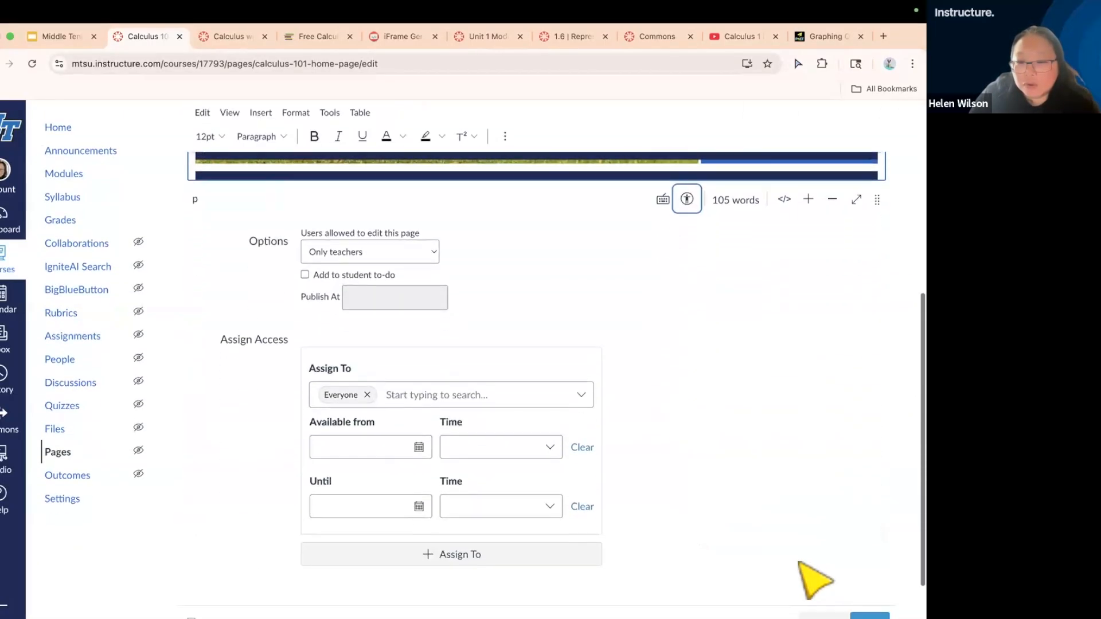
{"action": "left_click", "coordinate": [871, 567]}
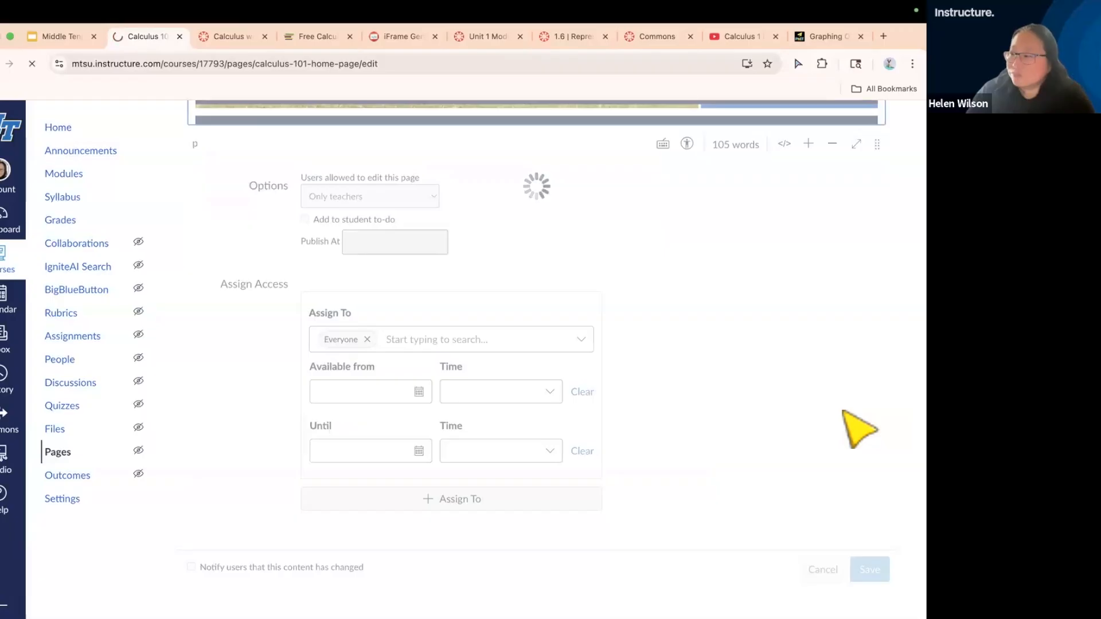